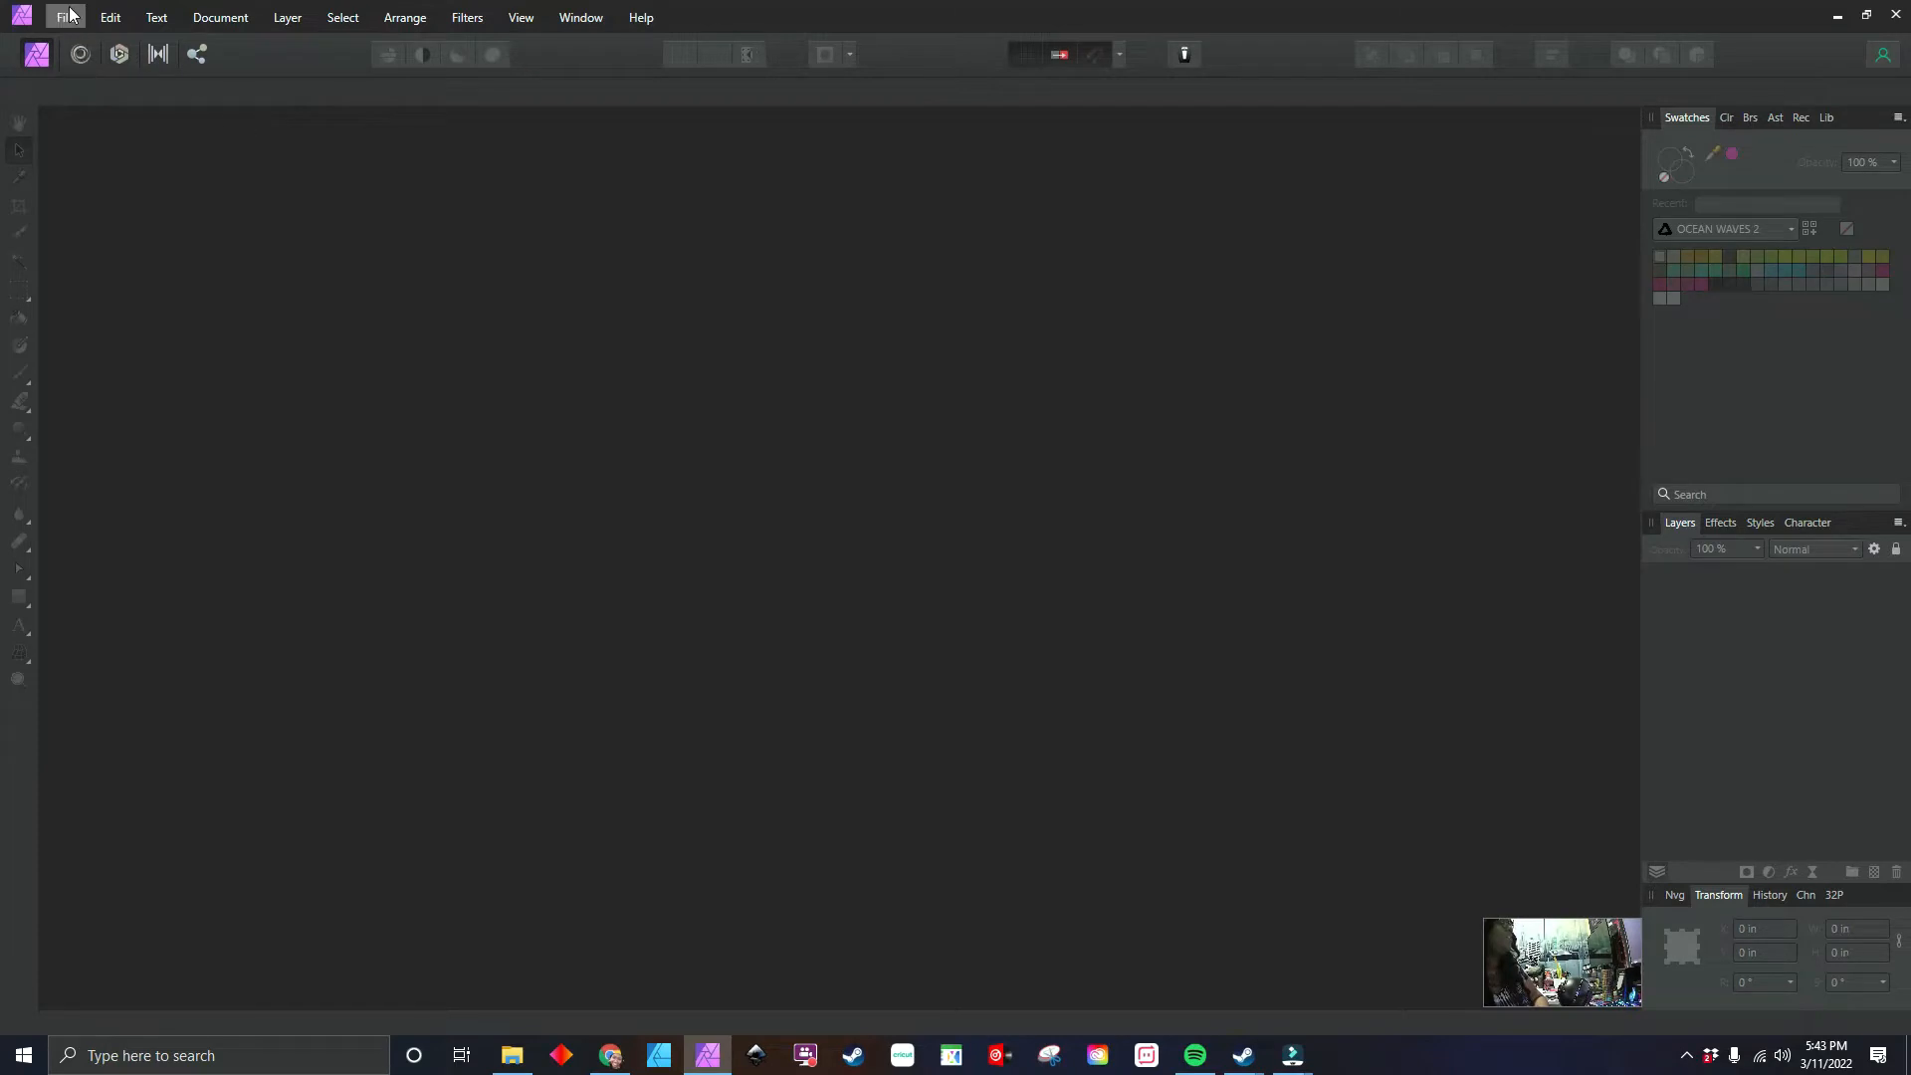
- Create a new document from the SUBLIMATION LANDSCAPE preset, 11 in × 8.5 in
{"action": "left_click", "coordinate": [66, 19]}
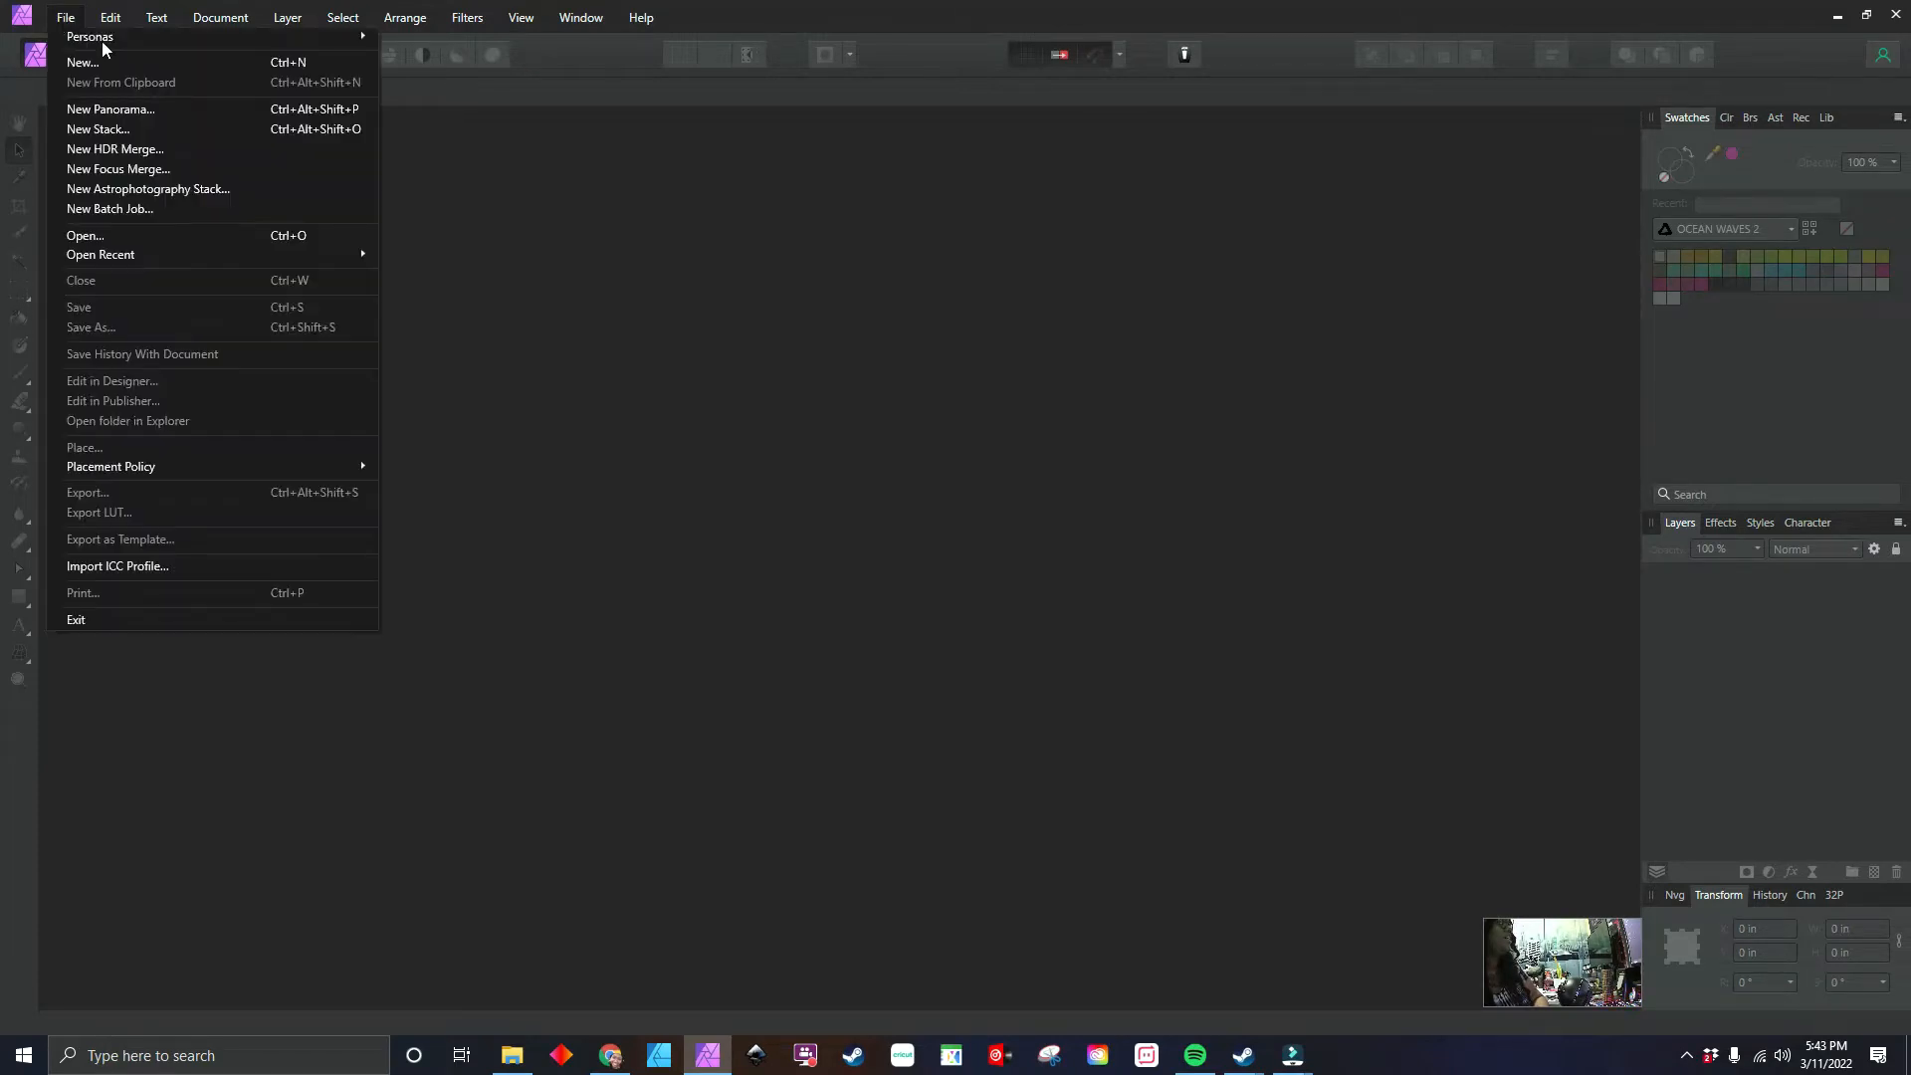
{"action": "left_click", "coordinate": [74, 63]}
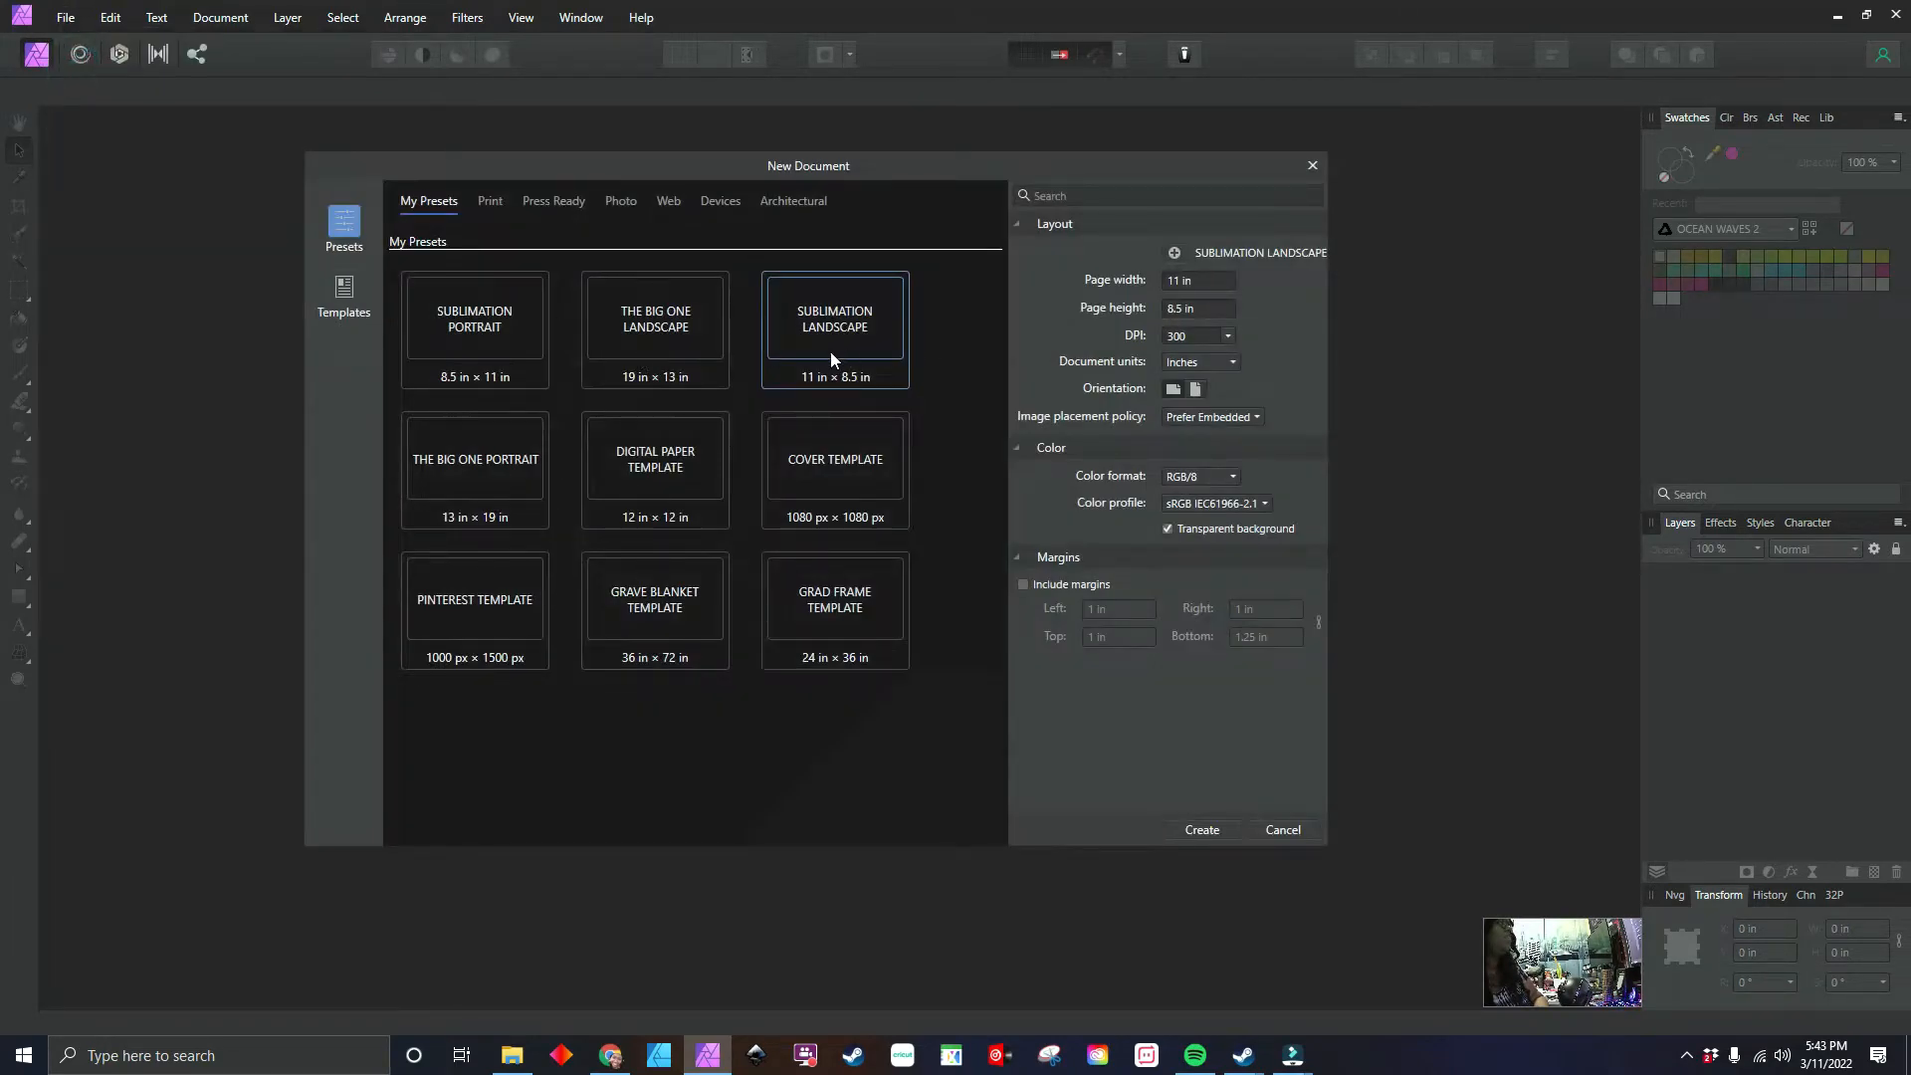
{"action": "left_click", "coordinate": [830, 352]}
{"action": "left_click", "coordinate": [1184, 829]}
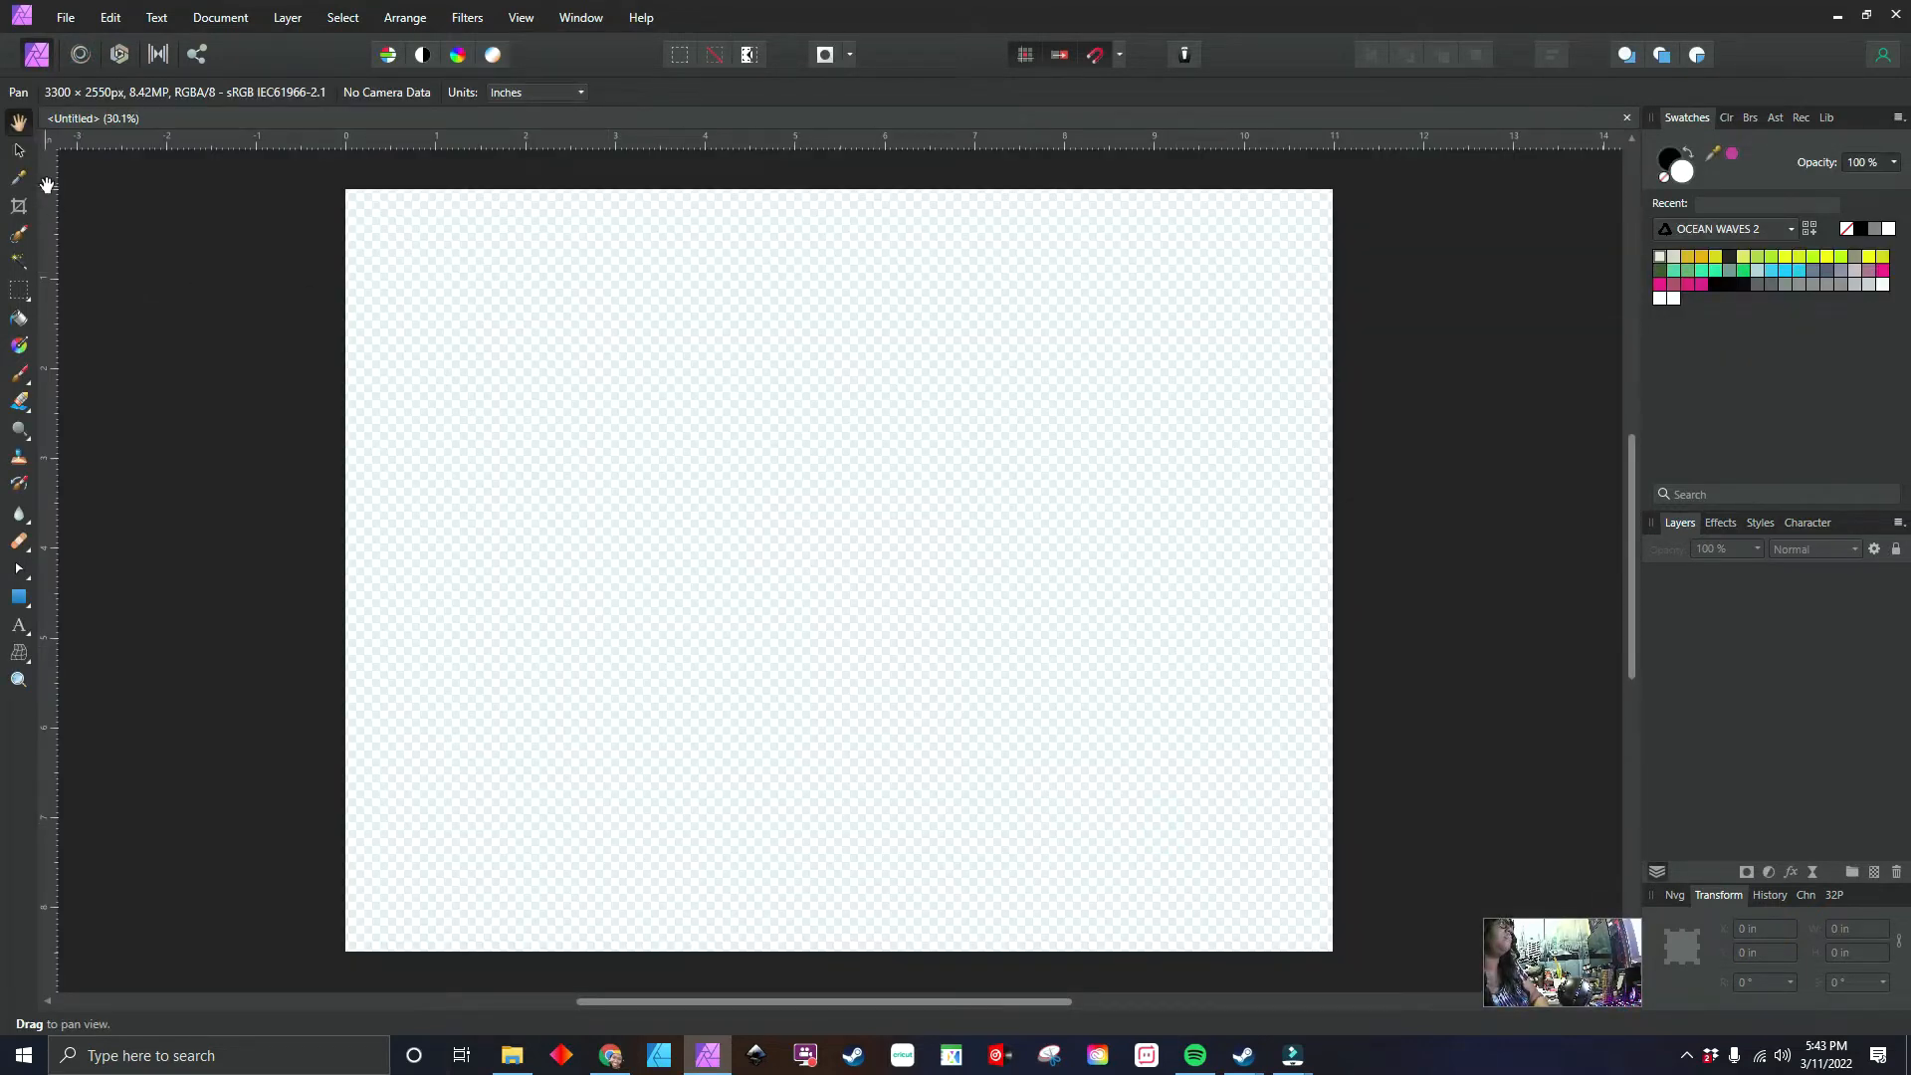
- Draw a white rectangle covering the whole 11 × 8.5 in page and lock its layer
{"action": "left_click", "coordinate": [20, 600]}
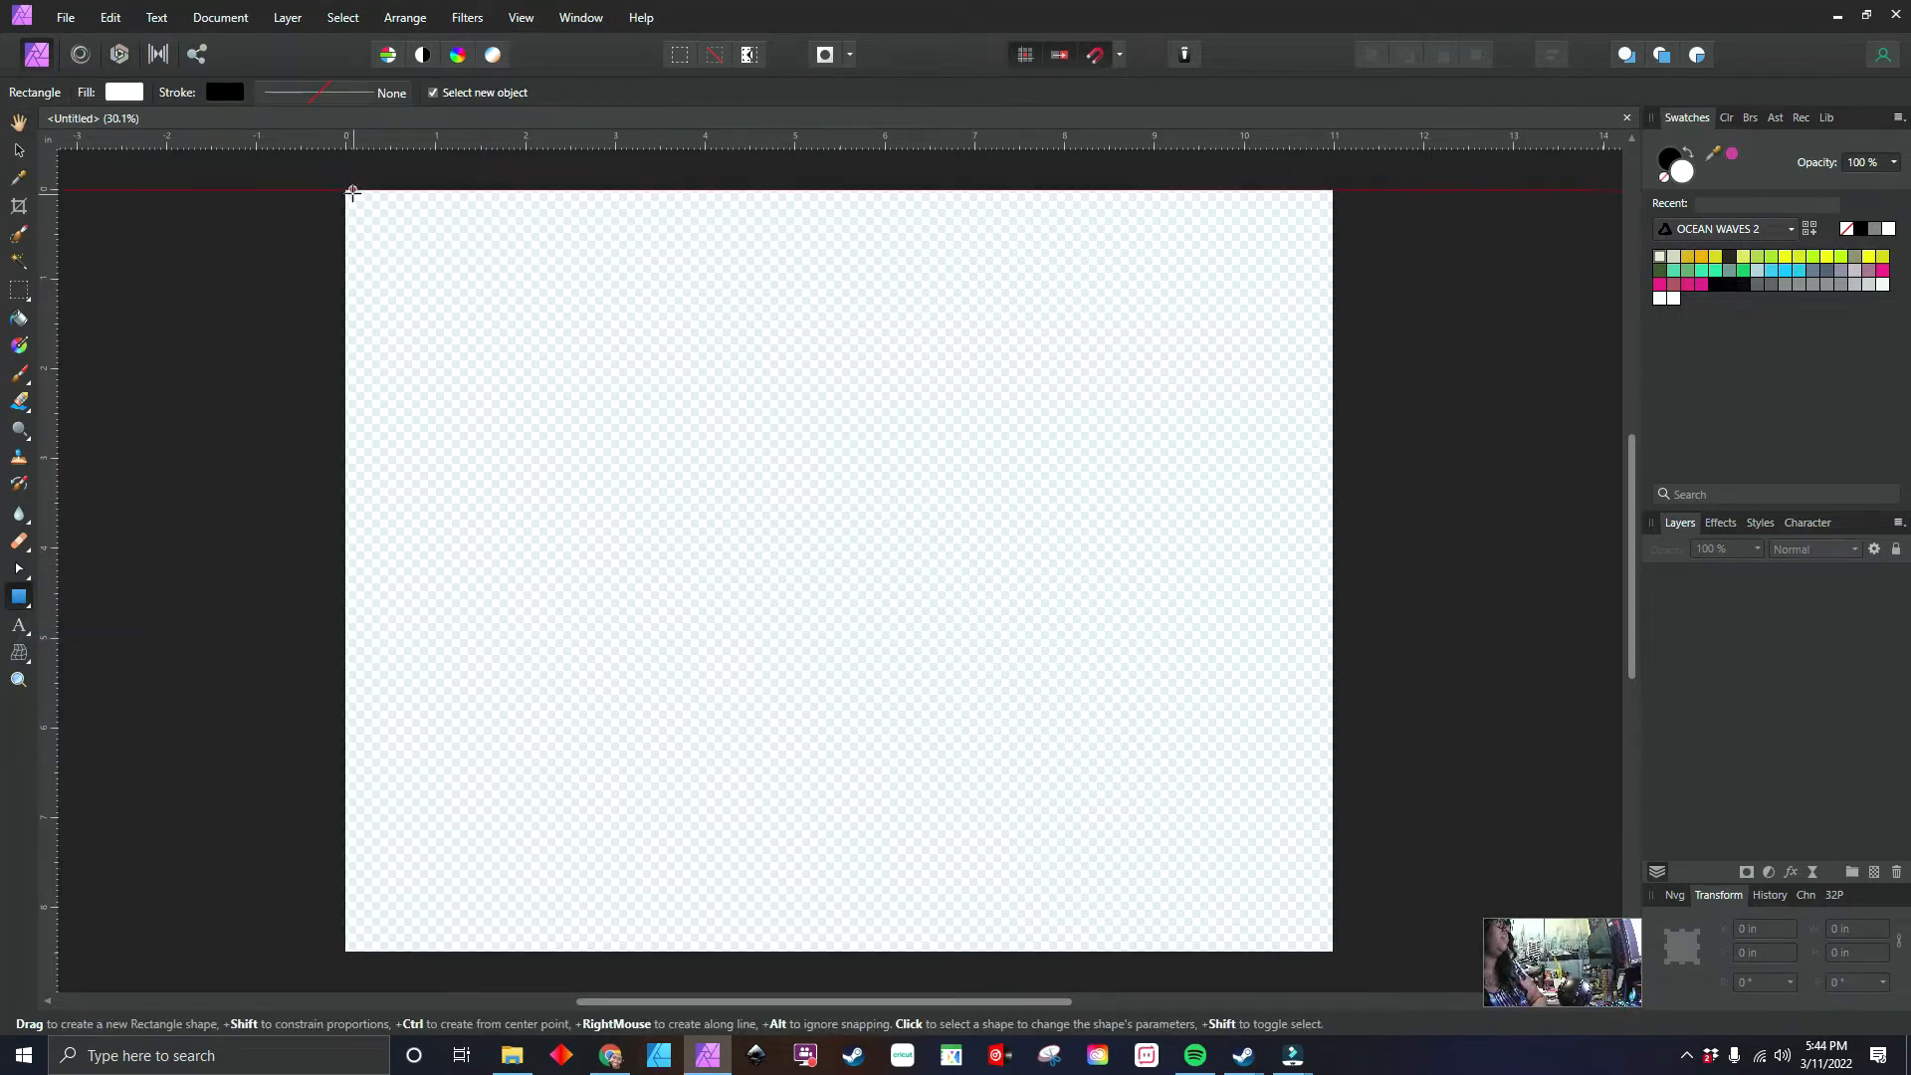
{"action": "left_click_drag", "start_coordinate": [346, 190], "coordinate": [1332, 950]}
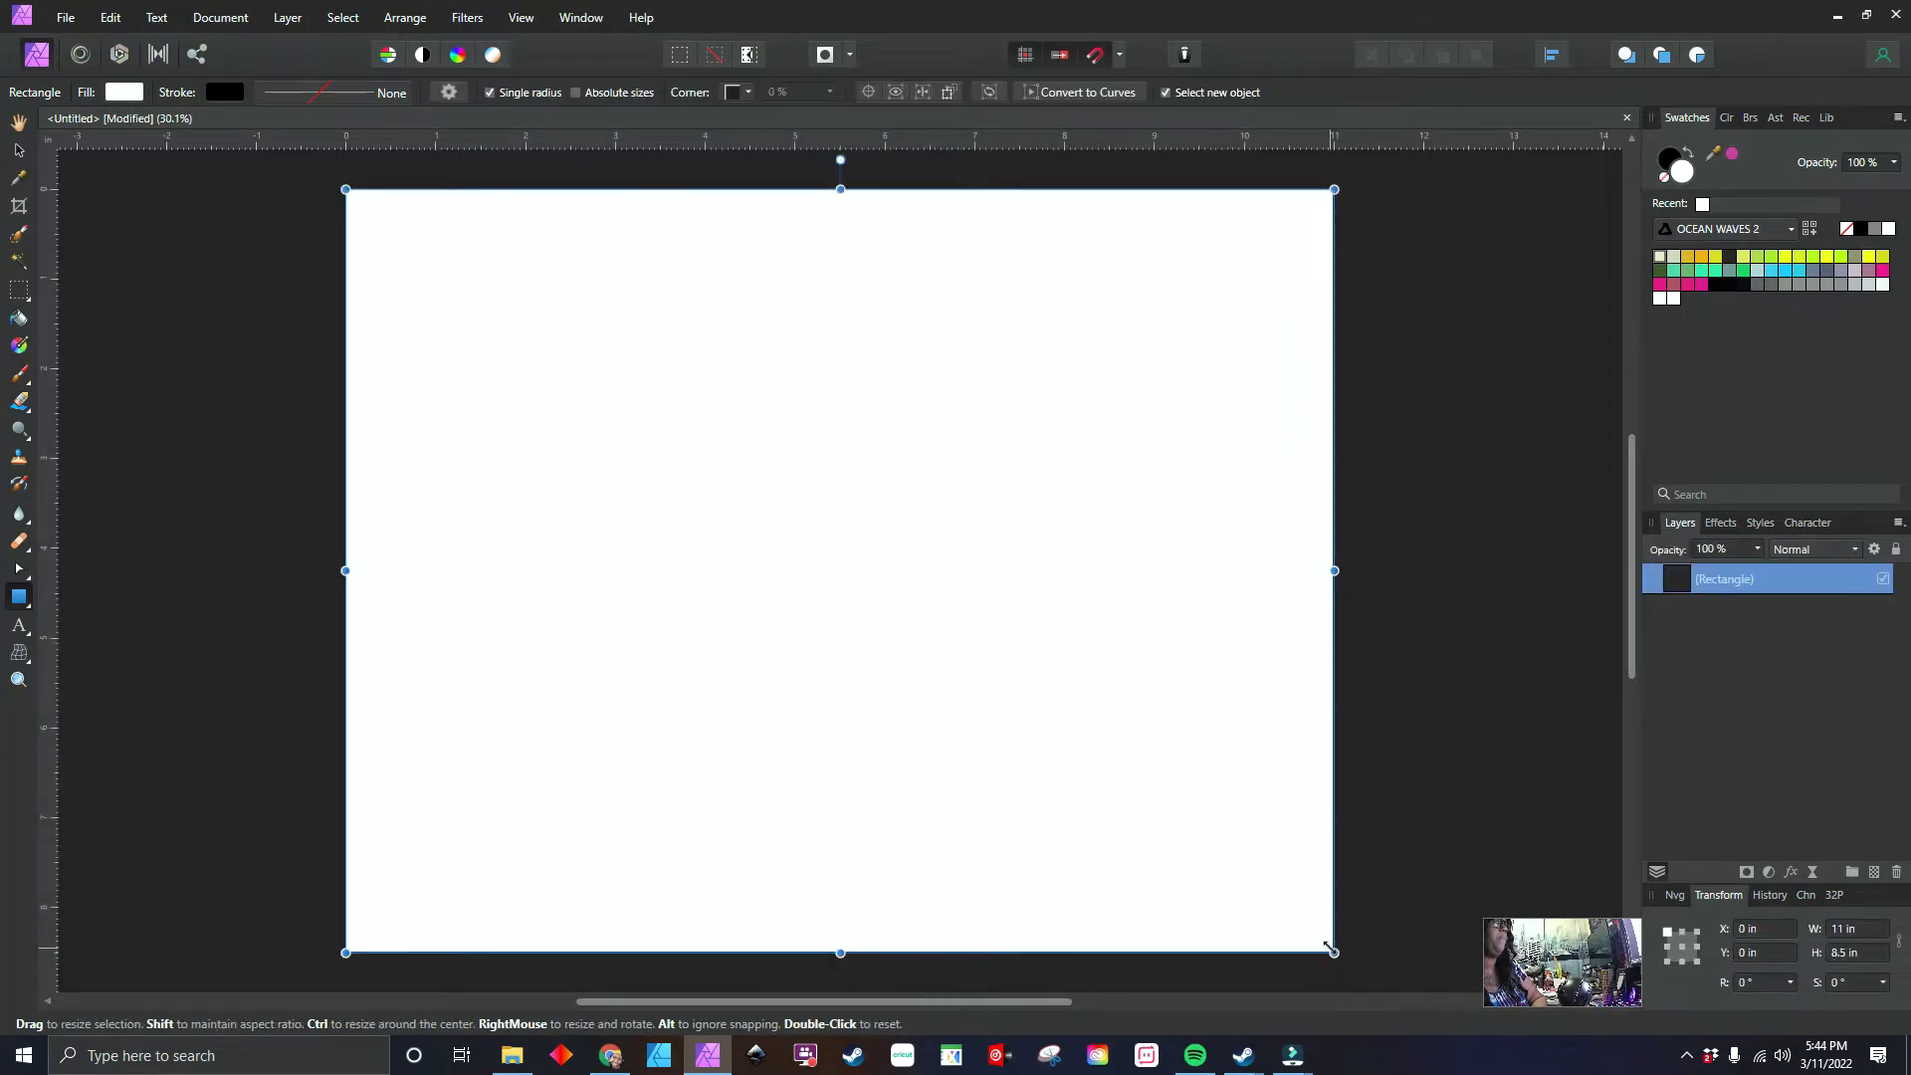
{"action": "left_click", "coordinate": [16, 158]}
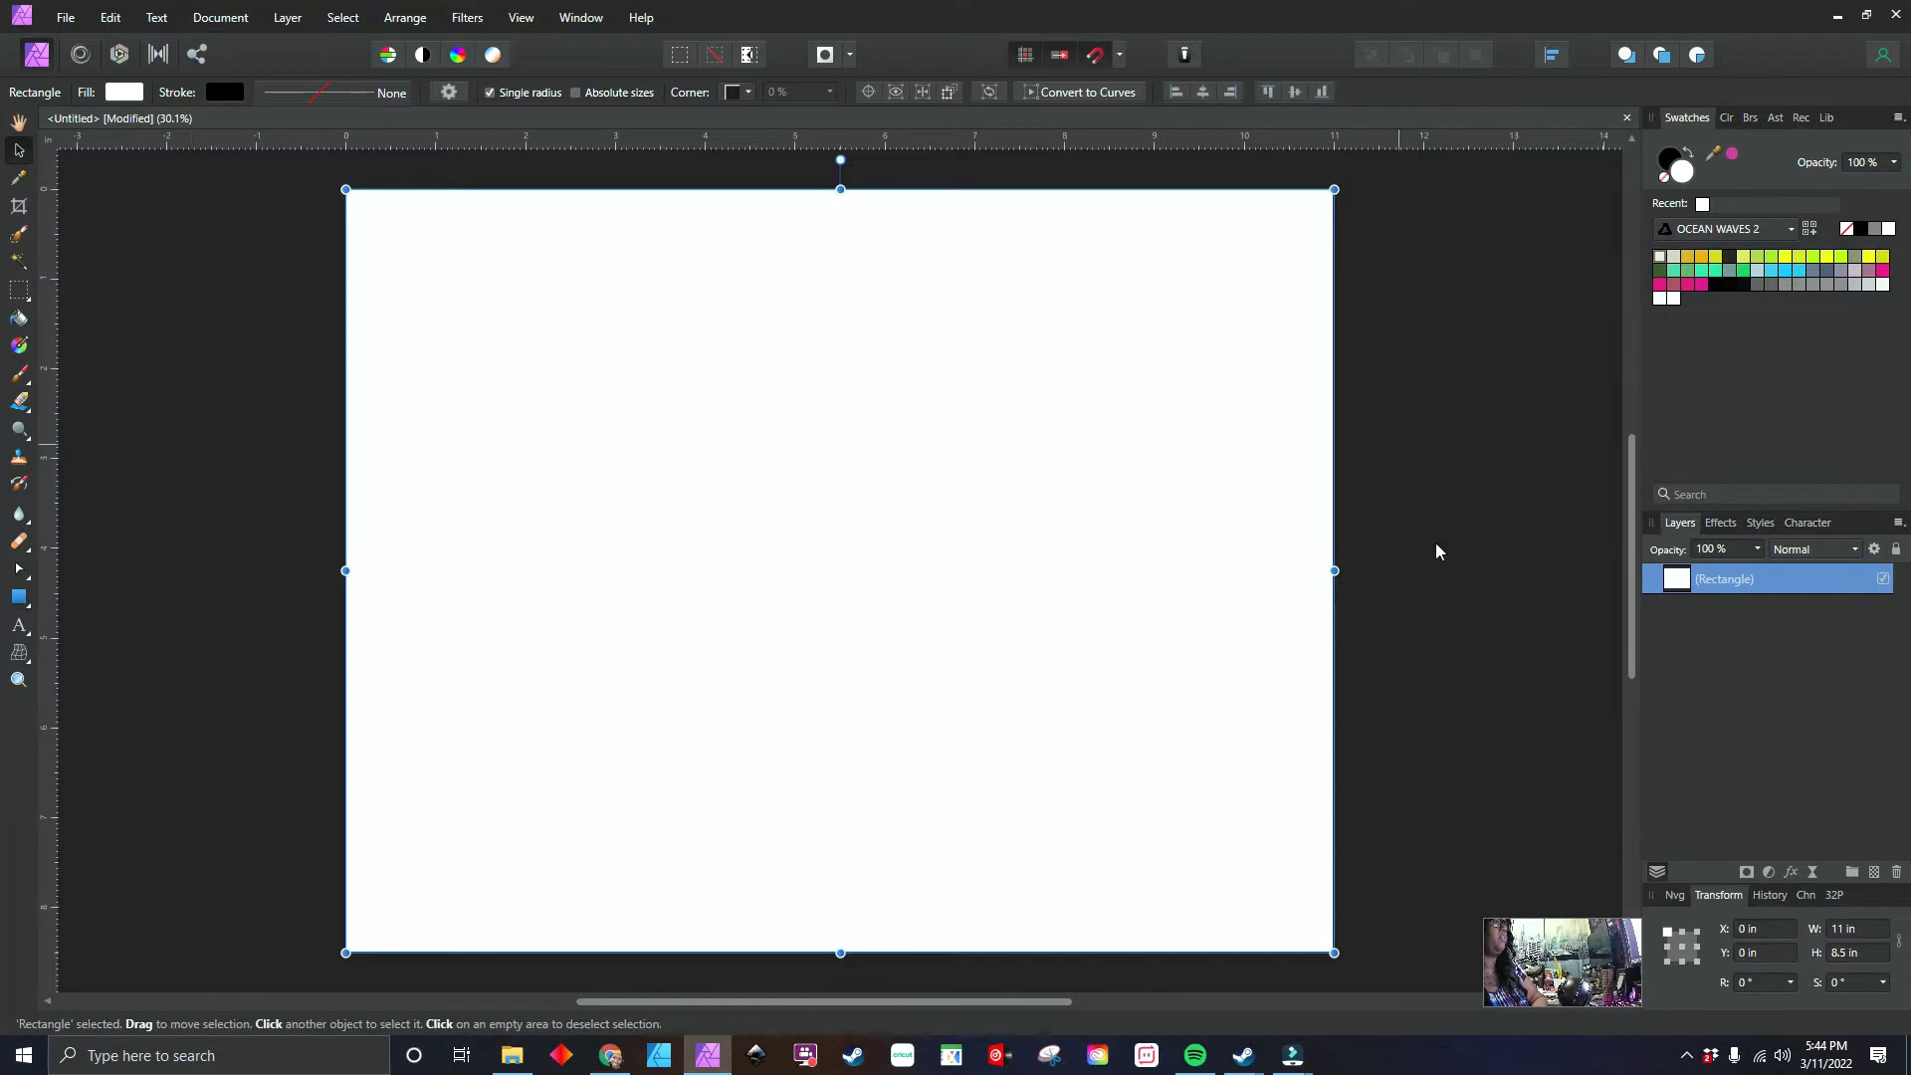
{"action": "right_click", "coordinate": [1759, 595]}
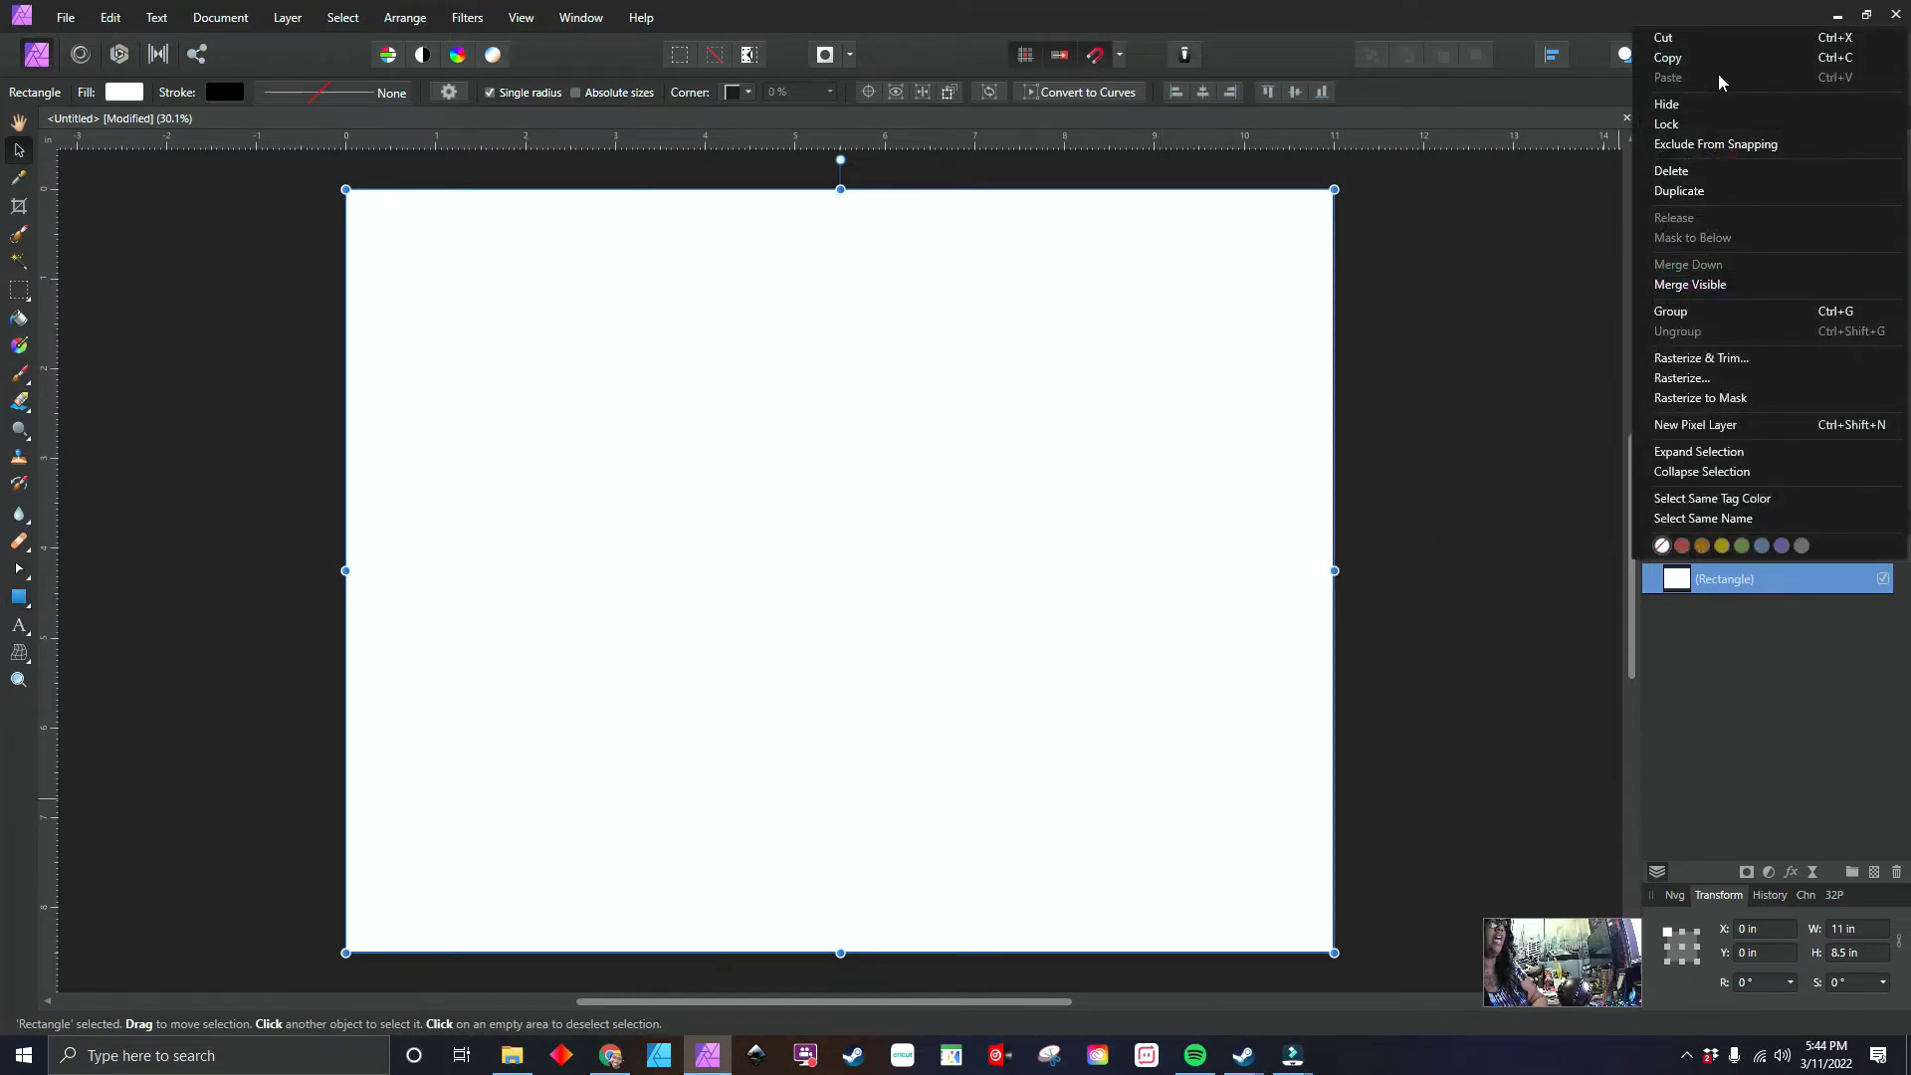
{"action": "left_click", "coordinate": [1680, 124]}
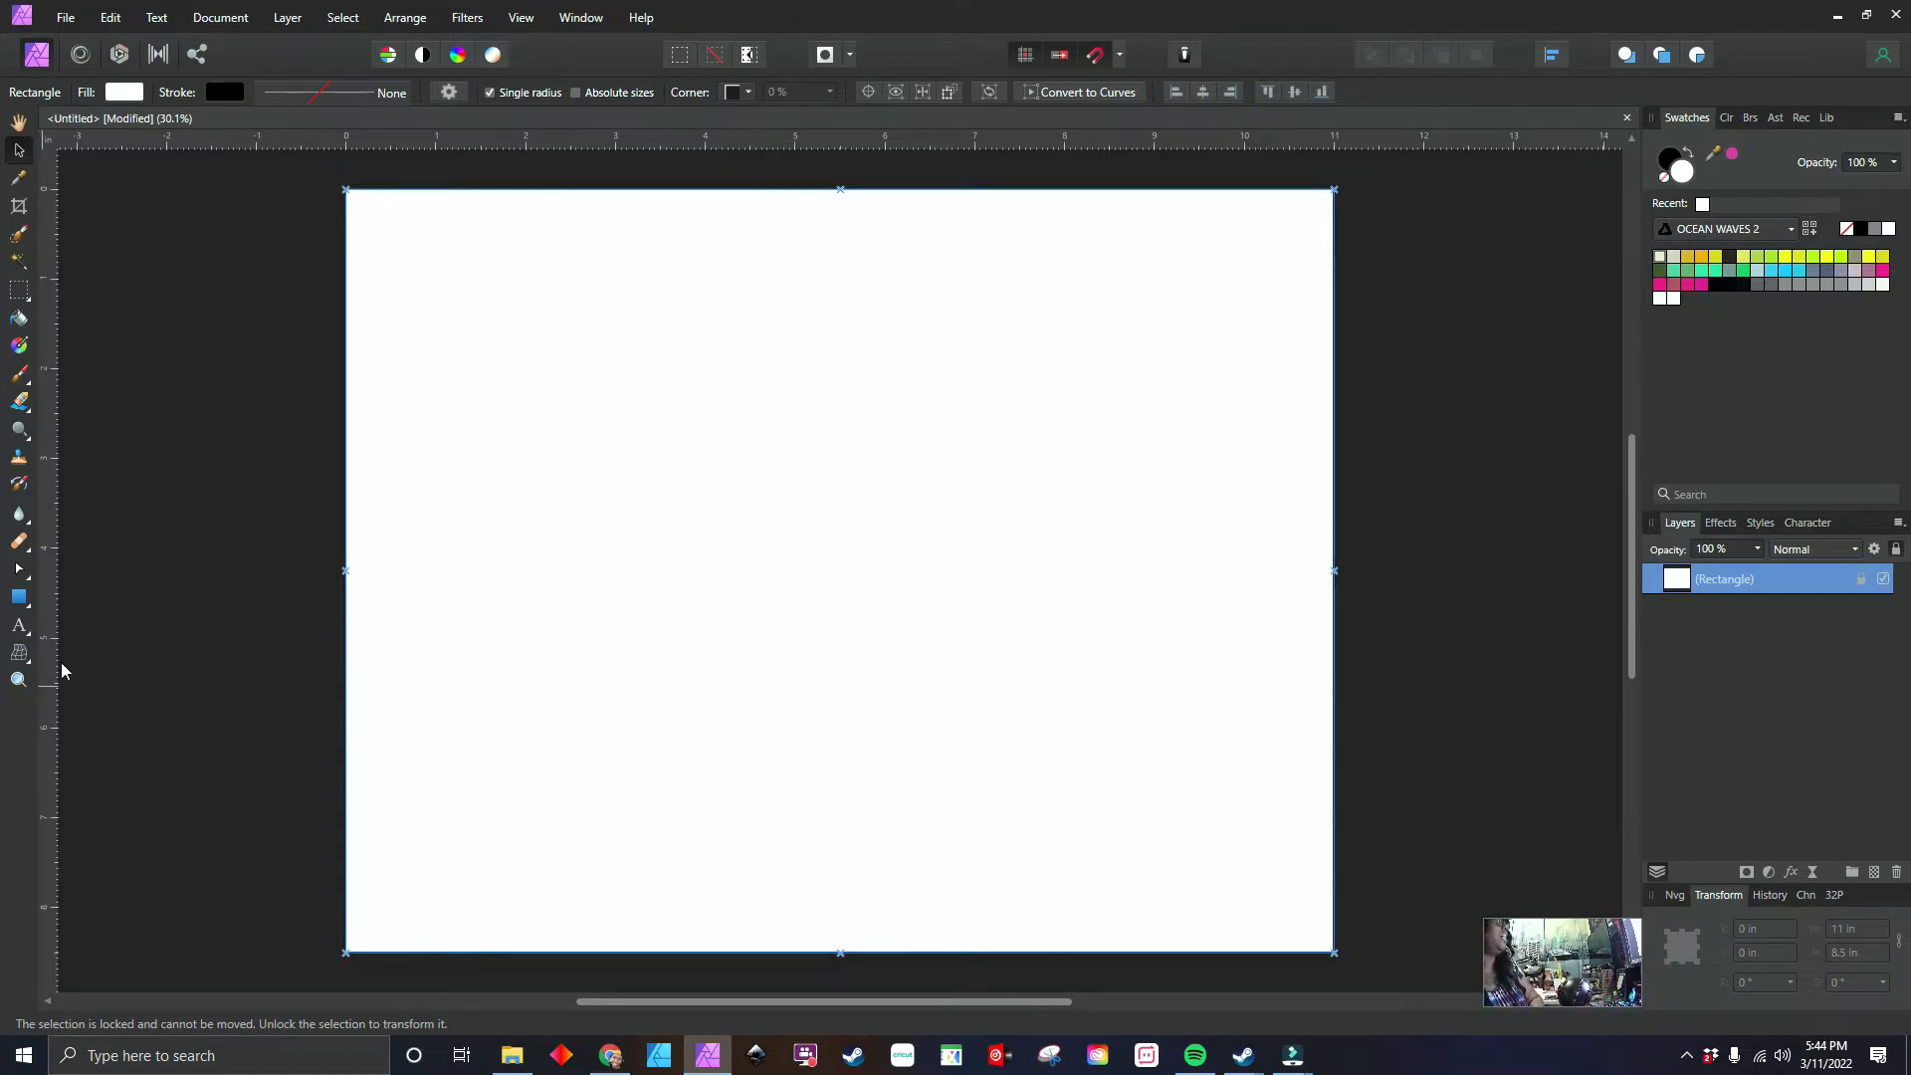
- Draw a full-height rectangle over the middle of the page and set its width to 5 in
{"action": "left_click", "coordinate": [22, 600]}
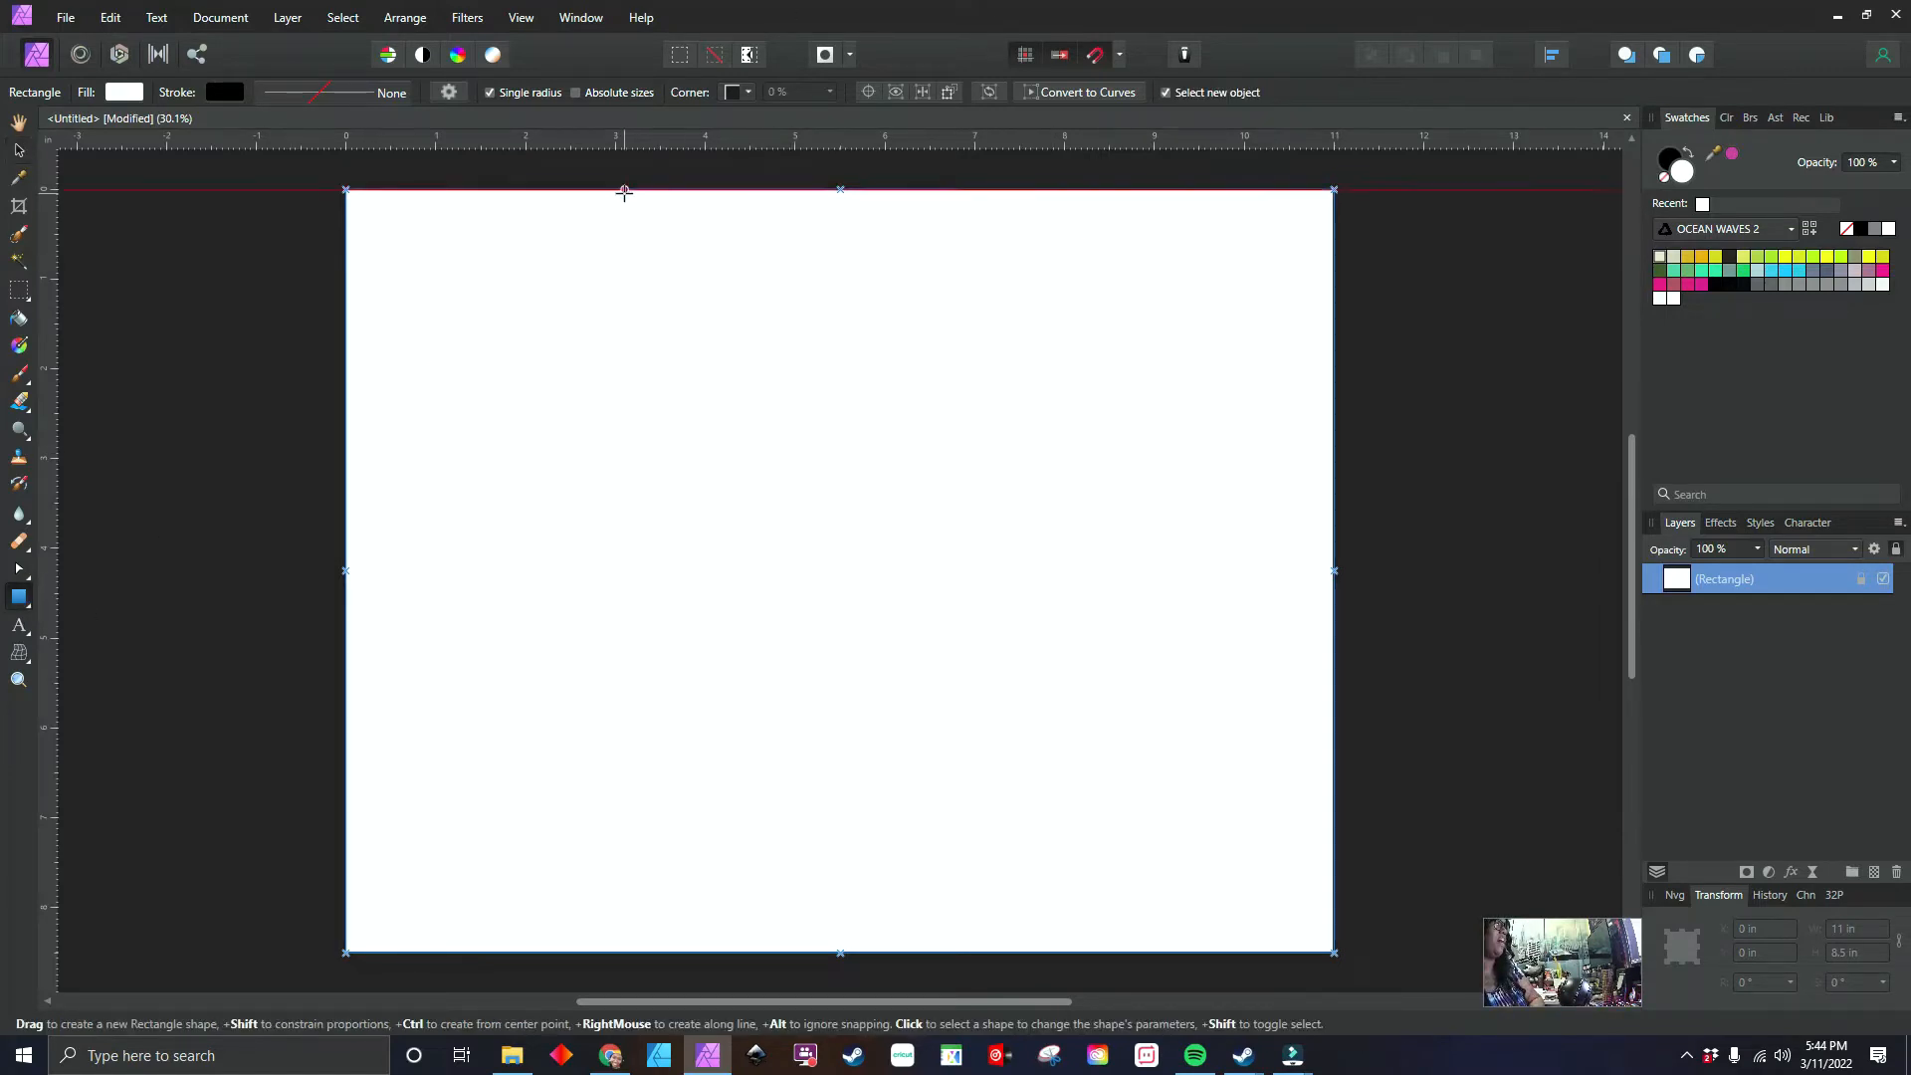
{"action": "left_click_drag", "start_coordinate": [624, 189], "coordinate": [1092, 954]}
{"action": "left_click", "coordinate": [1857, 928]}
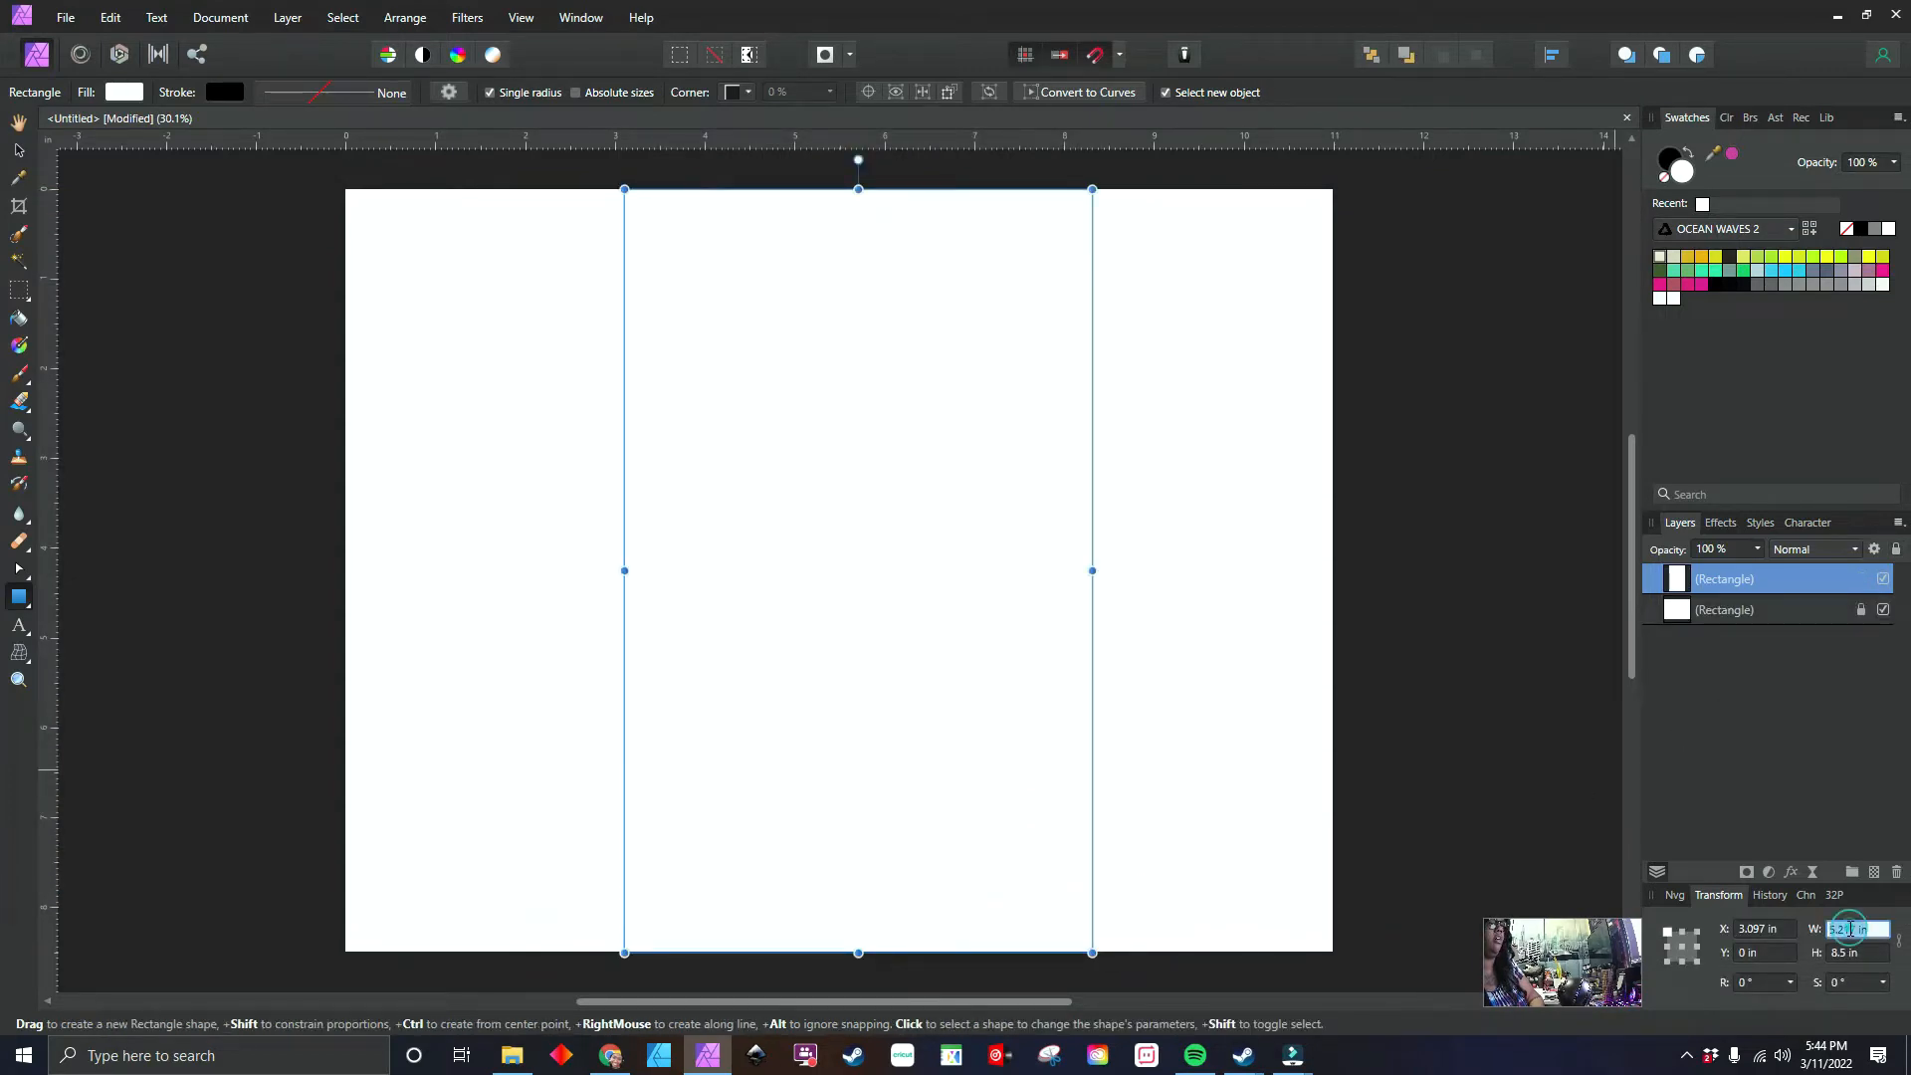
{"action": "type", "text": "5"}
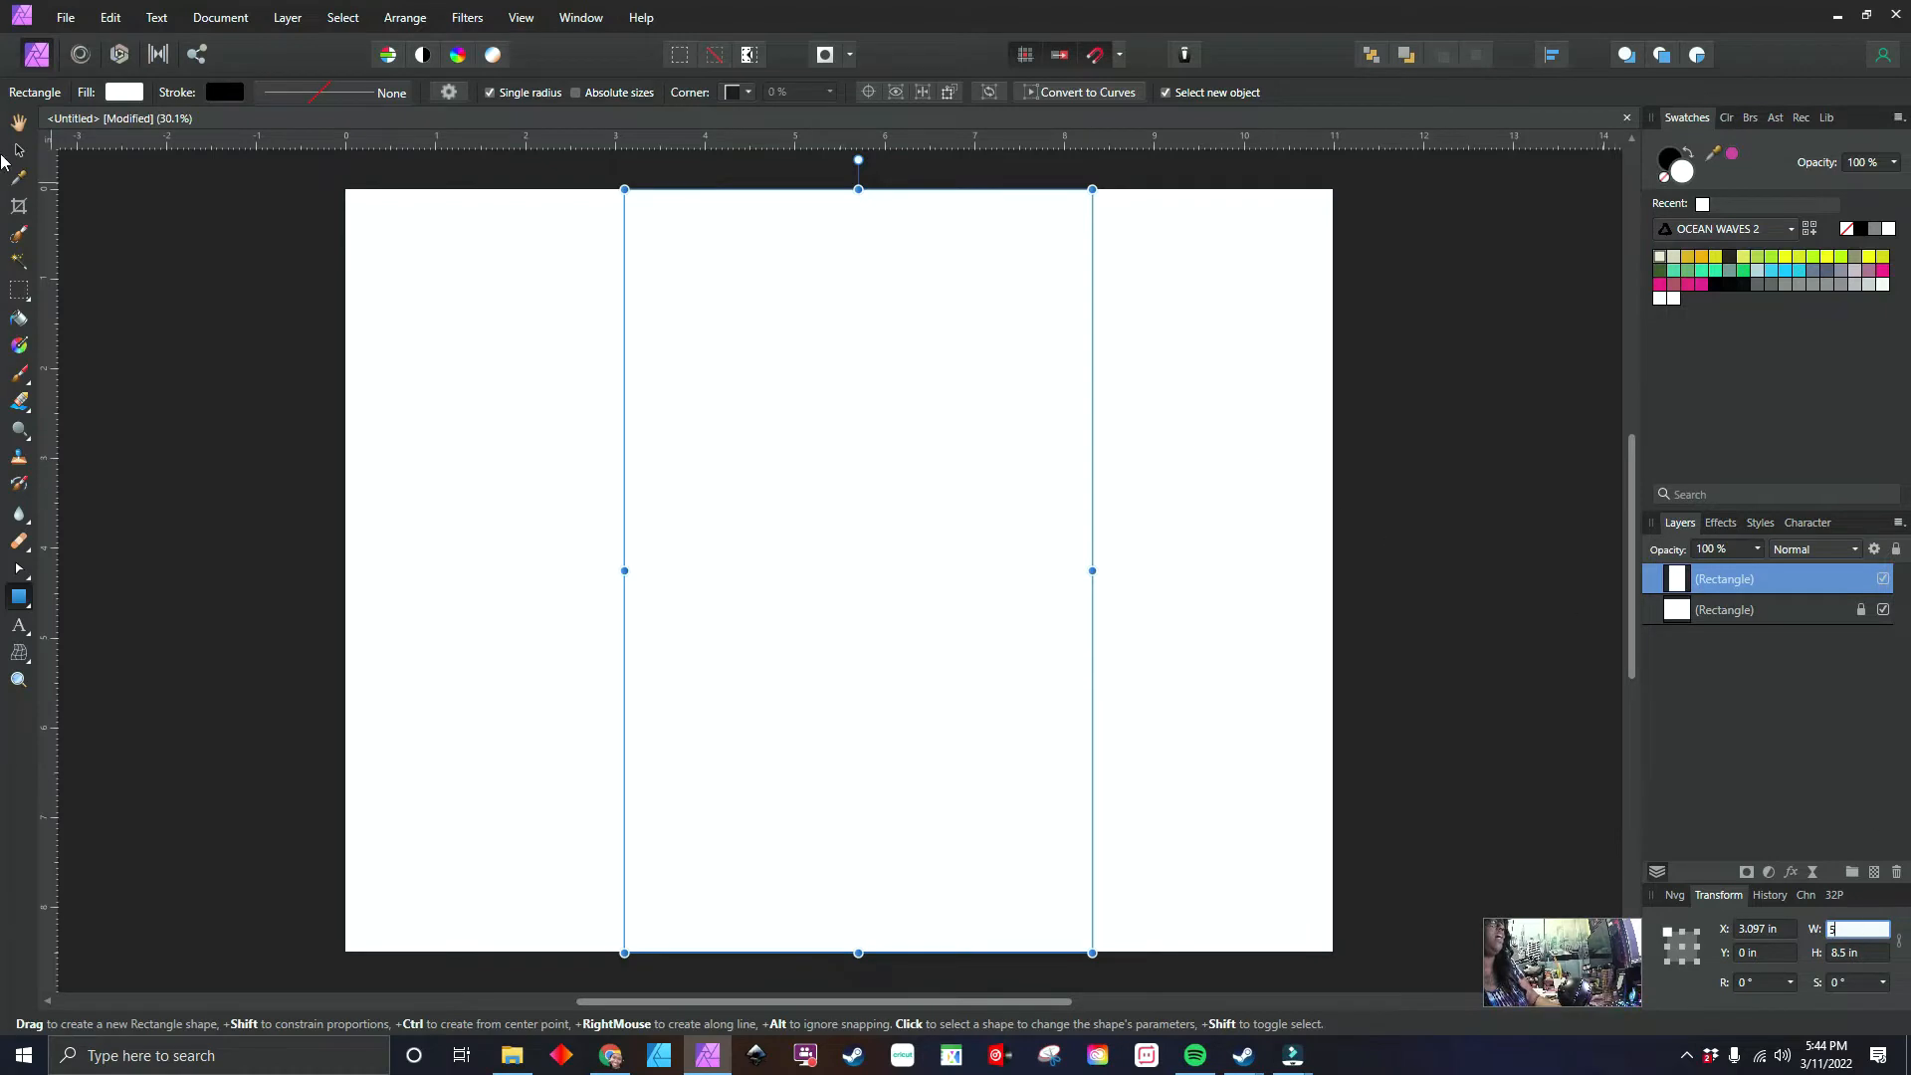
{"action": "left_click", "coordinate": [18, 150]}
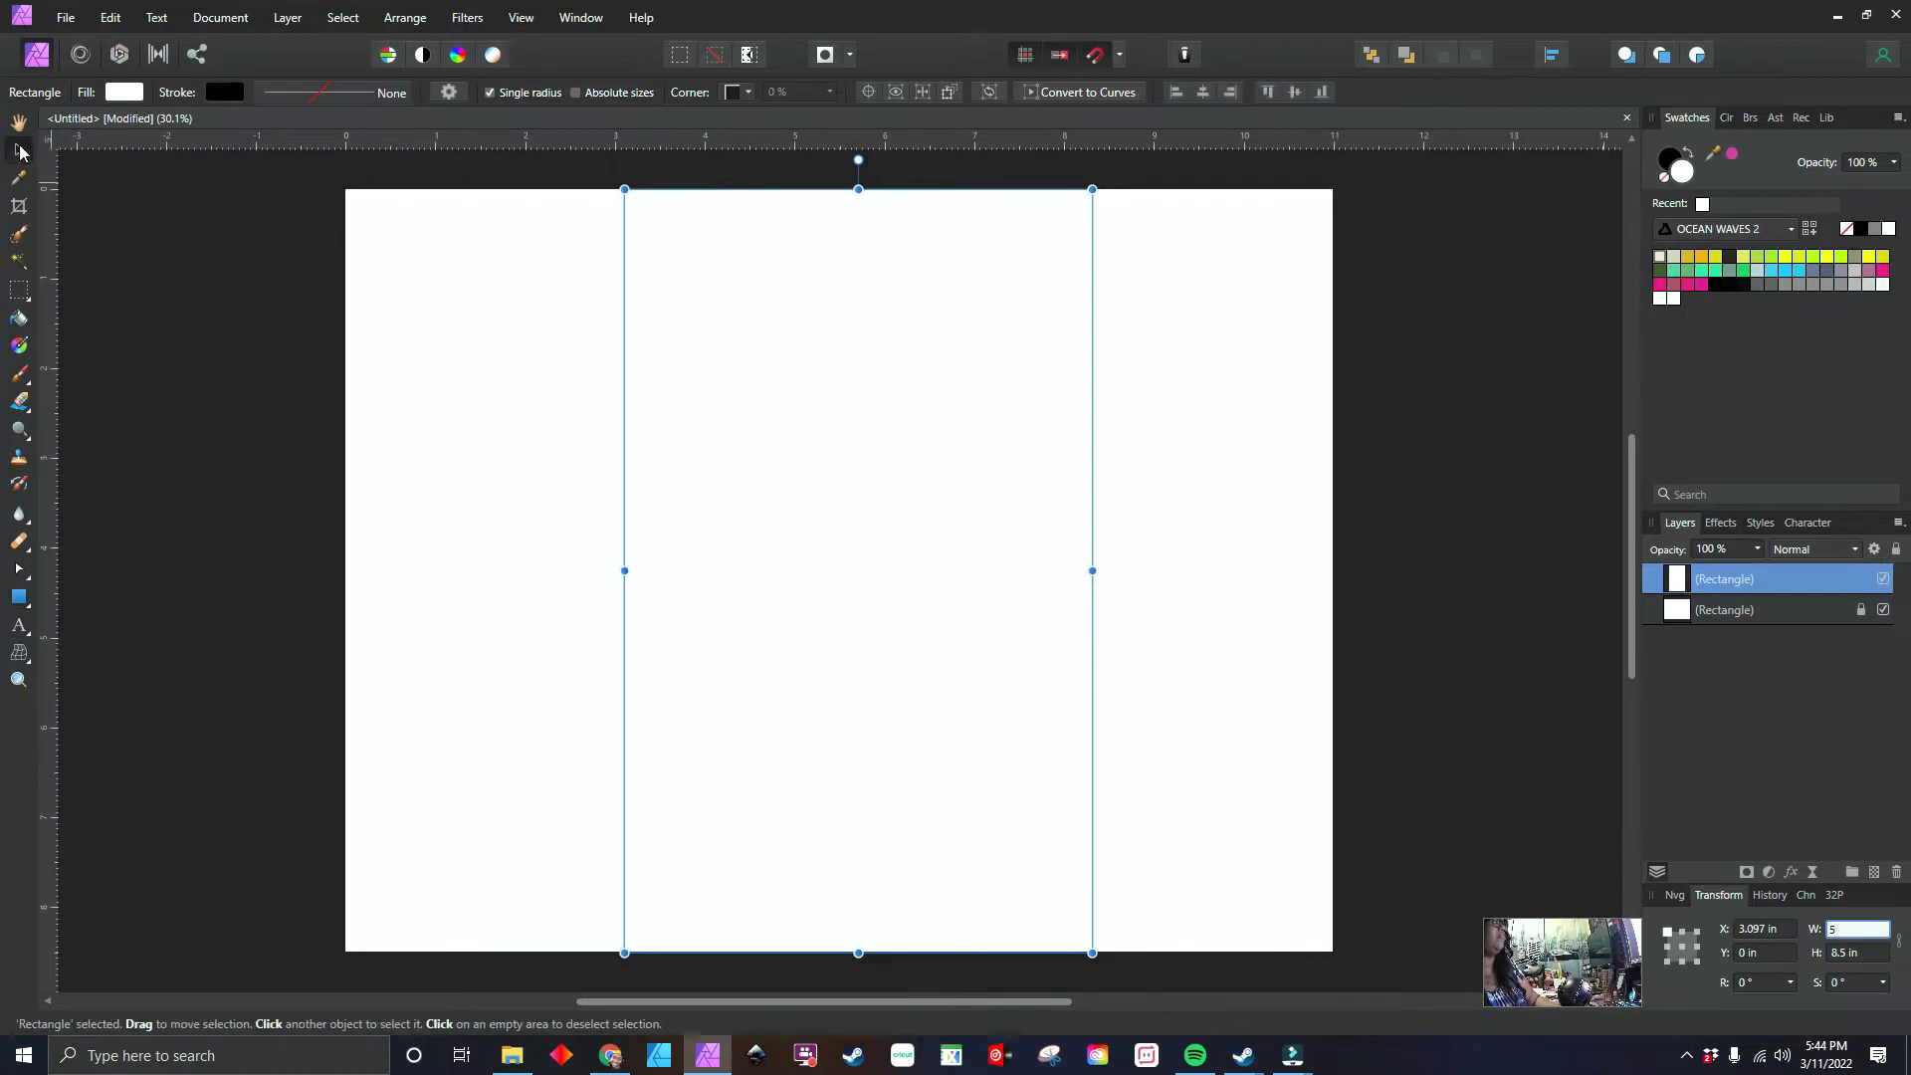
{"action": "key", "text": "Return"}
- Fill the 5 in wide rectangle with gold at 22% opacity and centre it horizontally on the page
{"action": "left_click", "coordinate": [1684, 259]}
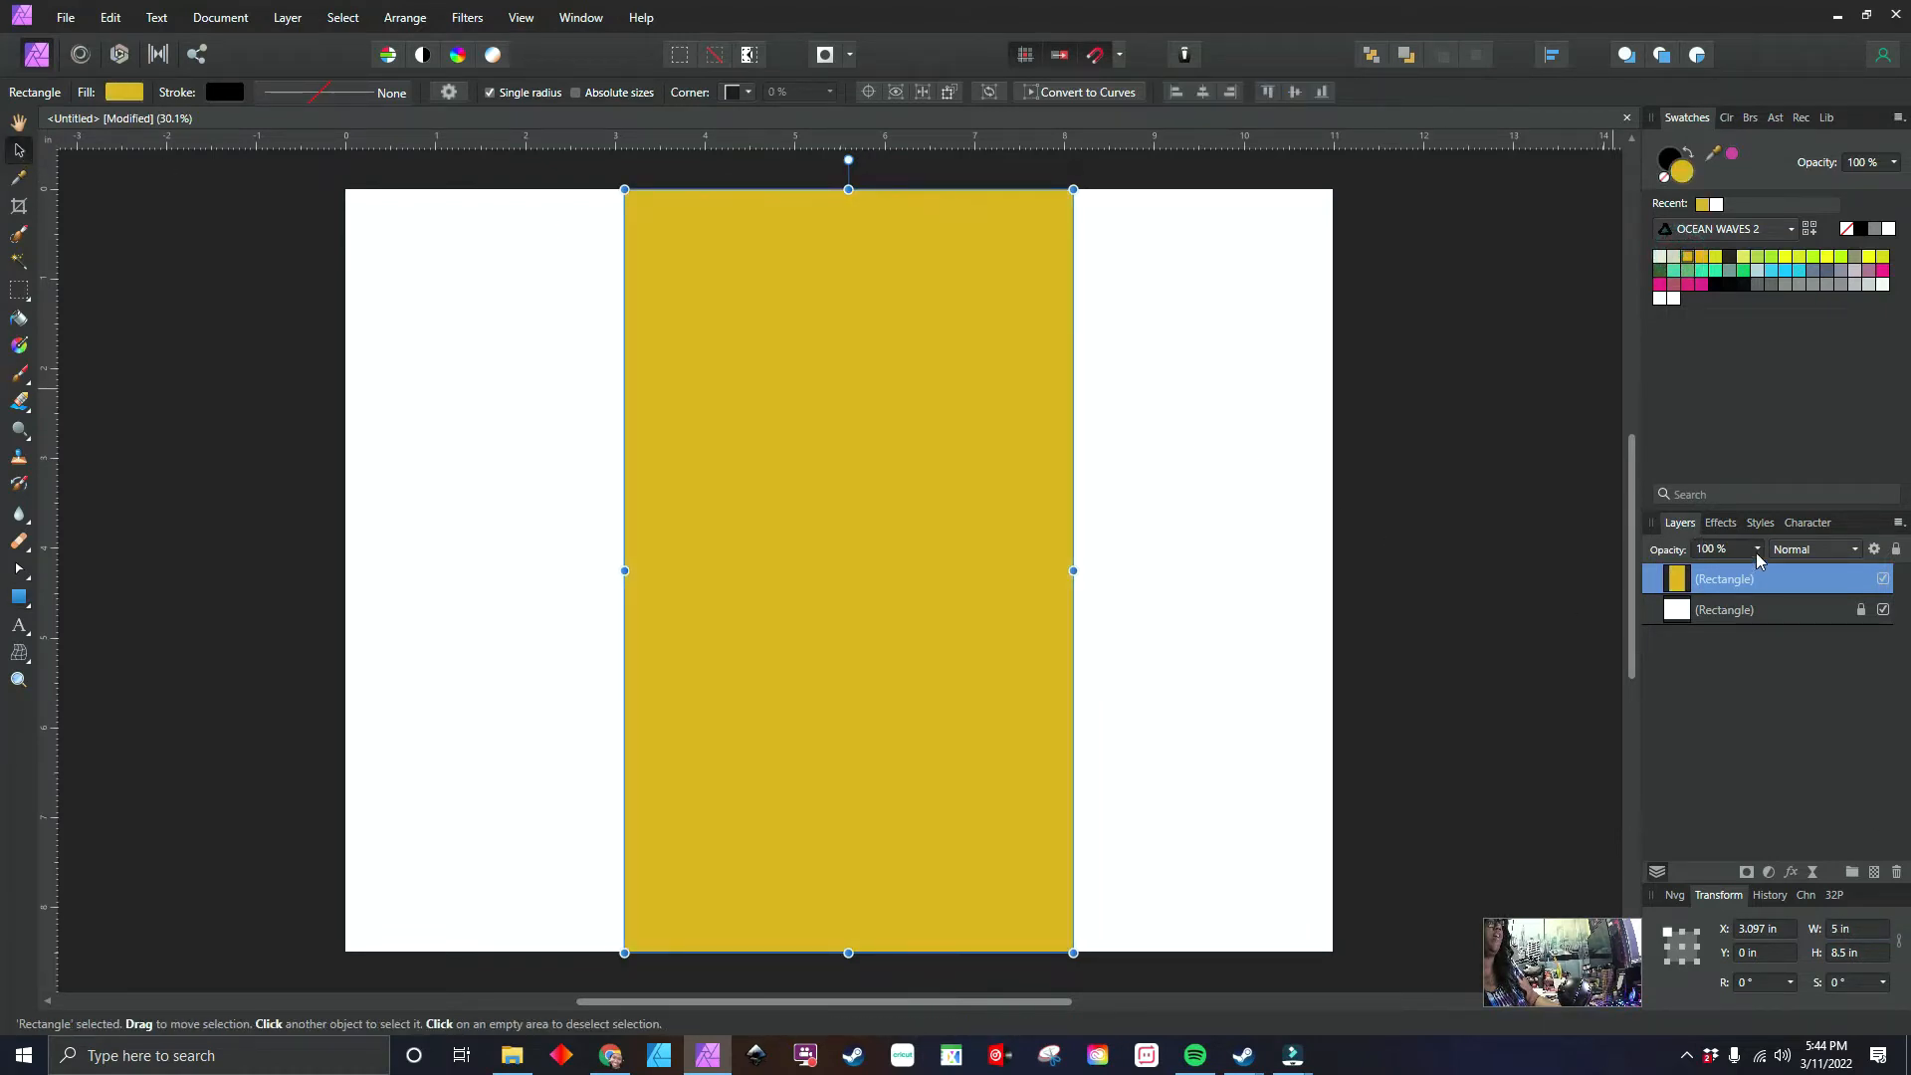
{"action": "left_click_drag", "start_coordinate": [1758, 550], "coordinate": [1657, 598]}
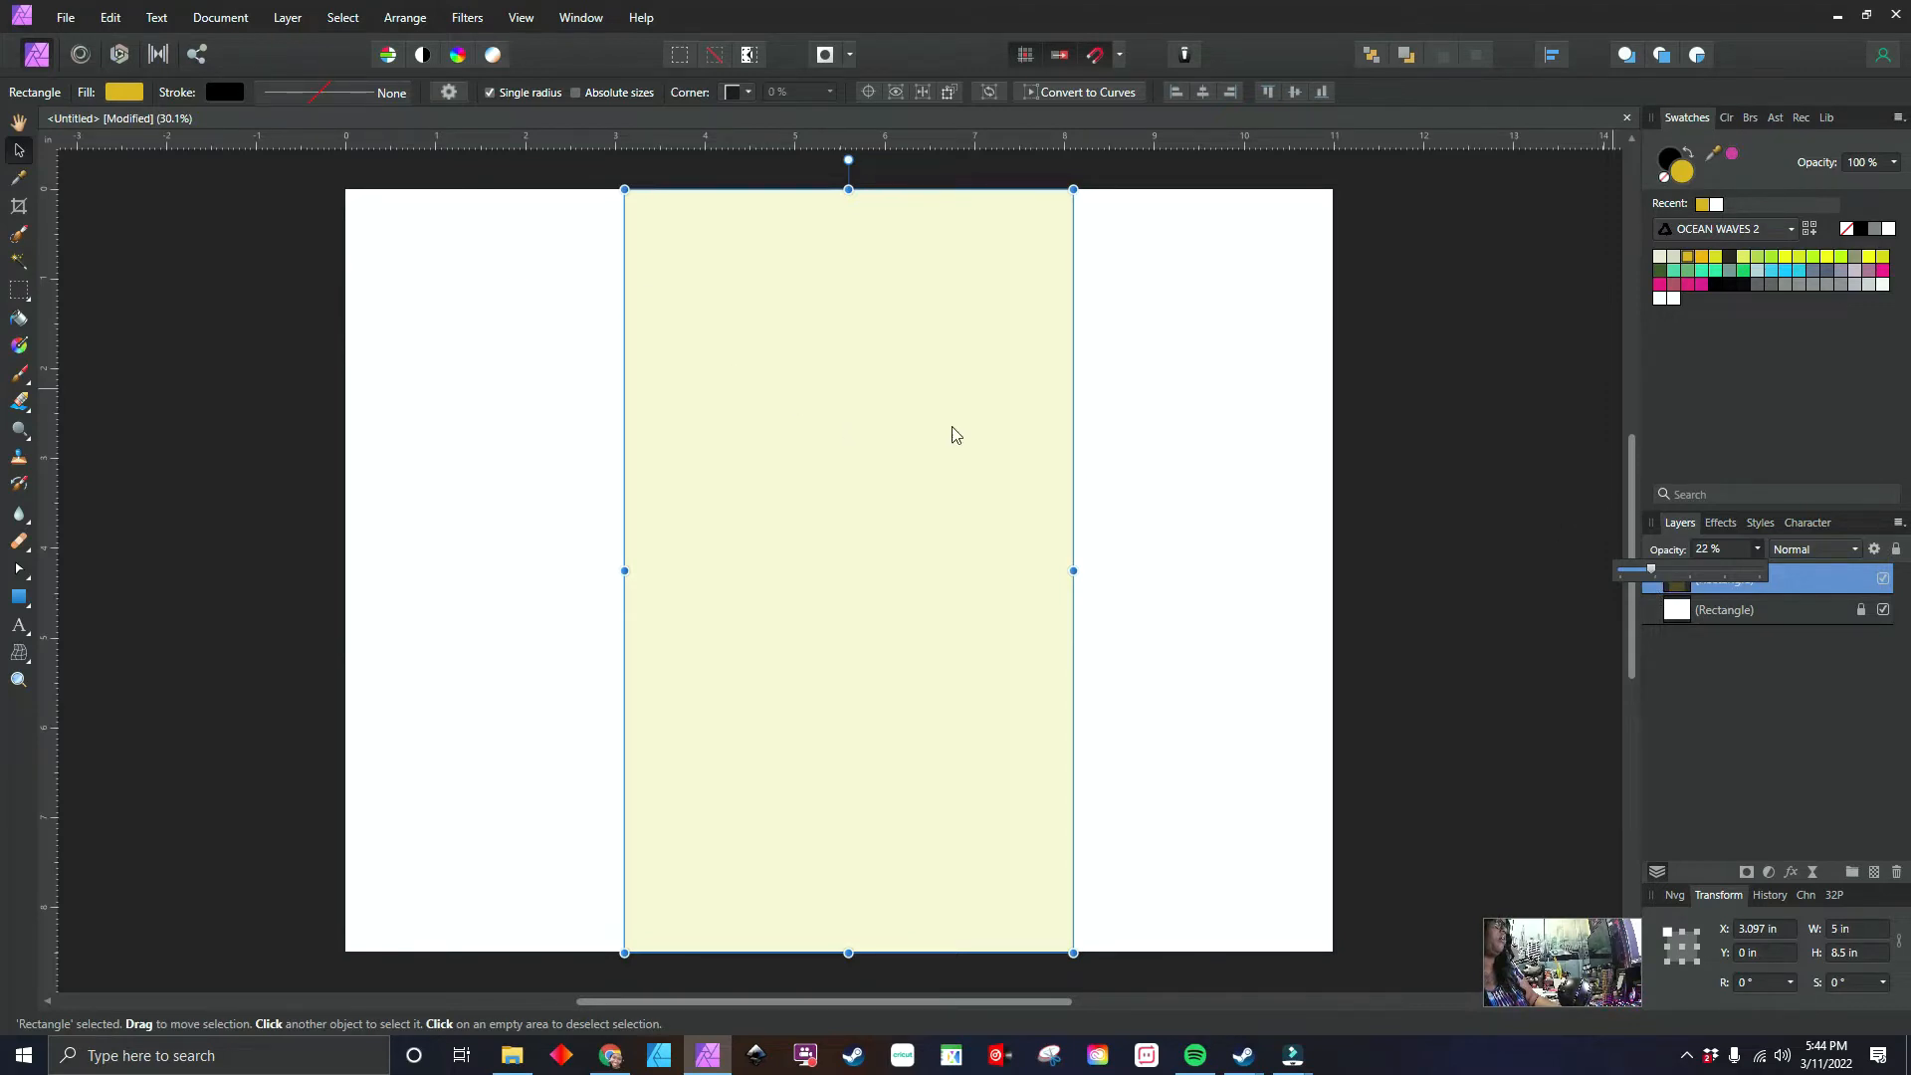
{"action": "left_click_drag", "start_coordinate": [926, 511], "coordinate": [916, 514]}
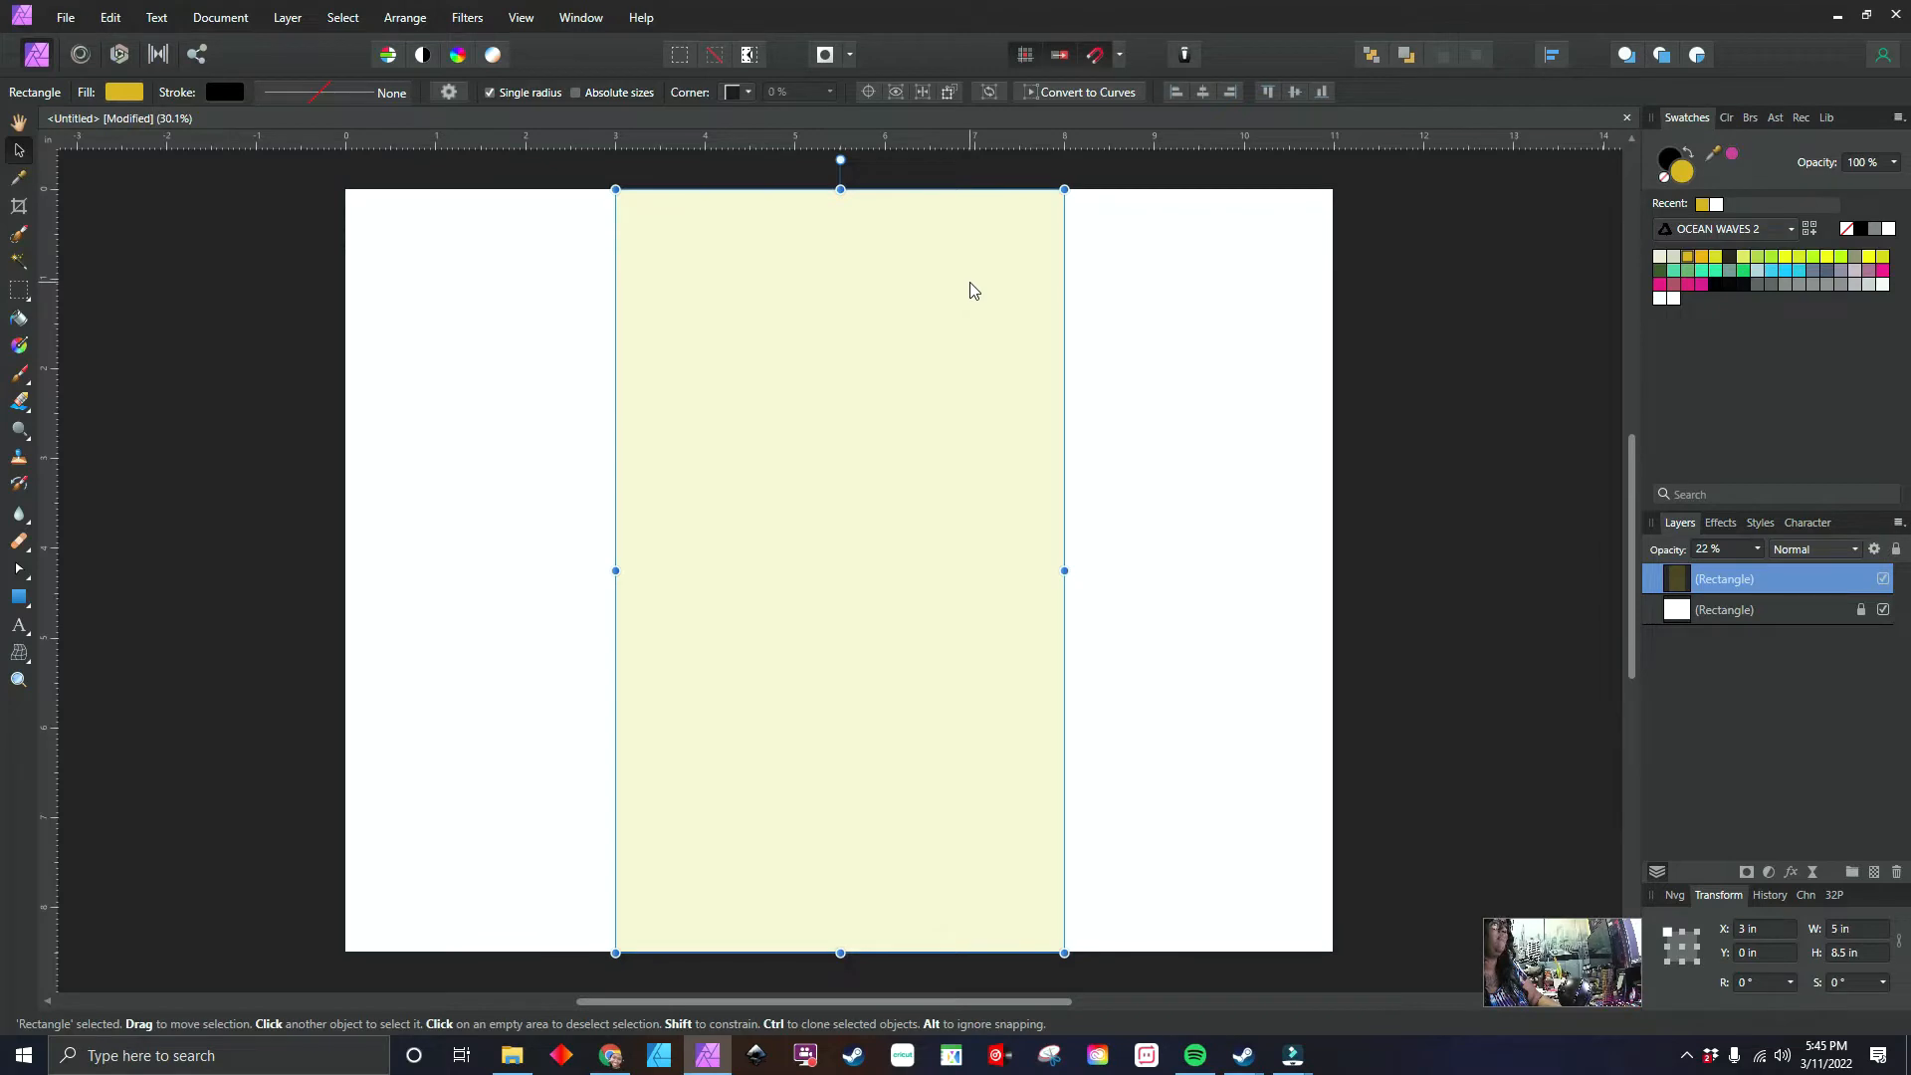
{"action": "left_click", "coordinate": [863, 466]}
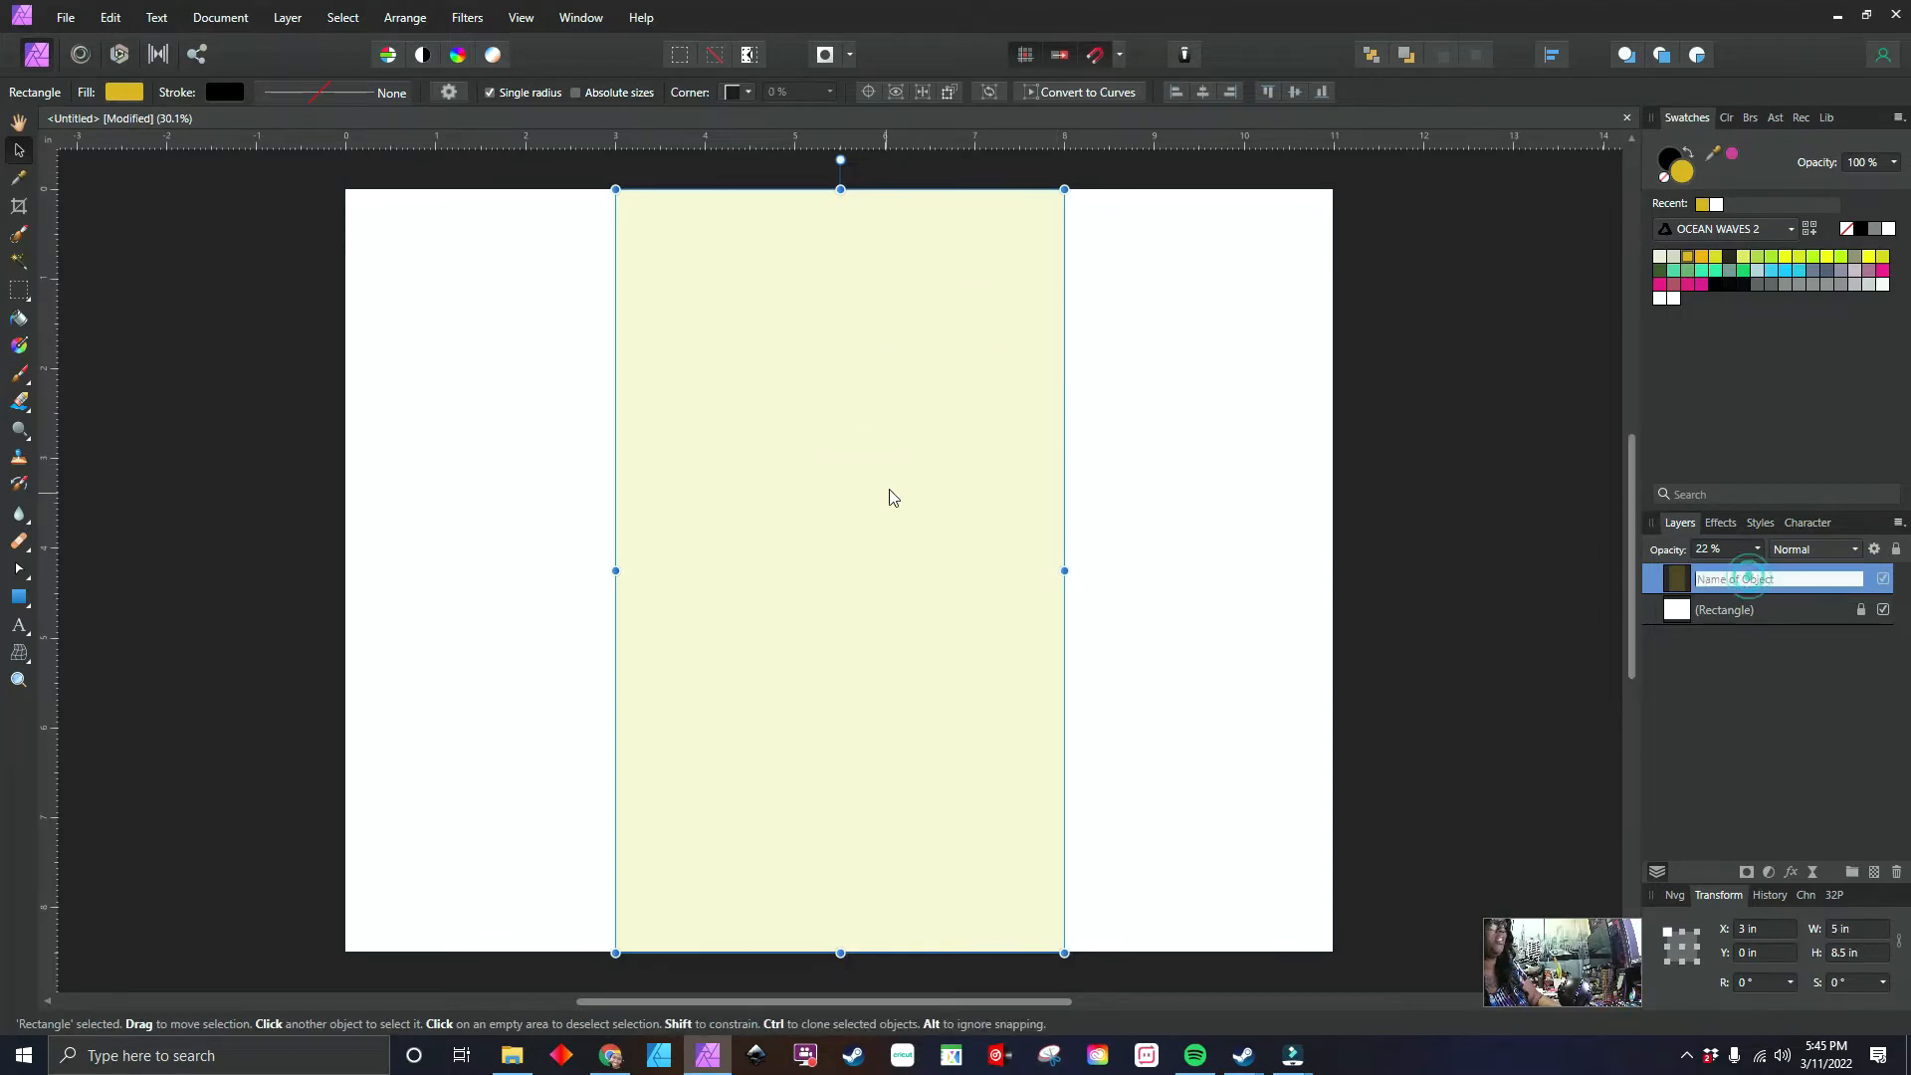
{"action": "left_click_drag", "start_coordinate": [886, 495], "coordinate": [887, 494]}
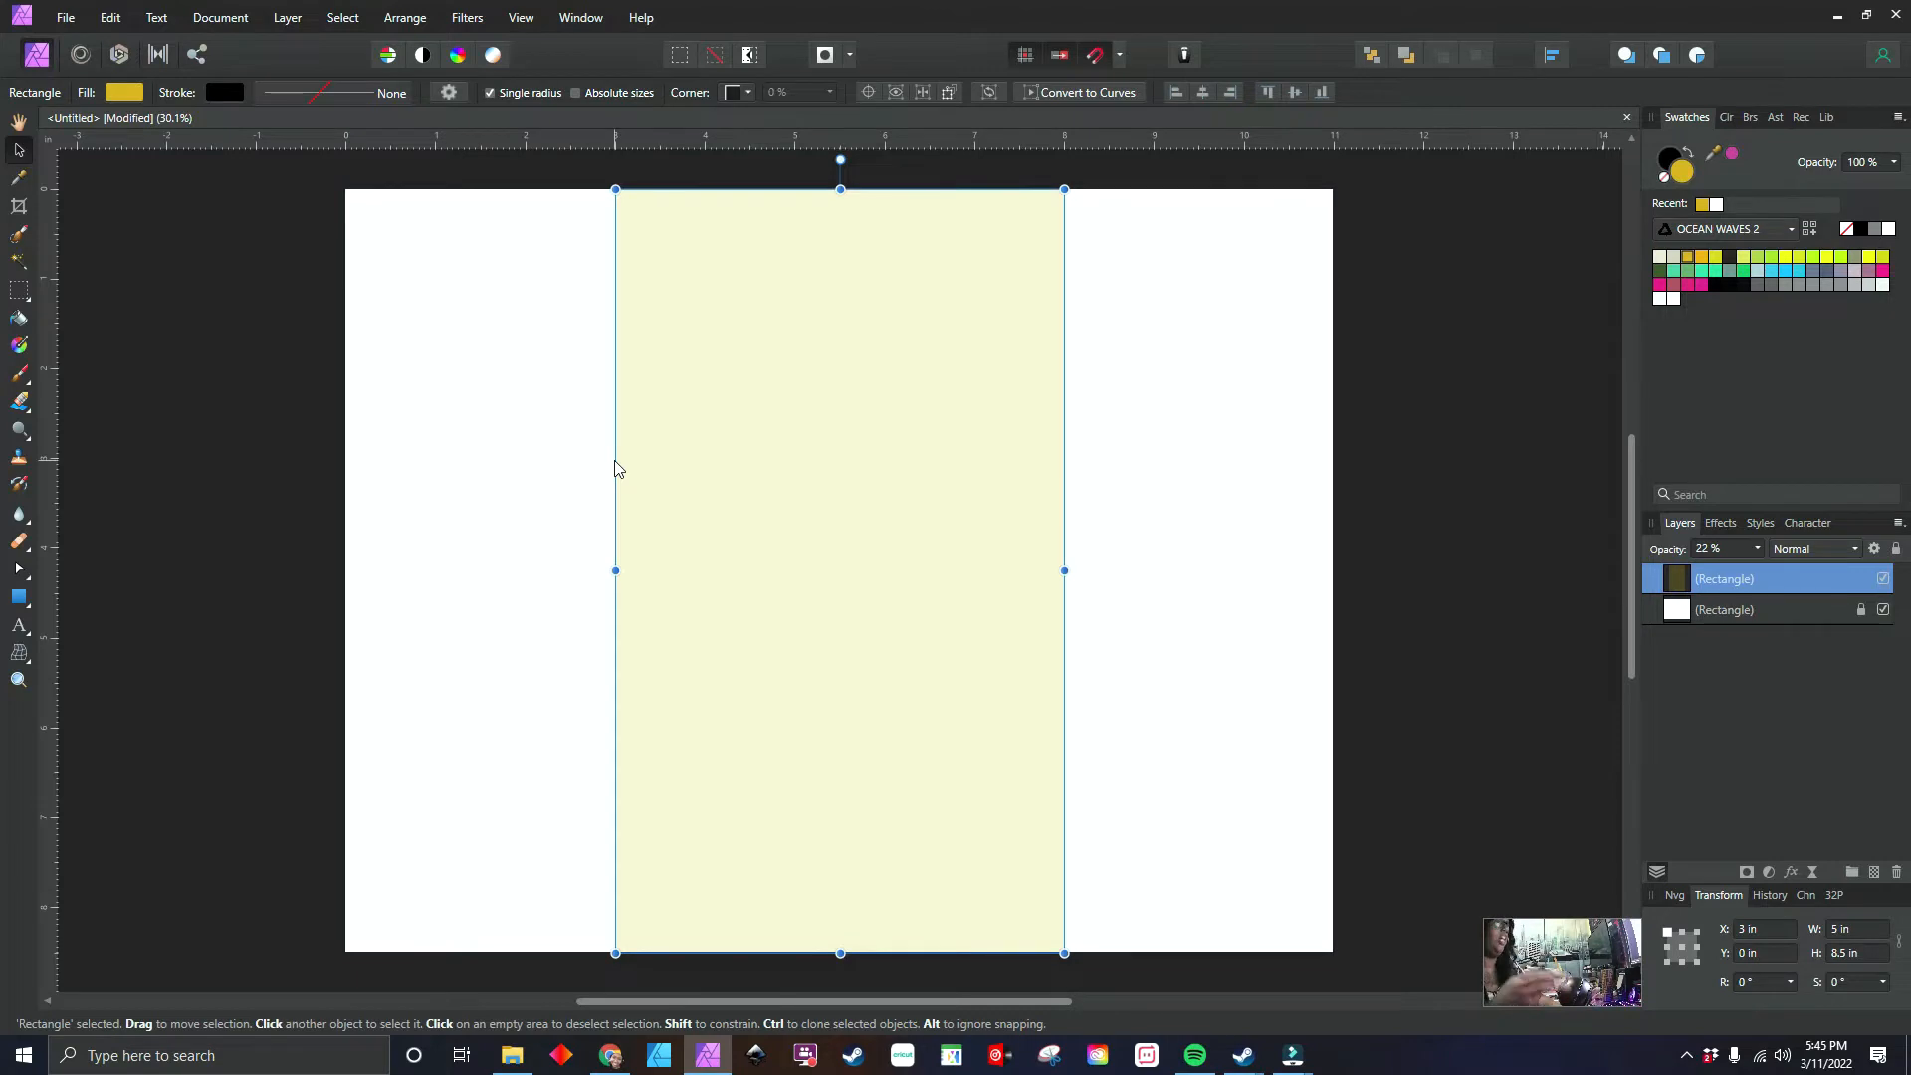
{"action": "left_click", "coordinate": [878, 557]}
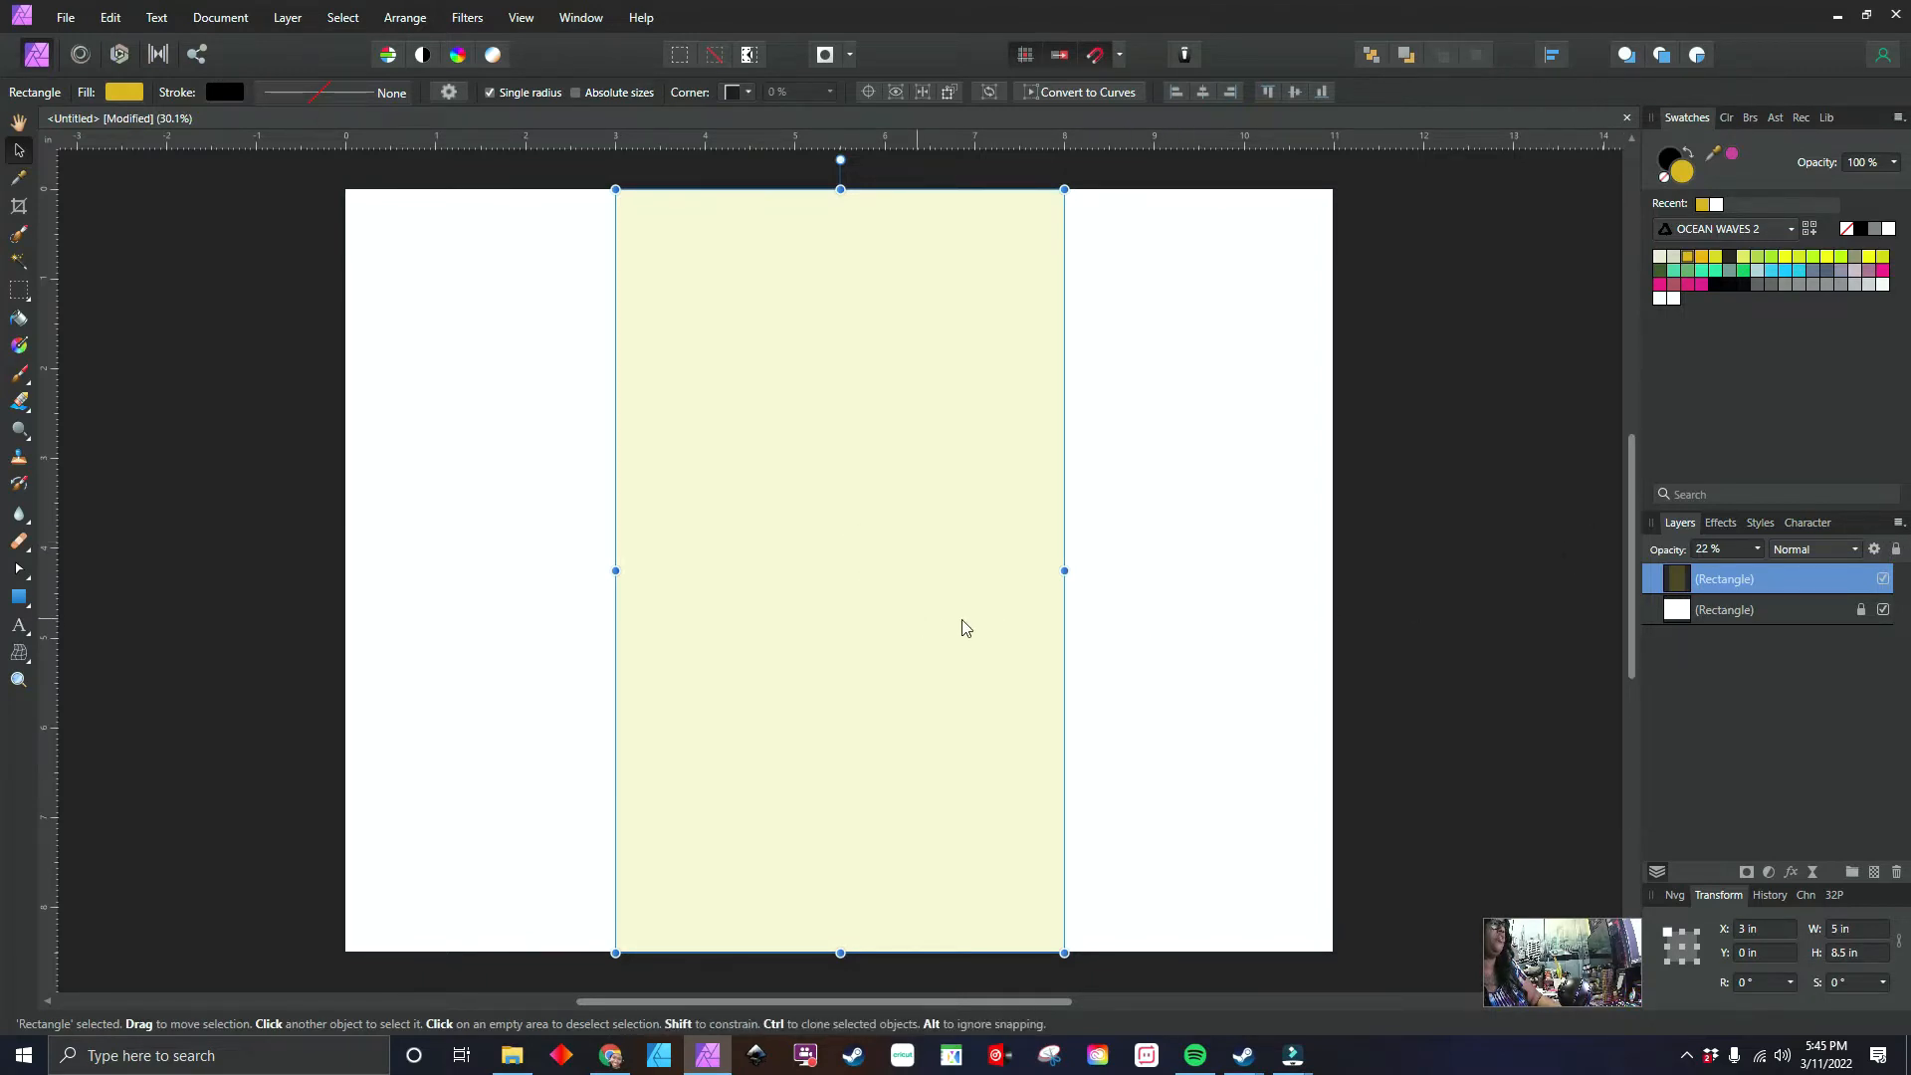
- Lock the middle rectangle's layer and lower its opacity to 14%
{"action": "right_click", "coordinate": [1801, 581]}
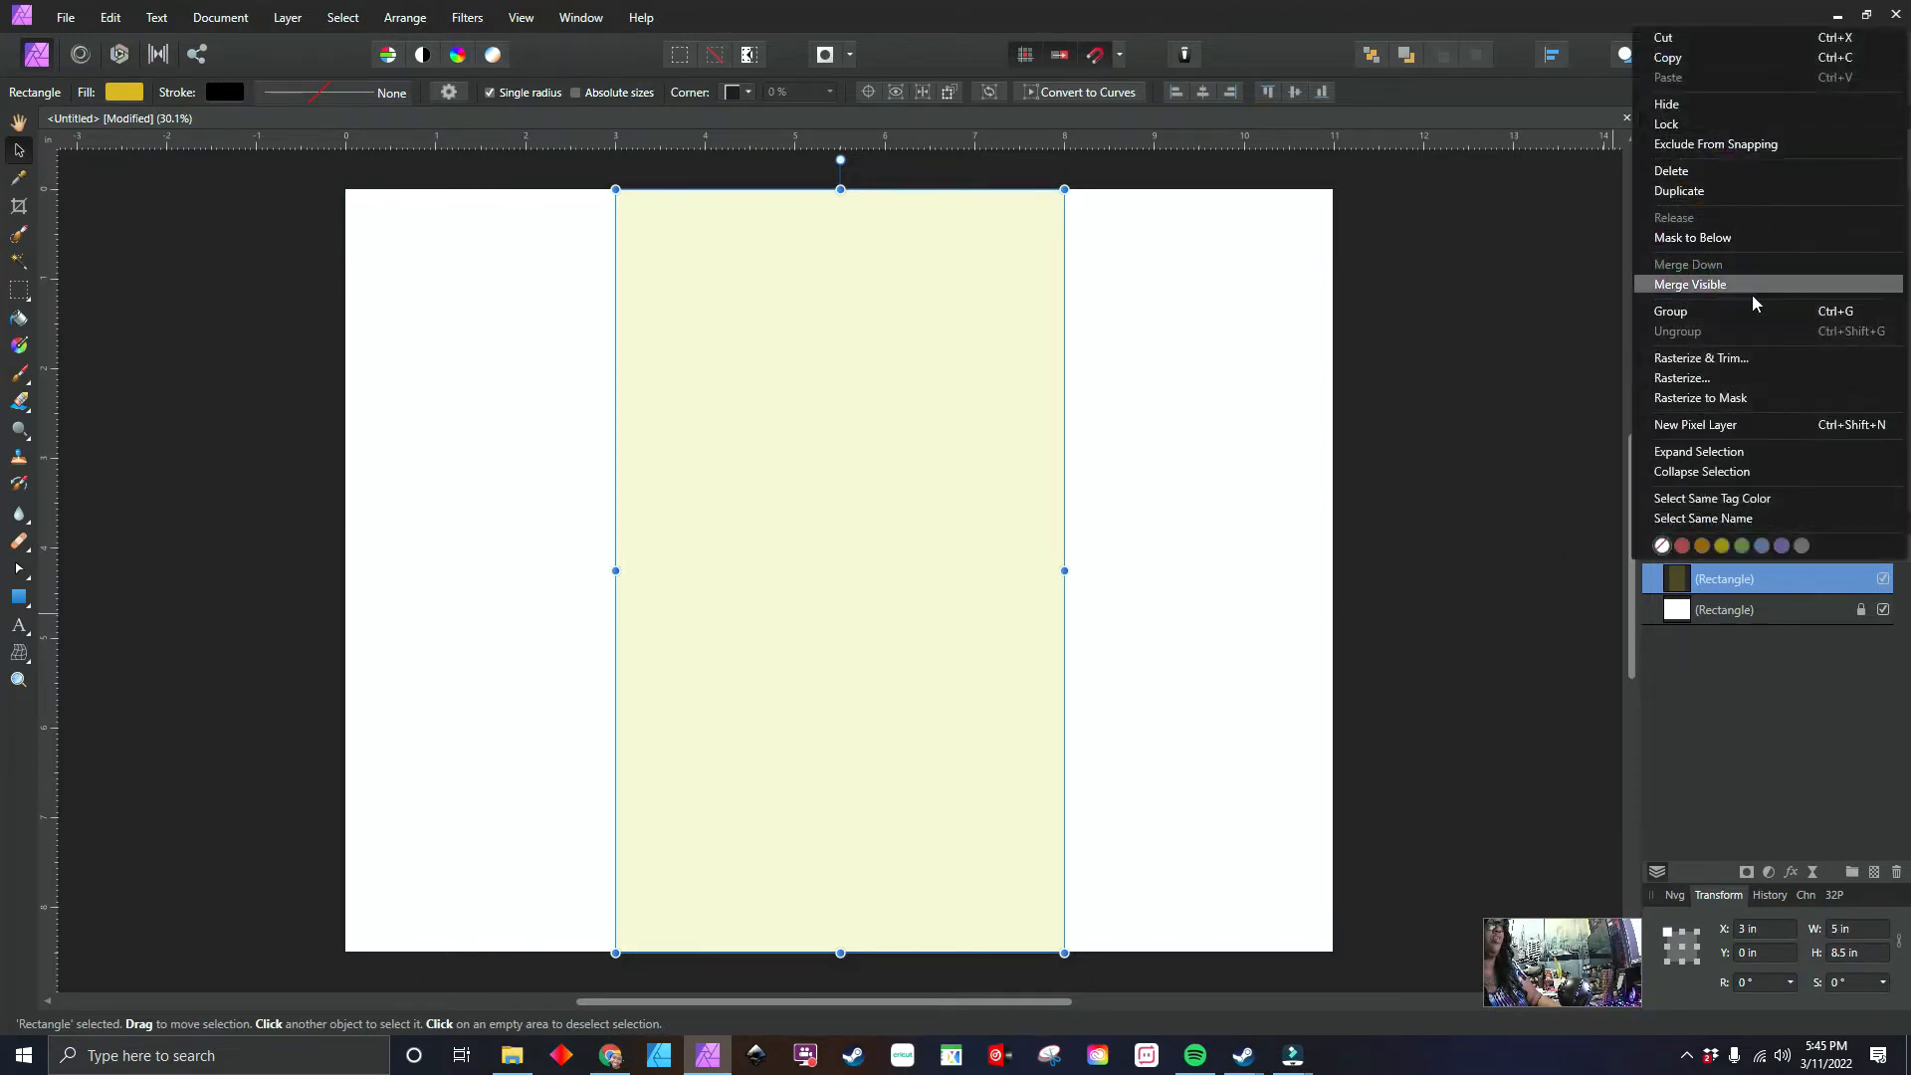
{"action": "left_click", "coordinate": [1704, 125]}
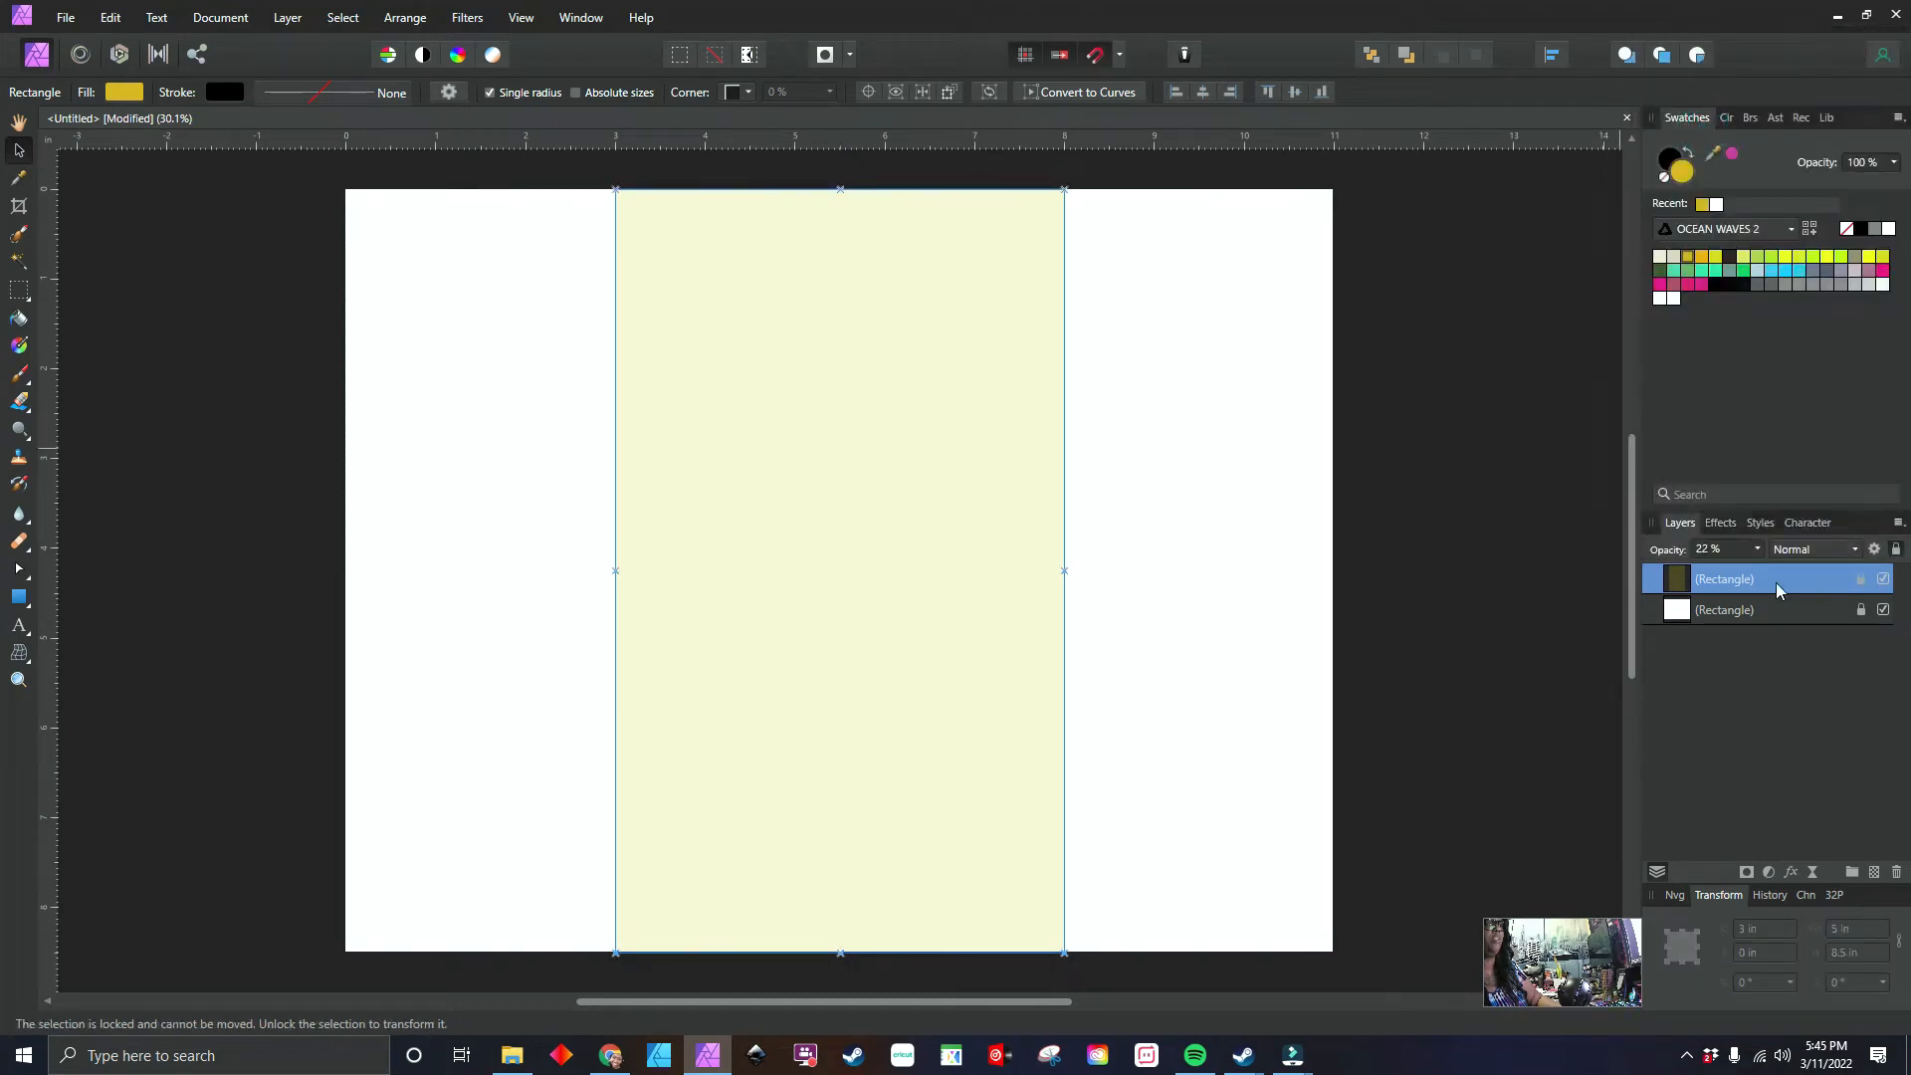
{"action": "left_click", "coordinate": [1757, 549]}
{"action": "mouse_move", "coordinate": [1760, 576]}
{"action": "left_mouse_down"}
{"action": "mouse_move", "coordinate": [1731, 577]}
{"action": "mouse_move", "coordinate": [1751, 580]}
{"action": "left_mouse_up"}
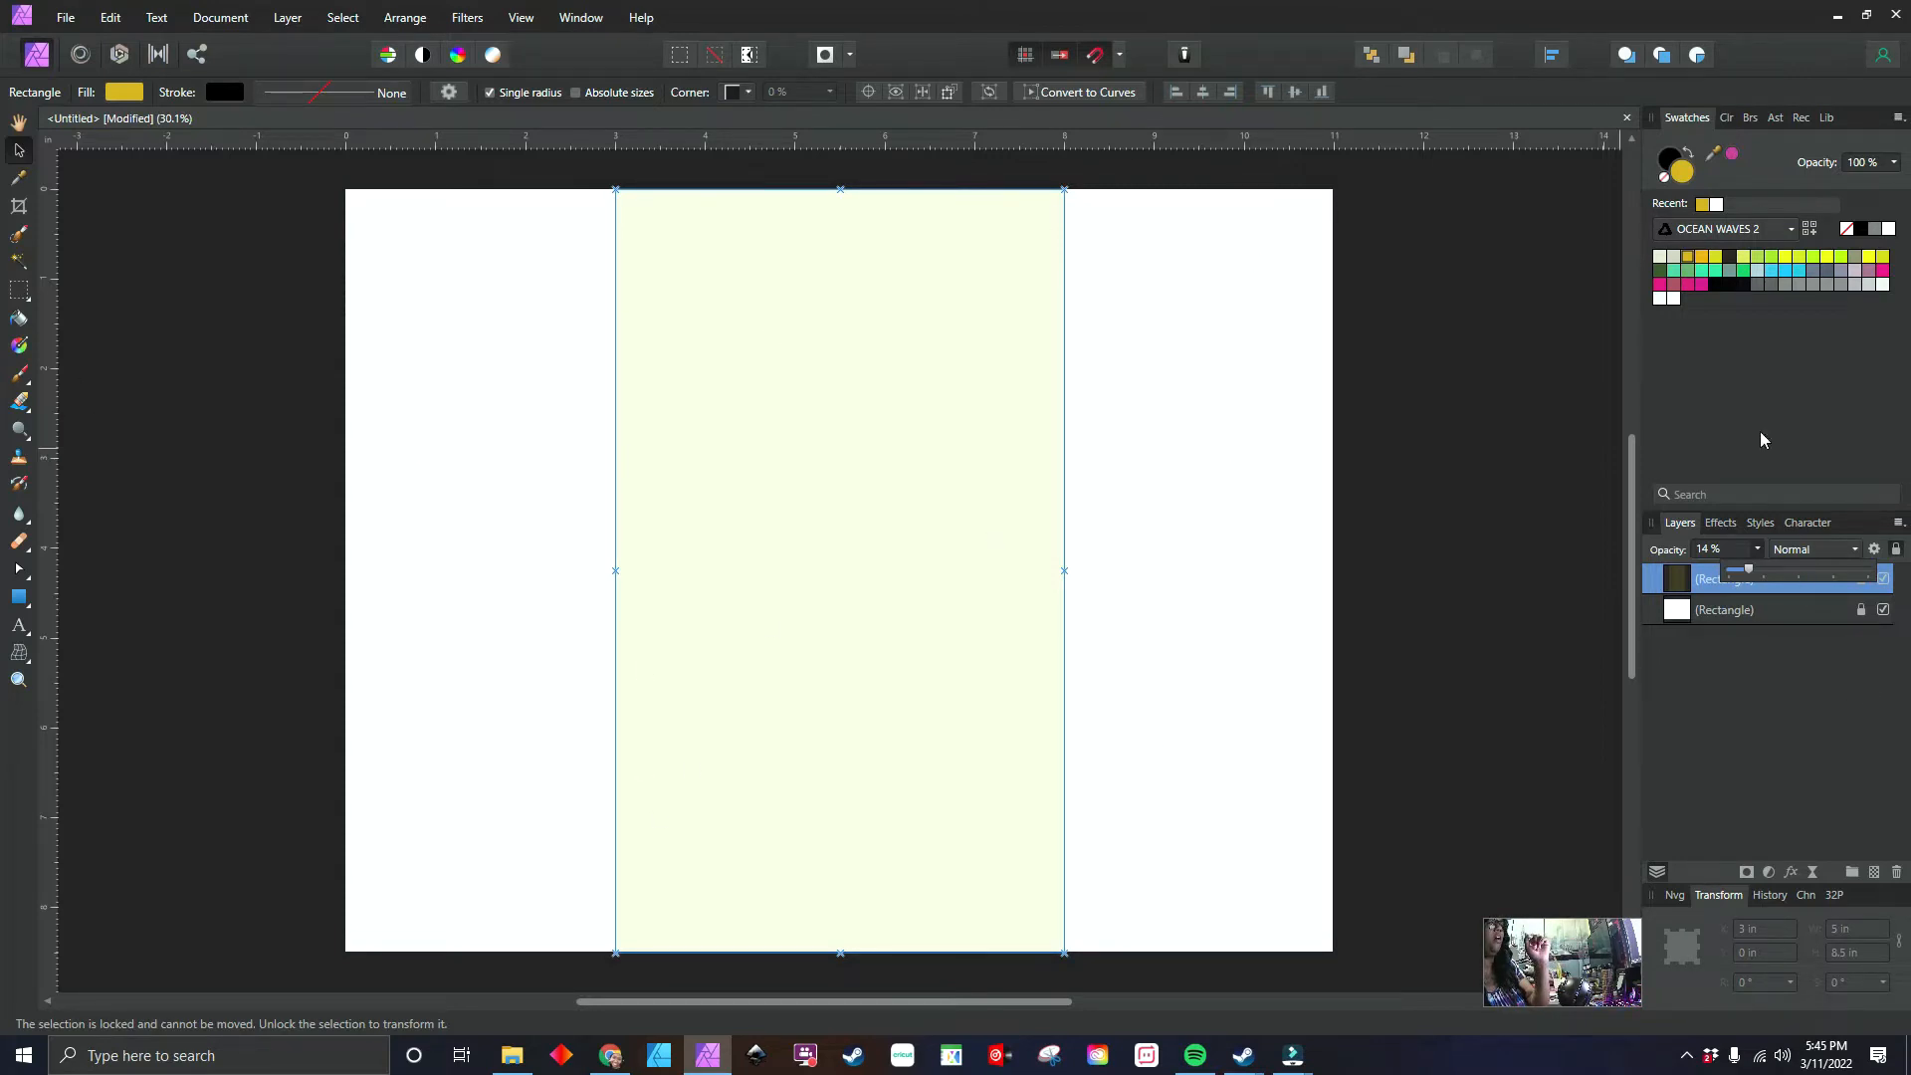
- Place the paint-splatter background from the ADRES ASSETS 2 assets so it covers the whole page, and deselect it
{"action": "left_click", "coordinate": [1774, 119]}
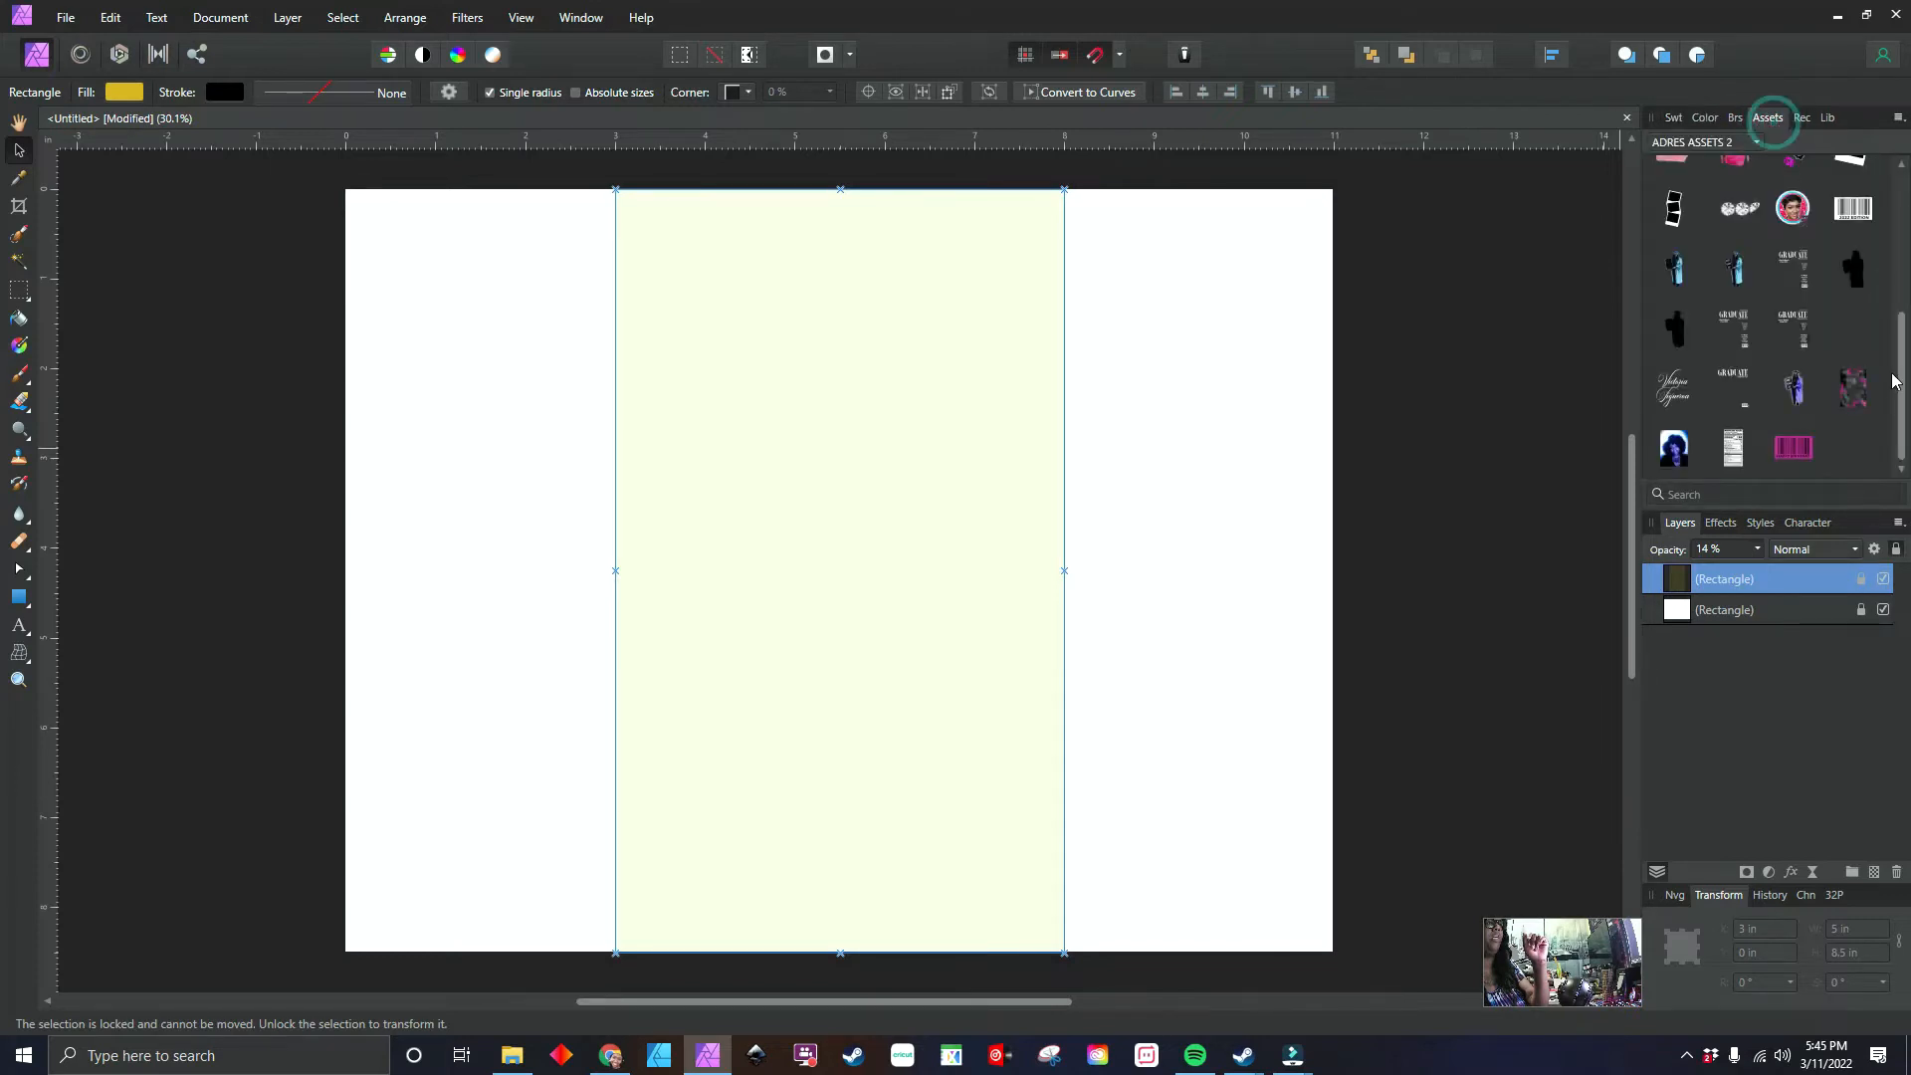
{"action": "left_click_drag", "start_coordinate": [1858, 393], "coordinate": [791, 464]}
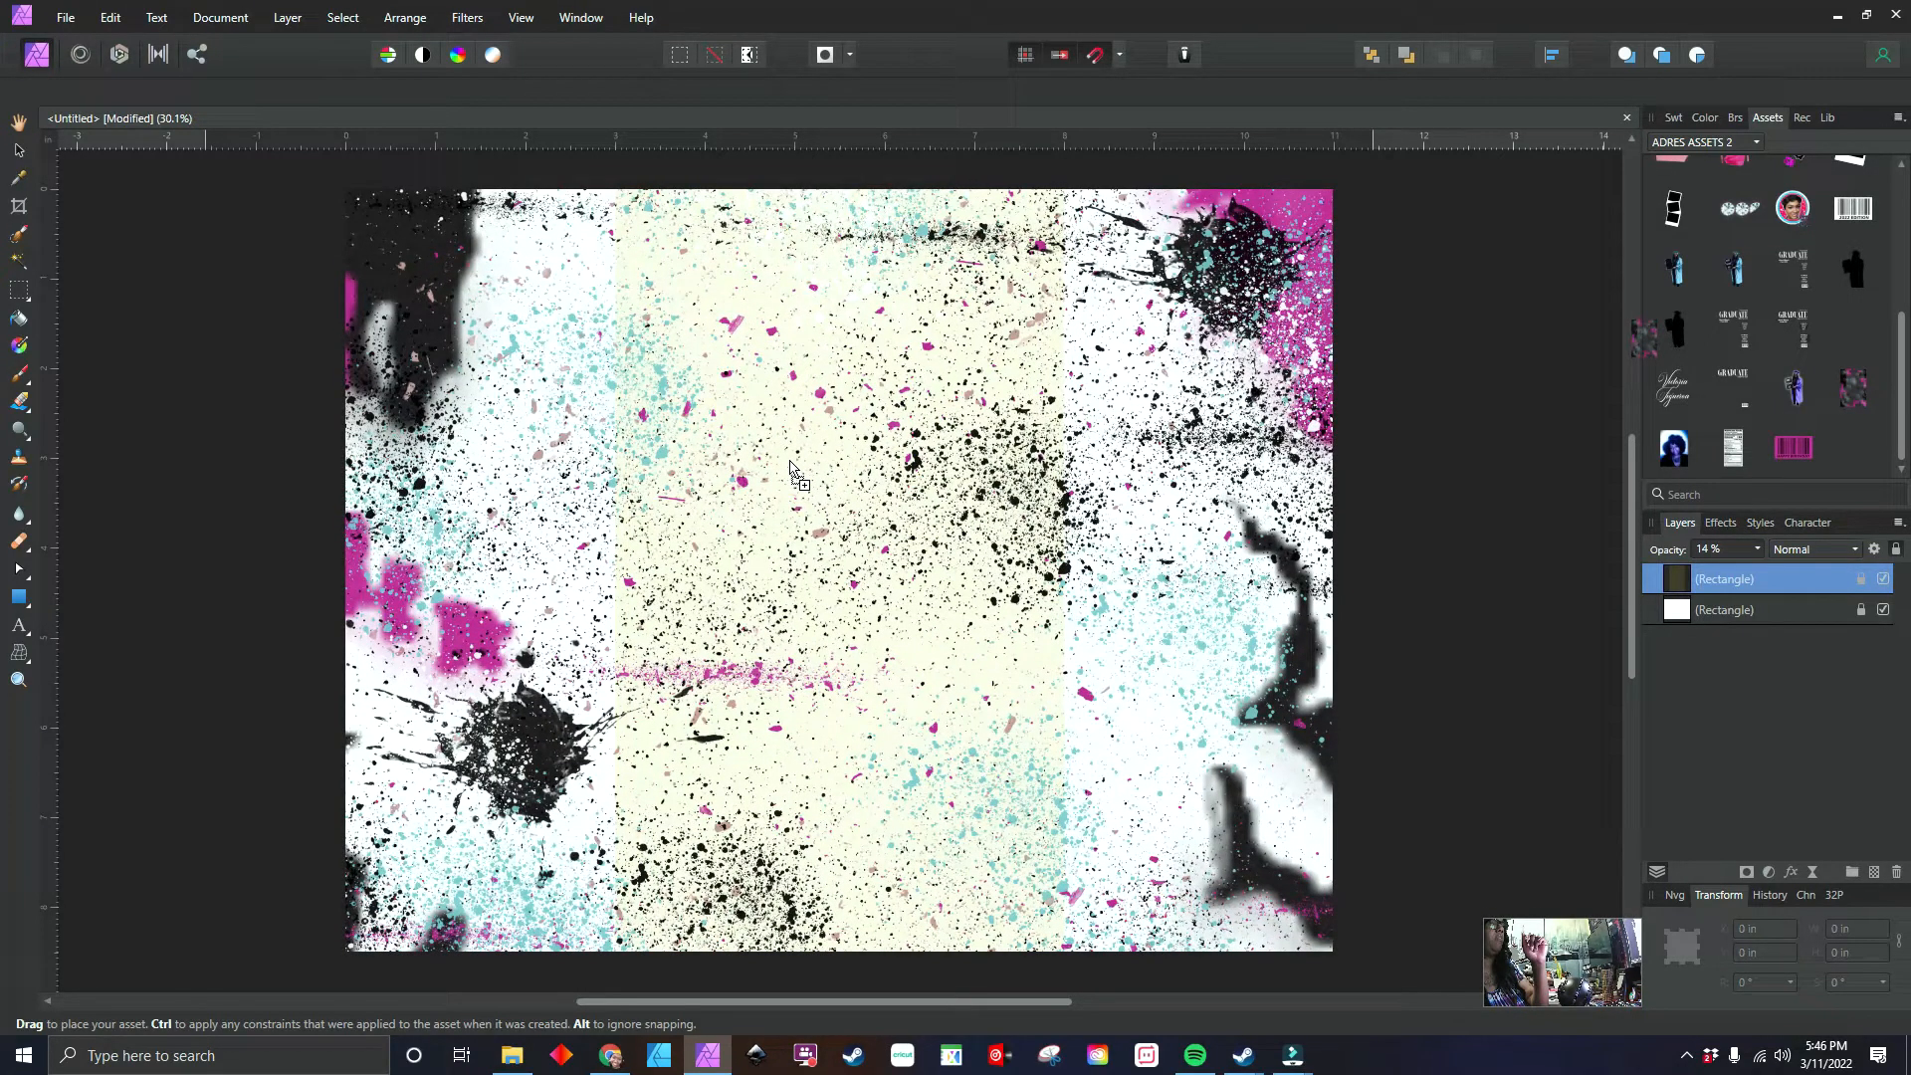
{"action": "left_click_drag", "start_coordinate": [791, 464], "coordinate": [791, 464]}
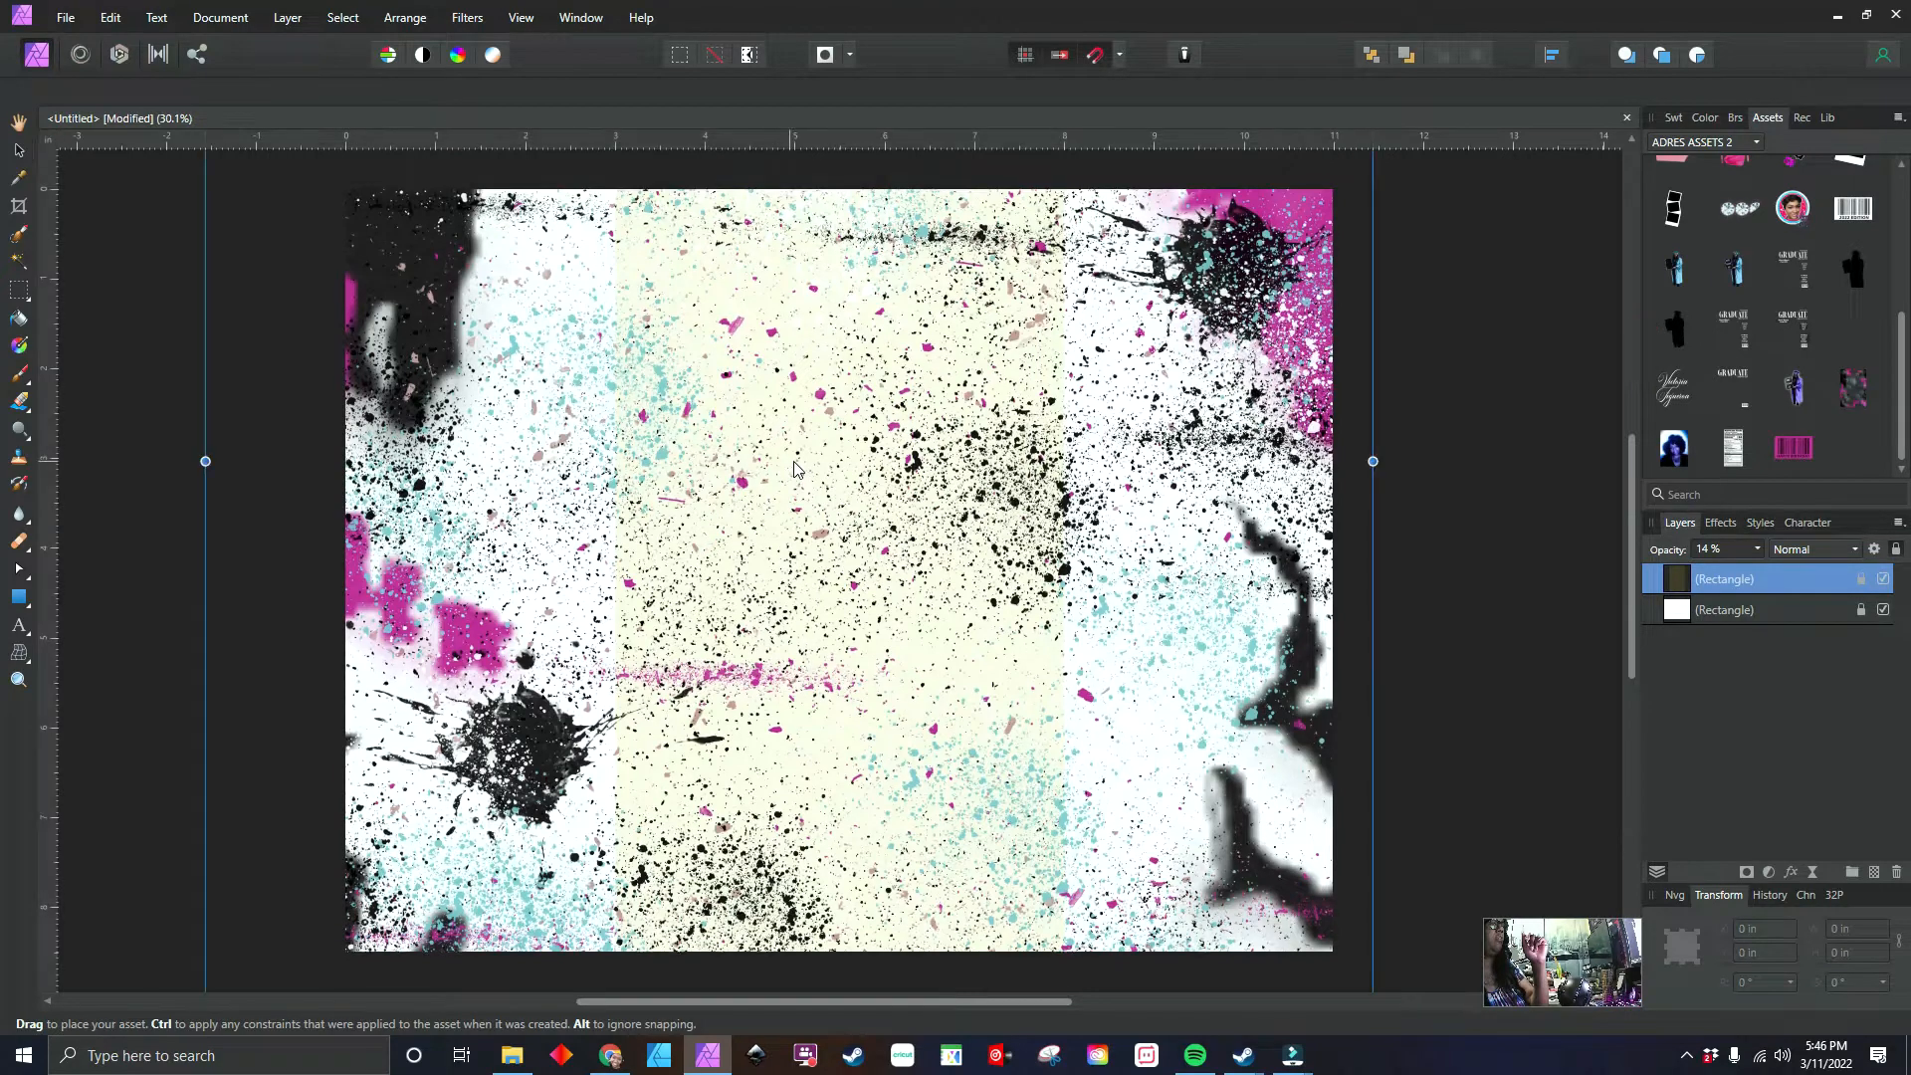
{"action": "left_click", "coordinate": [1478, 433]}
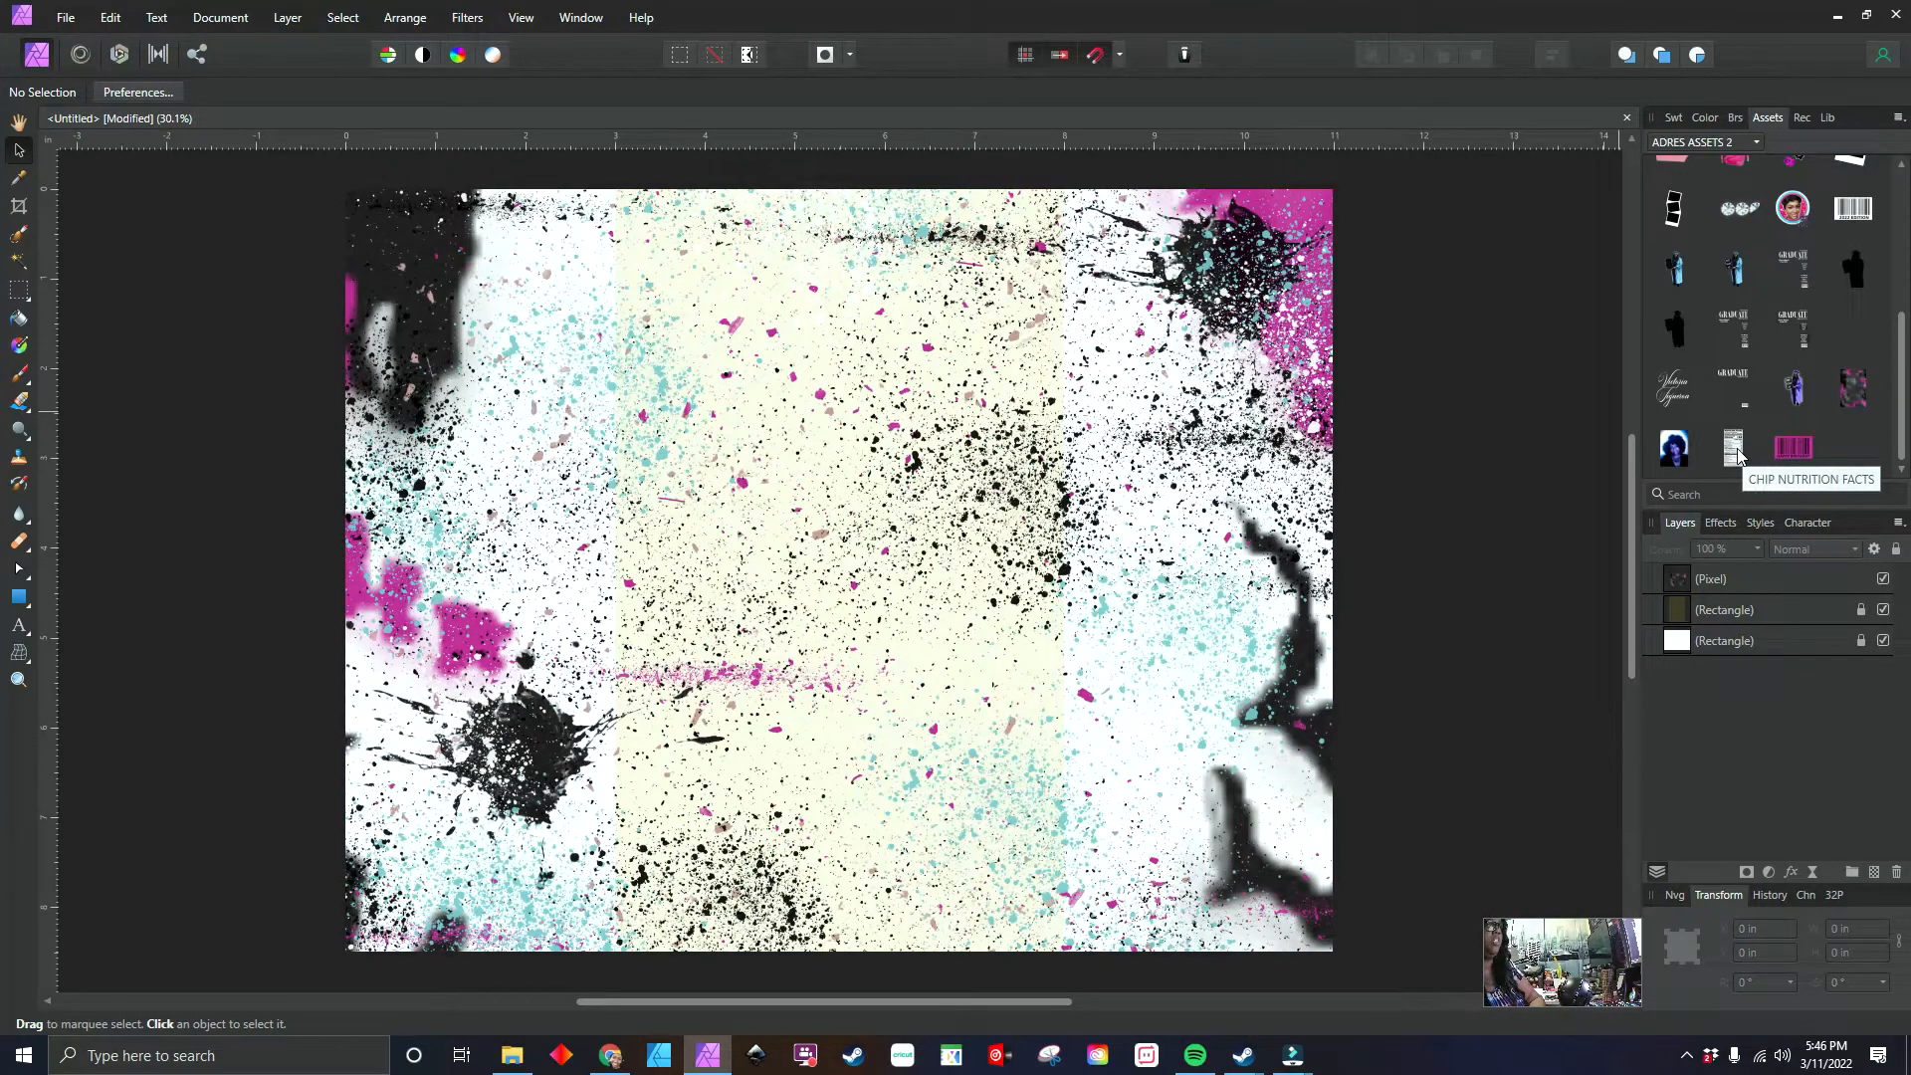
- Place the CHIP NUTRITION FACTS asset on the panel right of the middle rectangle and enlarge it to about 2.33 × 4.6 in
{"action": "left_click_drag", "start_coordinate": [1738, 456], "coordinate": [1206, 465]}
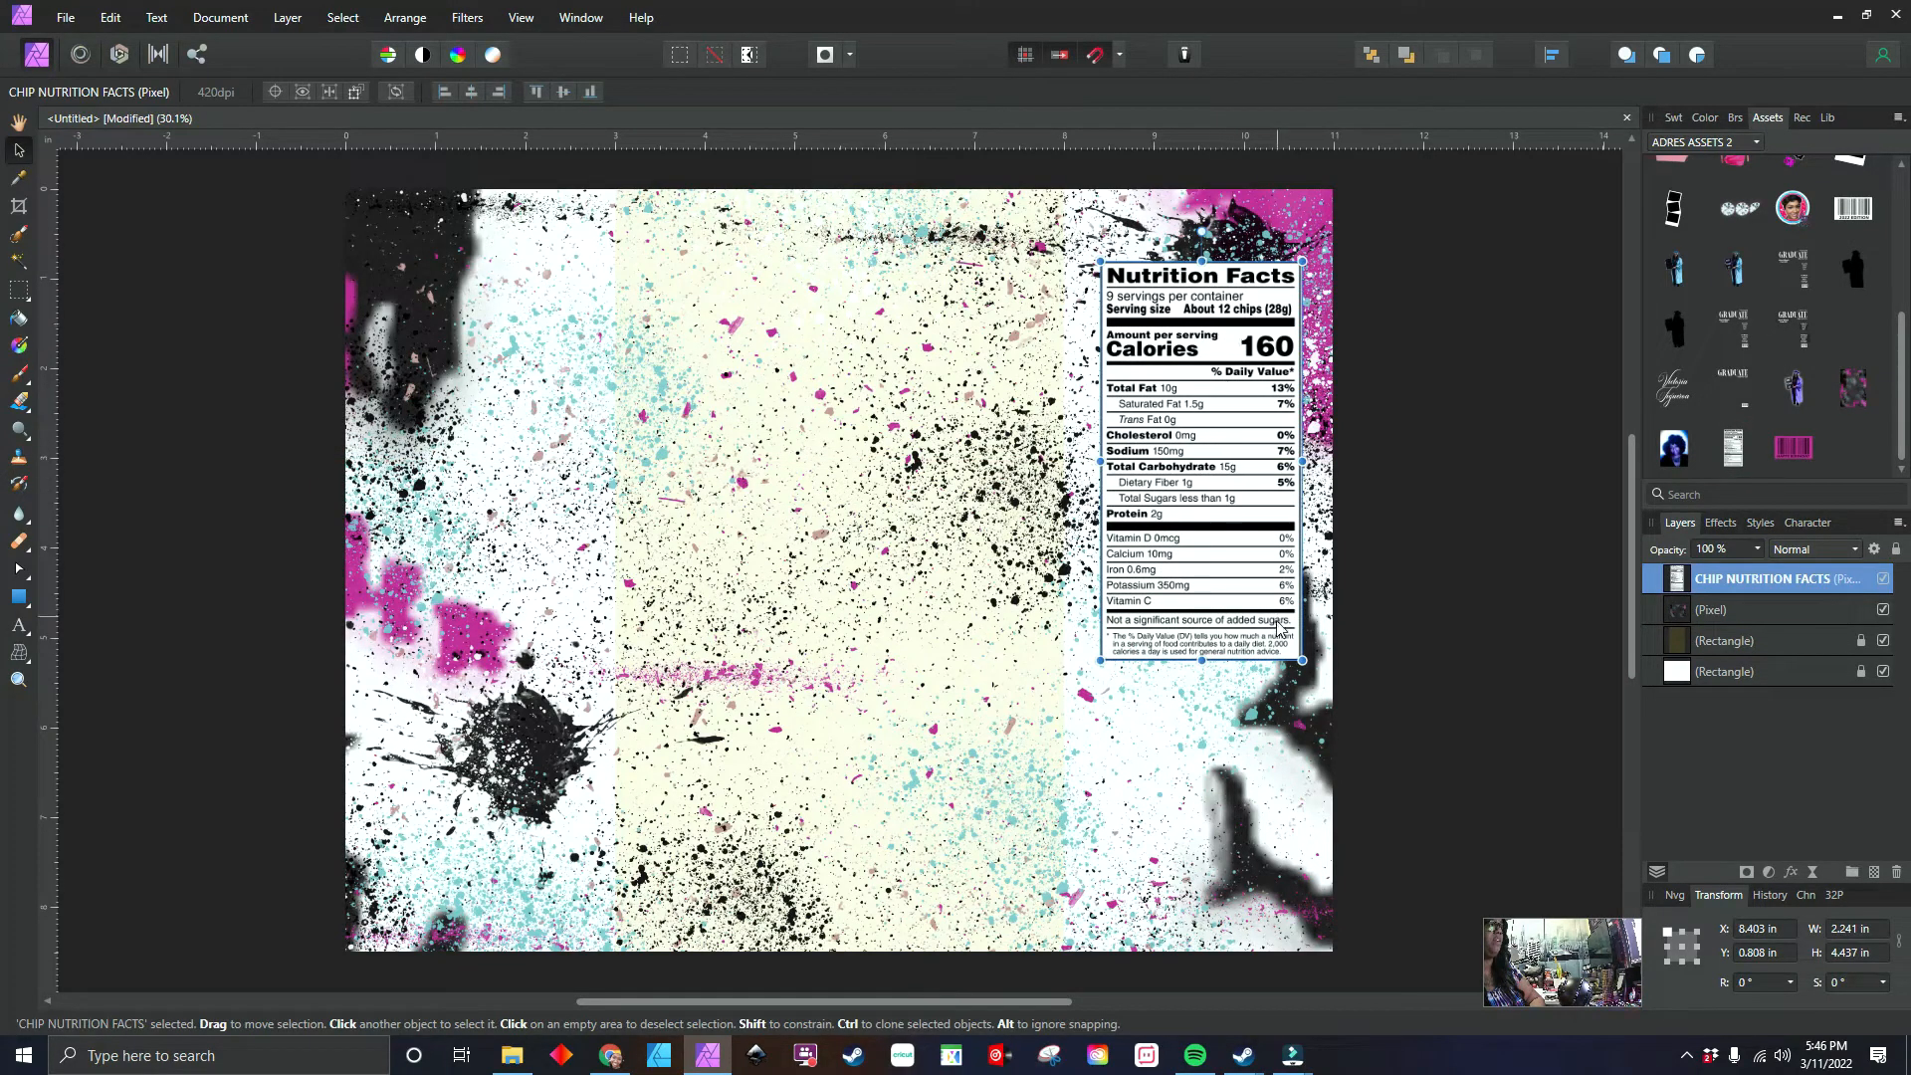
{"action": "left_click_drag", "start_coordinate": [1302, 660], "coordinate": [1308, 674]}
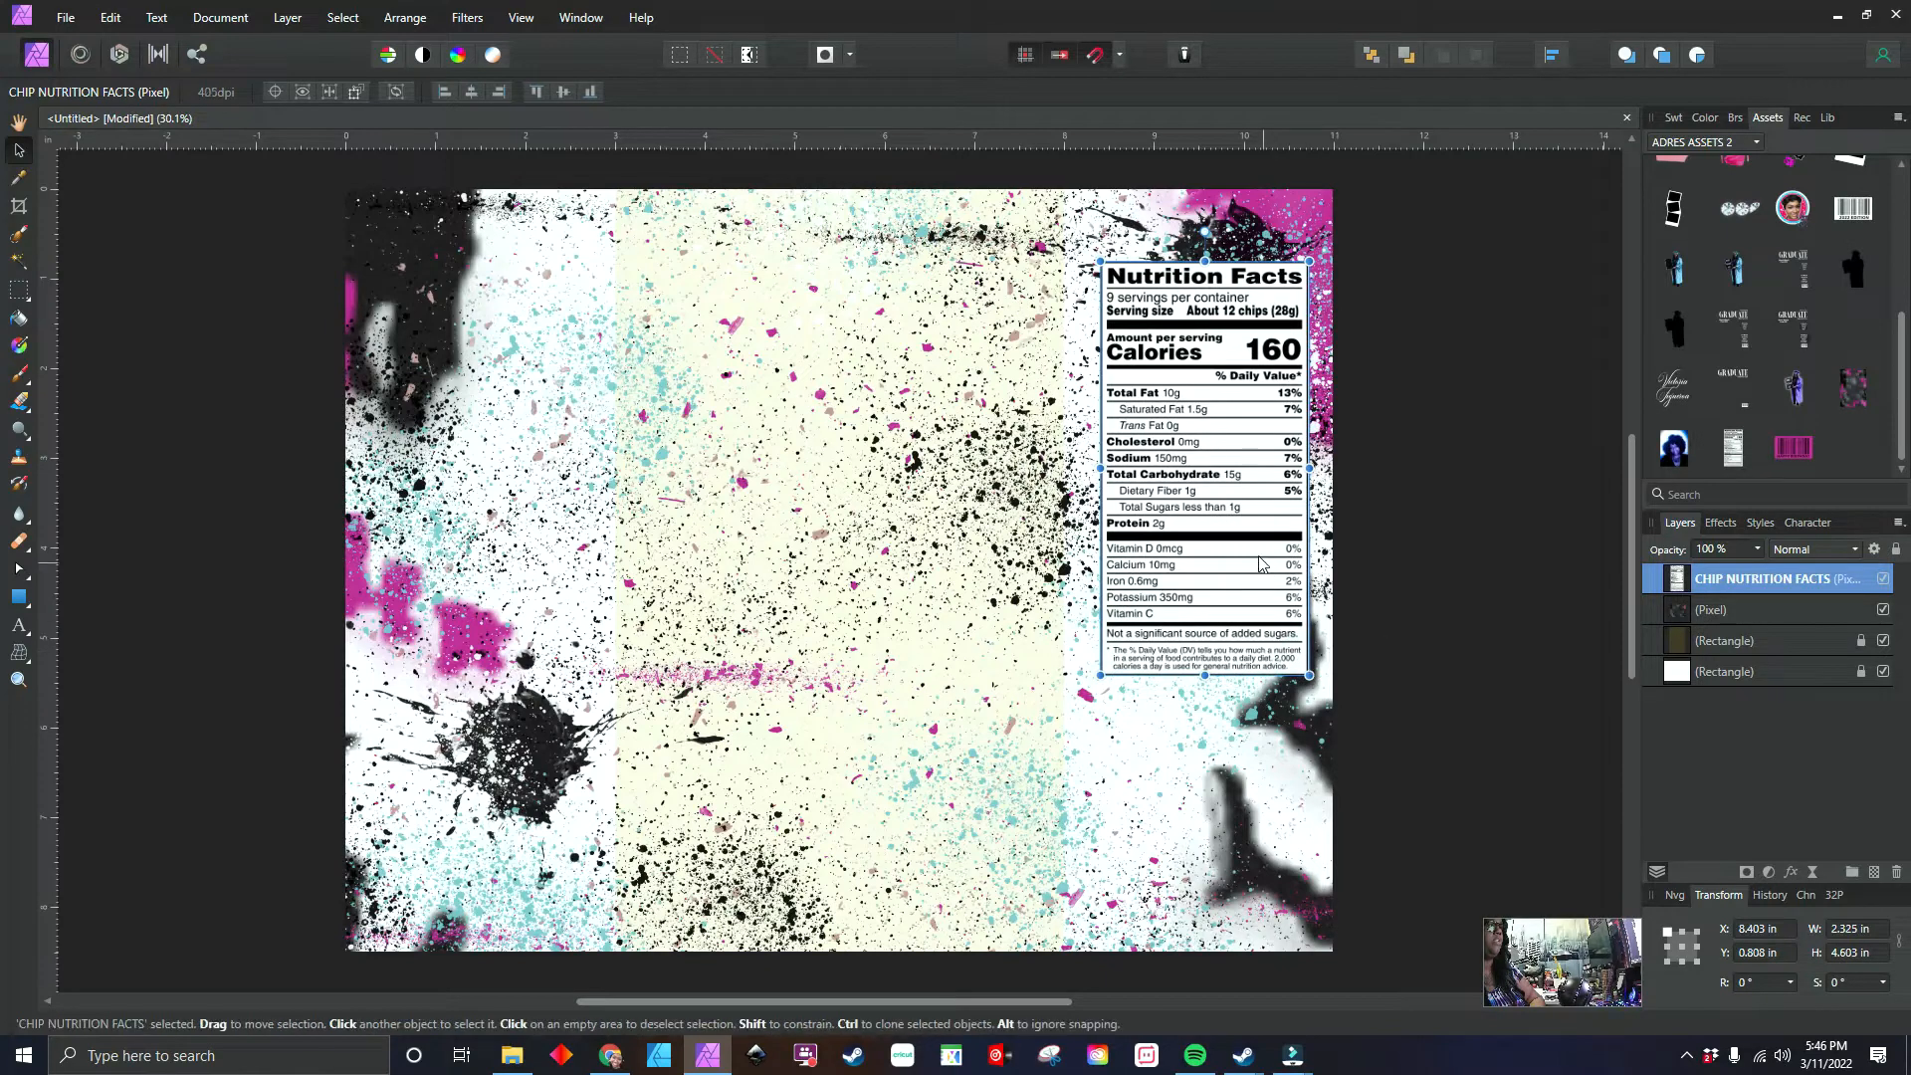
{"action": "left_click_drag", "start_coordinate": [1260, 565], "coordinate": [1256, 557]}
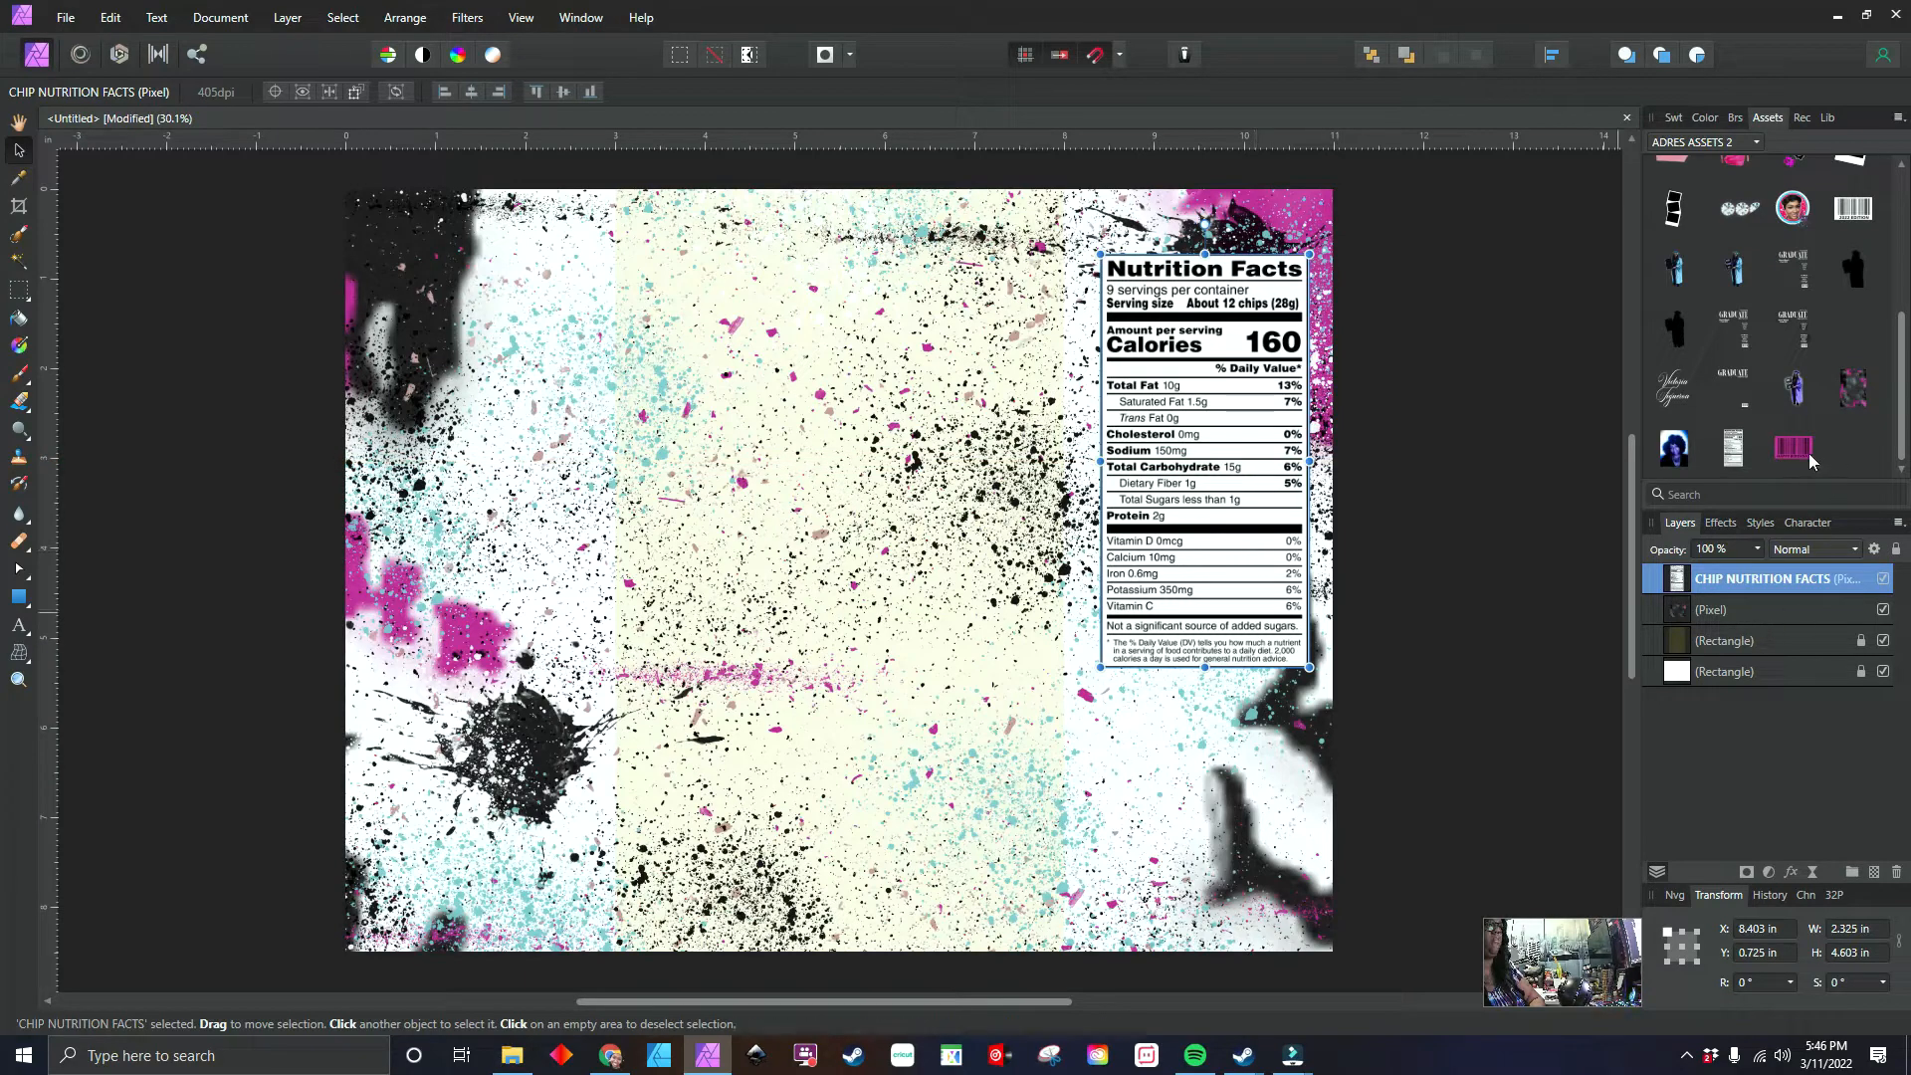
- Place the pink HAPPY BIRTHDAY barcode asset below the nutrition label and enlarge the label to about 2.47 × 4.89 in, centred above the barcode
{"action": "left_click_drag", "start_coordinate": [1810, 460], "coordinate": [1203, 845]}
{"action": "left_click", "coordinate": [1254, 627]}
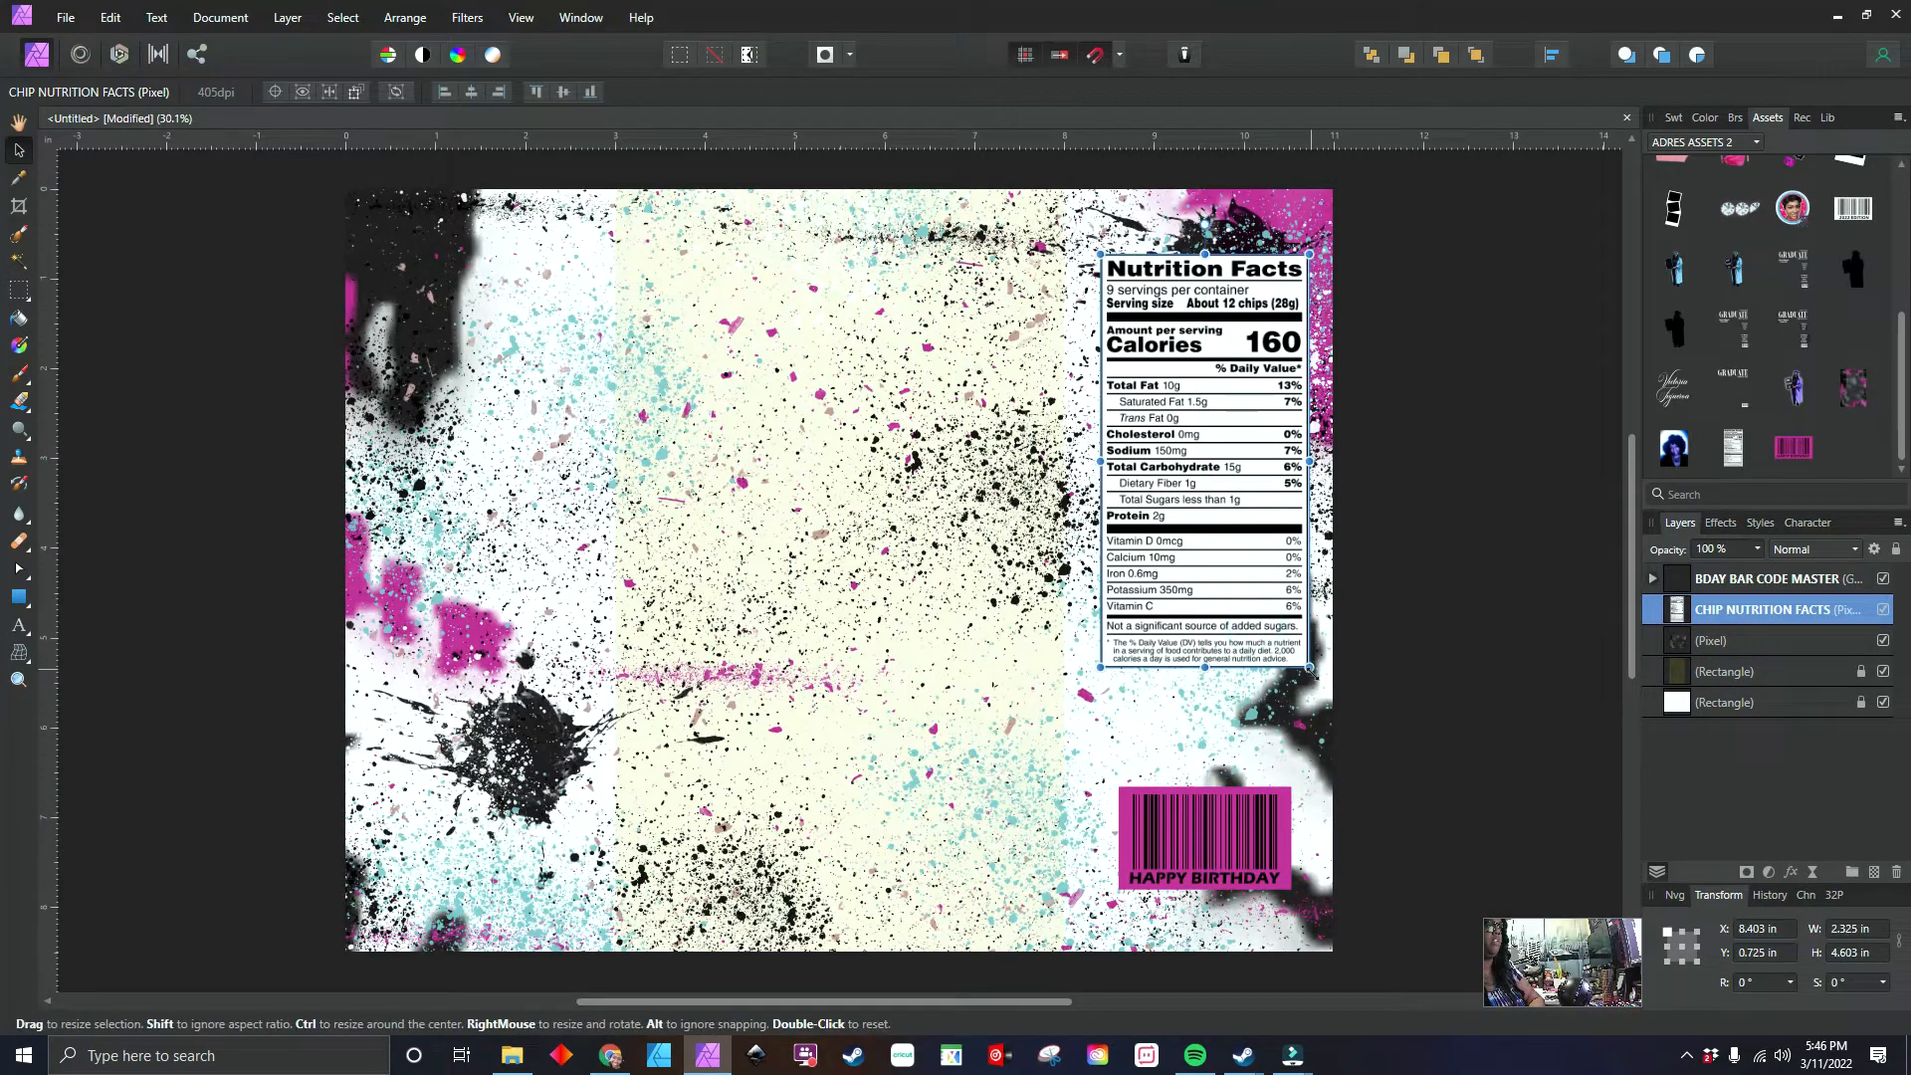
{"action": "left_click_drag", "start_coordinate": [1311, 671], "coordinate": [1323, 696]}
{"action": "left_click_drag", "start_coordinate": [1259, 516], "coordinate": [1257, 519]}
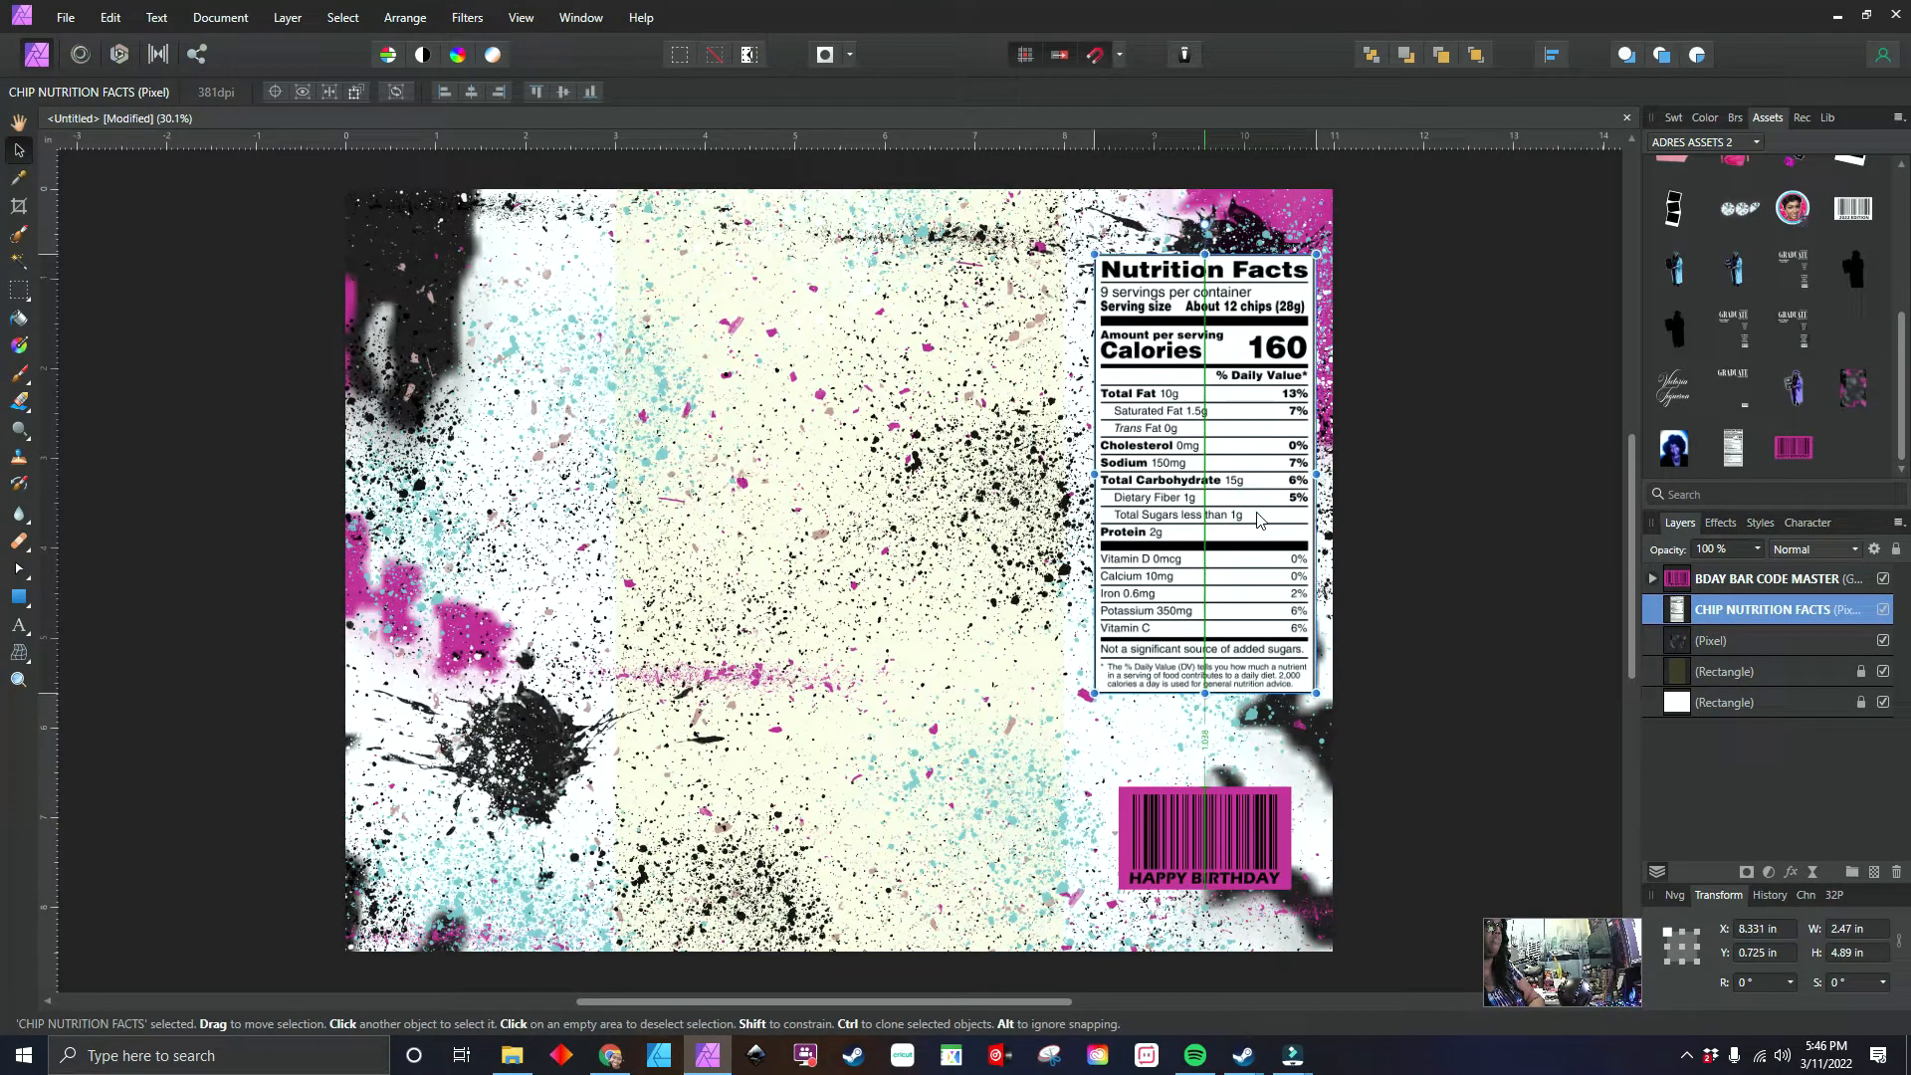
{"action": "left_click", "coordinate": [1230, 834]}
{"action": "left_click_drag", "start_coordinate": [1231, 834], "coordinate": [1227, 840]}
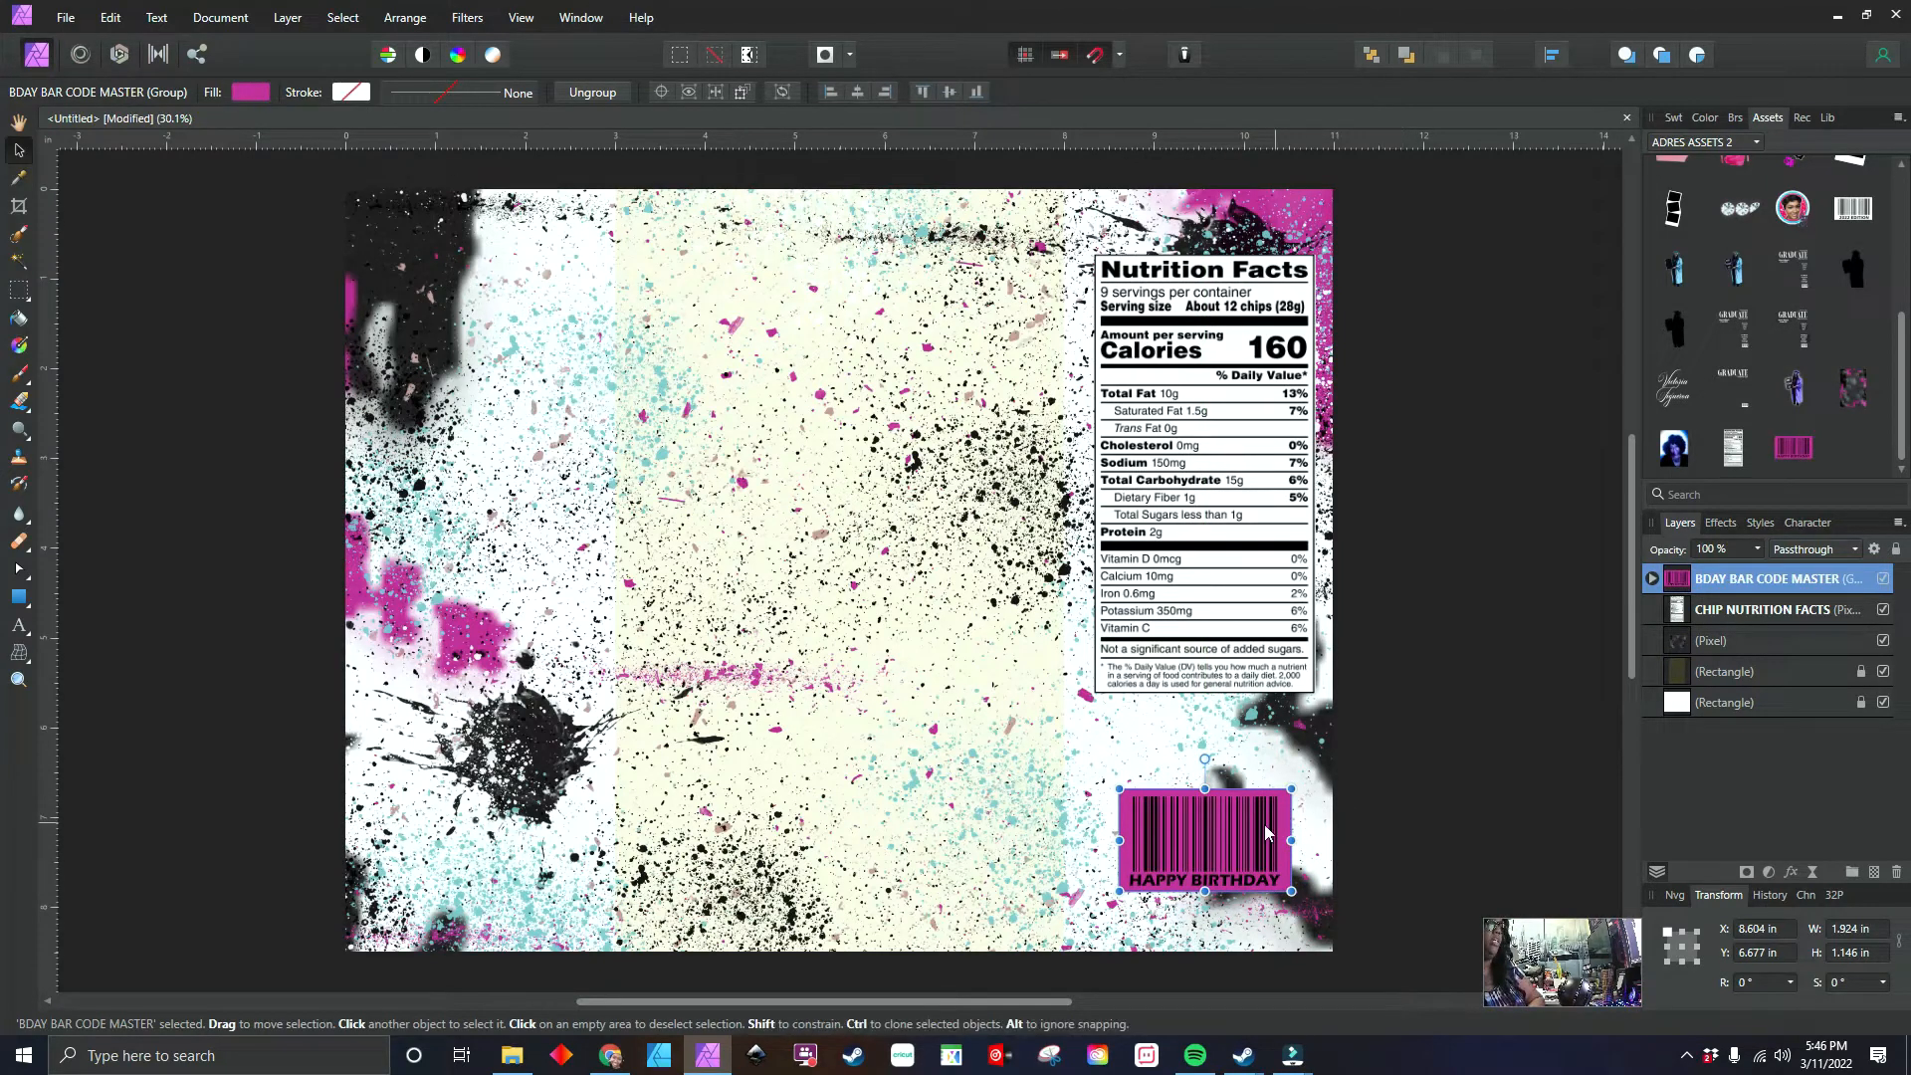
- Recolour the background rectangle inside the BDAY BAR CODE MASTER group with a turquoise sampled from the paint-splatter background
{"action": "left_click", "coordinate": [1652, 580]}
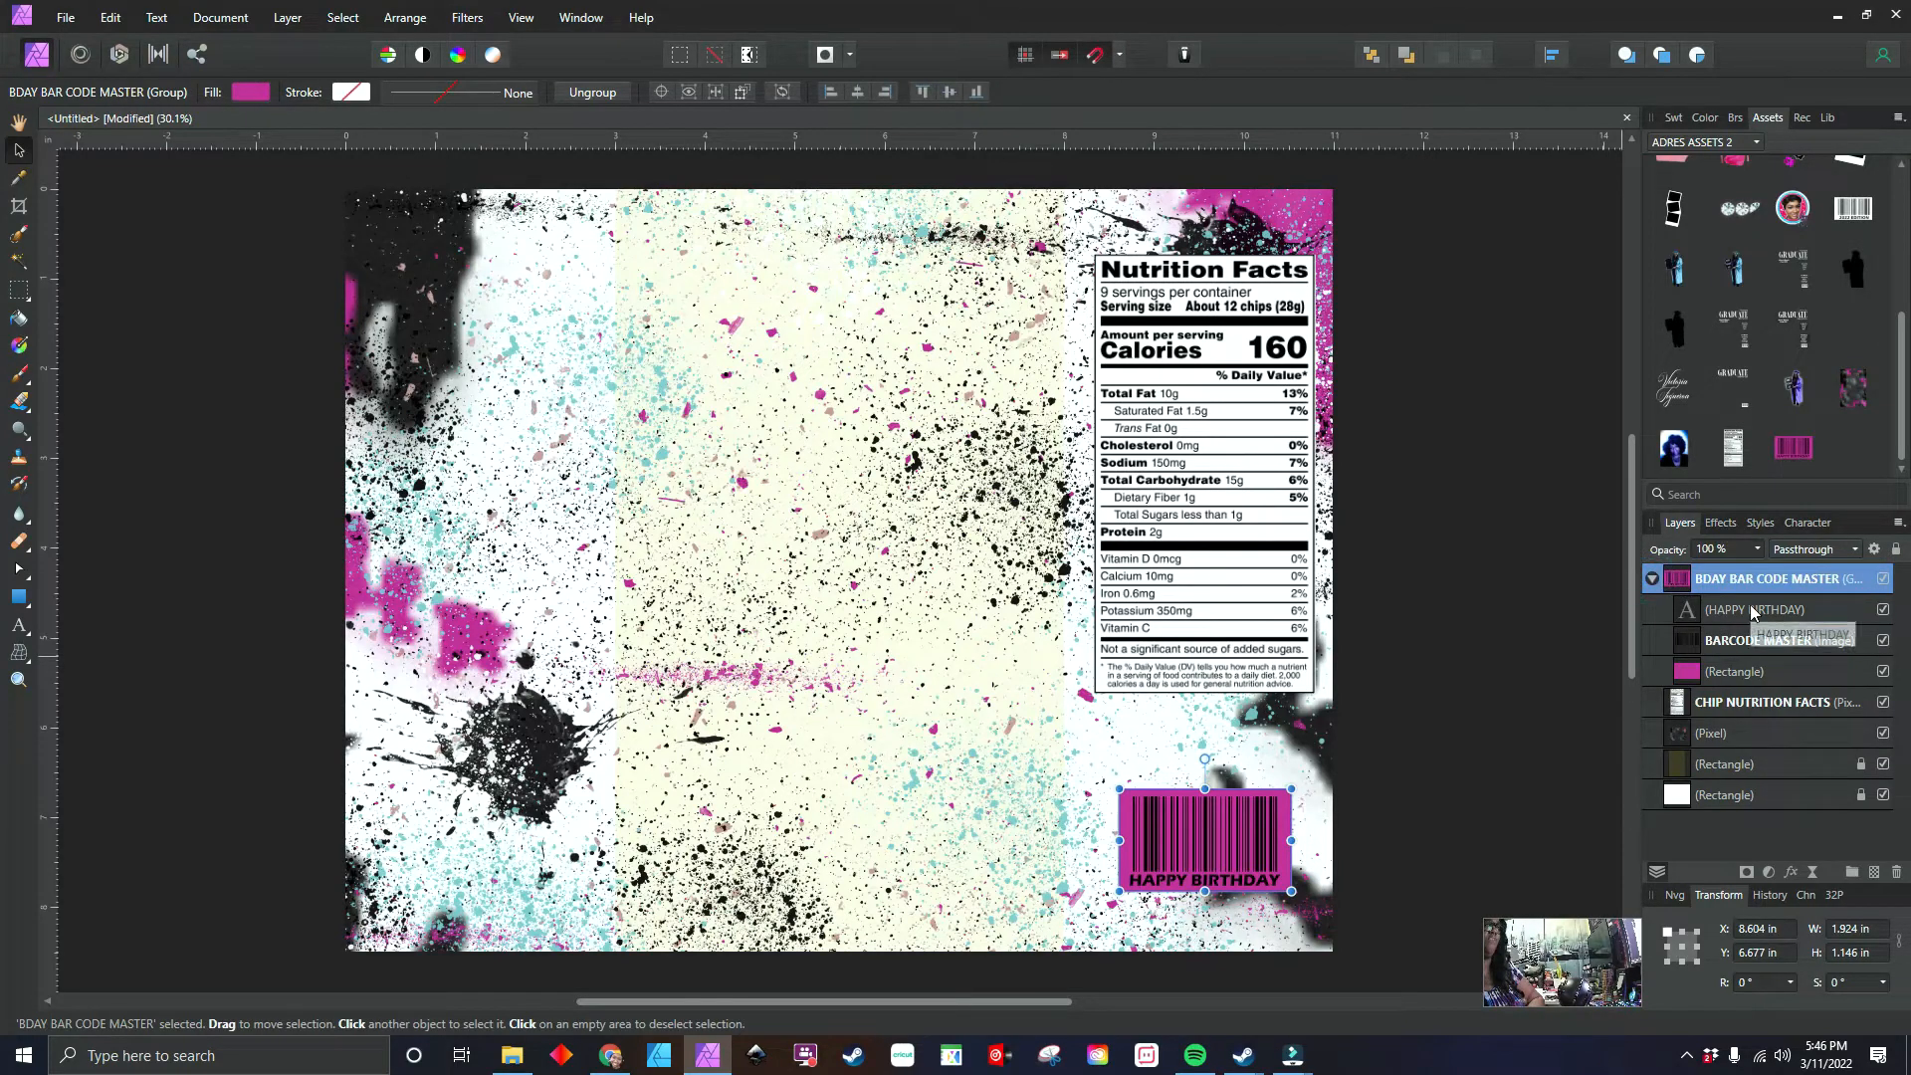
{"action": "left_click", "coordinate": [1751, 609]}
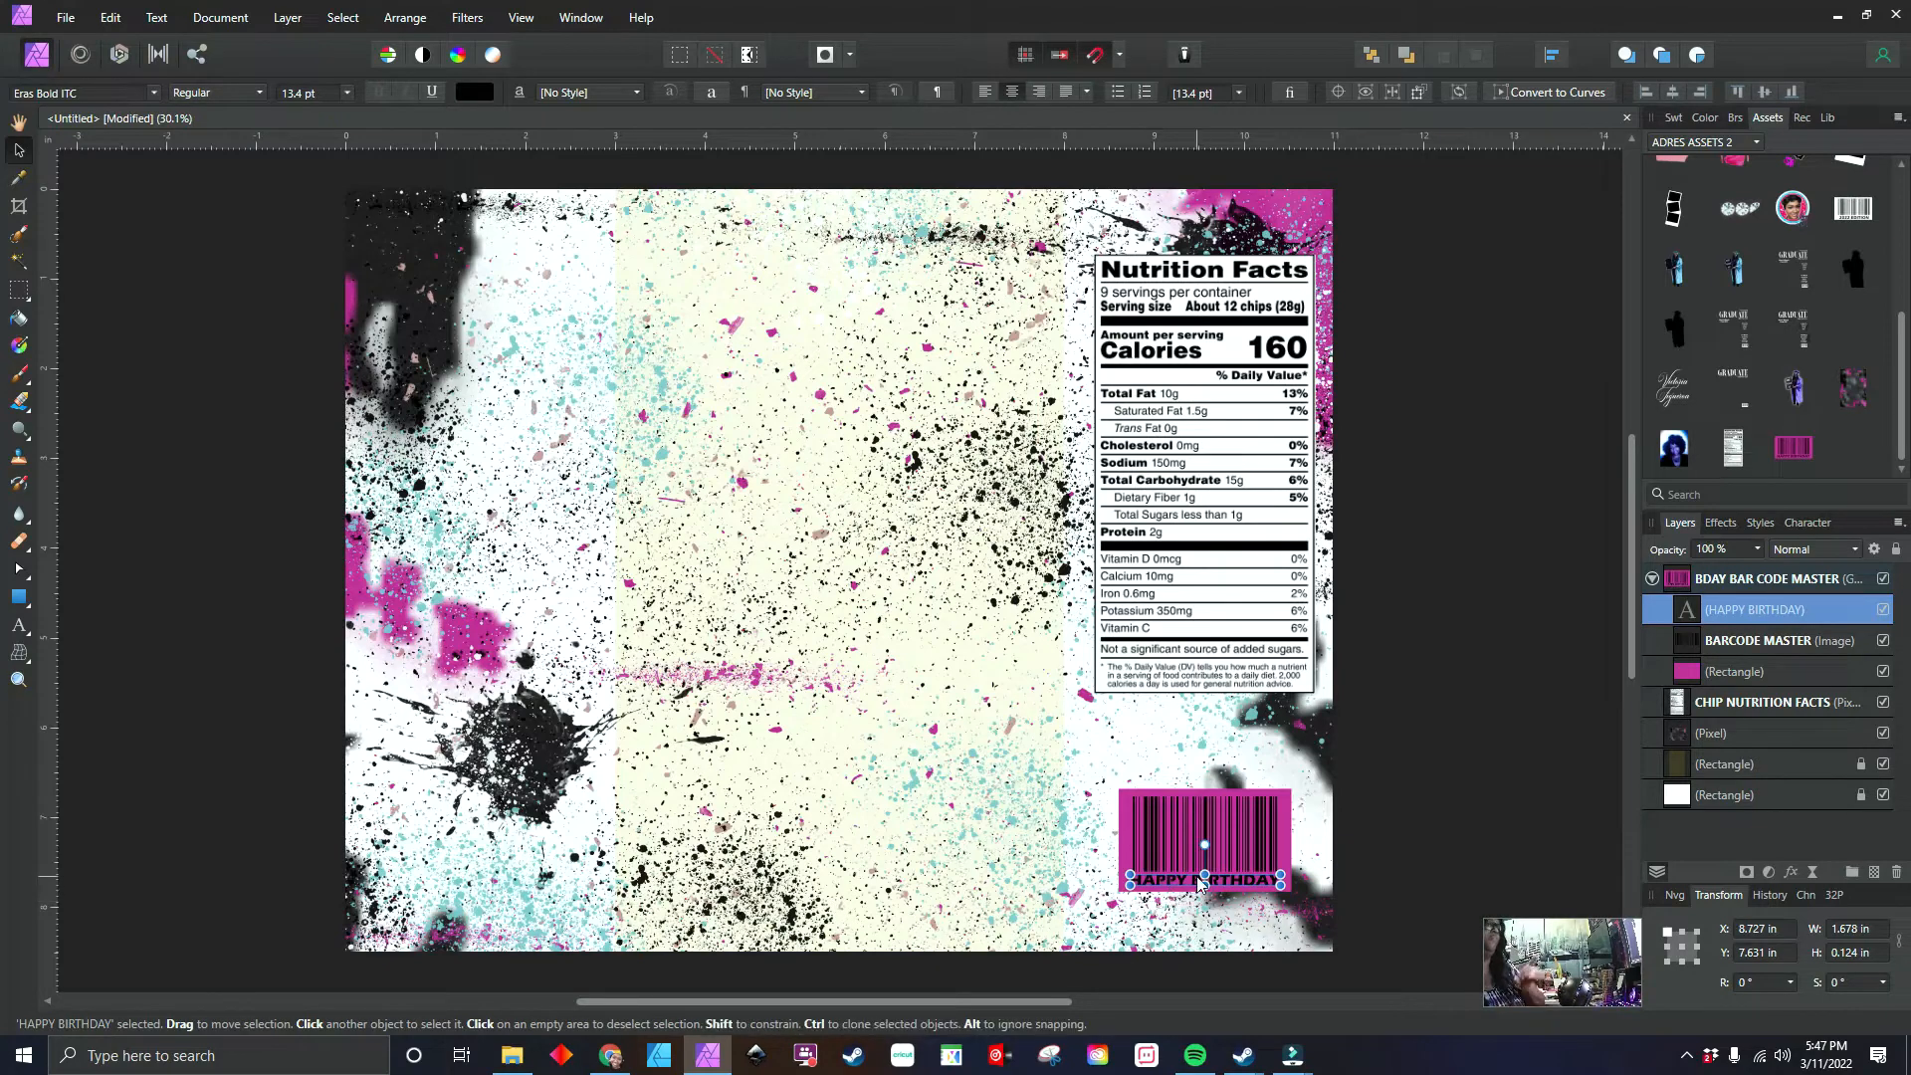
{"action": "left_click", "coordinate": [1729, 674]}
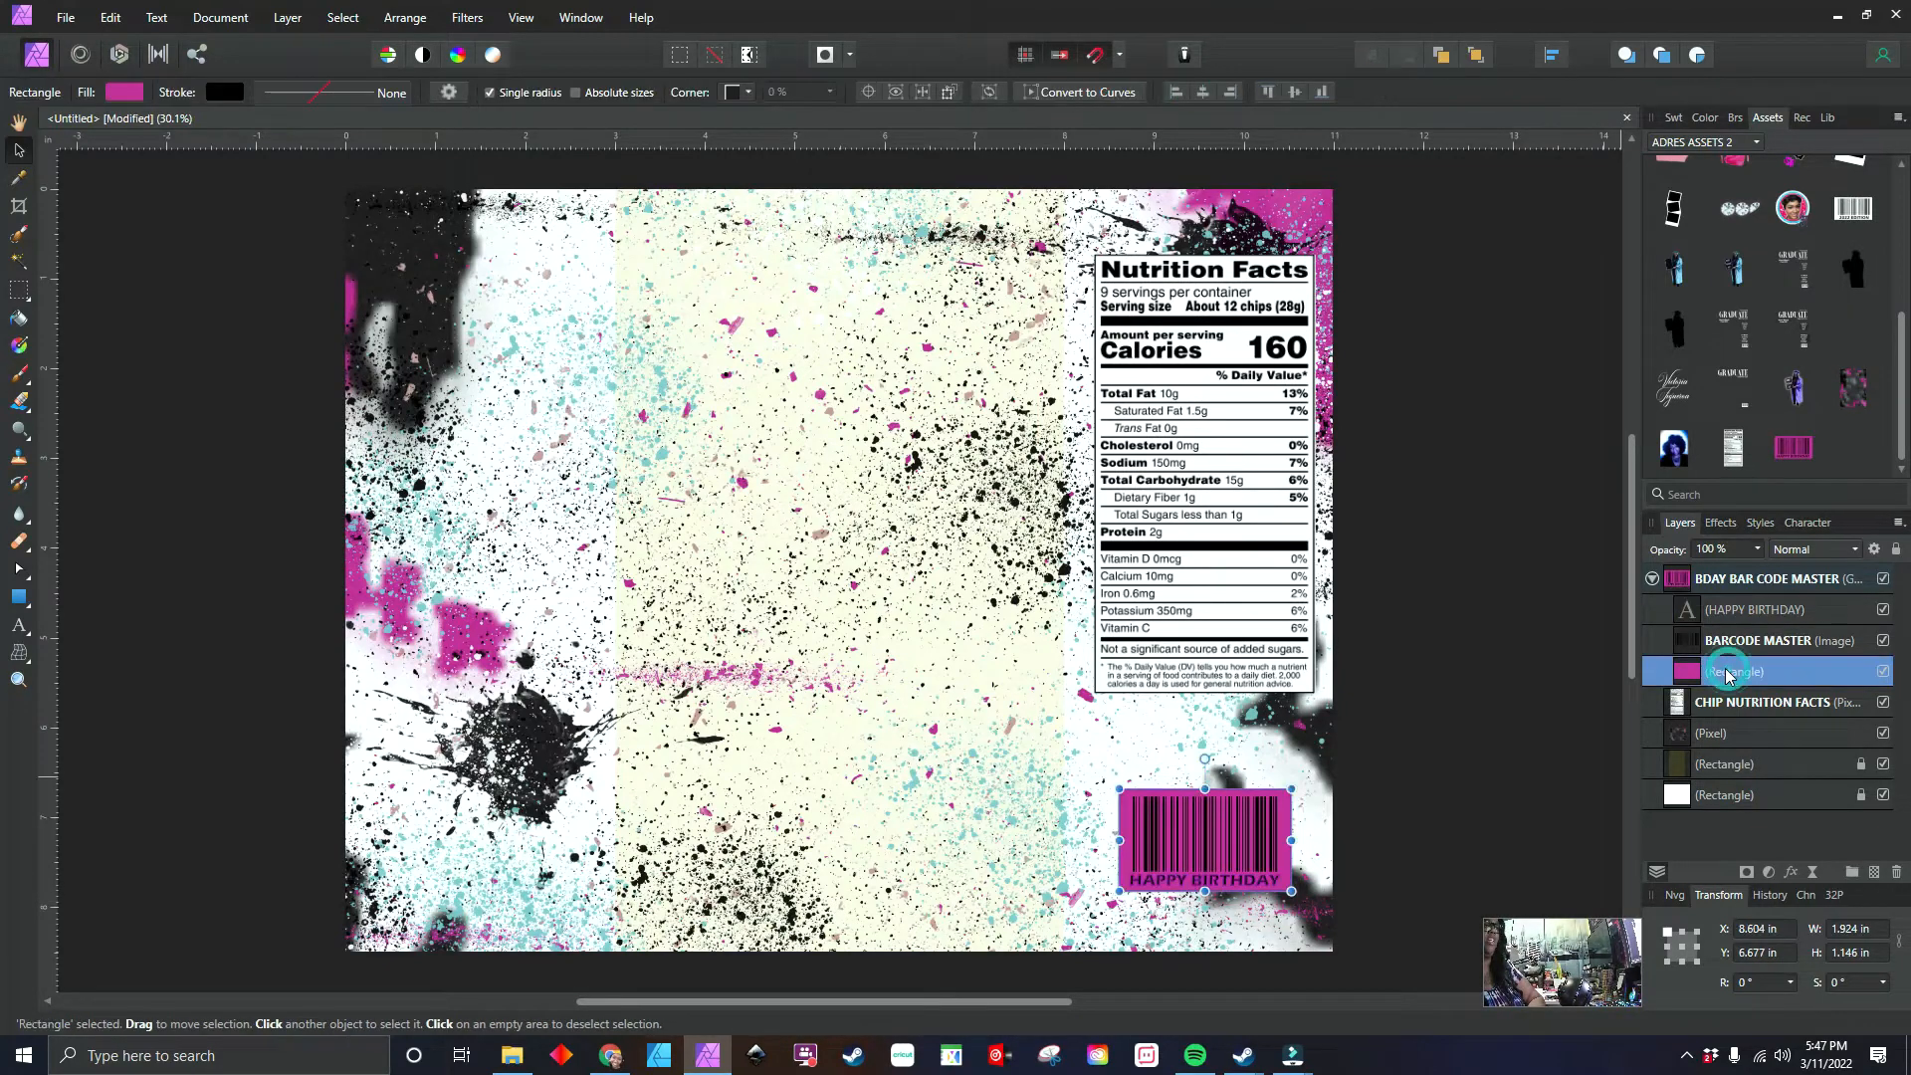
{"action": "left_click", "coordinate": [1673, 118]}
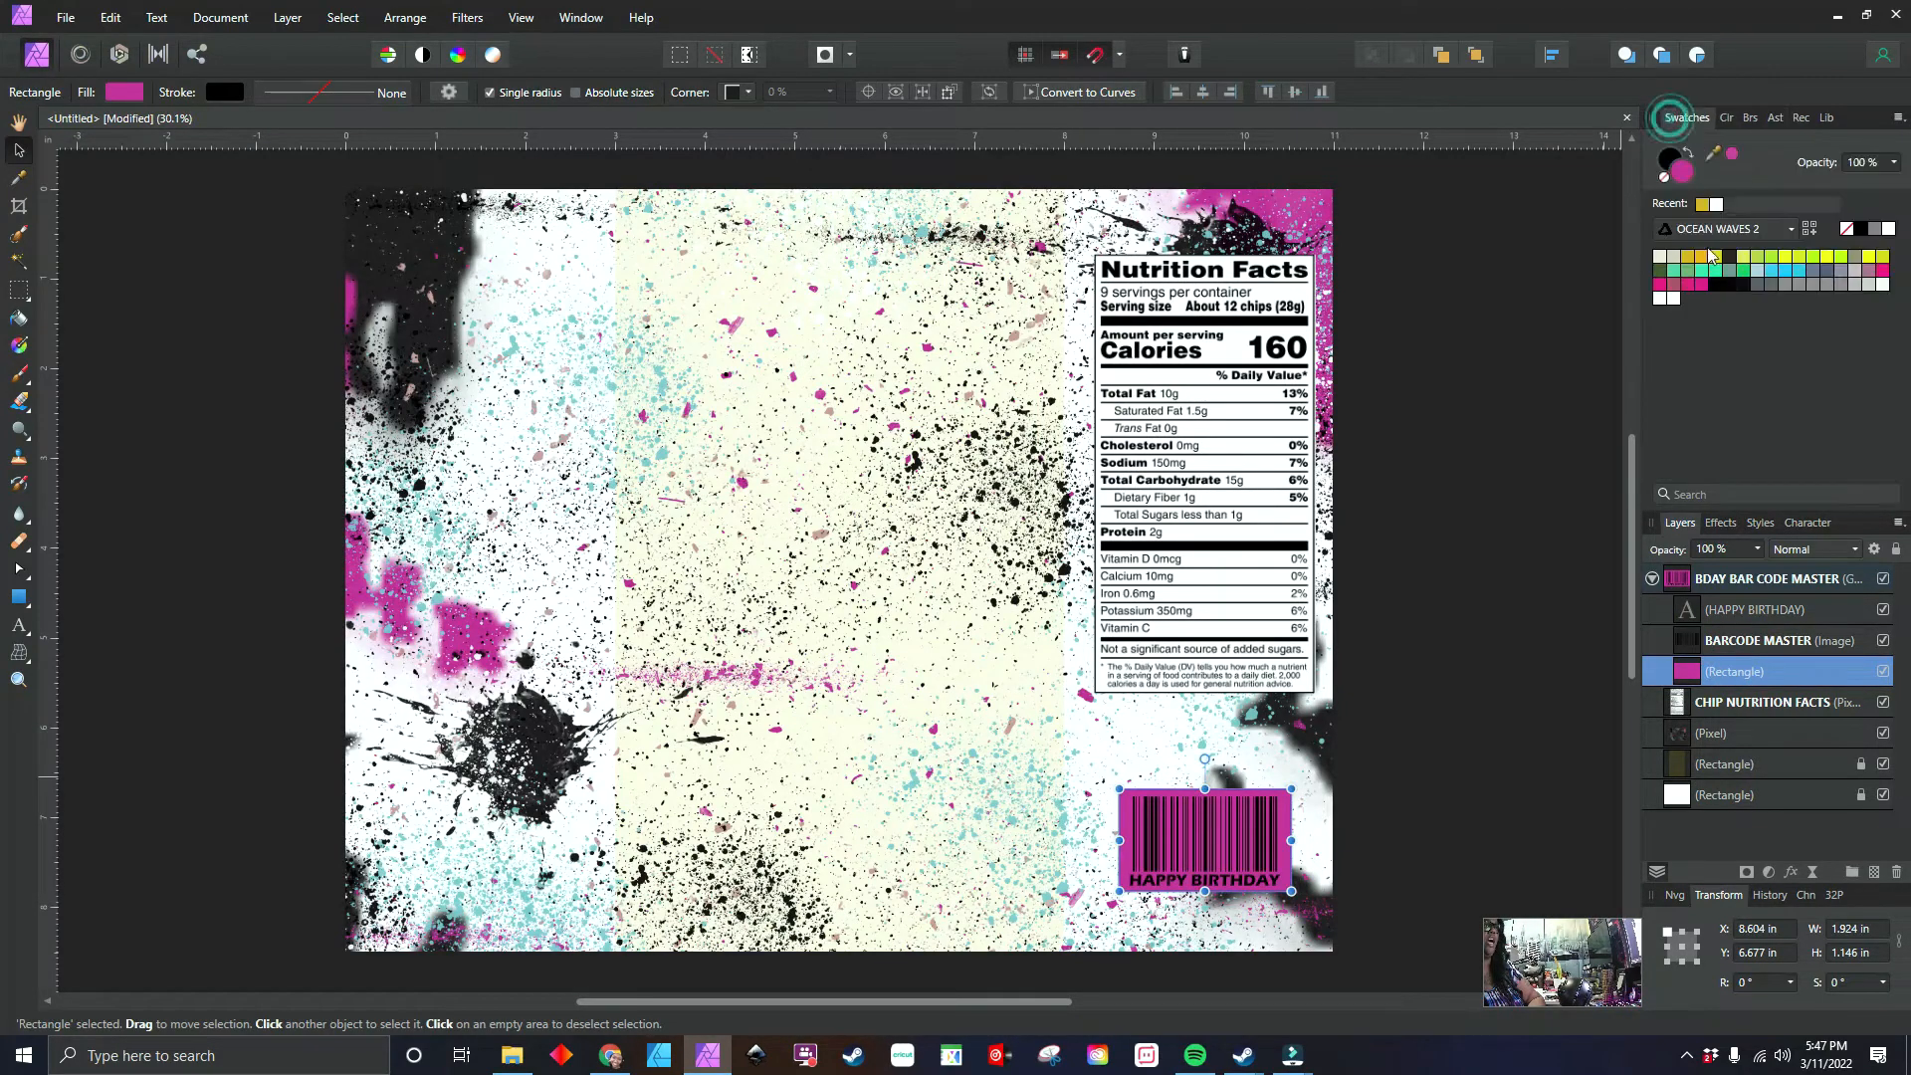
{"action": "left_click_drag", "start_coordinate": [1732, 157], "coordinate": [872, 269]}
{"action": "left_click", "coordinate": [1732, 153]}
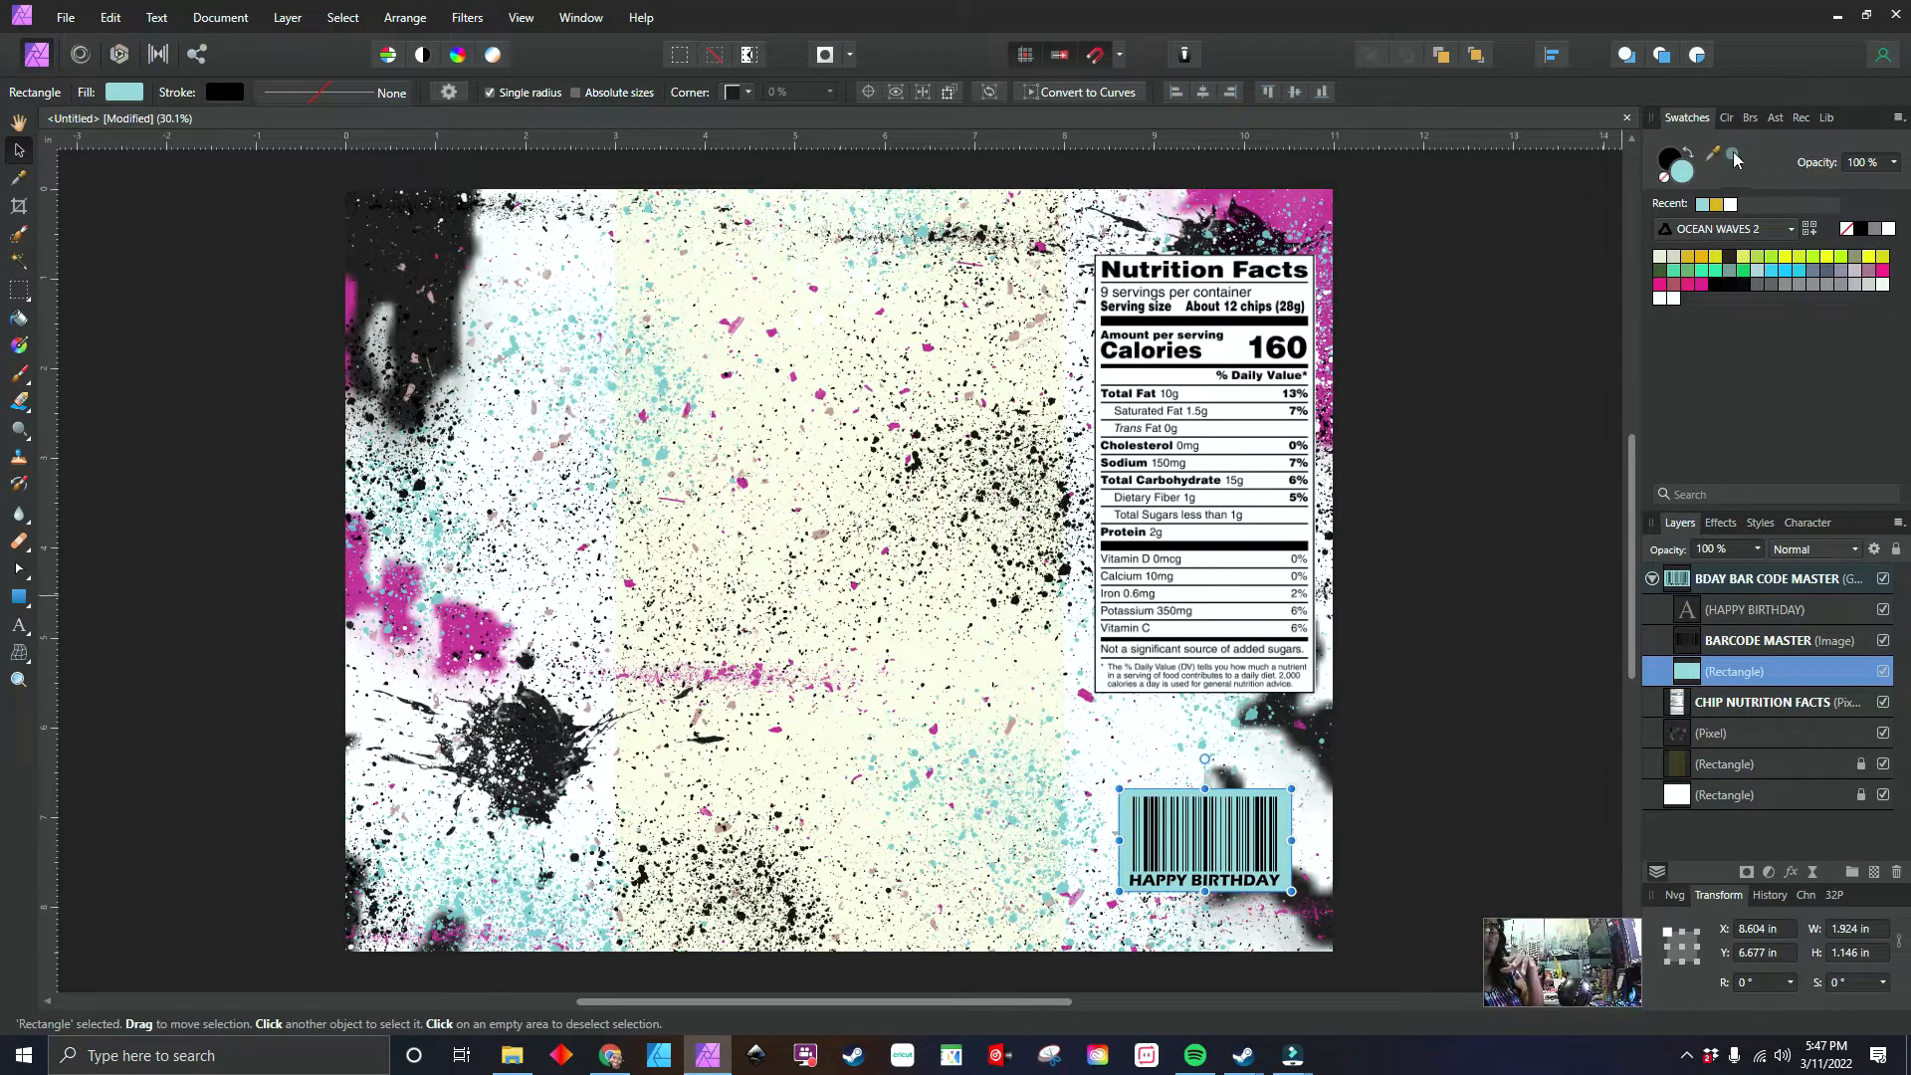
{"action": "left_click_drag", "start_coordinate": [1734, 159], "coordinate": [651, 351]}
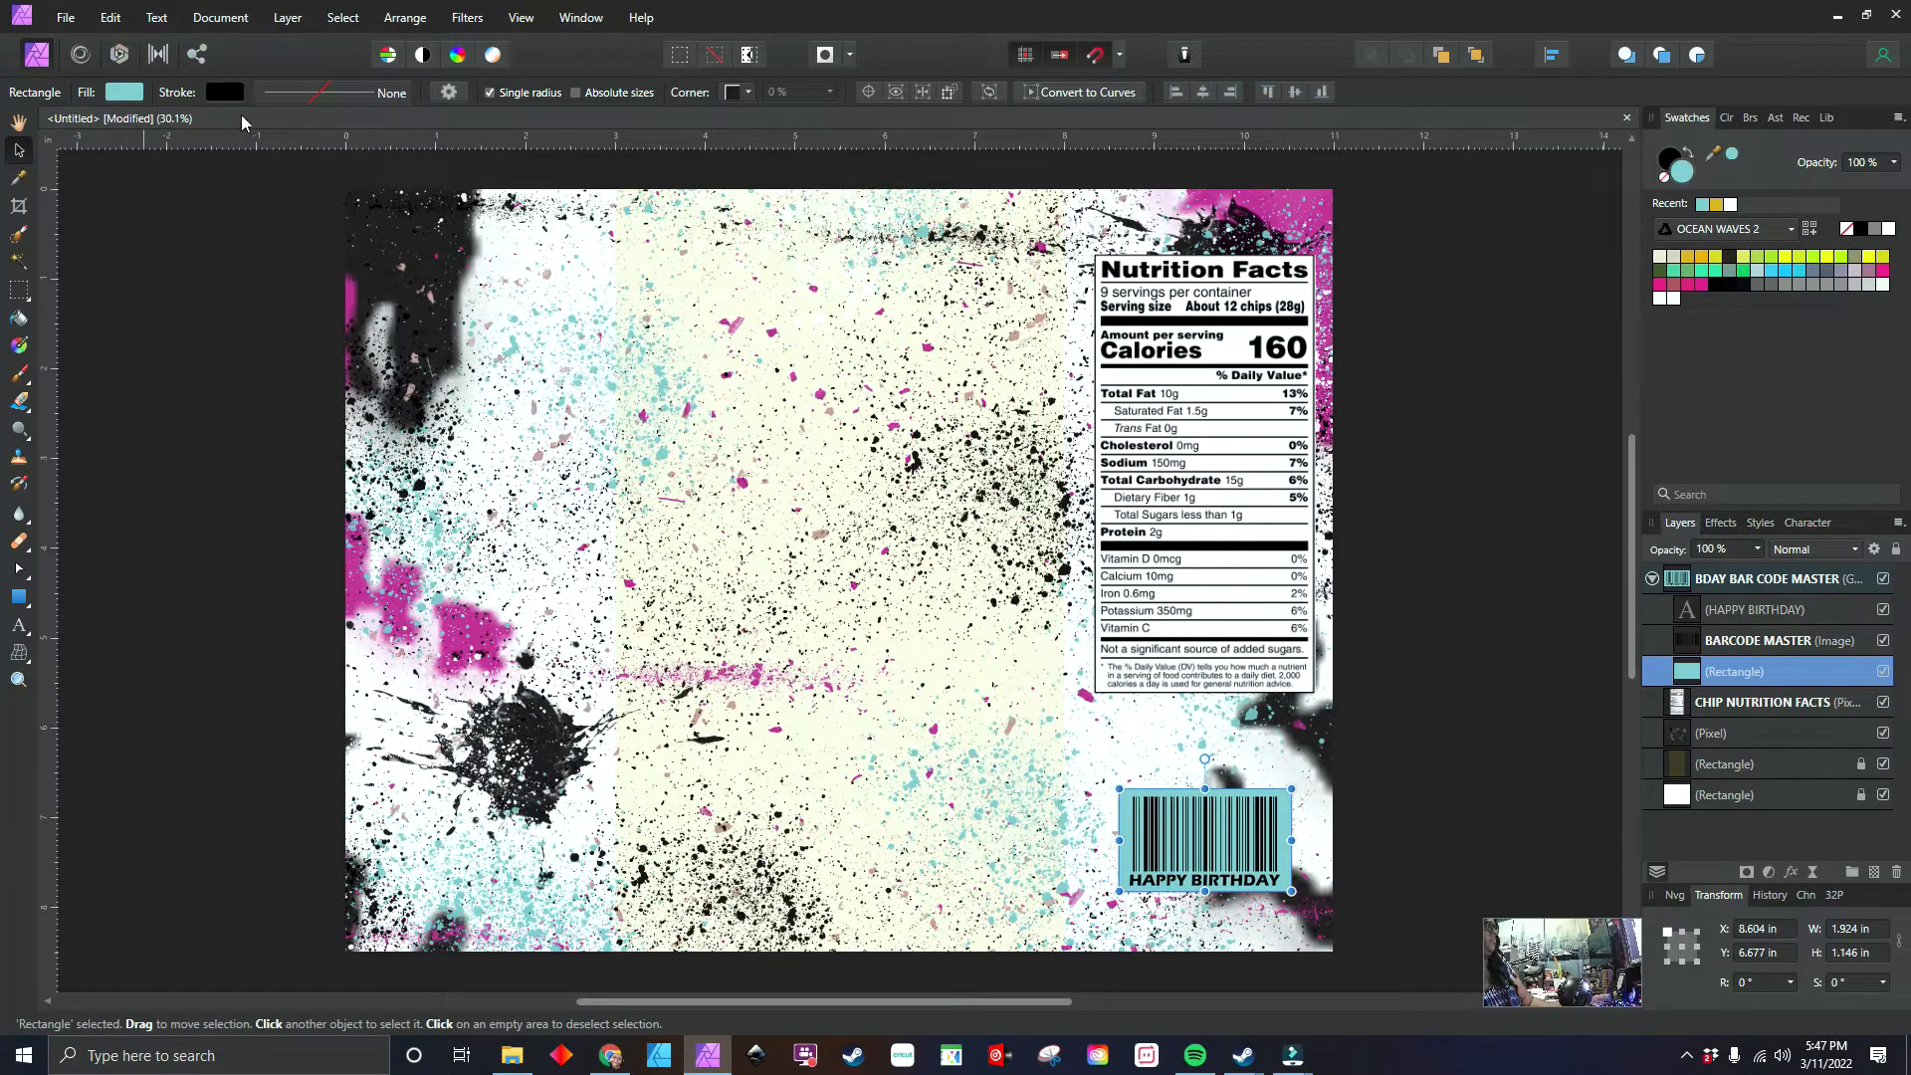
- Start an art text on the panel left of the middle rectangle, reading THANKS, FOR and COMING on three separate lines
{"action": "left_click", "coordinate": [28, 624]}
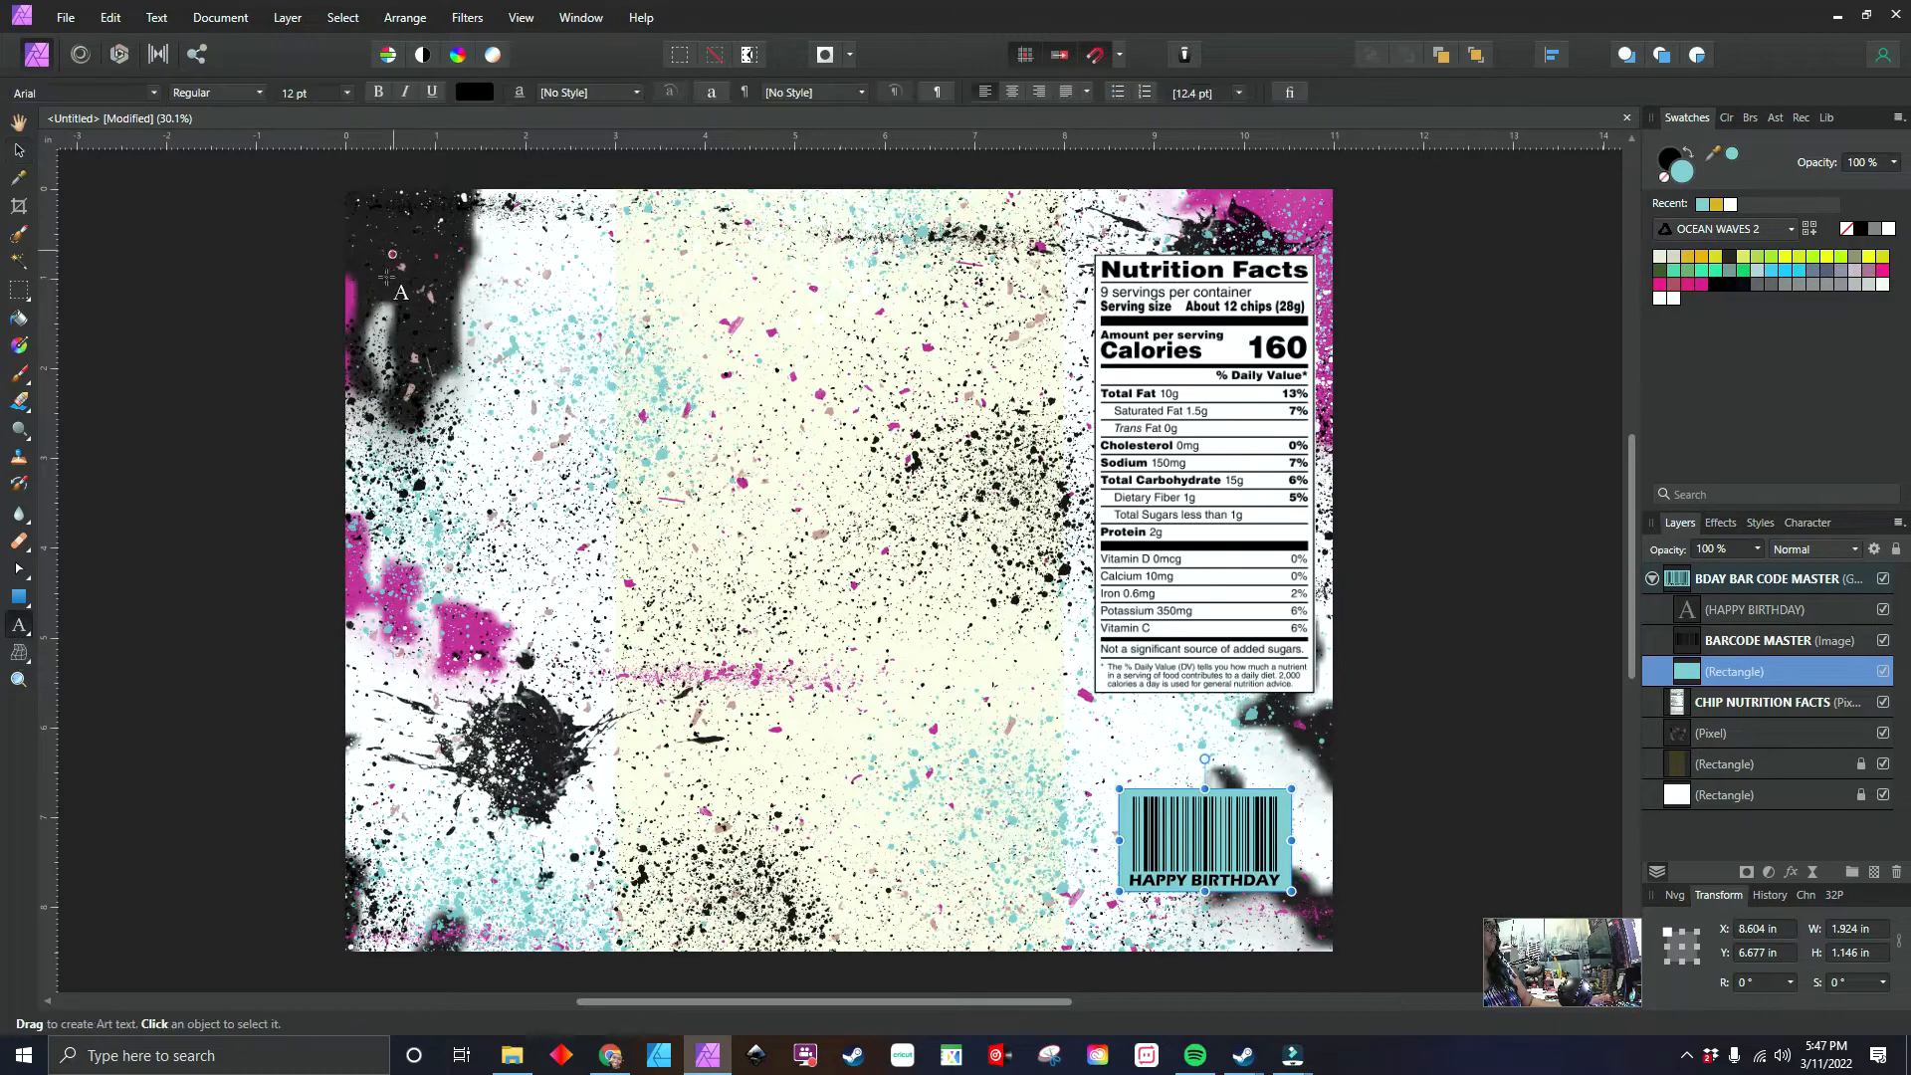
{"action": "left_click_drag", "start_coordinate": [366, 281], "coordinate": [398, 381]}
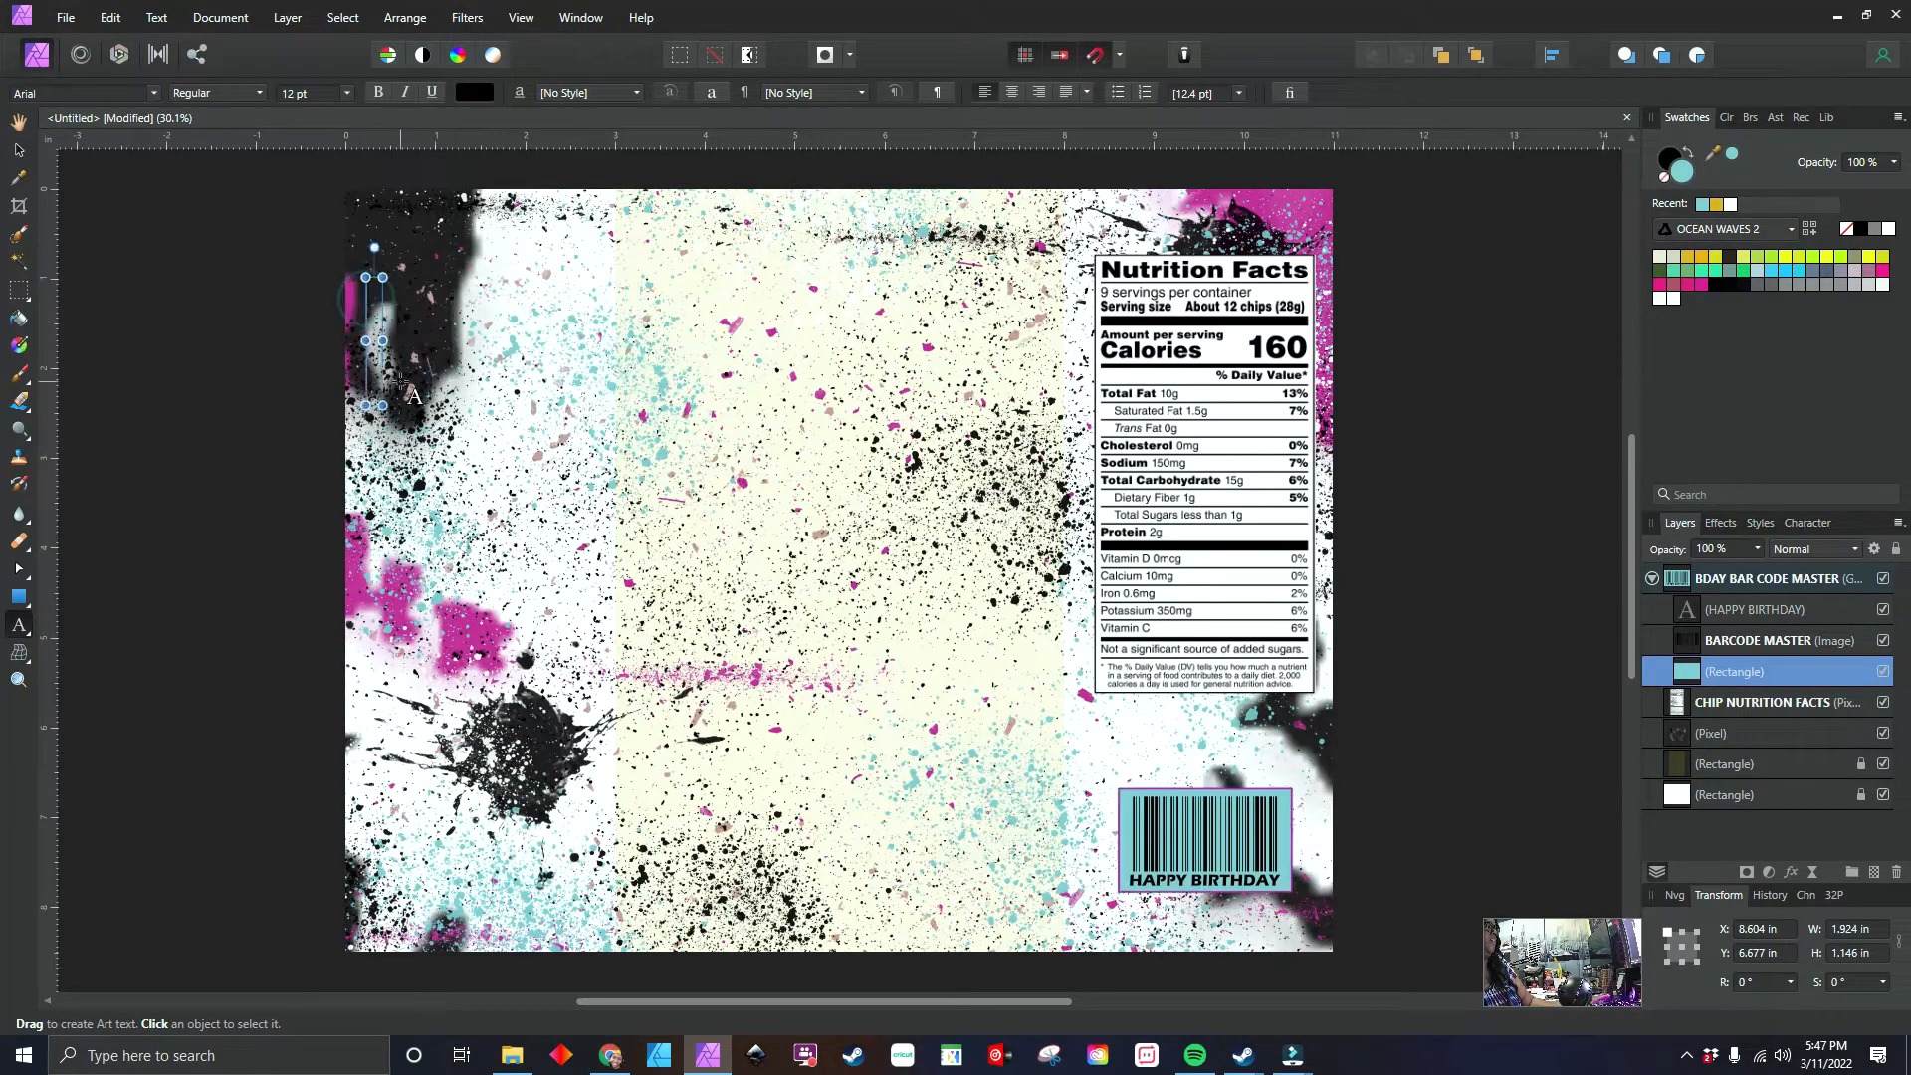
{"action": "type", "text": "TH"}
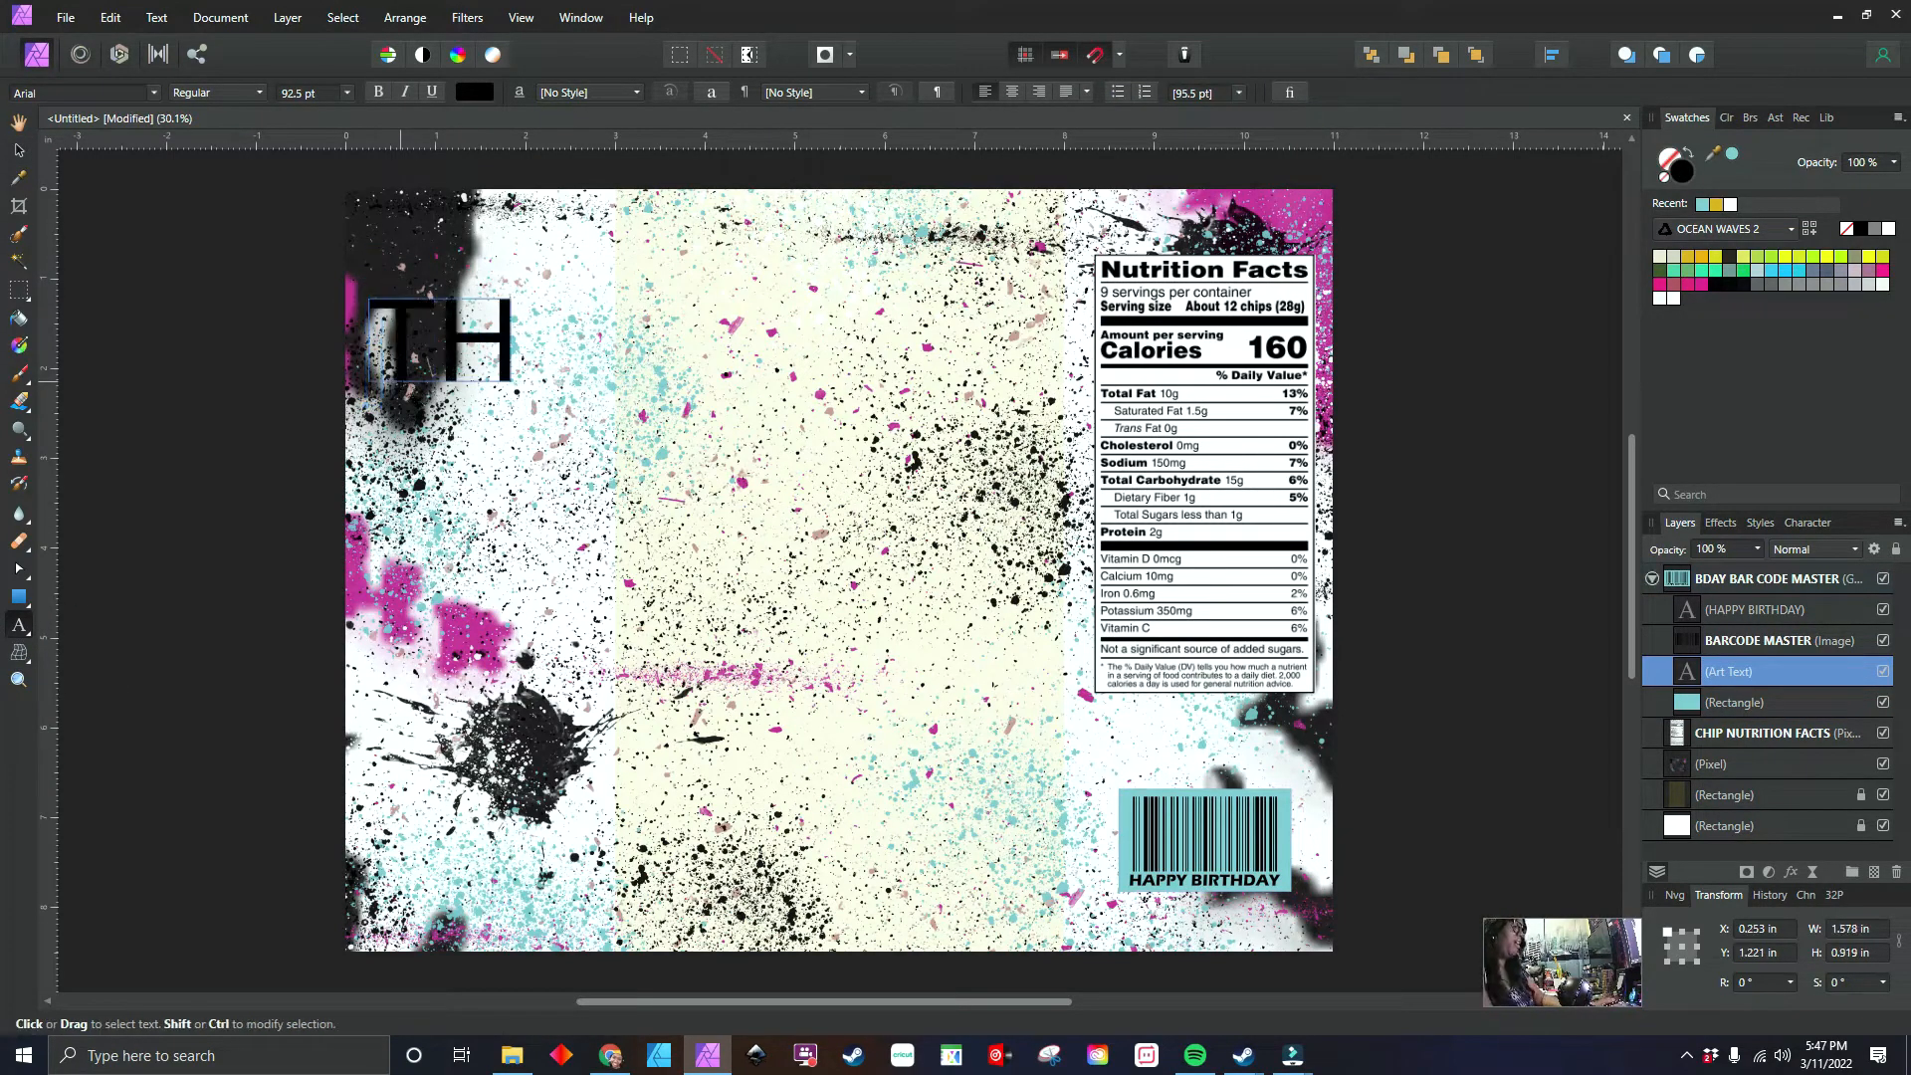
{"action": "type", "text": "ANKS"}
{"action": "key", "text": "Return"}
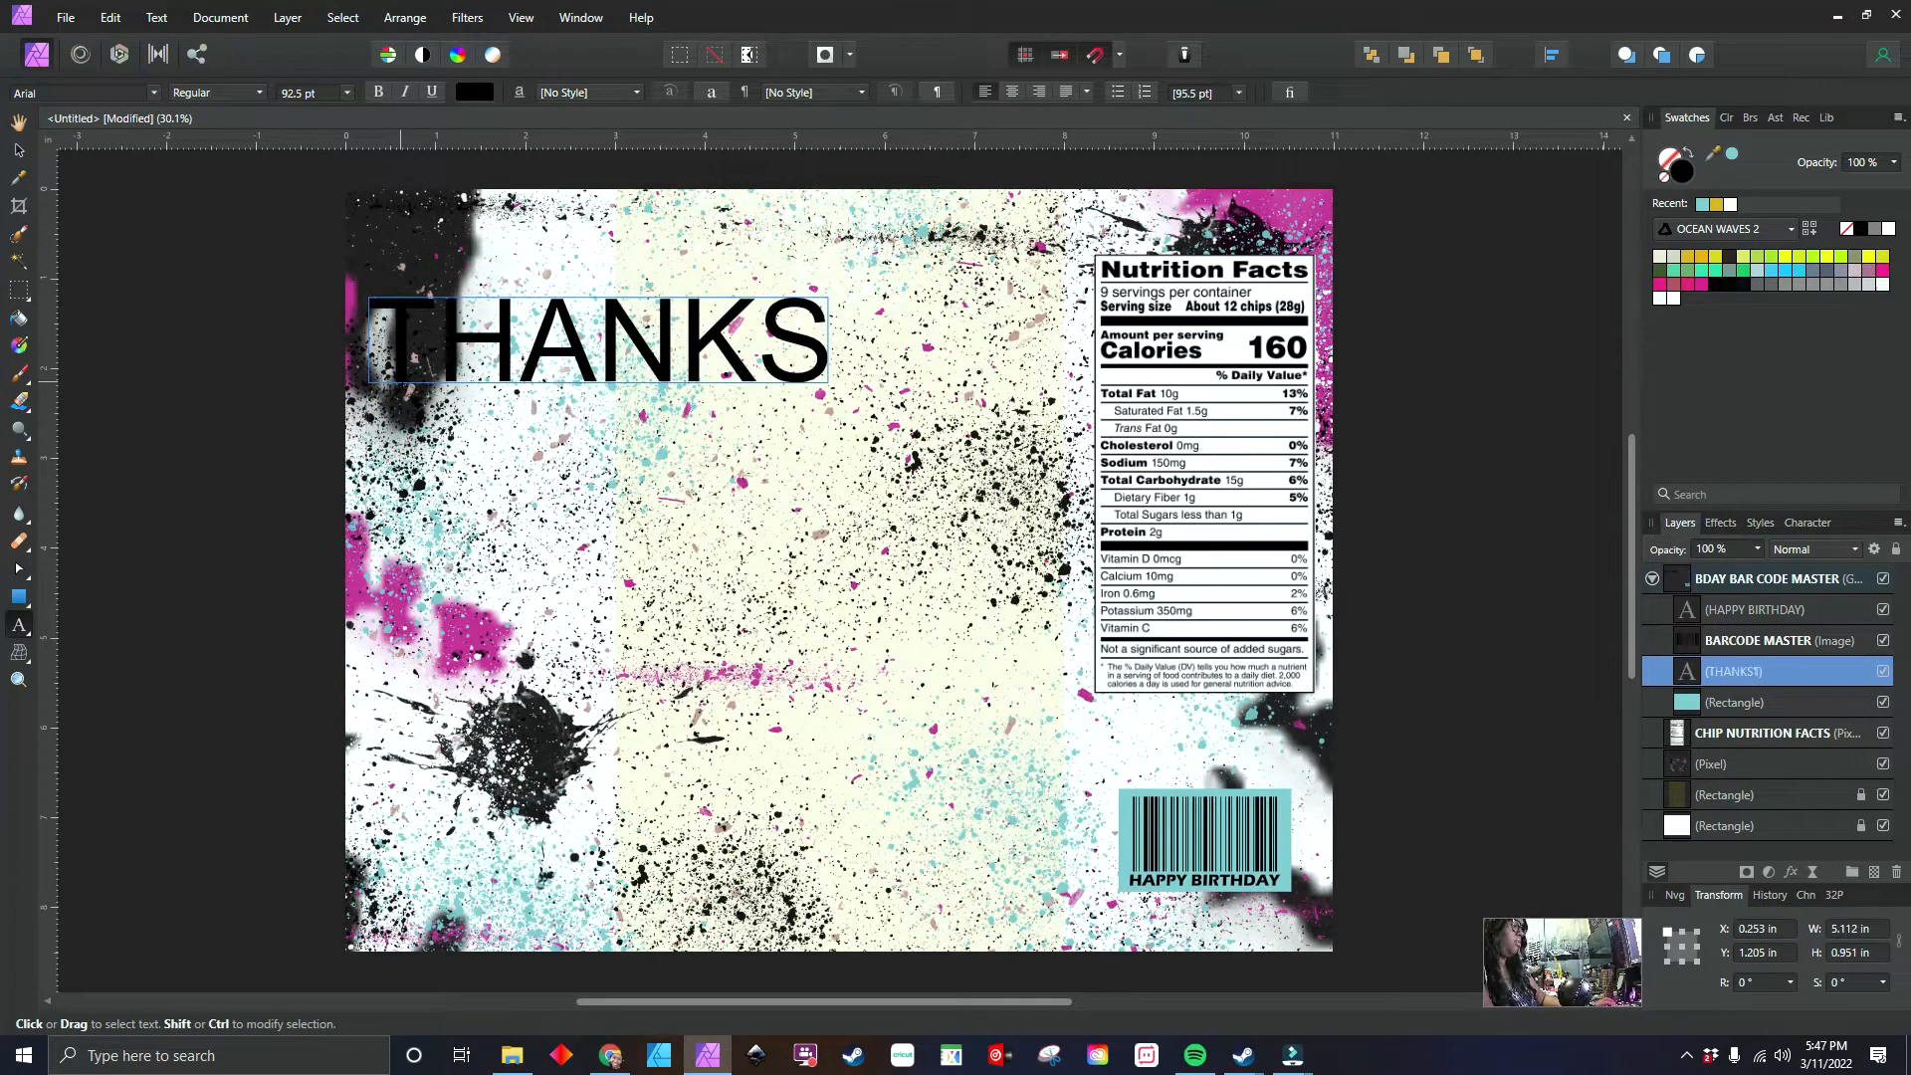
{"action": "type", "text": "FOR COMING"}
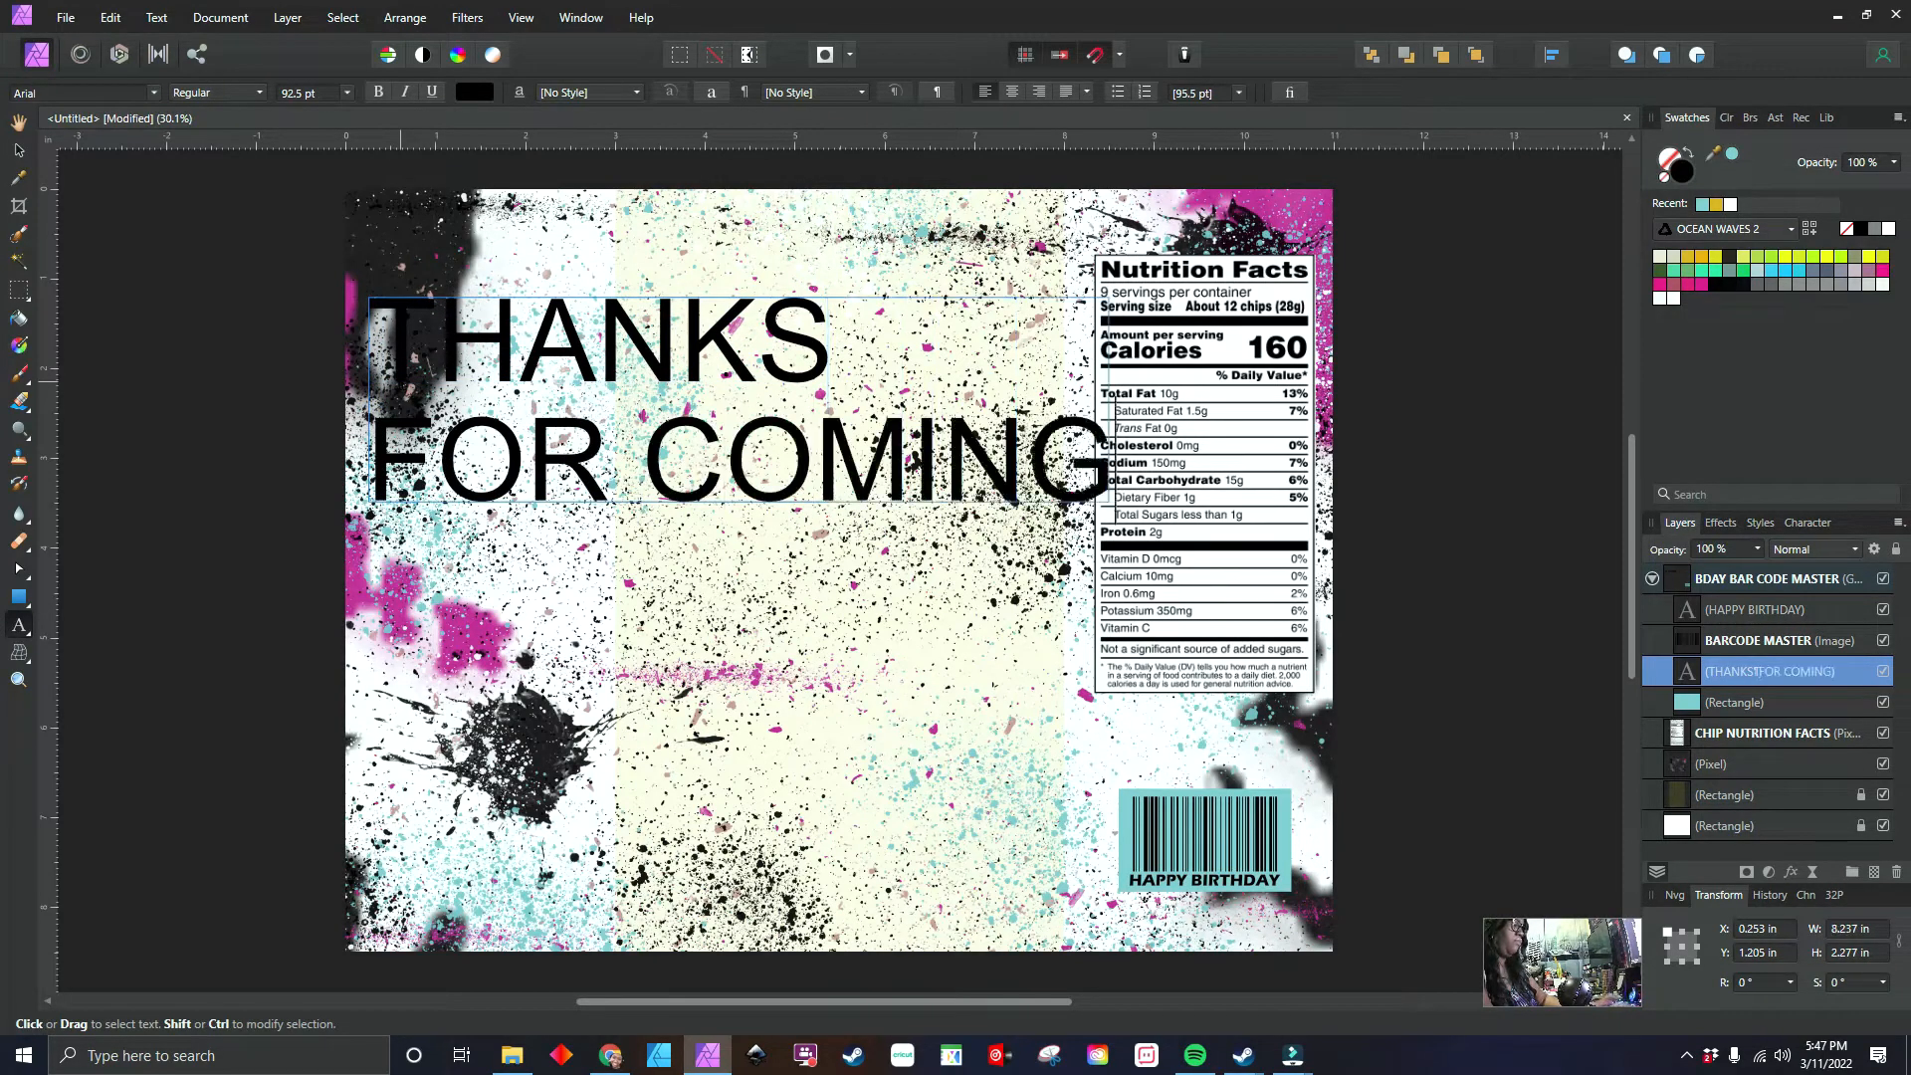
{"action": "key", "text": "BackSpace"}
{"action": "key", "text": "BackSpace"}
{"action": "key", "text": "BackSpace"}
{"action": "key", "text": "BackSpace"}
{"action": "key", "text": "BackSpace"}
{"action": "key", "text": "BackSpace"}
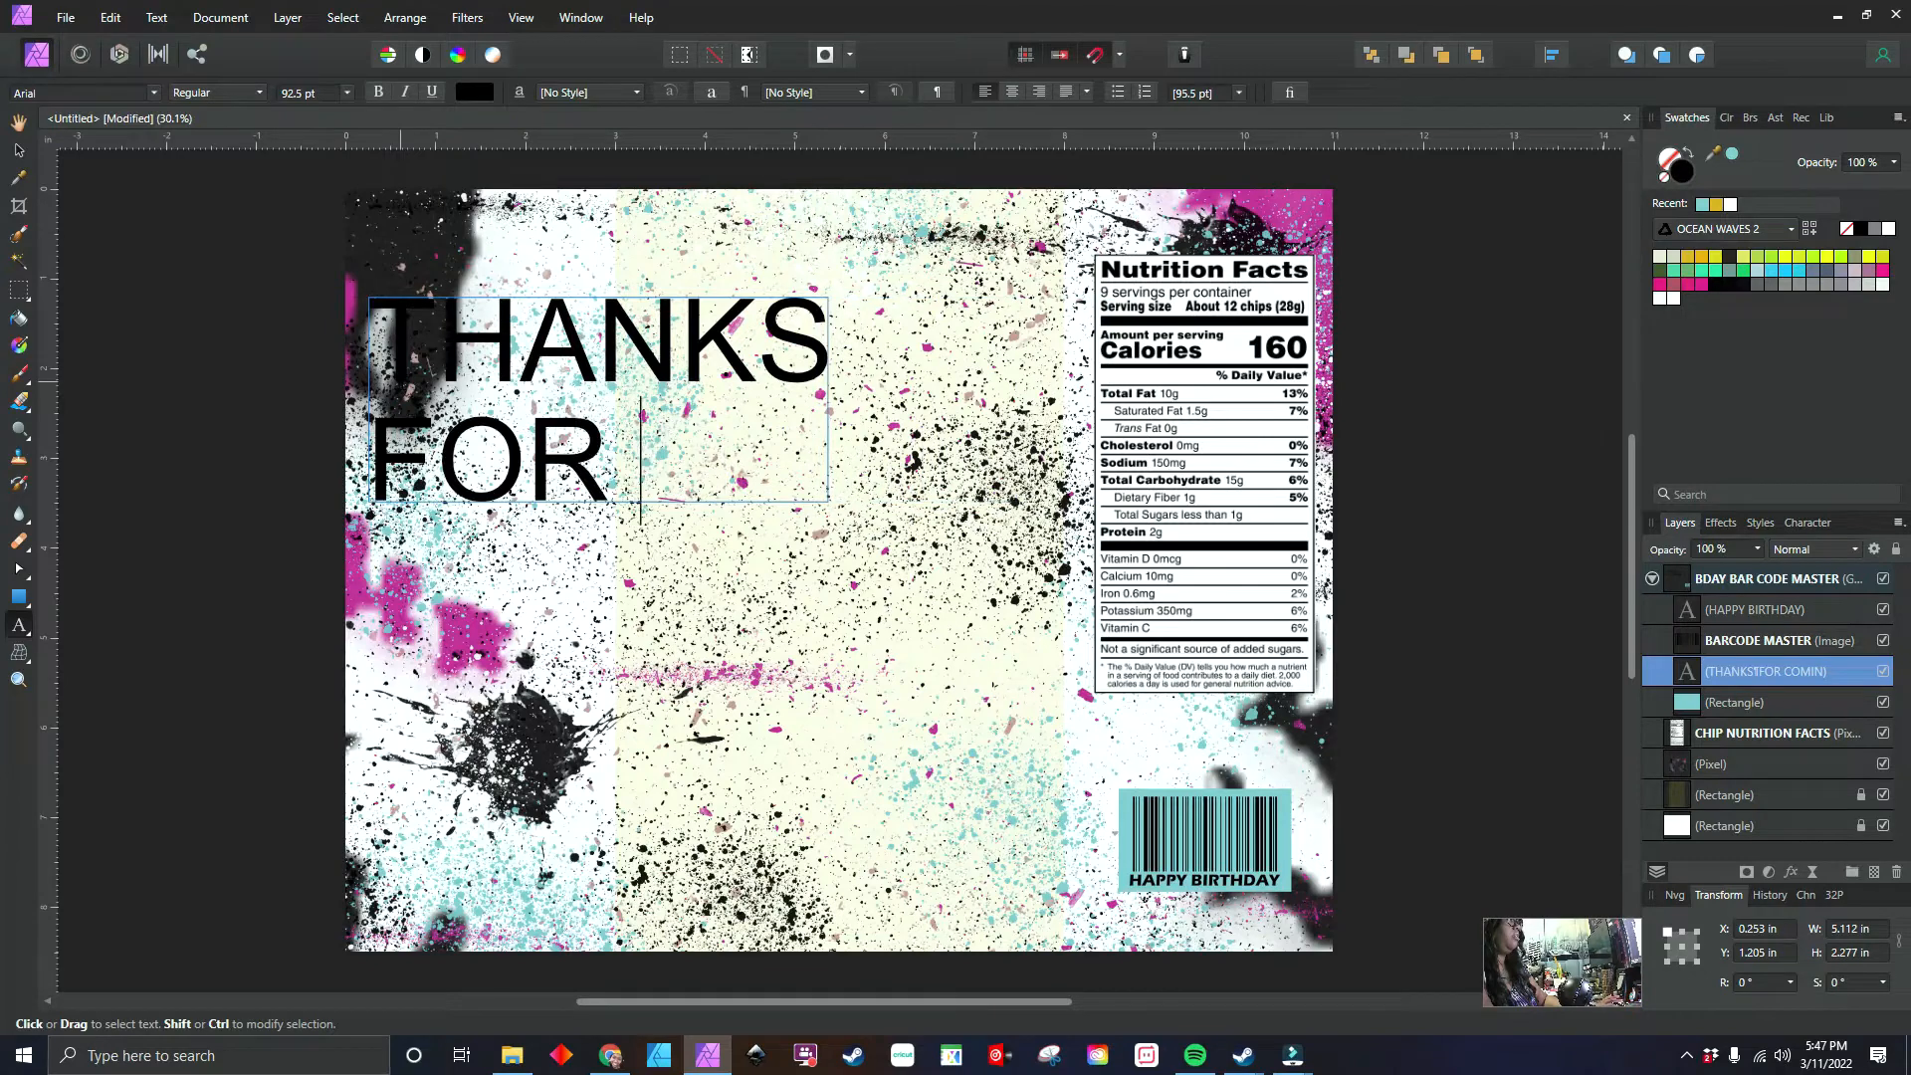
{"action": "key", "text": "Return"}
{"action": "type", "text": "COMING"}
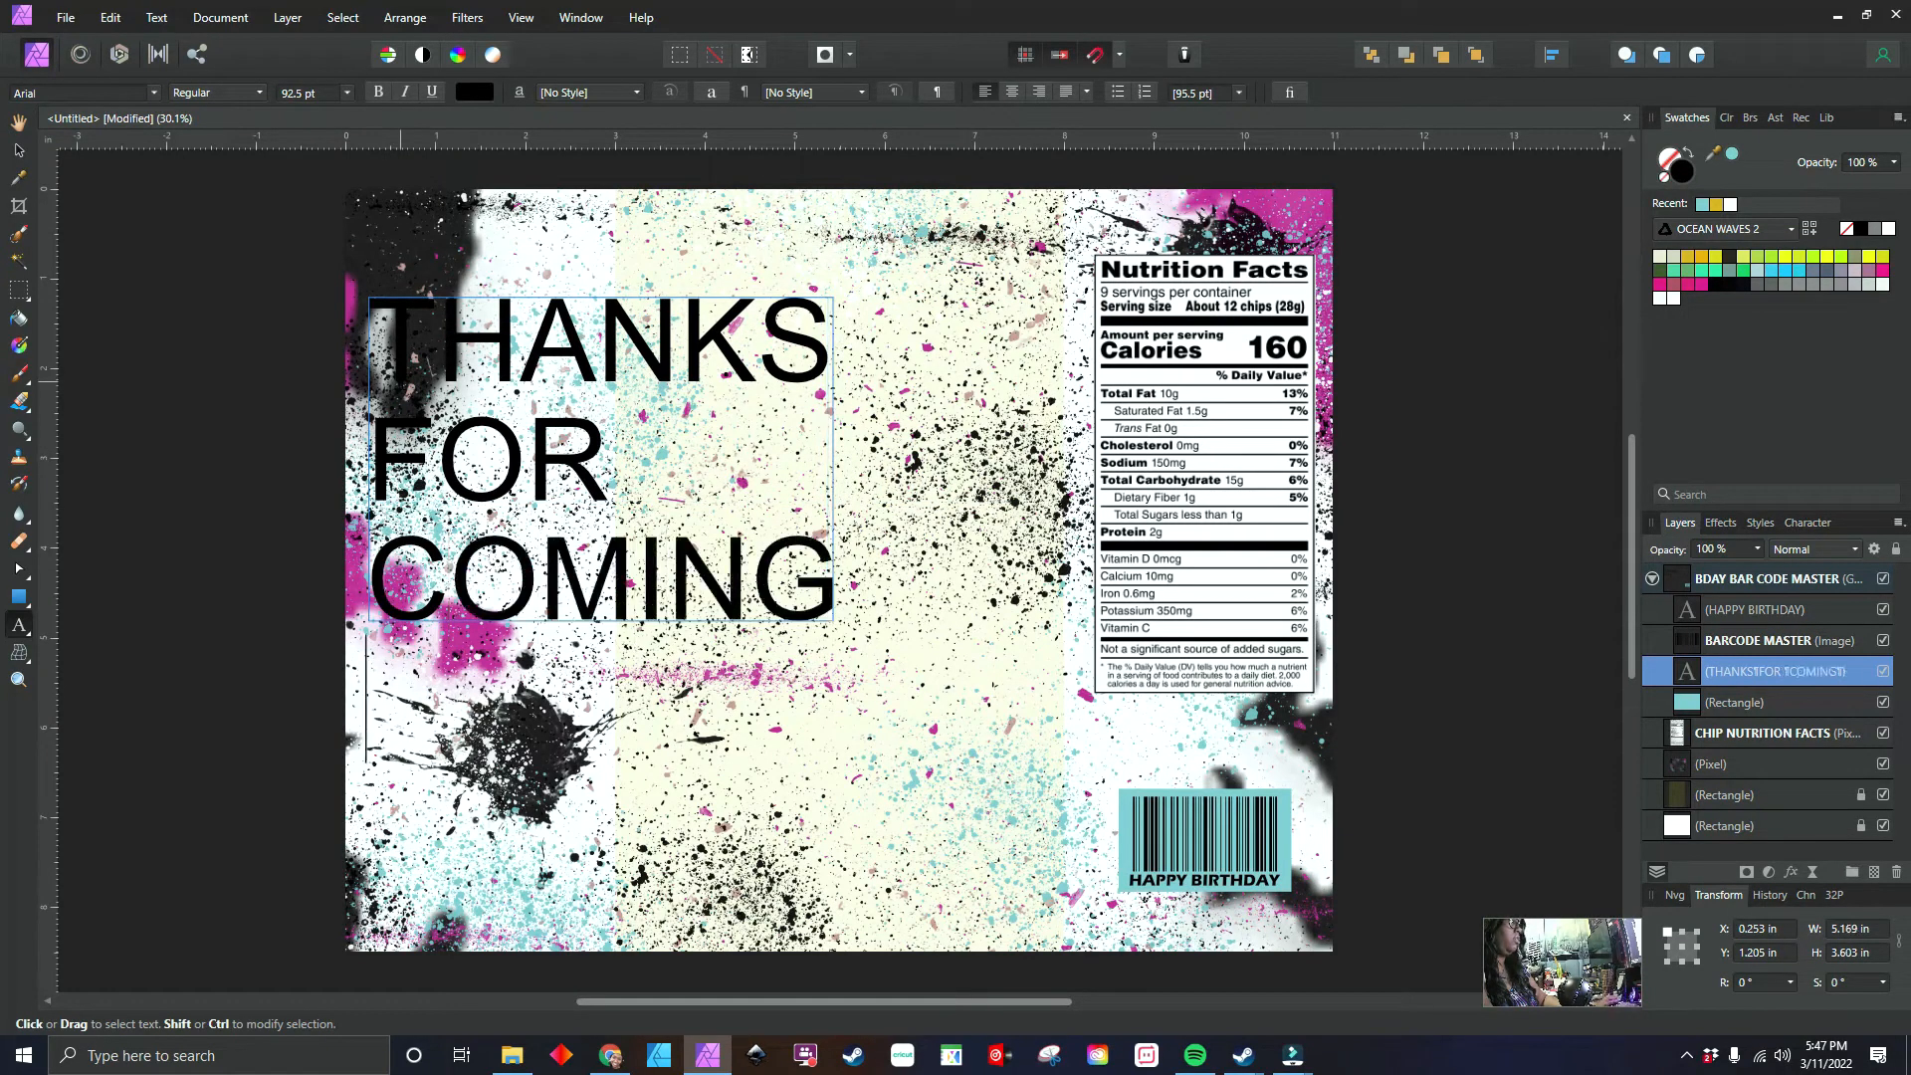
- Continue the art text below COMING with TO, MY and PARTY, each on its own line
{"action": "key", "text": "Return"}
{"action": "type", "text": "TO"}
{"action": "key", "text": "Return"}
{"action": "type", "text": "MY"}
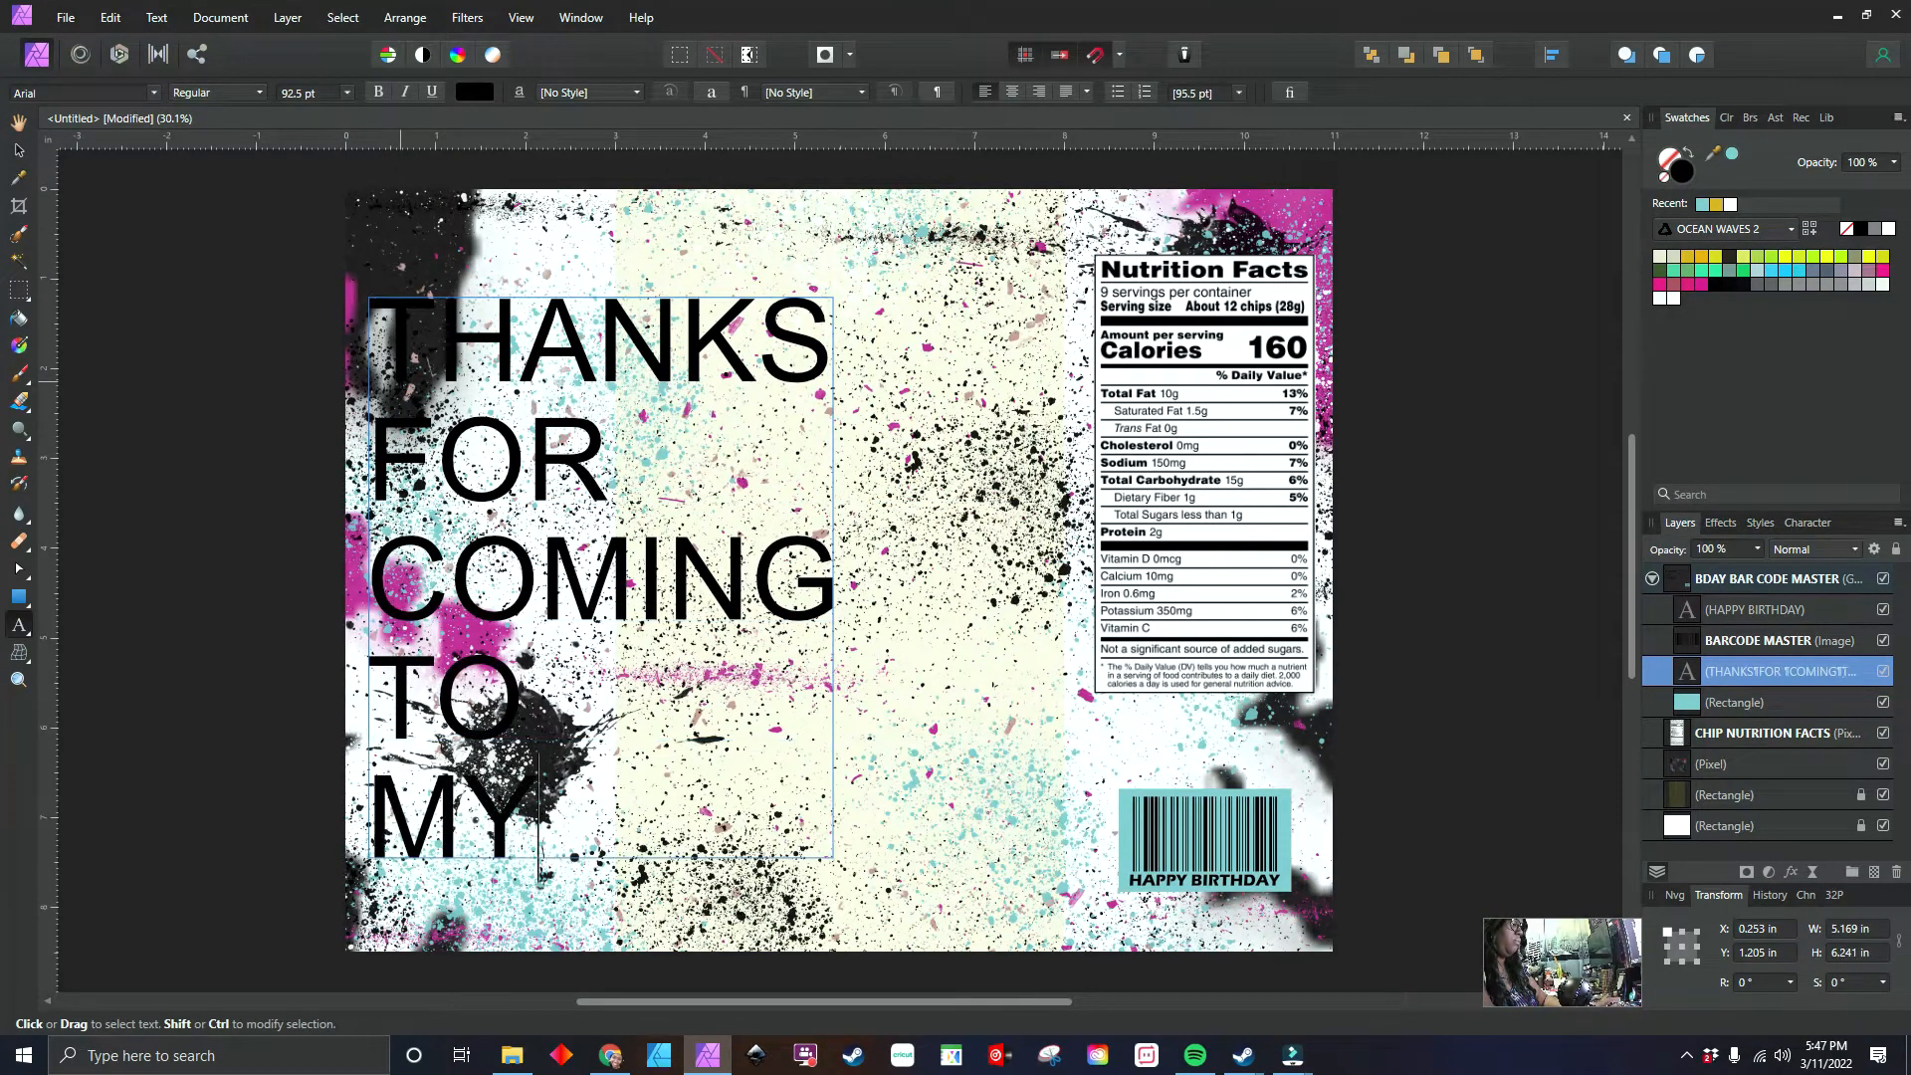
{"action": "scroll", "coordinate": [402, 381], "scroll_direction": "up", "scroll_amount": 4}
{"action": "key", "text": "Return"}
{"action": "type", "text": "PARTY"}
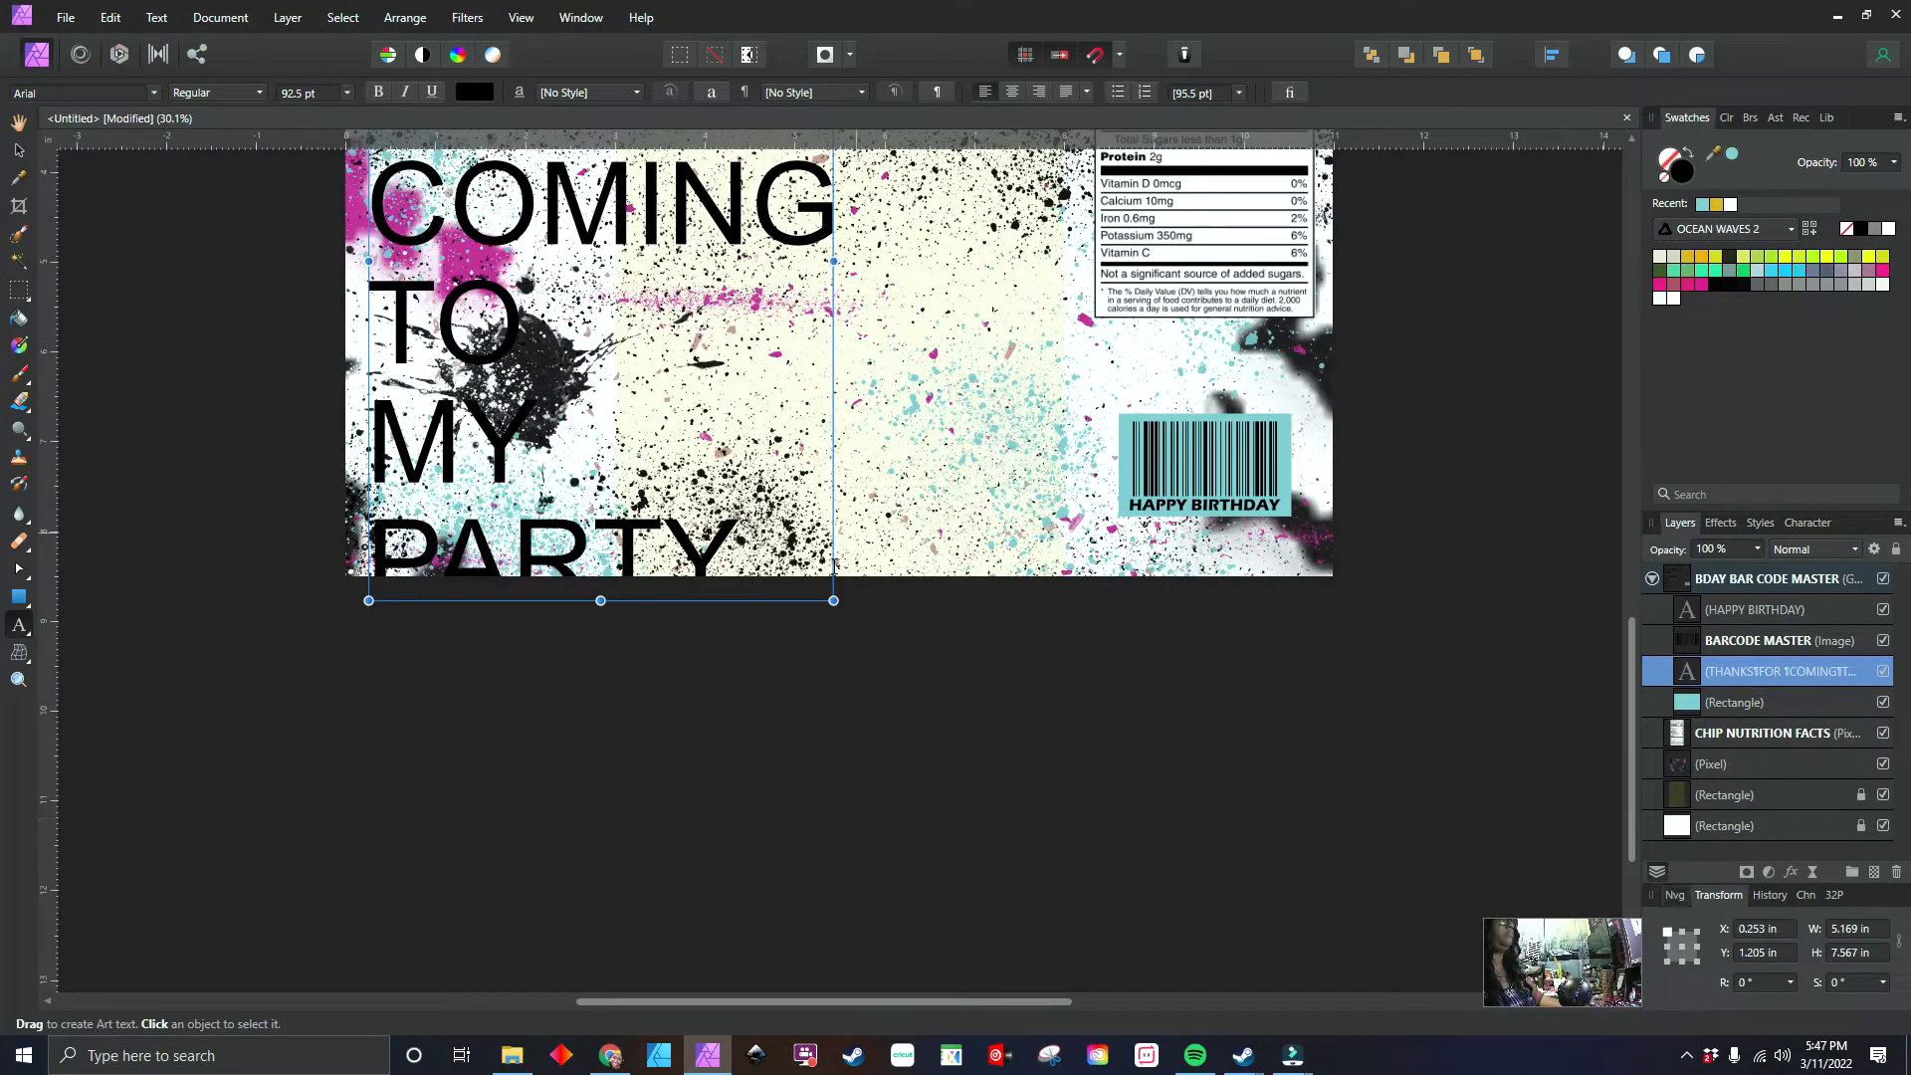
- Centre-align the THANKS FOR COMING text, shrink it to about 2.77 × 4.09 in and fit it within the left panel
{"action": "left_click_drag", "start_coordinate": [833, 600], "coordinate": [762, 498]}
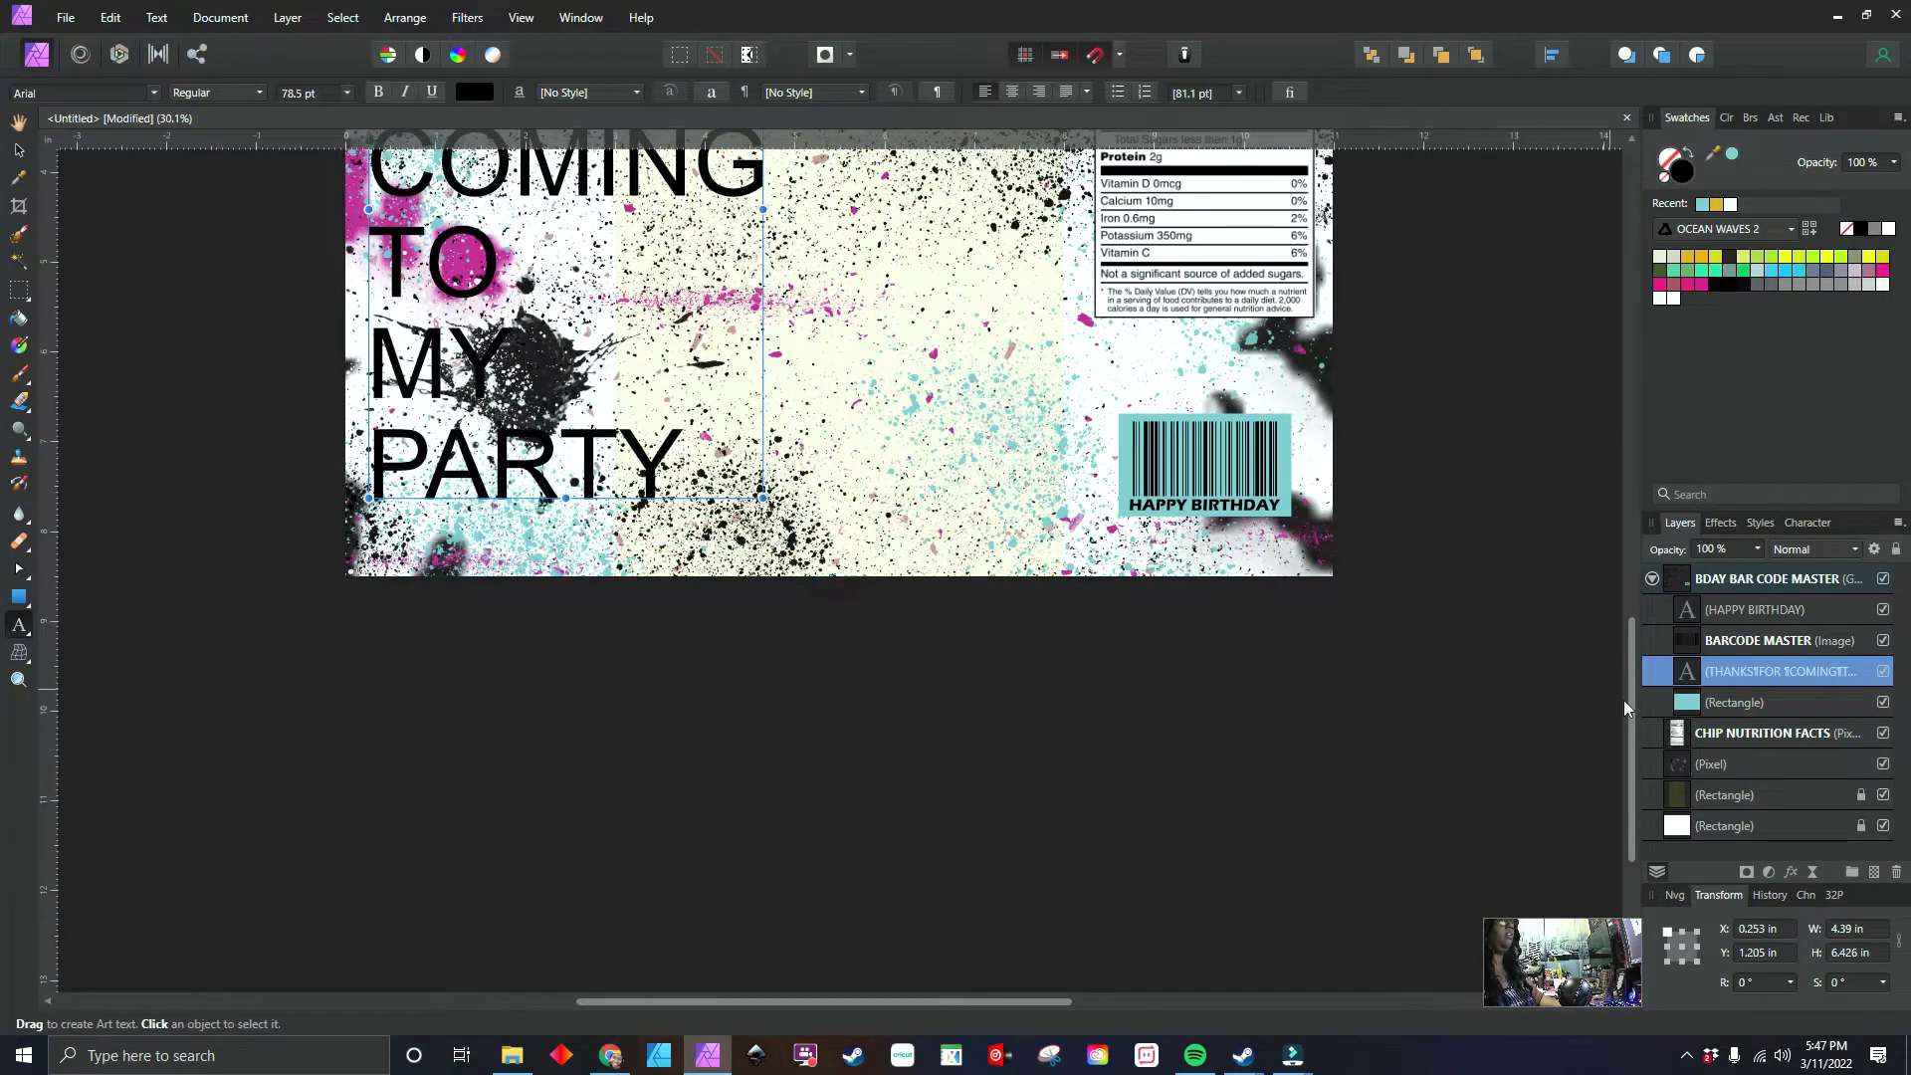
{"action": "left_click_drag", "start_coordinate": [1633, 721], "coordinate": [1629, 532]}
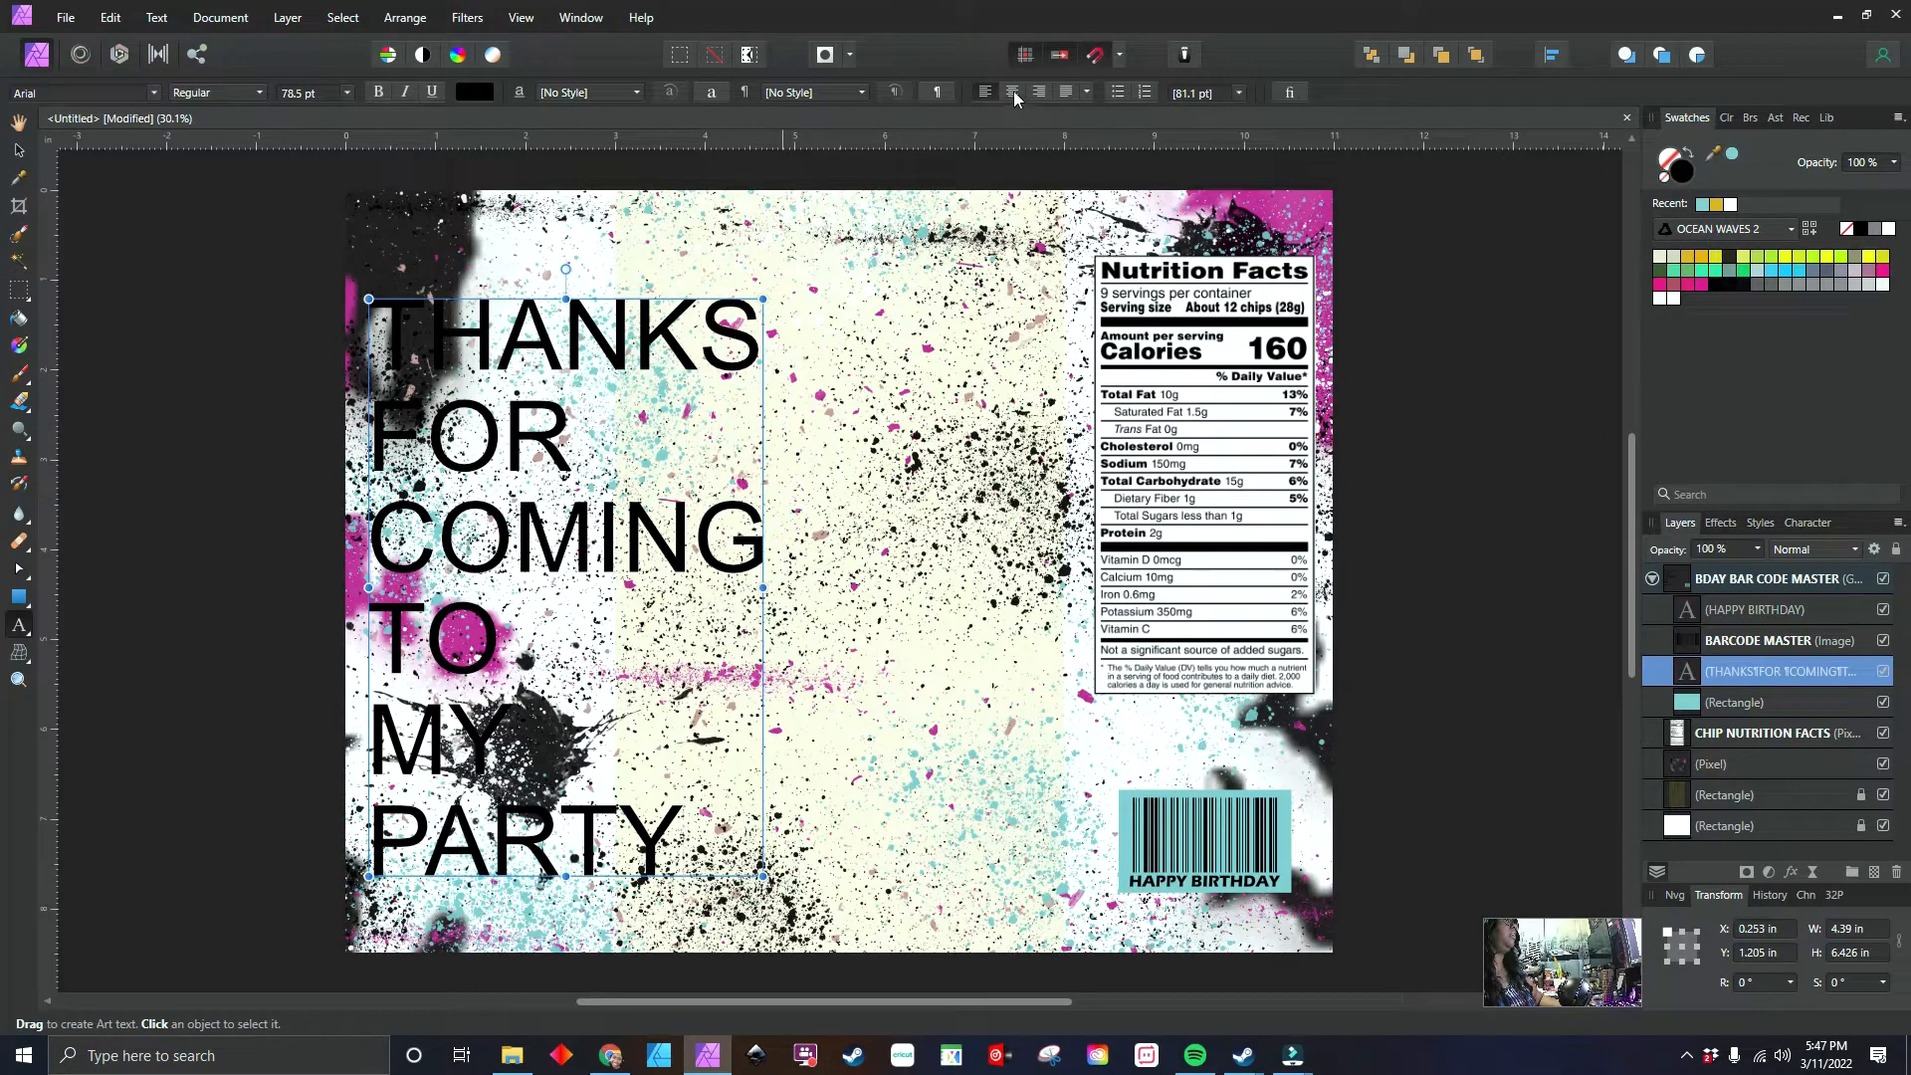
{"action": "left_click", "coordinate": [17, 149]}
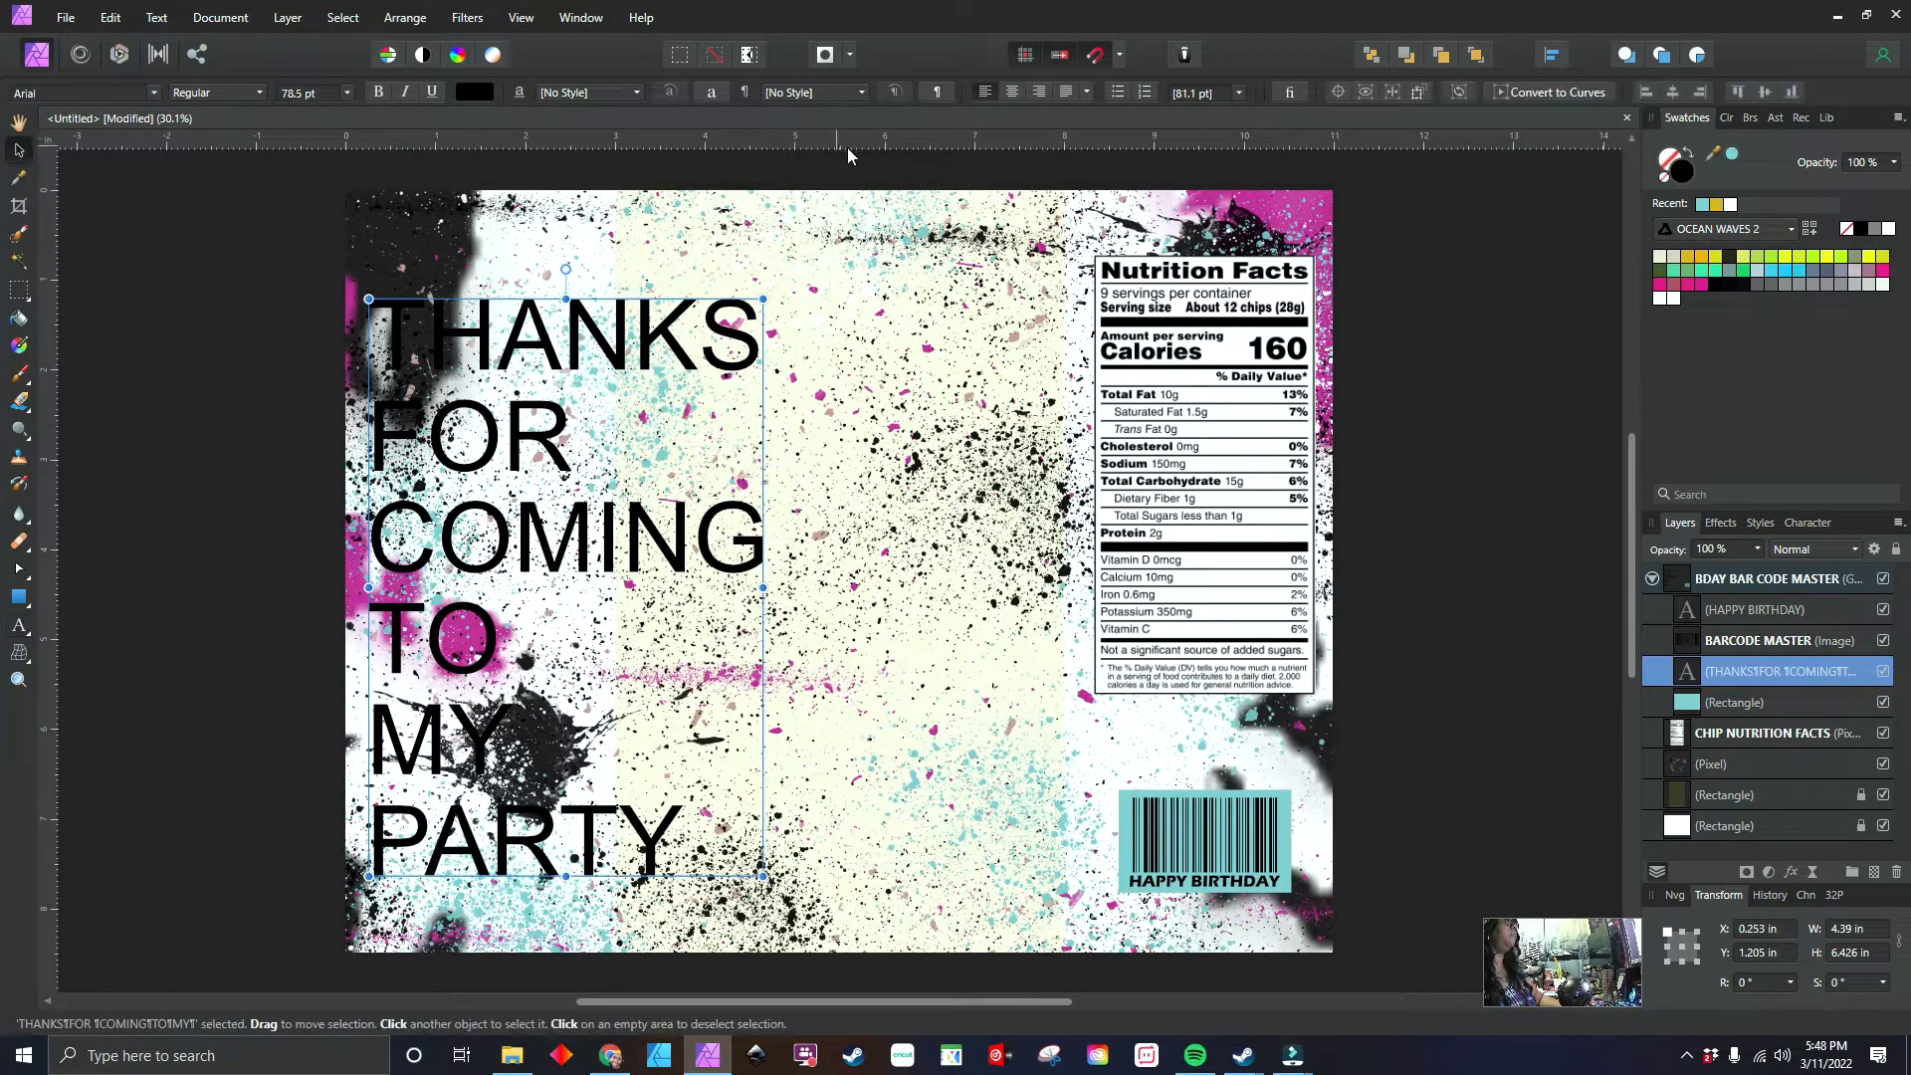
{"action": "left_click", "coordinate": [1012, 93]}
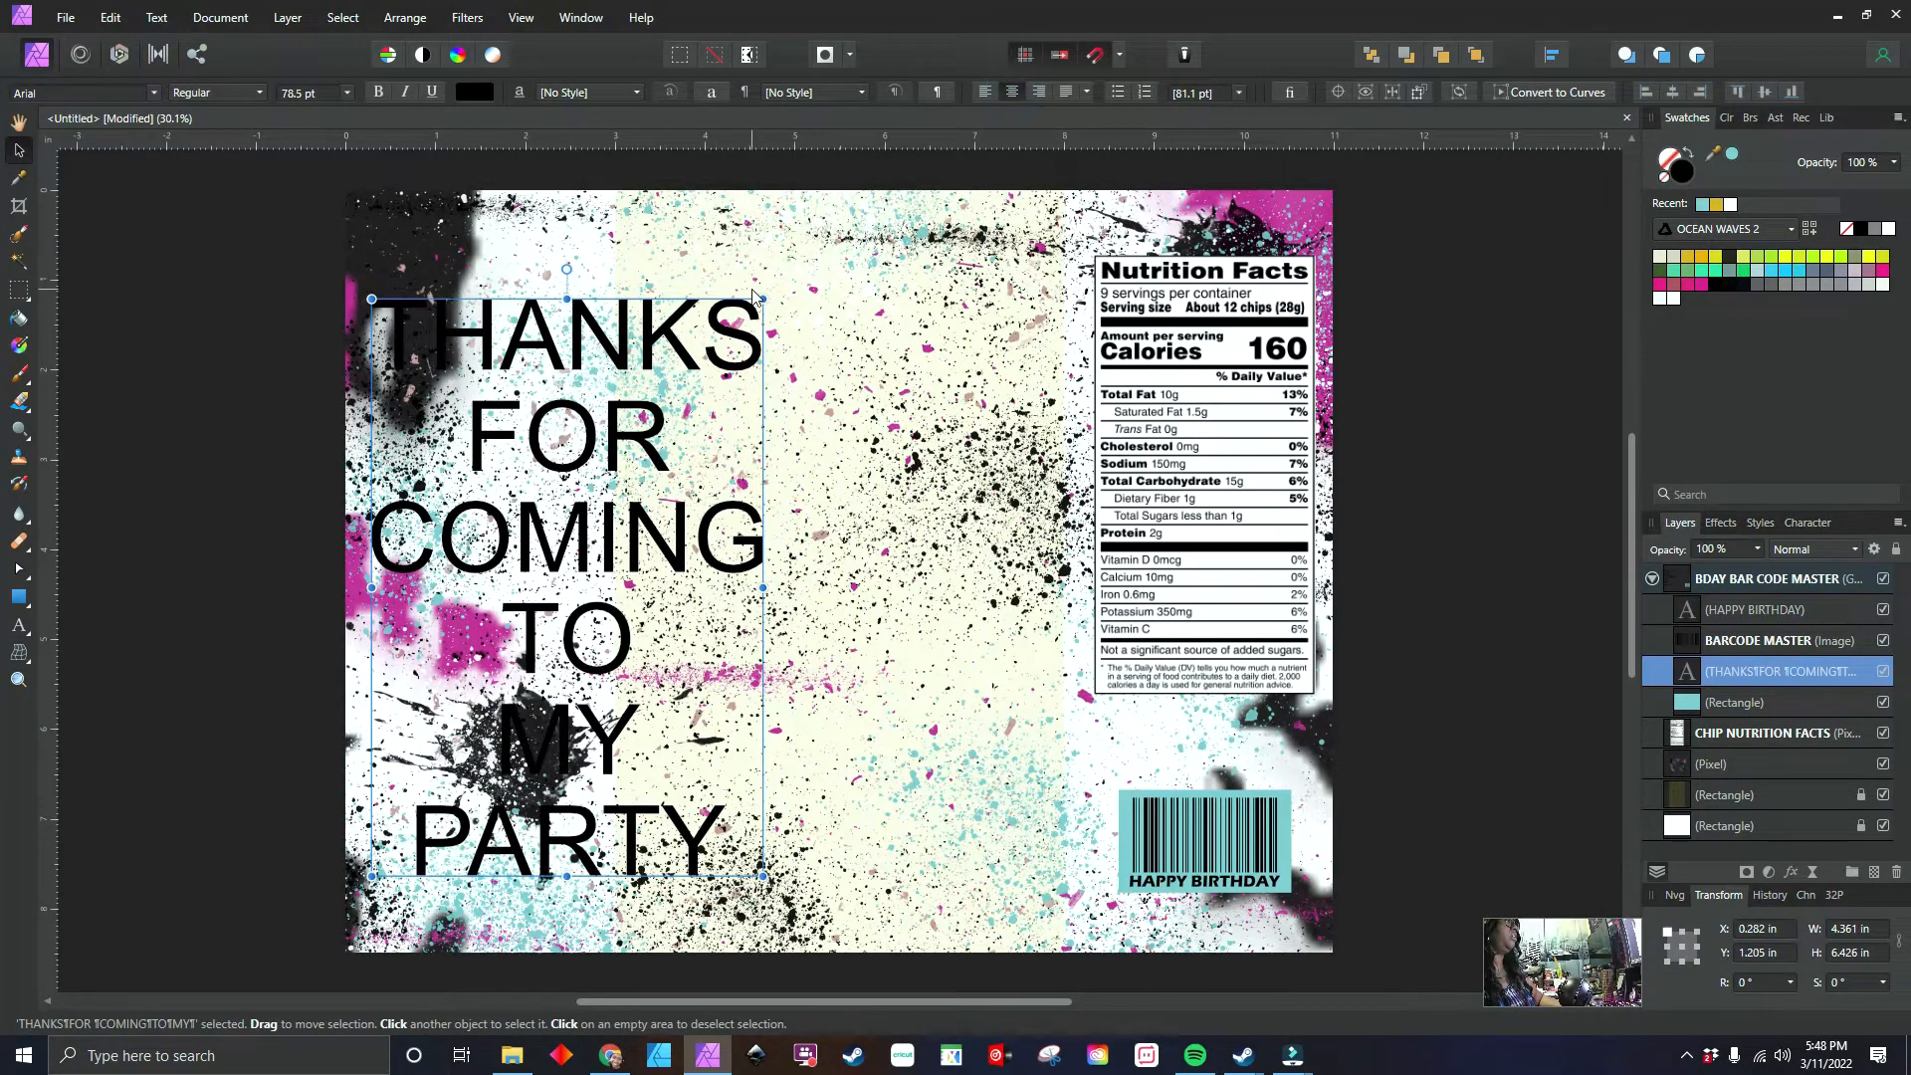
{"action": "left_click_drag", "start_coordinate": [765, 296], "coordinate": [530, 452]}
{"action": "left_click_drag", "start_coordinate": [521, 599], "coordinate": [508, 445]}
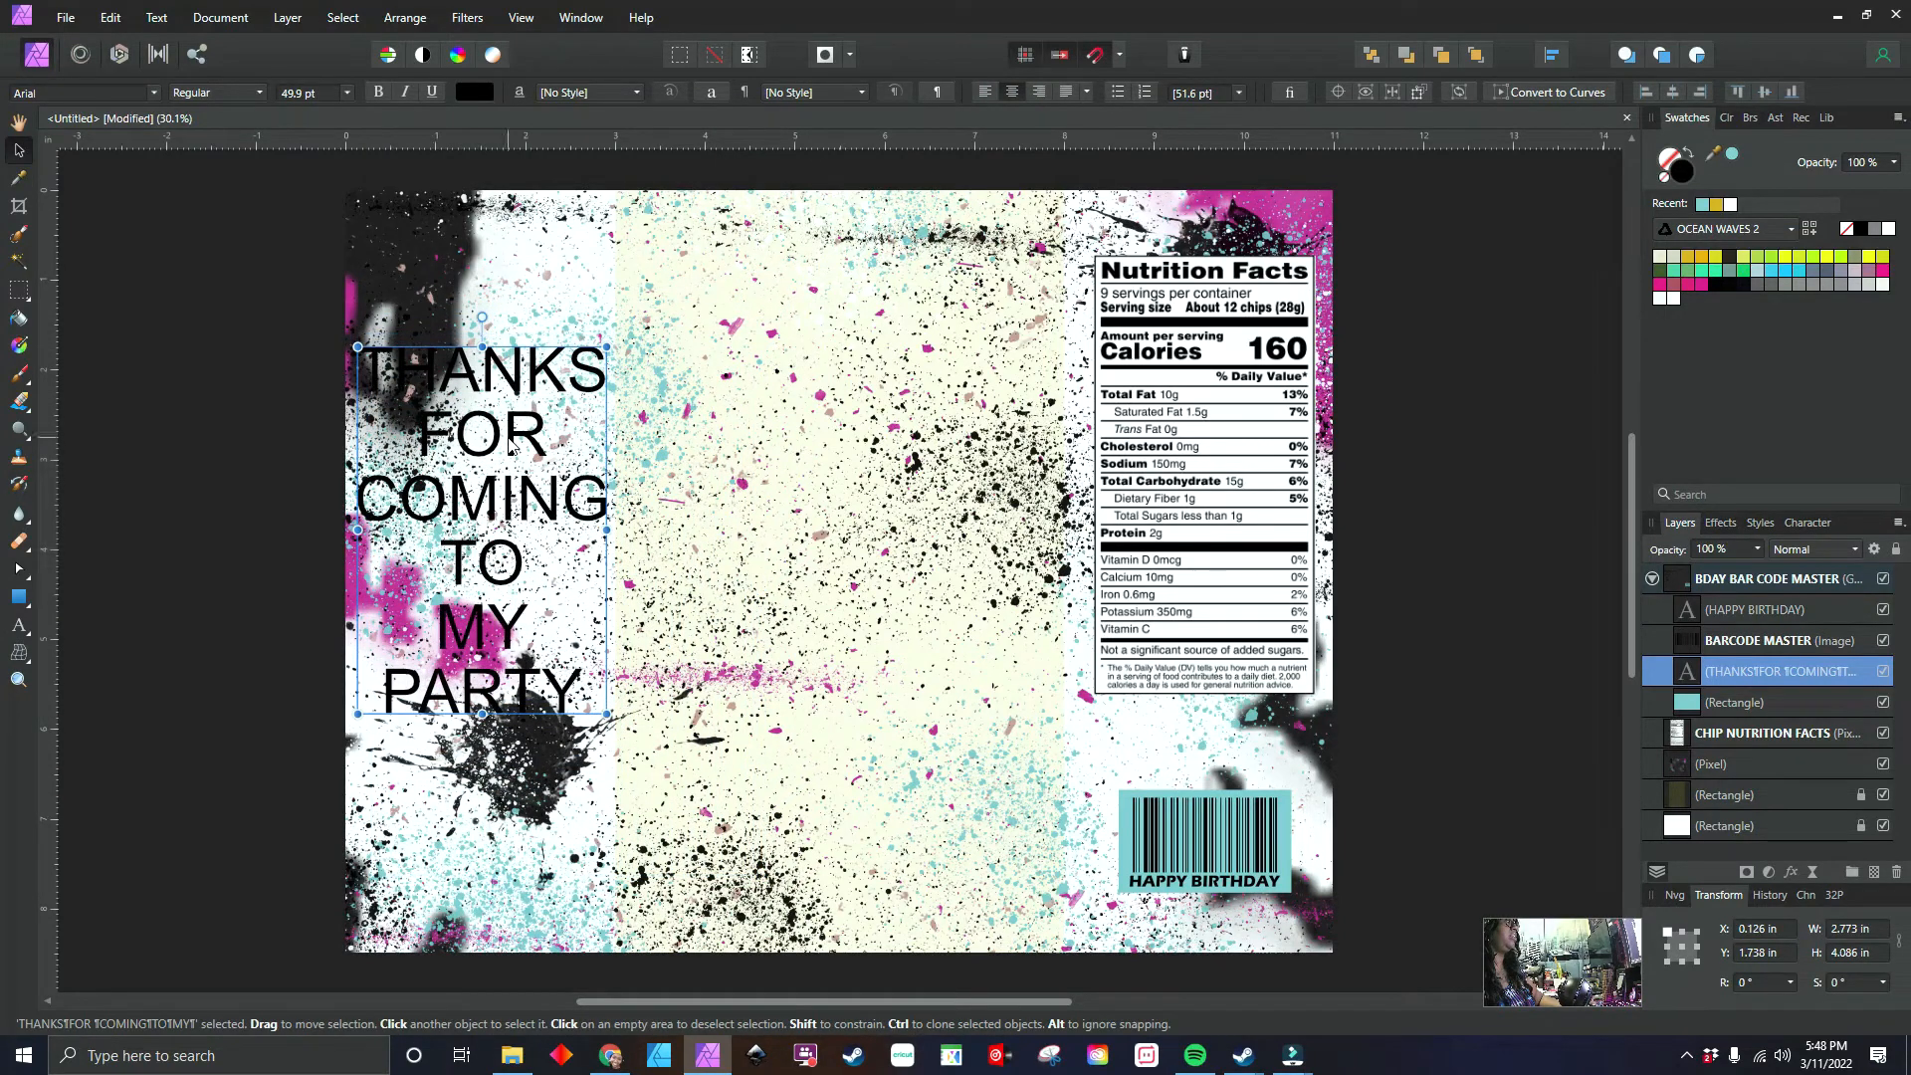
- Set the thank-you text in Eras Bold ITC, reduce it to about 2.75 × 3.59 in and move it higher on the panel
{"action": "left_click", "coordinate": [153, 93]}
{"action": "scroll", "coordinate": [319, 387], "scroll_direction": "down", "scroll_amount": 5}
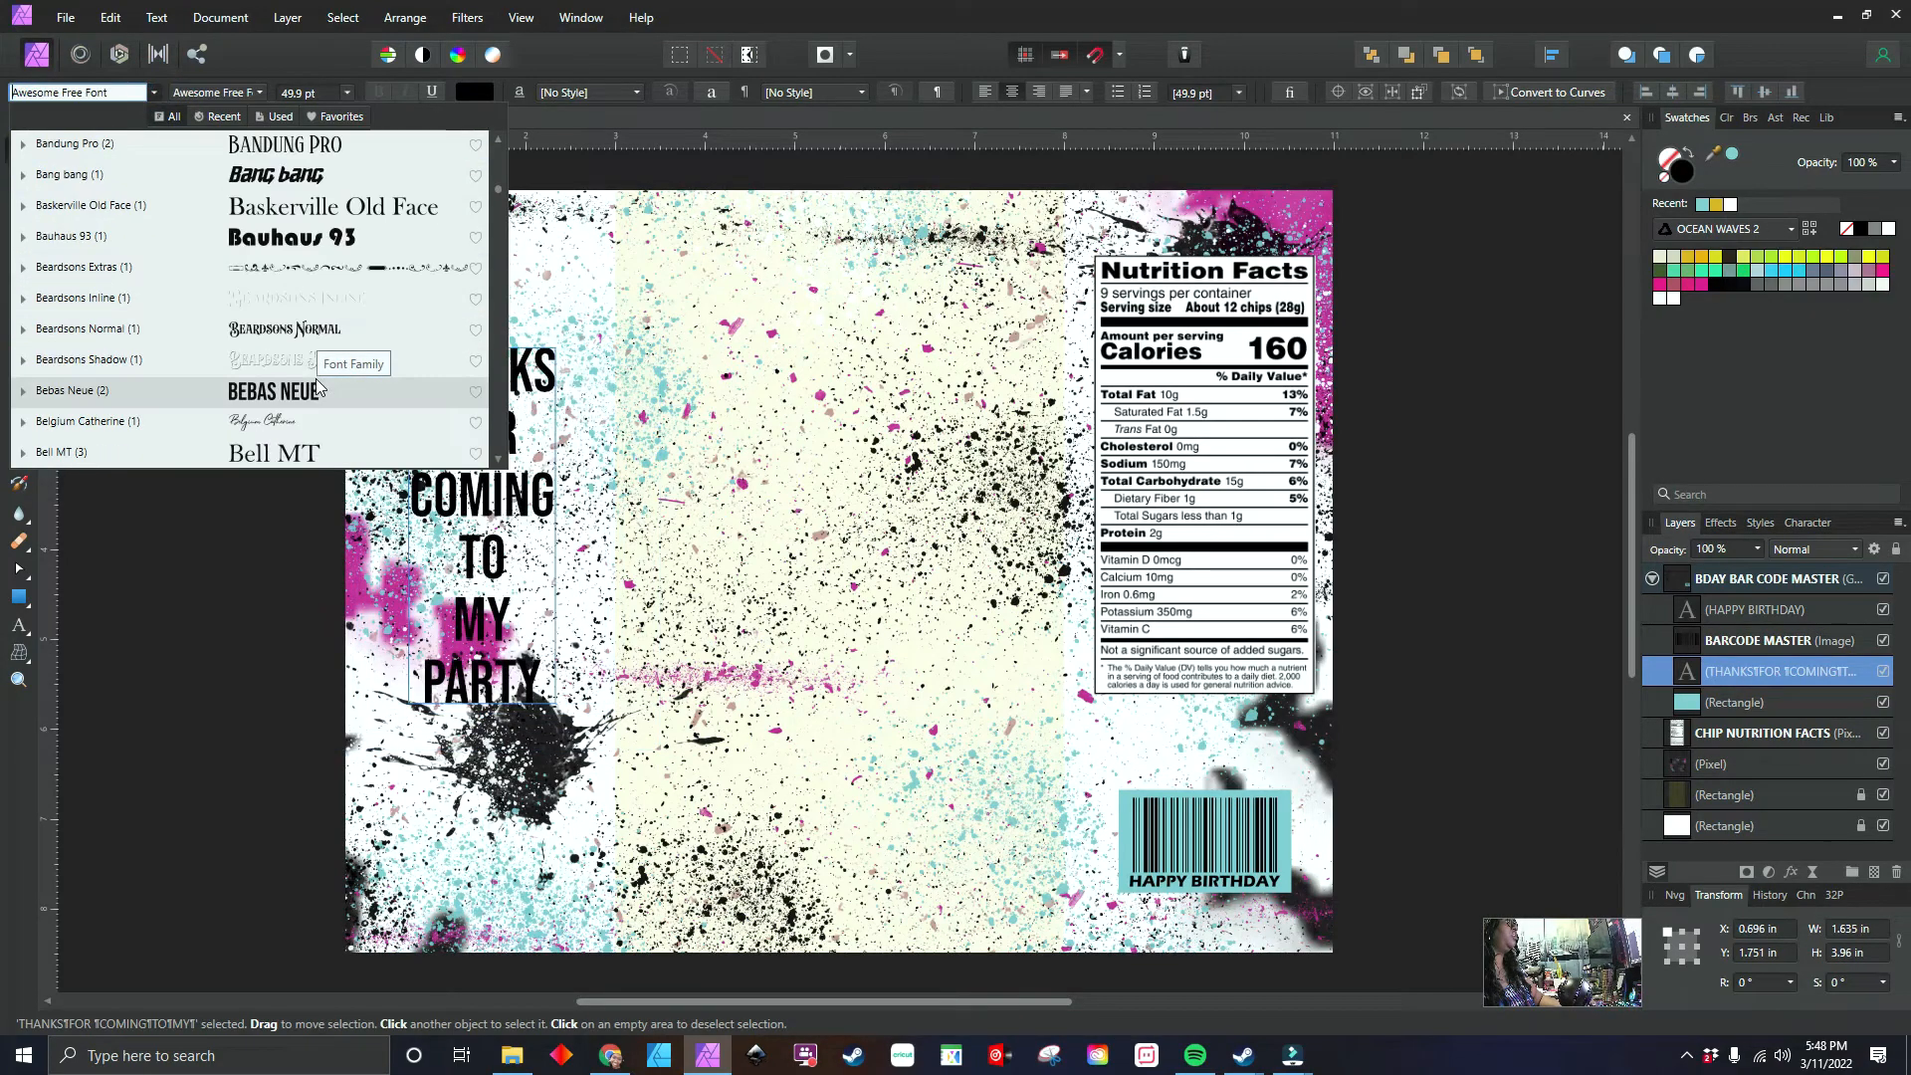
{"action": "scroll", "coordinate": [323, 390], "scroll_direction": "down", "scroll_amount": 10}
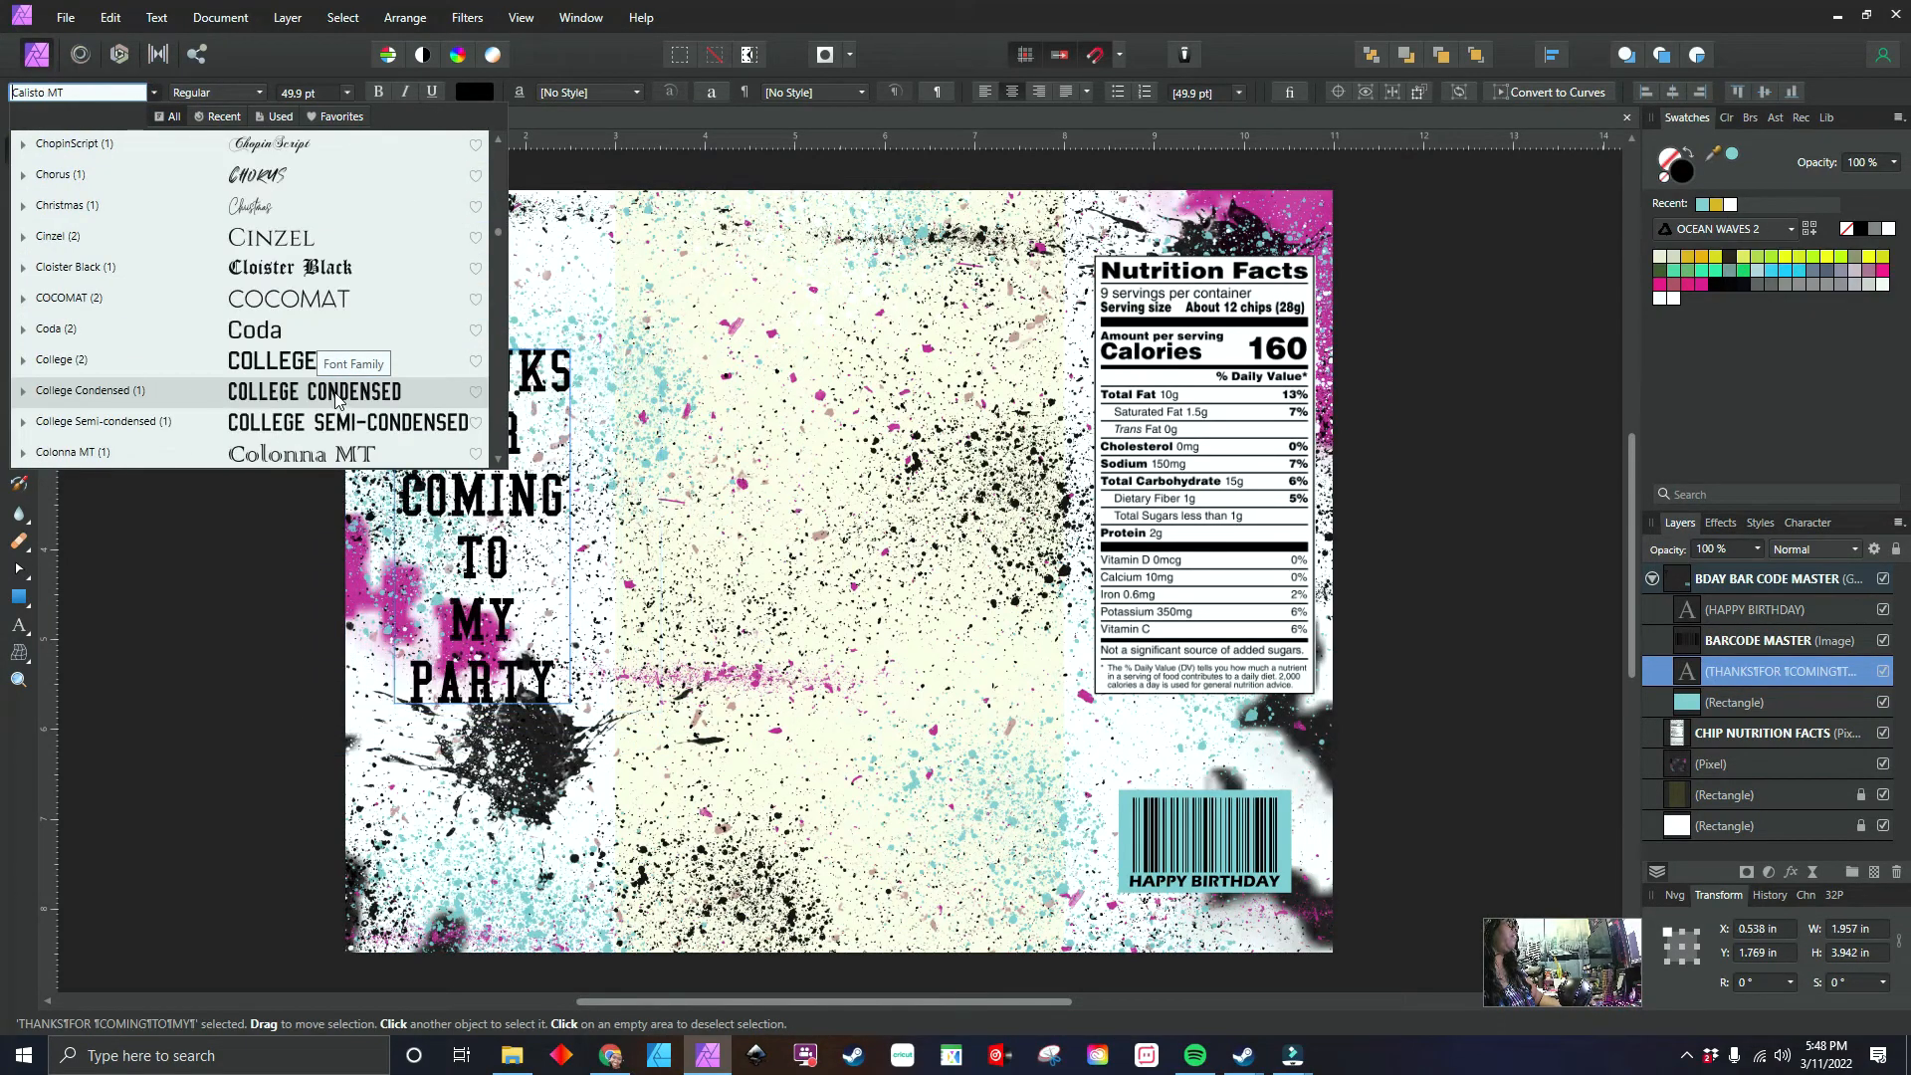
{"action": "scroll", "coordinate": [335, 398], "scroll_direction": "down", "scroll_amount": 10}
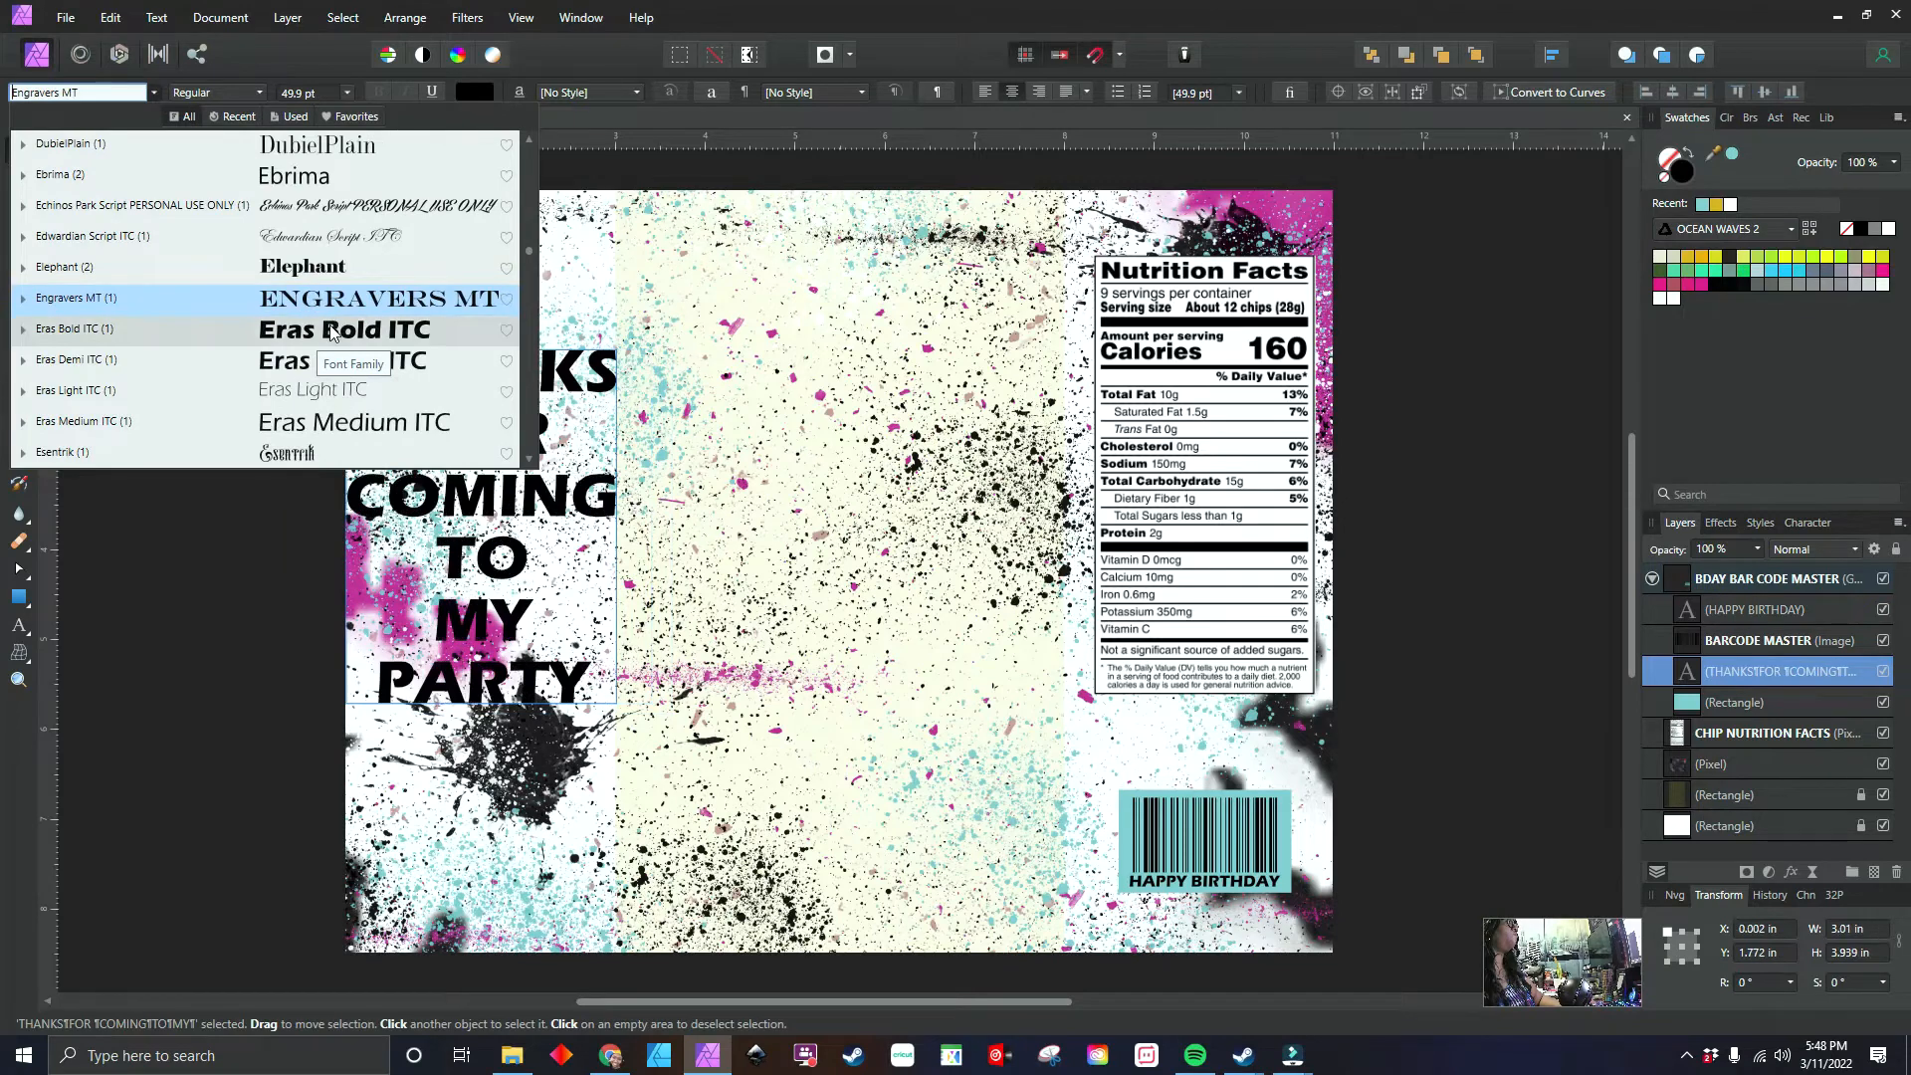
{"action": "left_click", "coordinate": [331, 332]}
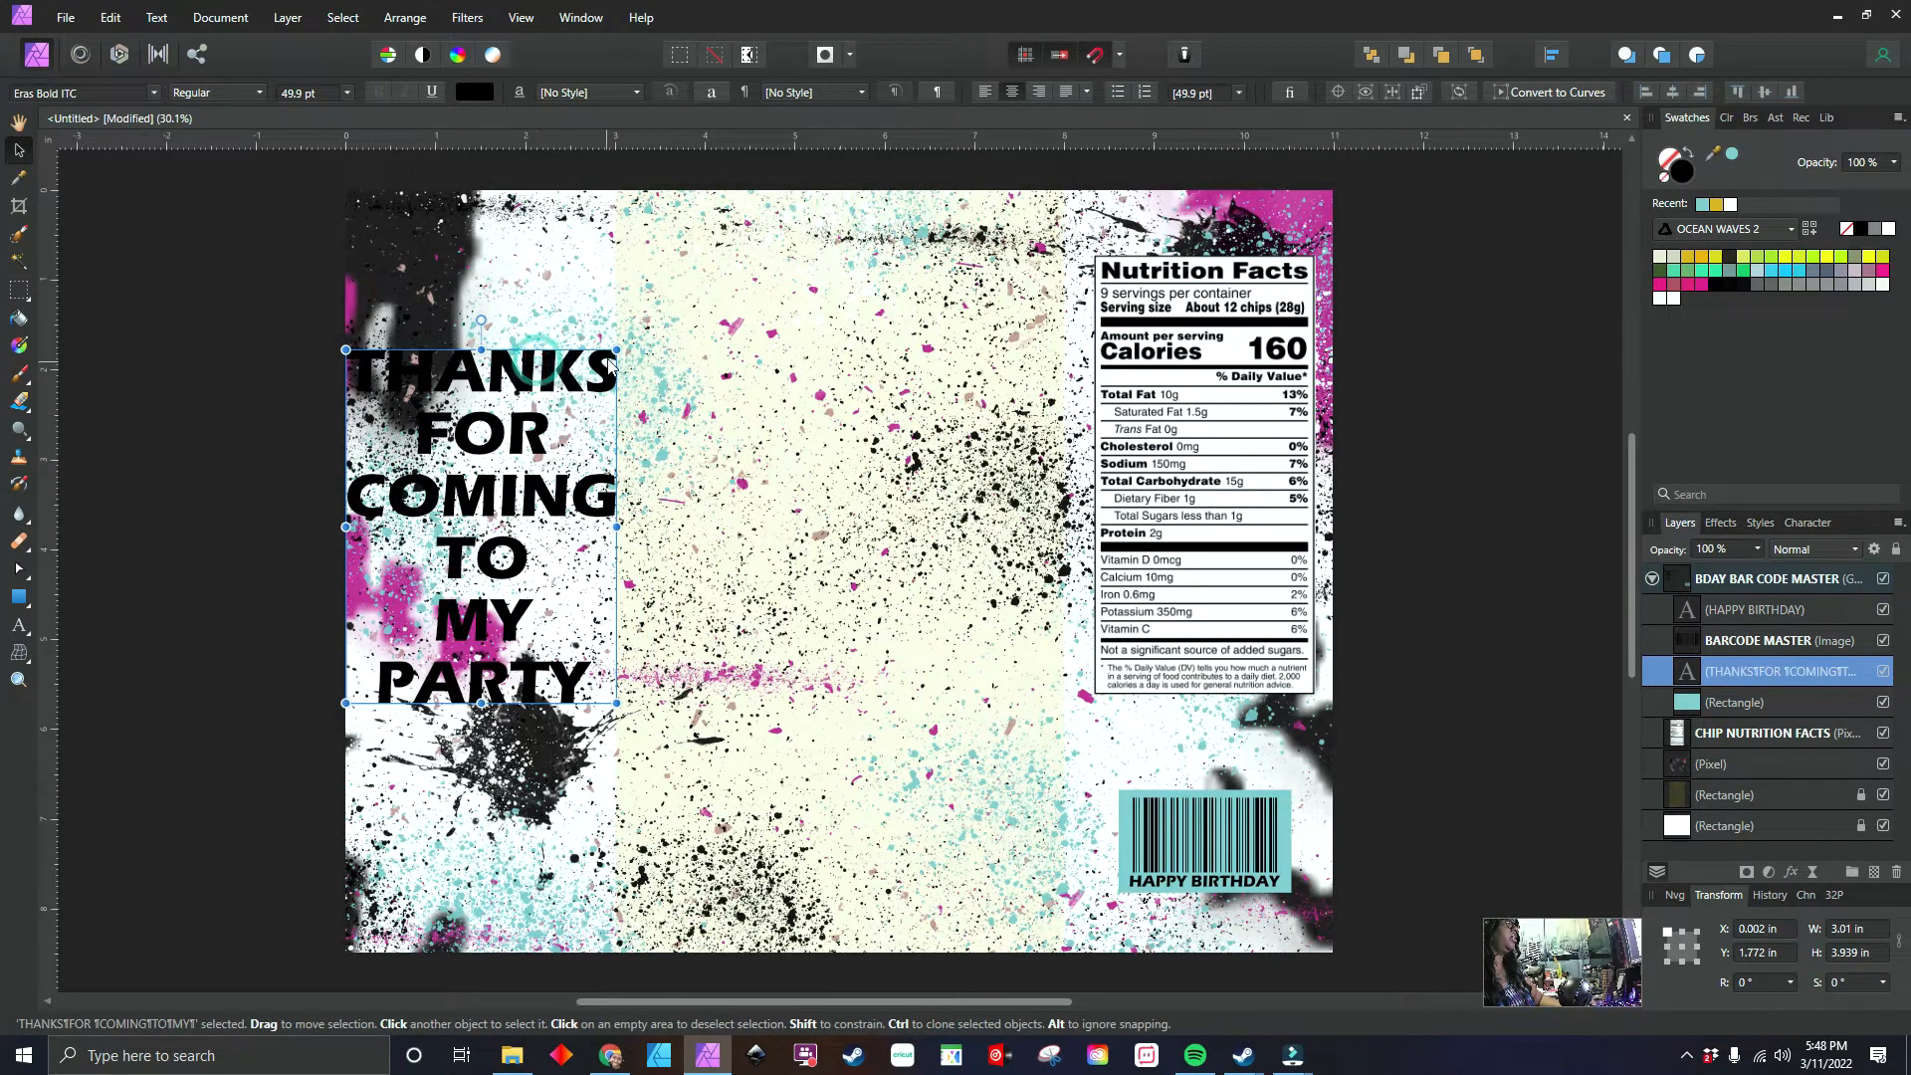
{"action": "left_click_drag", "start_coordinate": [616, 349], "coordinate": [533, 316]}
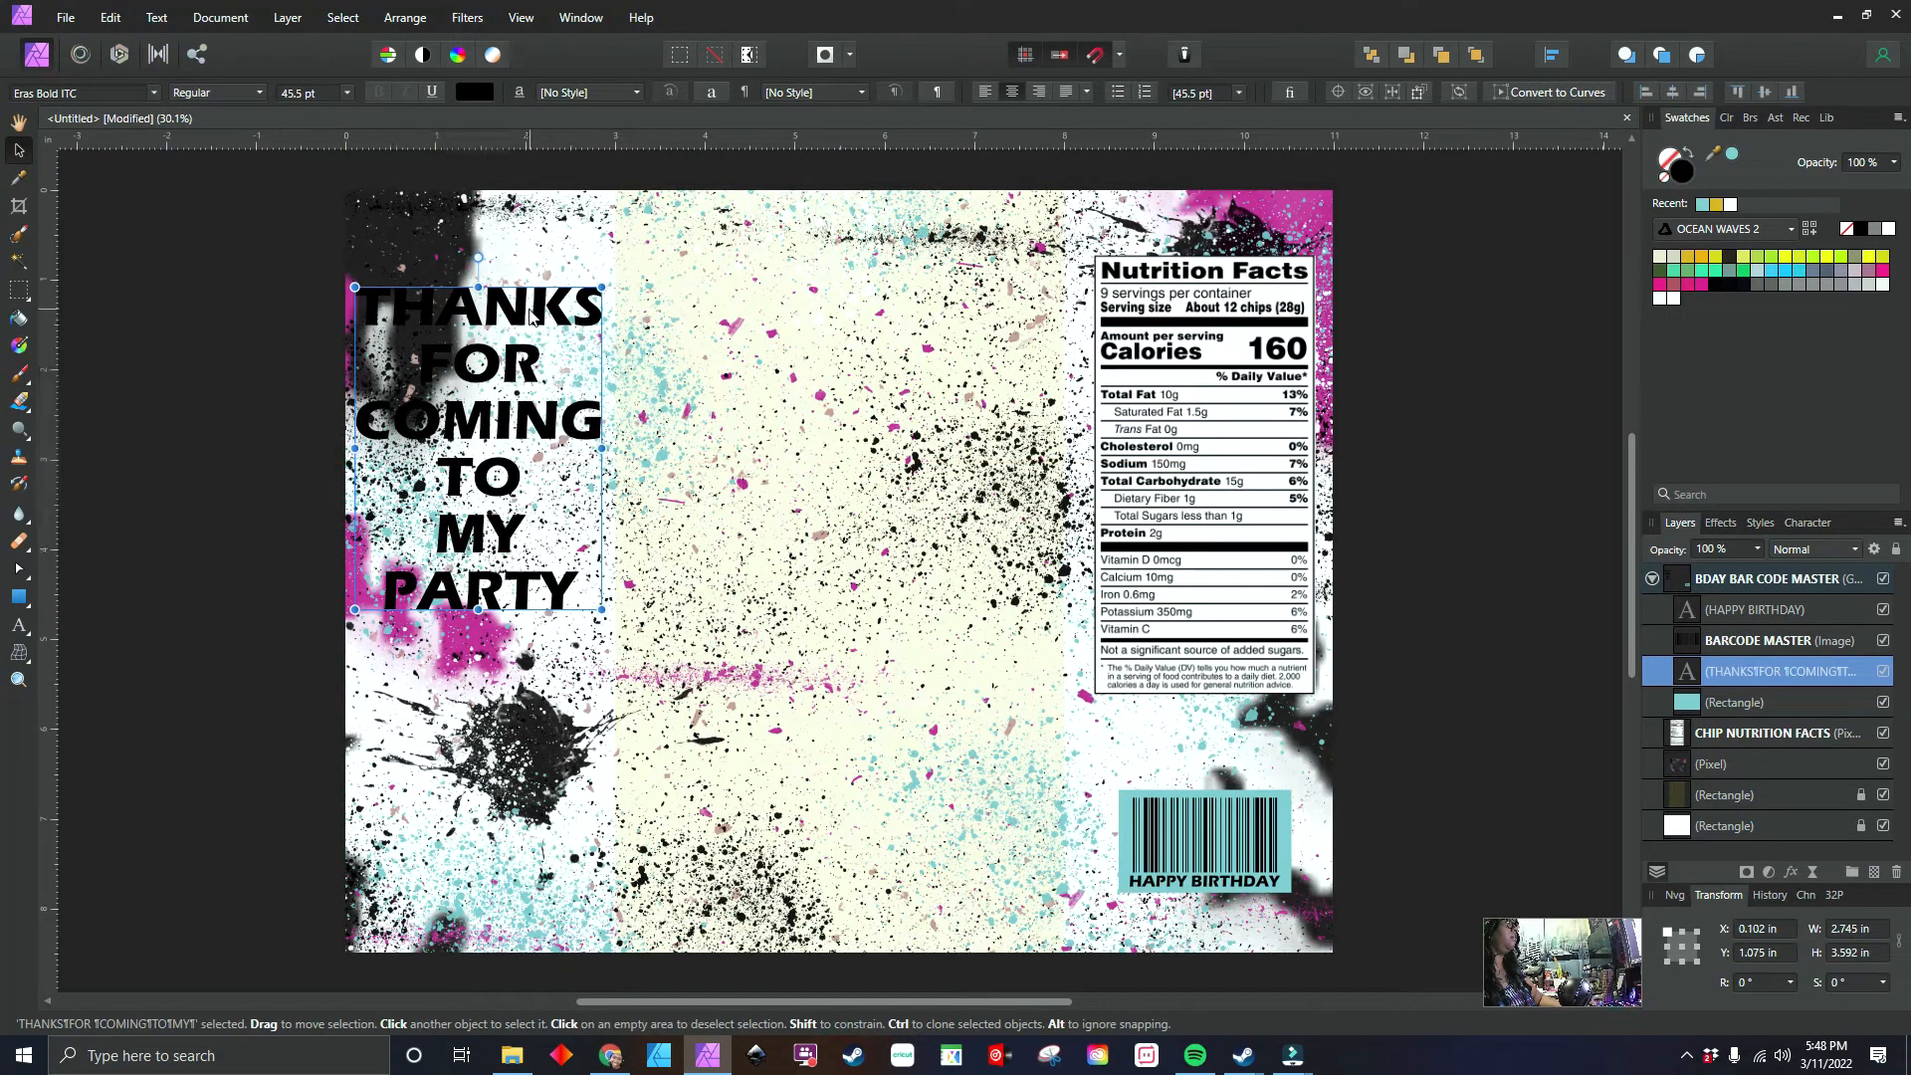
- Spread the lines of the thank-you text down the panel with a leading override of 86.5 pt
{"action": "left_click", "coordinate": [1807, 522]}
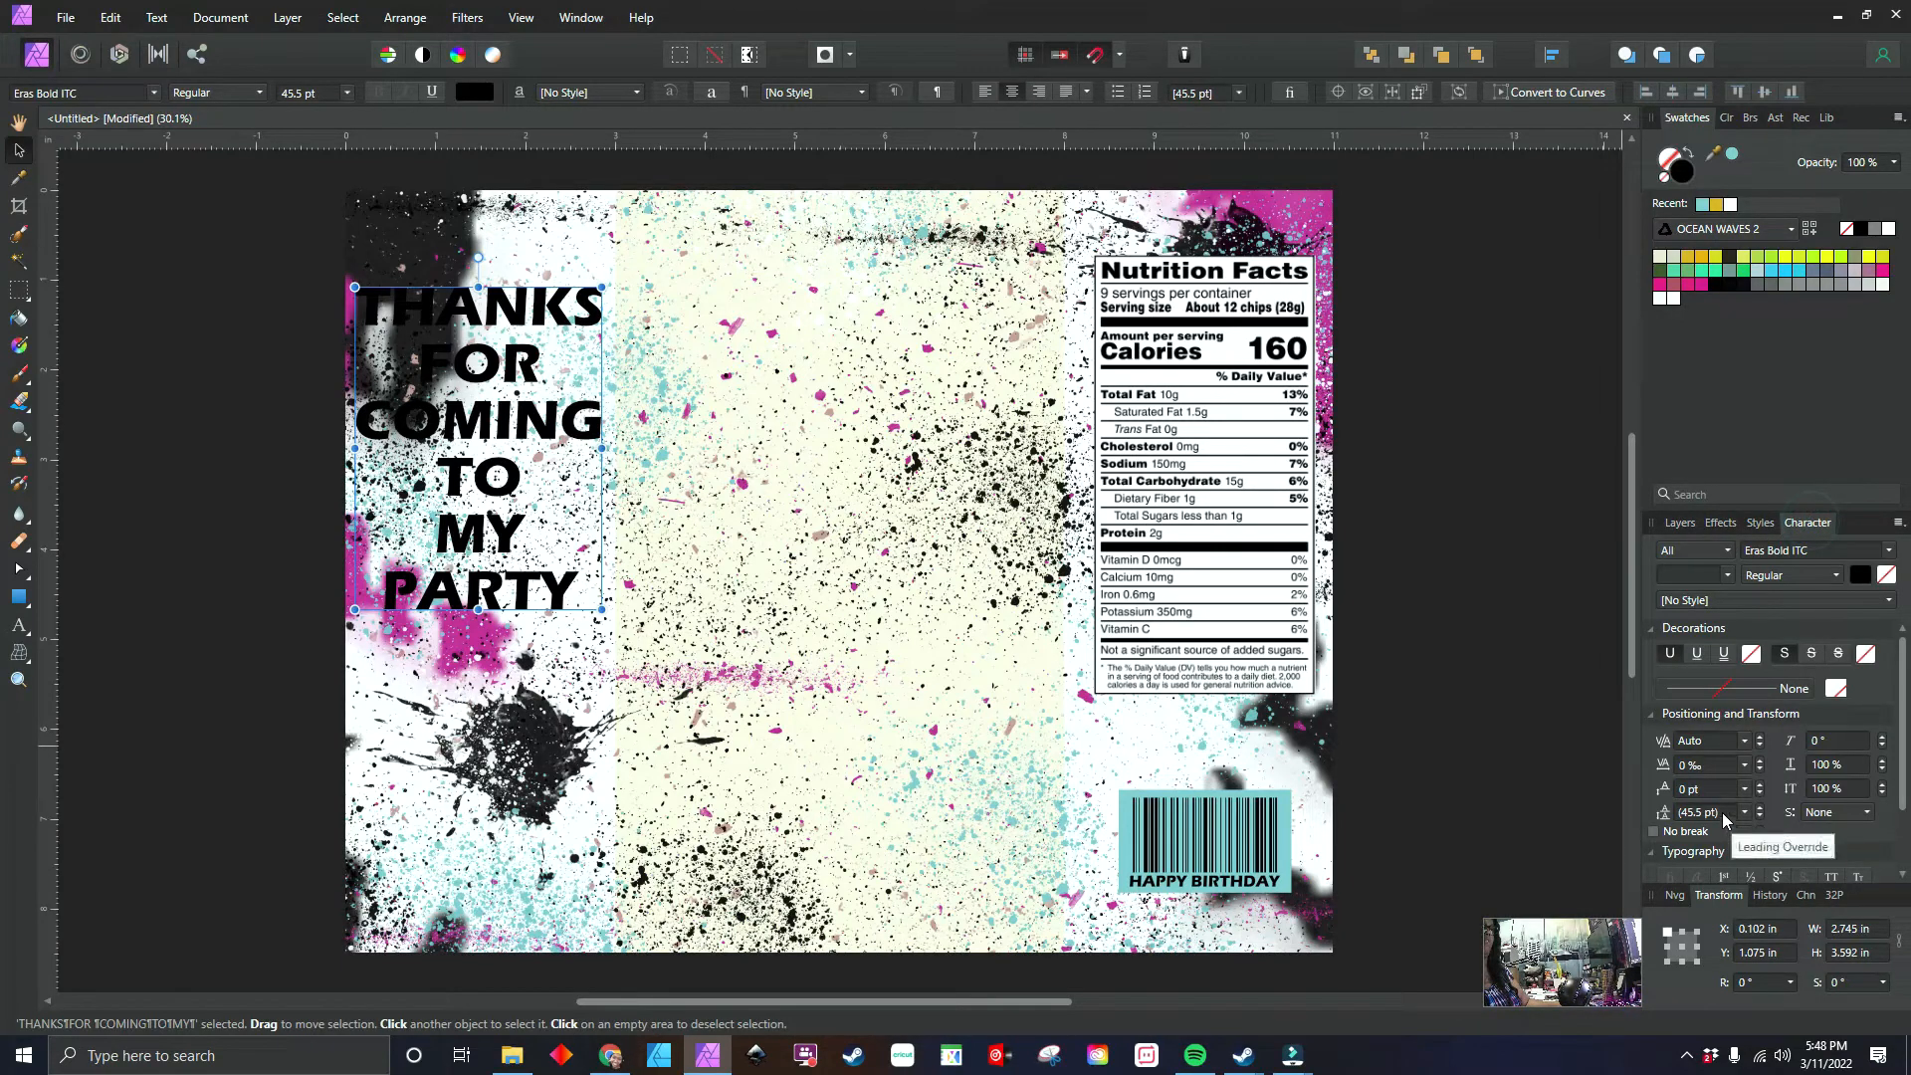
{"action": "left_click", "coordinate": [1760, 807]}
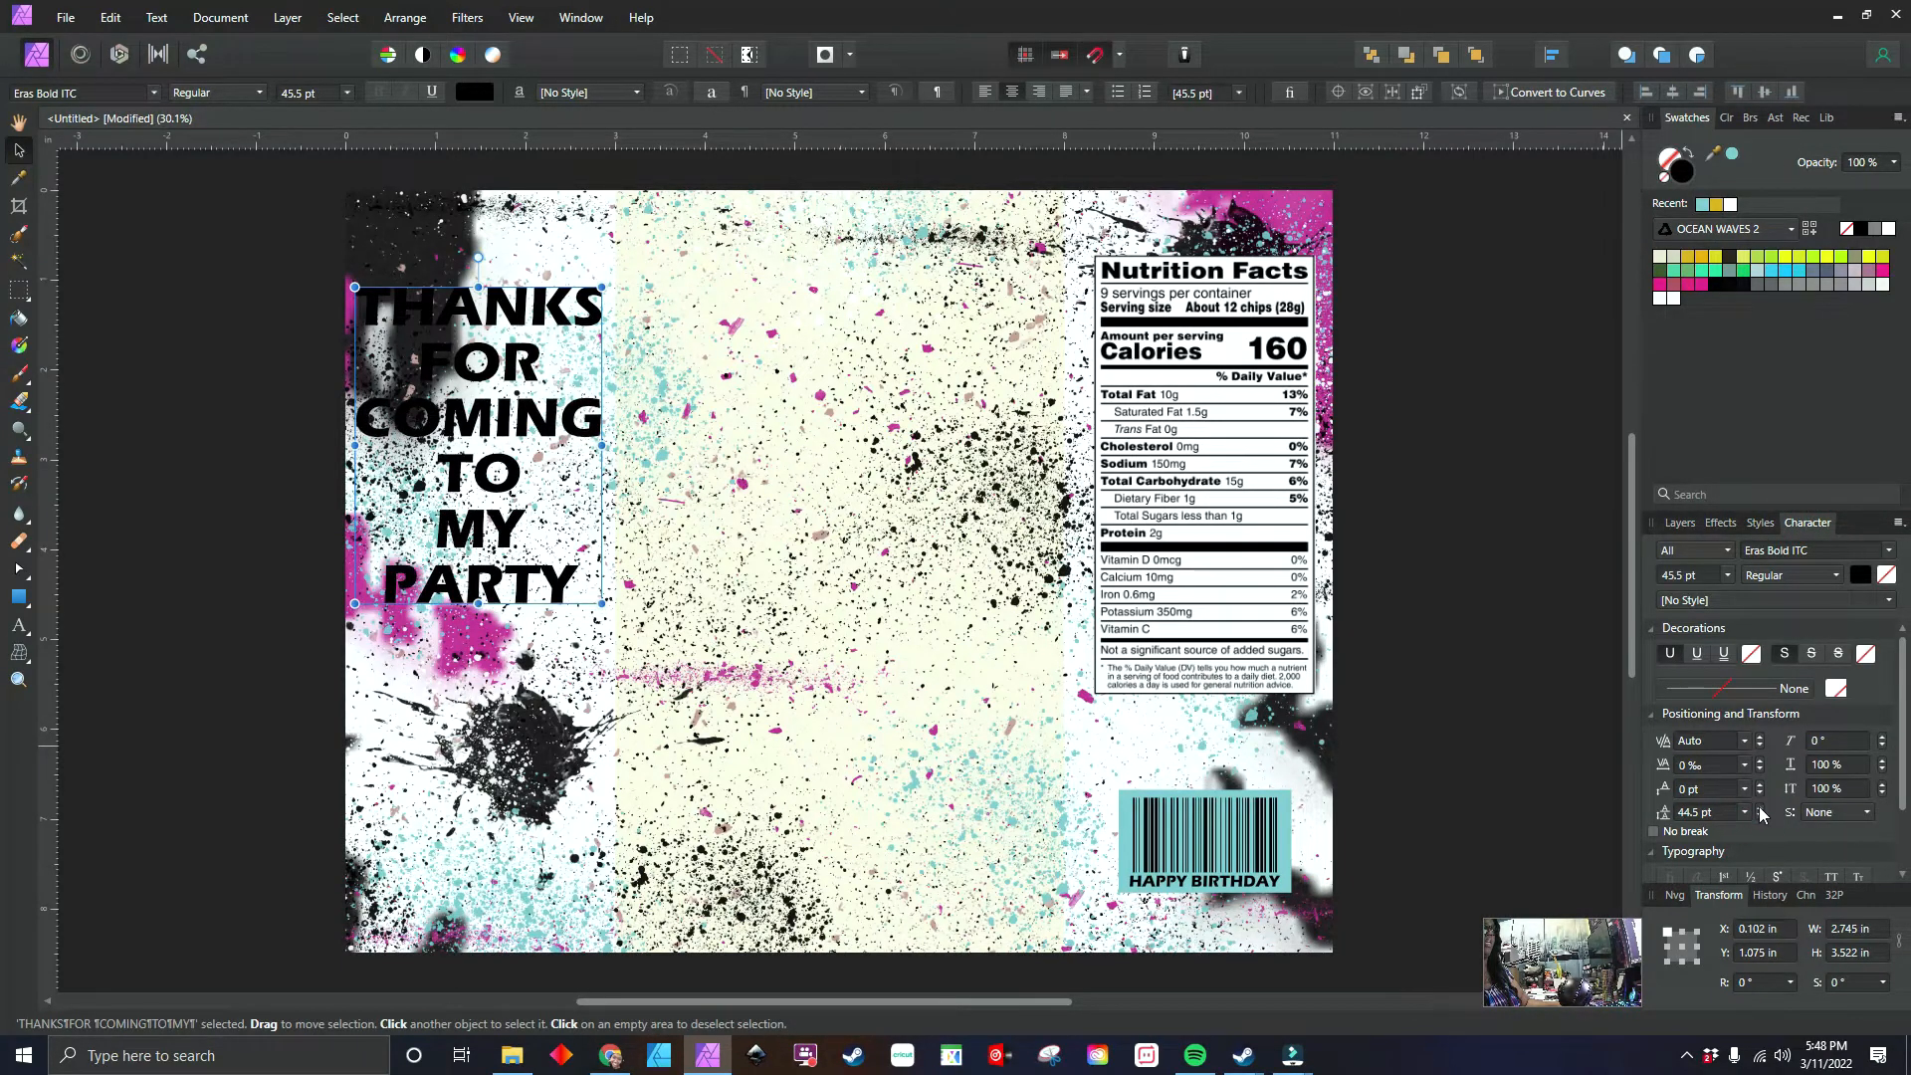
{"action": "left_click", "coordinate": [1760, 816]}
{"action": "left_click_drag", "start_coordinate": [1760, 812], "coordinate": [1761, 814]}
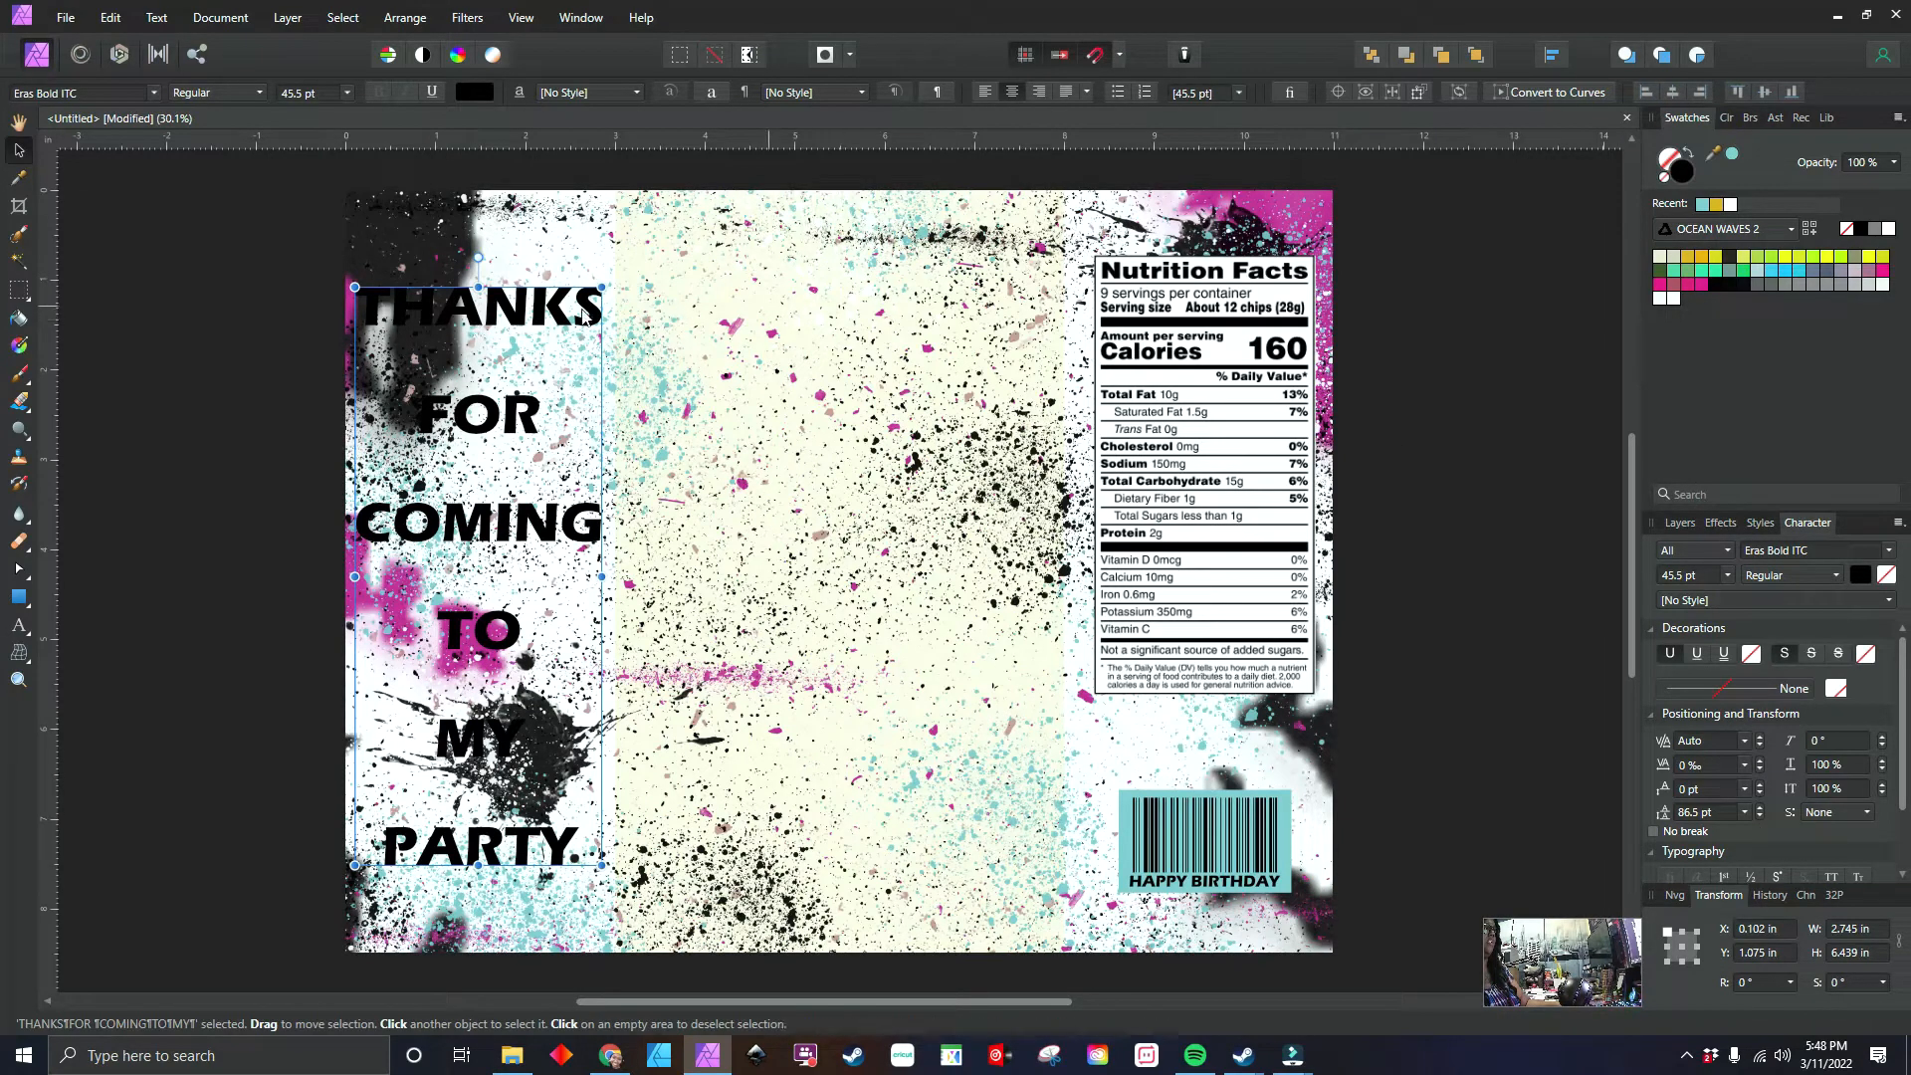
- Fill the thank-you text with the sampled turquoise and give it a black outline effect with a 5.5 px radius
{"action": "left_click", "coordinate": [1734, 157]}
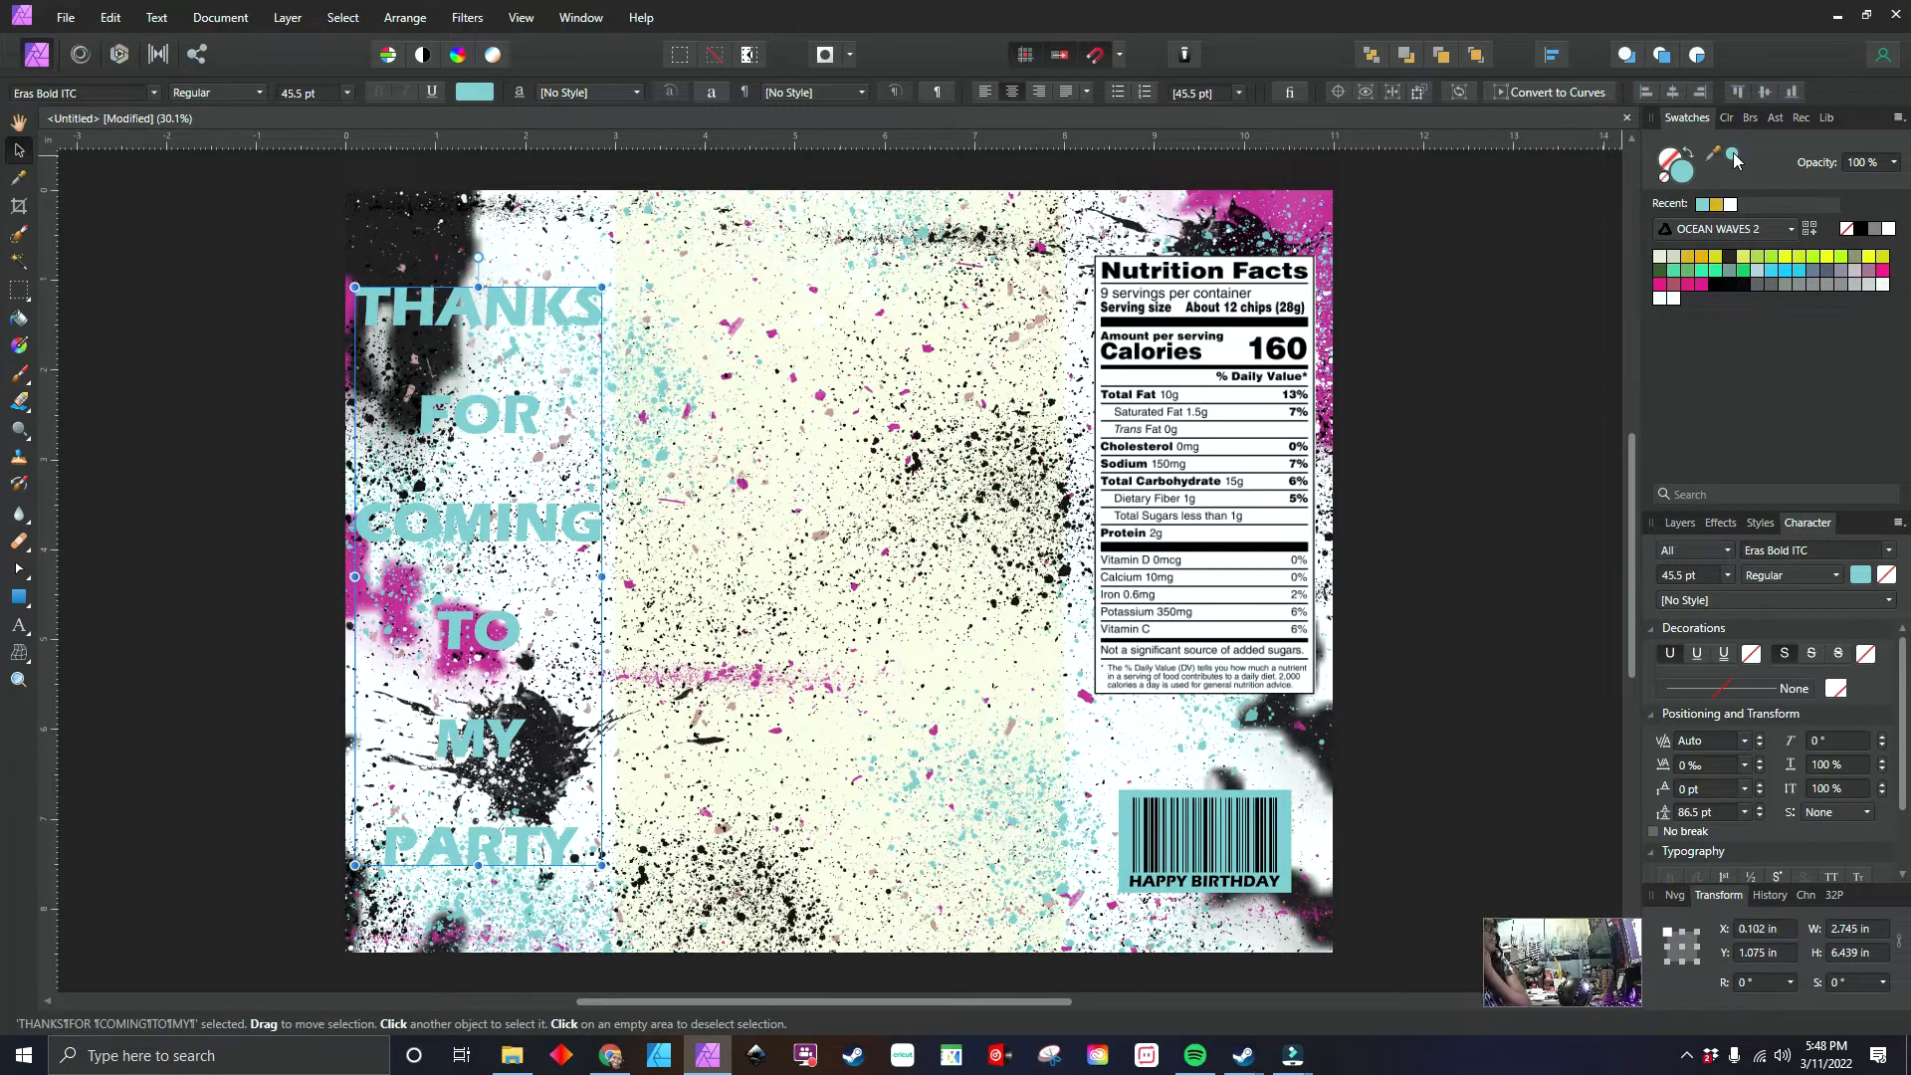
{"action": "left_click", "coordinate": [1717, 524]}
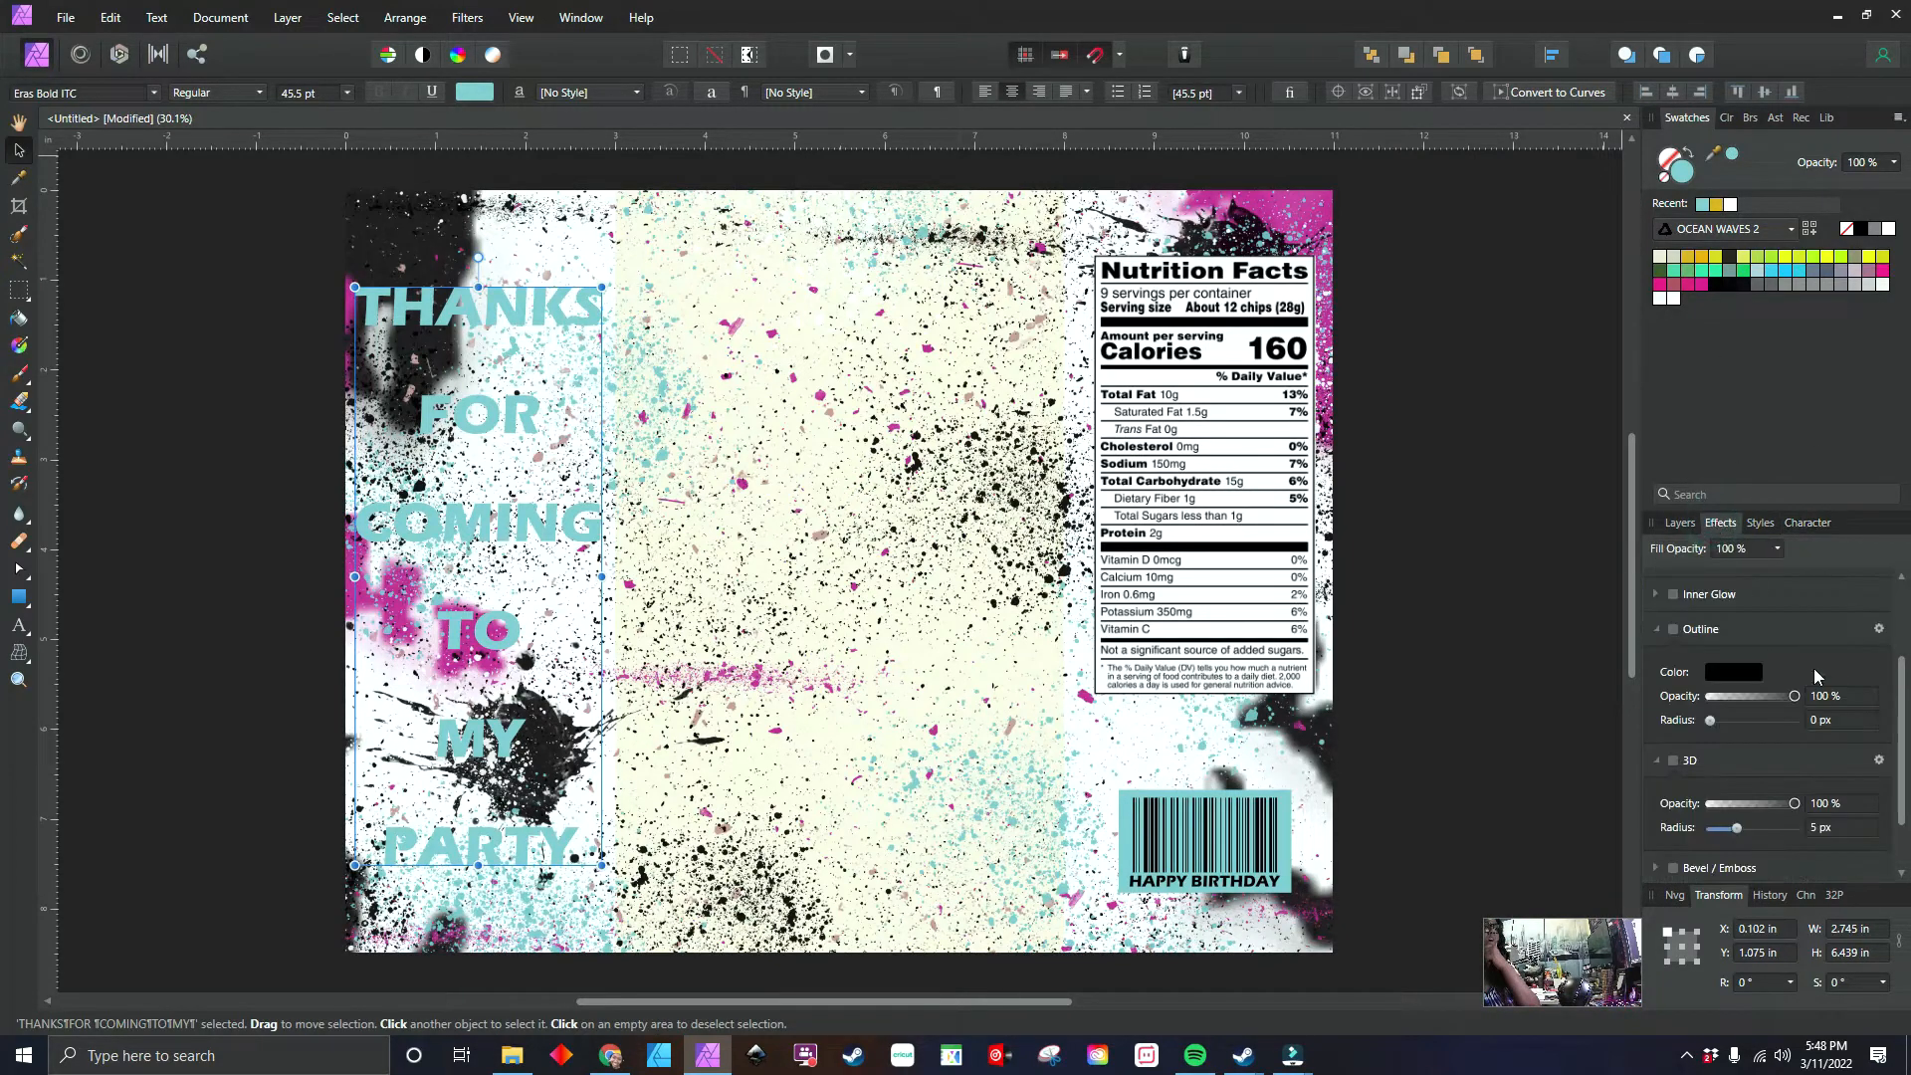
{"action": "left_click_drag", "start_coordinate": [1712, 721], "coordinate": [1734, 721]}
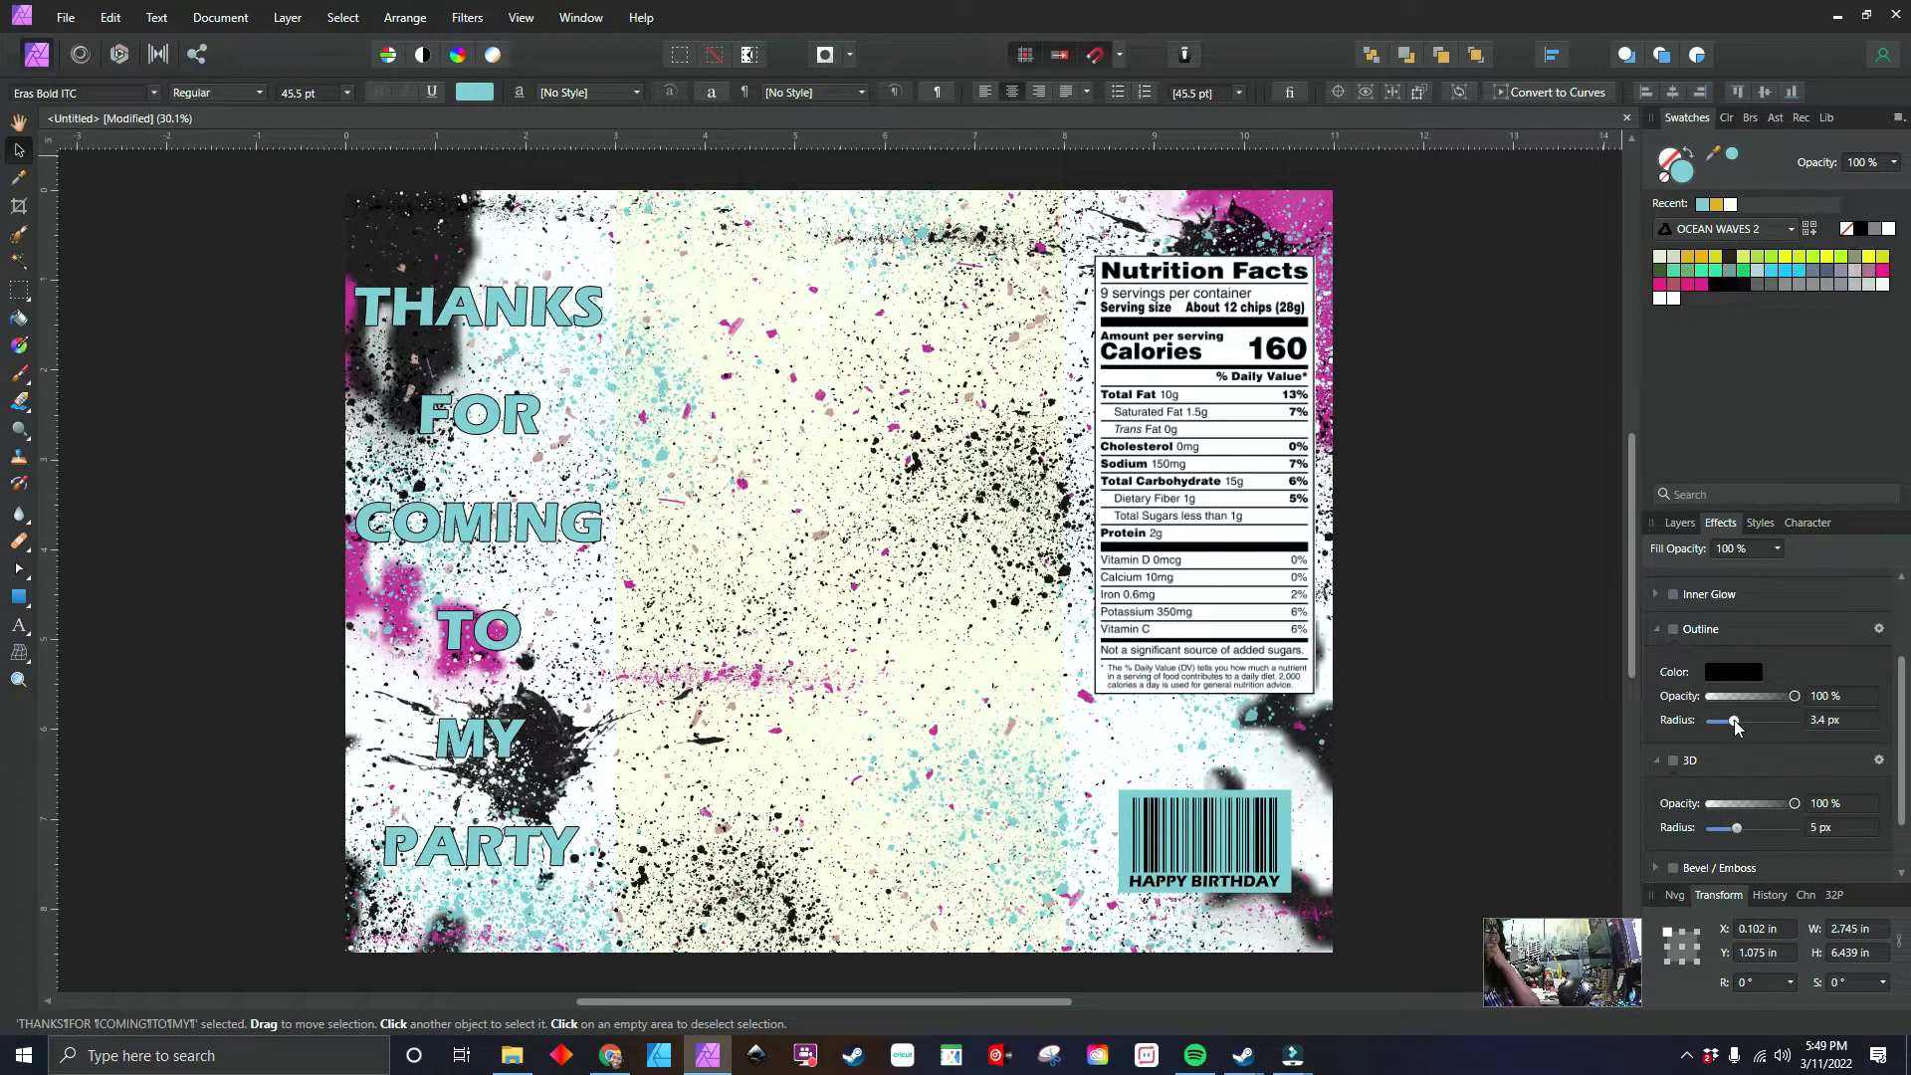
{"action": "left_click_drag", "start_coordinate": [1735, 722], "coordinate": [1738, 722]}
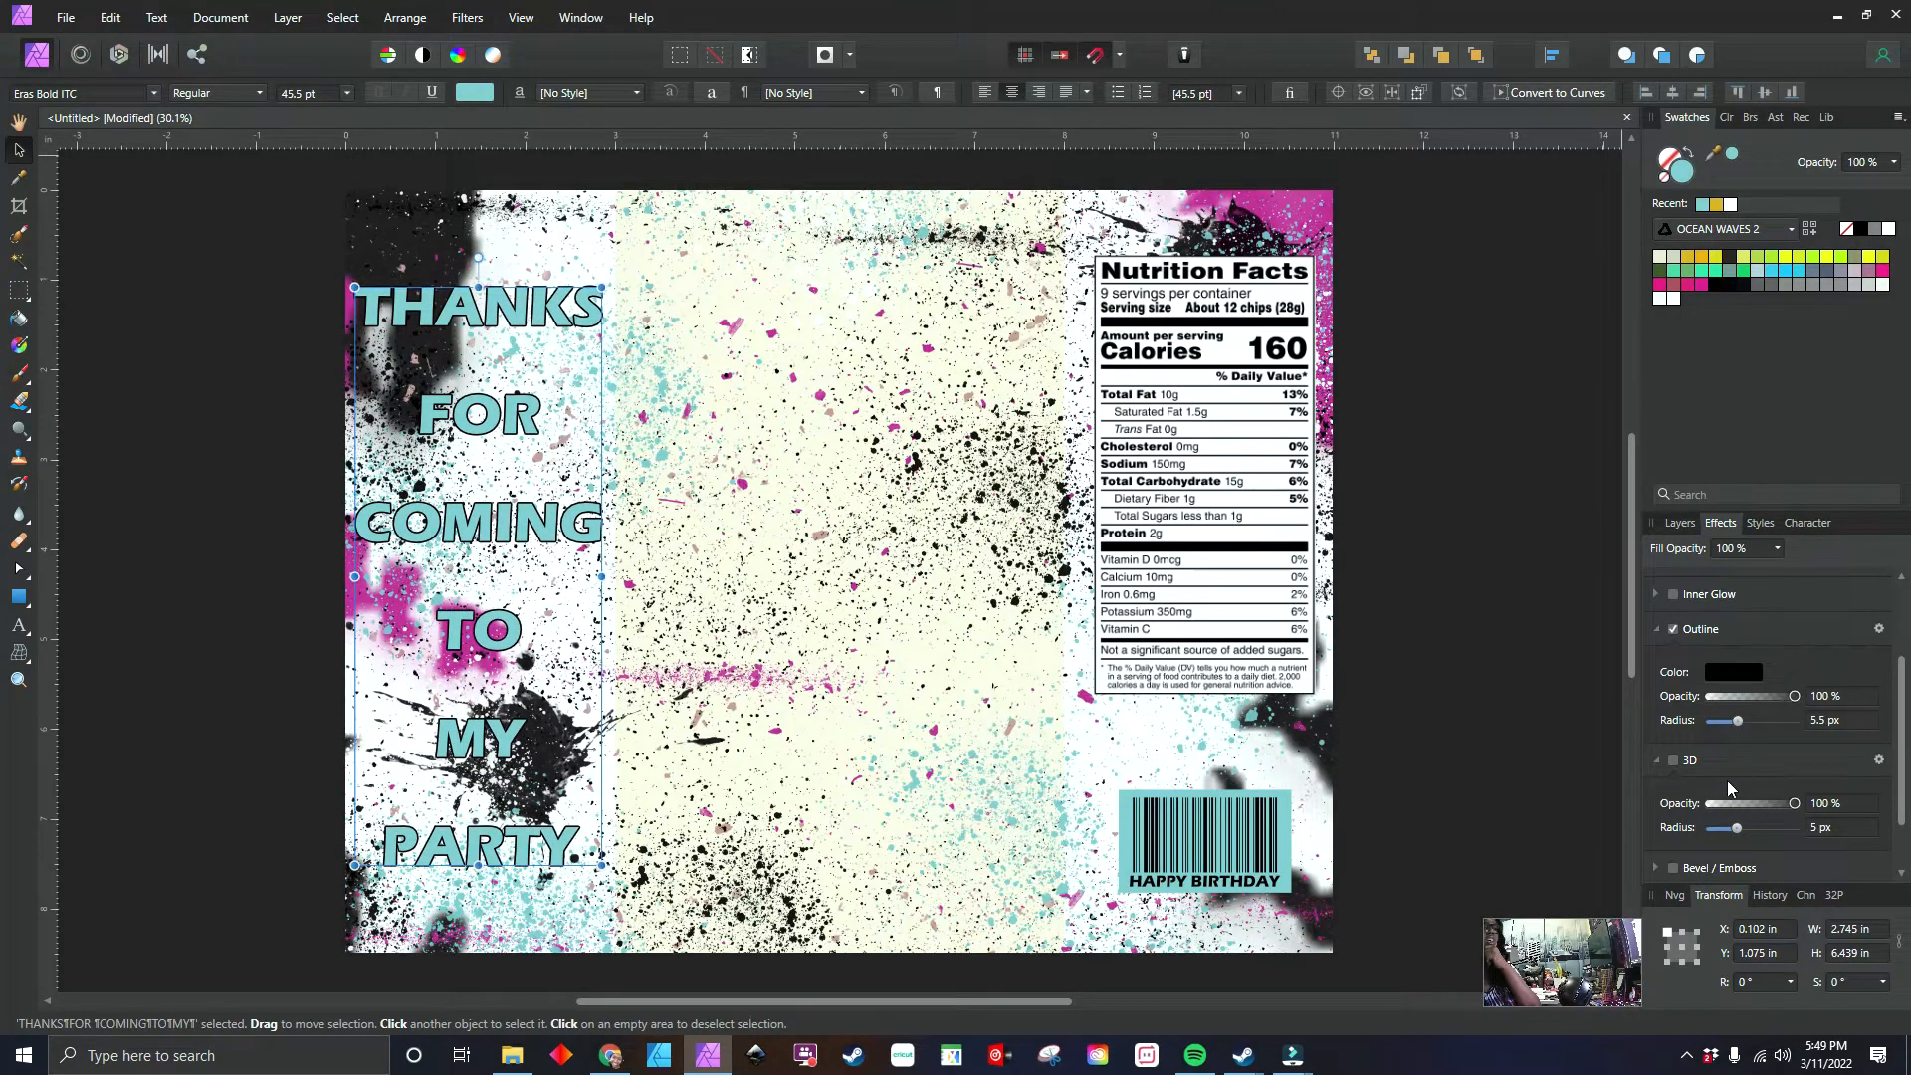
- Apply a 3D effect with a 9.1 px radius to the thank-you text and enable its Bevel/Emboss effect
{"action": "scroll", "coordinate": [1726, 776], "scroll_direction": "down", "scroll_amount": 1}
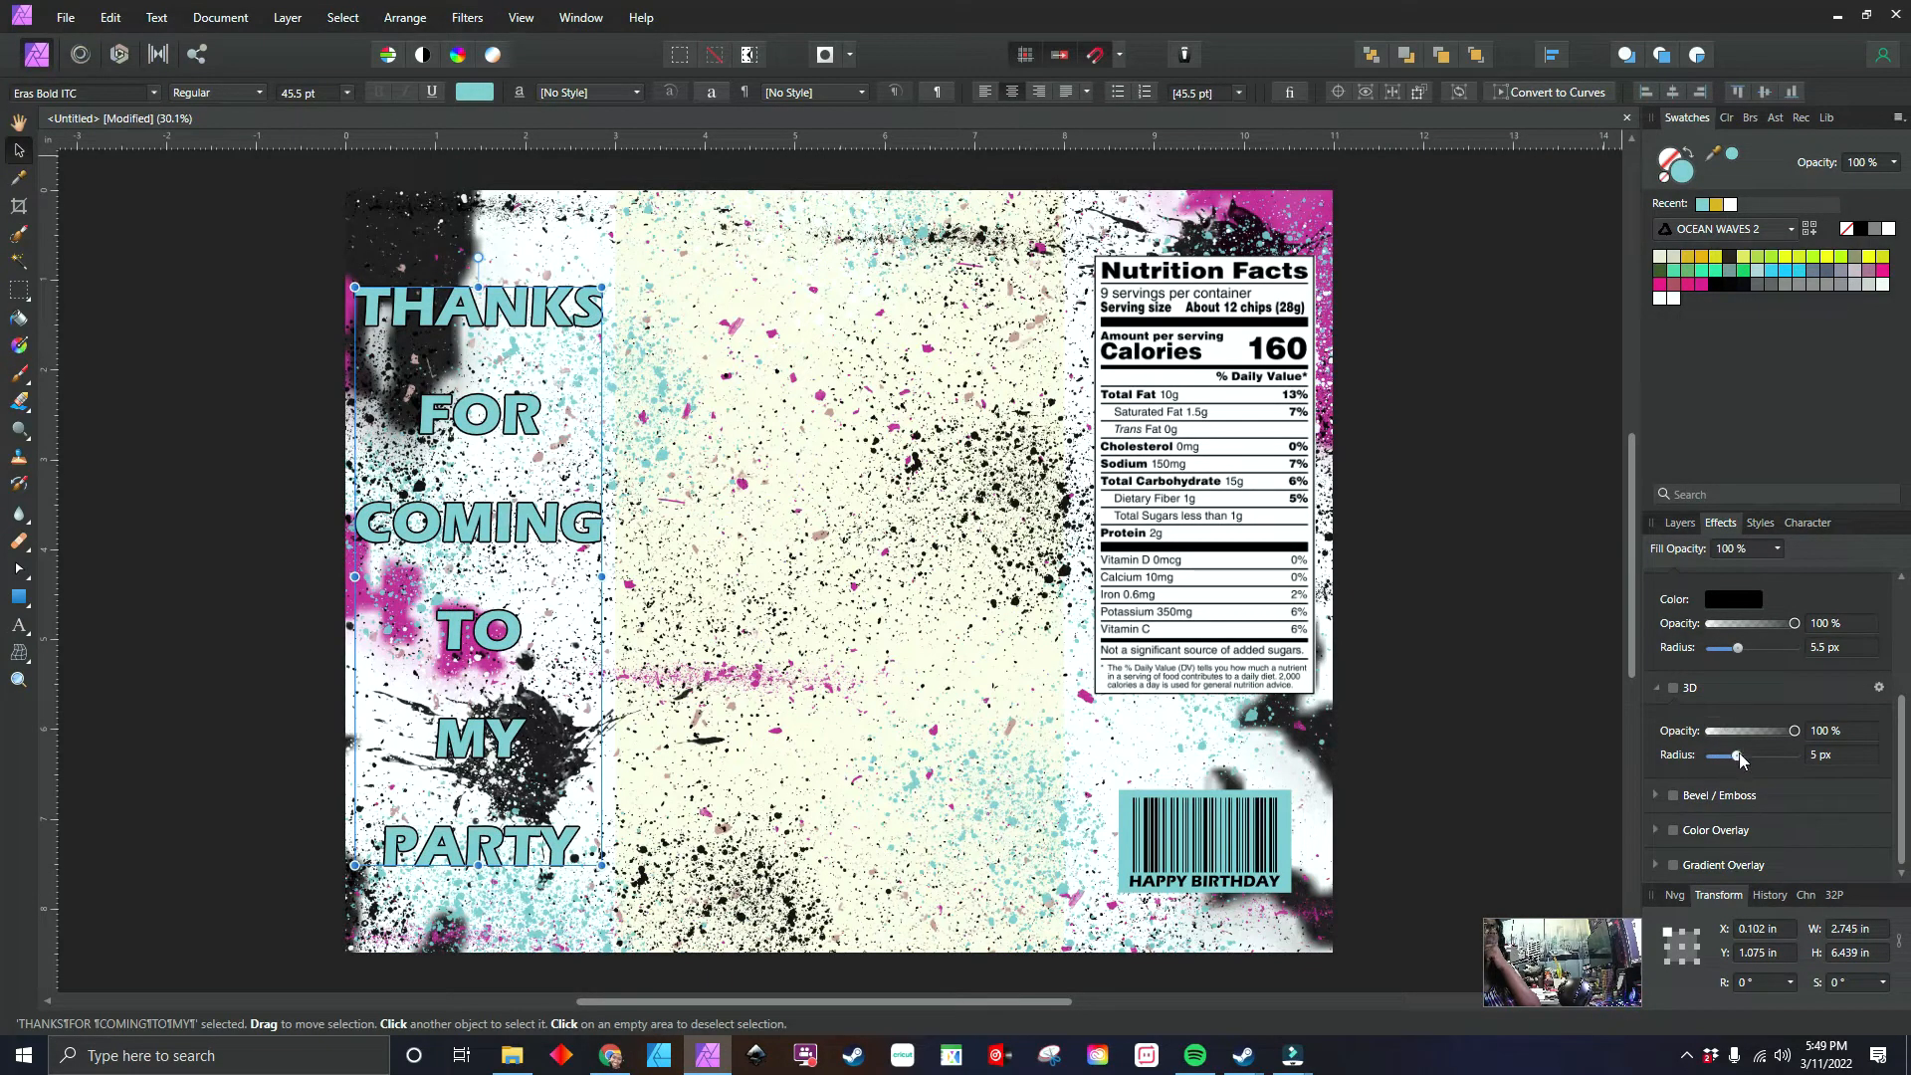
{"action": "left_click_drag", "start_coordinate": [1737, 758], "coordinate": [1745, 754]}
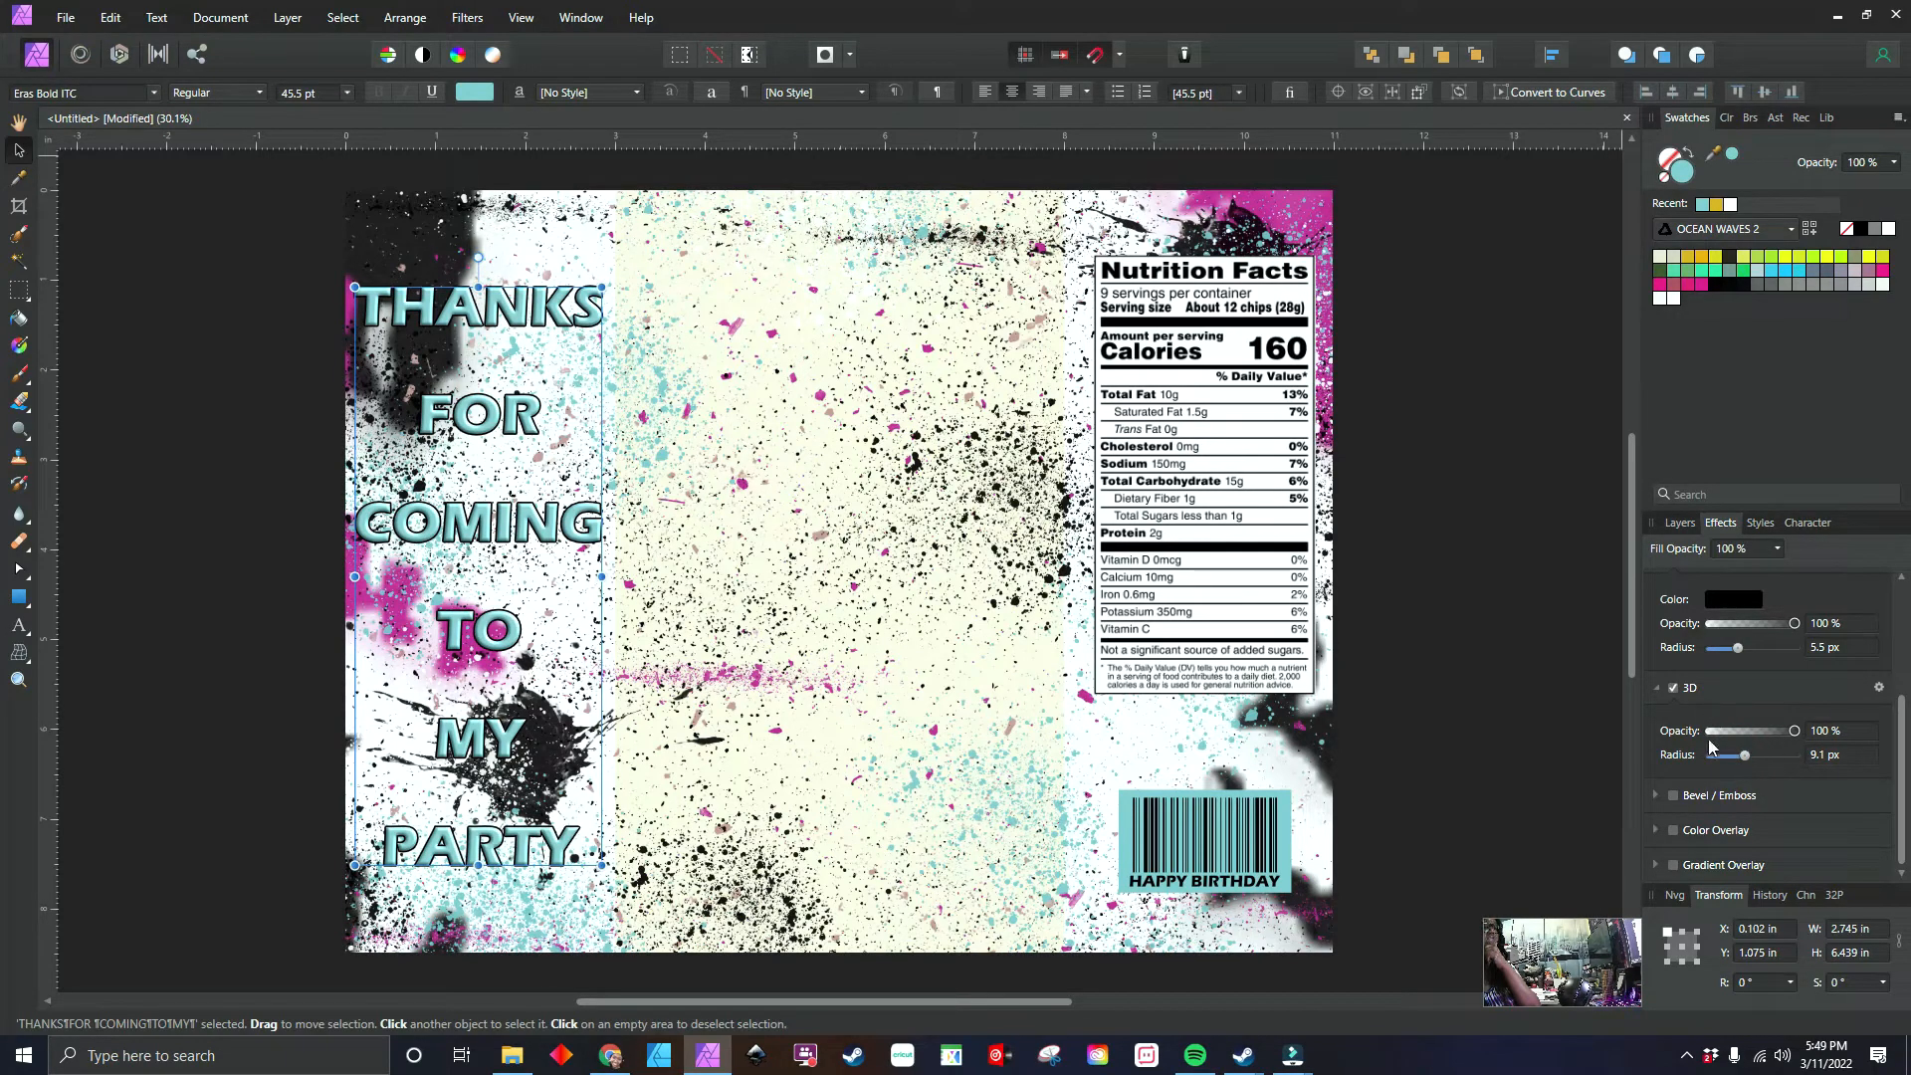
{"action": "left_click", "coordinate": [1673, 795]}
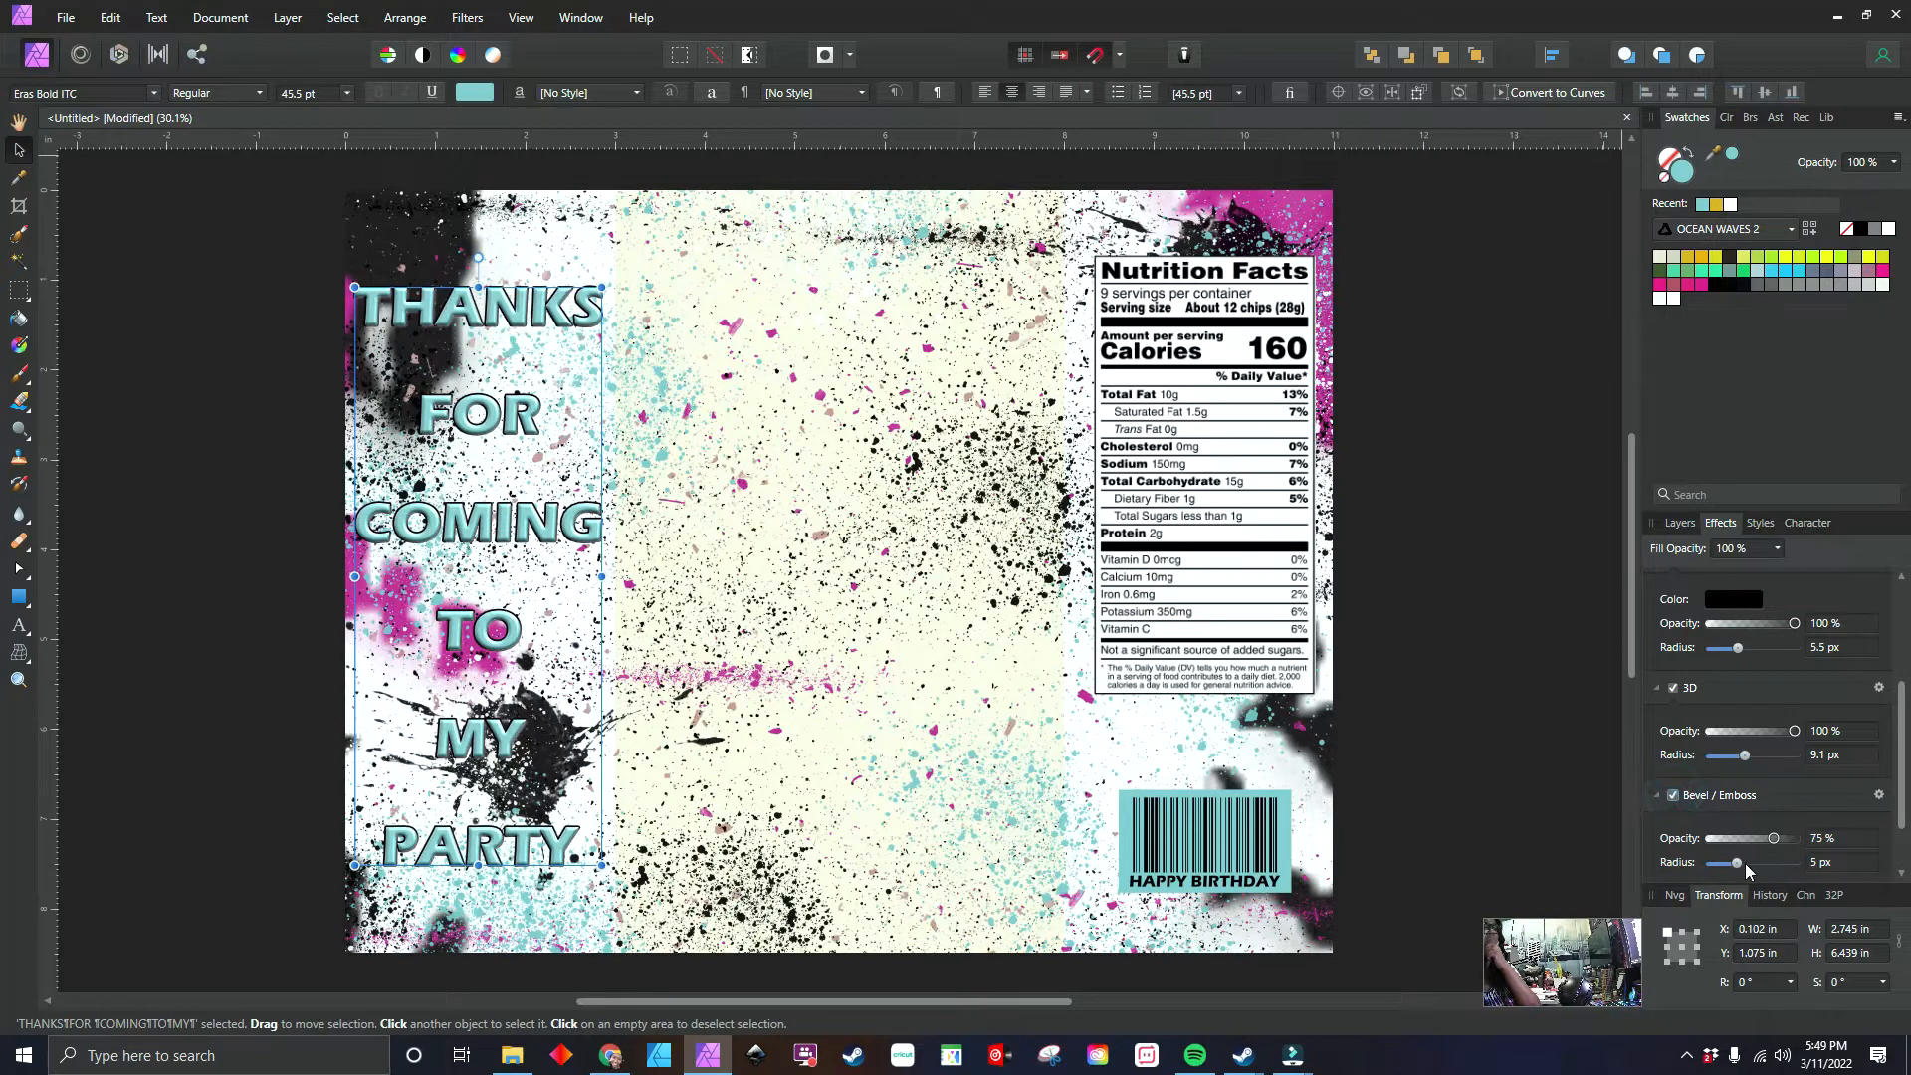
- Set the Bevel/Emboss radius of the thank-you text to 3.4 px and deselect the text
{"action": "left_click_drag", "start_coordinate": [1742, 862], "coordinate": [1734, 857]}
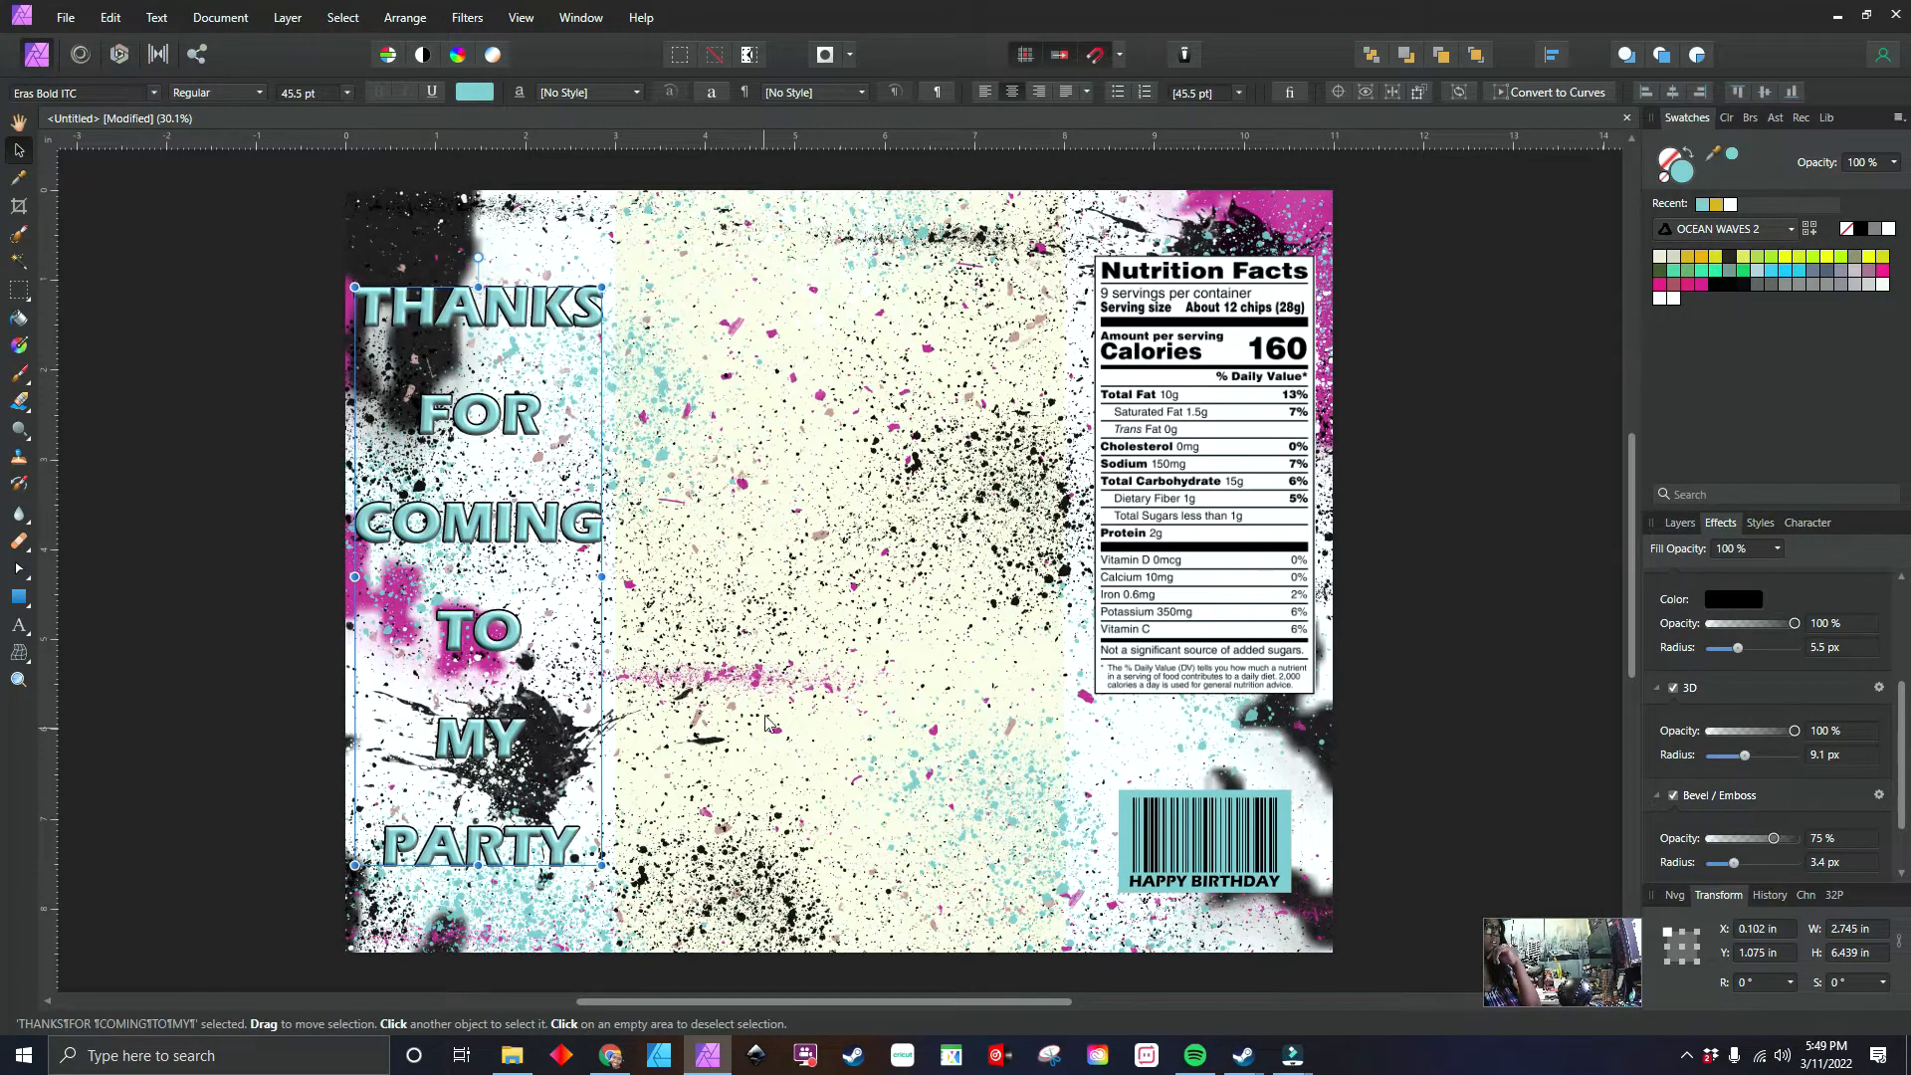
{"action": "left_click", "coordinate": [784, 664]}
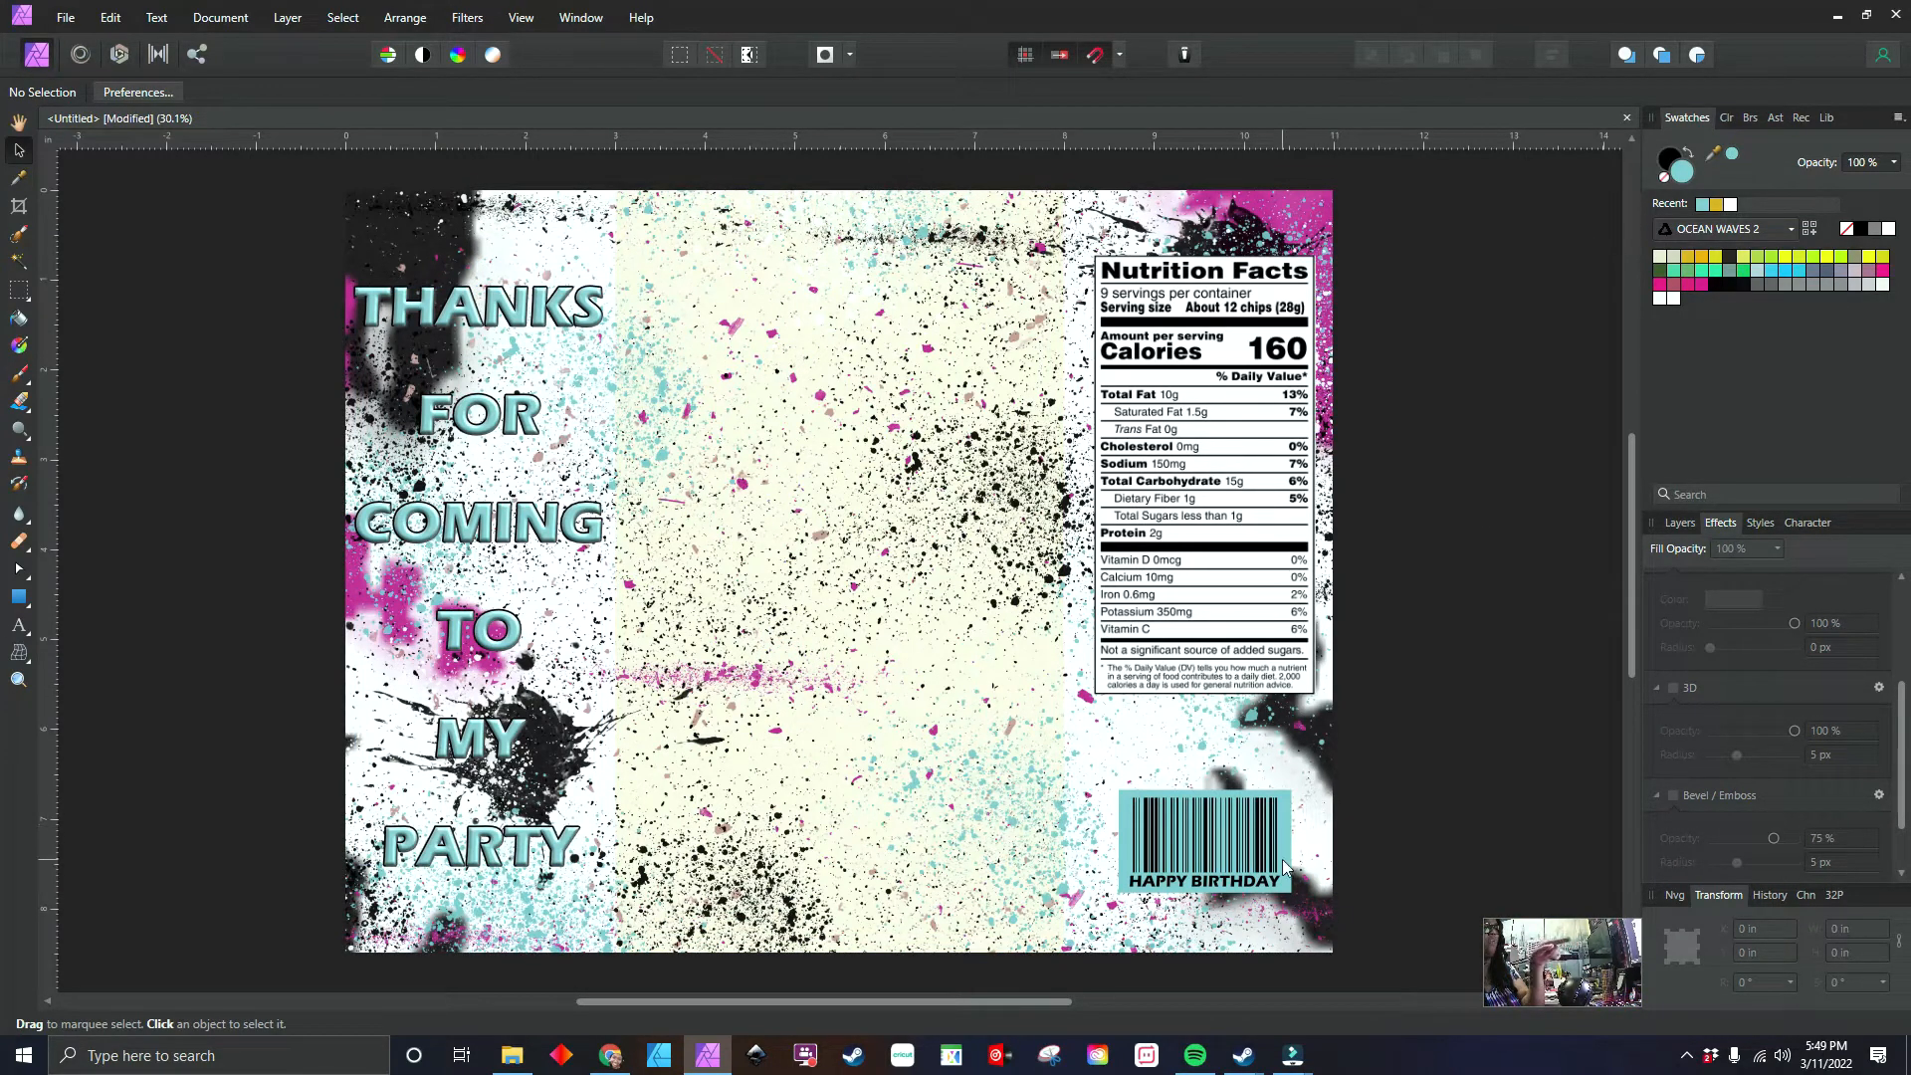
- Fill the rectangle behind the barcode with the magenta sampled from the splatter background, and collapse the barcode group
{"action": "left_click", "coordinate": [1670, 519]}
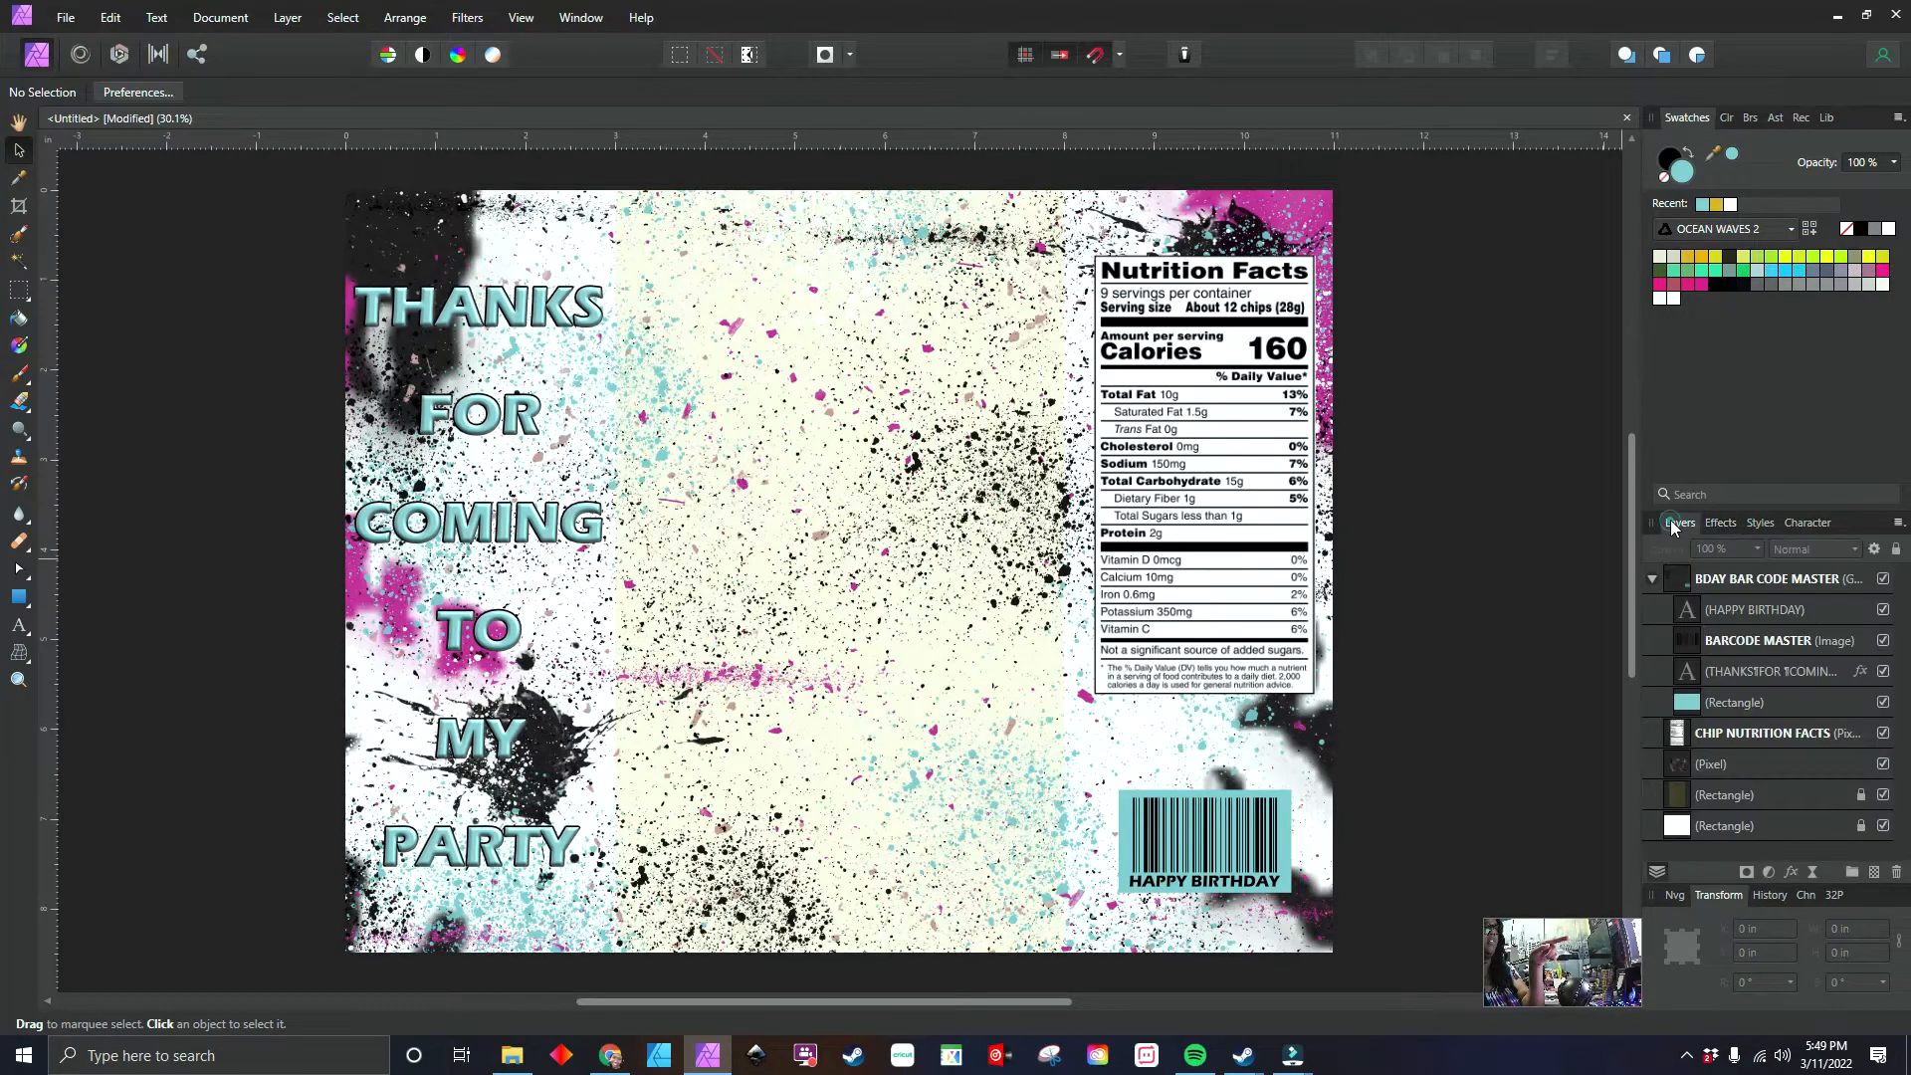
{"action": "left_click", "coordinate": [1739, 700]}
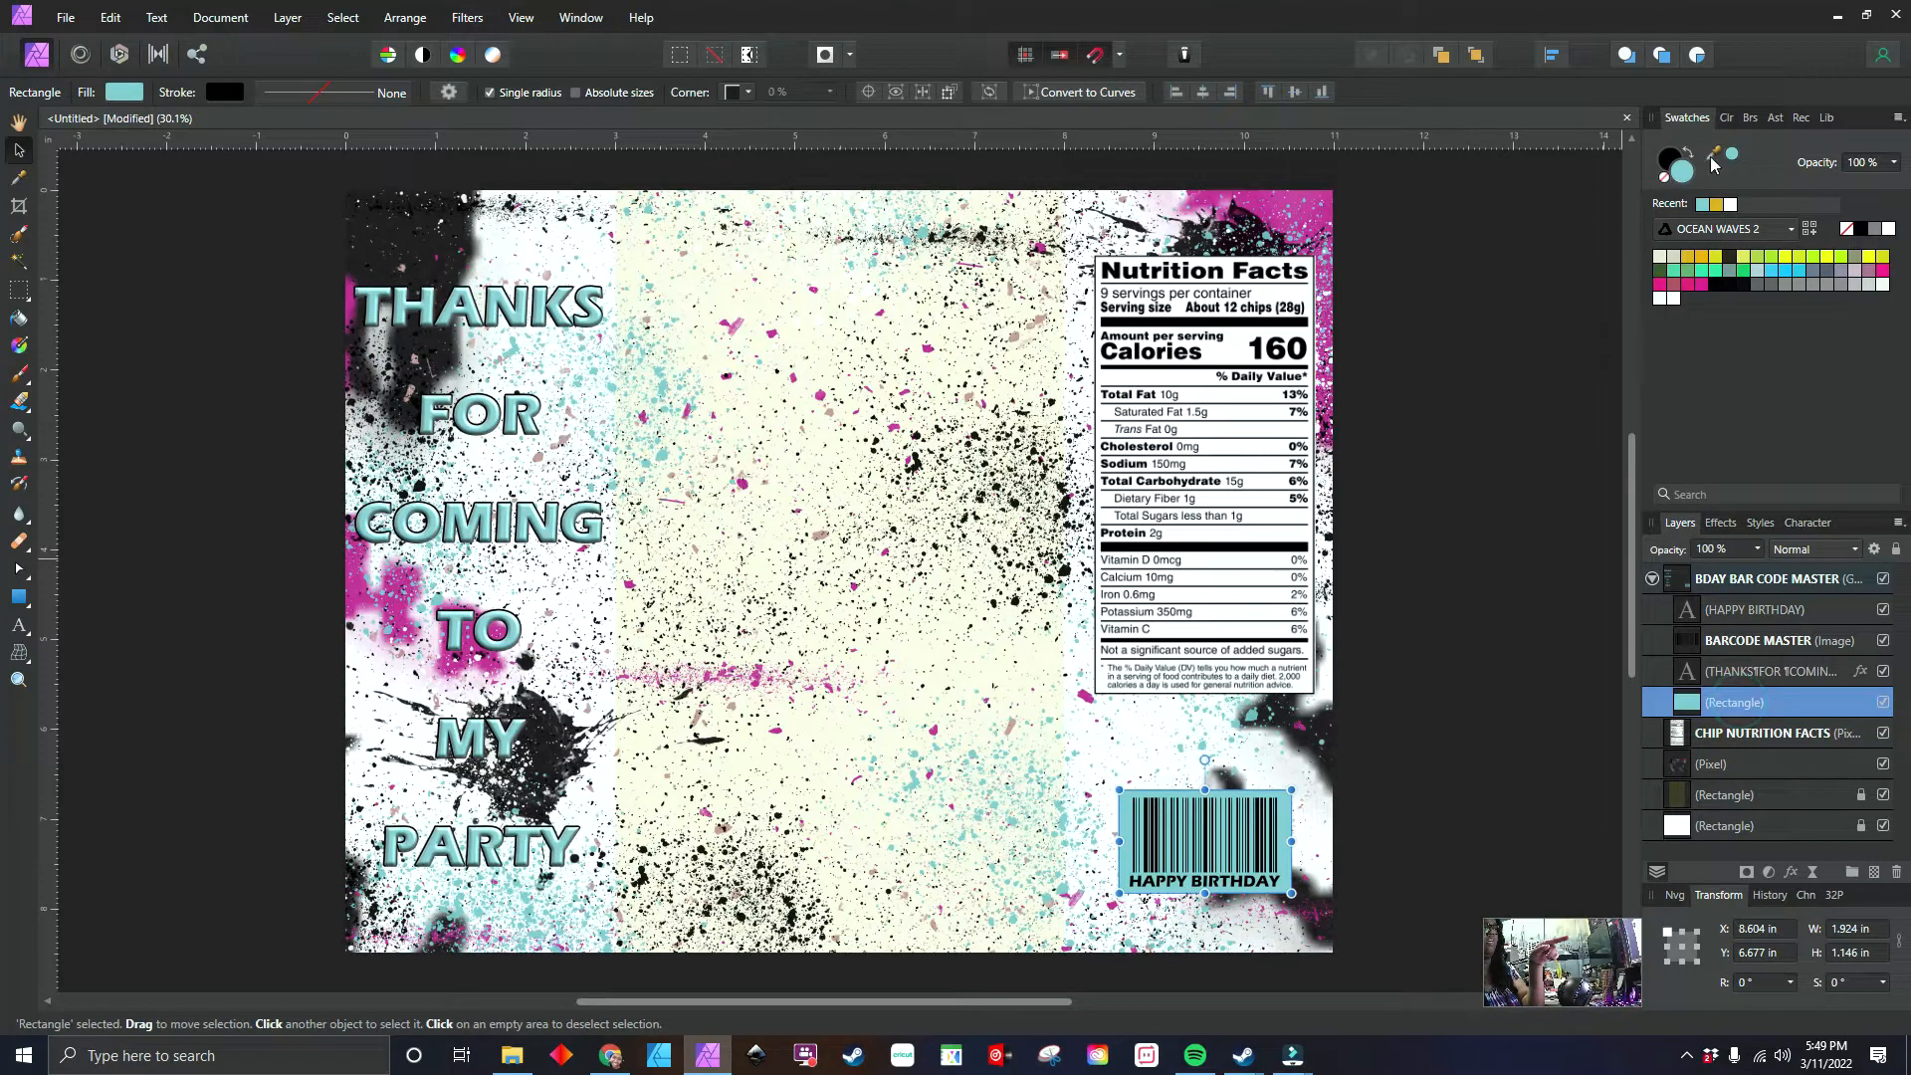
{"action": "left_click_drag", "start_coordinate": [1733, 159], "coordinate": [1299, 193]}
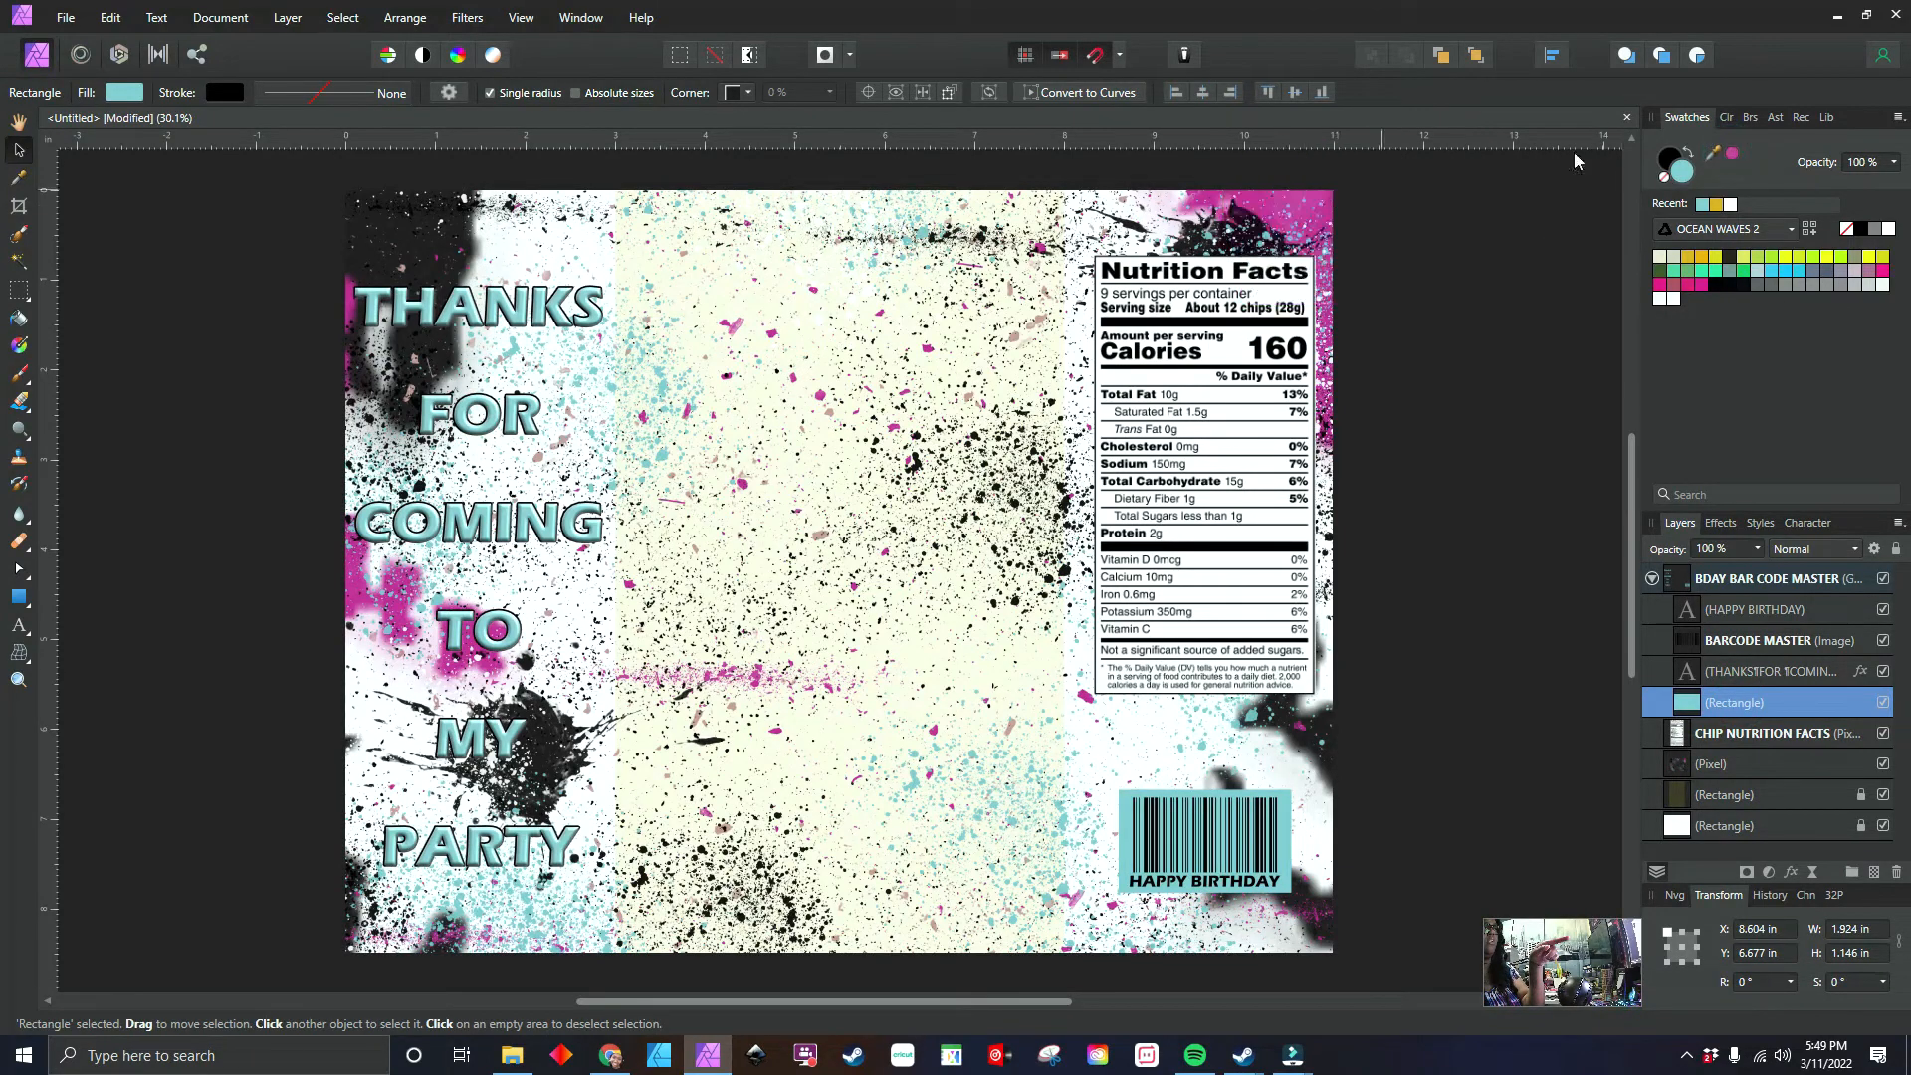
{"action": "left_click", "coordinate": [1735, 156]}
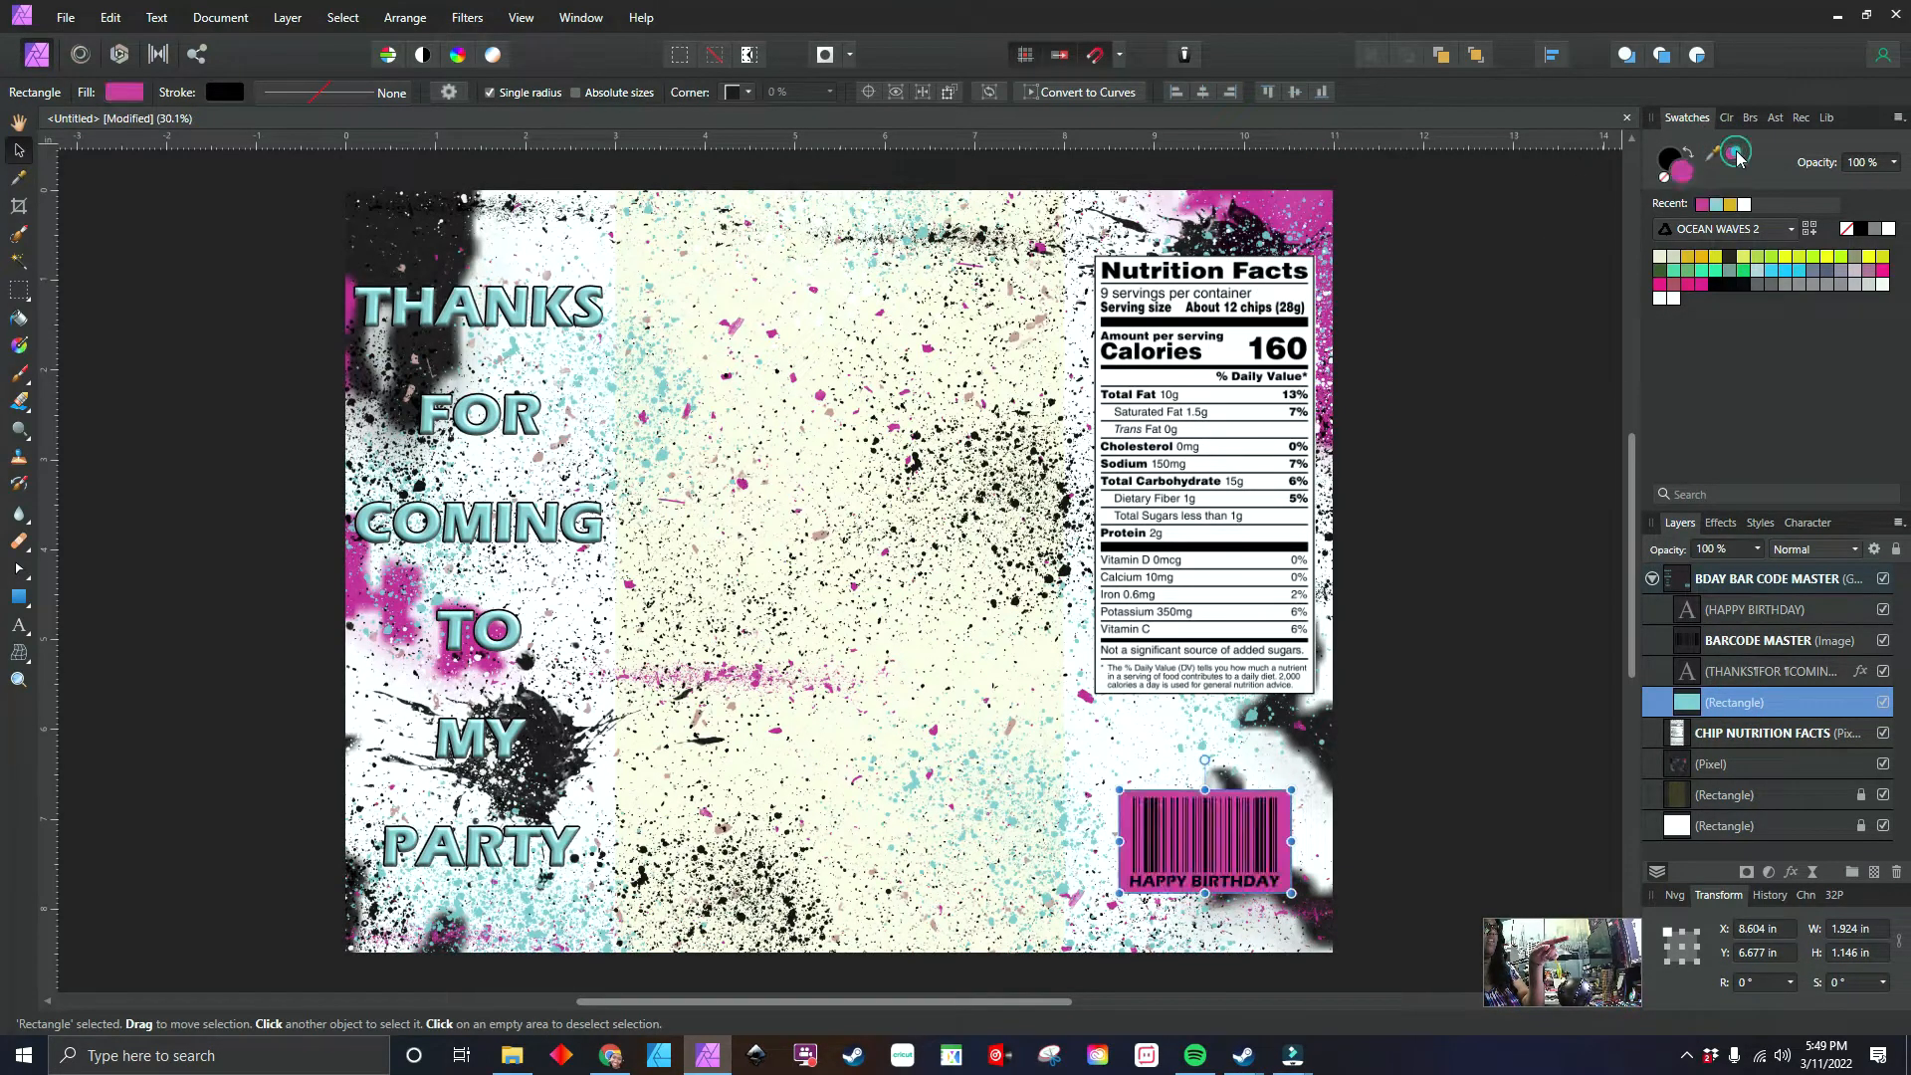
{"action": "left_click", "coordinate": [1406, 394]}
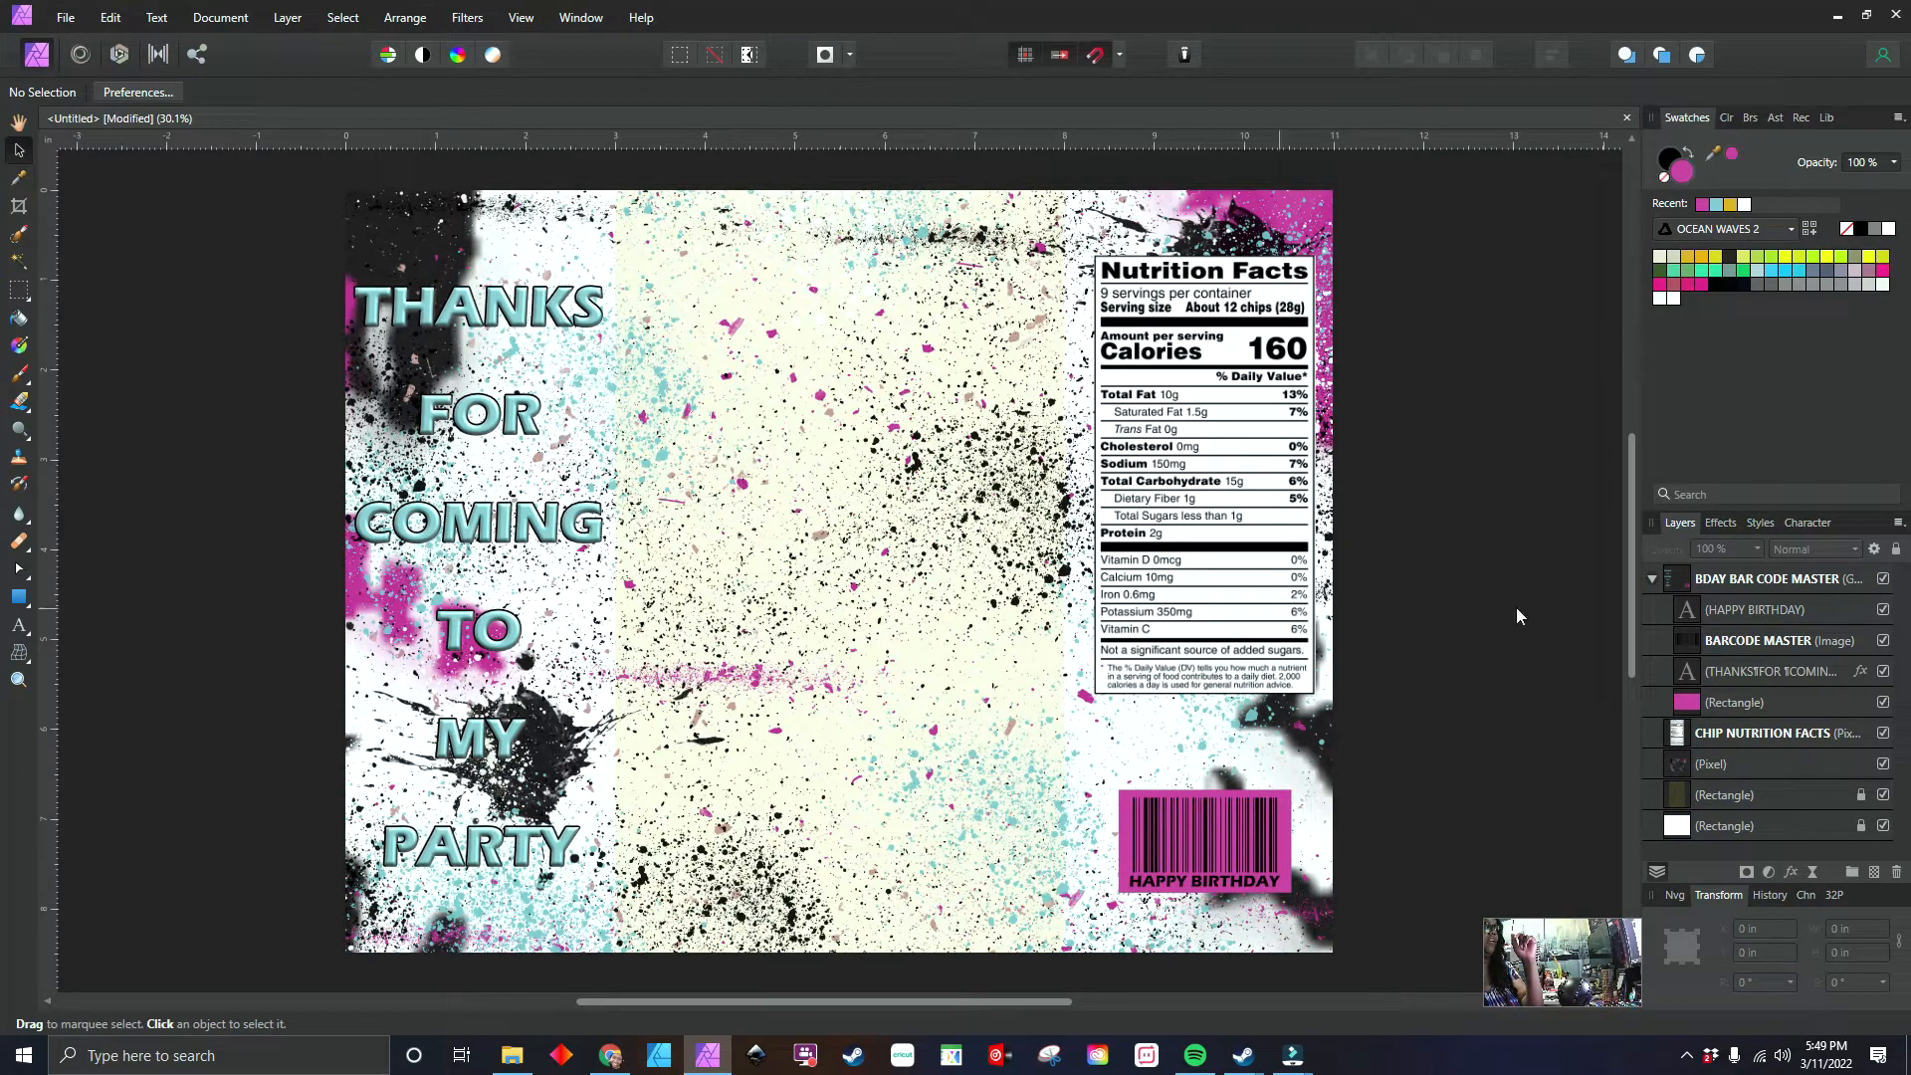
{"action": "left_click", "coordinate": [1652, 578]}
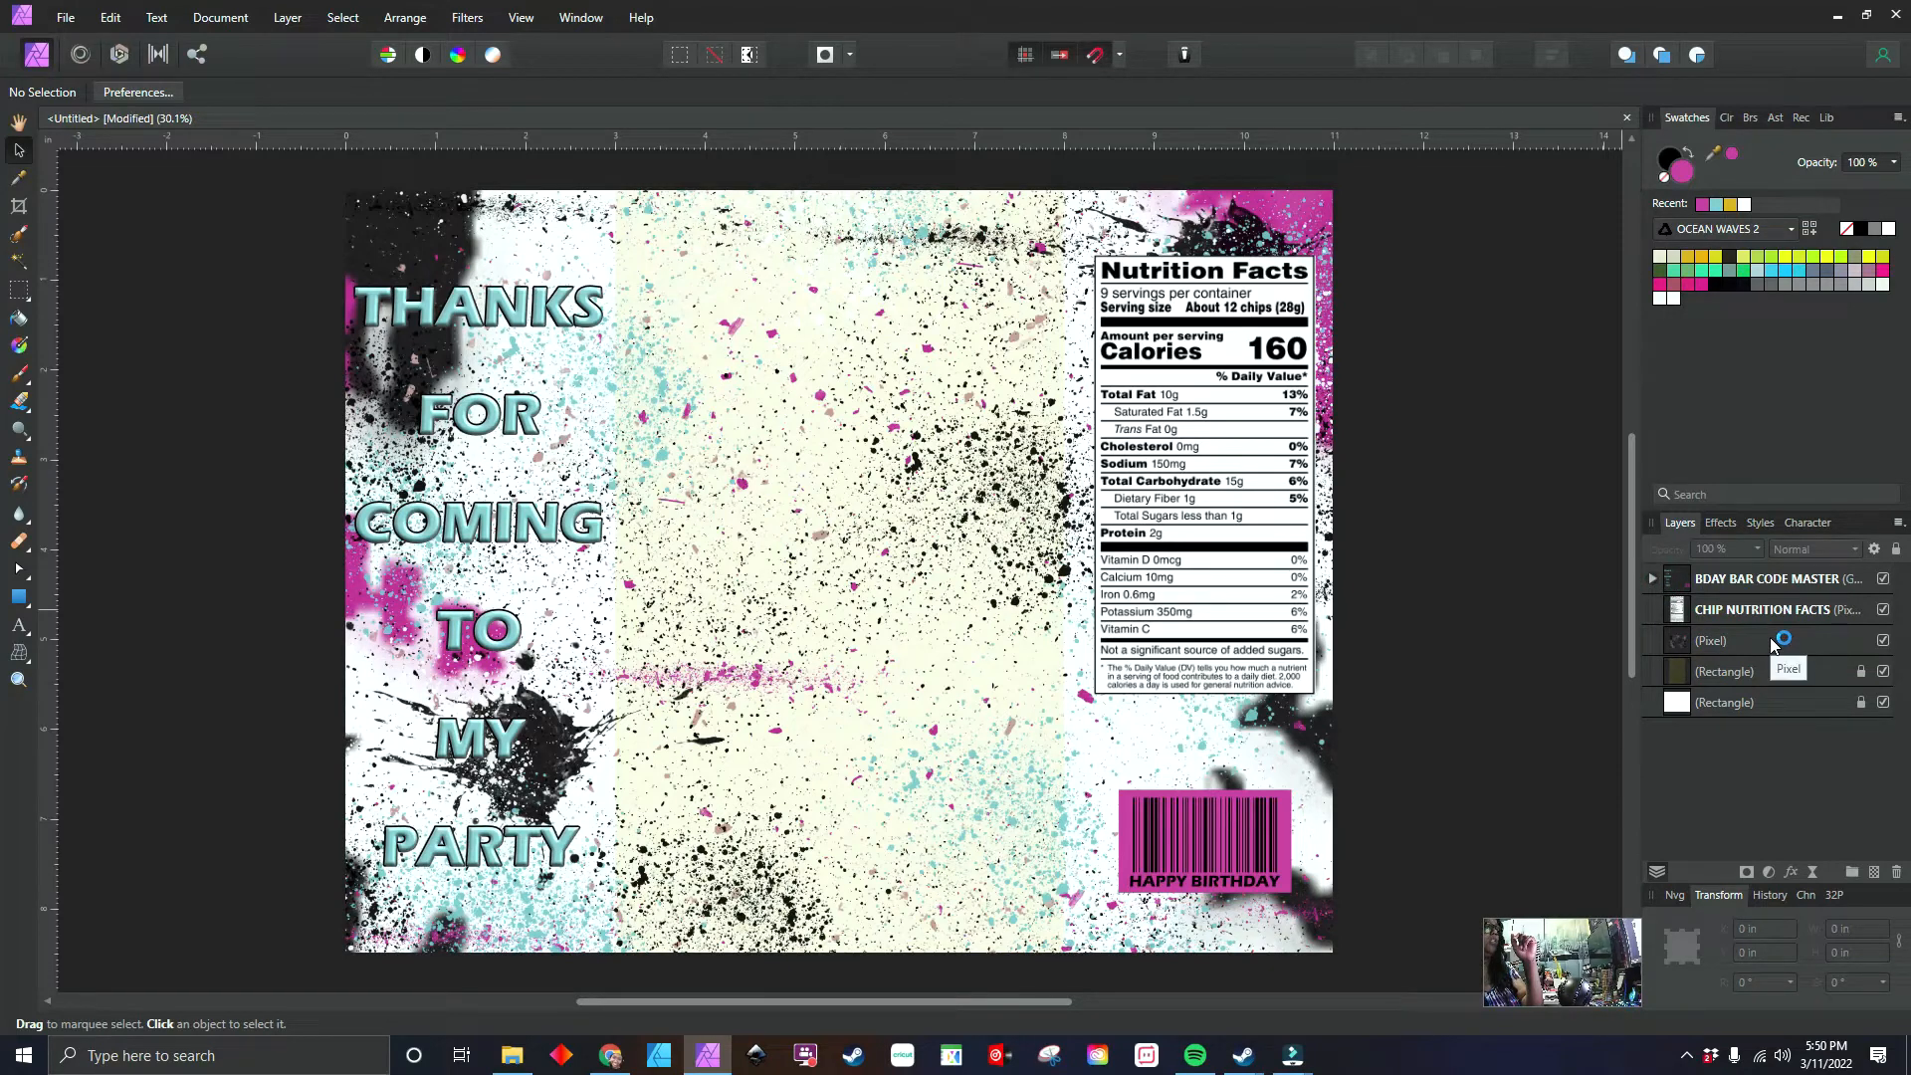
- Draw a circle about 3.25 in across with the Ellipse Tool and place it near the middle of the center panel
{"action": "right_click", "coordinate": [1771, 603]}
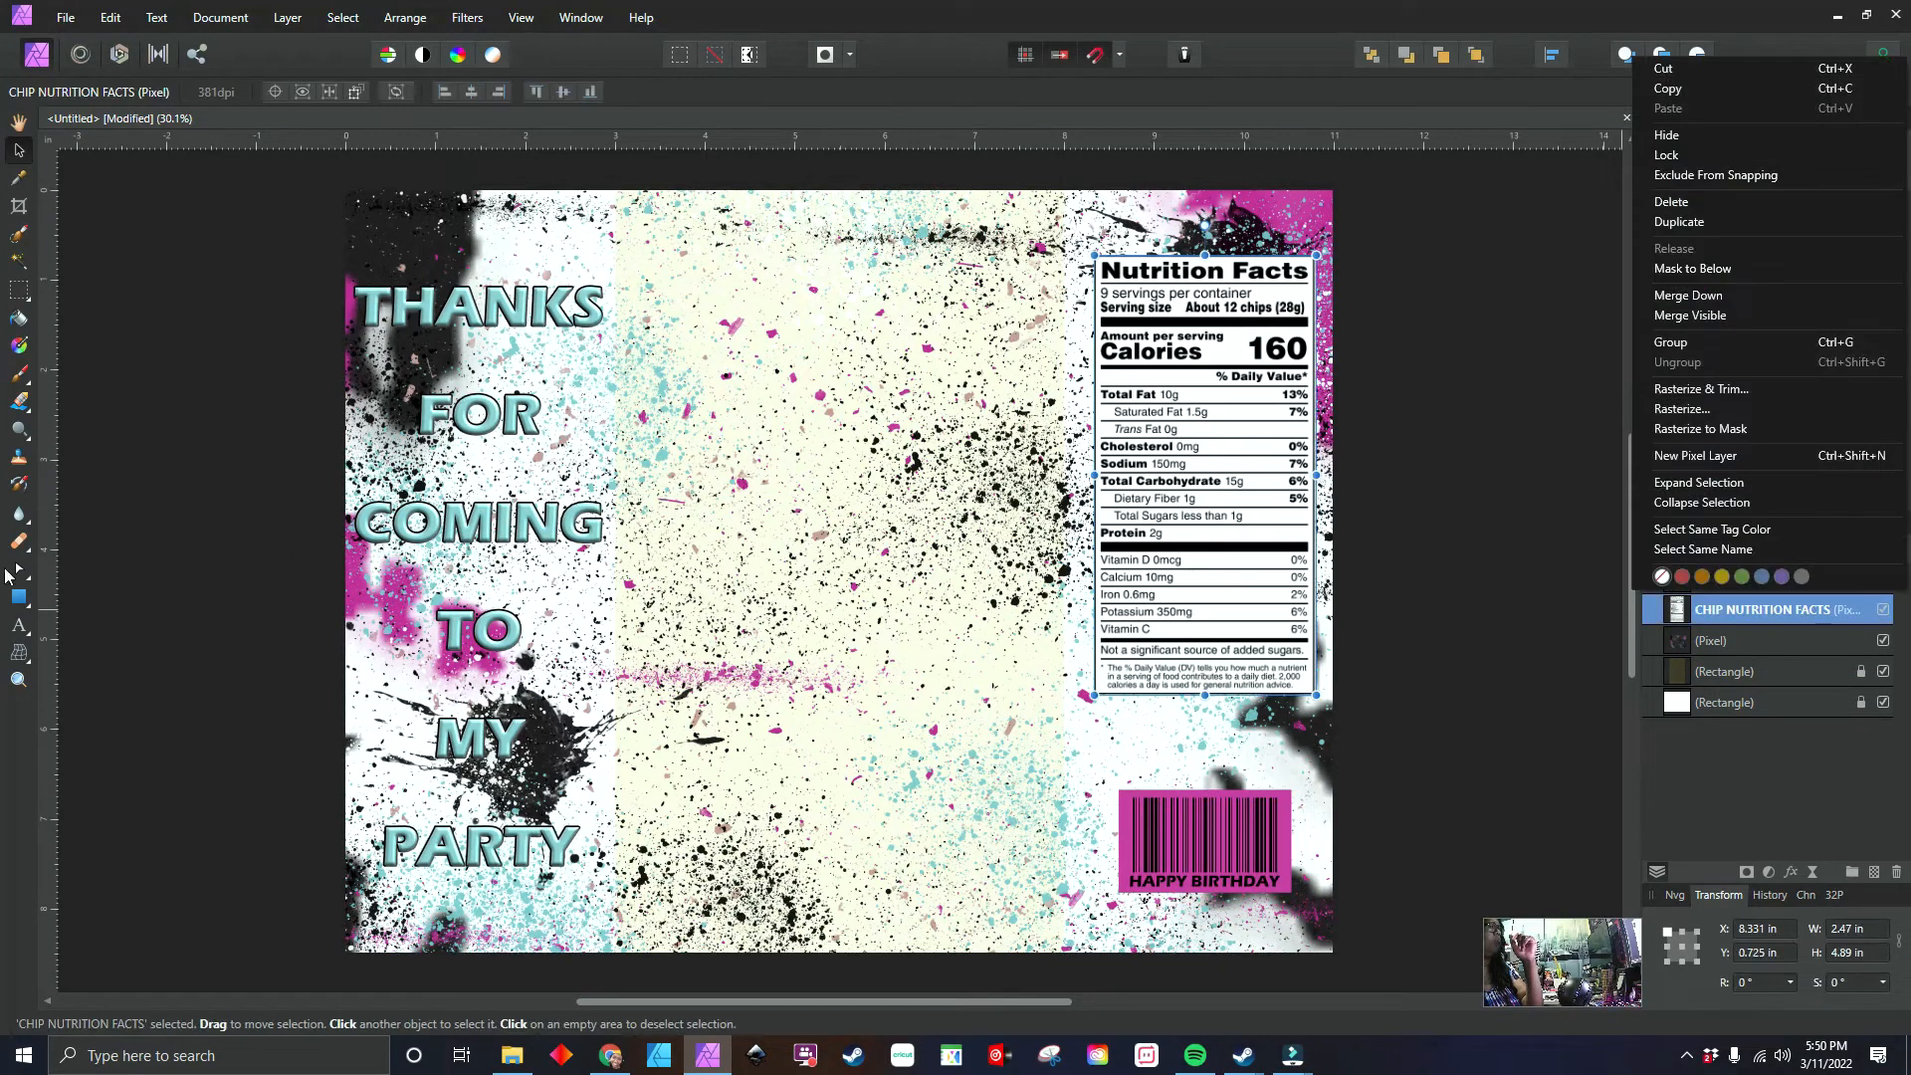
{"action": "left_click", "coordinate": [30, 607]}
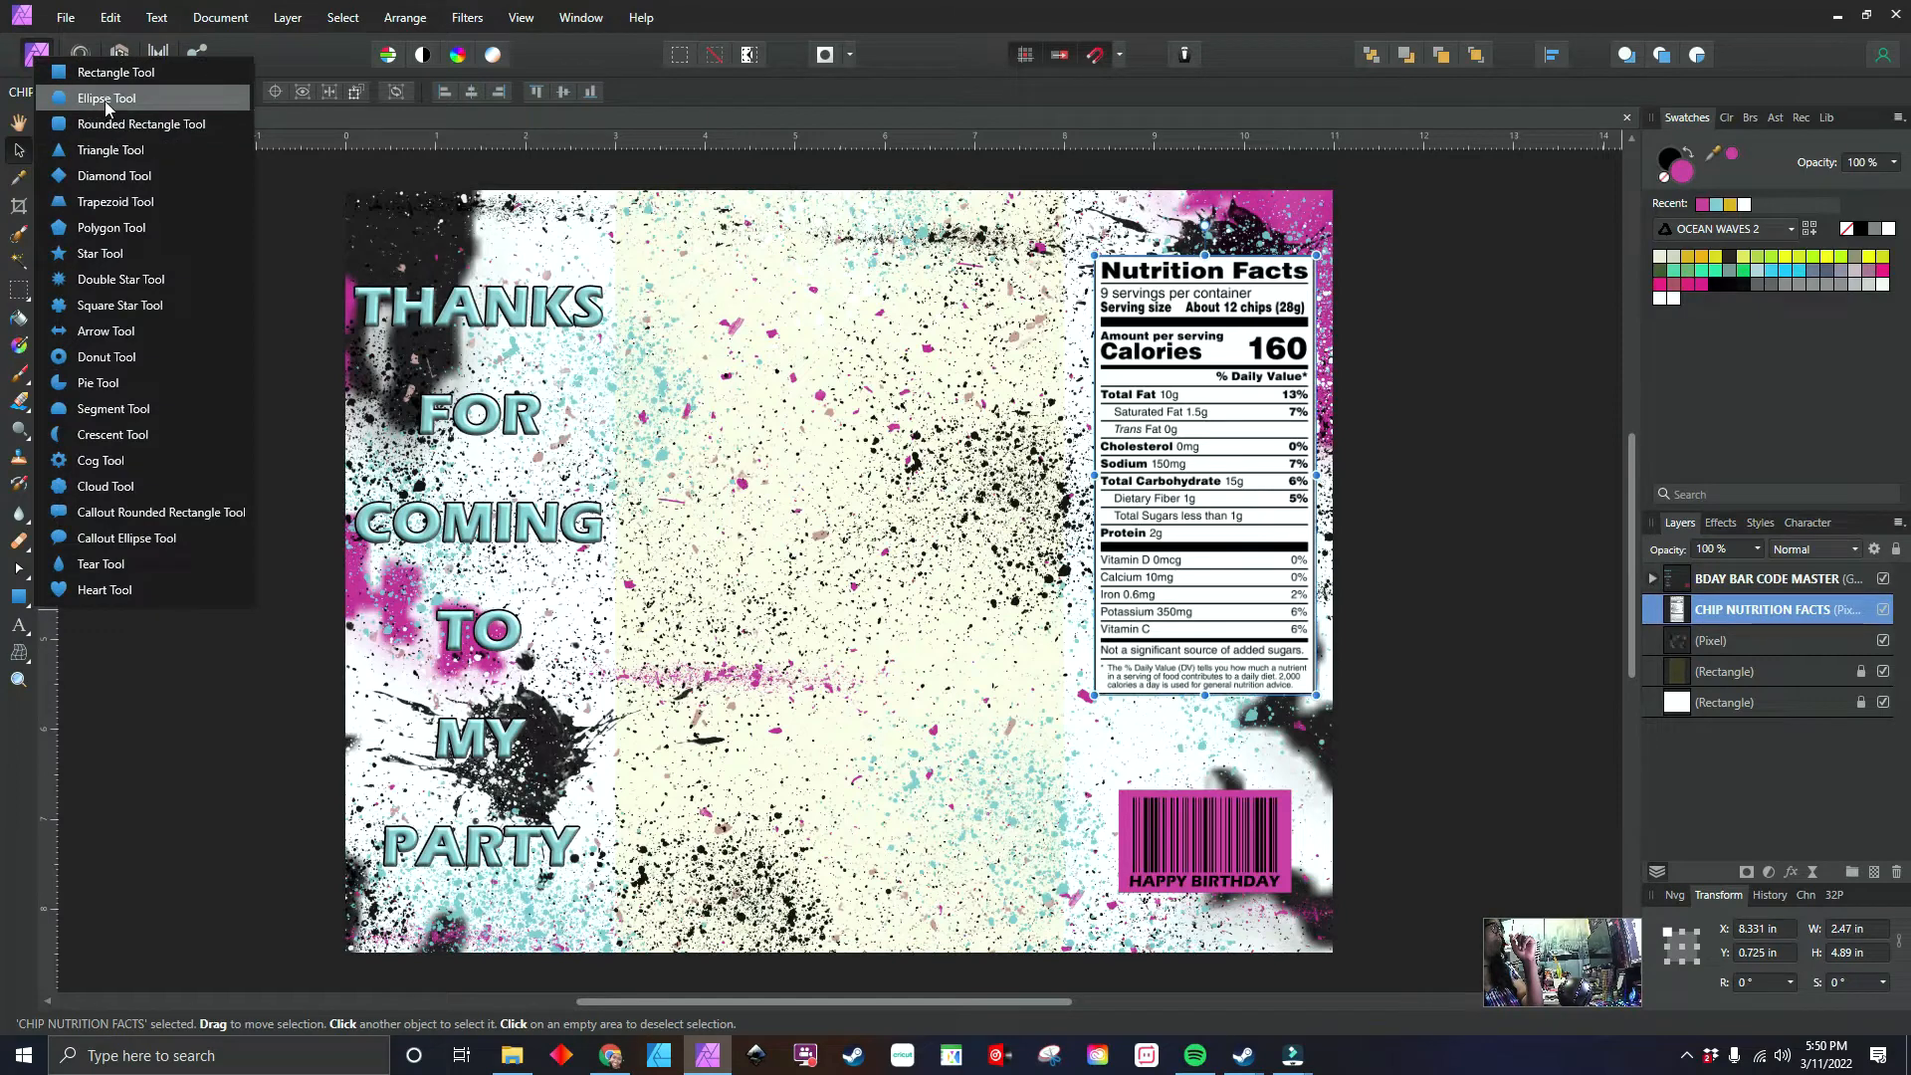
{"action": "left_click", "coordinate": [105, 99]}
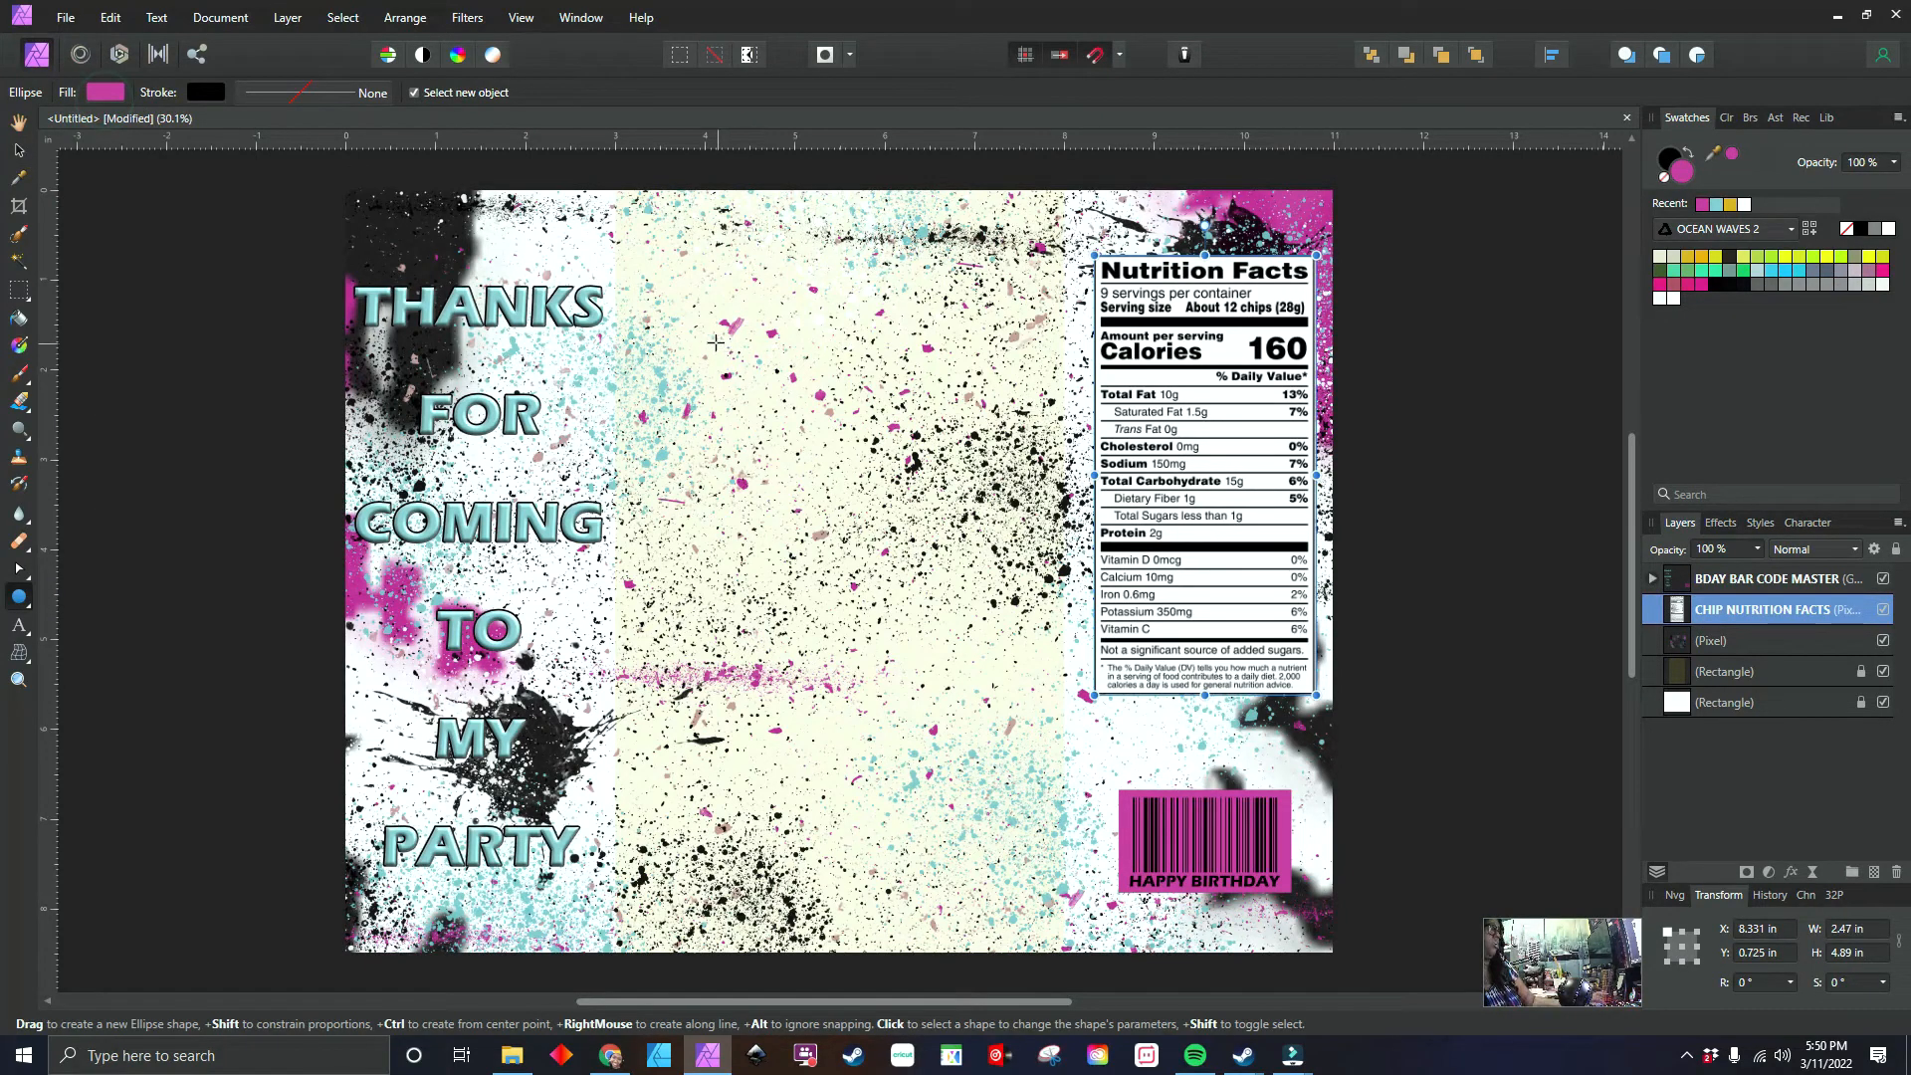
{"action": "left_click_drag", "start_coordinate": [702, 339], "coordinate": [946, 679]}
{"action": "left_click", "coordinate": [20, 151]}
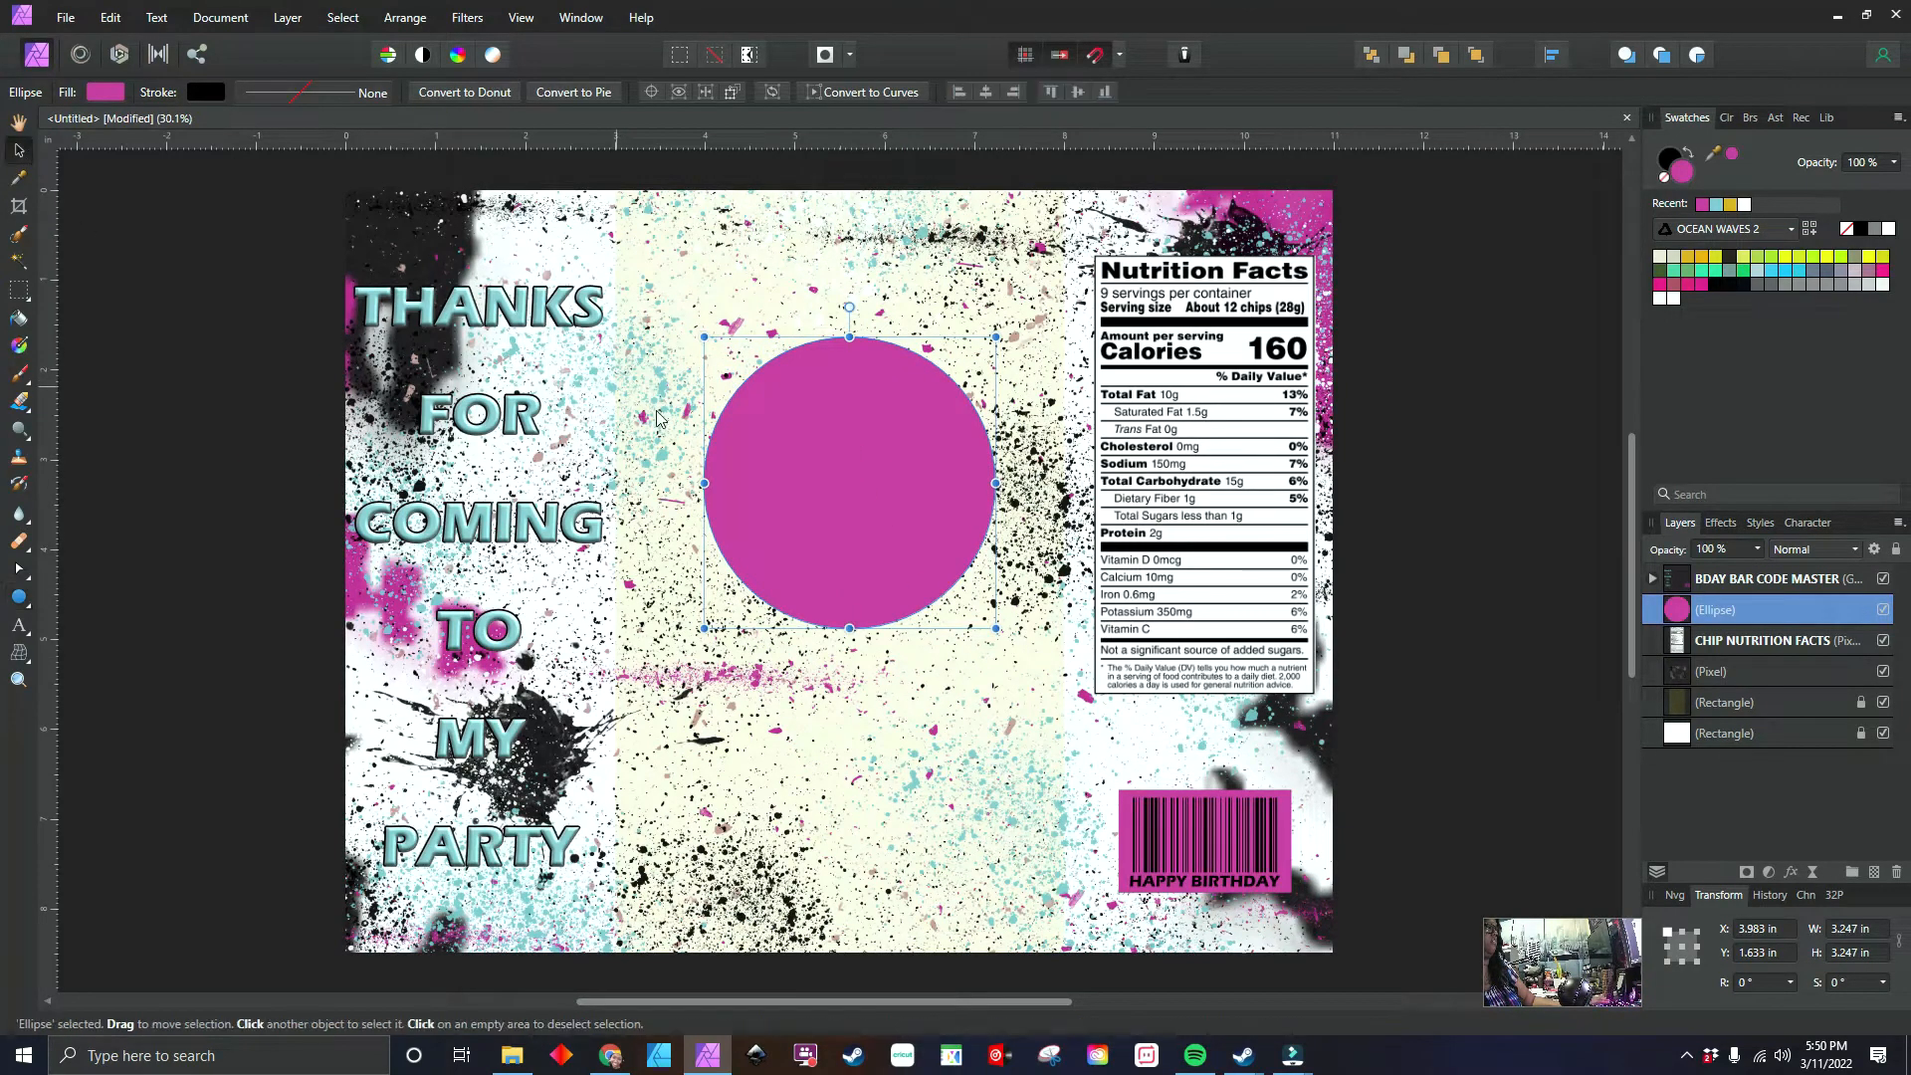
{"action": "left_click_drag", "start_coordinate": [781, 450], "coordinate": [784, 494]}
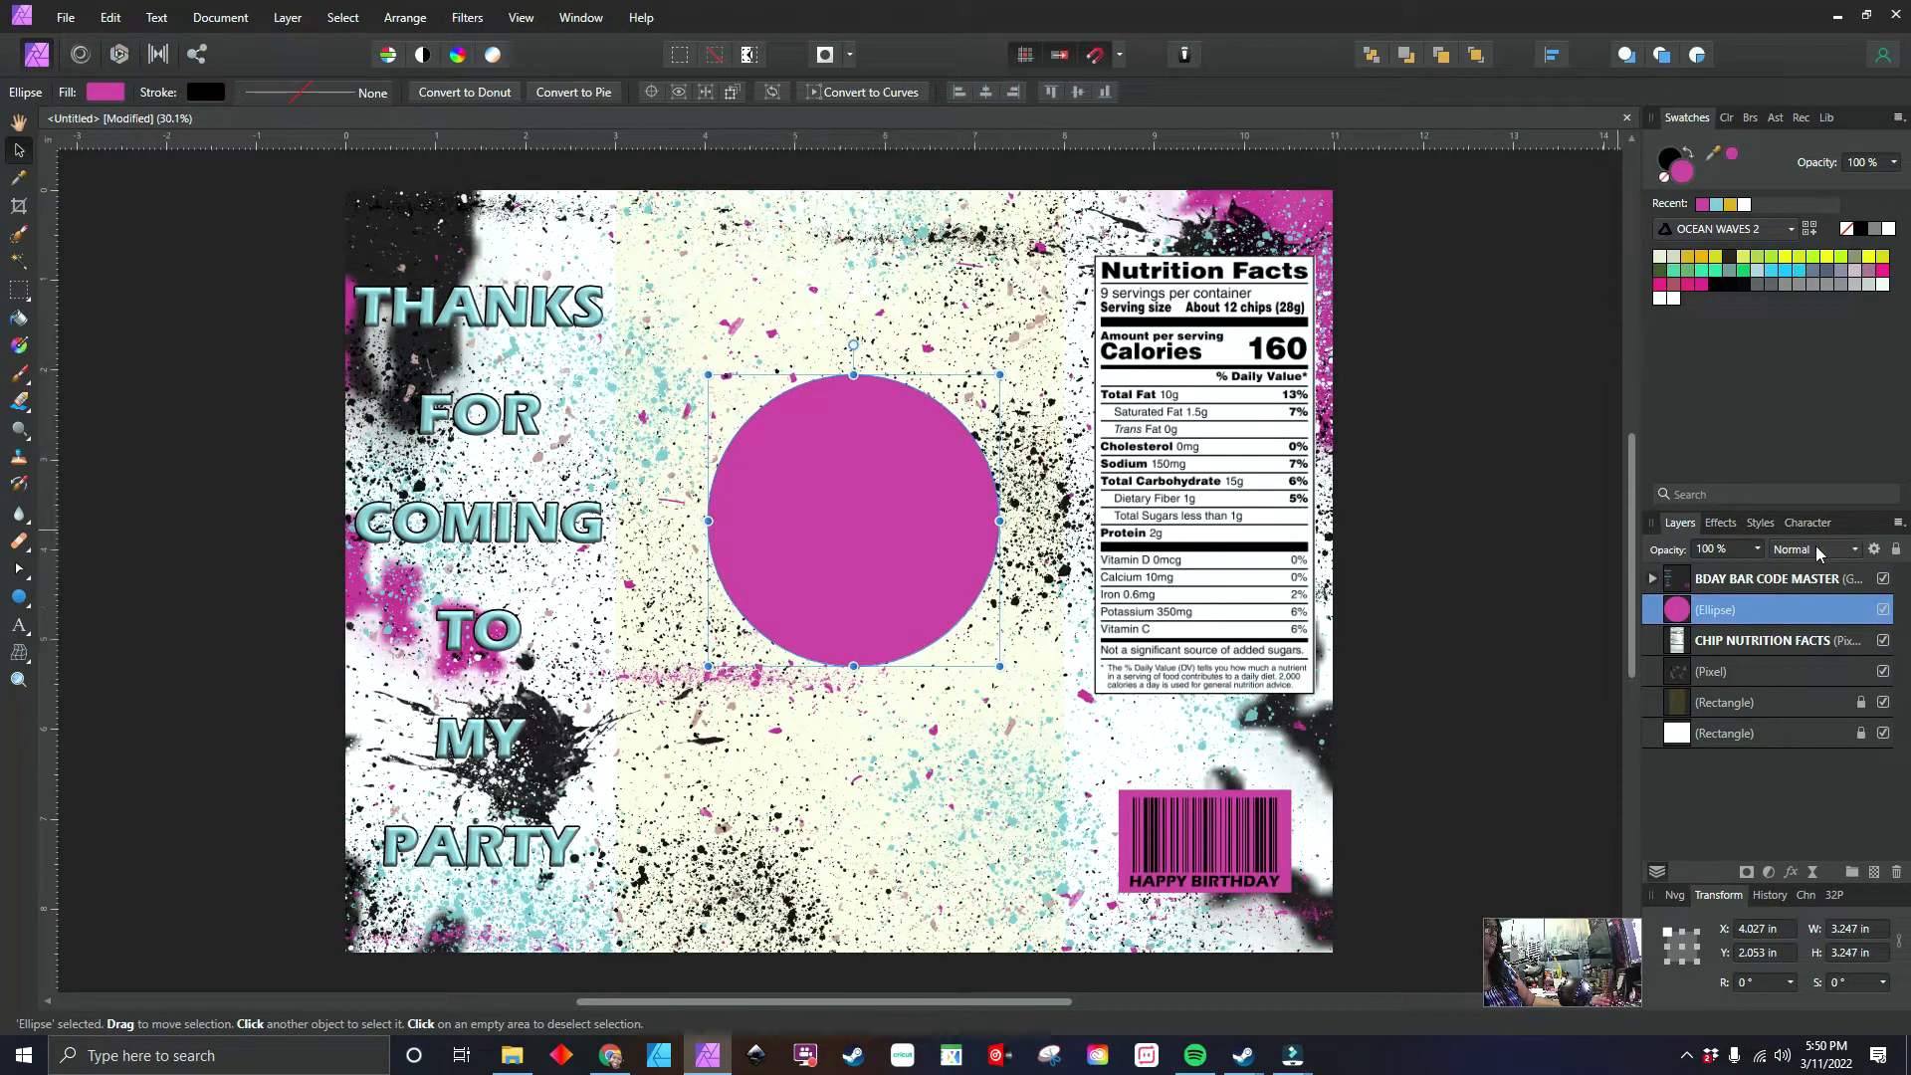
- Give the circle a black outline effect with an 11.3 px radius
{"action": "left_click", "coordinate": [1731, 526]}
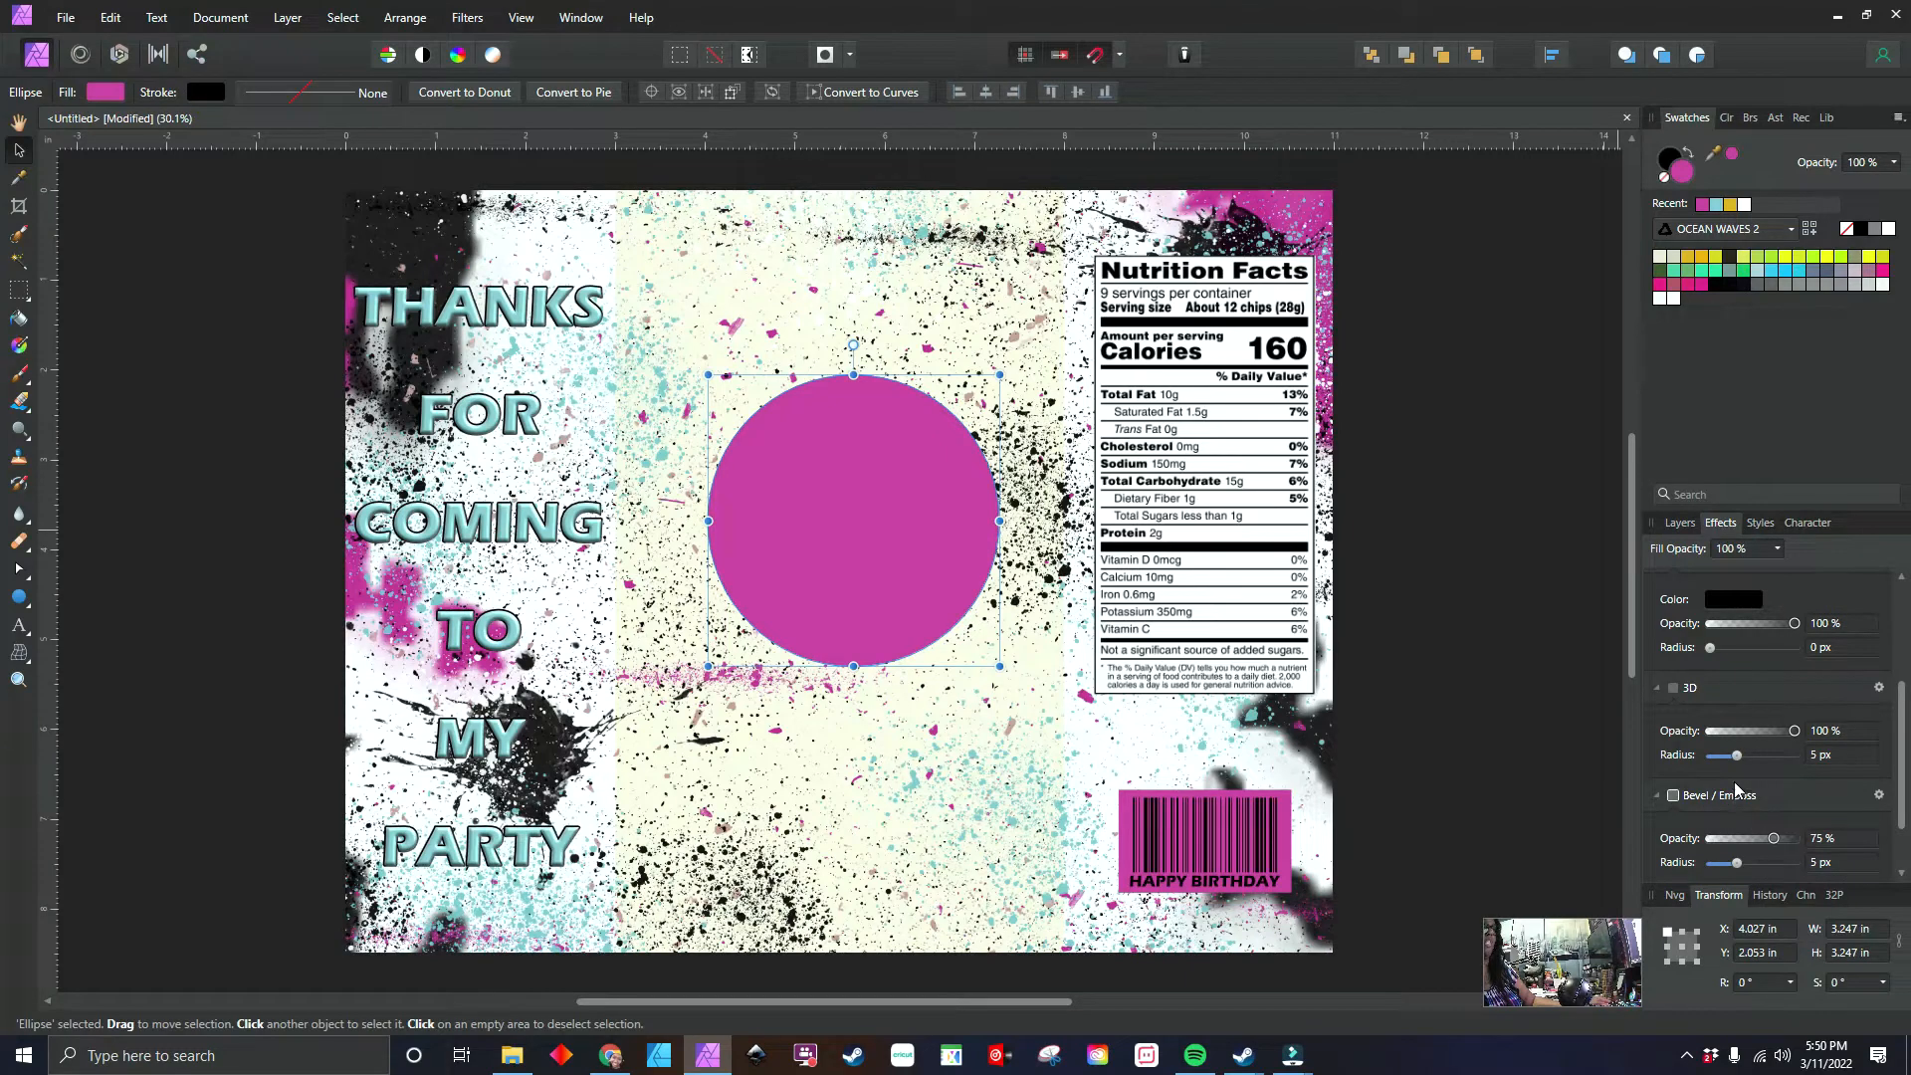
{"action": "scroll", "coordinate": [1727, 682], "scroll_direction": "up", "scroll_amount": 2}
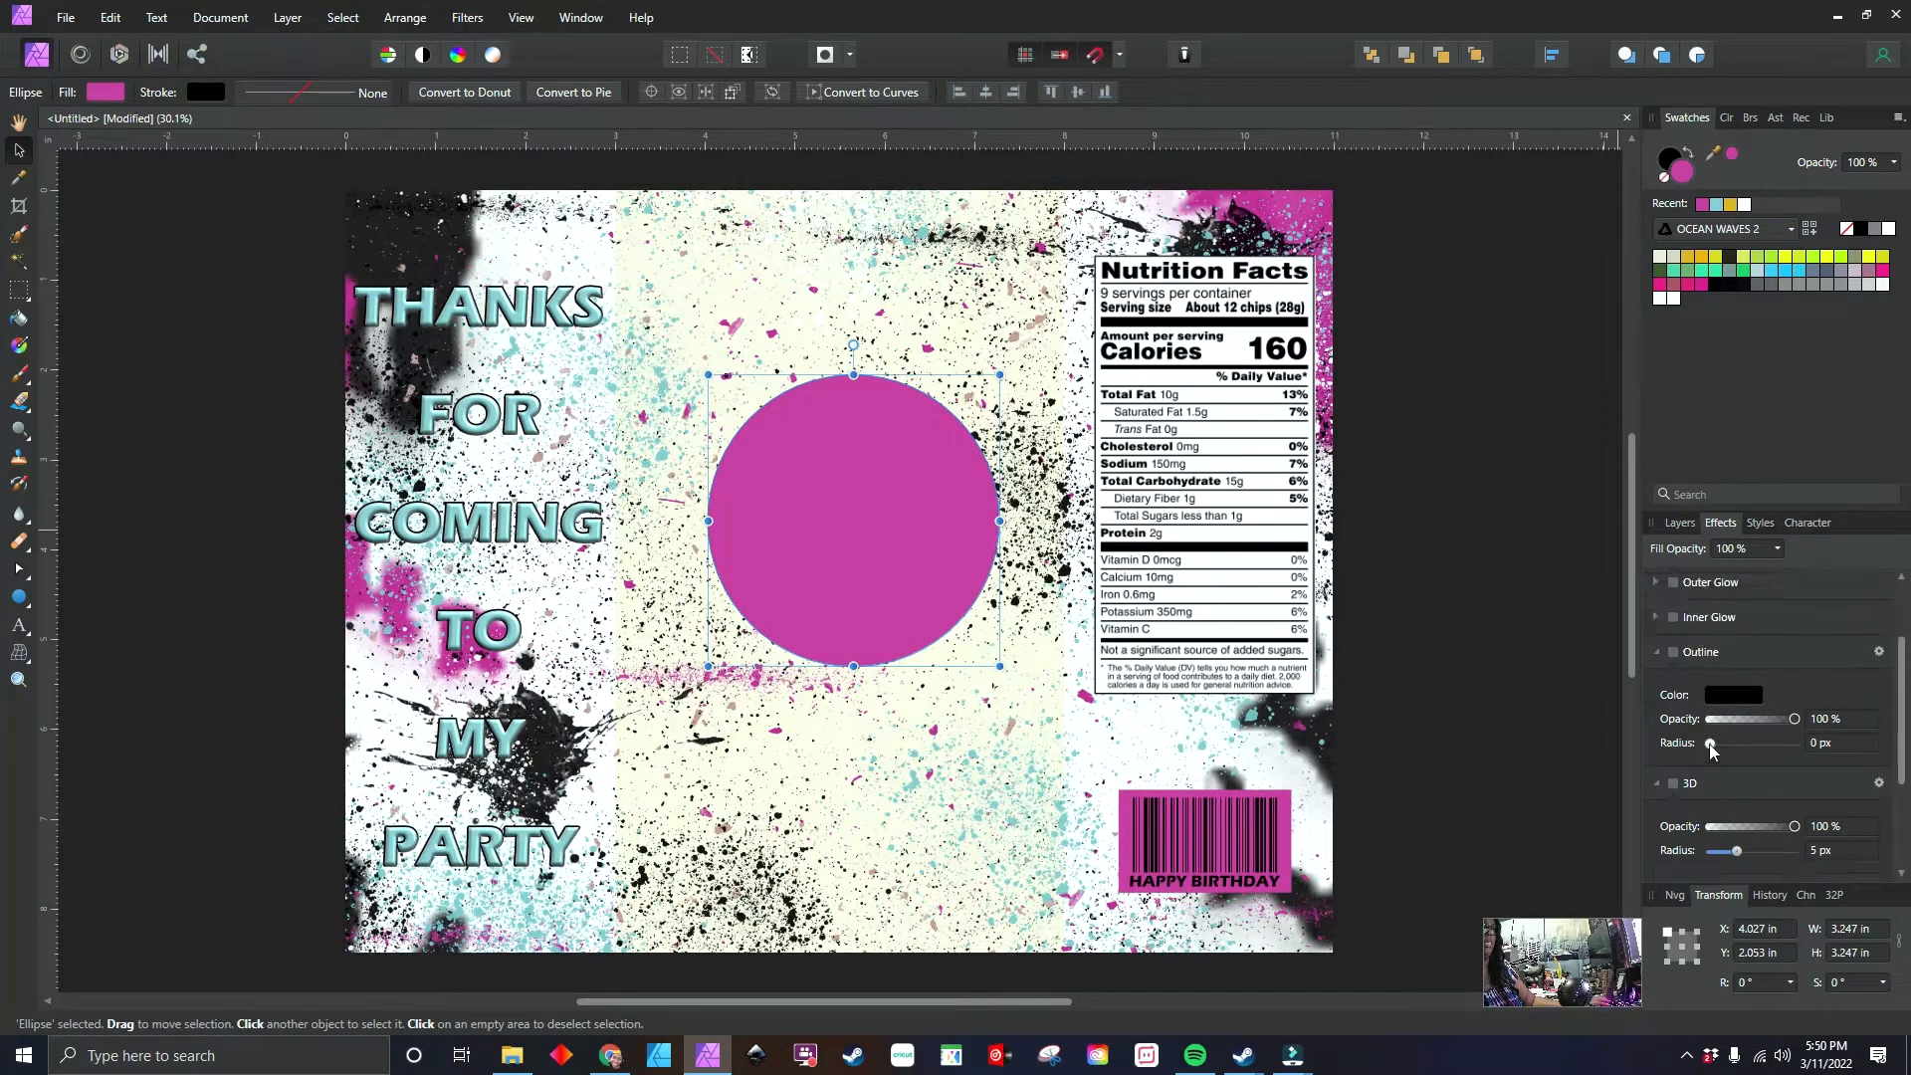
{"action": "left_click_drag", "start_coordinate": [1710, 743], "coordinate": [1747, 750]}
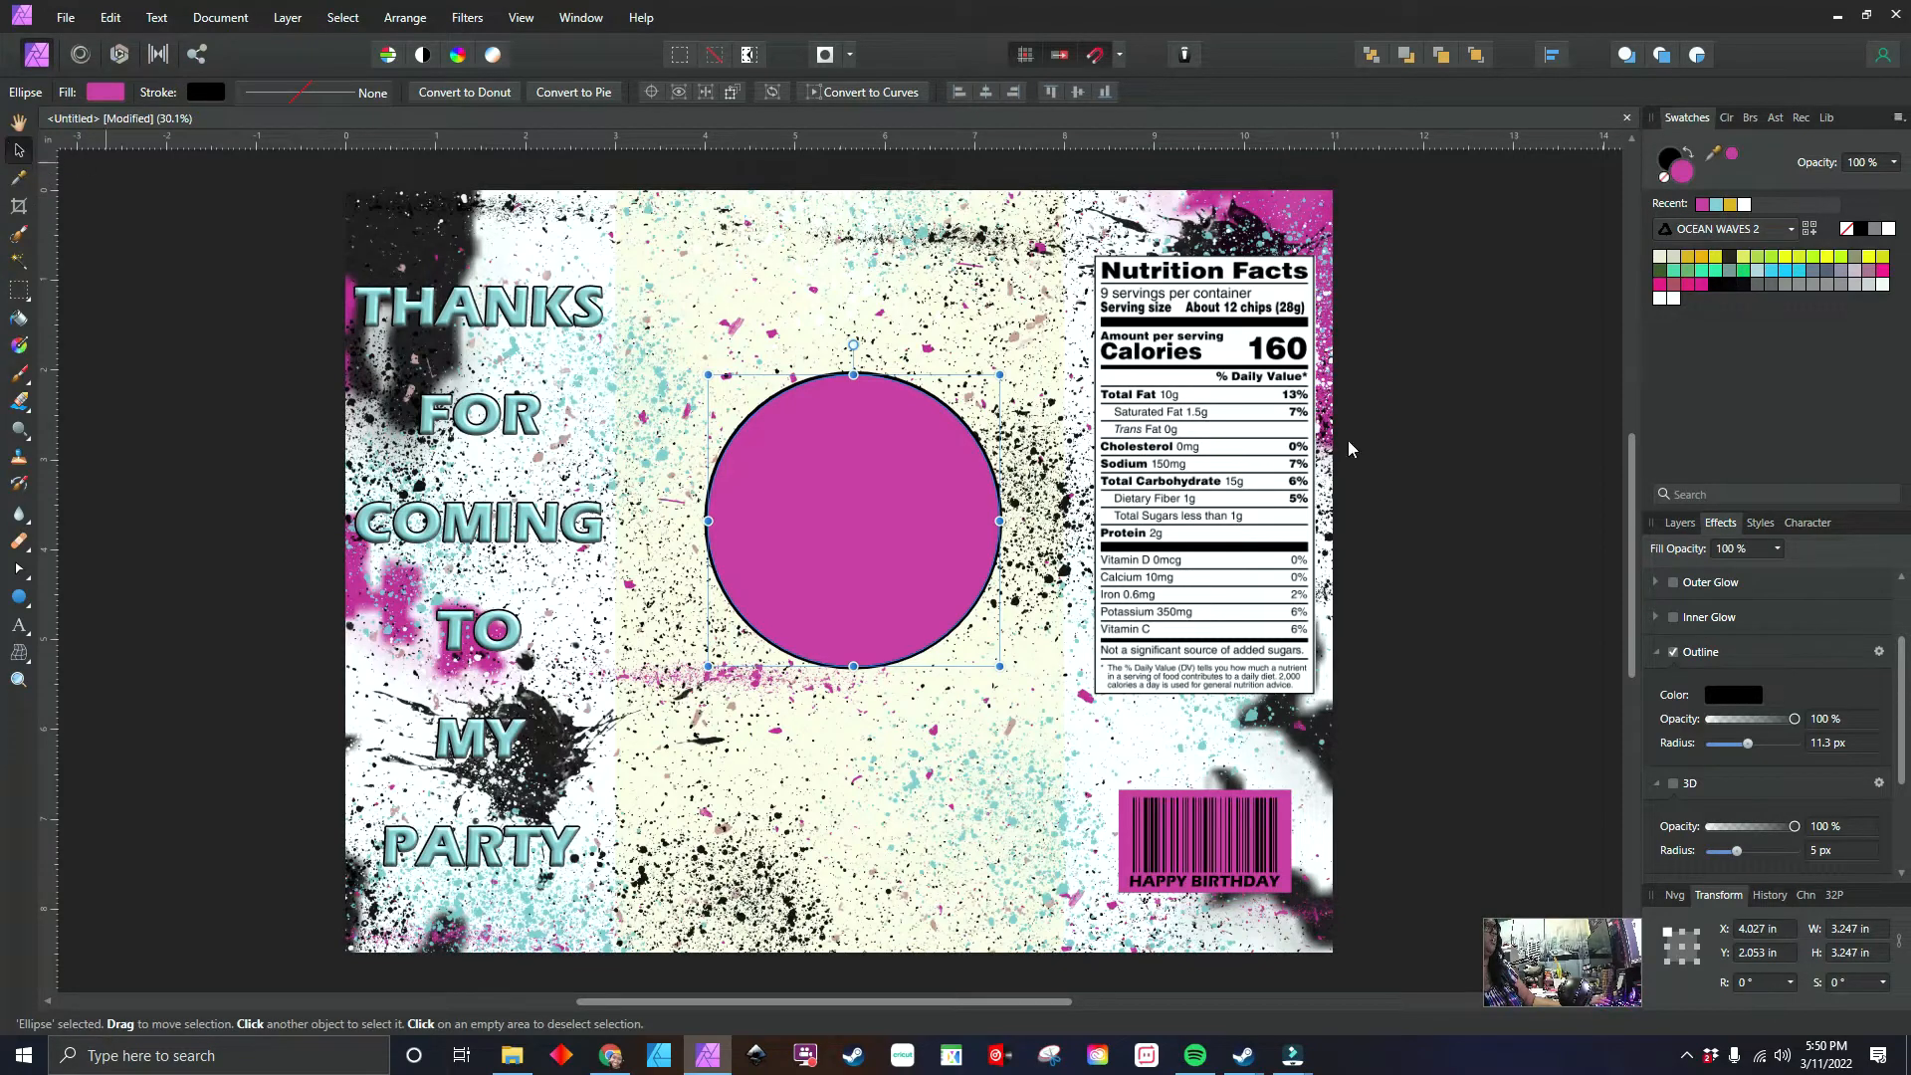
- Place the portrait photo from the ADRES ASSETS 2 assets over the circle and clip it inside the circle
{"action": "left_click", "coordinate": [1680, 523]}
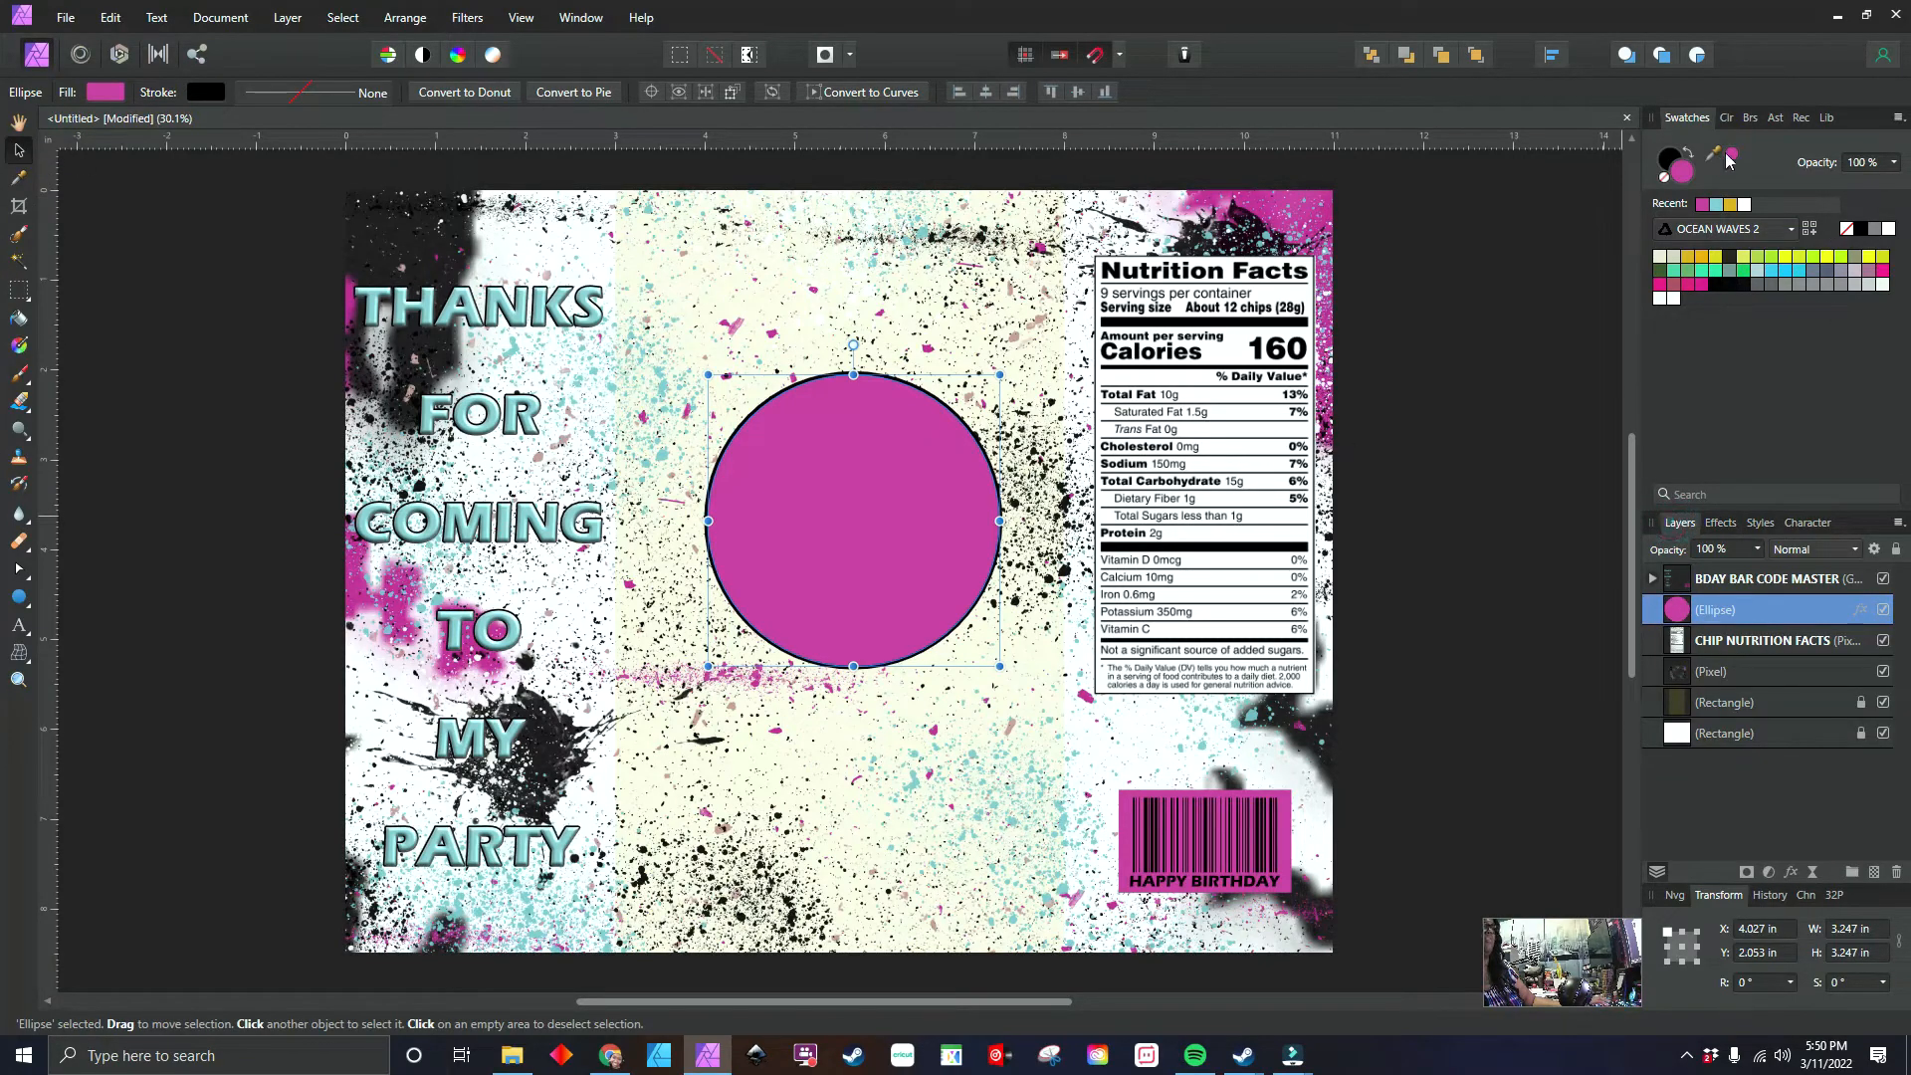
{"action": "left_click", "coordinate": [1774, 118]}
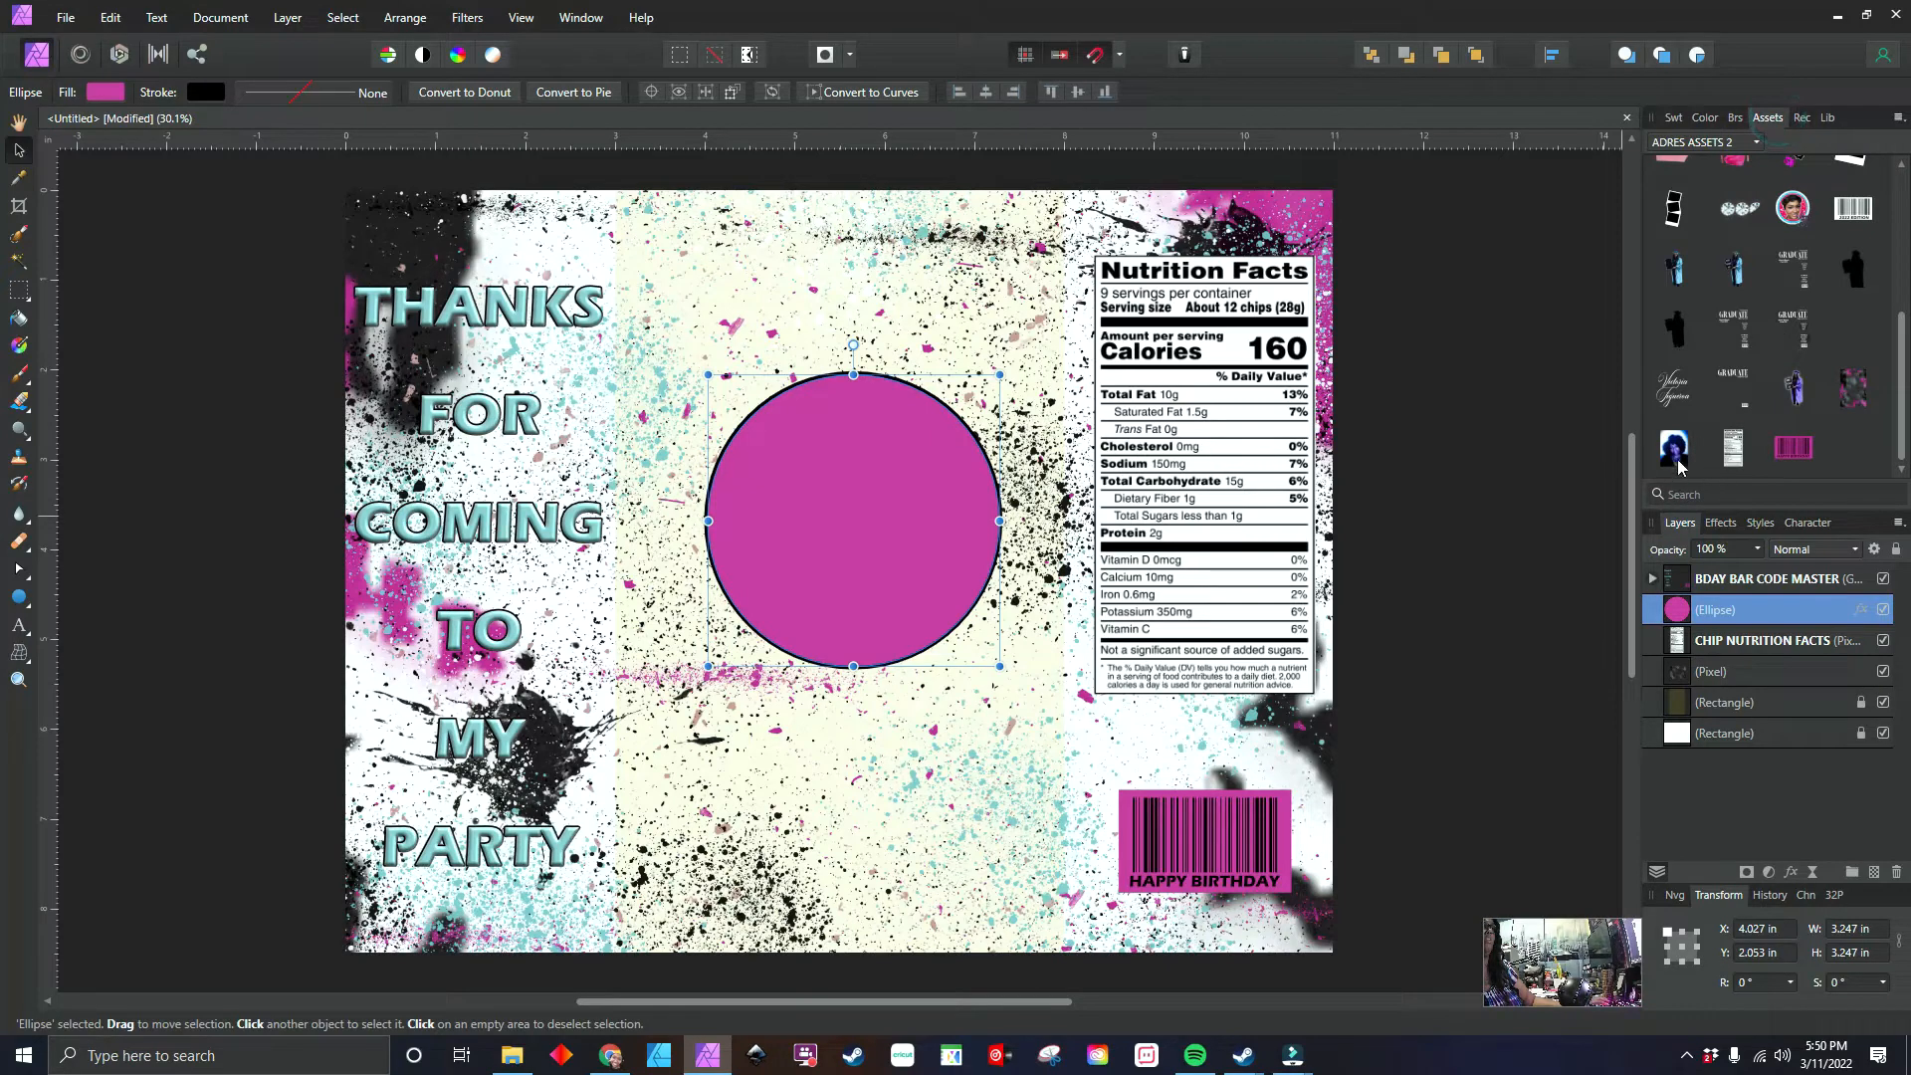
{"action": "left_click_drag", "start_coordinate": [1679, 453], "coordinate": [858, 603]}
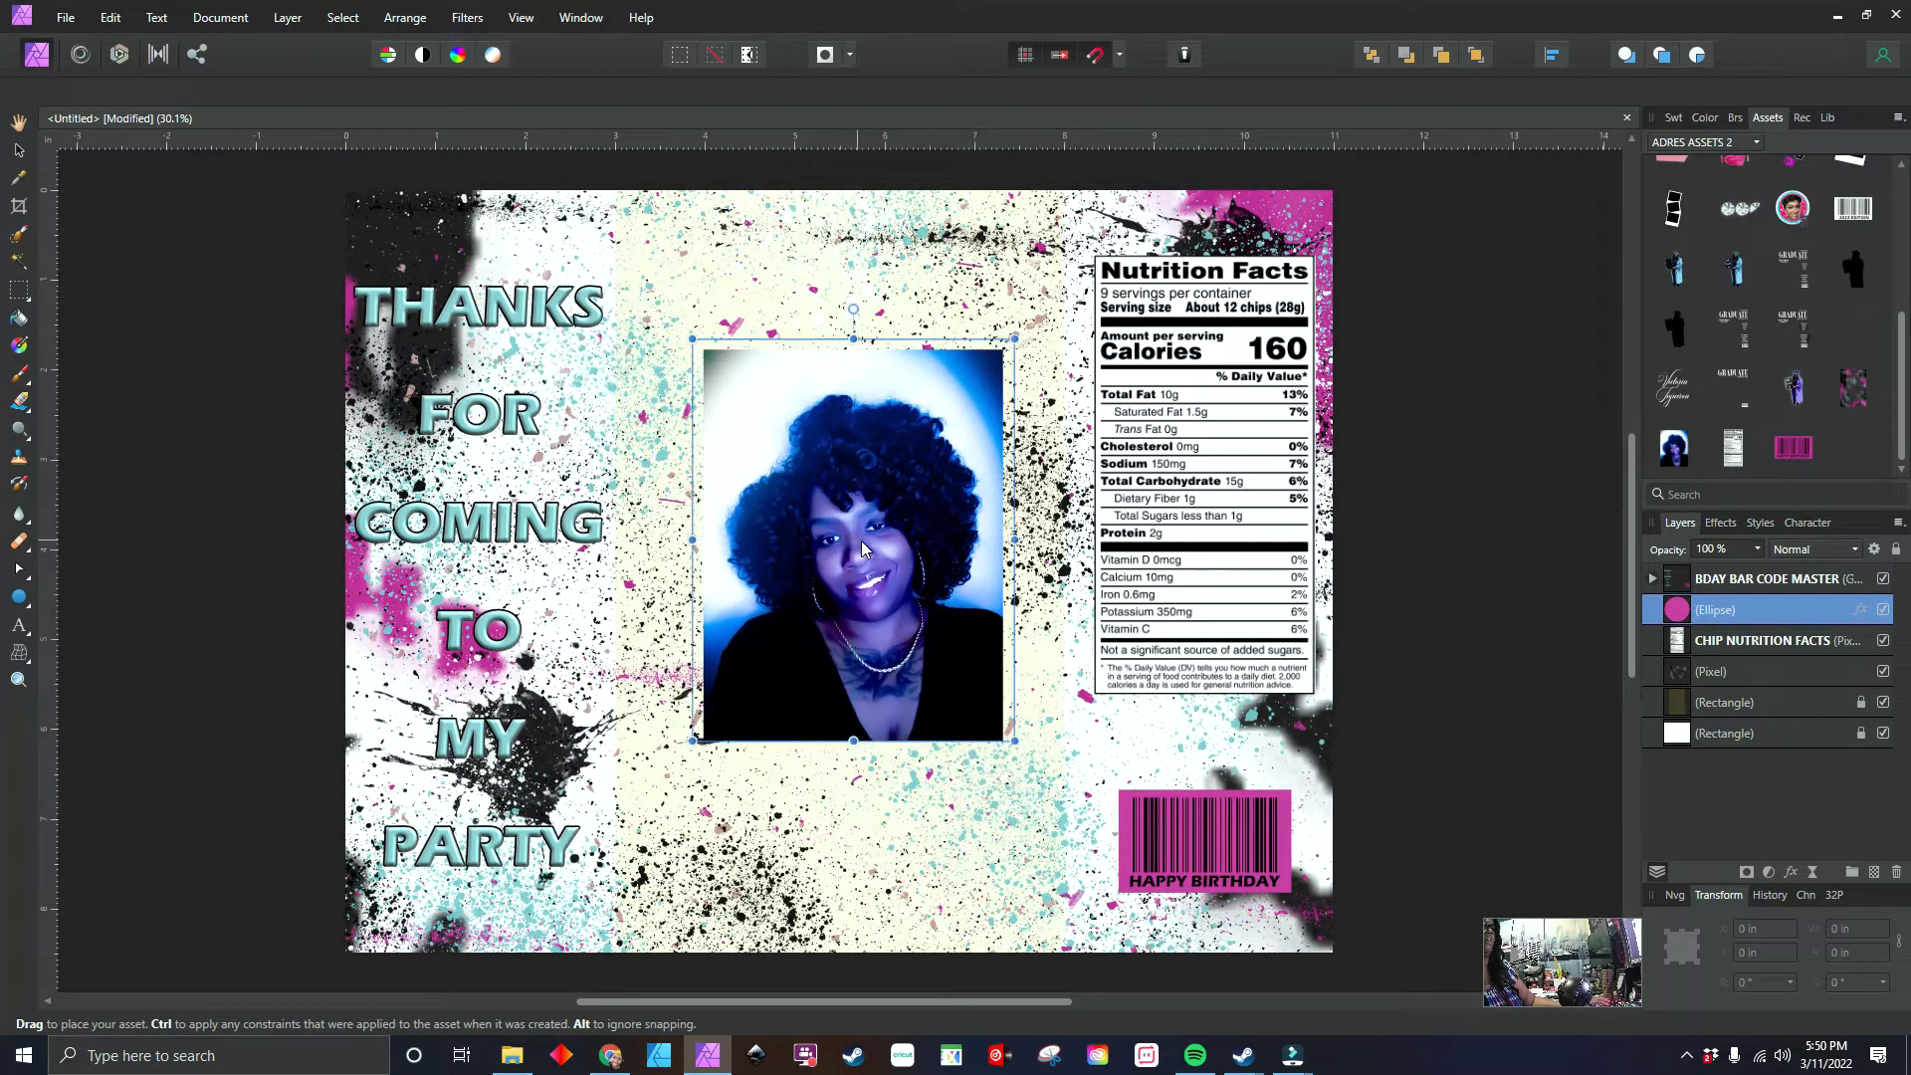
{"action": "left_click_drag", "start_coordinate": [1760, 634], "coordinate": [1719, 646]}
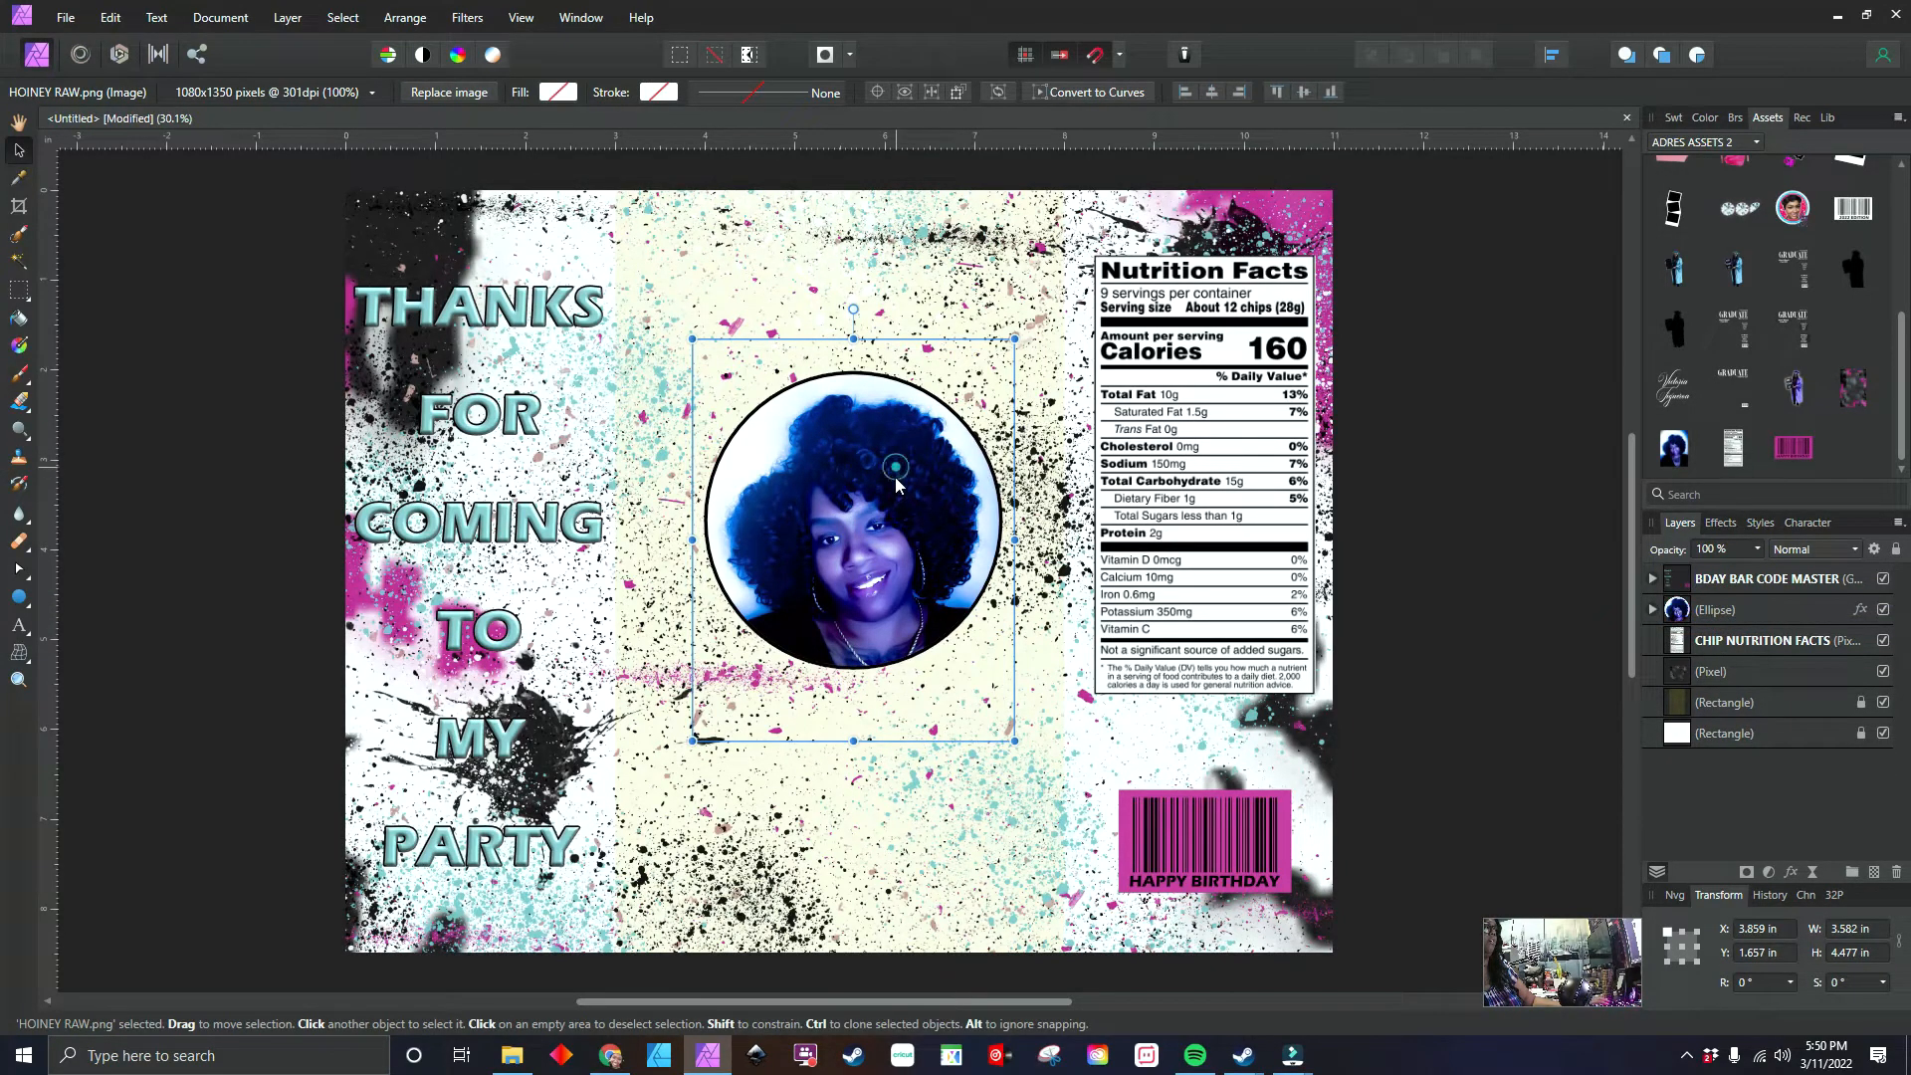
- Enlarge the clipped photo to about 3.73 × 4.66 in and reposition it so the portrait fills the circle
{"action": "left_click_drag", "start_coordinate": [896, 485], "coordinate": [888, 462]}
{"action": "left_click", "coordinate": [865, 354]}
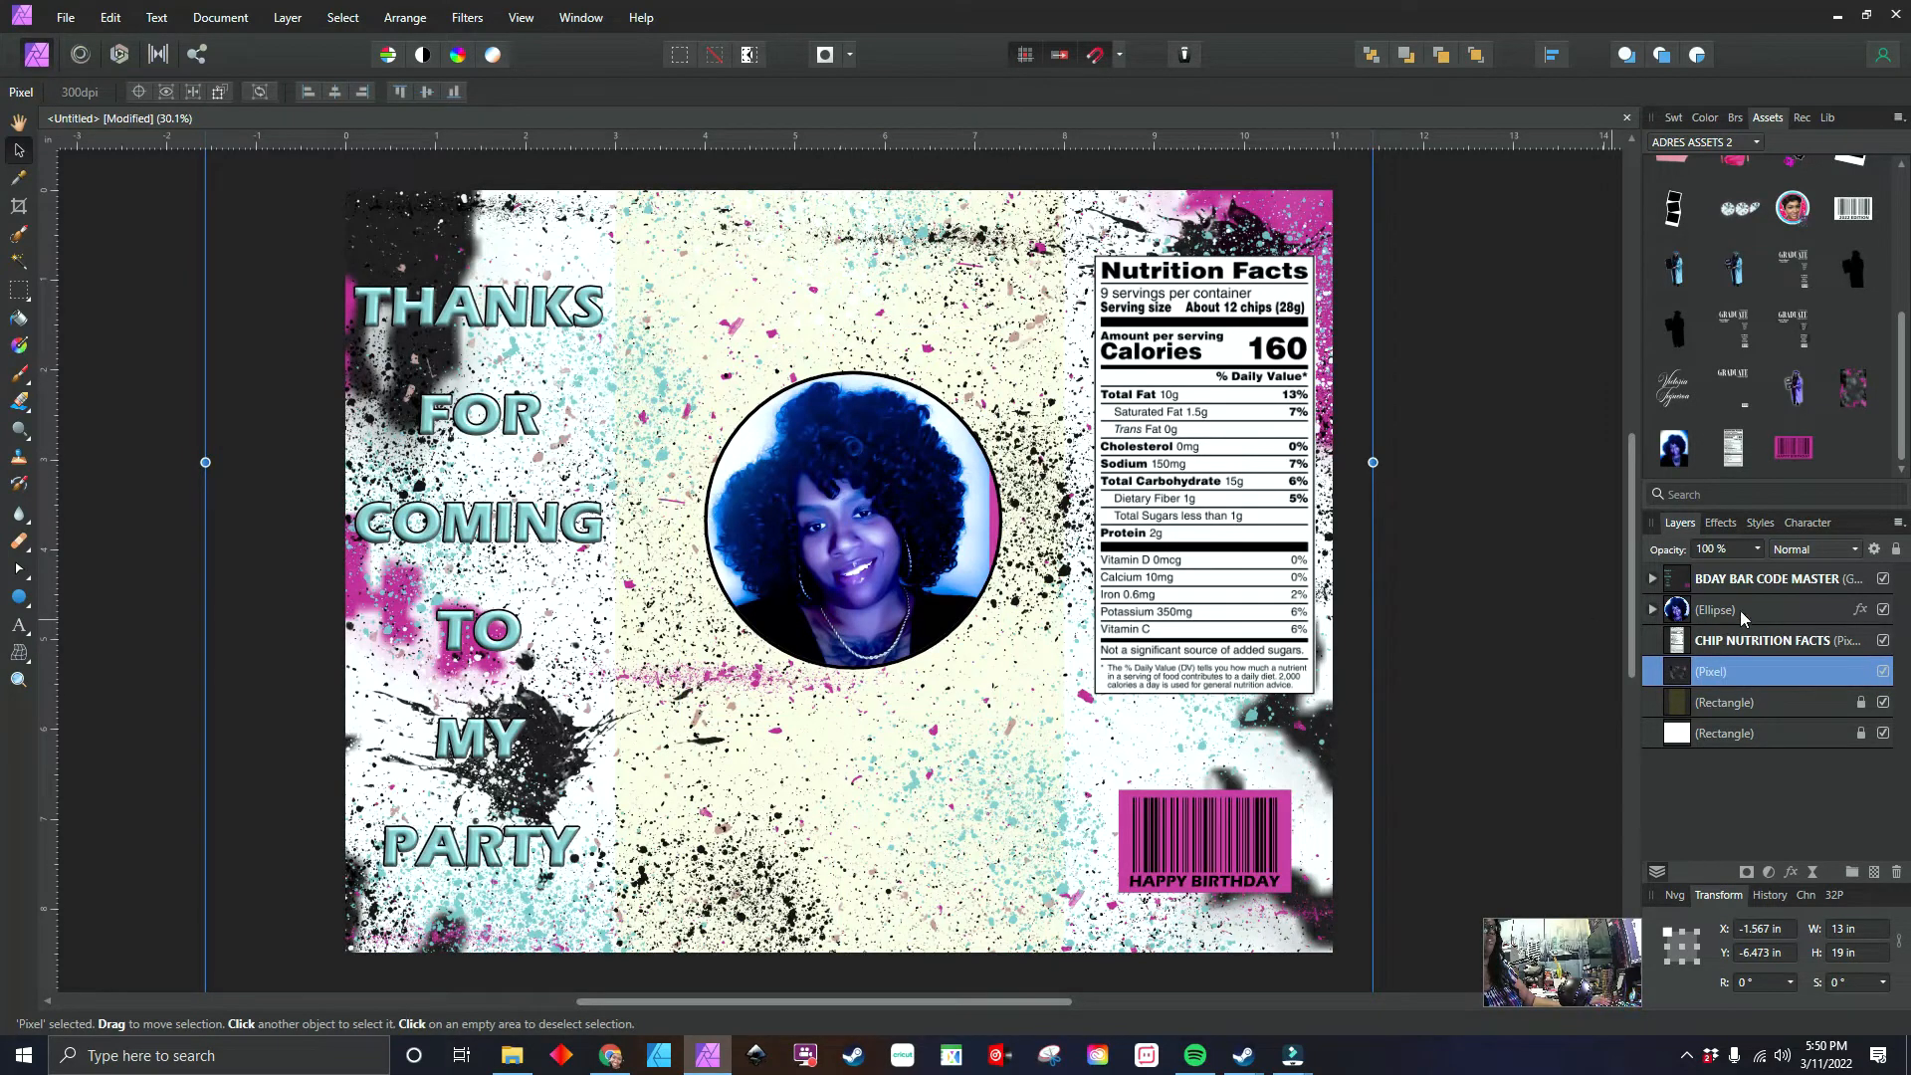
{"action": "left_click", "coordinate": [1744, 618]}
{"action": "left_click", "coordinate": [1654, 609]}
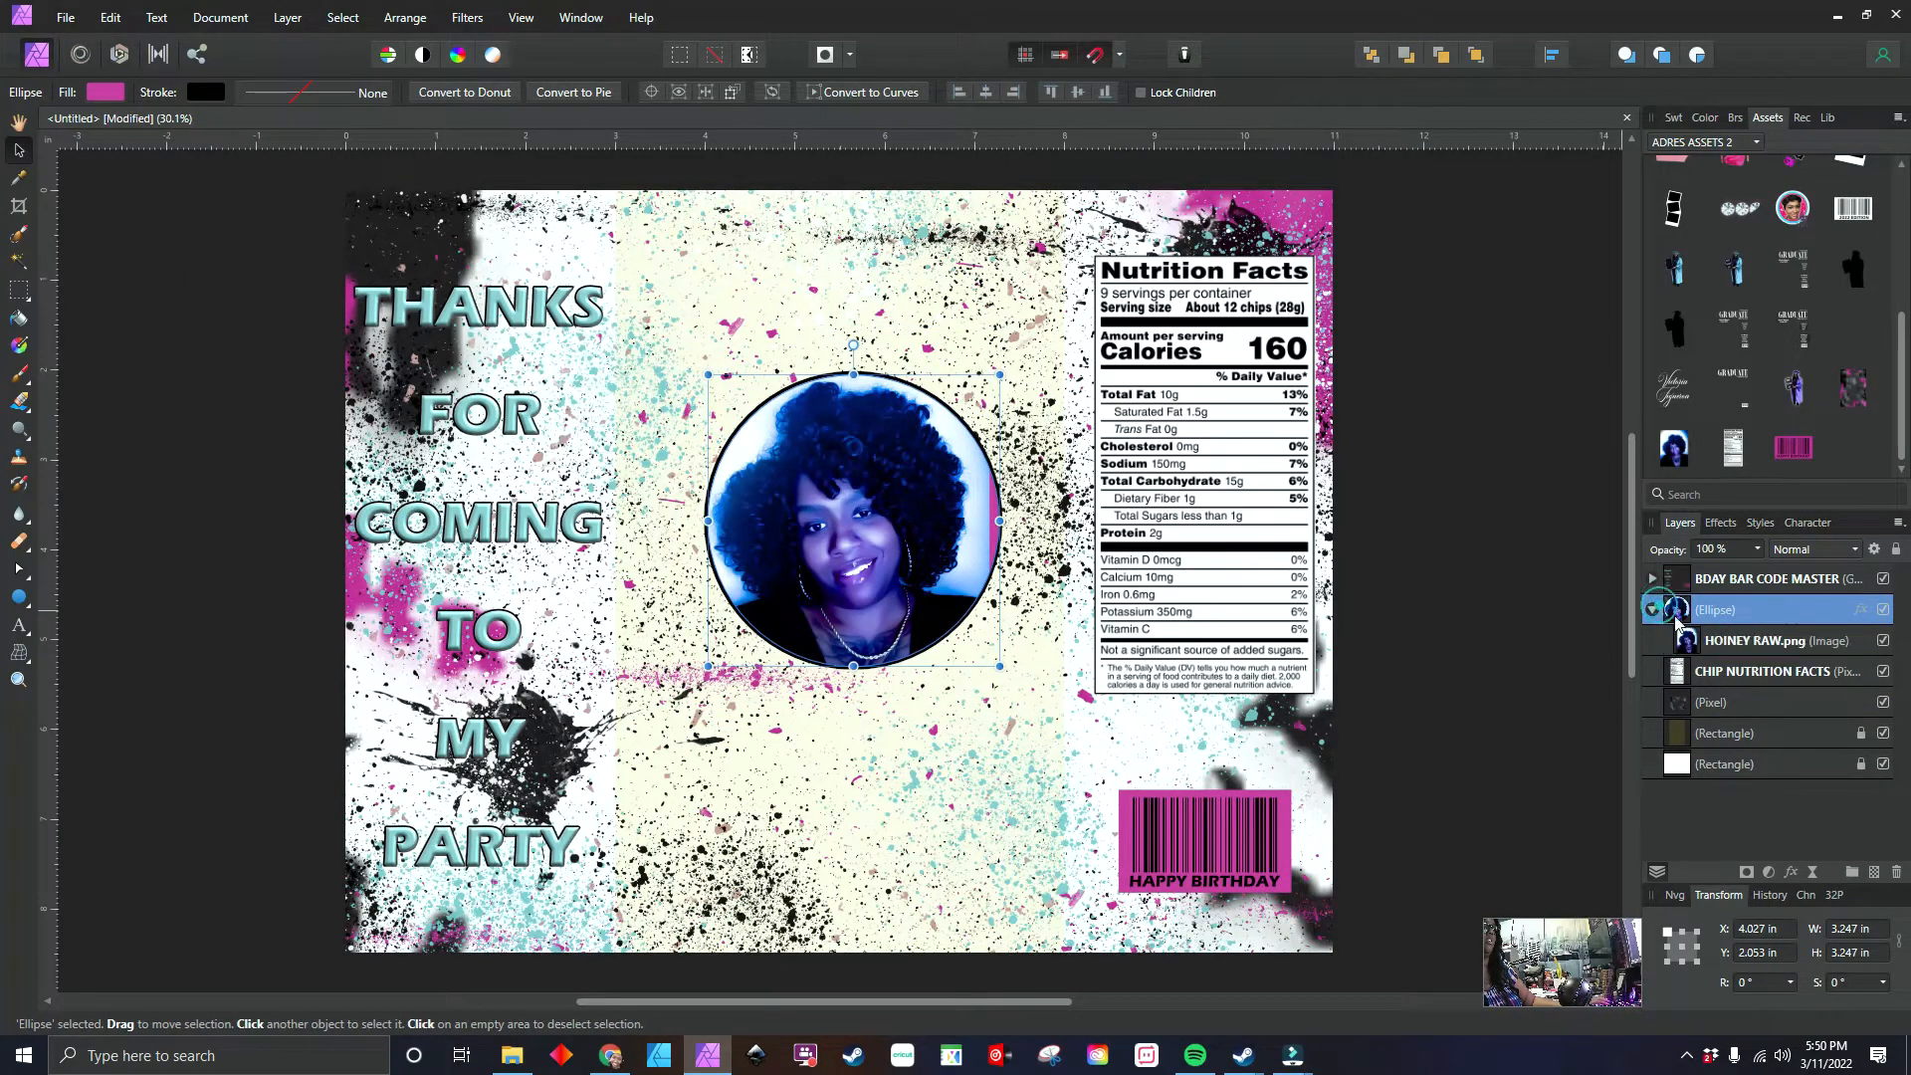
{"action": "left_click", "coordinate": [1752, 640]}
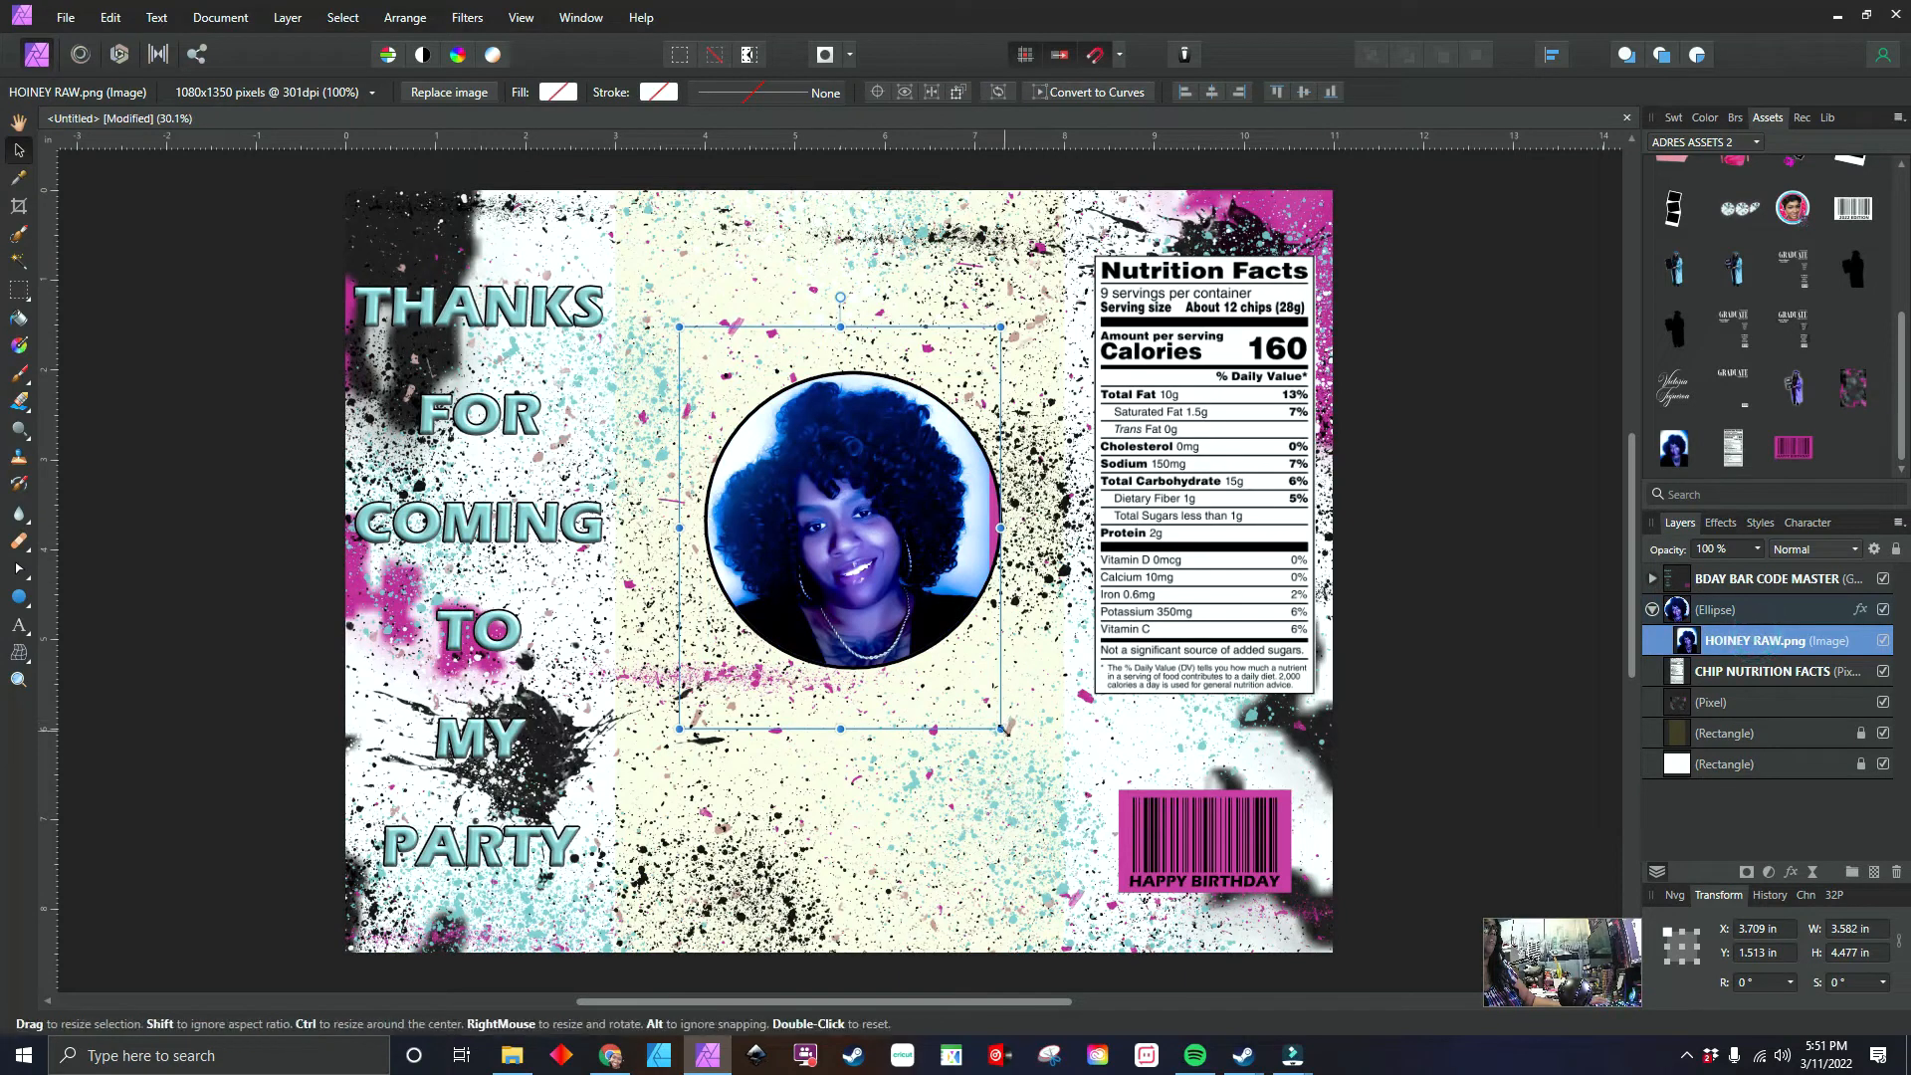
{"action": "left_click_drag", "start_coordinate": [1003, 729], "coordinate": [1013, 744]}
{"action": "left_click", "coordinate": [925, 597]}
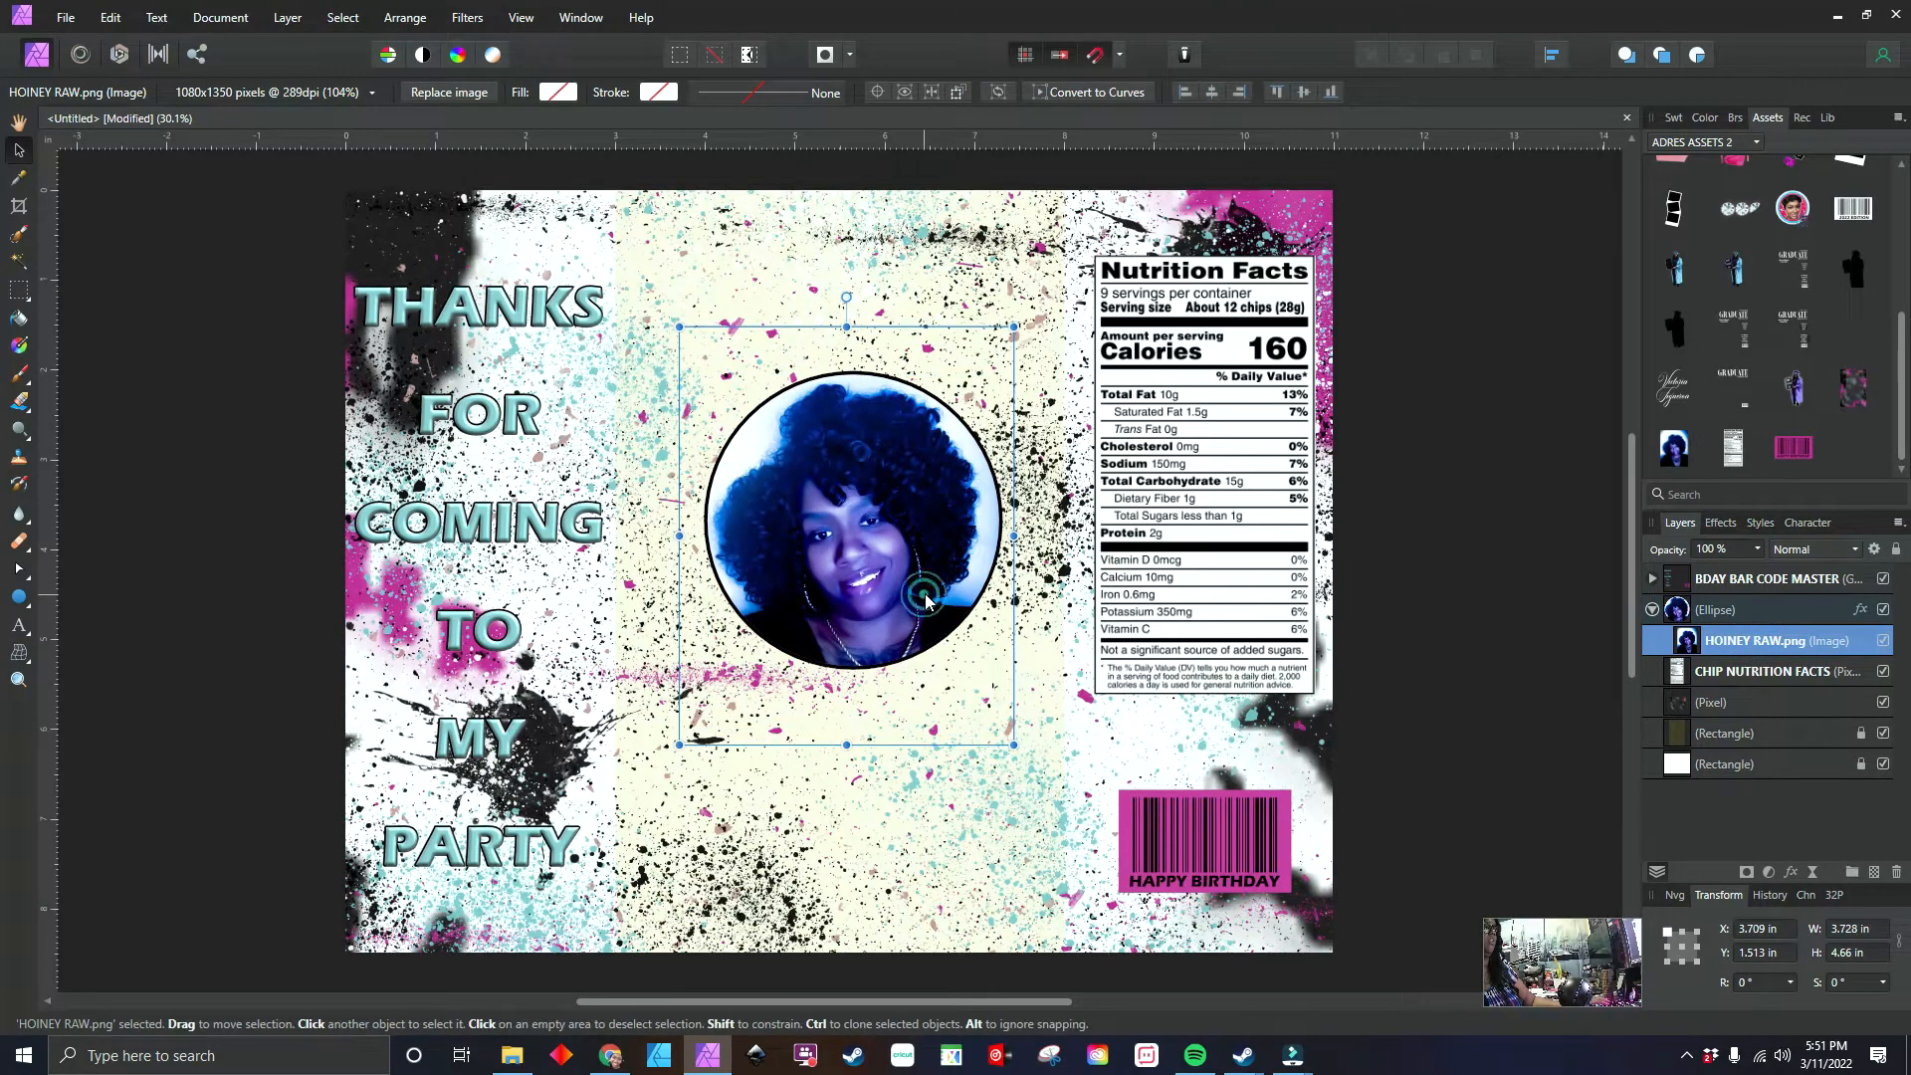
{"action": "left_click_drag", "start_coordinate": [926, 597], "coordinate": [926, 600]}
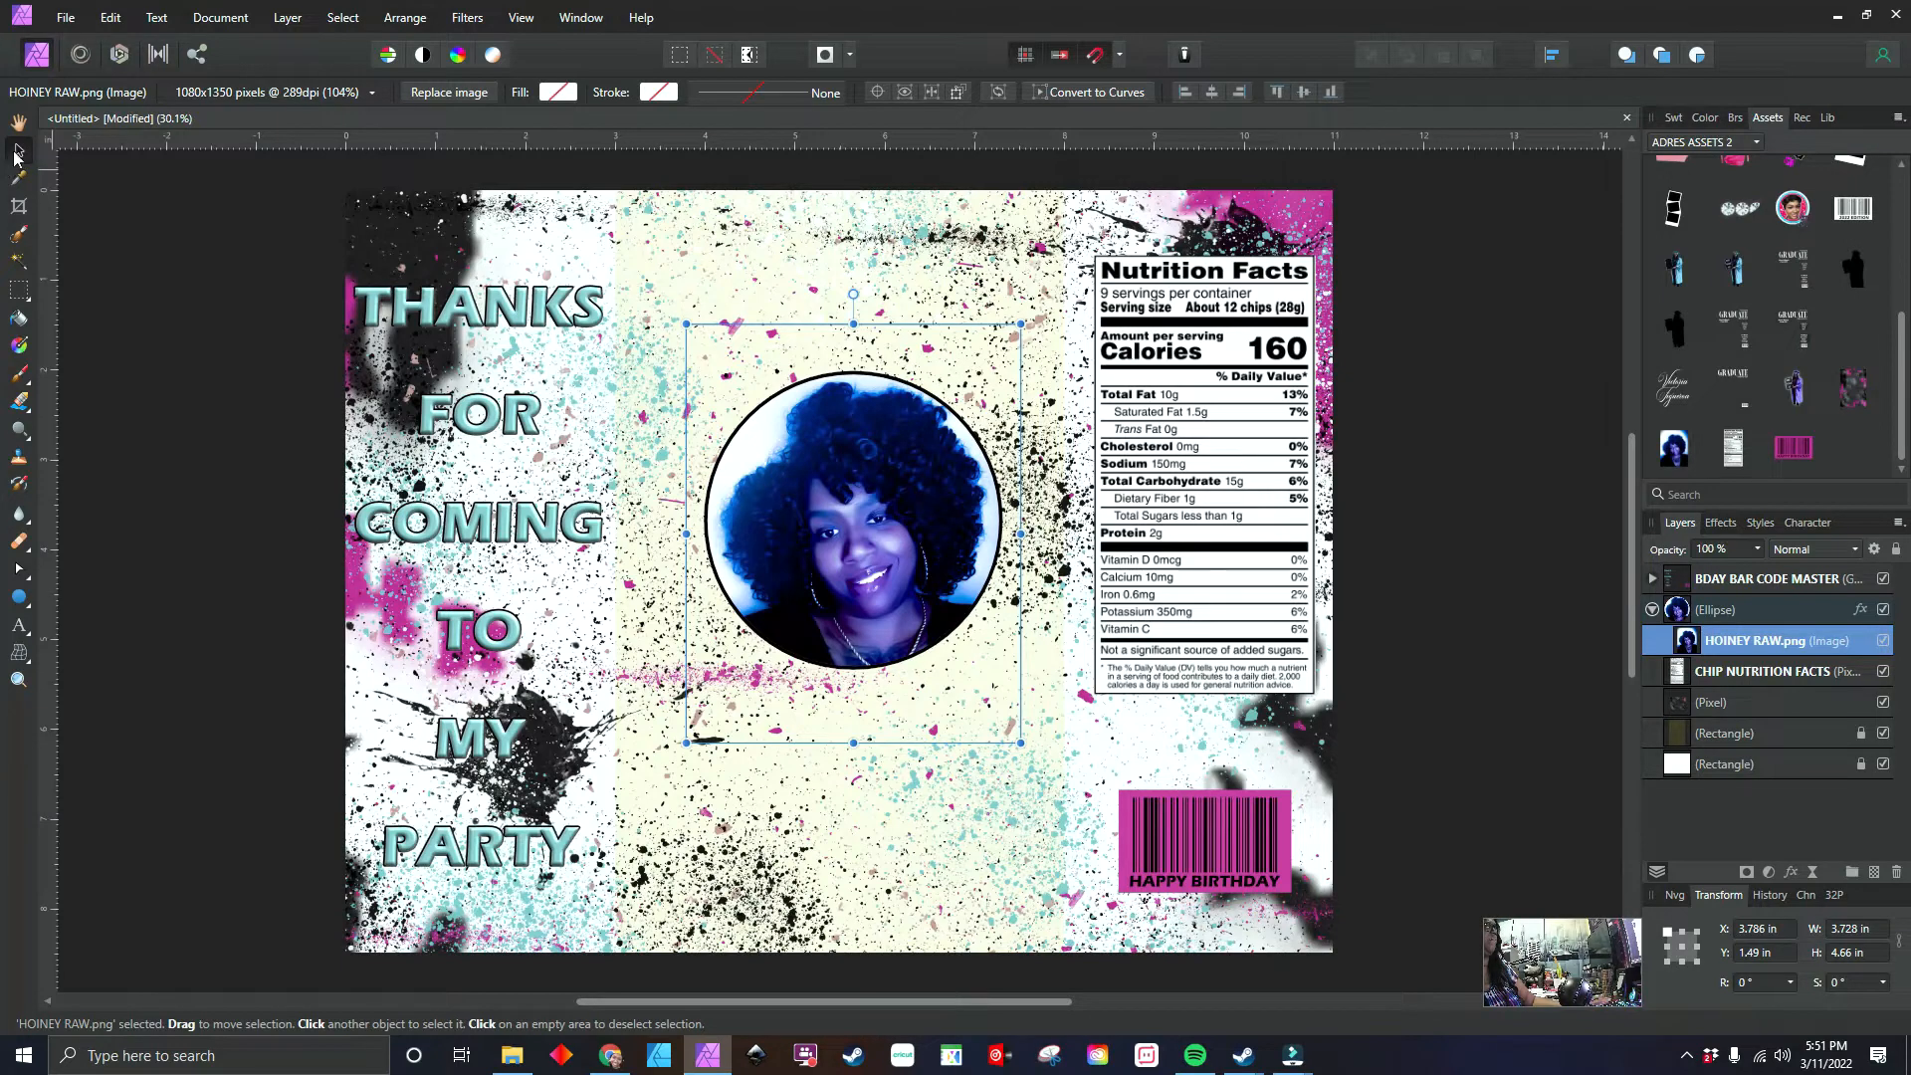
{"action": "left_click", "coordinate": [1653, 609]}
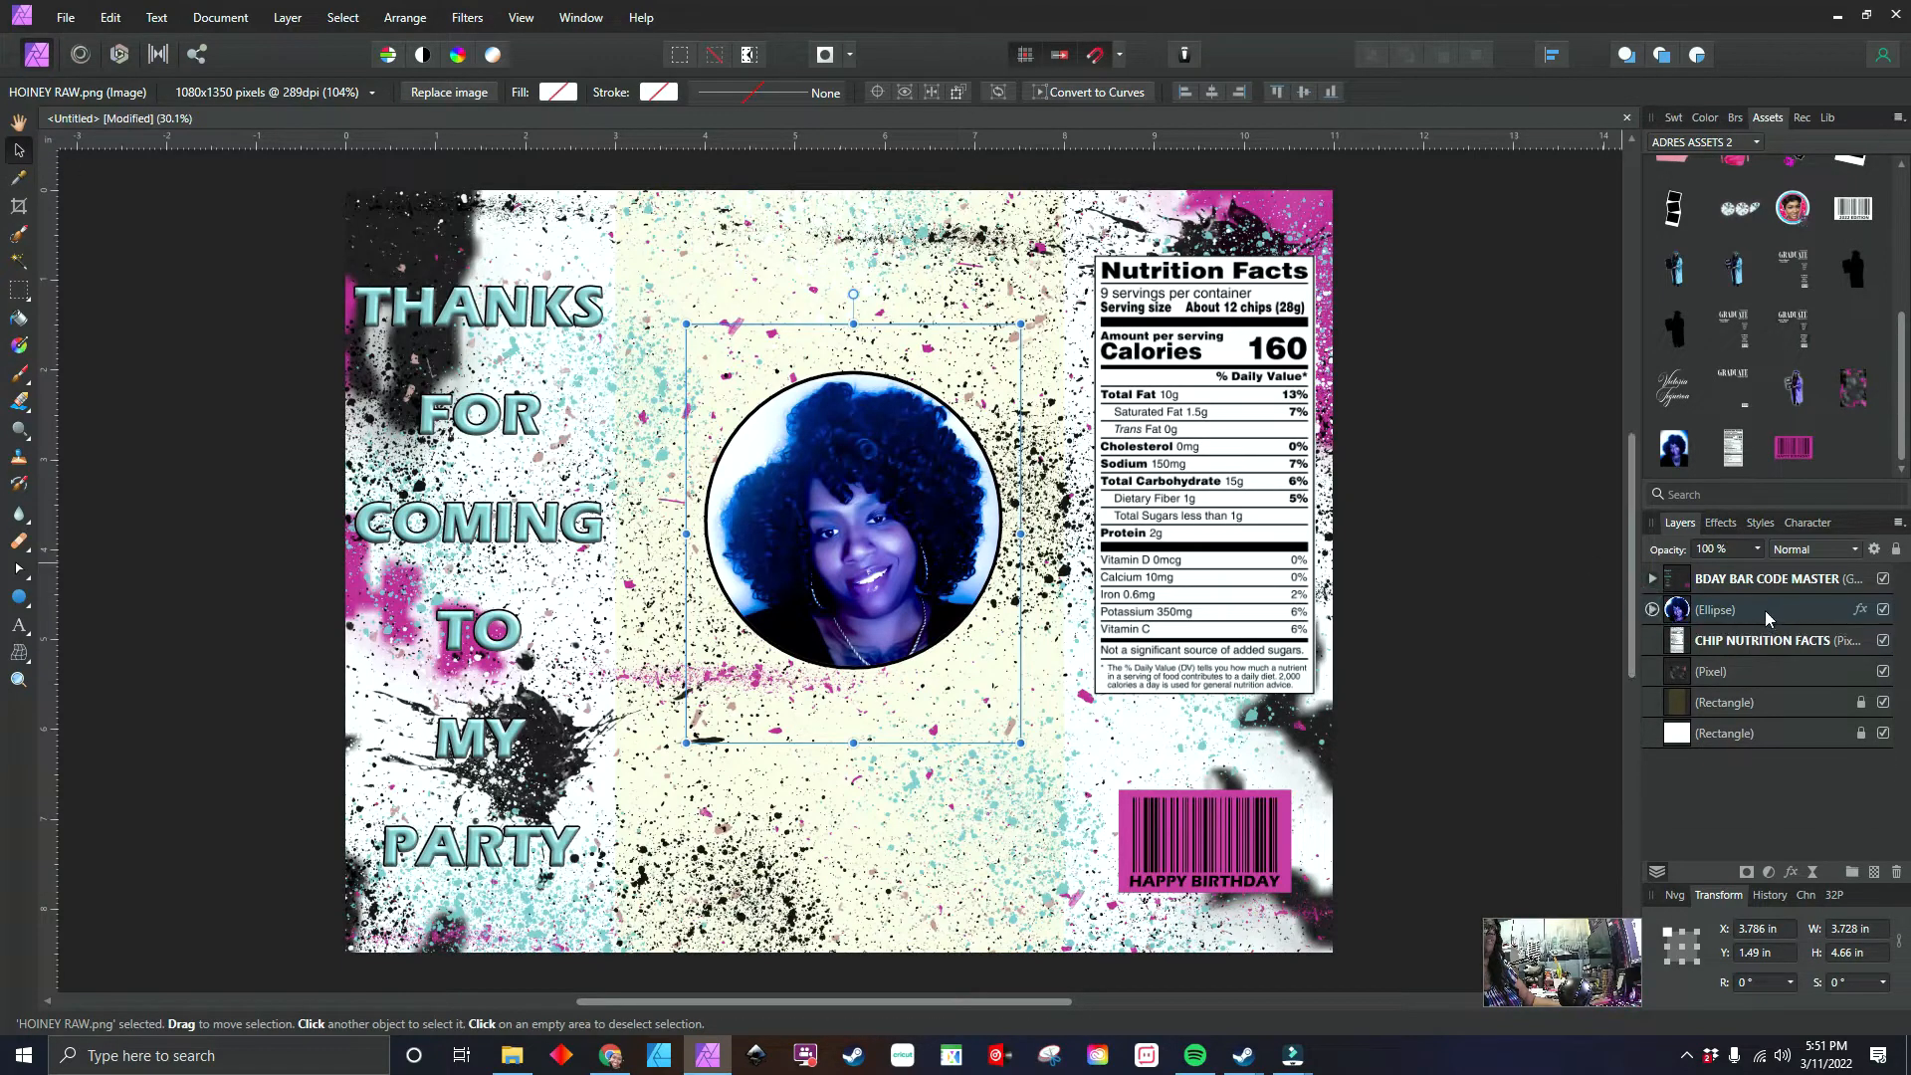
- Enlarge the circle with its photo to about 3.68 in across and recenter it on the center panel
{"action": "left_click", "coordinate": [1767, 609]}
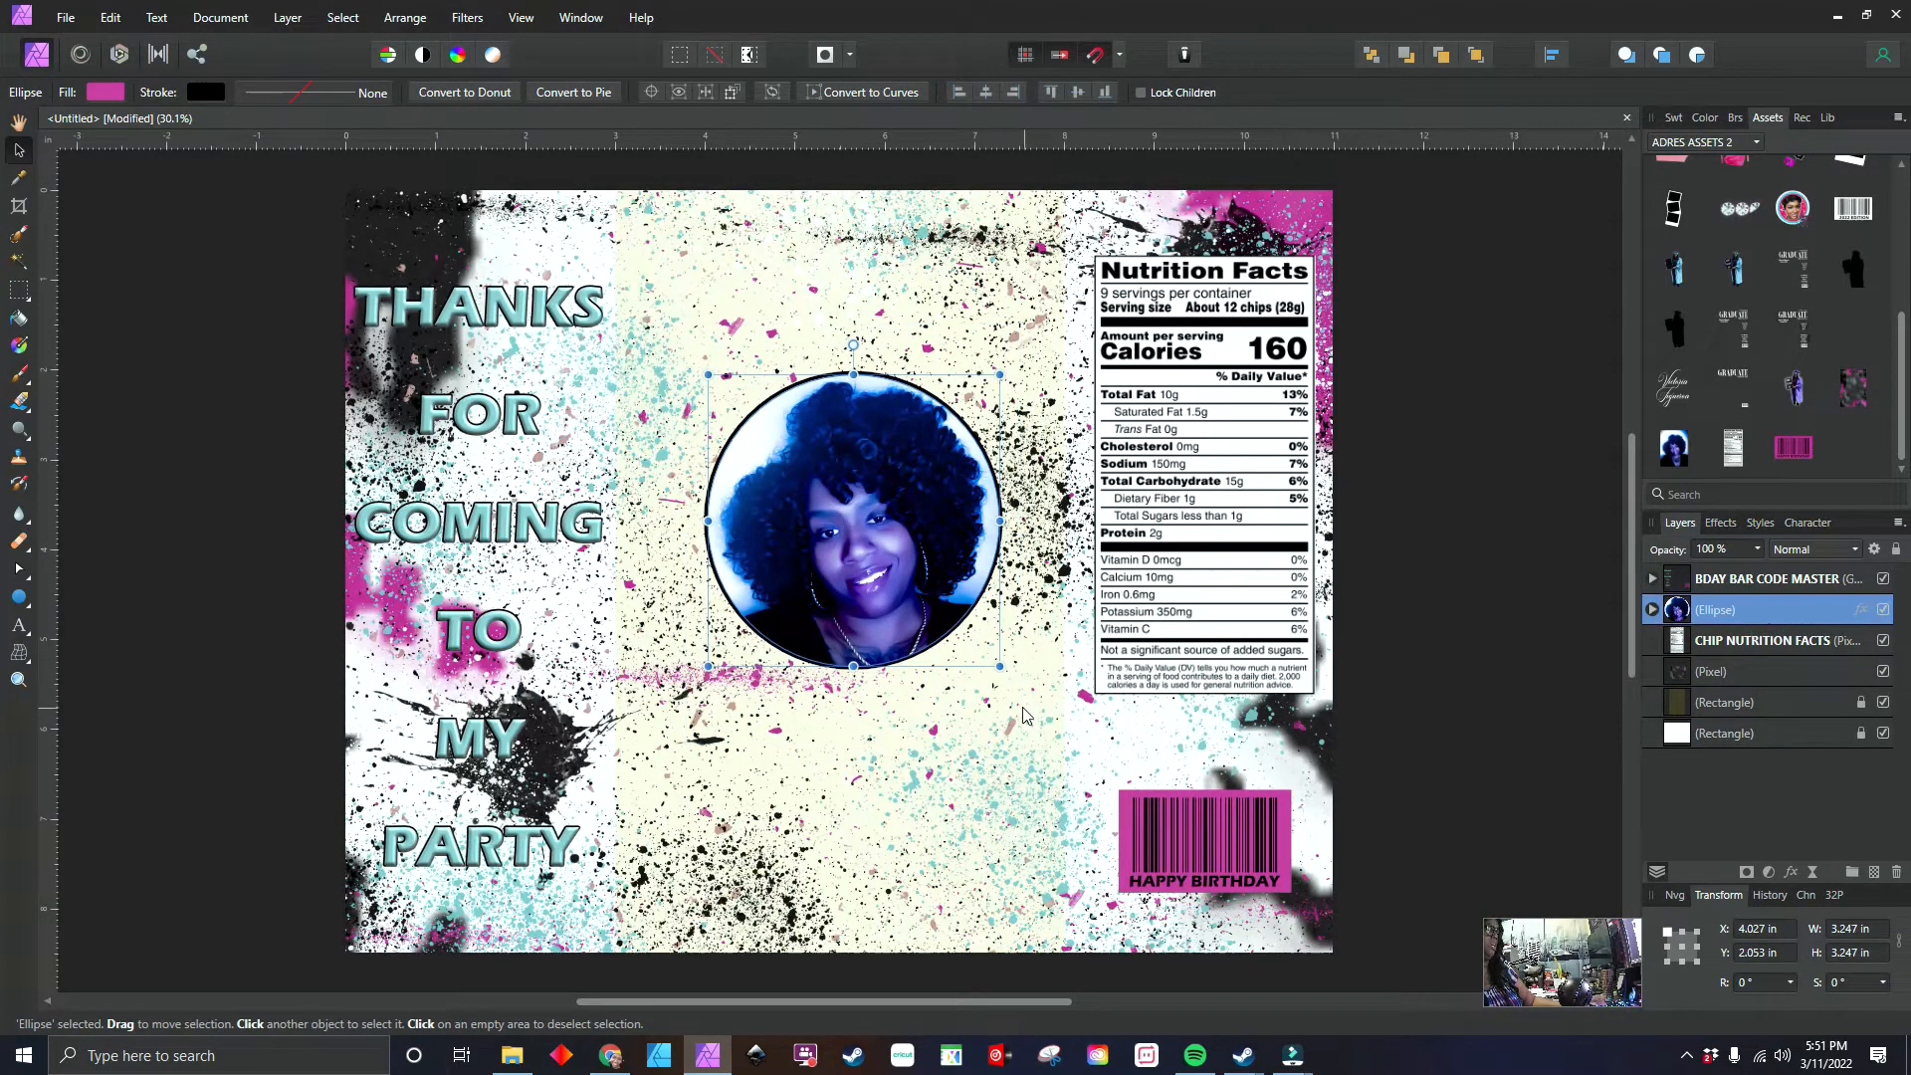
{"action": "left_click_drag", "start_coordinate": [998, 665], "coordinate": [1038, 705]}
{"action": "left_click_drag", "start_coordinate": [918, 565], "coordinate": [879, 512]}
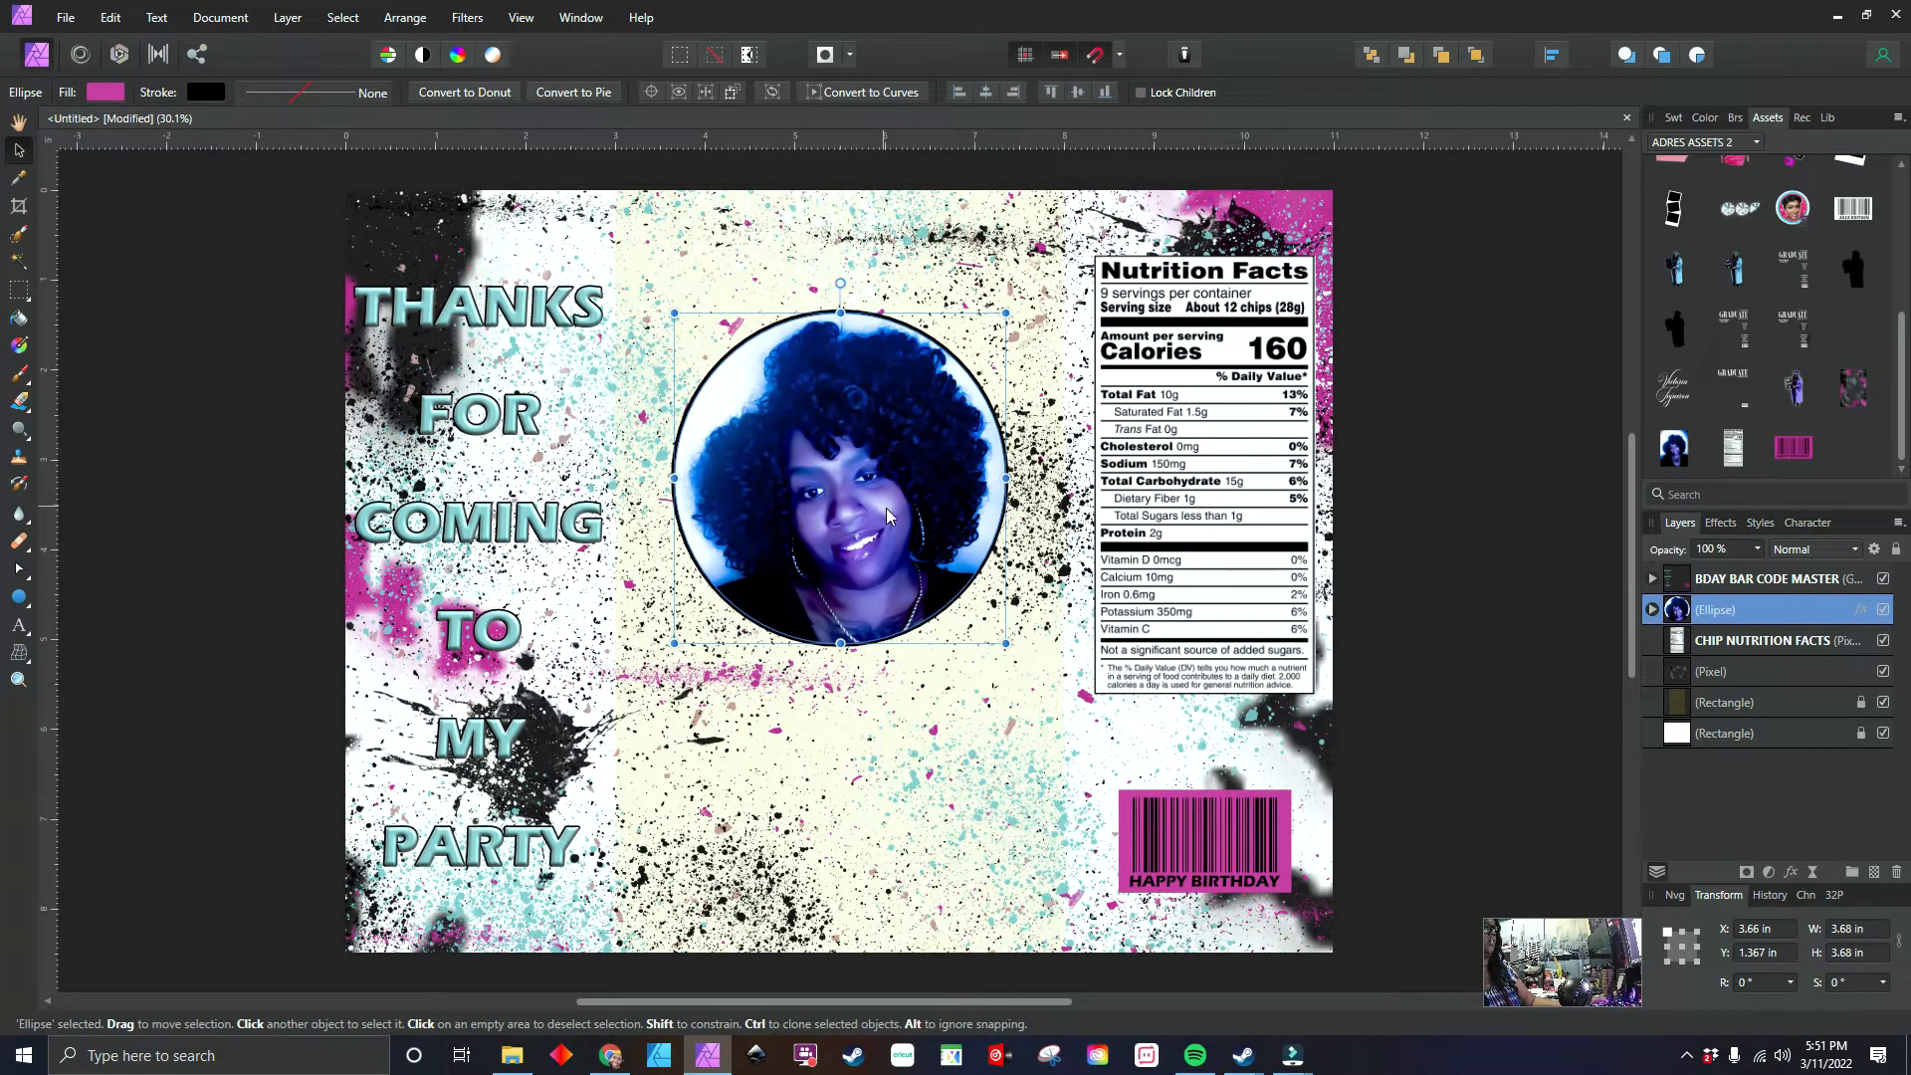
{"action": "left_click_drag", "start_coordinate": [896, 528], "coordinate": [901, 551]}
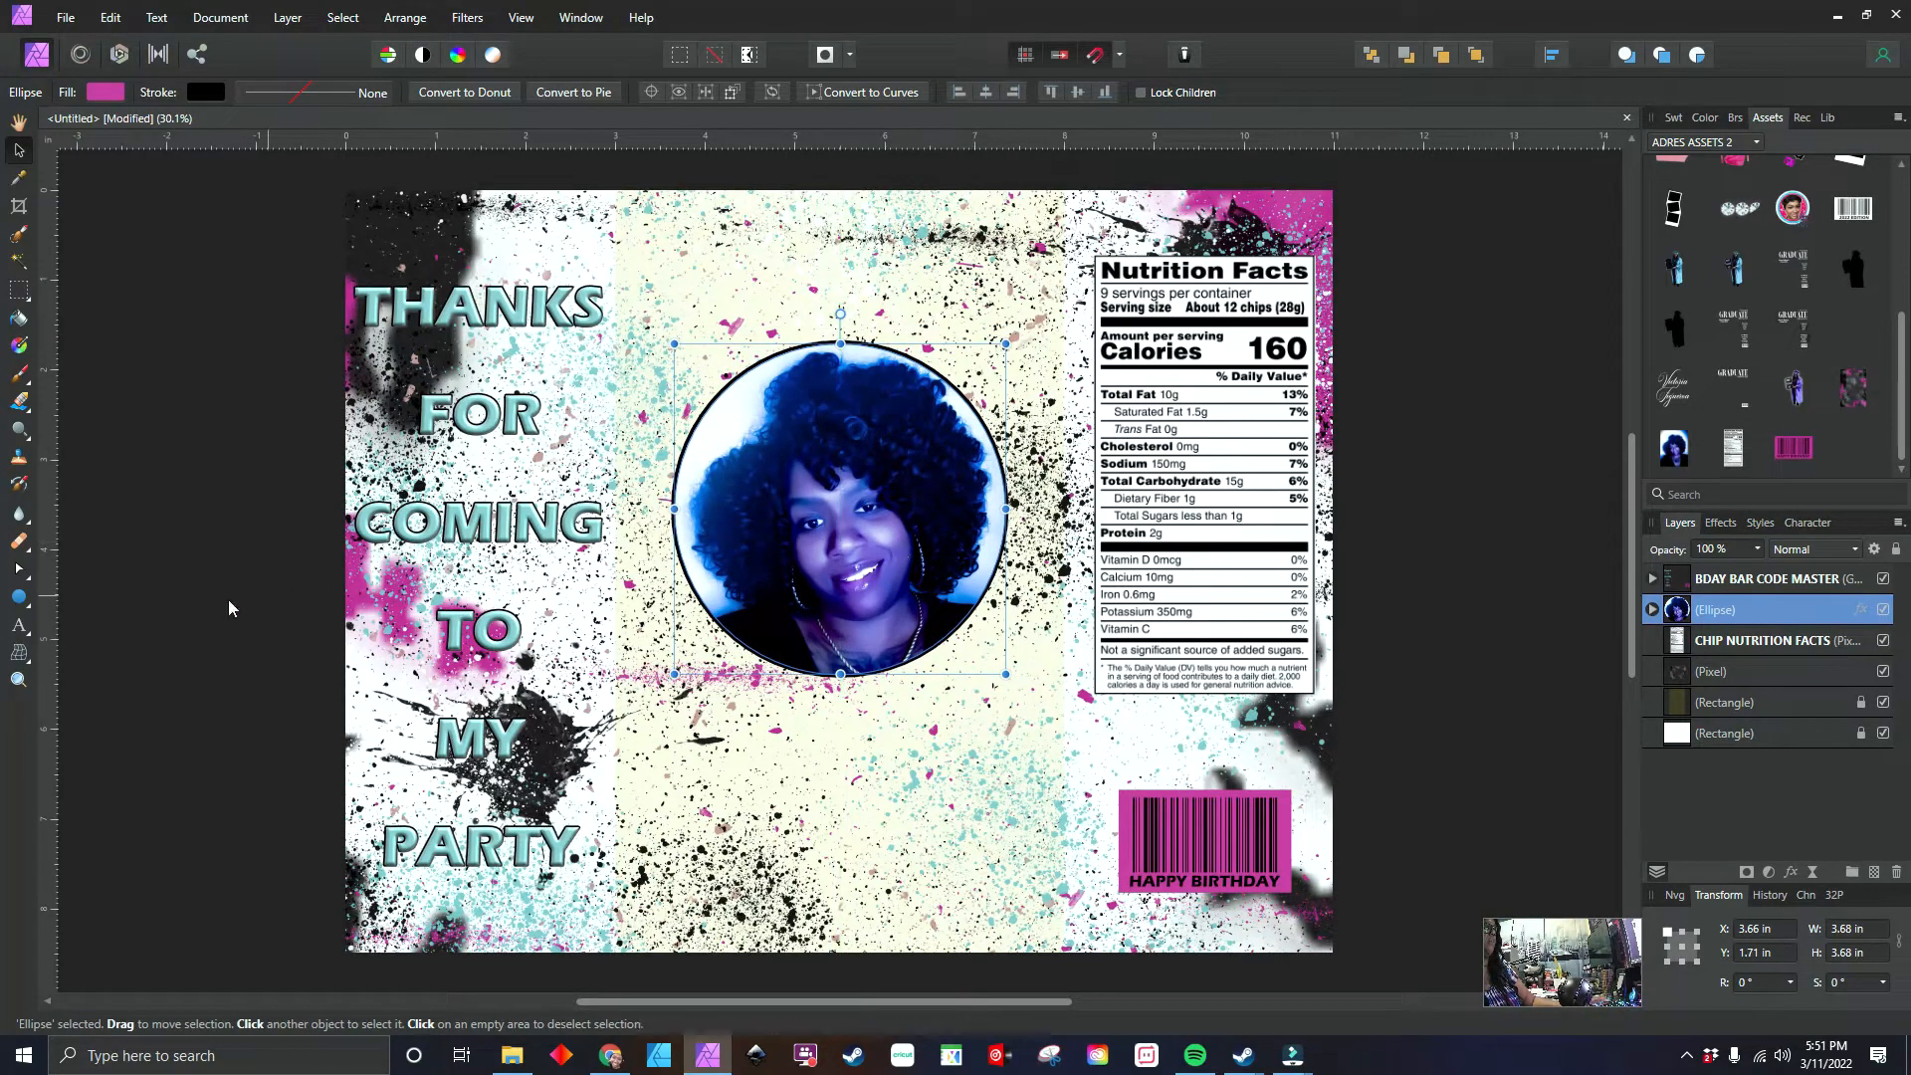
- Add the art text "HONEY'S" above the portrait circle and scale it down to about 4.16 × 0.64 in
{"action": "left_click", "coordinate": [20, 627]}
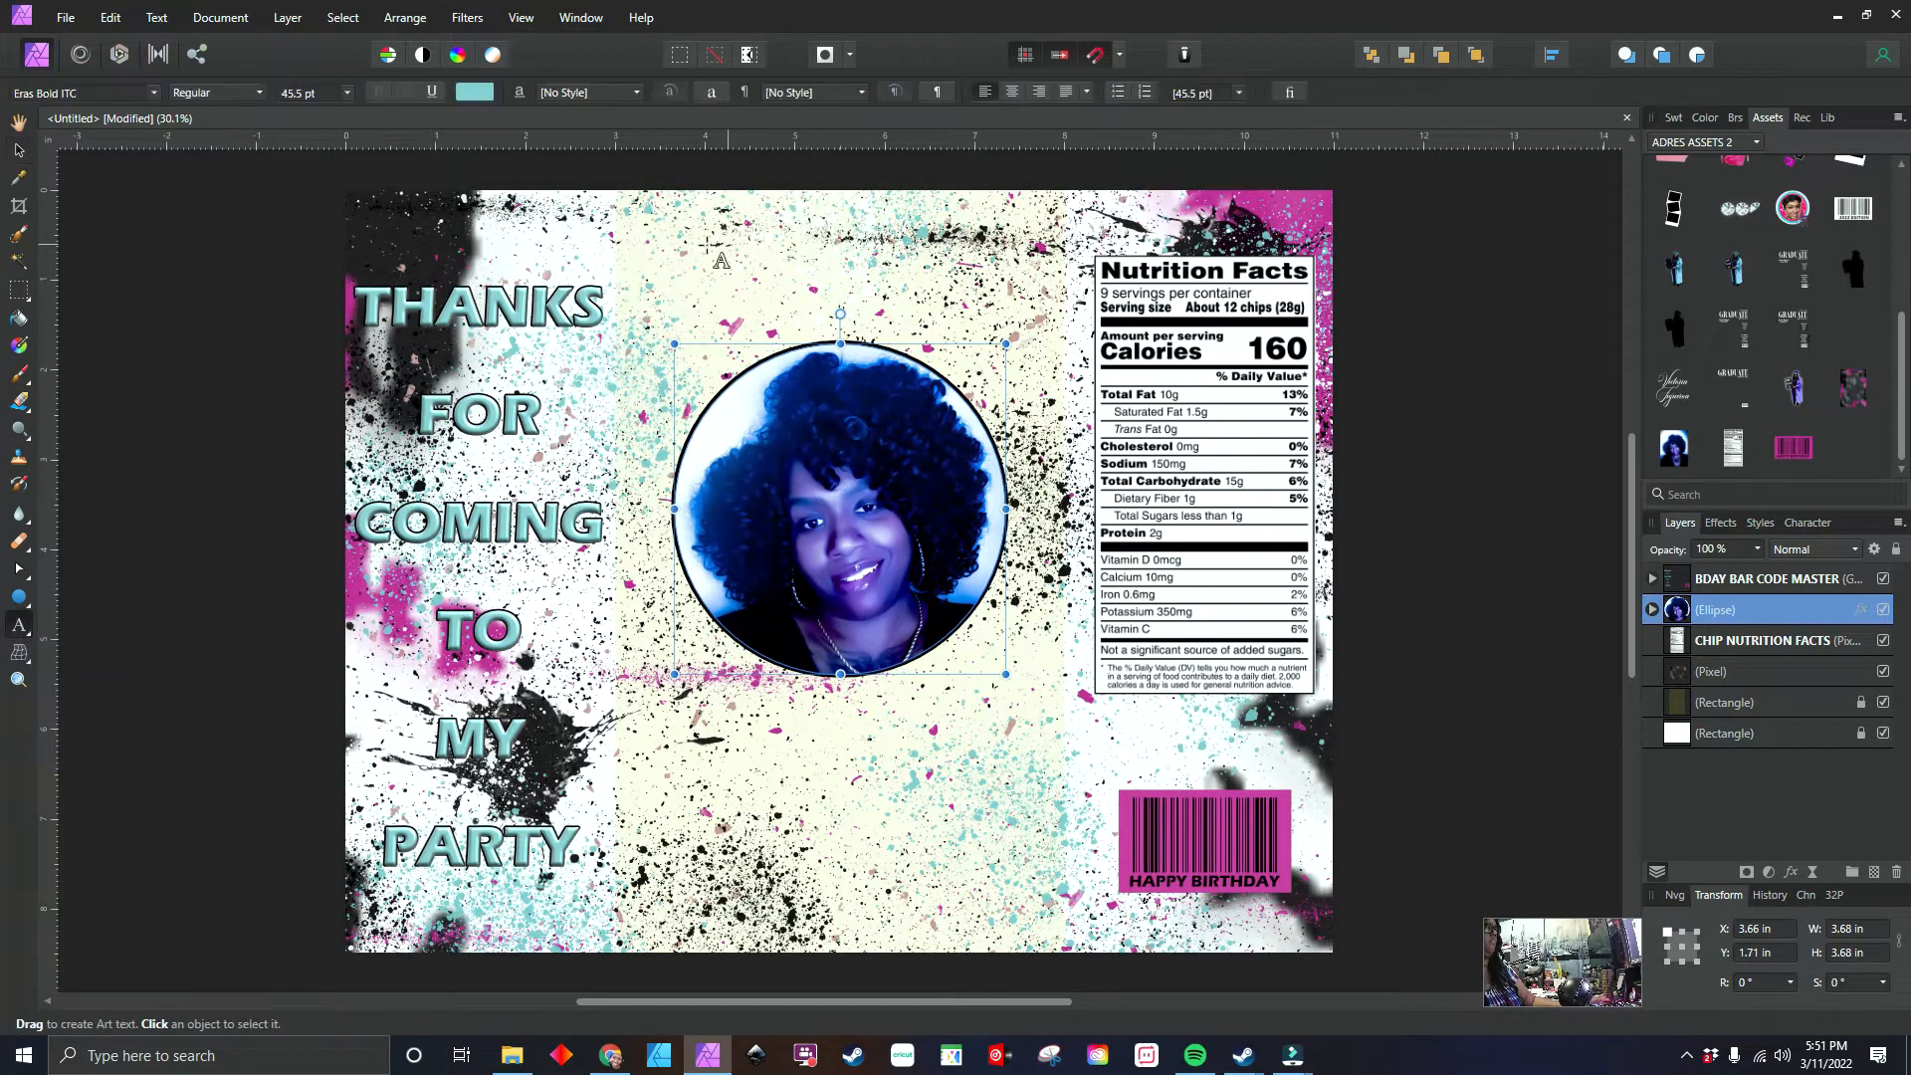
{"action": "left_click_drag", "start_coordinate": [660, 242], "coordinate": [715, 316]}
{"action": "type", "text": "H"}
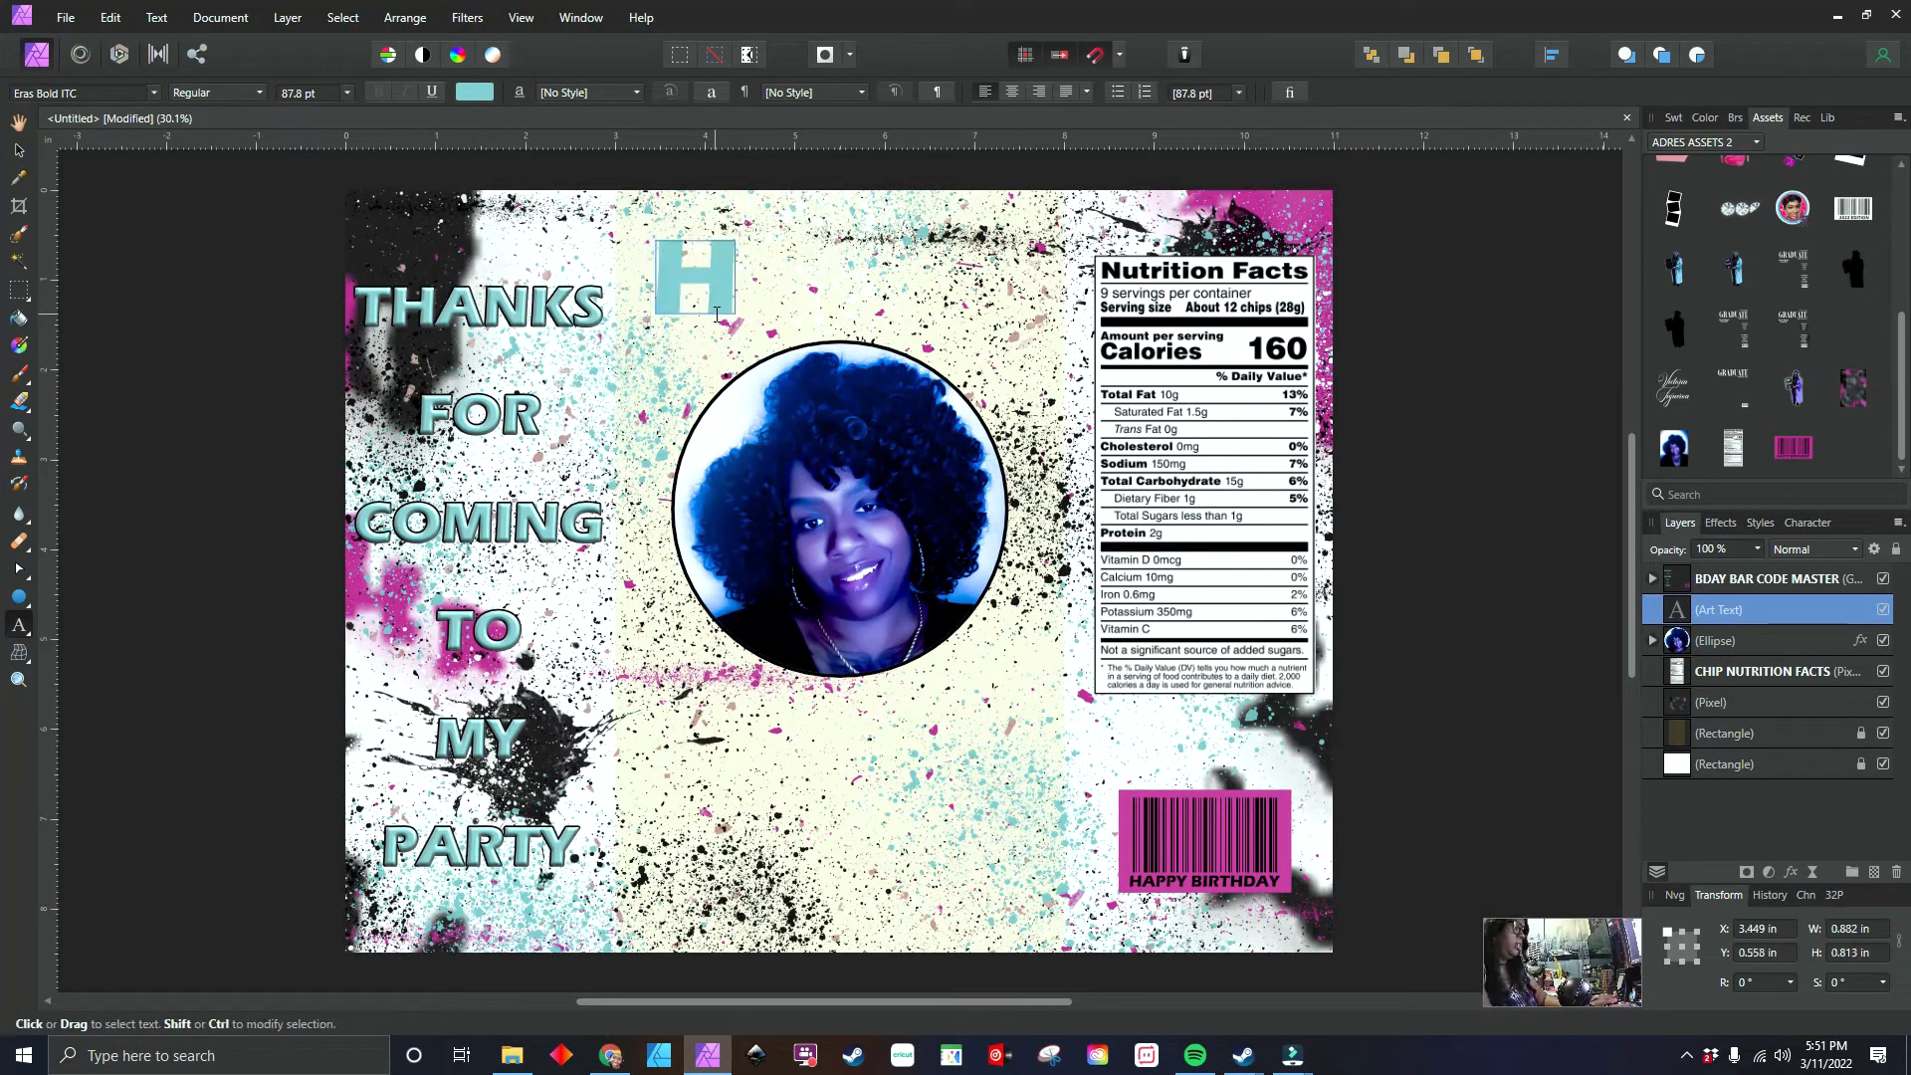
{"action": "type", "text": "ONEY"}
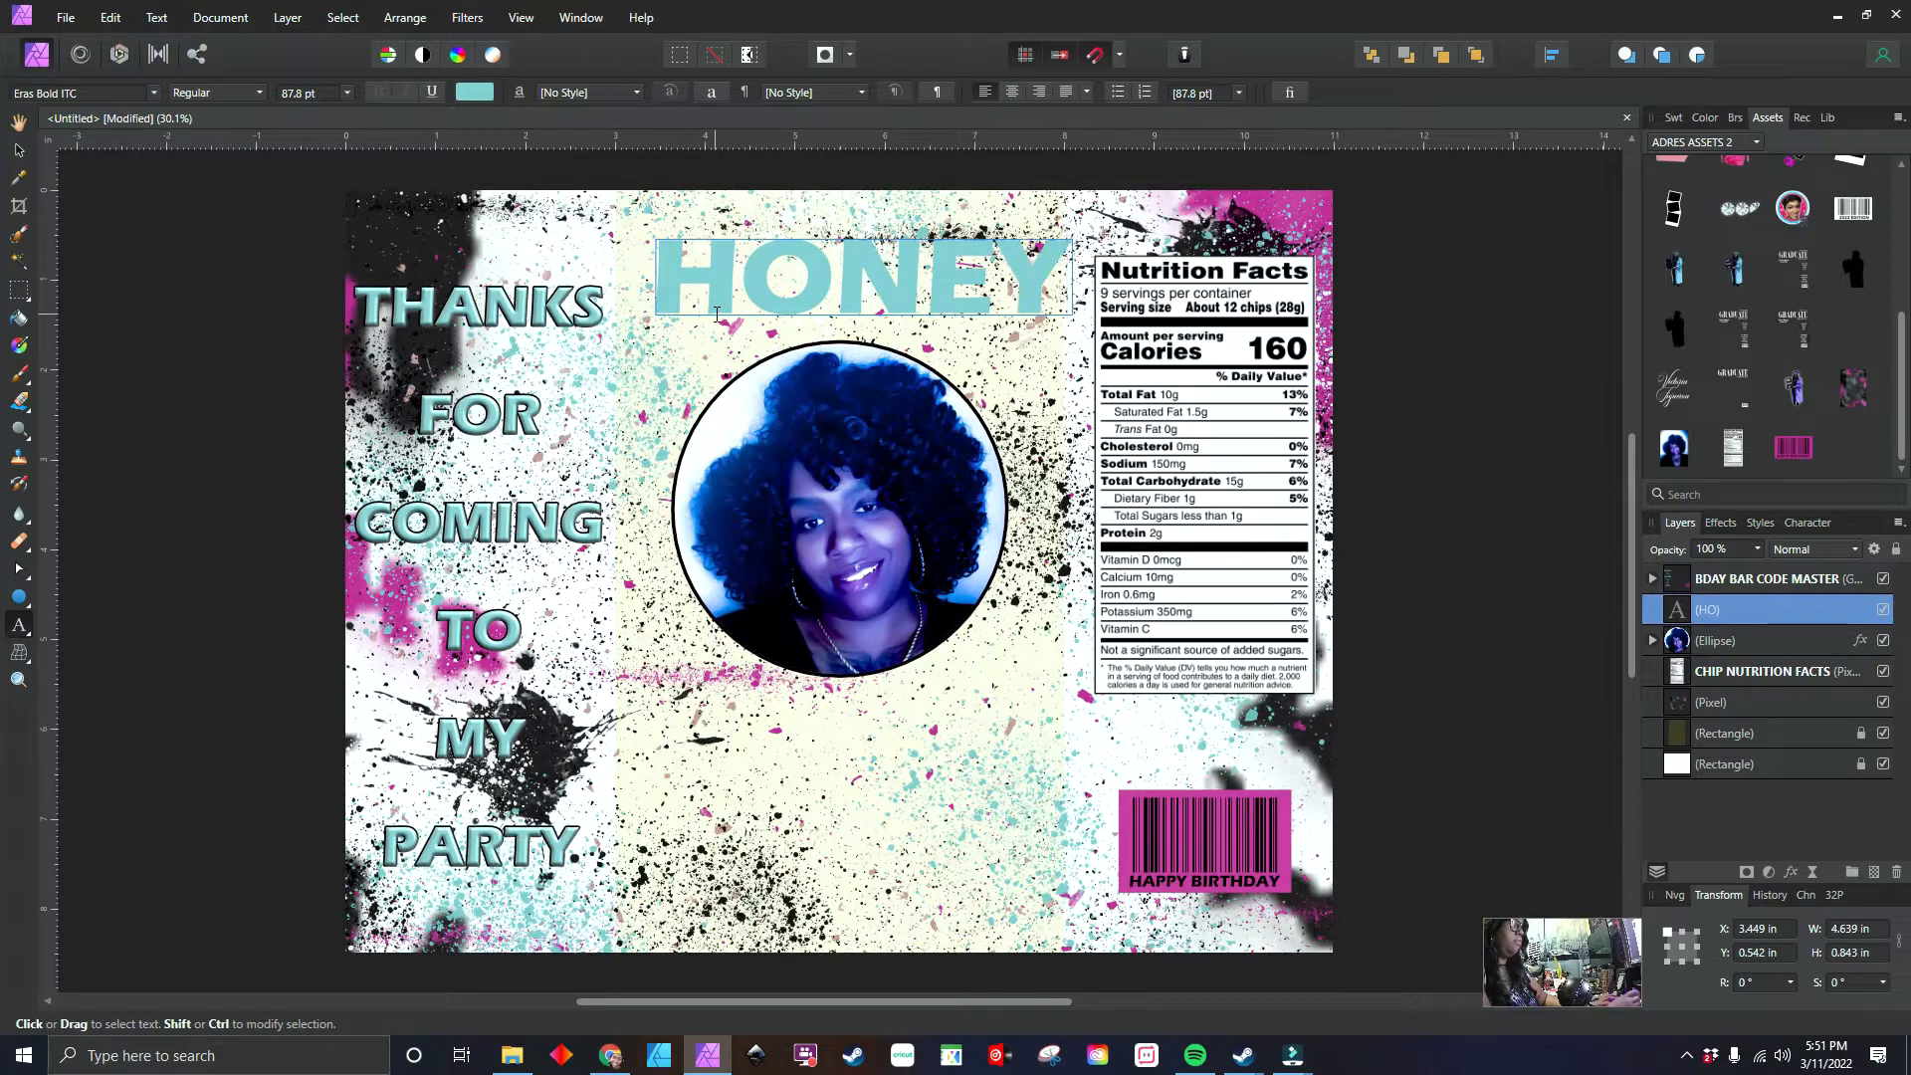
{"action": "type", "text": "'S"}
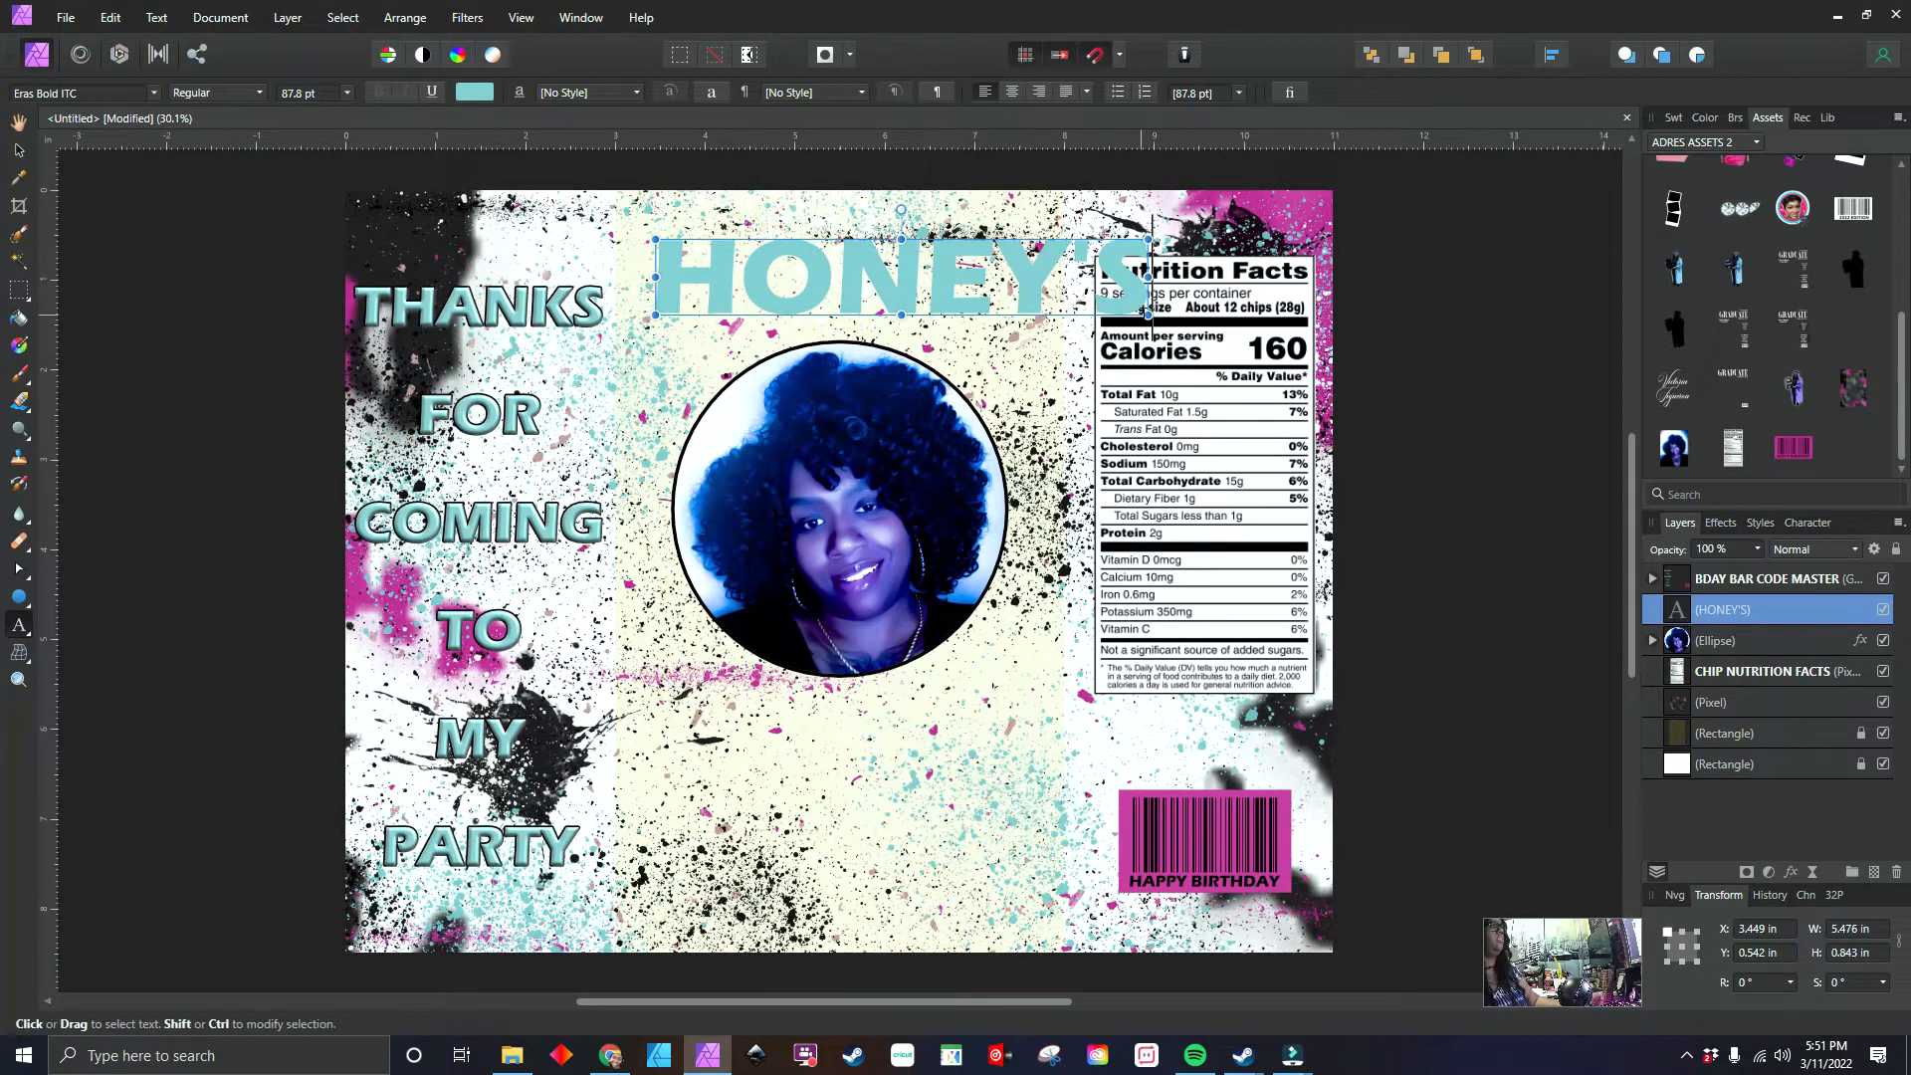
{"action": "left_click_drag", "start_coordinate": [1152, 315], "coordinate": [1014, 292]}
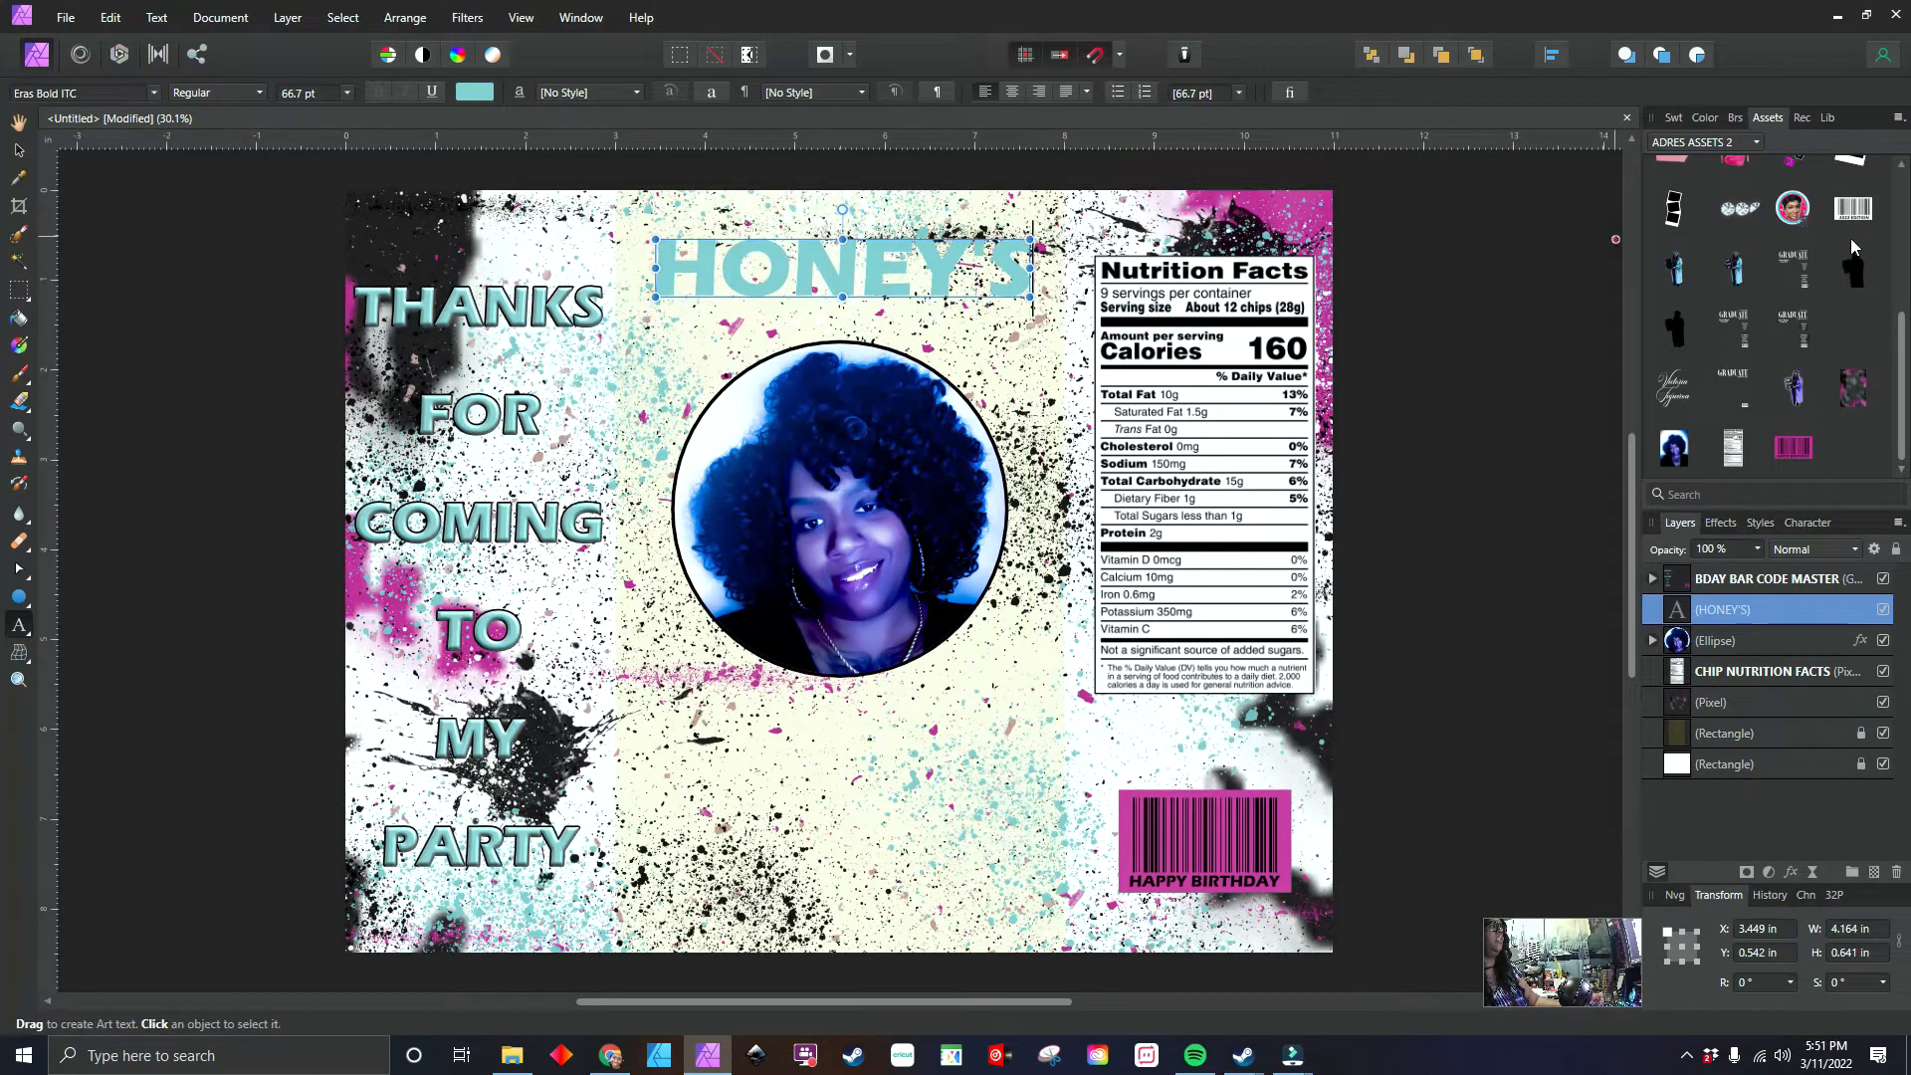
{"action": "left_click", "coordinate": [1672, 117]}
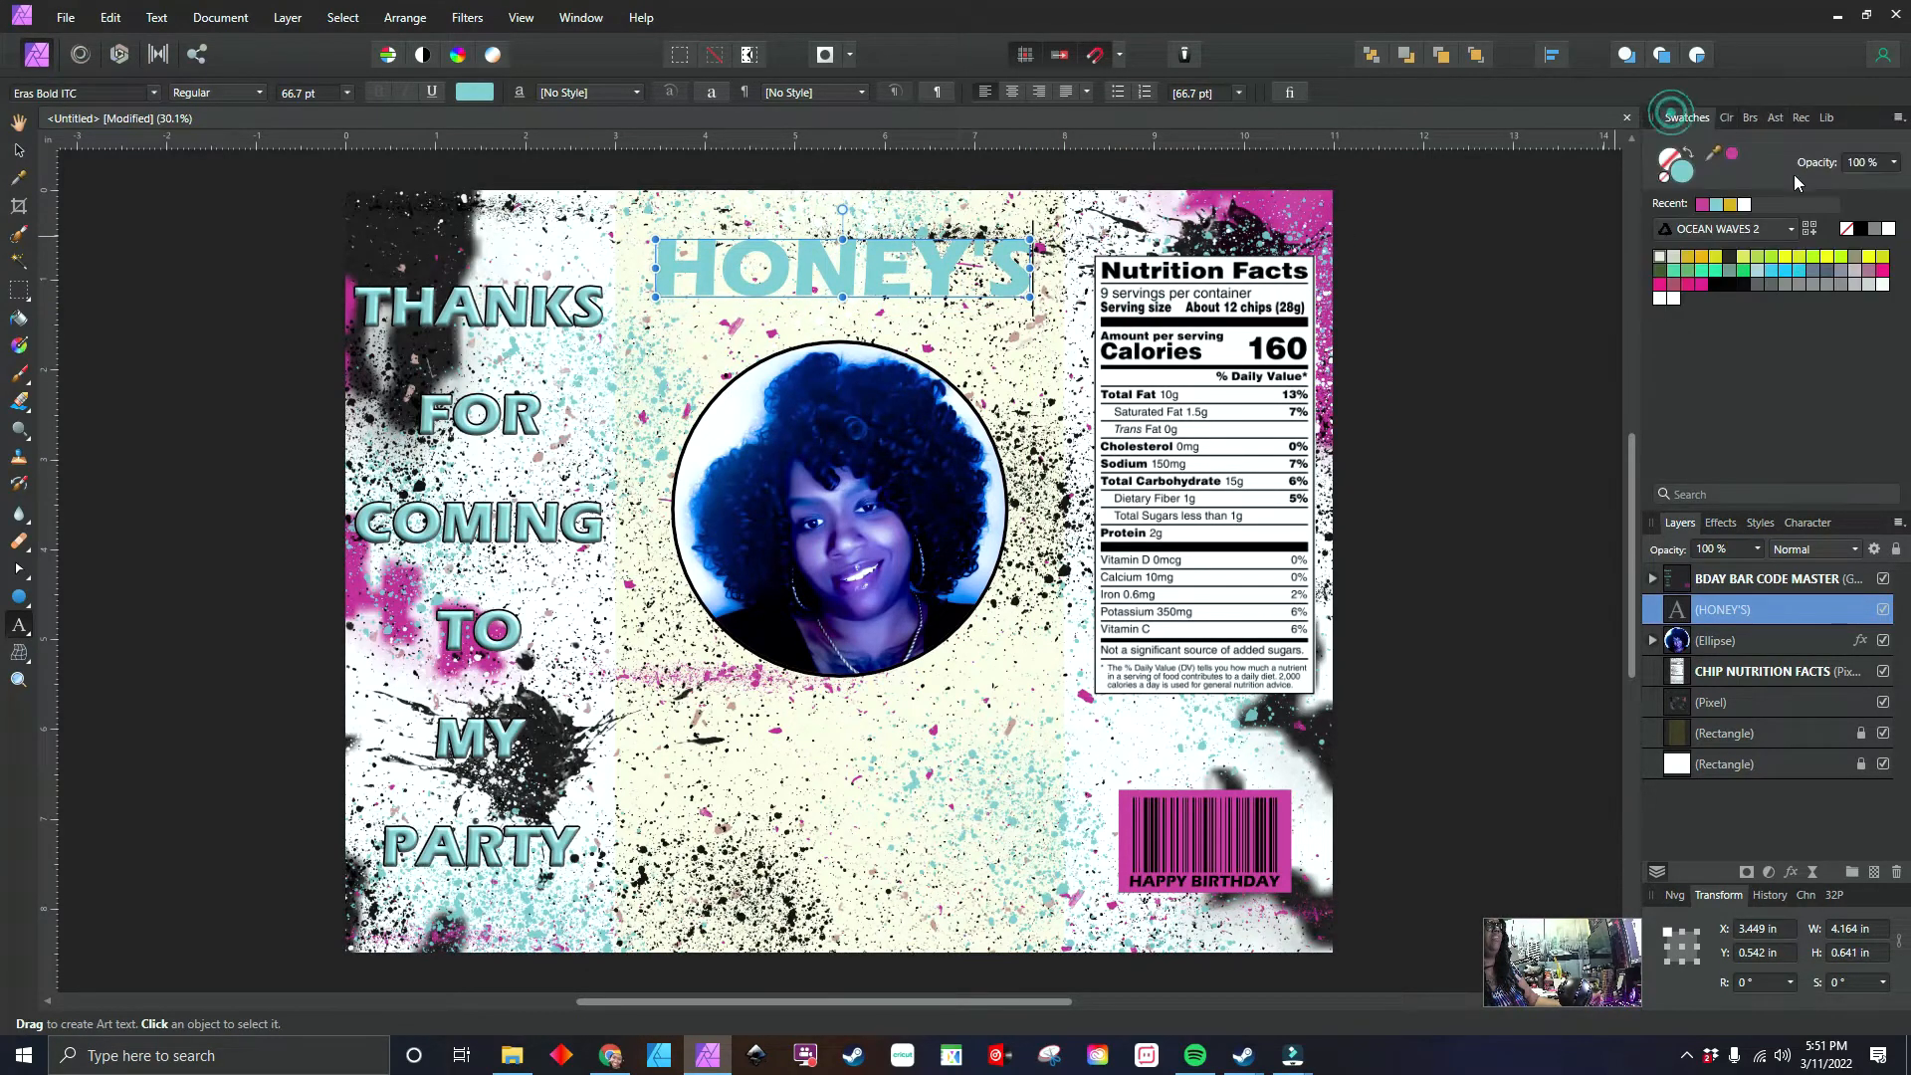
- Fill the "HONEY'S" heading with black and place a duplicate of it below the portrait circle
{"action": "left_click", "coordinate": [1728, 285]}
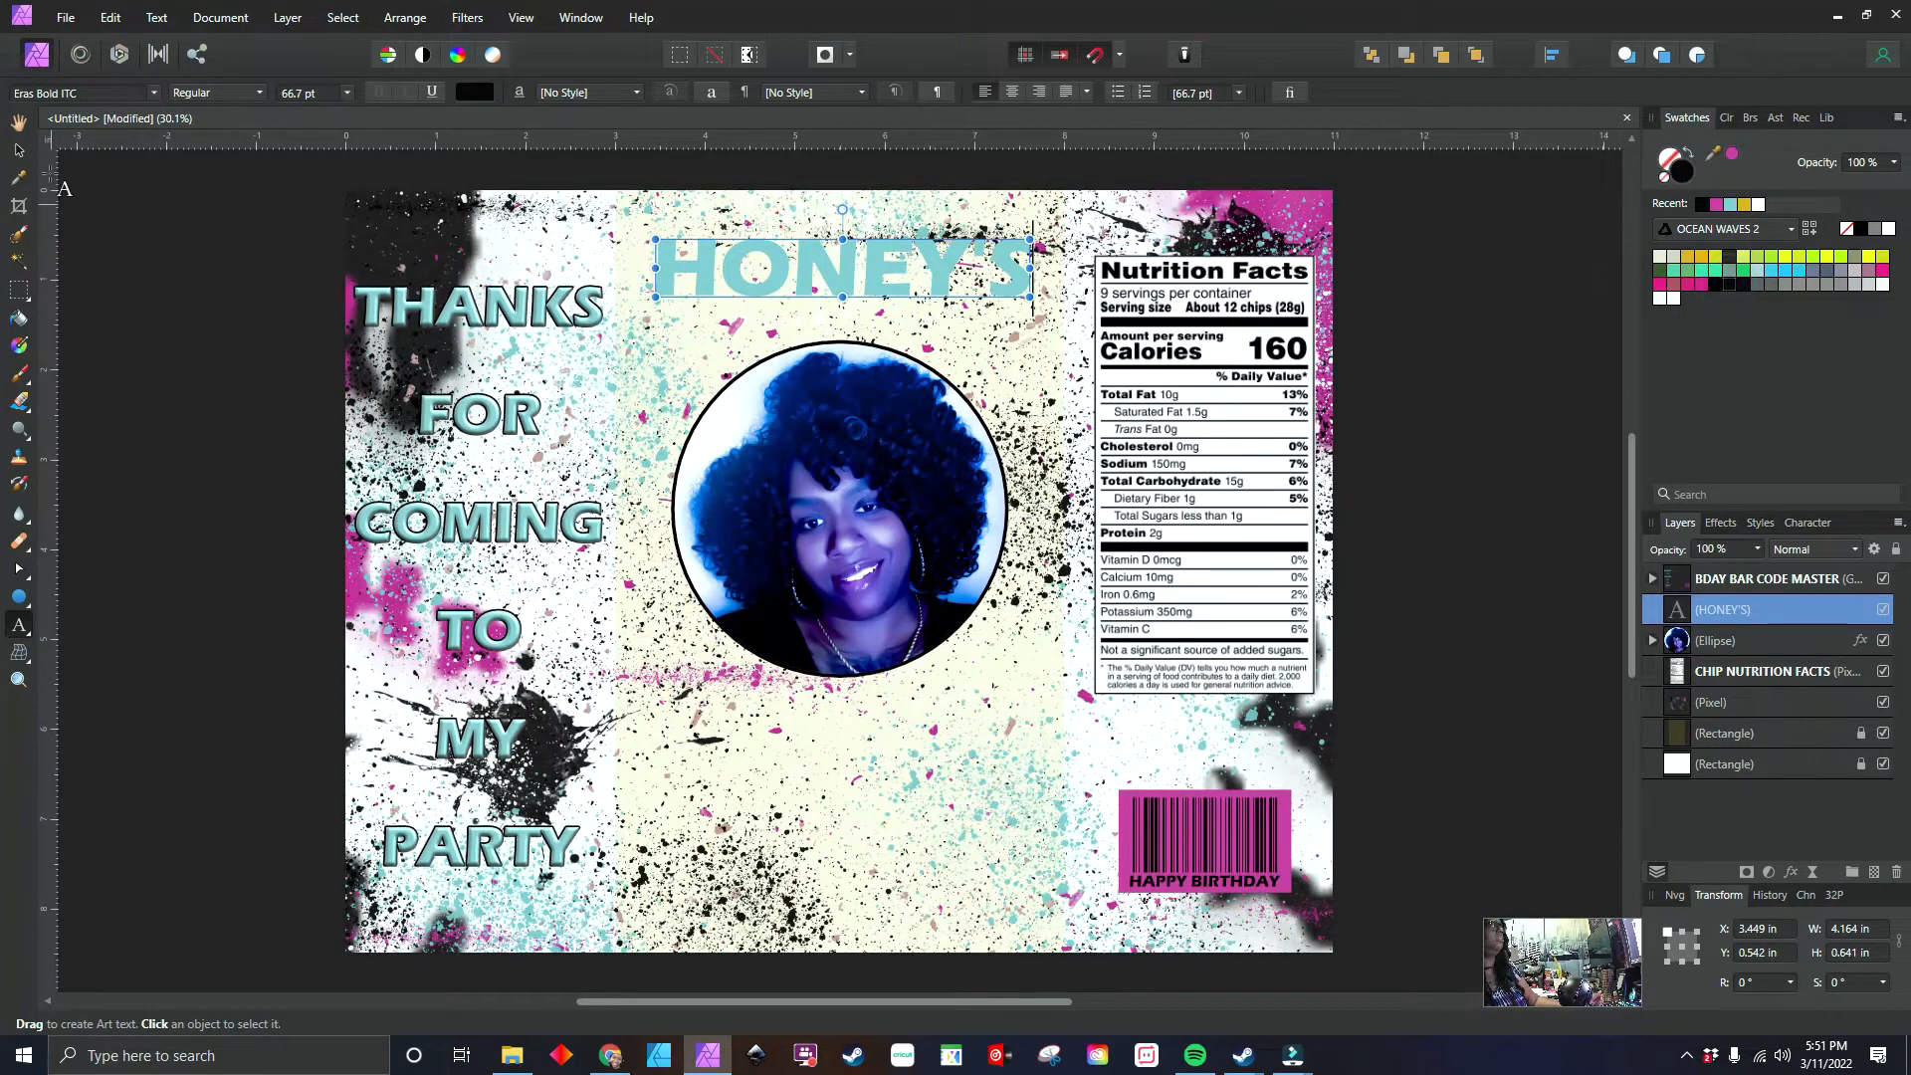
{"action": "left_click", "coordinate": [18, 152]}
{"action": "left_click", "coordinate": [1712, 286]}
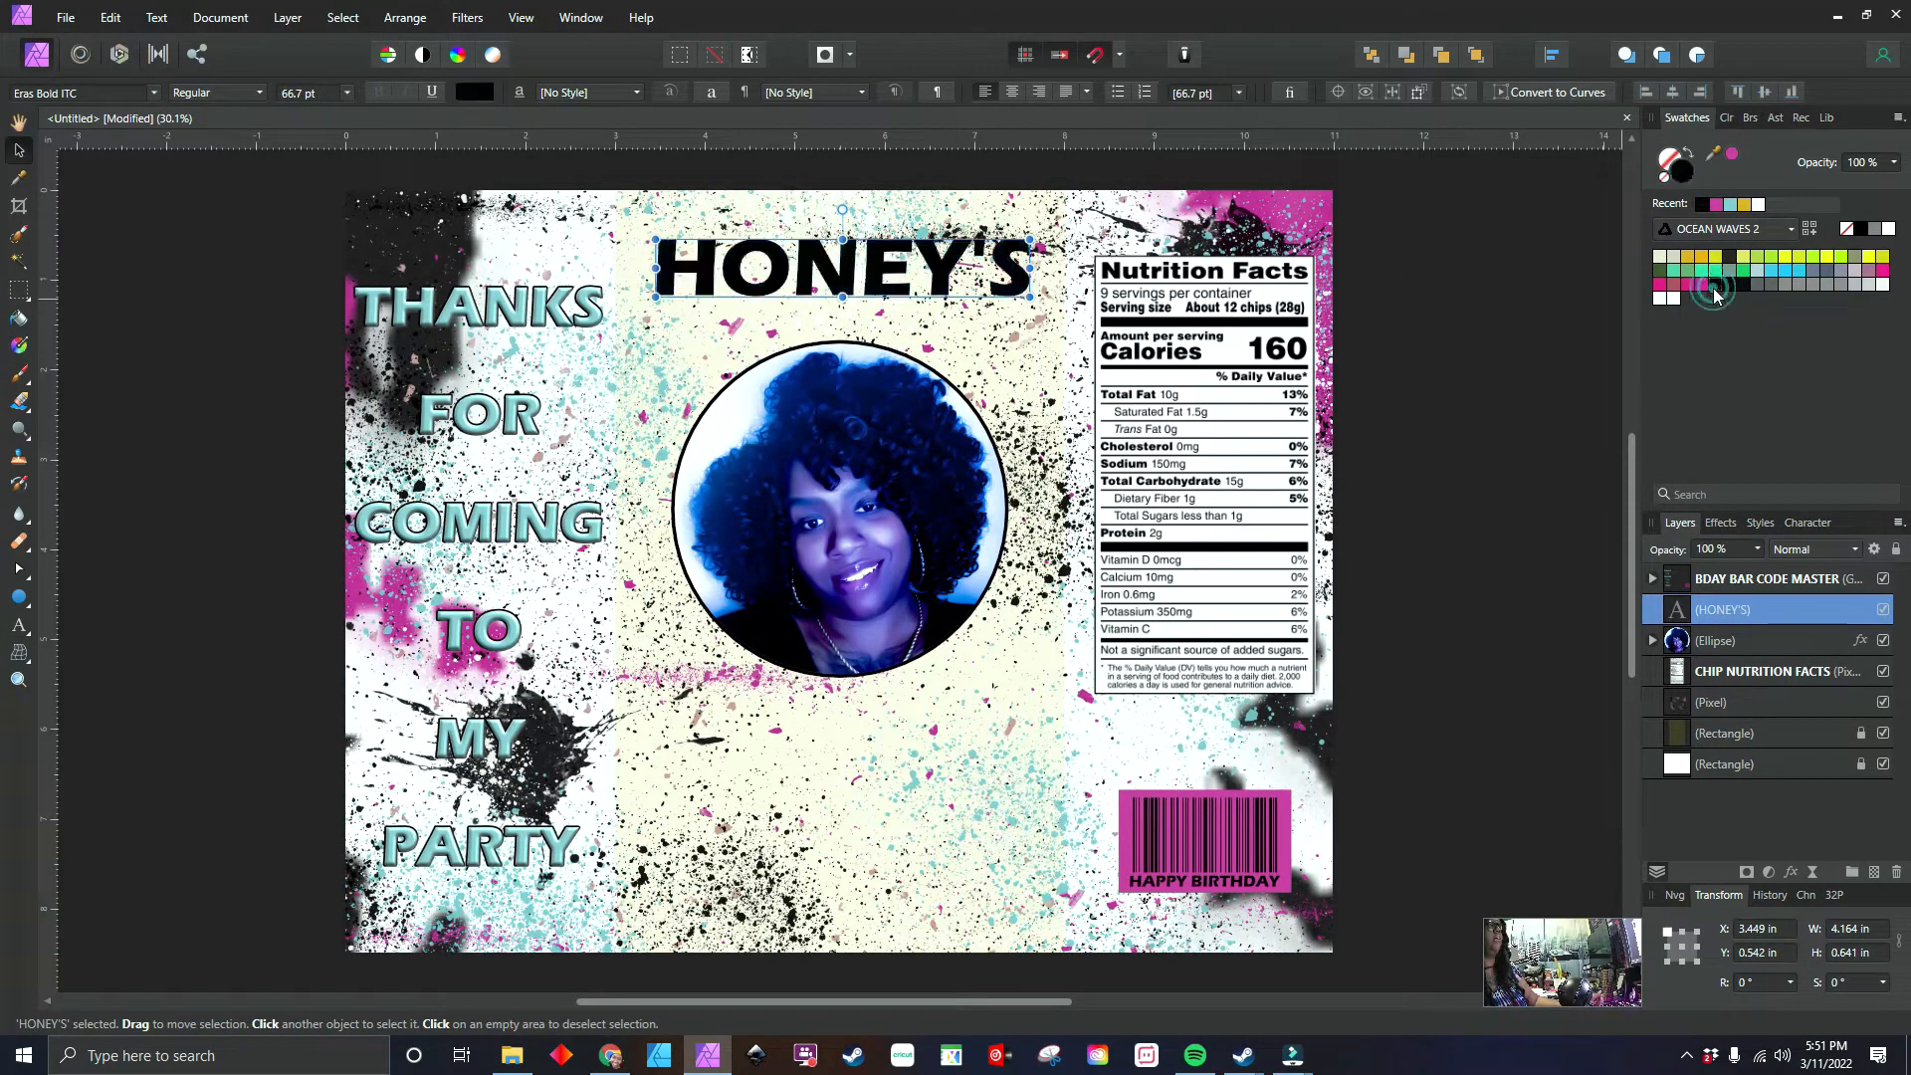
{"action": "left_click_drag", "start_coordinate": [874, 275], "coordinate": [889, 764]}
{"action": "key", "text": "ctrl+j"}
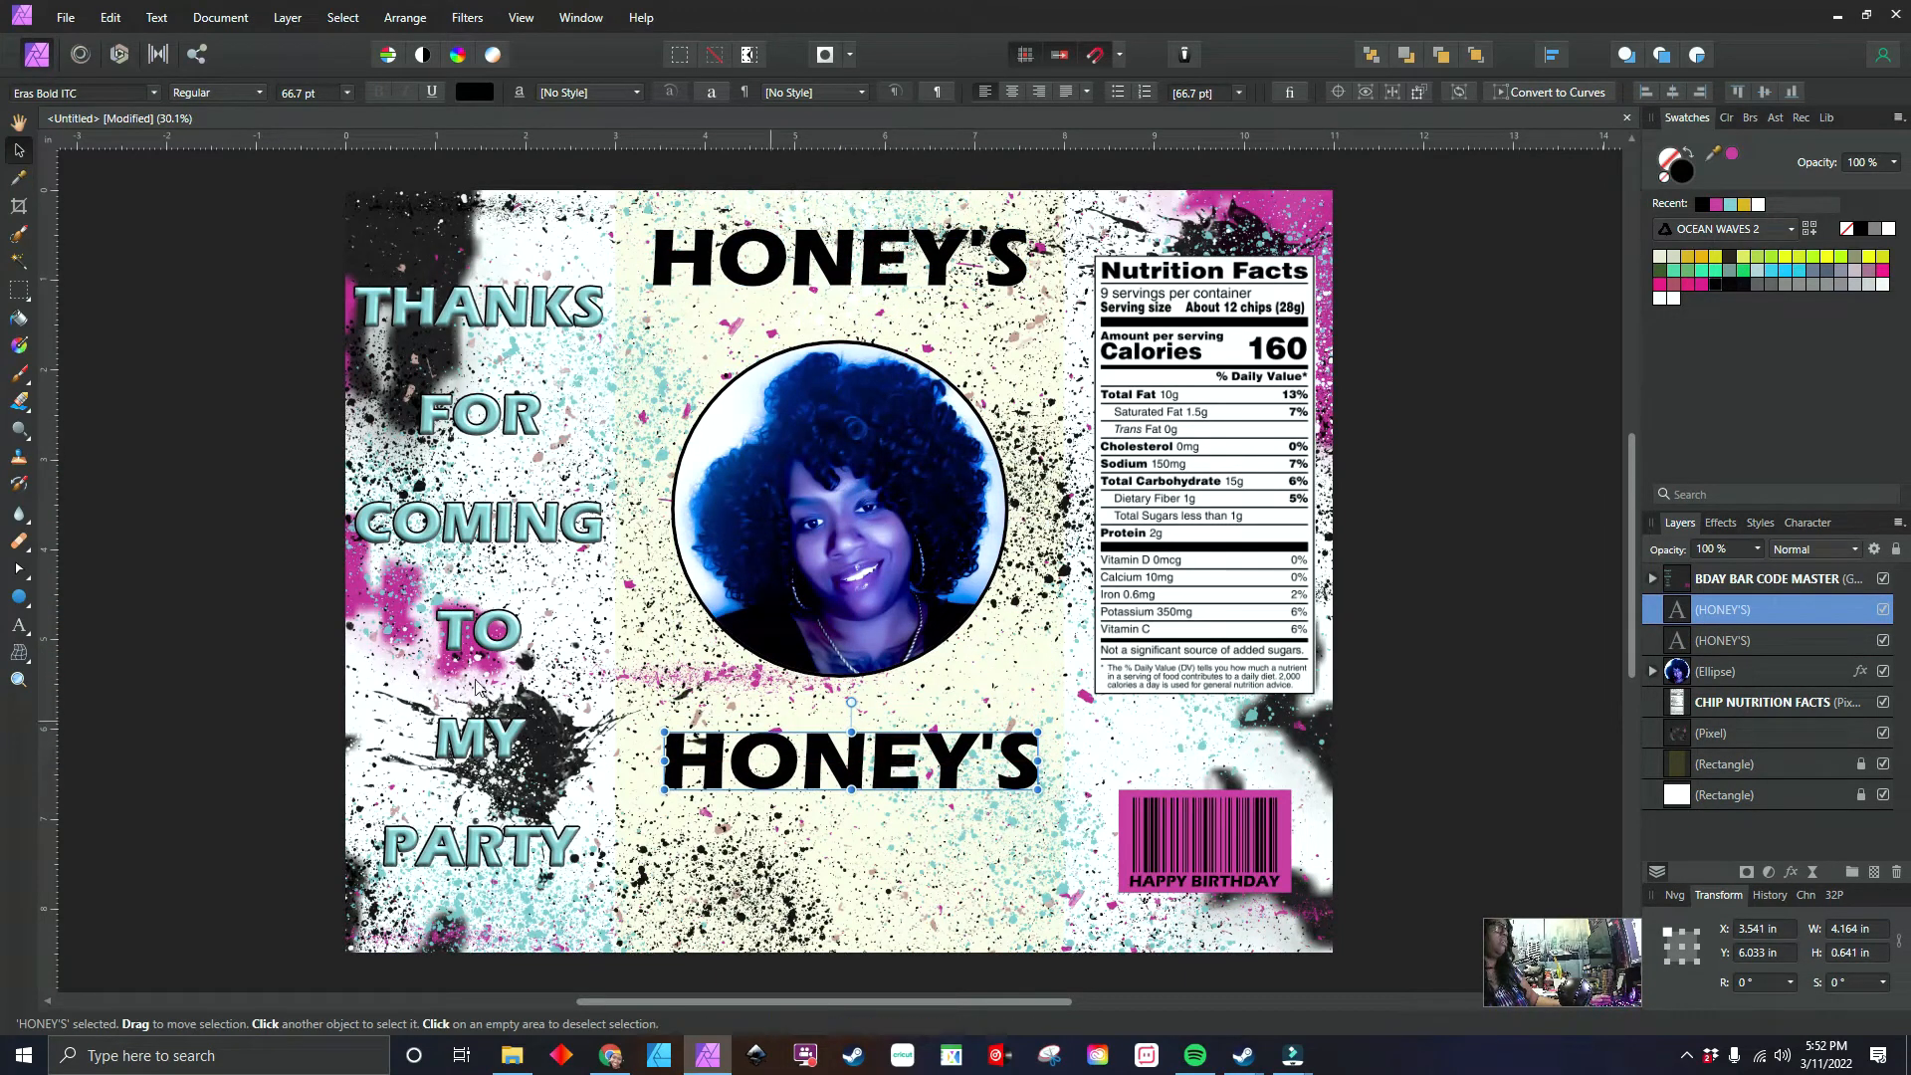
- Replace the duplicated text below the portrait with "40TH", "BIRTHDAY" and "BASH" on three separate lines
{"action": "left_click", "coordinate": [19, 627]}
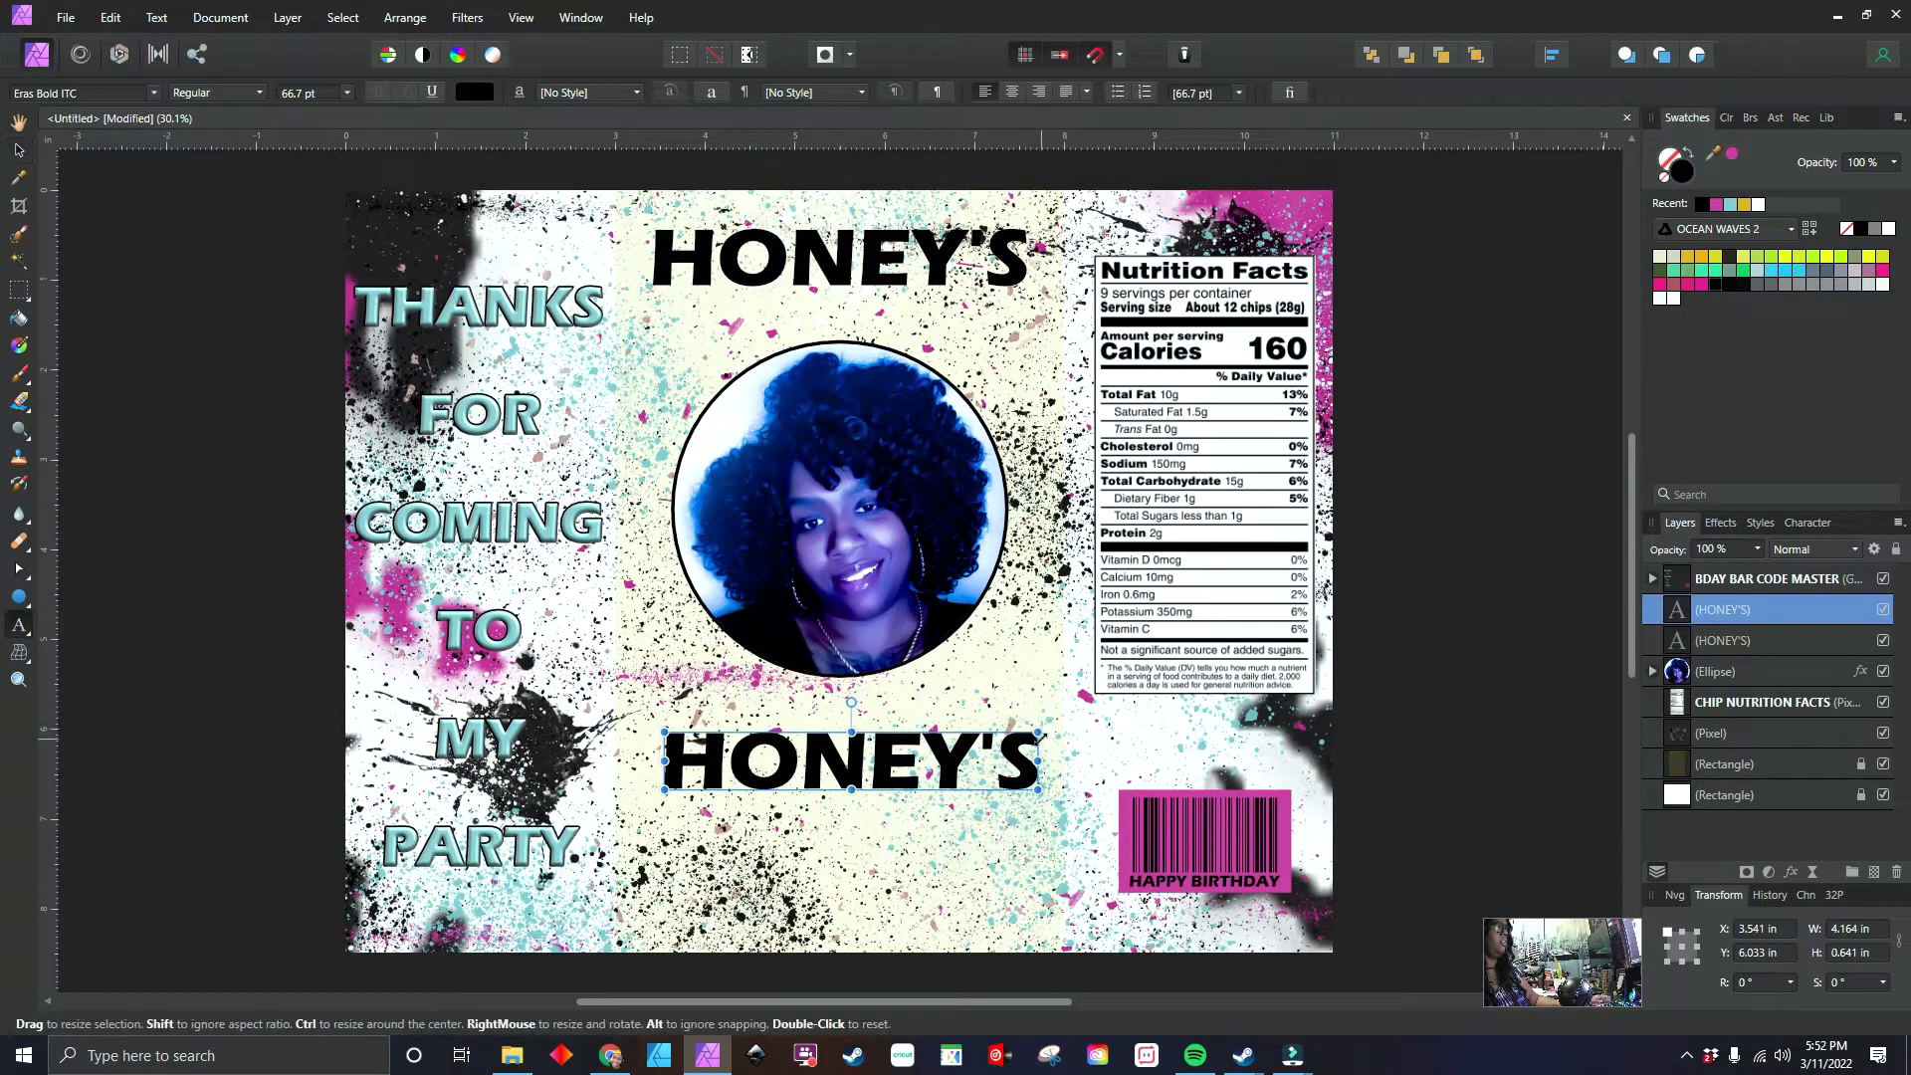
{"action": "left_click", "coordinate": [1037, 754]}
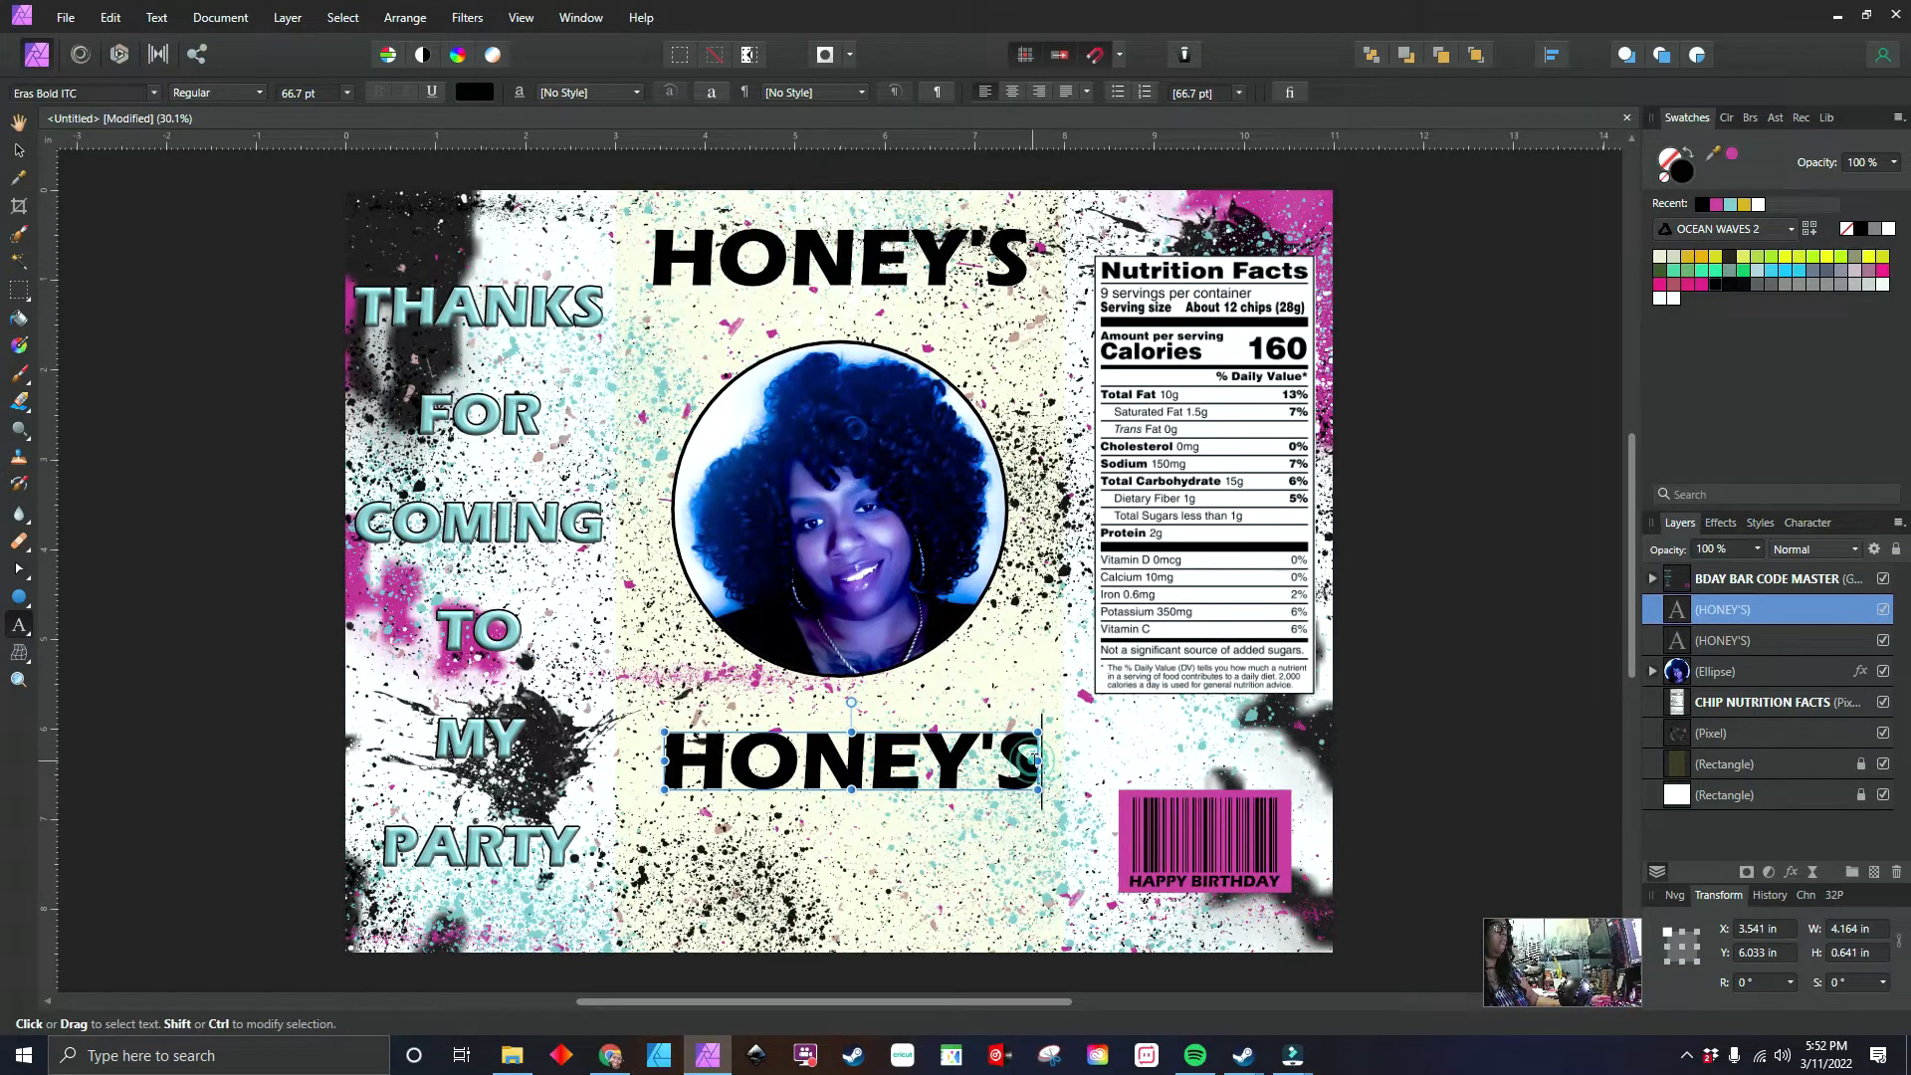
{"action": "key", "text": "BackSpace"}
{"action": "key", "text": "BackSpace"}
{"action": "key", "text": "BackSpace"}
{"action": "key", "text": "BackSpace"}
{"action": "key", "text": "BackSpace"}
{"action": "key", "text": "BackSpace"}
{"action": "key", "text": "BackSpace"}
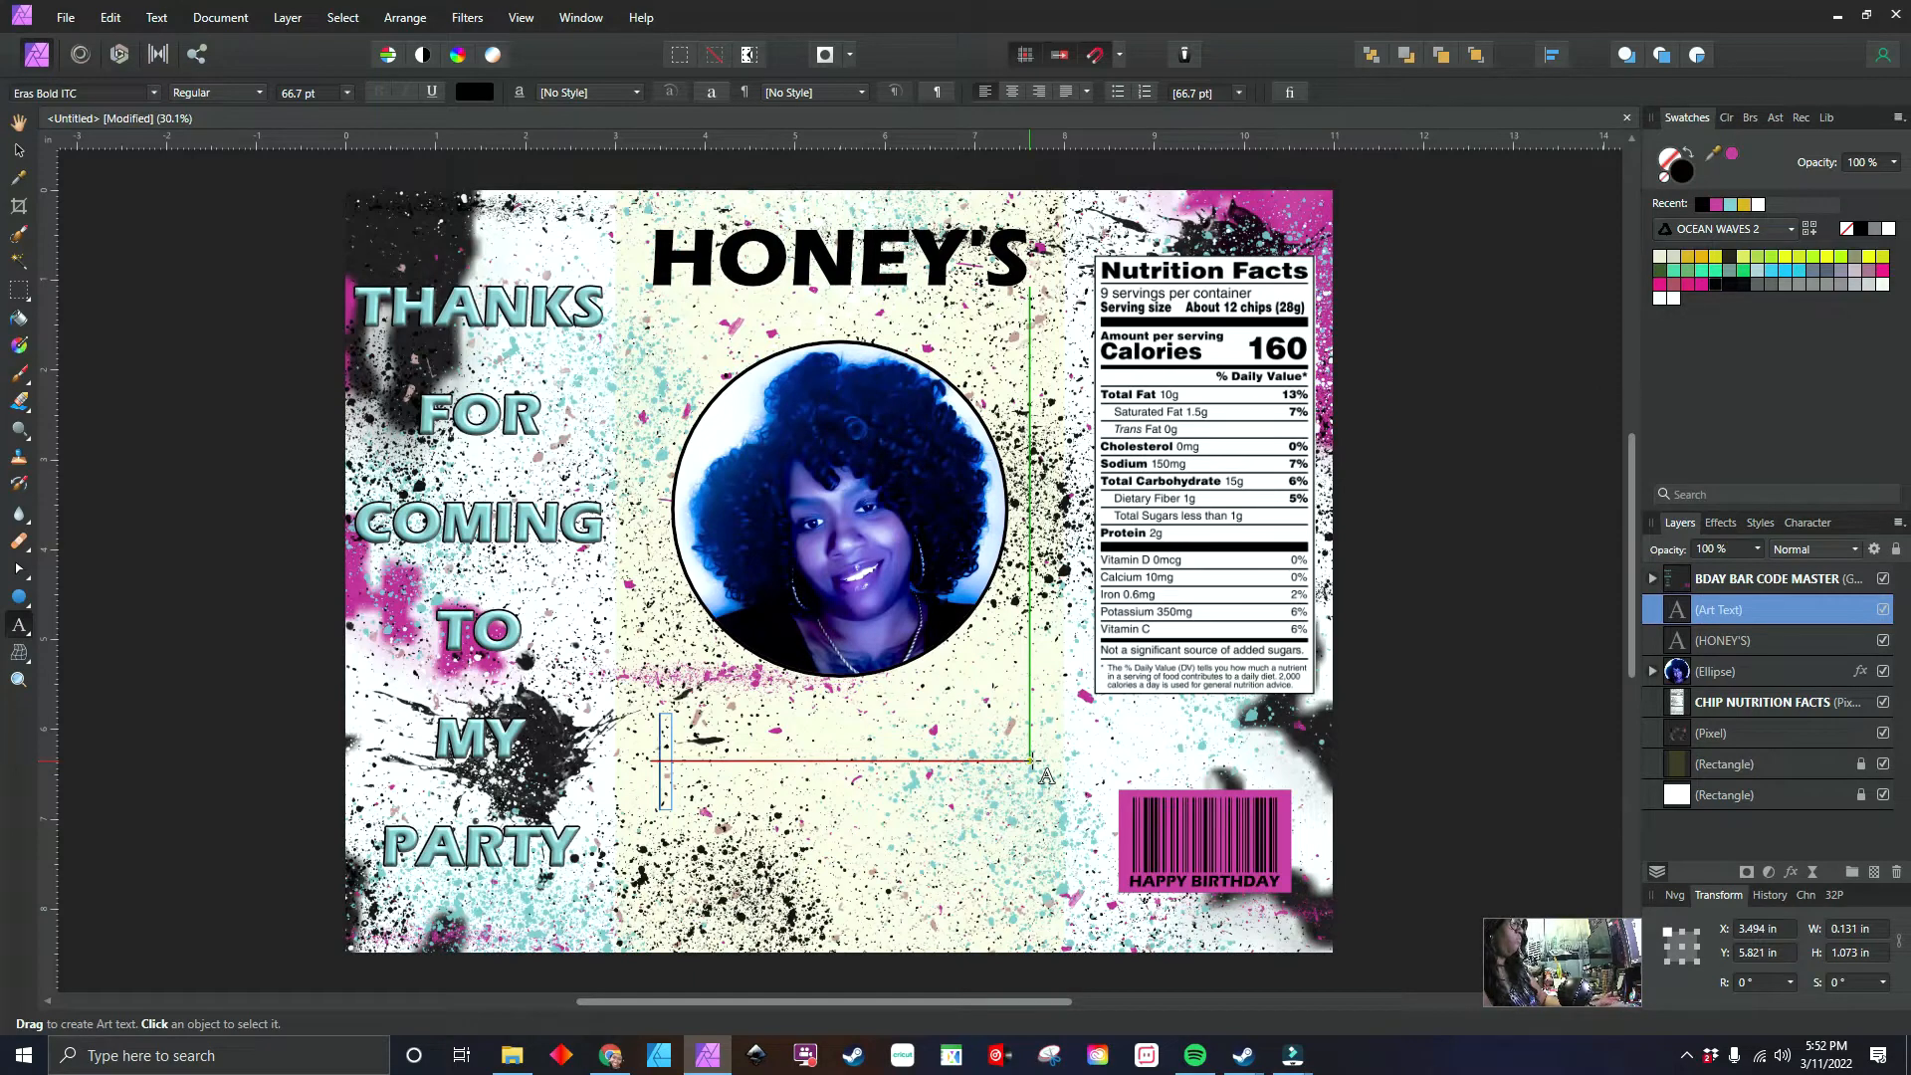
{"action": "type", "text": "40TH"}
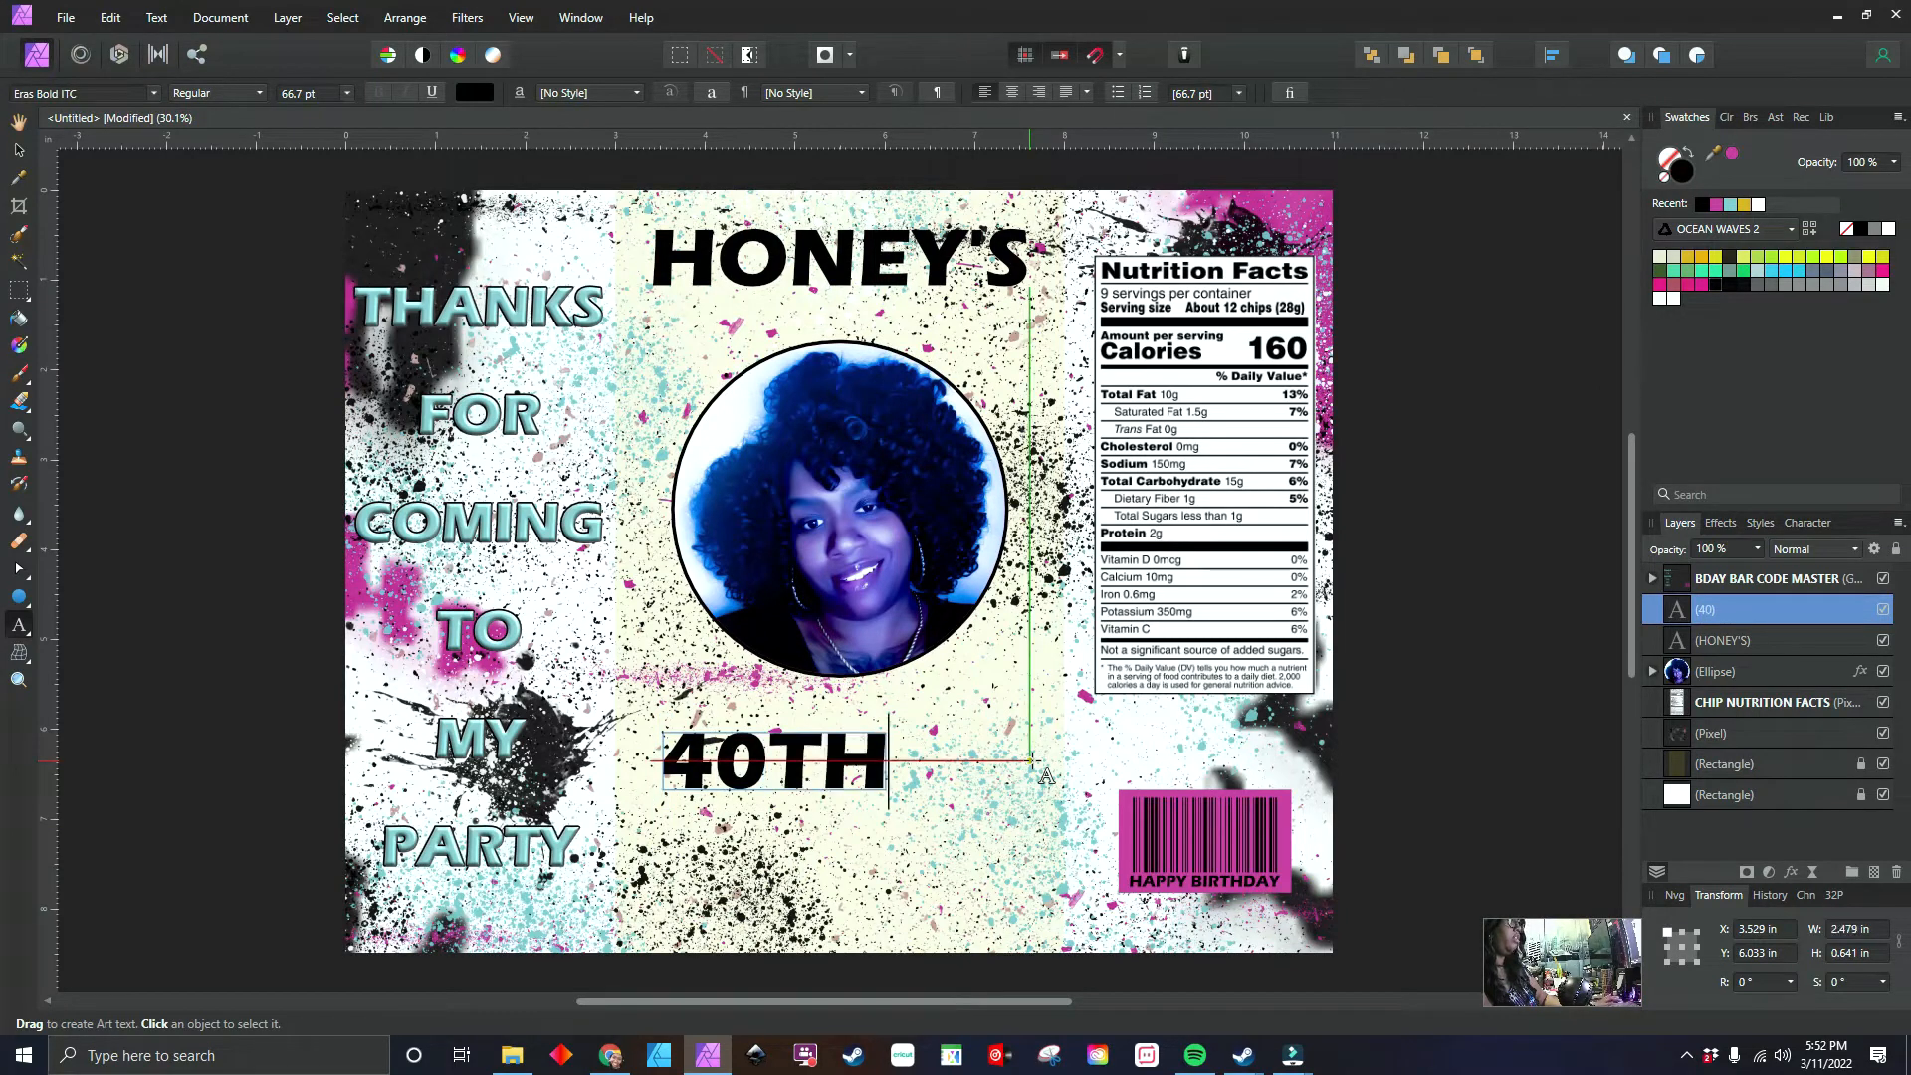
{"action": "key", "text": "Return"}
{"action": "type", "text": "B"}
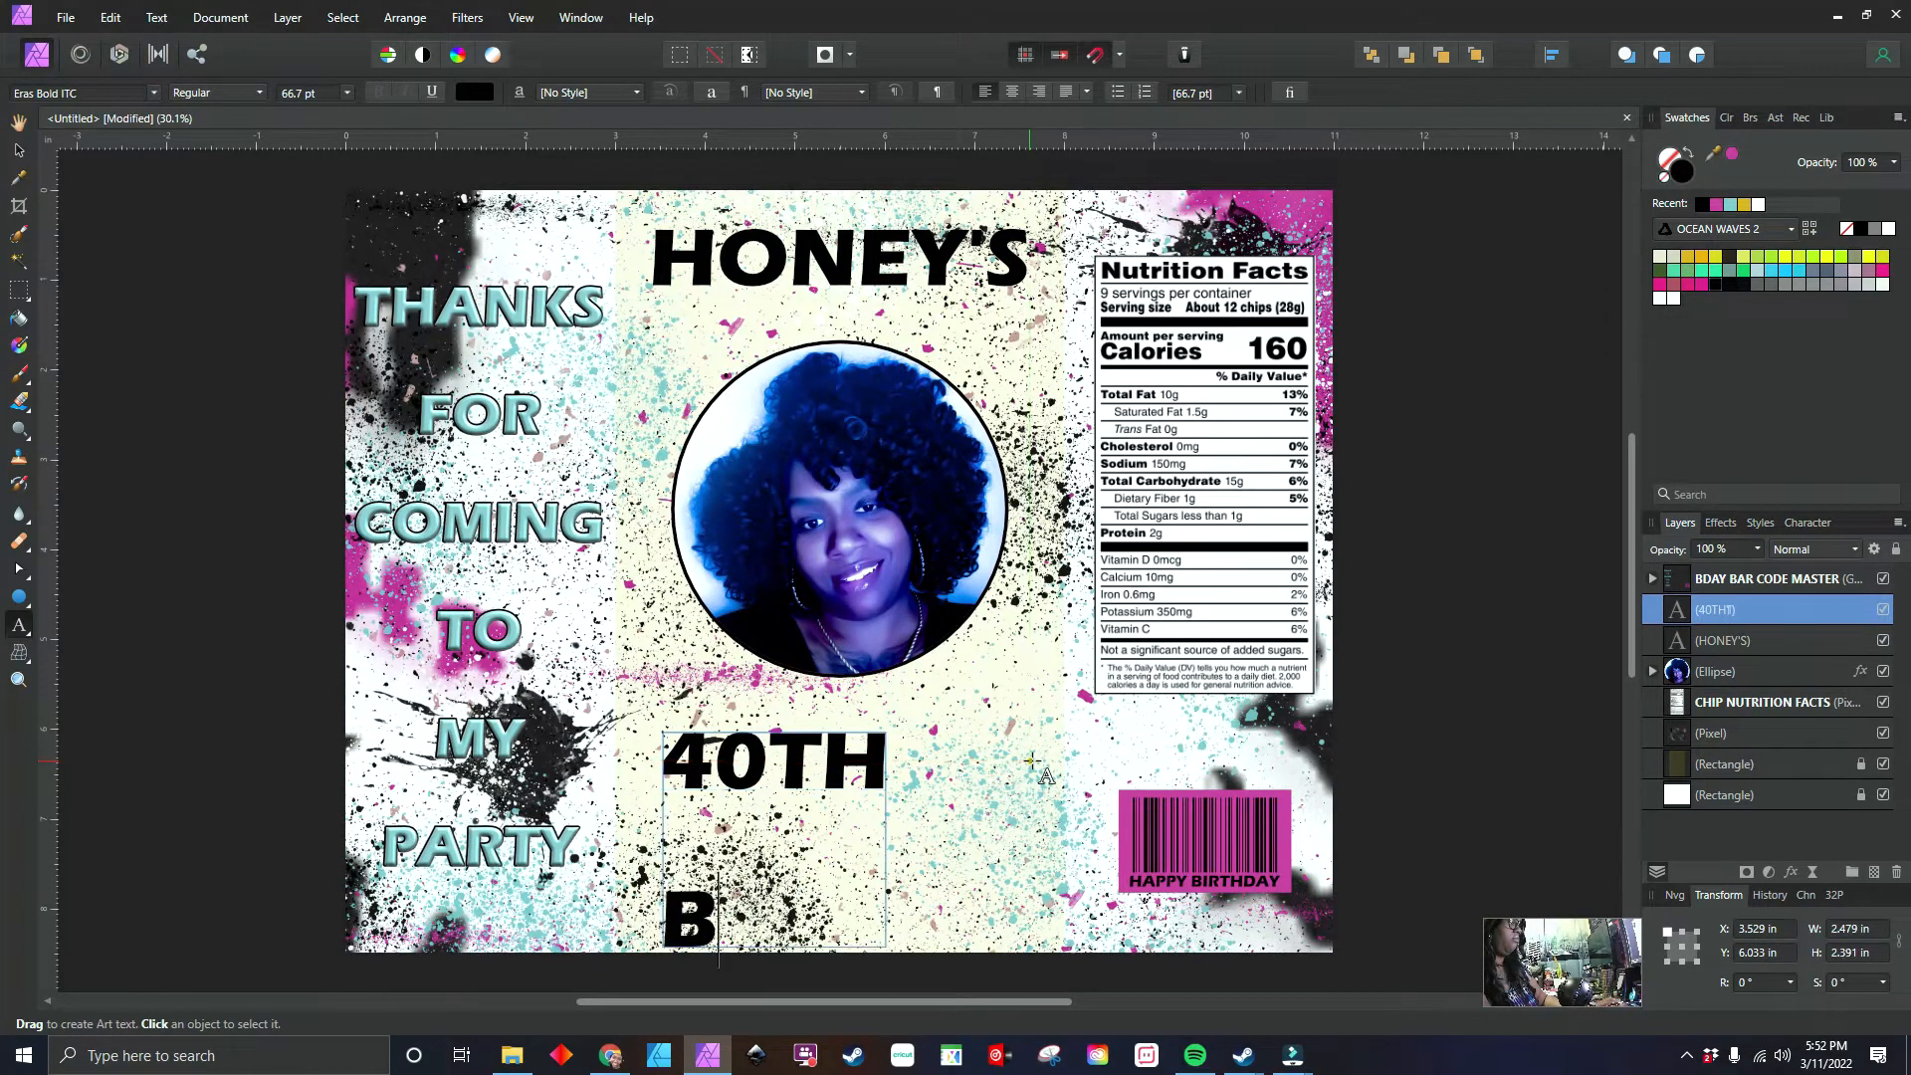
{"action": "type", "text": "IRTHDAY"}
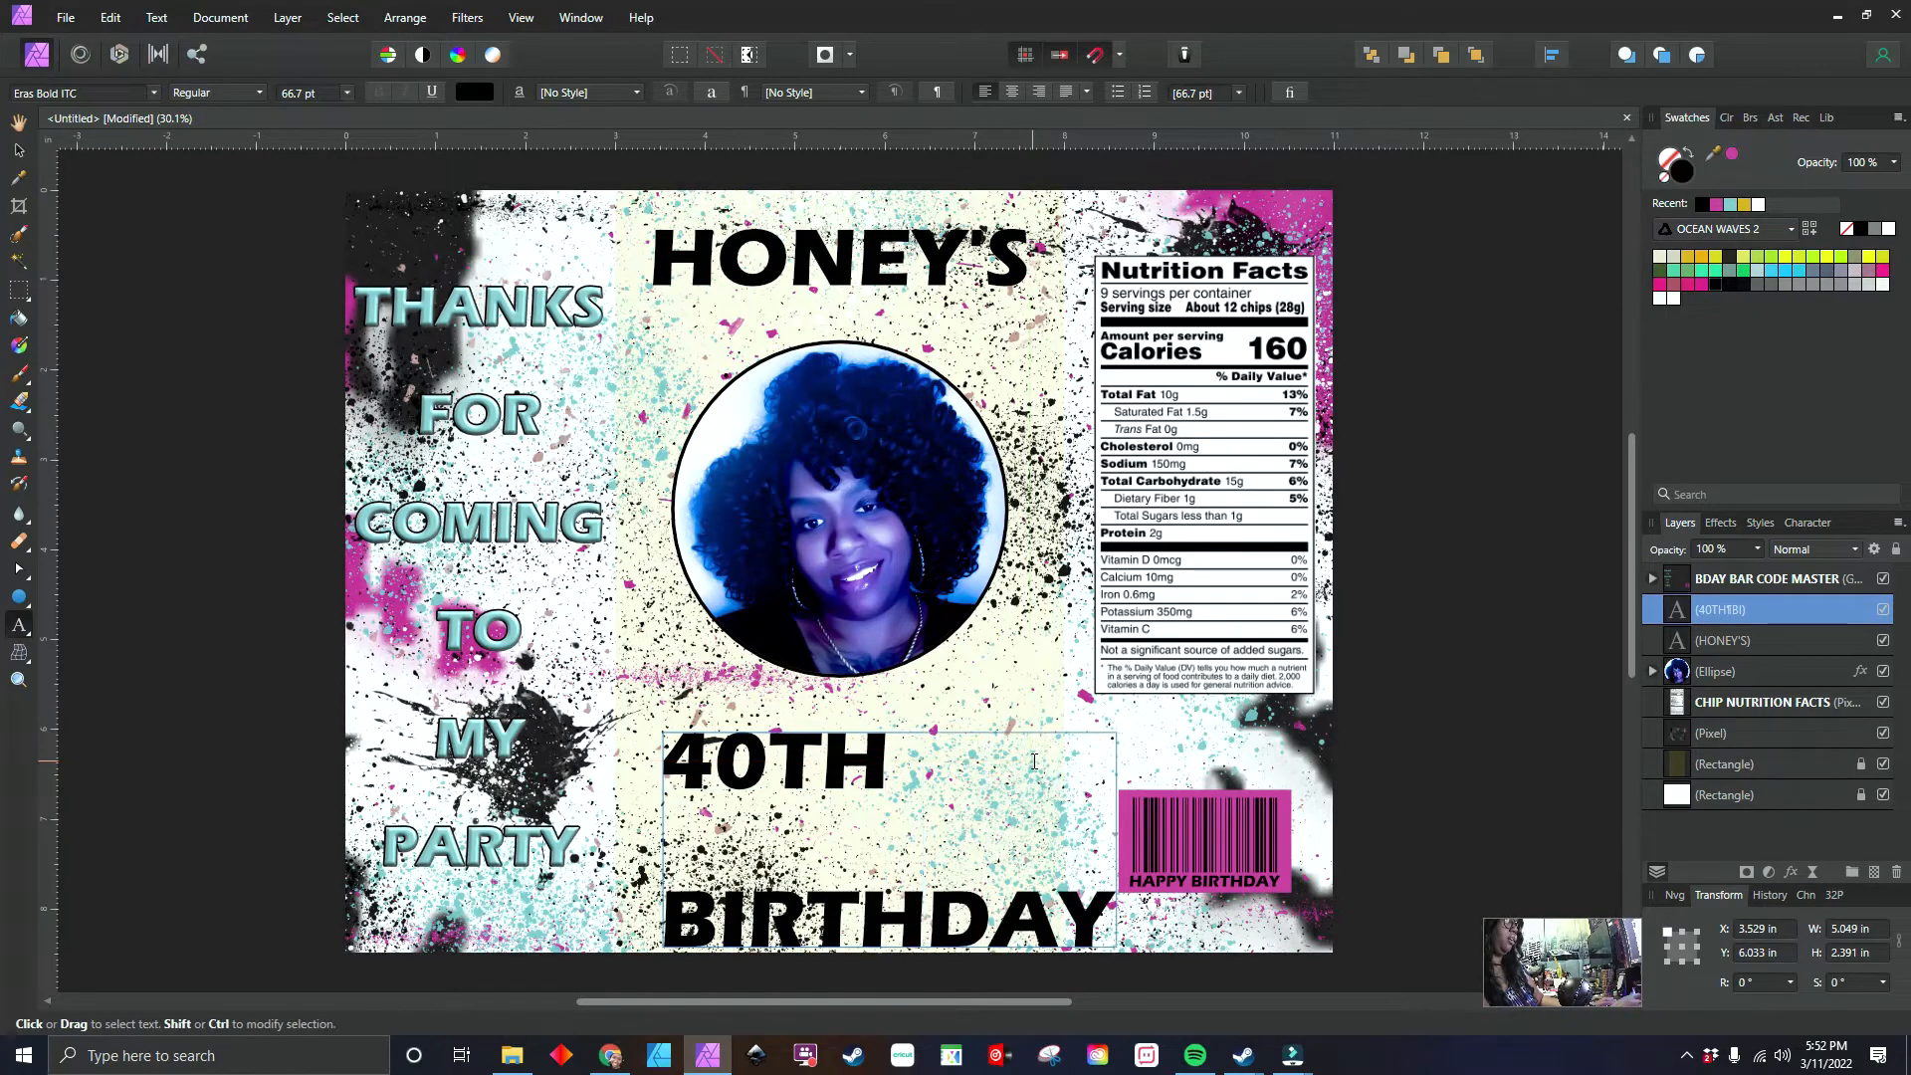
{"action": "scroll", "coordinate": [1034, 761], "scroll_direction": "down", "scroll_amount": 5}
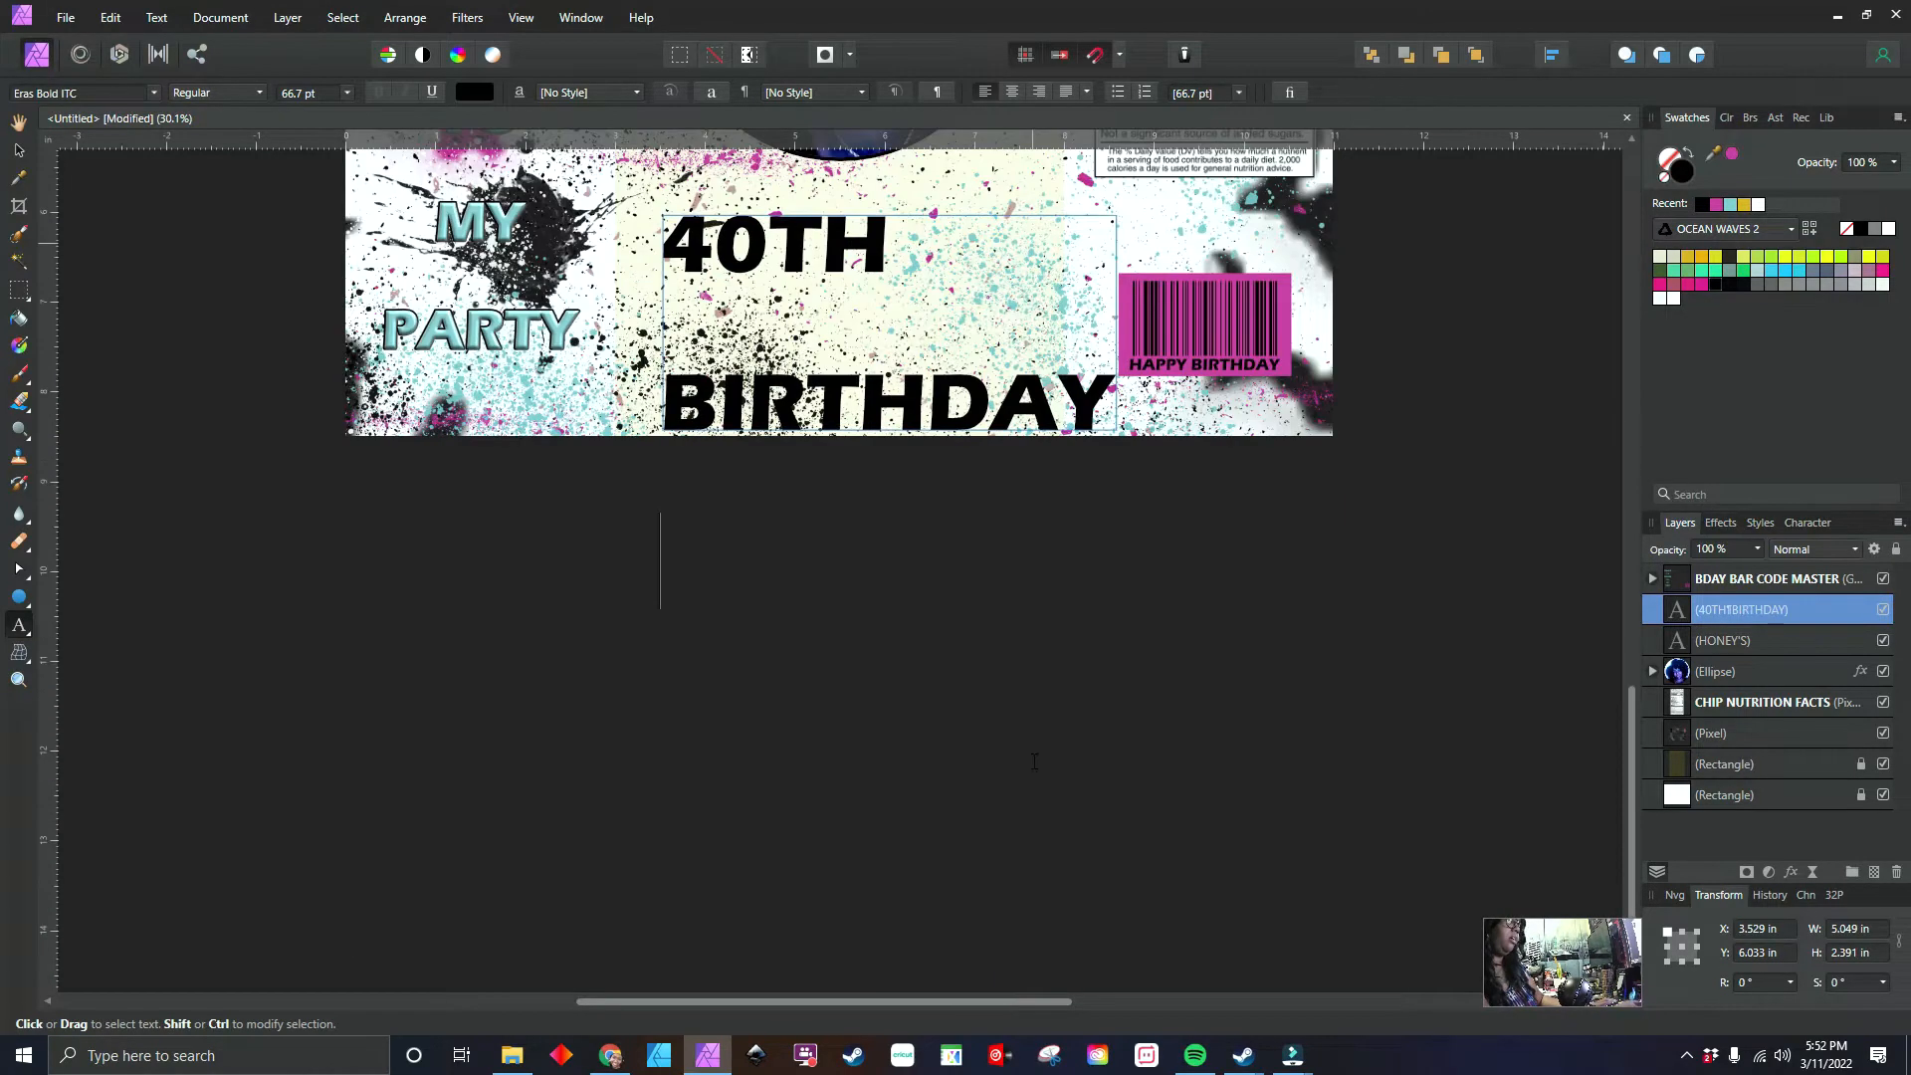
{"action": "key", "text": "Return"}
{"action": "type", "text": "BASH"}
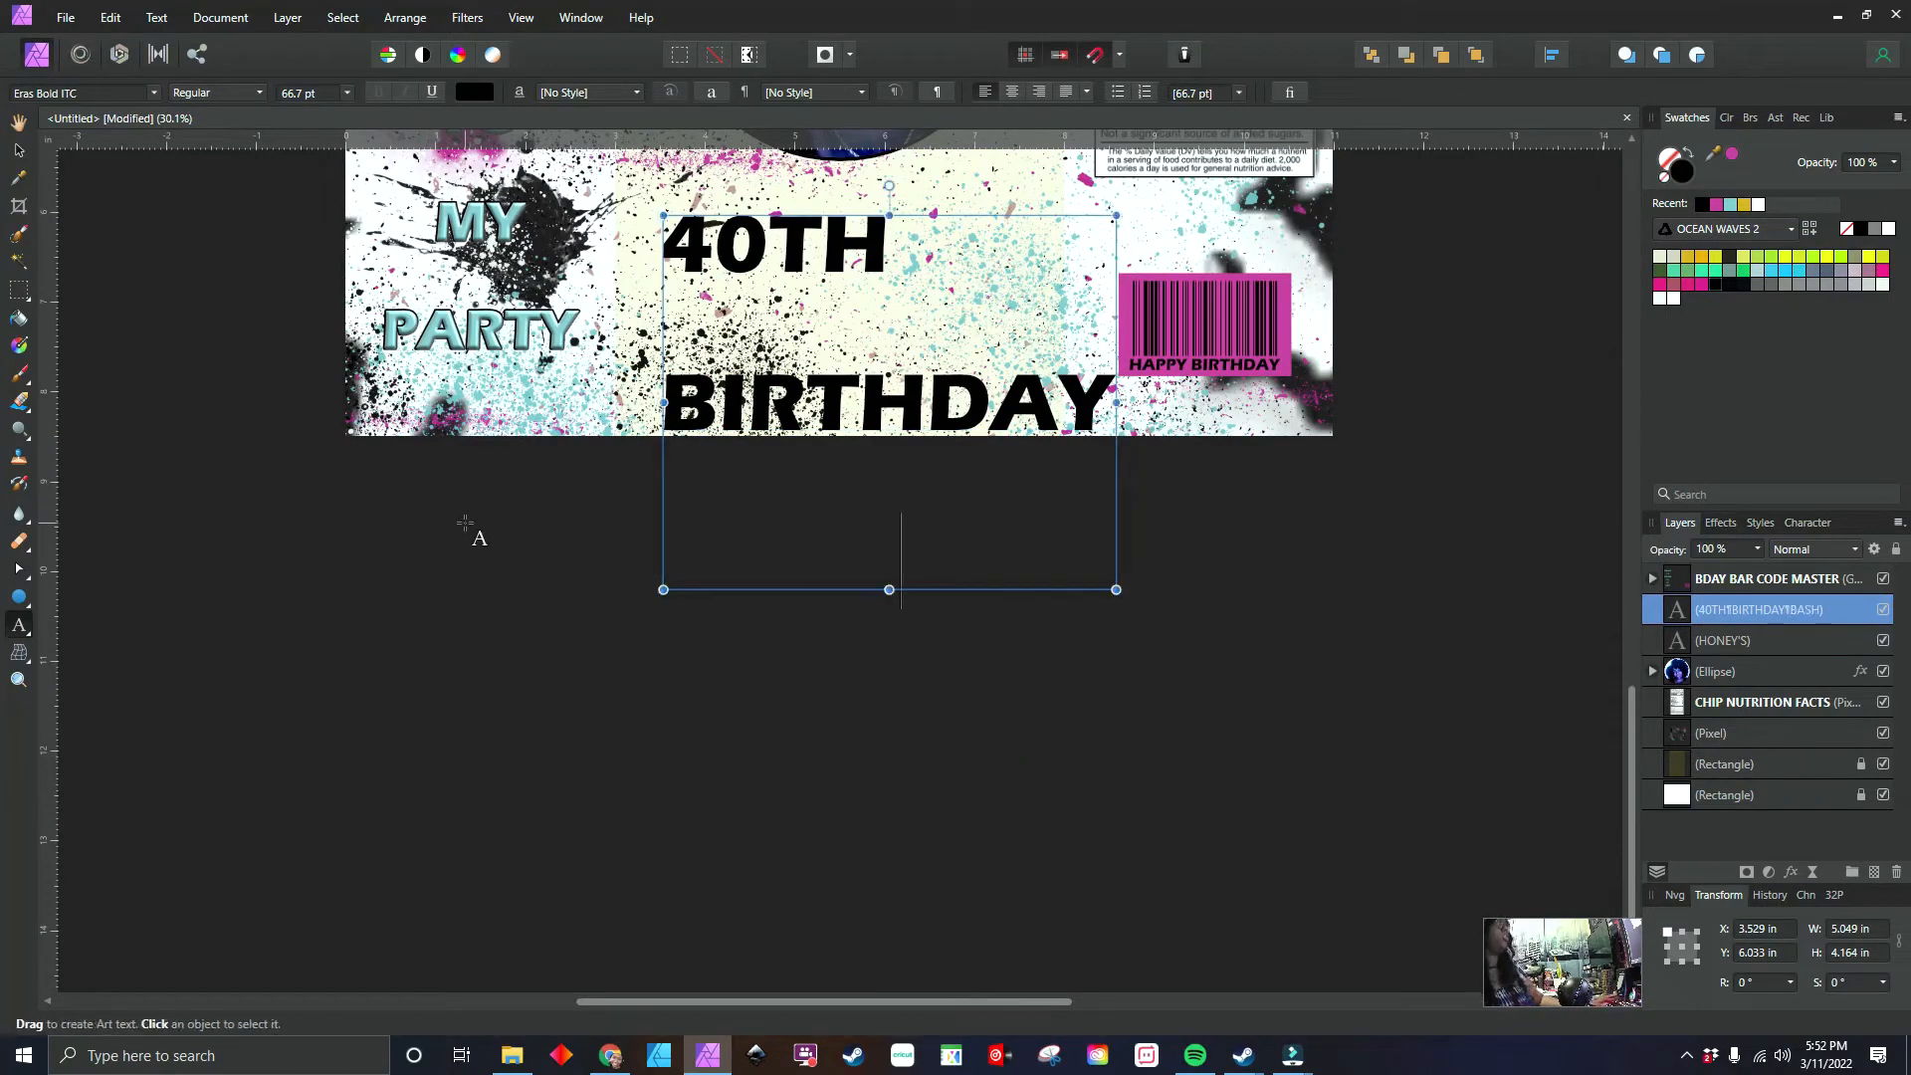
- Scale the "40TH BIRTHDAY BASH" text down to about 3.85 × 3.18 in and move it directly under the portrait circle
{"action": "left_click", "coordinate": [19, 149]}
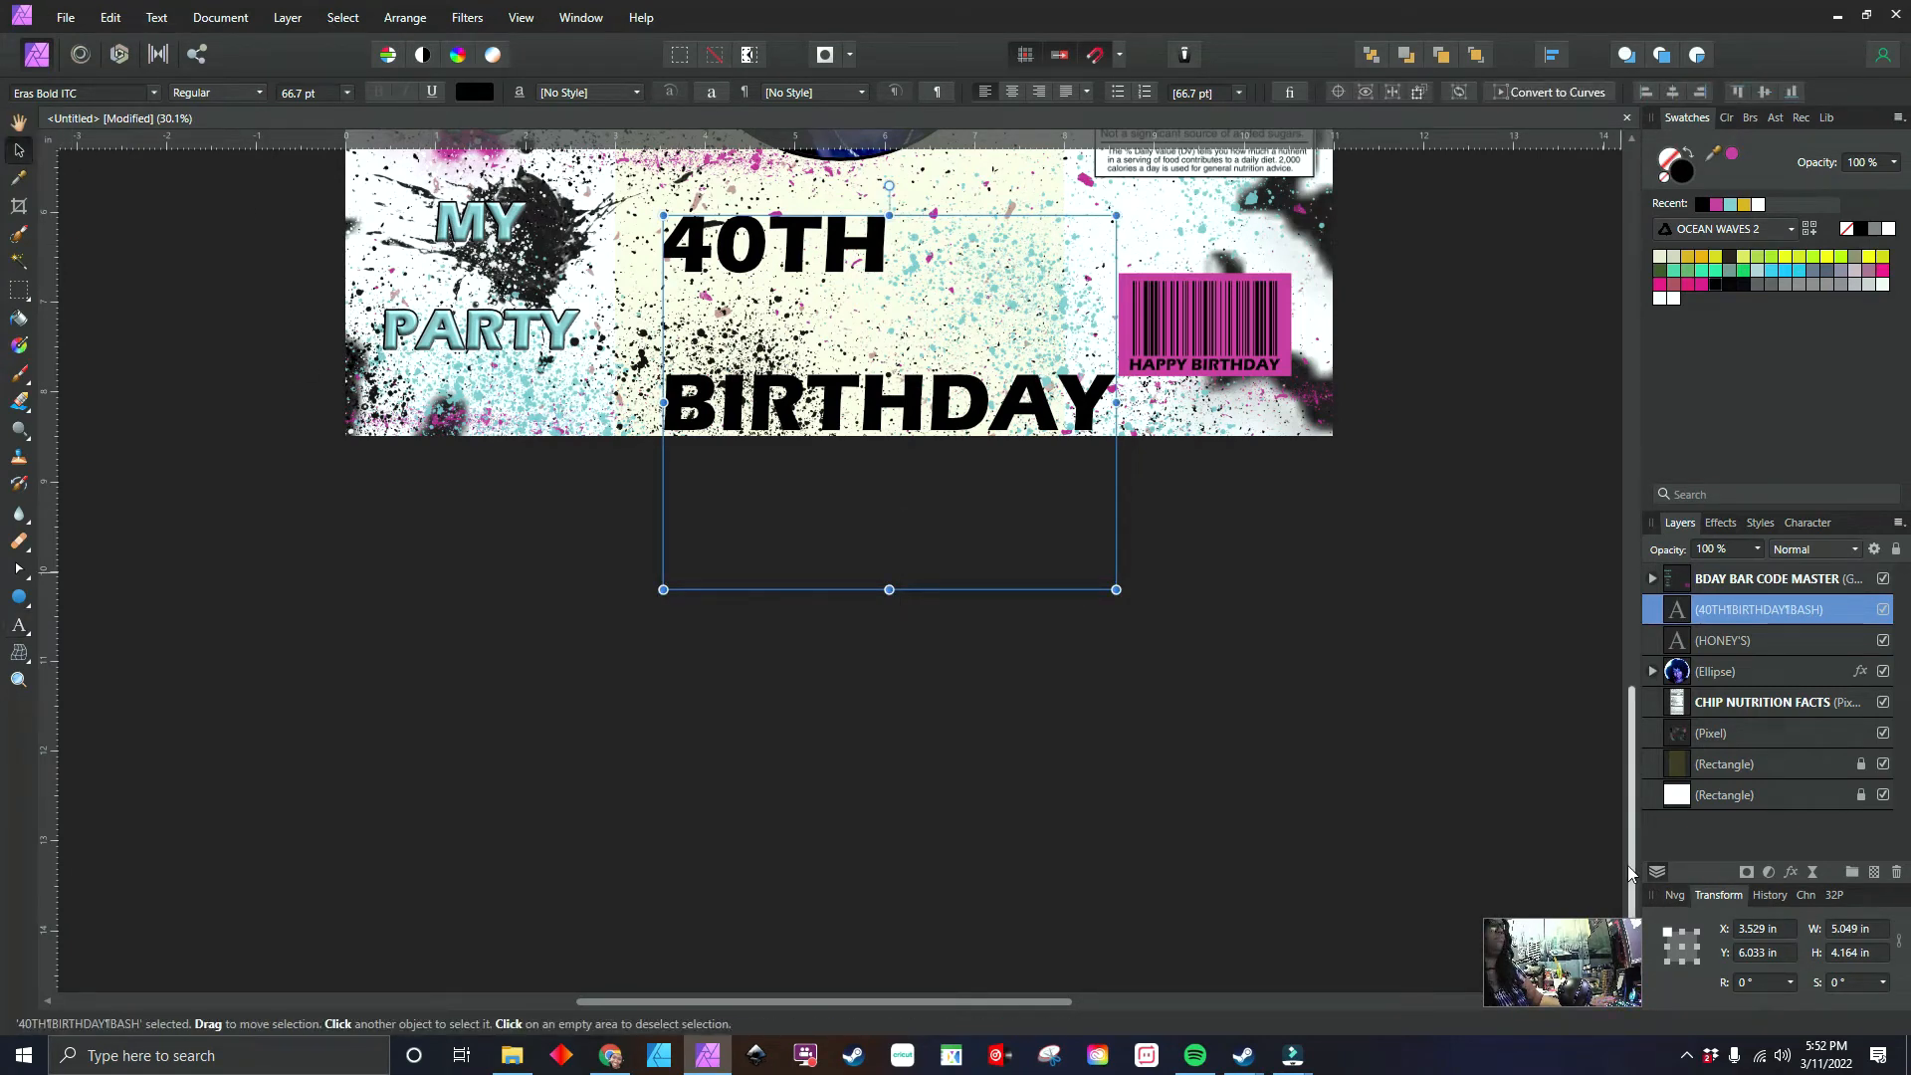
{"action": "left_click_drag", "start_coordinate": [1629, 867], "coordinate": [1579, 626]}
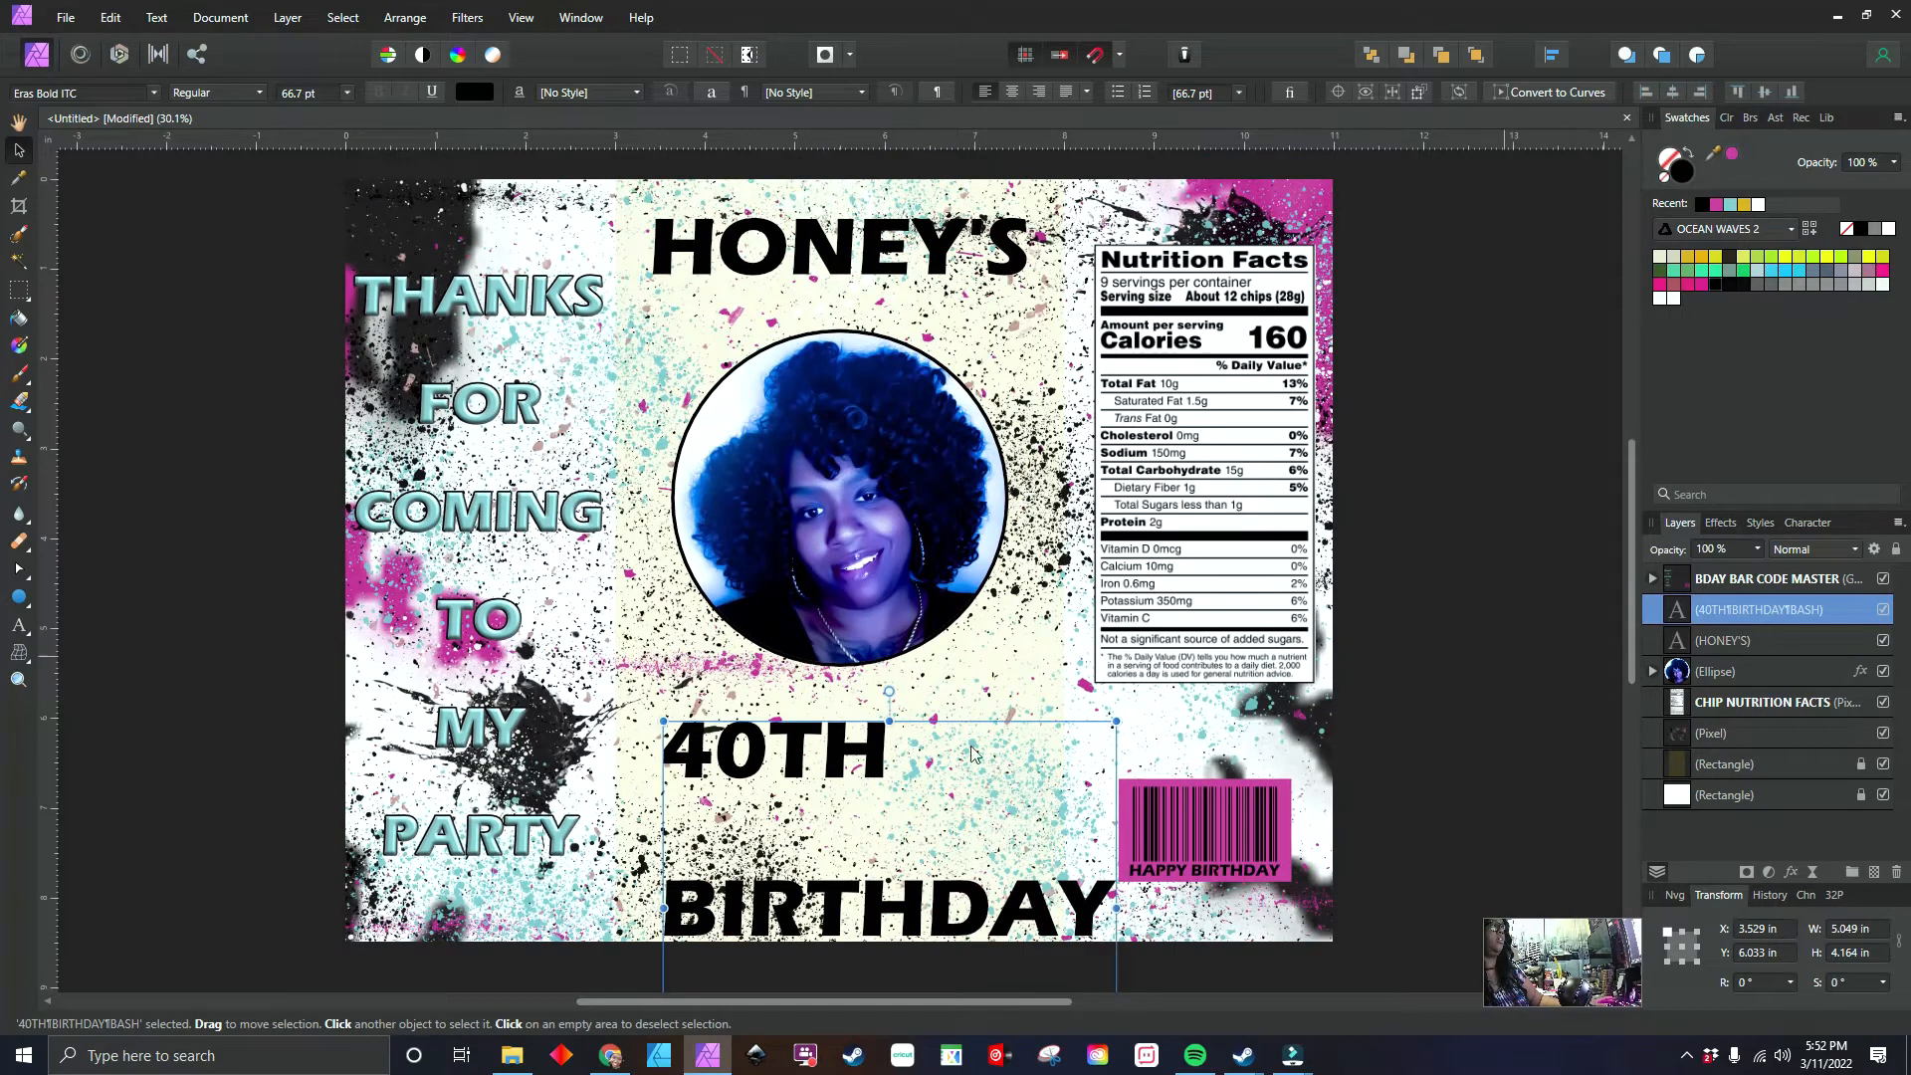
{"action": "left_click_drag", "start_coordinate": [877, 758], "coordinate": [891, 726]}
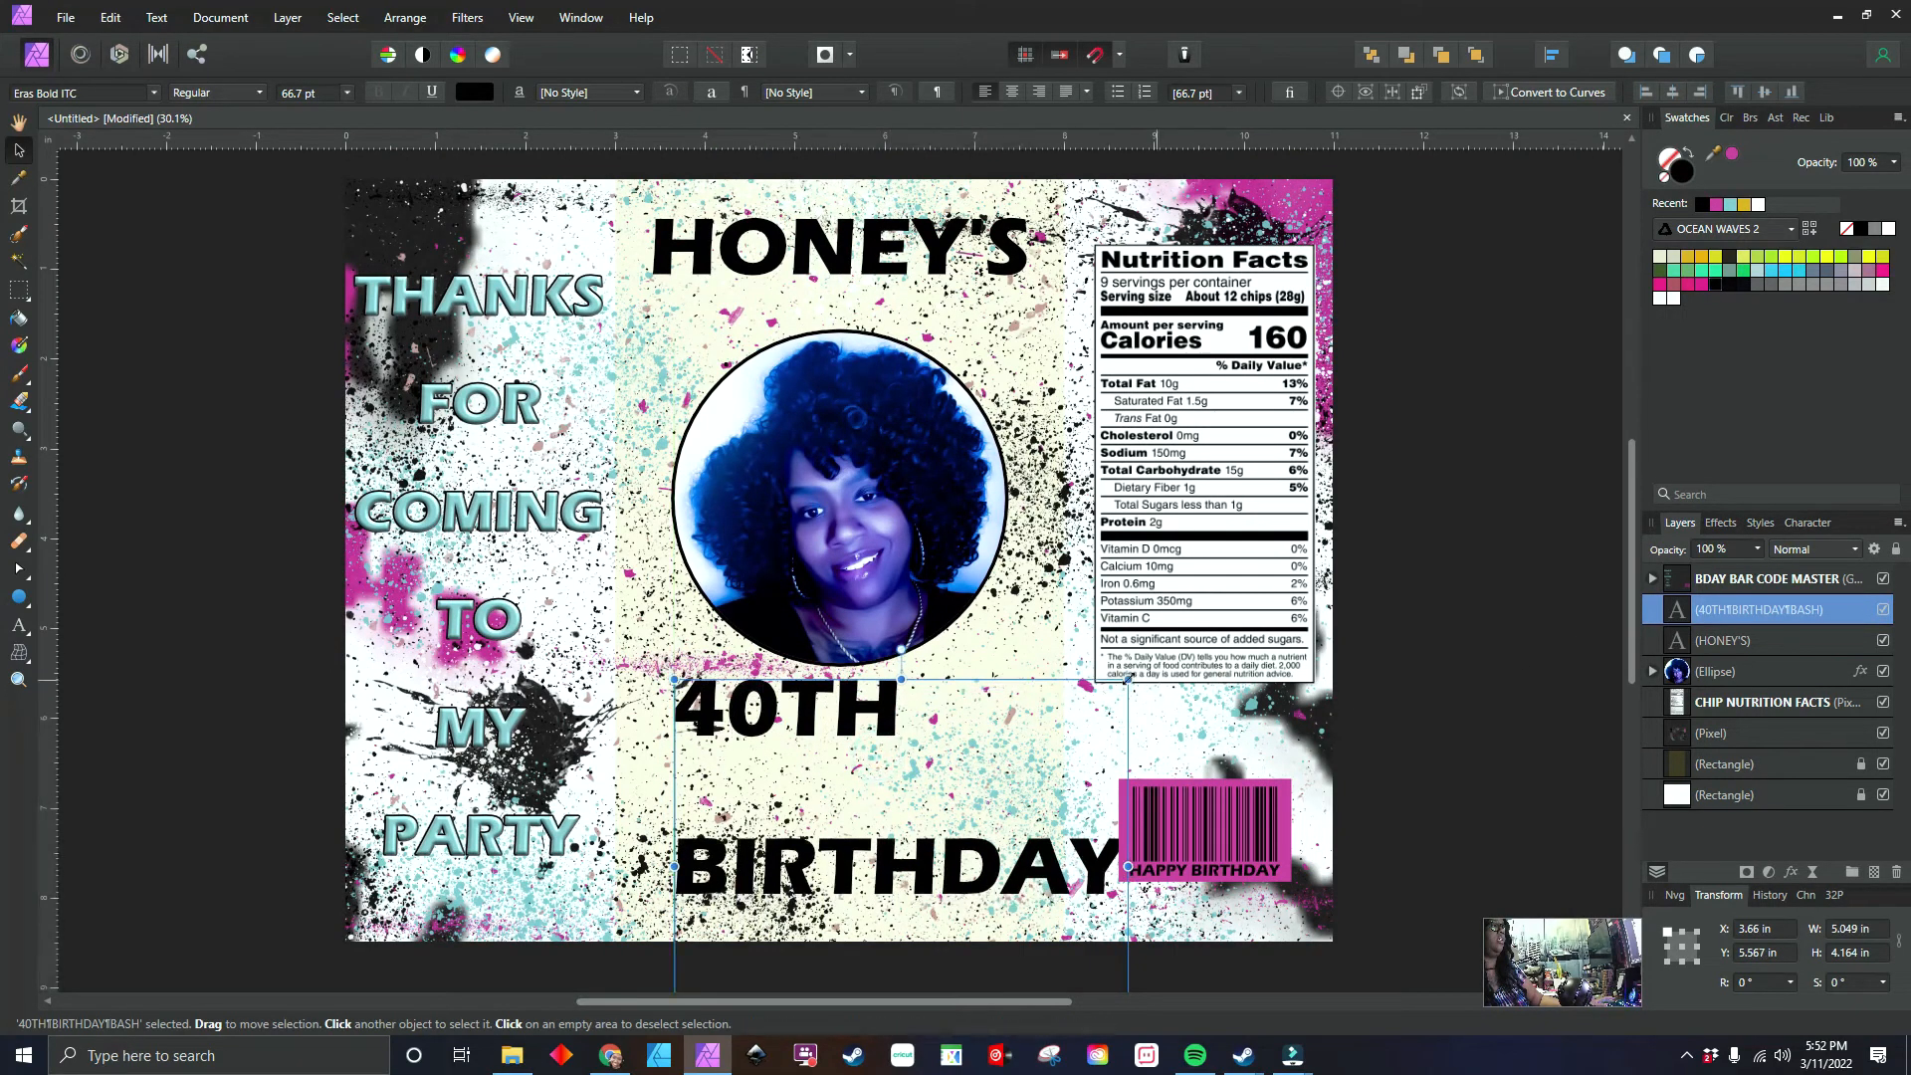
{"action": "left_click_drag", "start_coordinate": [1128, 685], "coordinate": [1008, 789]}
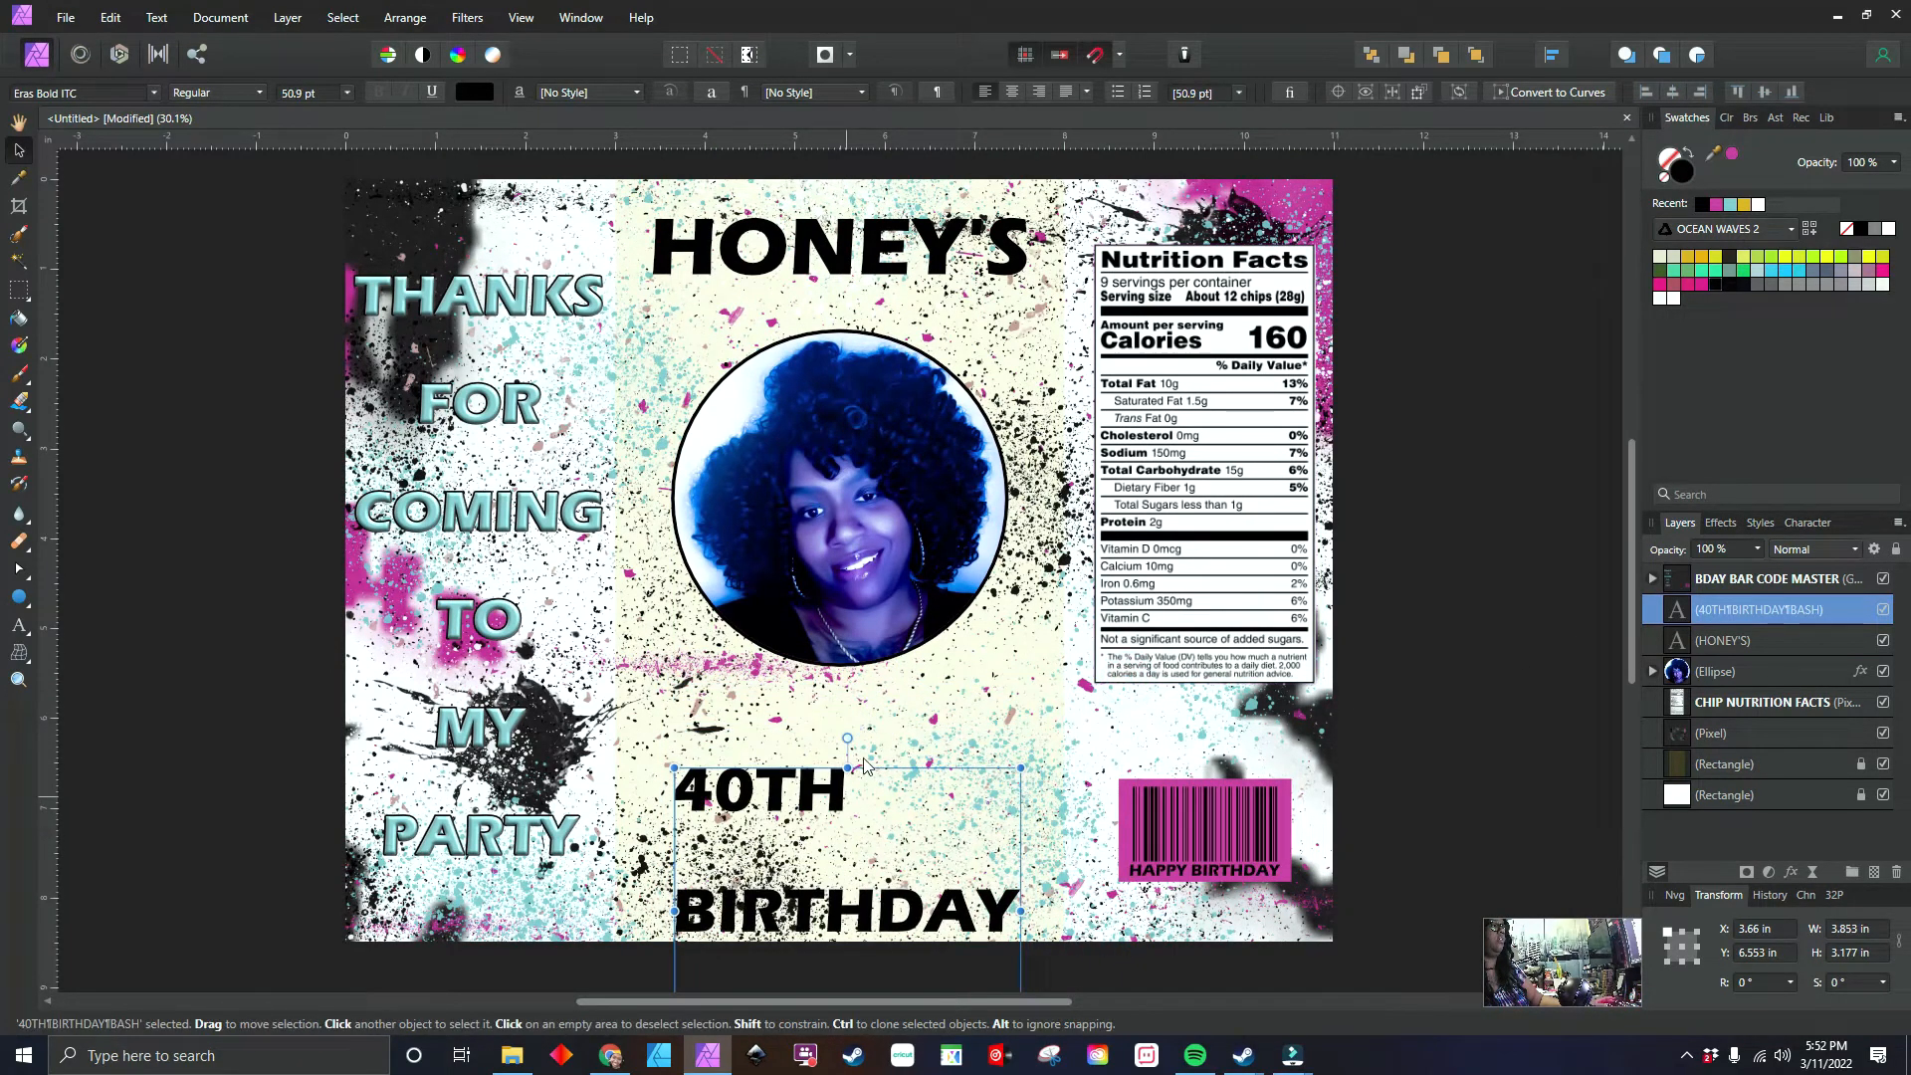
{"action": "left_click_drag", "start_coordinate": [863, 764], "coordinate": [894, 659]}
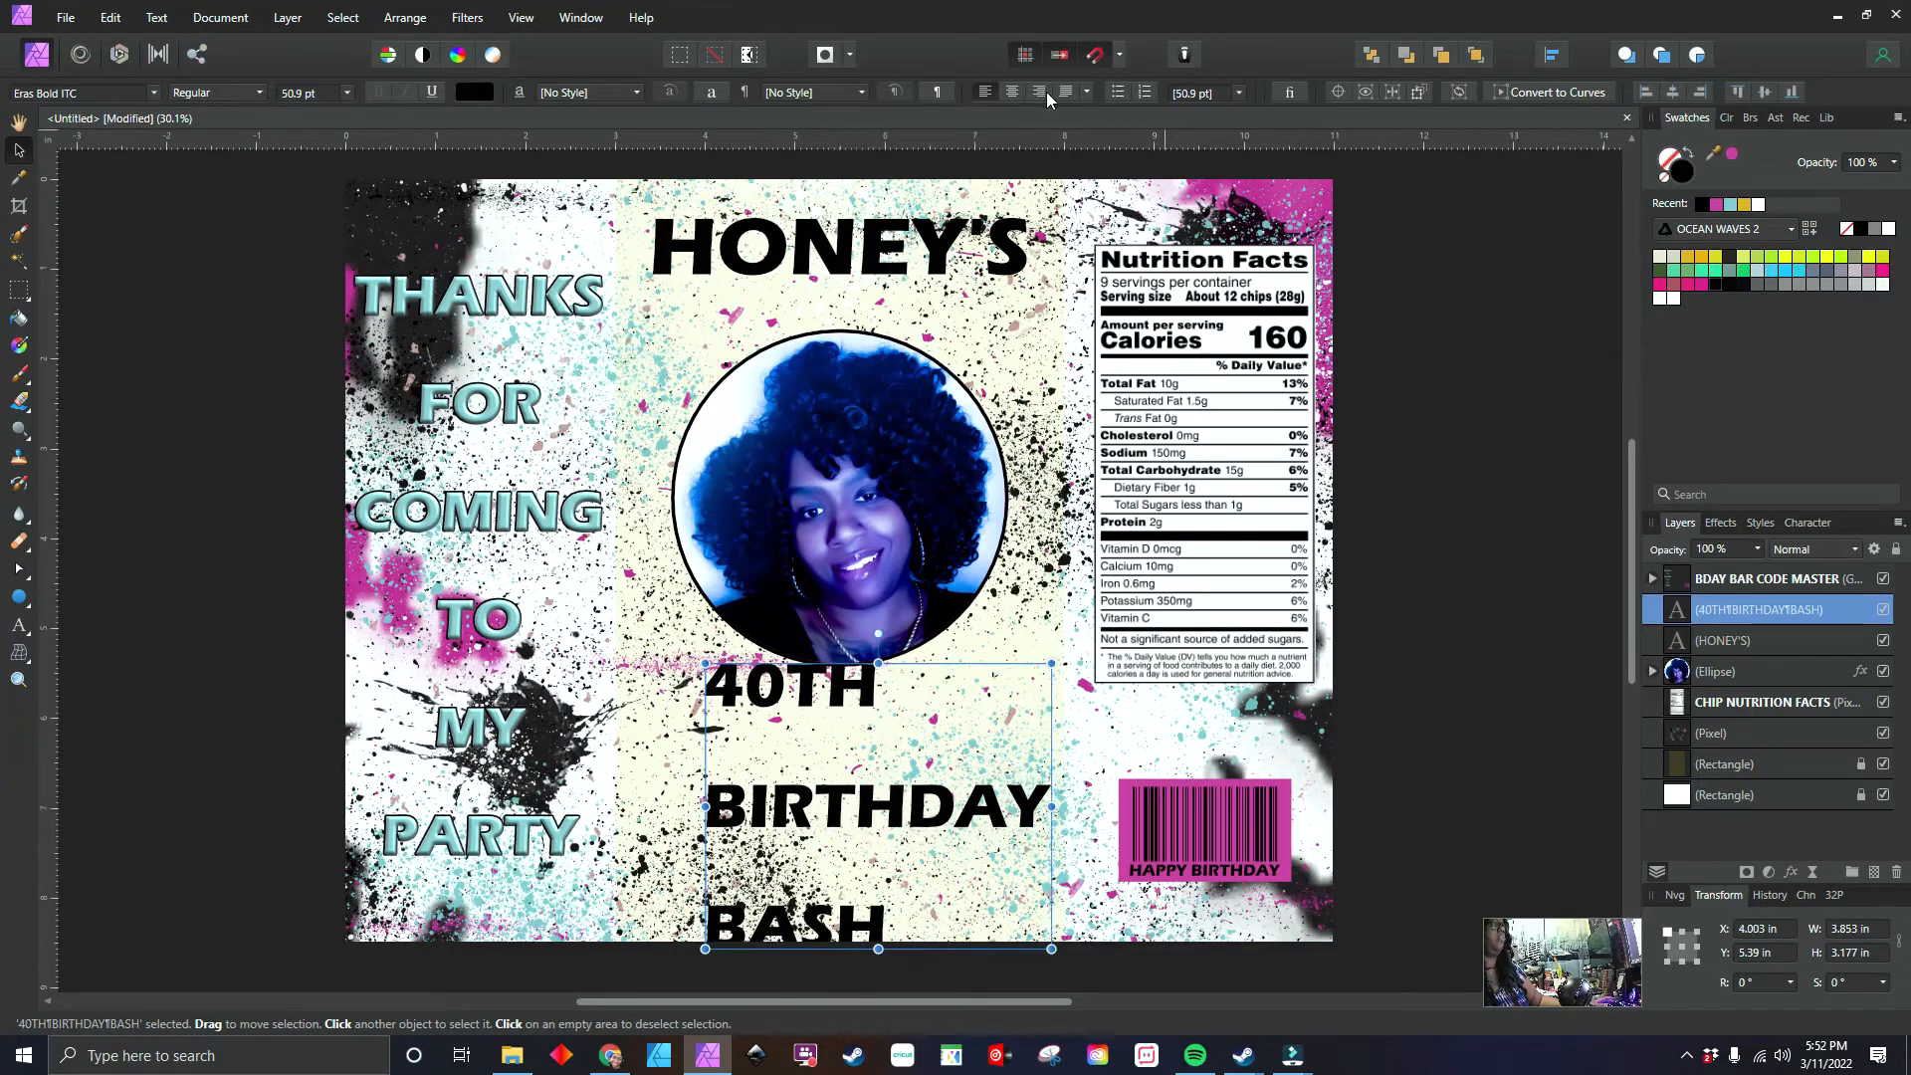
- Center-align the lines of the "40TH BIRTHDAY BASH" text and reduce their leading to 77.8 pt
{"action": "left_click", "coordinate": [1012, 91]}
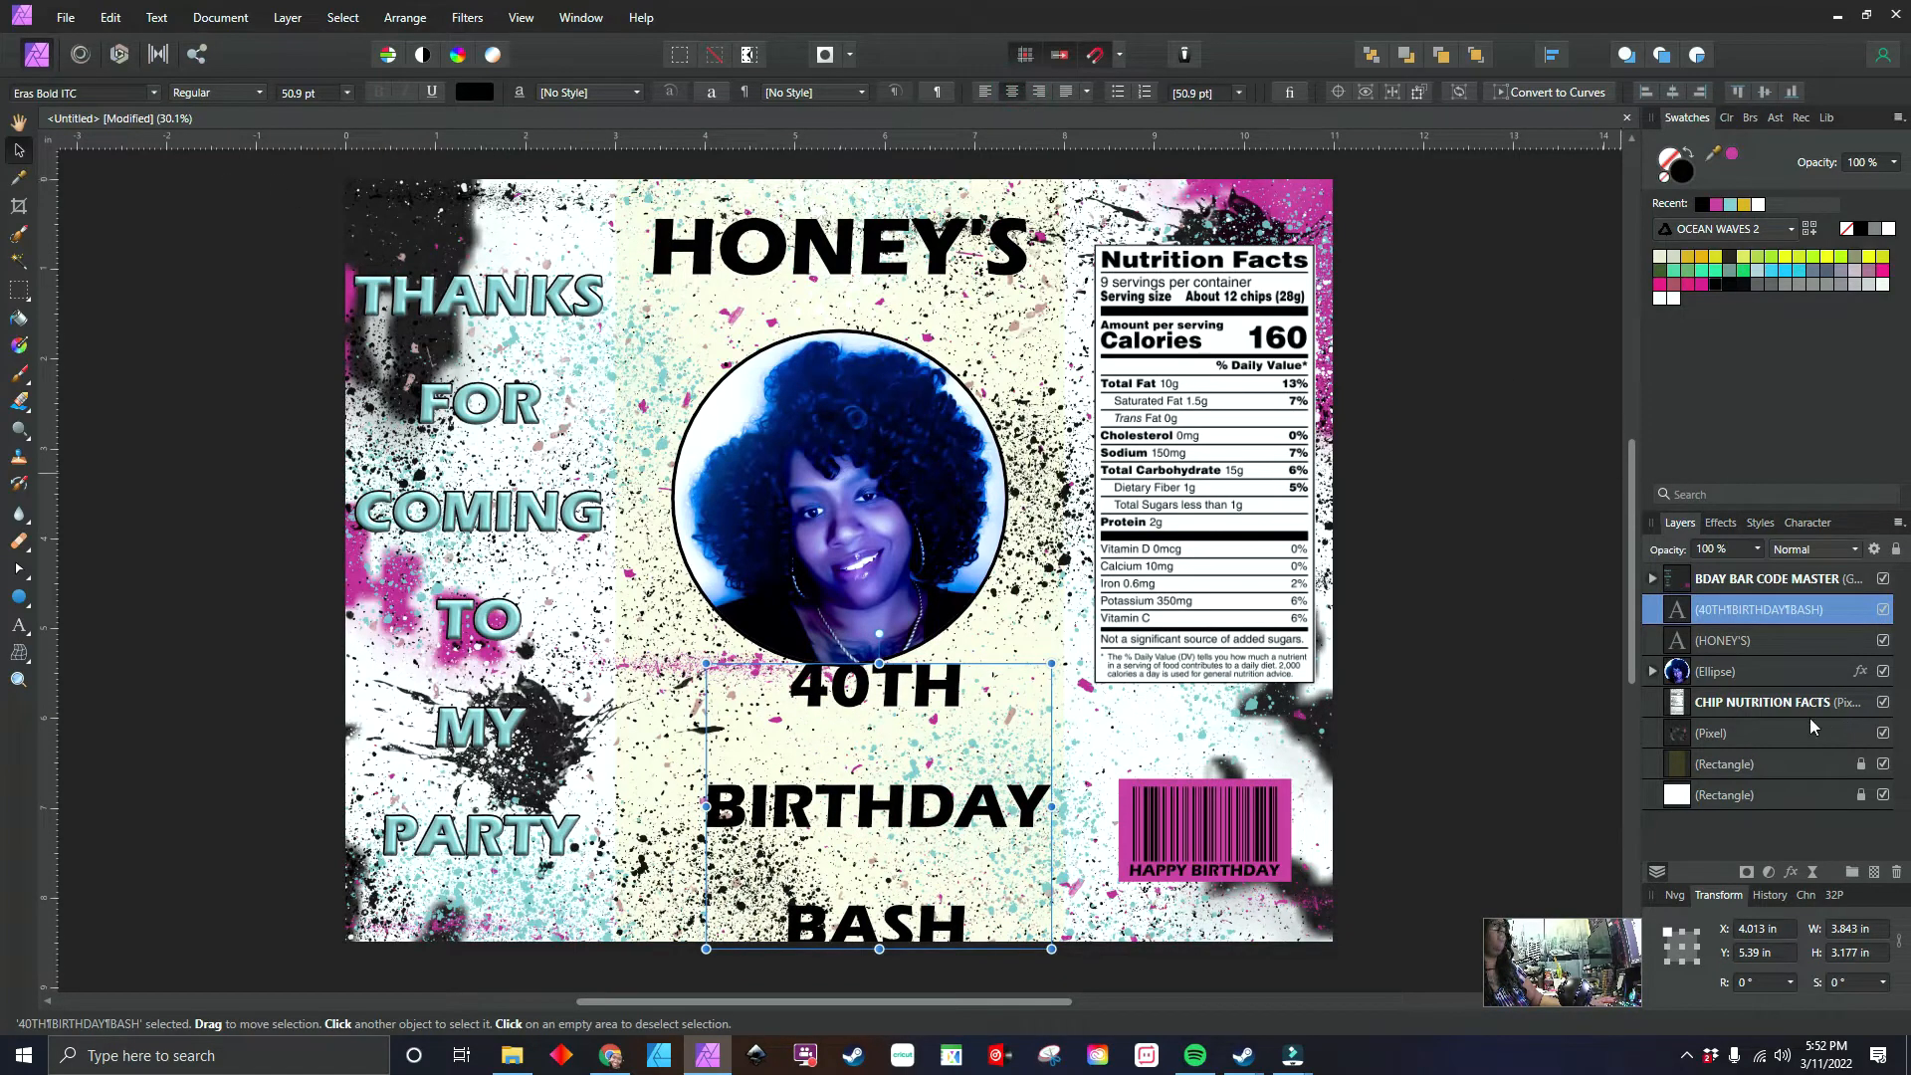
{"action": "left_click", "coordinate": [1807, 524]}
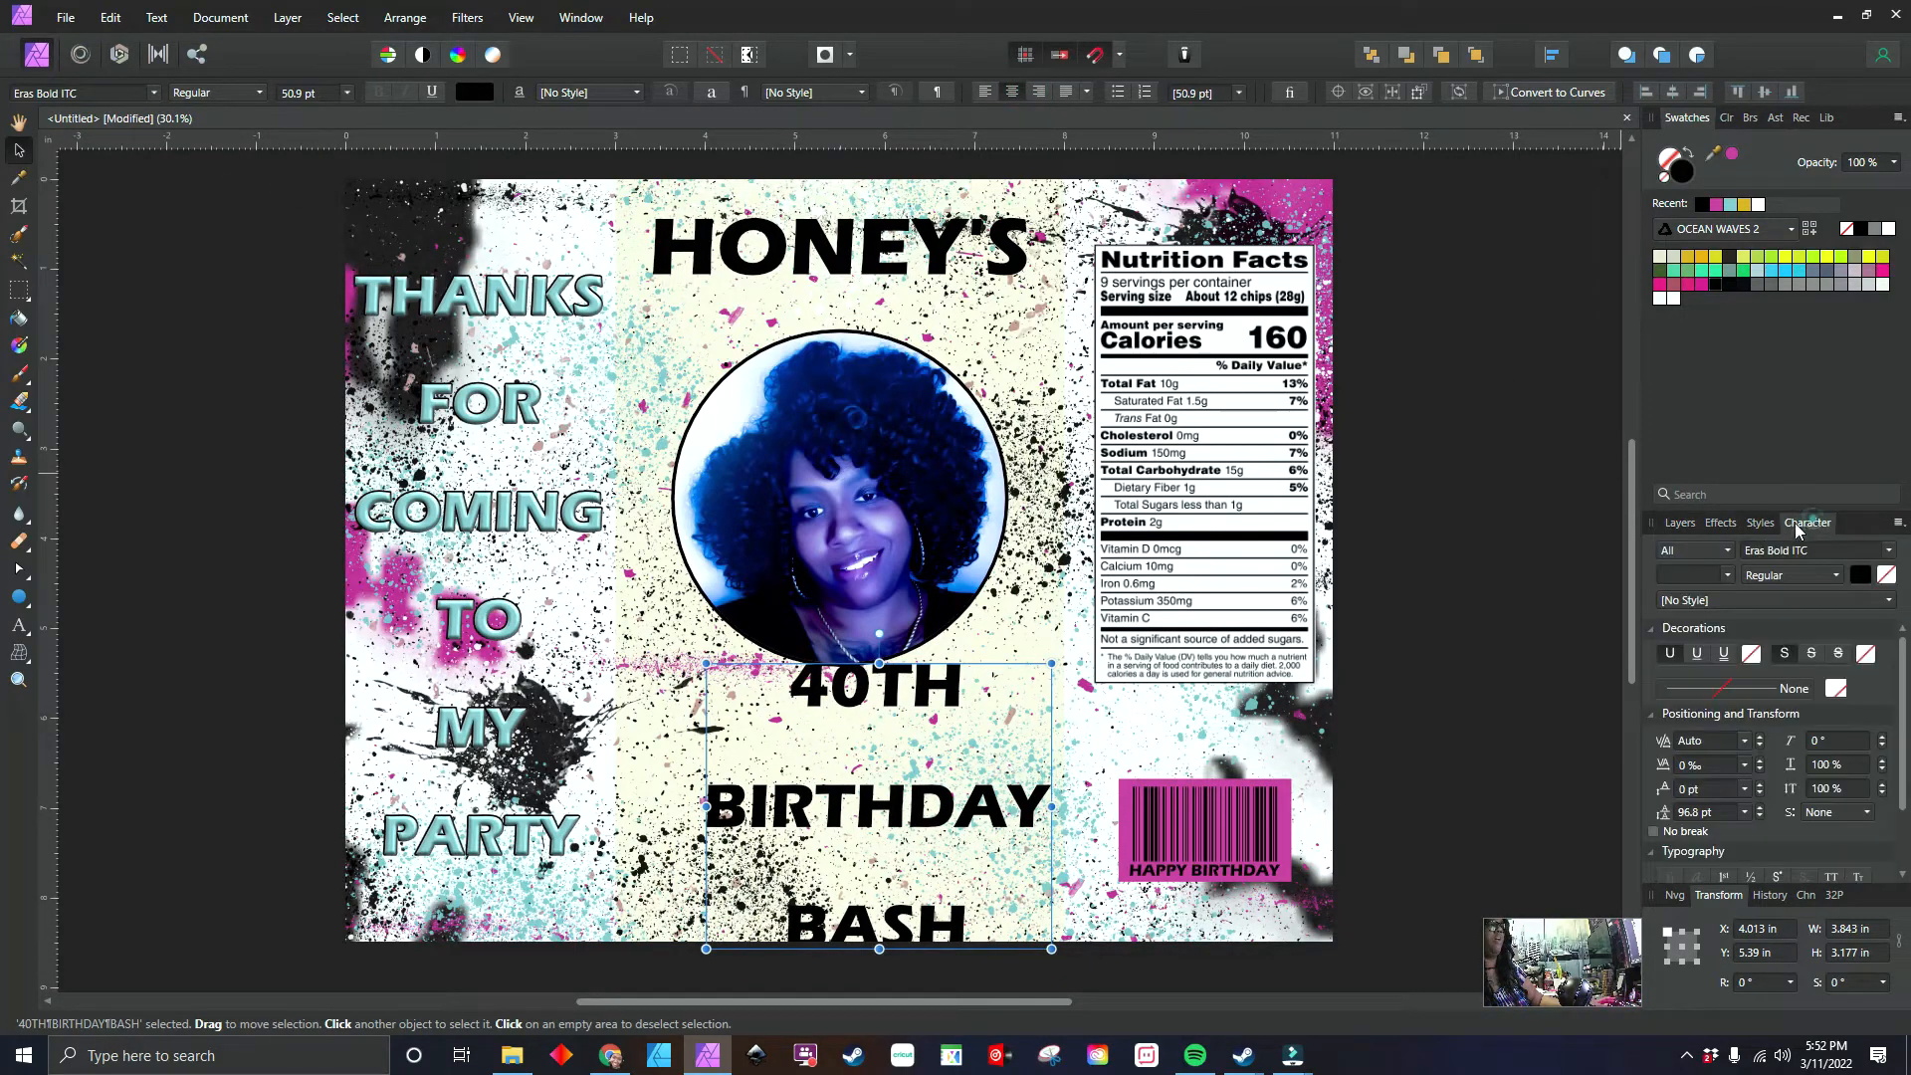
{"action": "left_click", "coordinate": [1763, 816]}
{"action": "left_click", "coordinate": [1763, 818]}
{"action": "left_click", "coordinate": [1762, 818]}
{"action": "left_click", "coordinate": [1763, 818]}
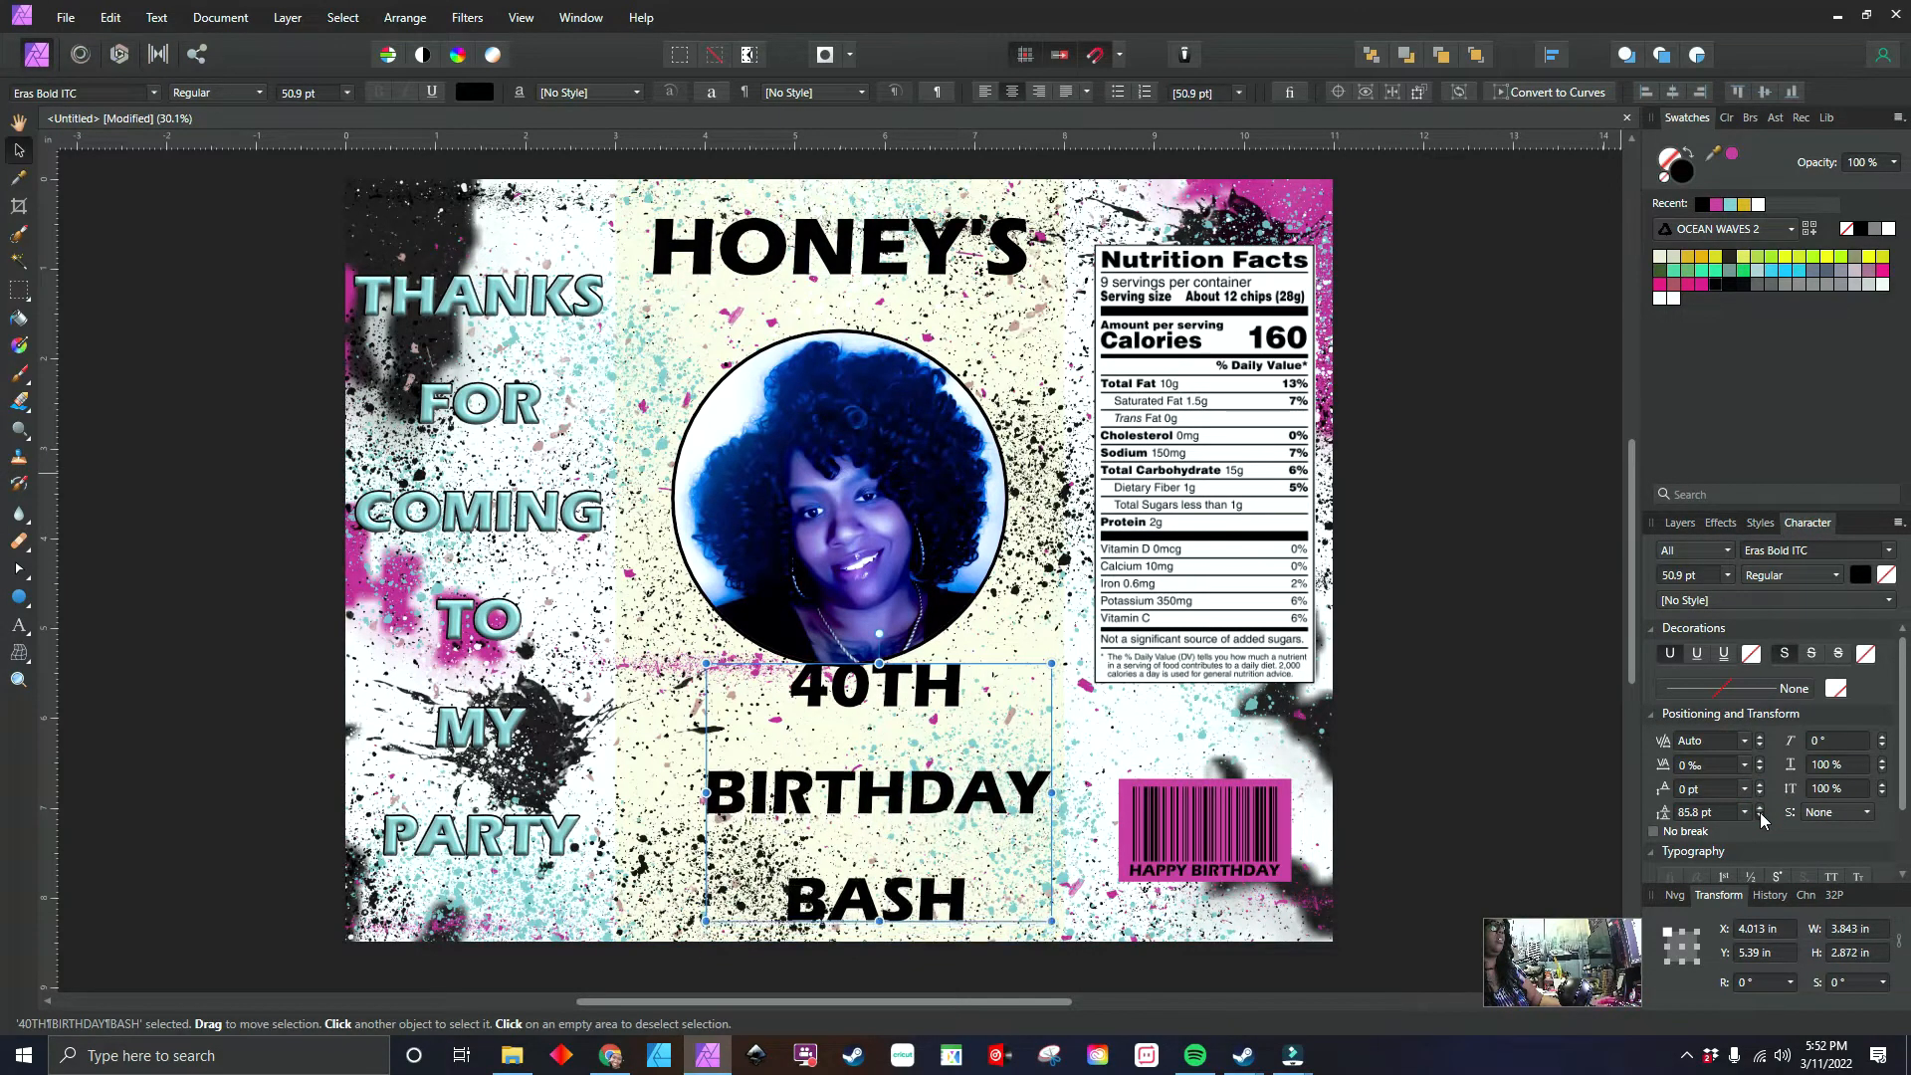
{"action": "left_click", "coordinate": [1763, 818]}
{"action": "left_click", "coordinate": [1762, 818]}
{"action": "left_click", "coordinate": [1762, 818]}
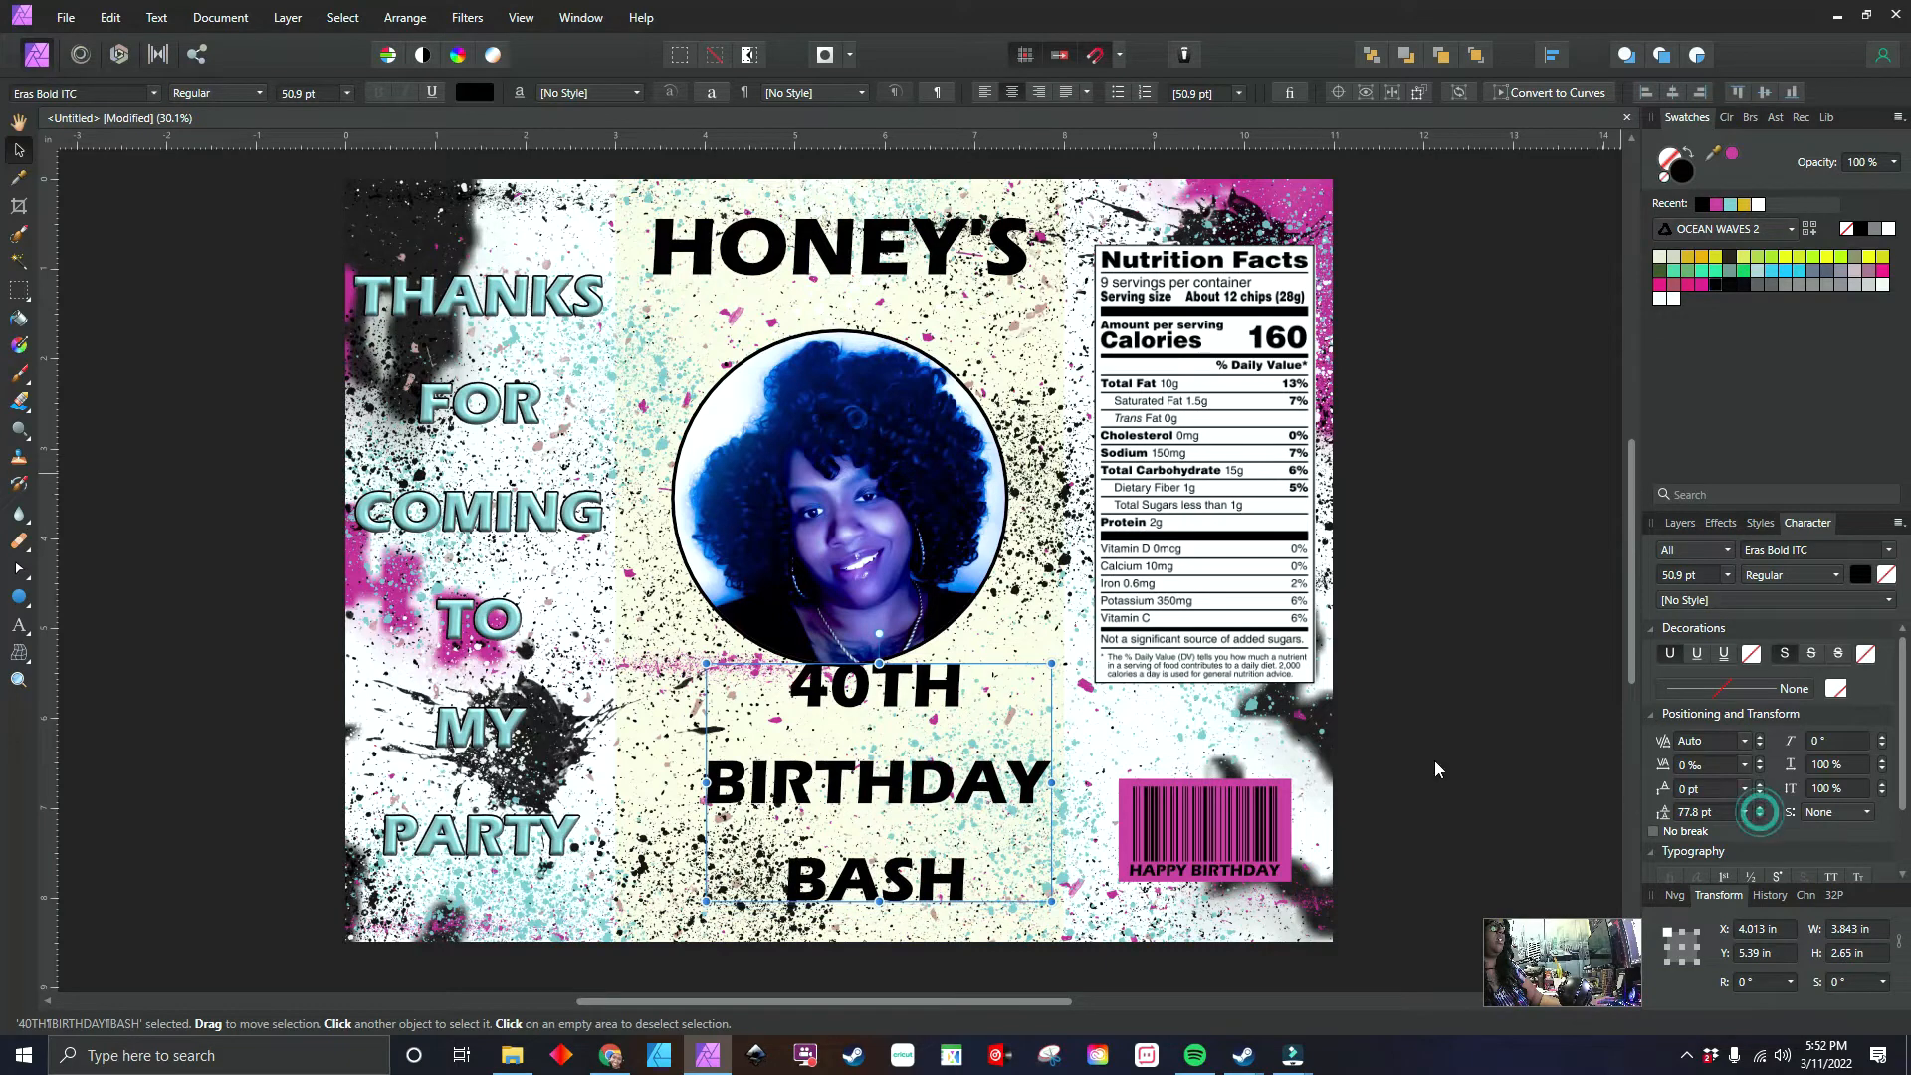
- Move the "40TH BIRTHDAY BASH" text to about X 3.66, Y 5.71 in and the "HONEY'S" heading to about X 3.5, Y 0.5 in
{"action": "left_click_drag", "start_coordinate": [918, 791], "coordinate": [886, 821]}
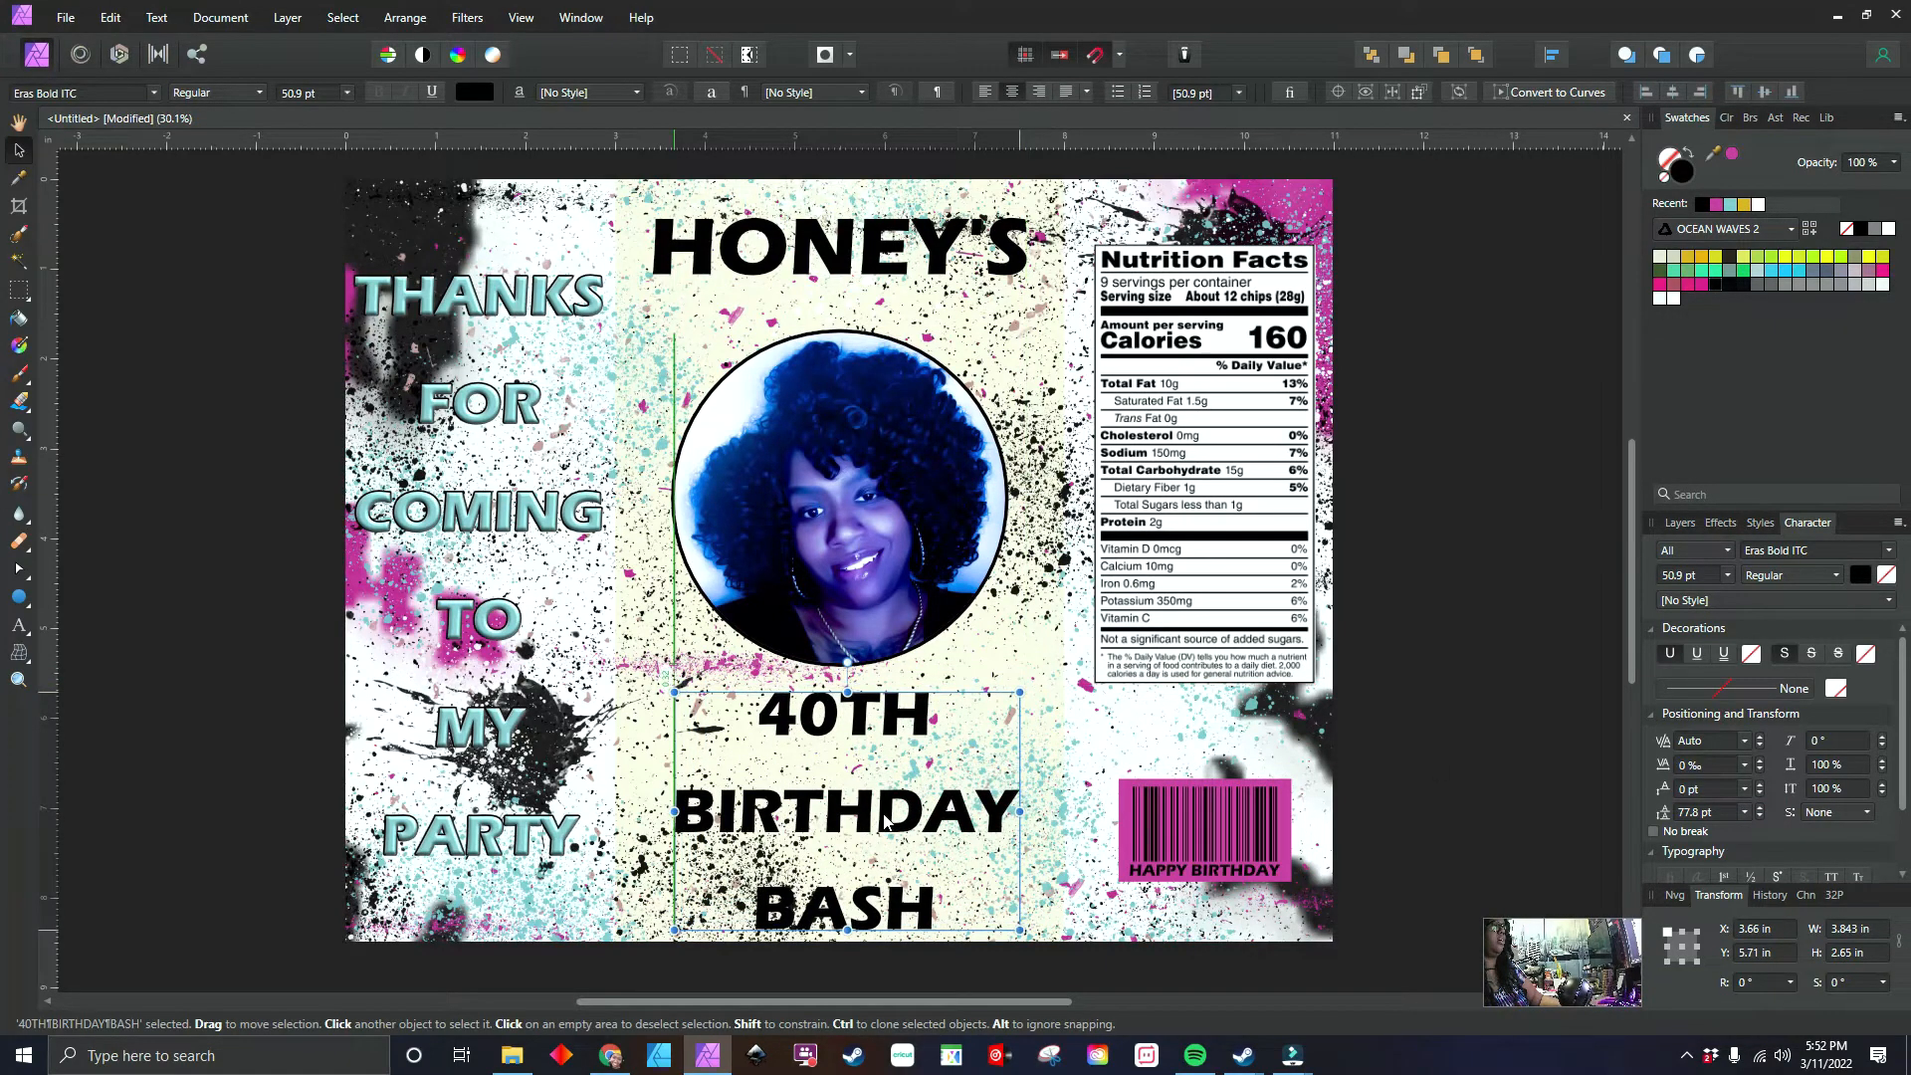
{"action": "left_click_drag", "start_coordinate": [846, 243], "coordinate": [858, 255]}
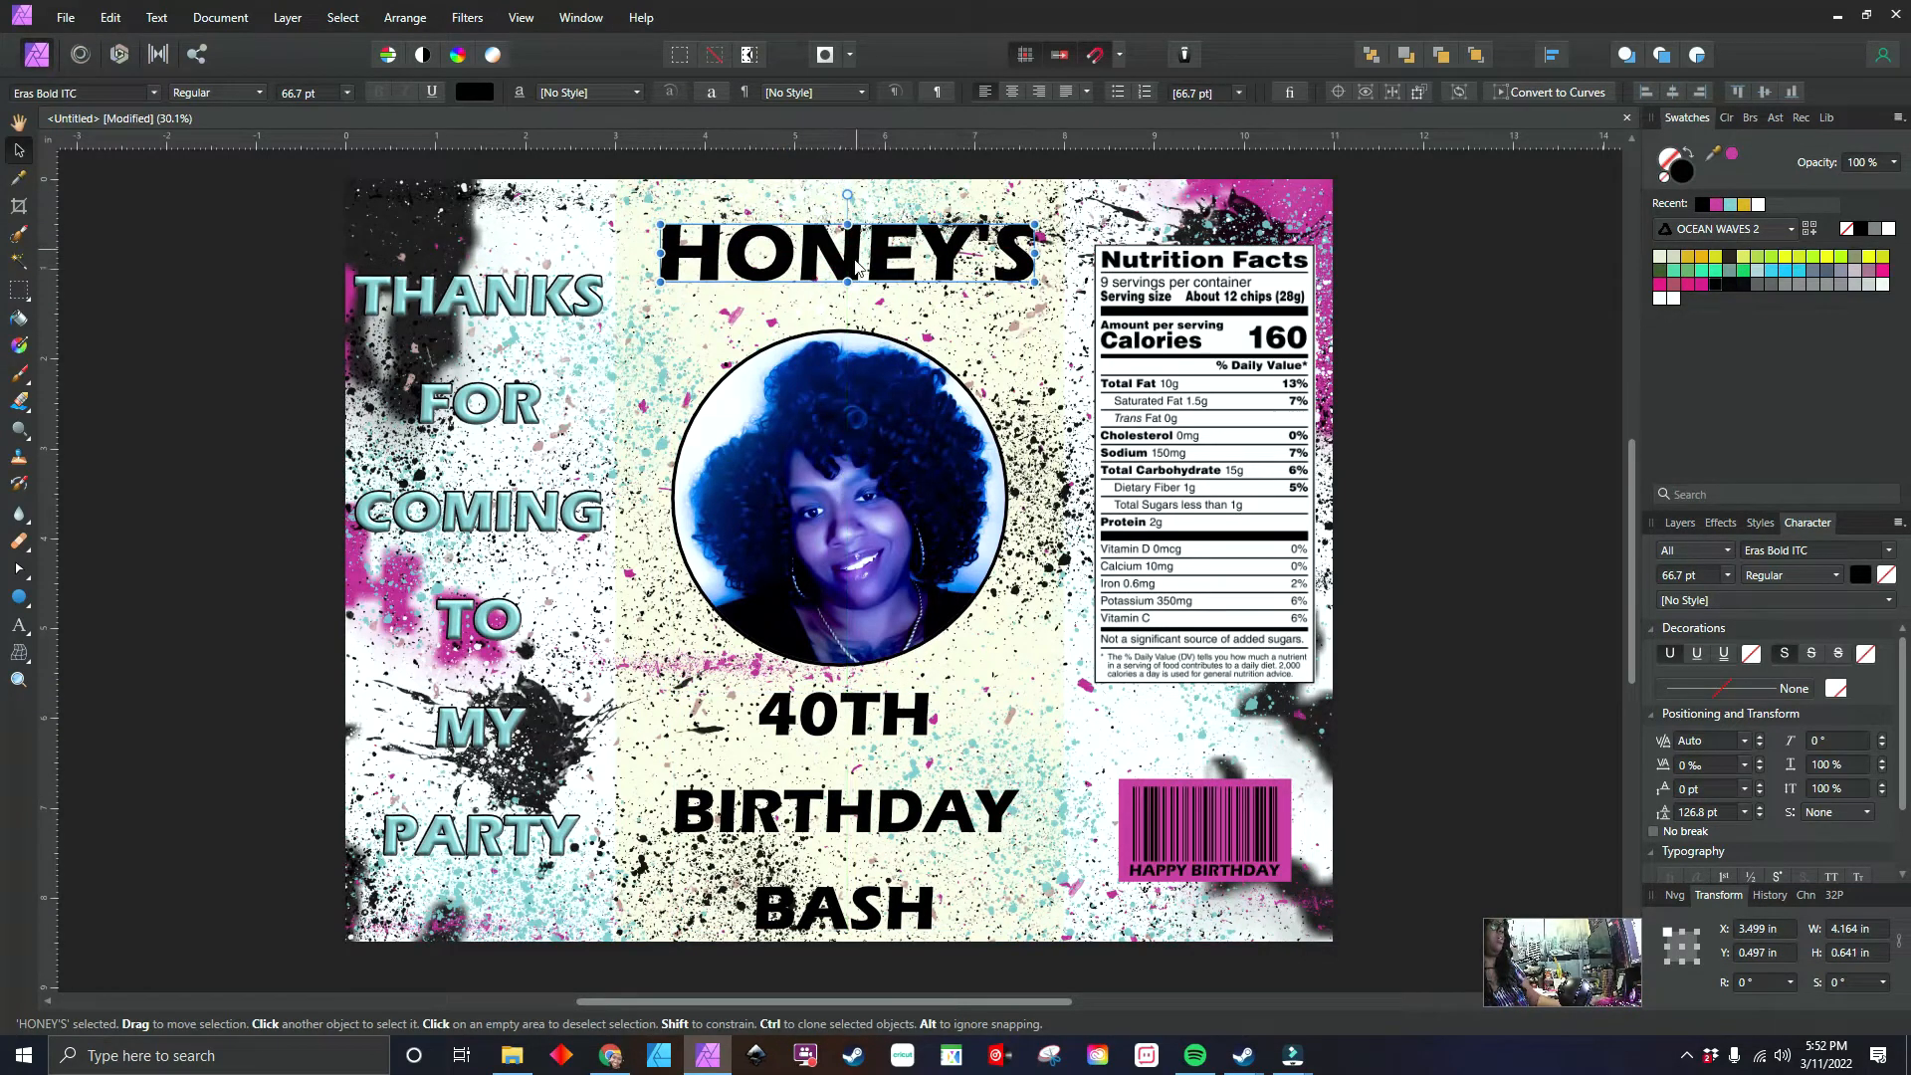
- Try to align the "HONEY'S" and "40TH BIRTHDAY BASH" texts to each other by their horizontal centers, using the selection bounds
{"action": "left_click", "coordinate": [867, 864], "text": "shift"}
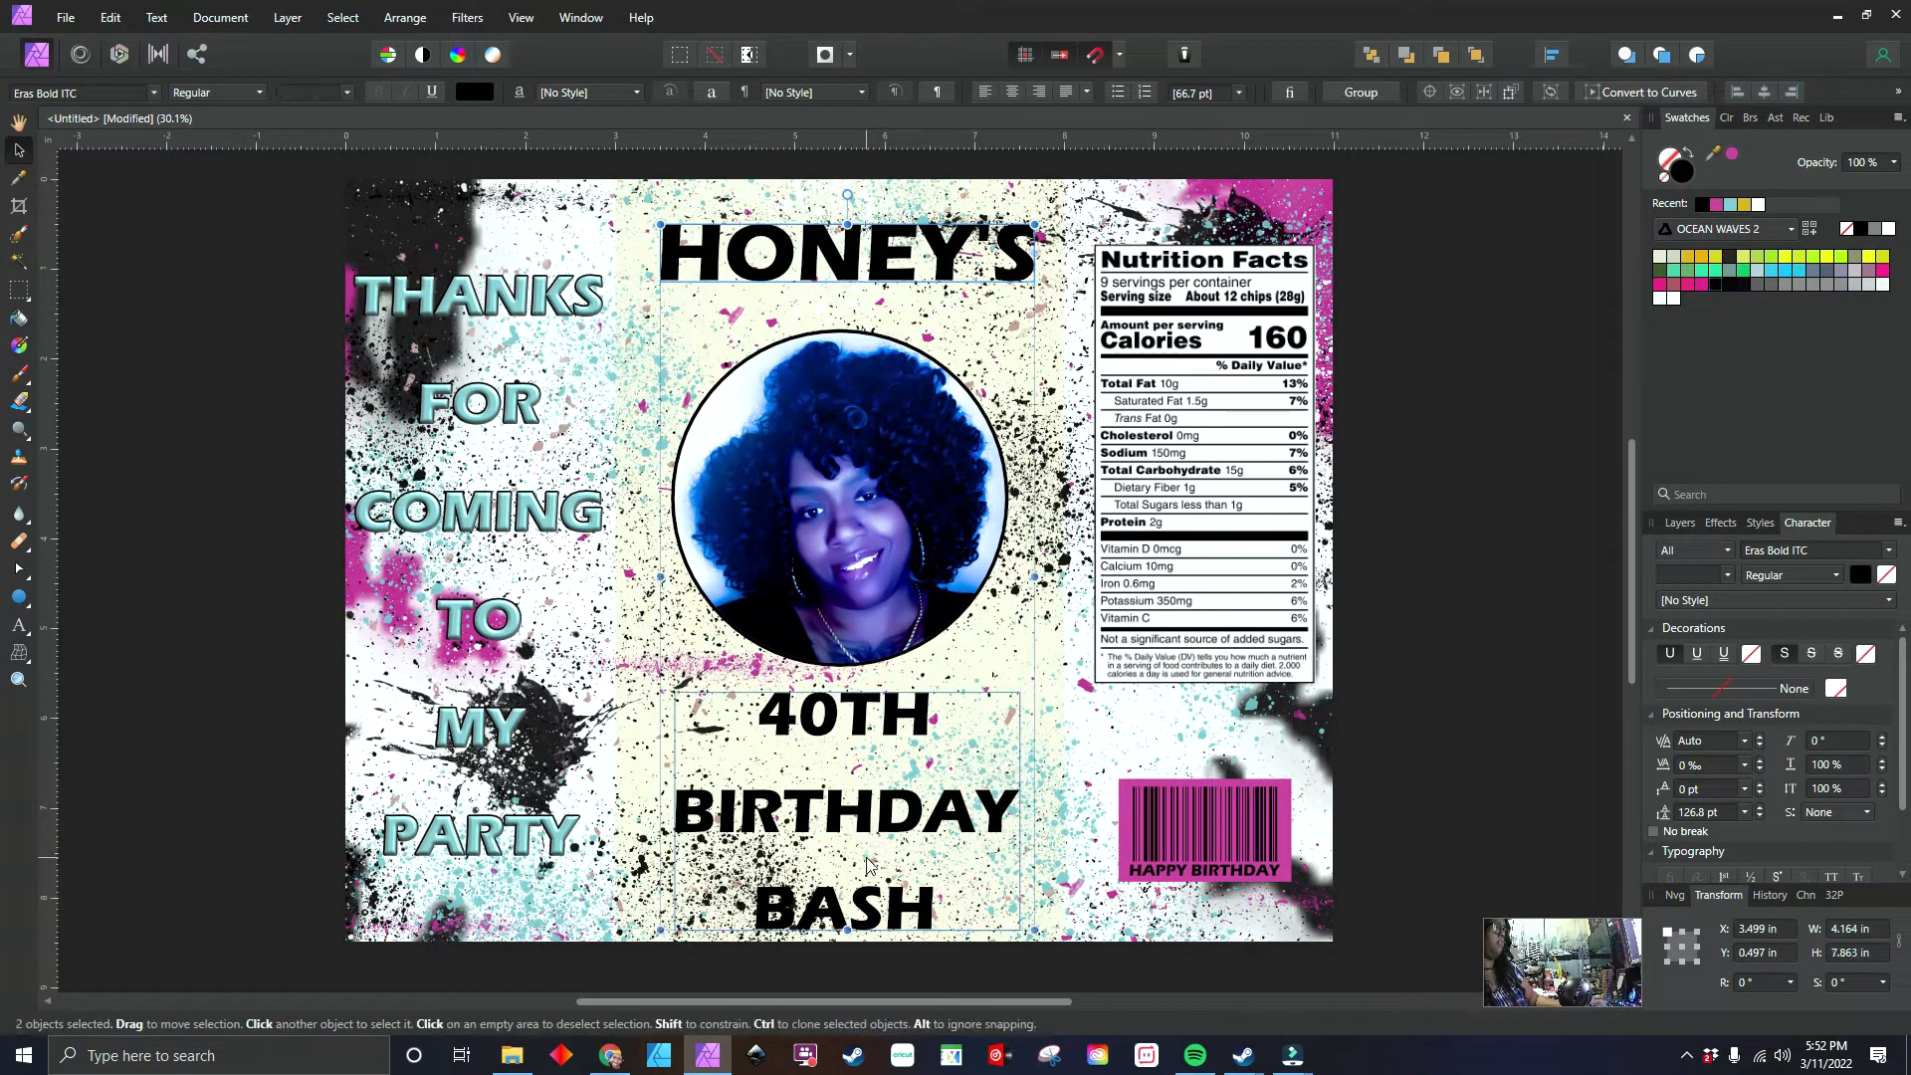
{"action": "left_click", "coordinate": [882, 251]}
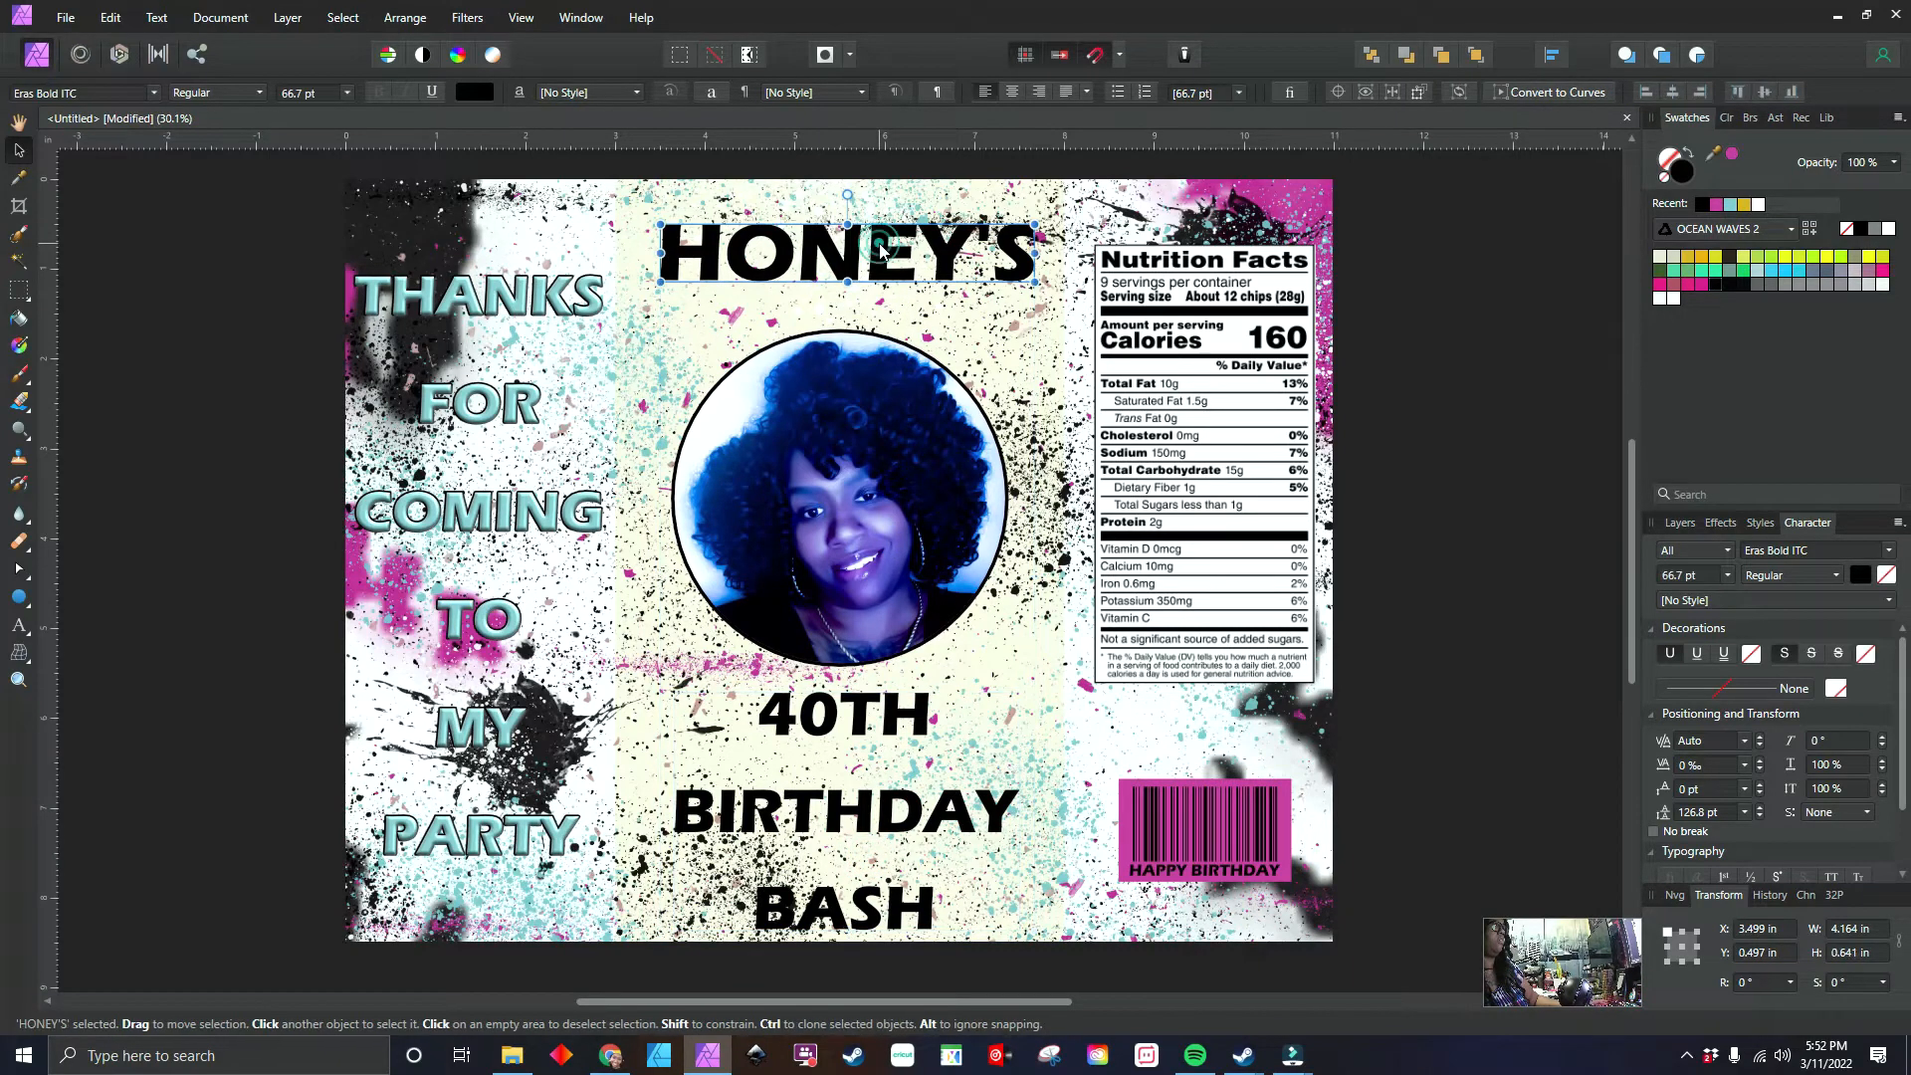
{"action": "left_click", "coordinate": [880, 892]}
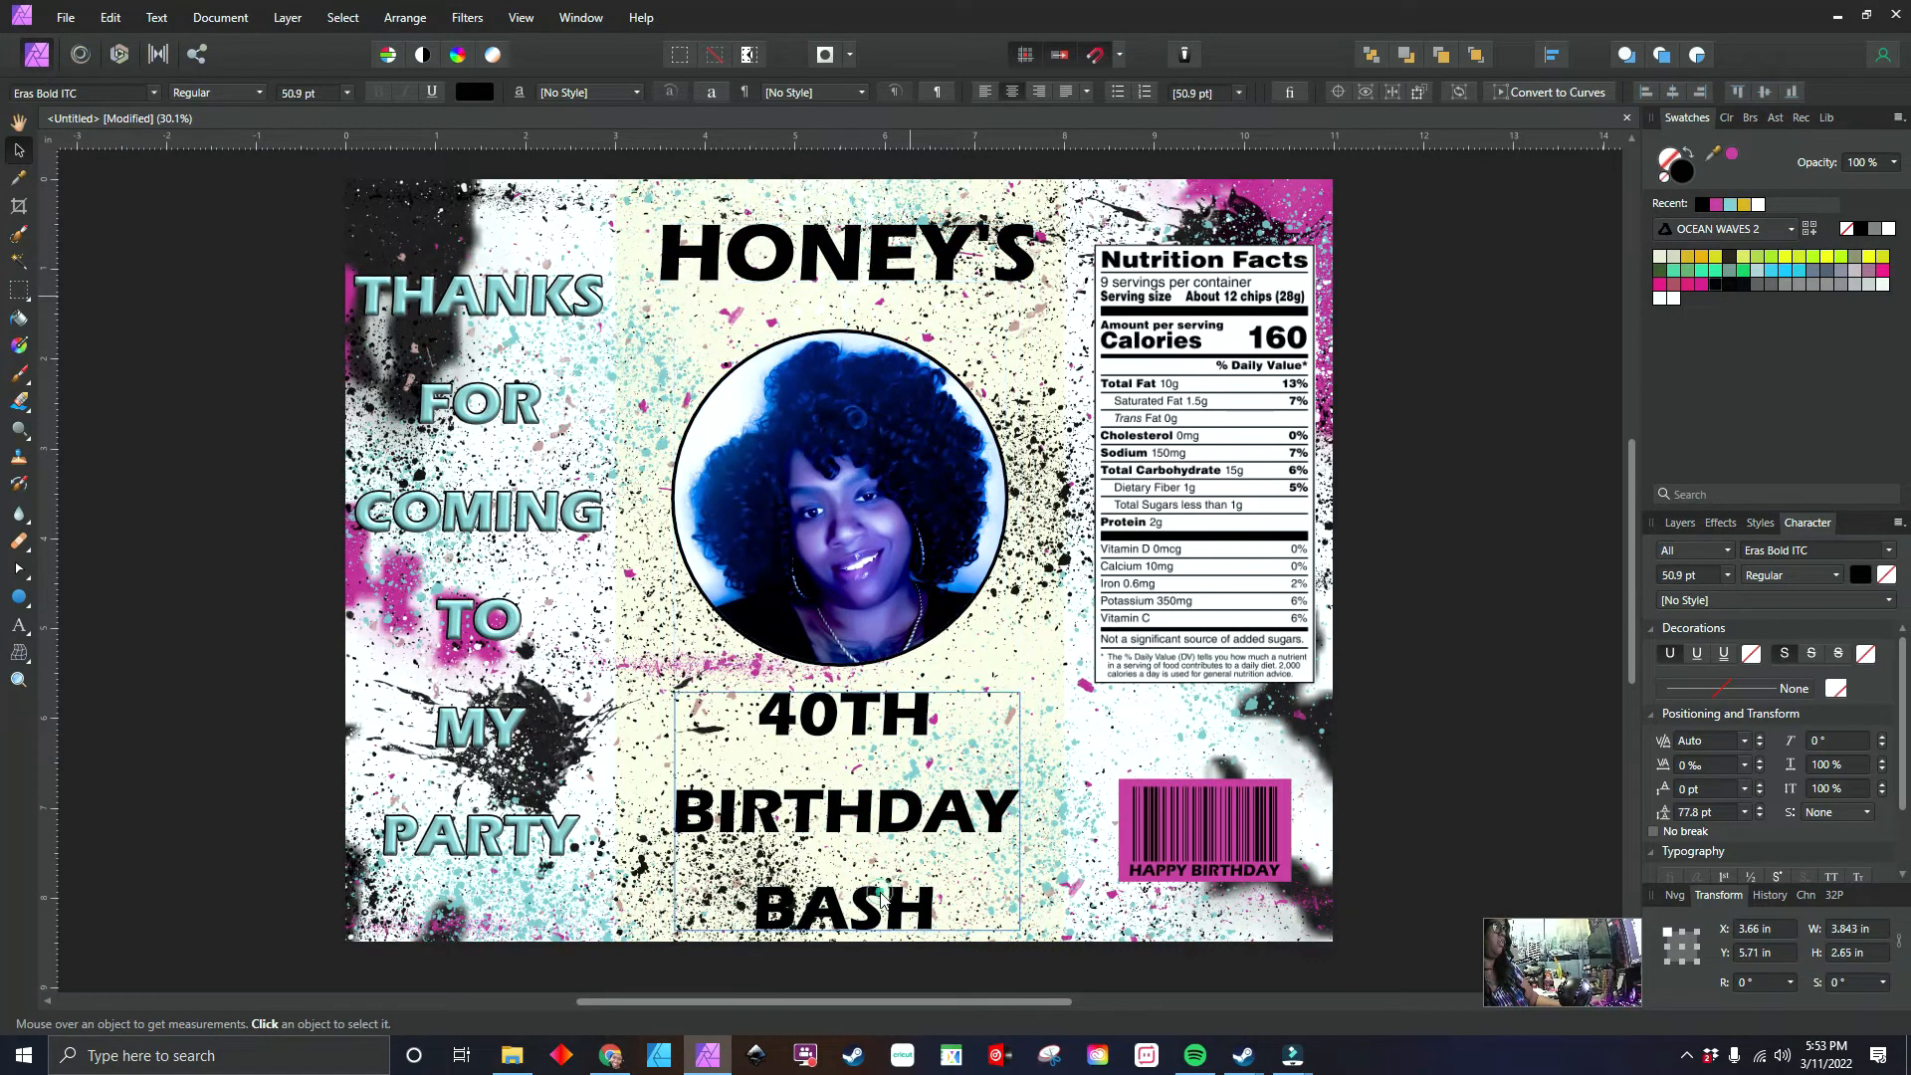
{"action": "left_click", "coordinate": [856, 254]}
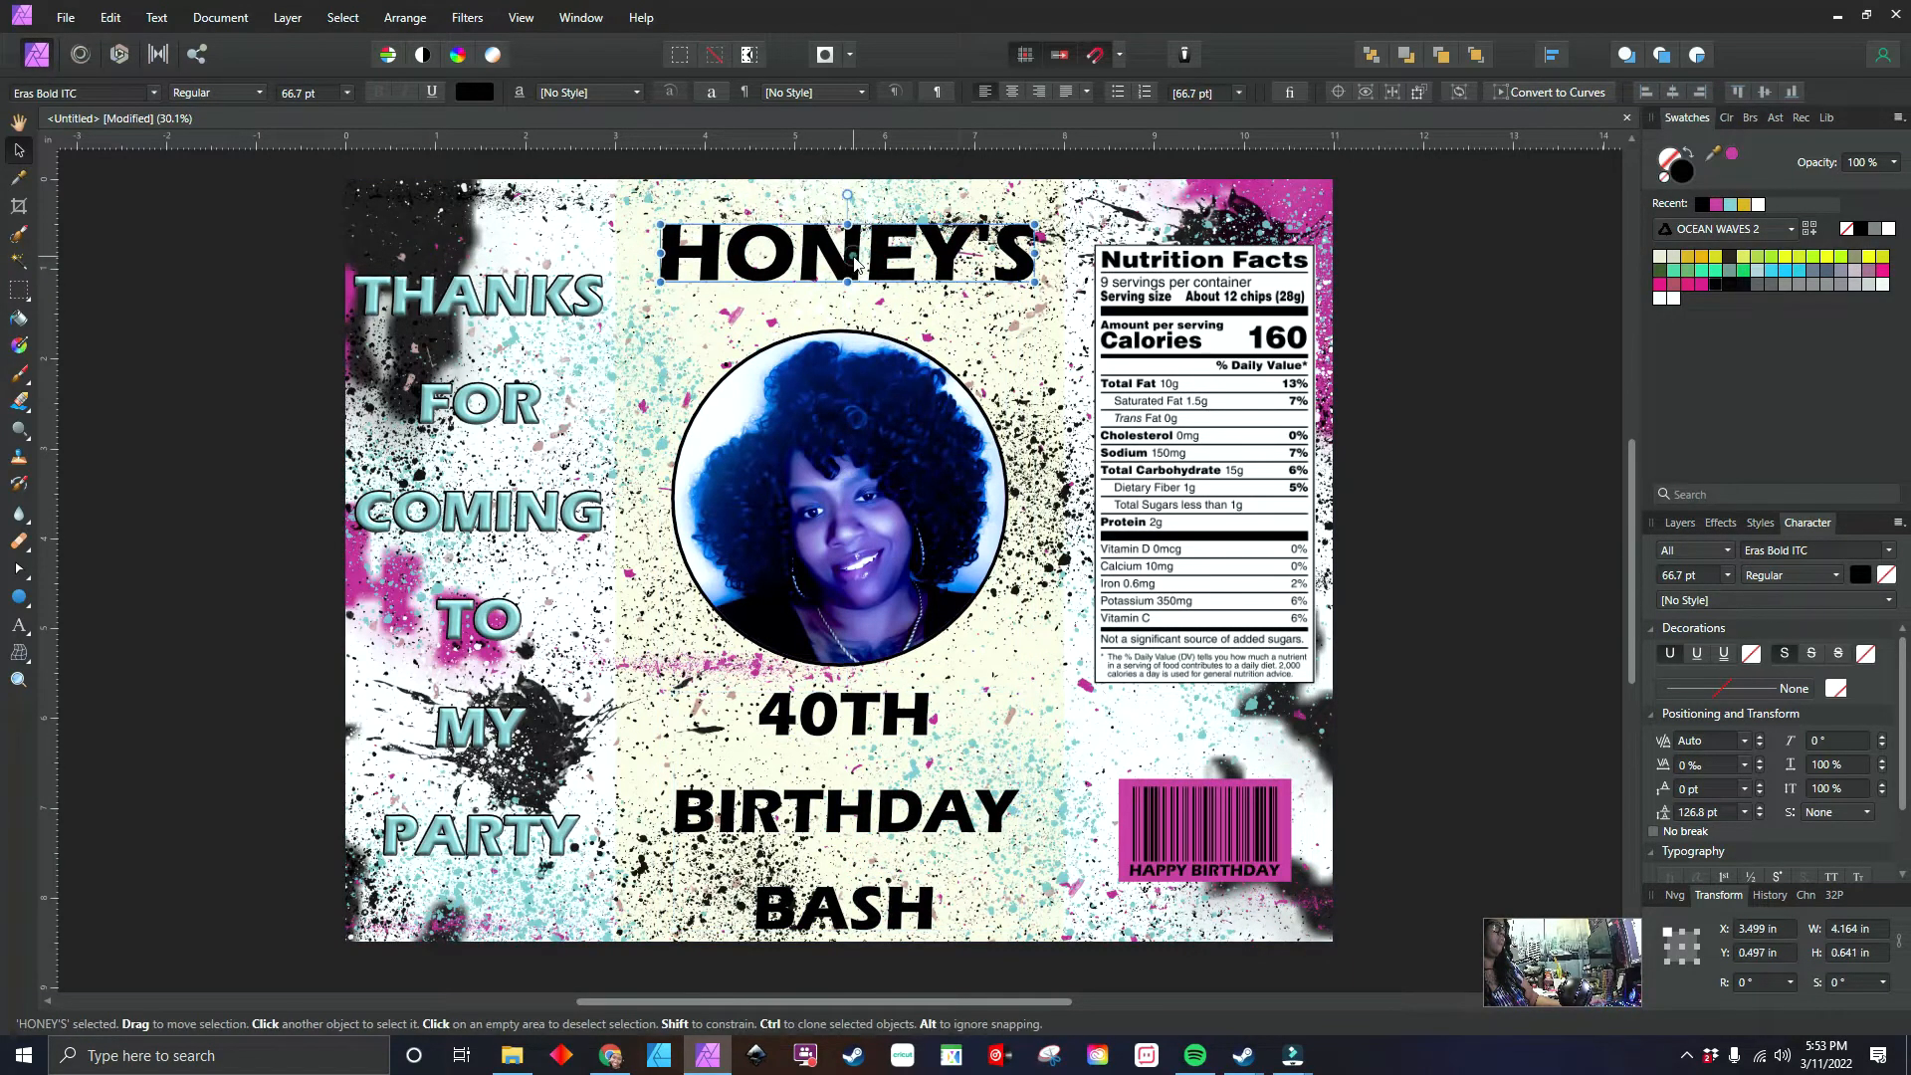
{"action": "left_click", "coordinate": [1677, 522]}
{"action": "left_click", "coordinate": [1737, 610]}
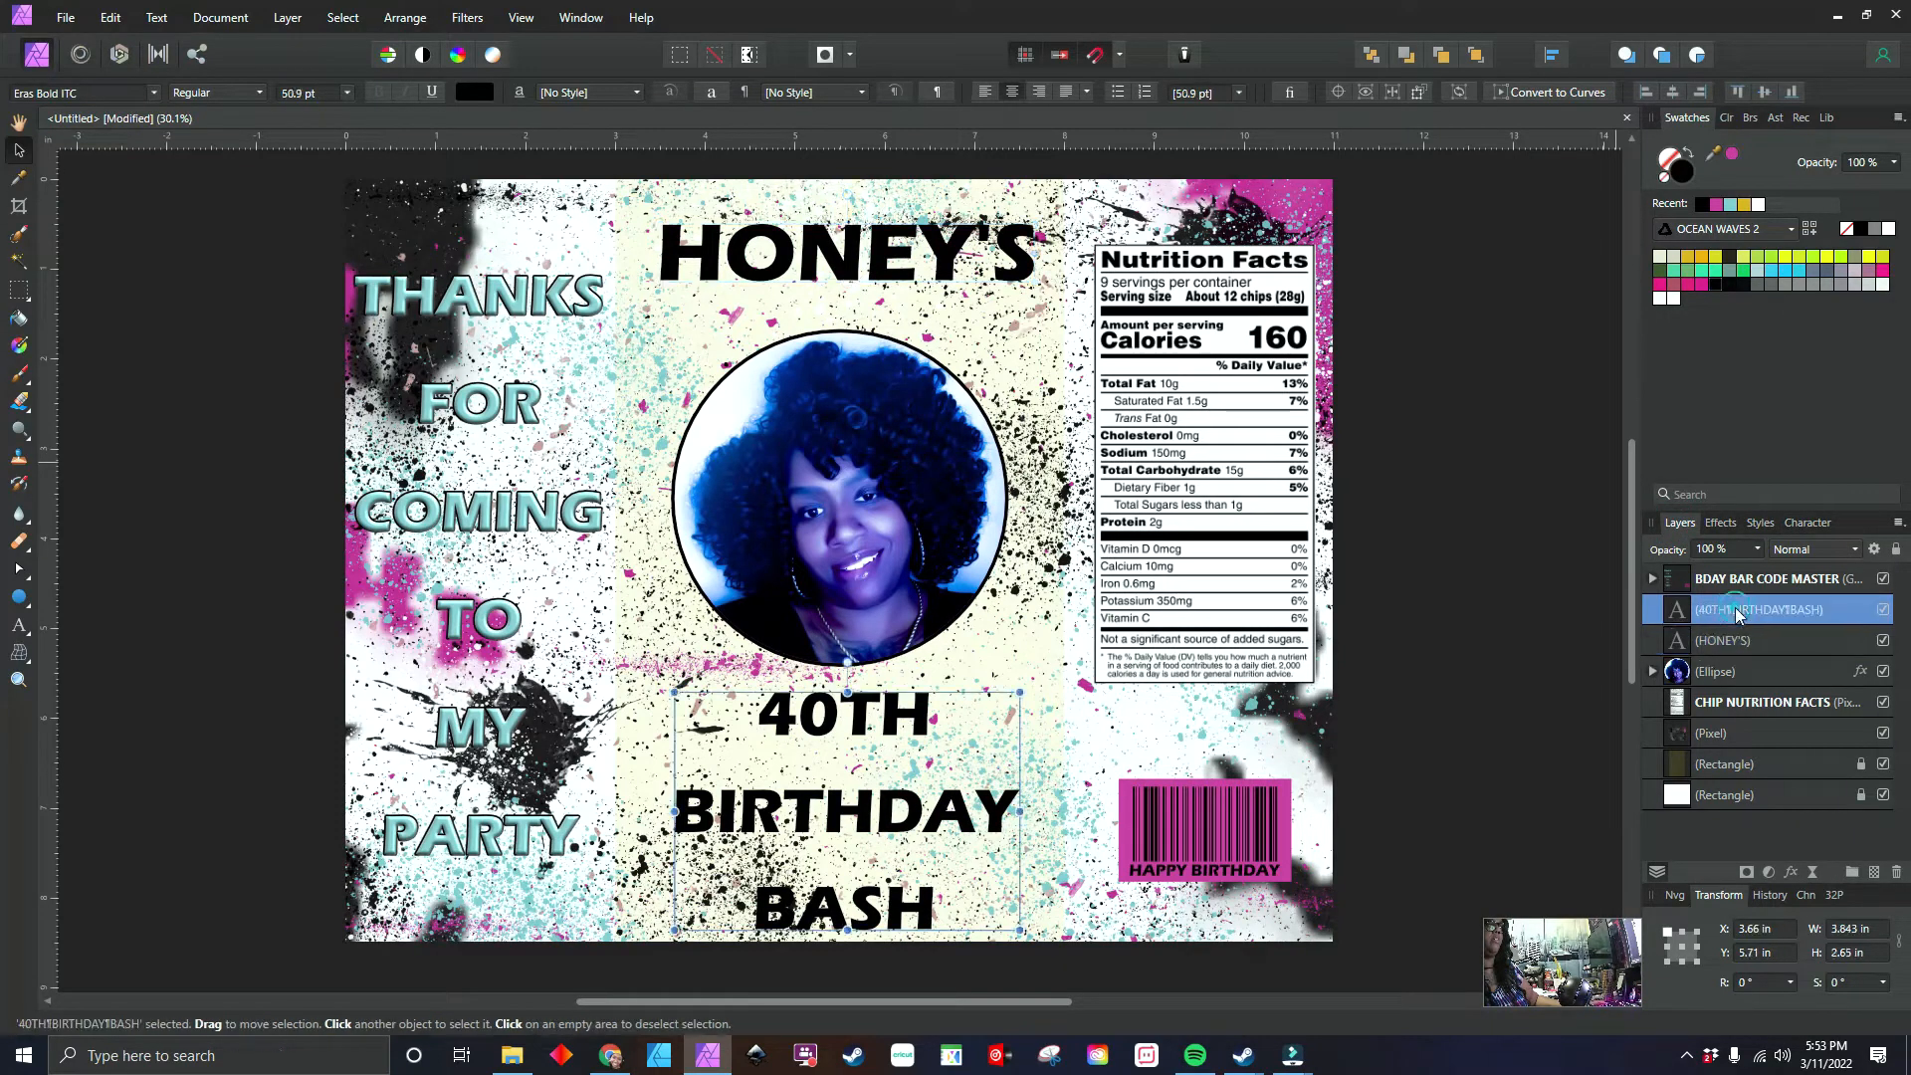
{"action": "left_click", "coordinate": [1744, 642], "text": "shift"}
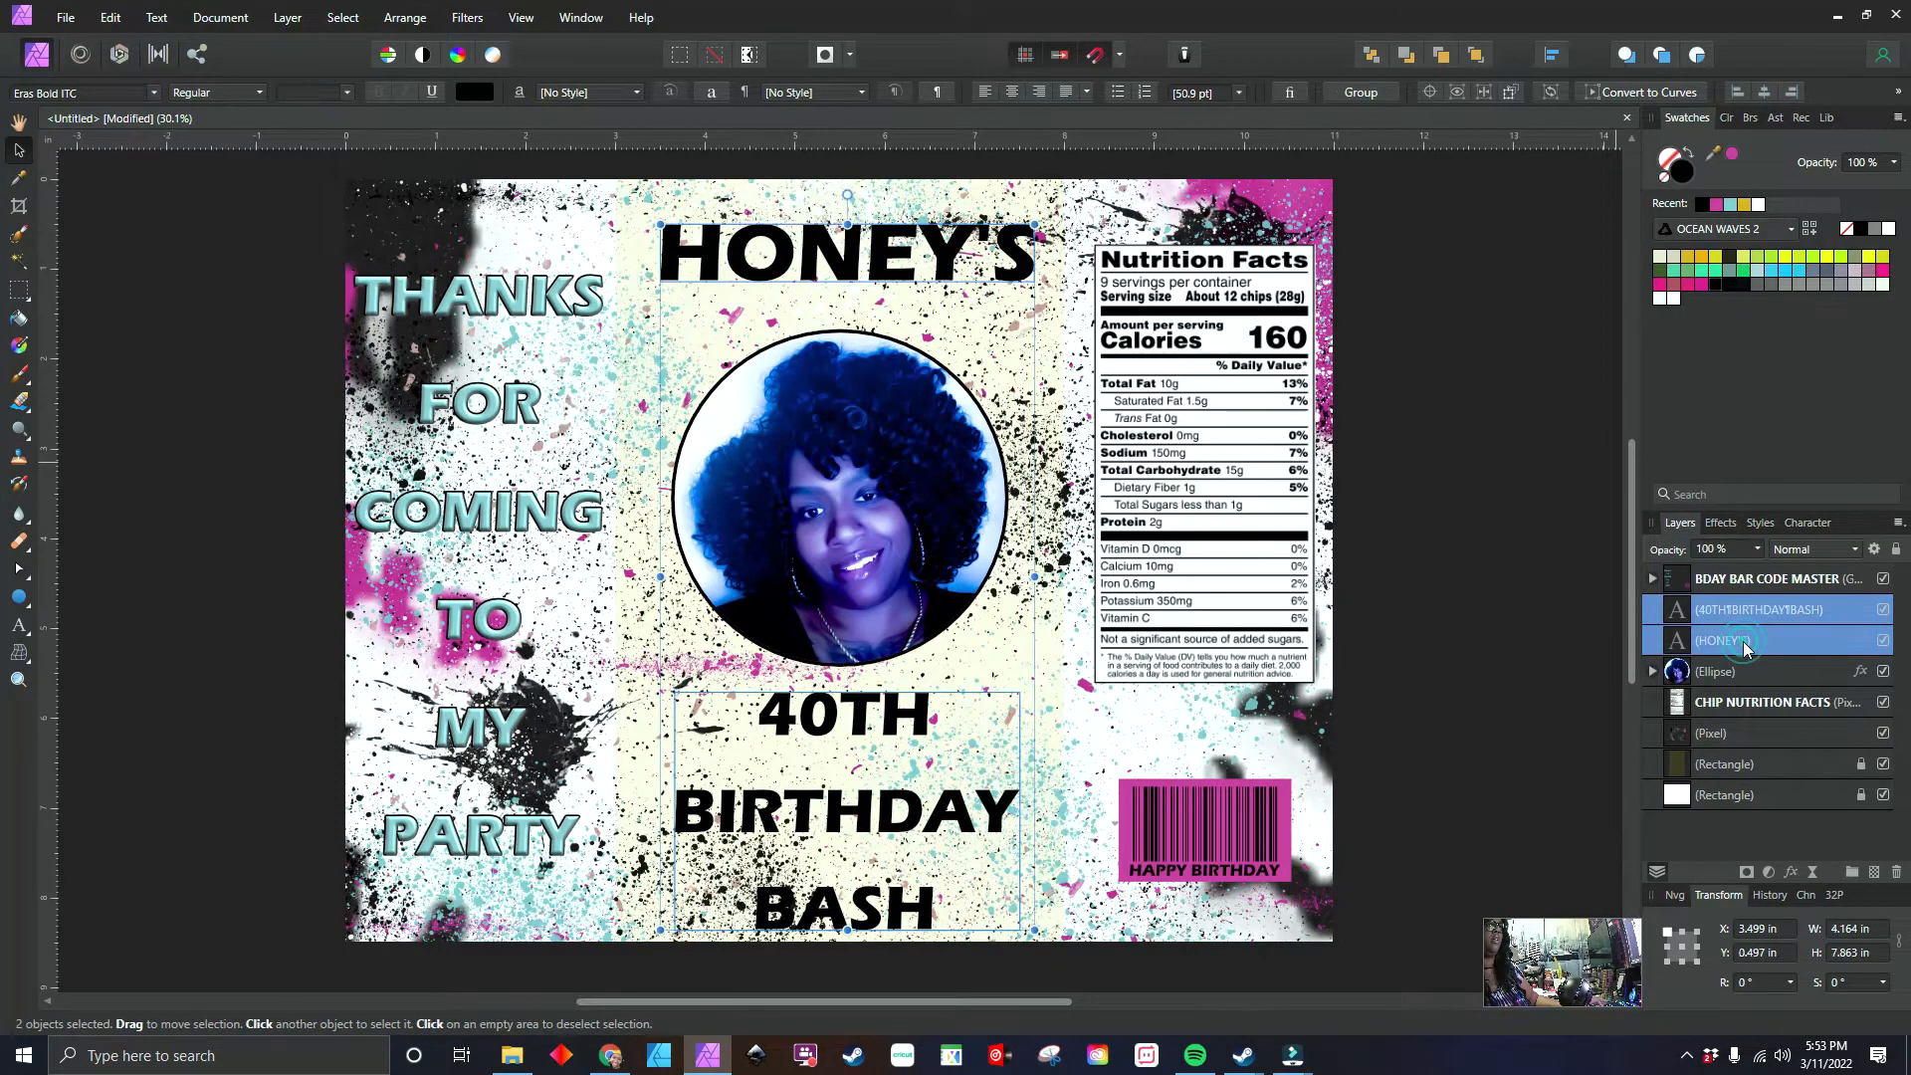
{"action": "left_click", "coordinate": [1553, 55]}
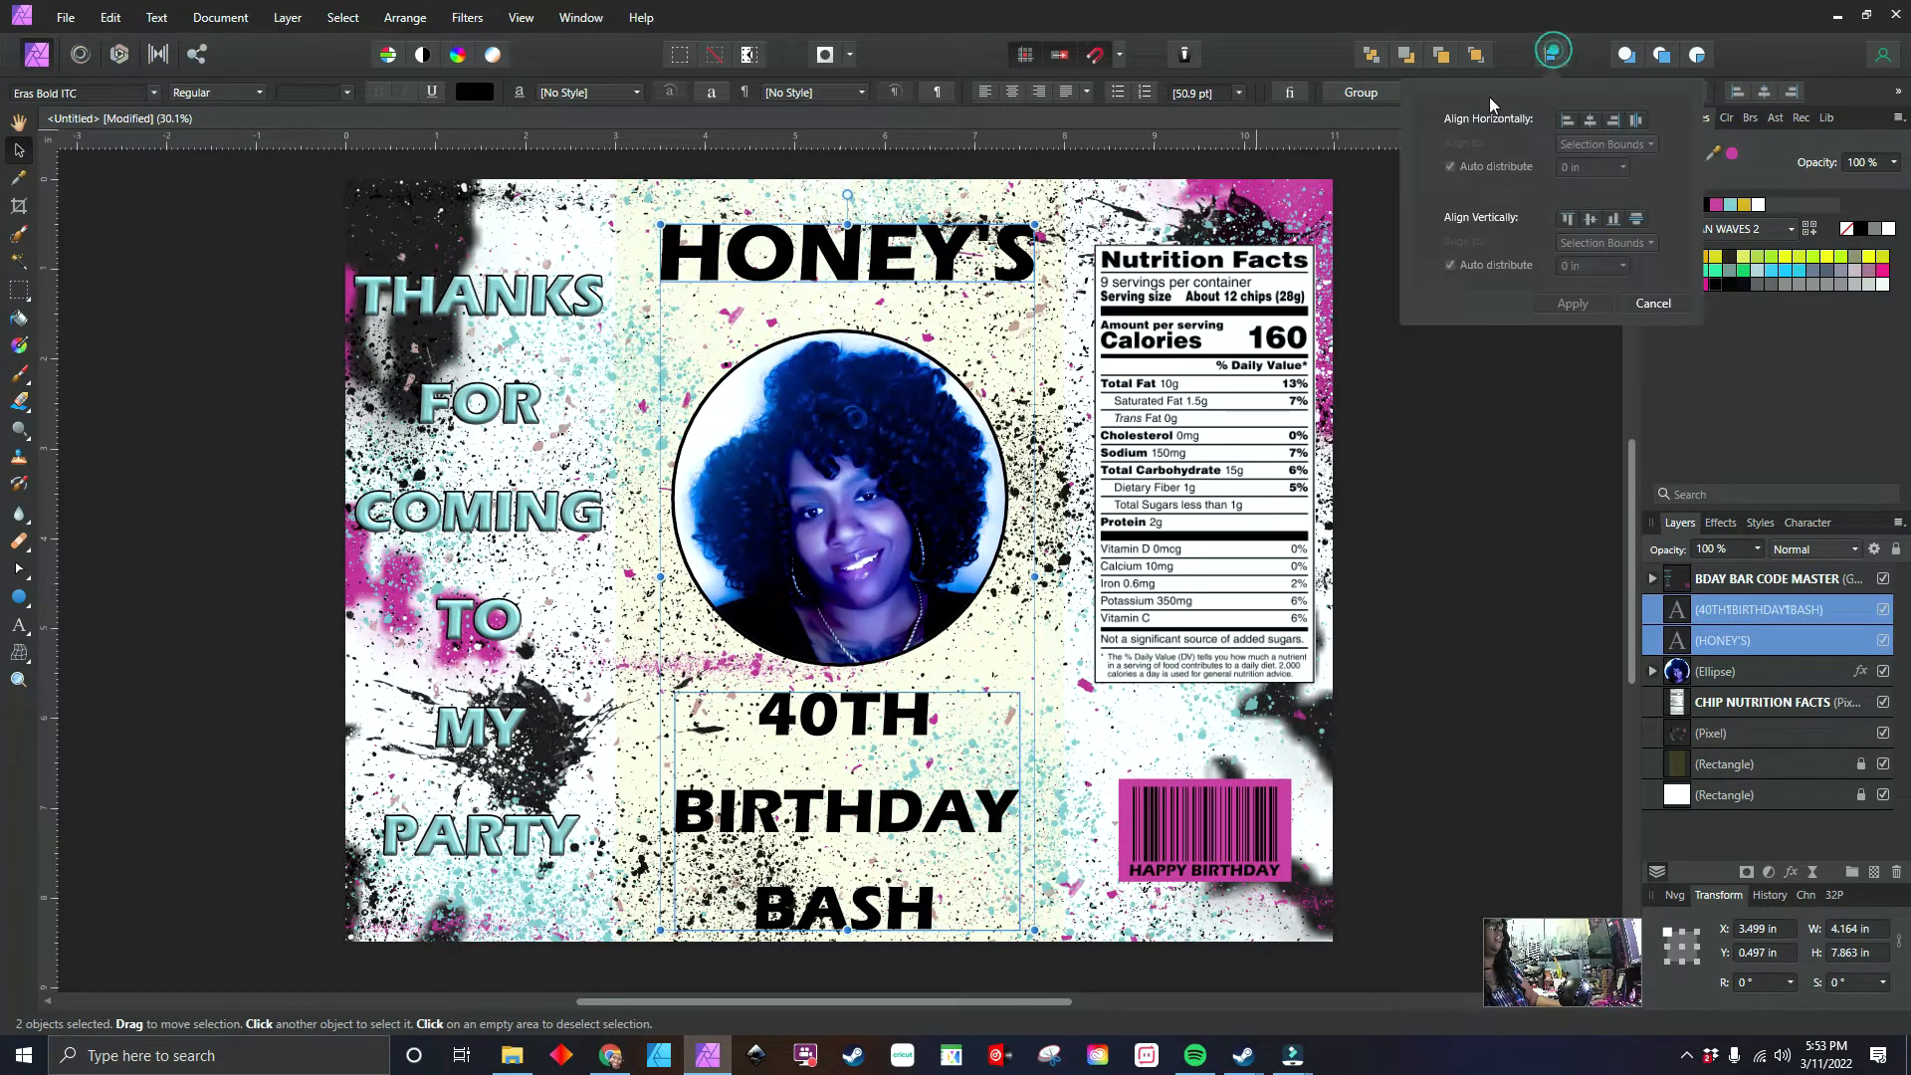
{"action": "left_click", "coordinate": [1591, 121]}
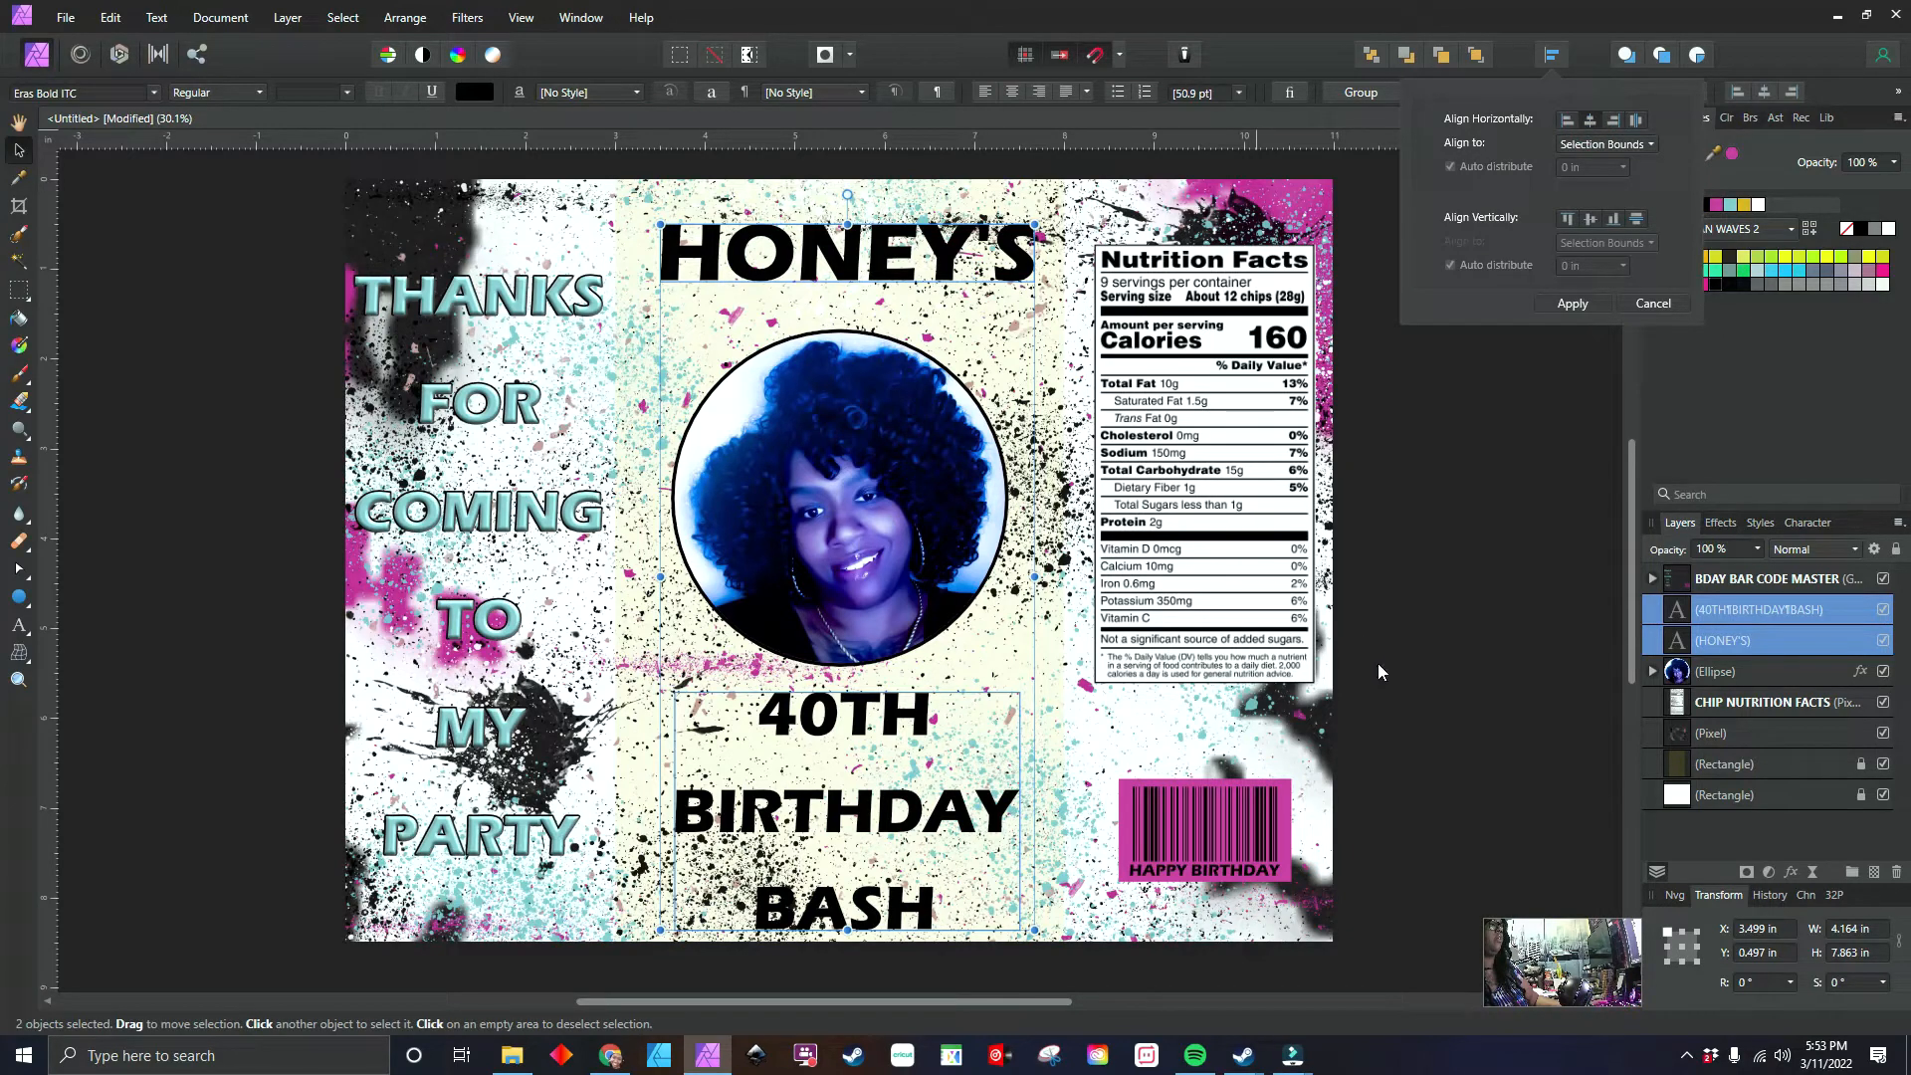
{"action": "left_click", "coordinate": [1411, 642]}
{"action": "left_click", "coordinate": [905, 816]}
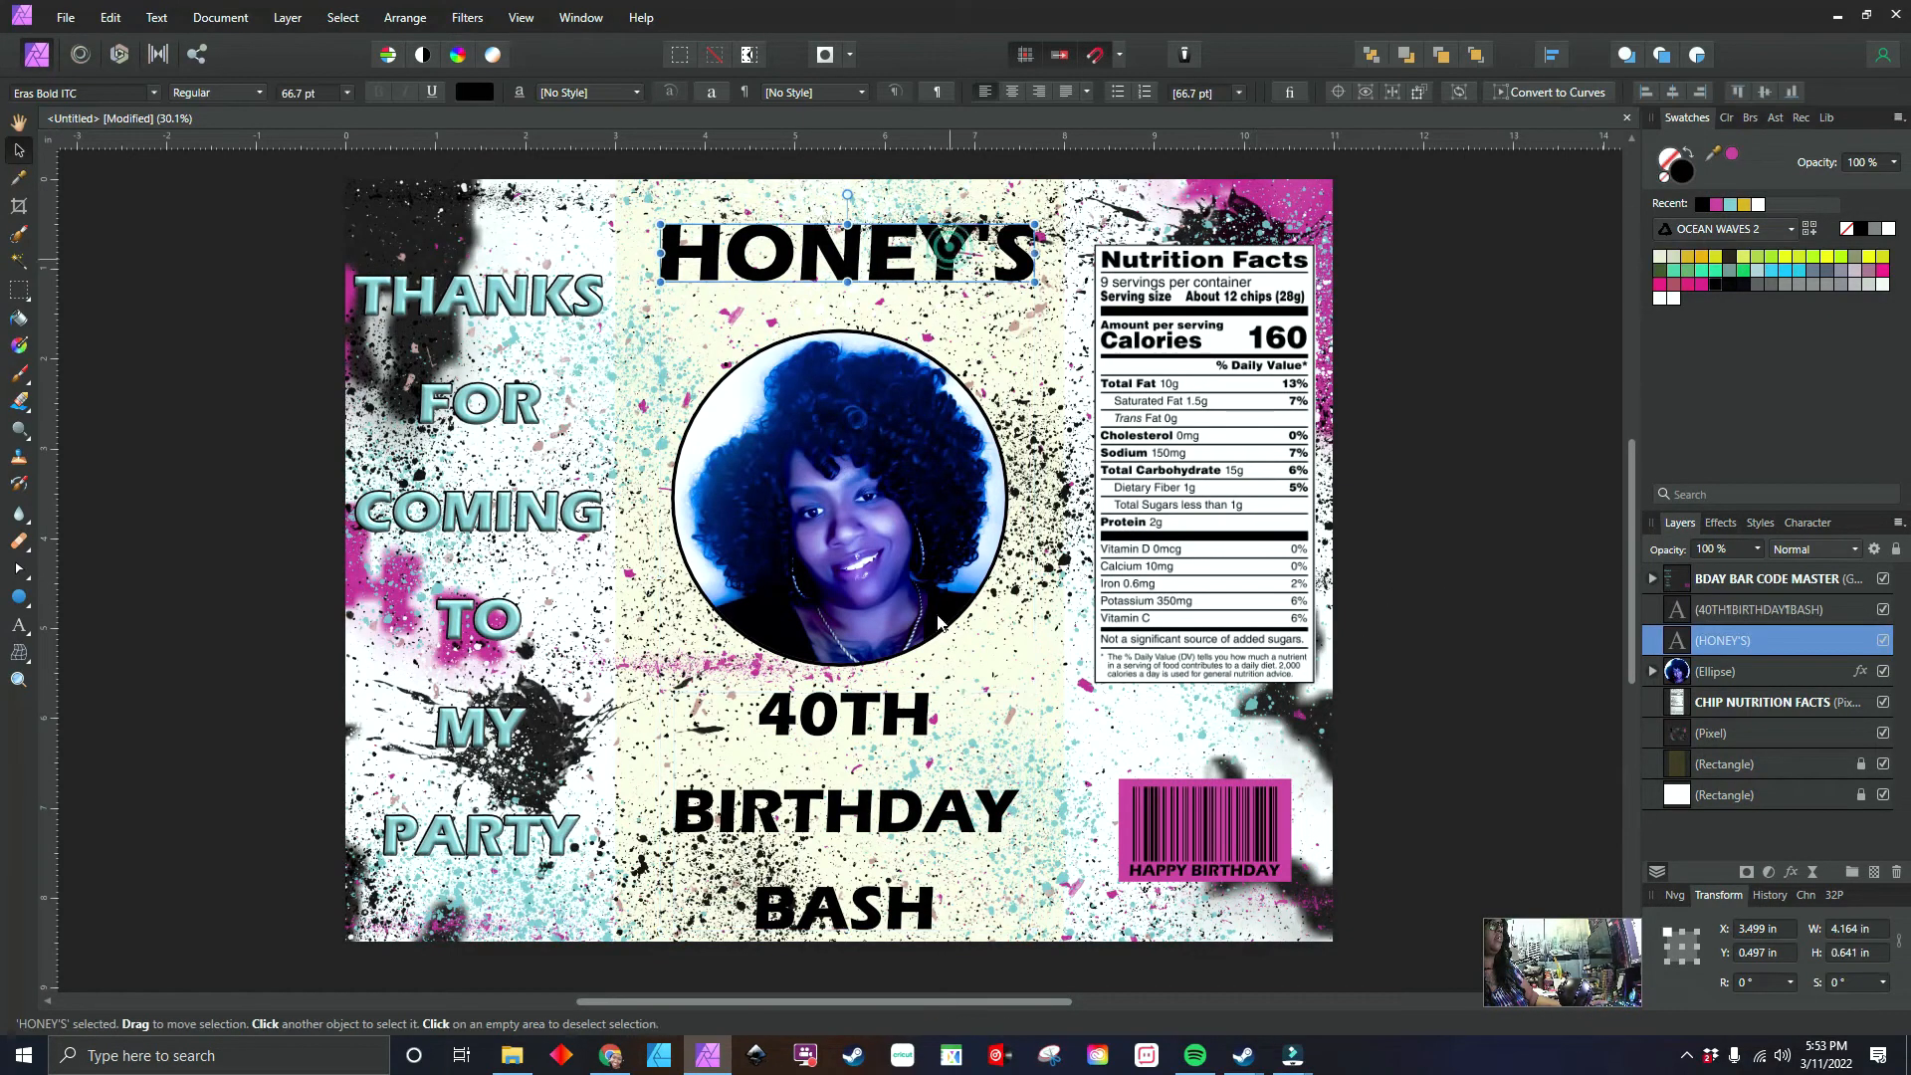
- Shift the "40TH BIRTHDAY BASH" text slightly right to about X 3.82, Y 5.72 in
{"action": "double_click", "coordinate": [905, 816]}
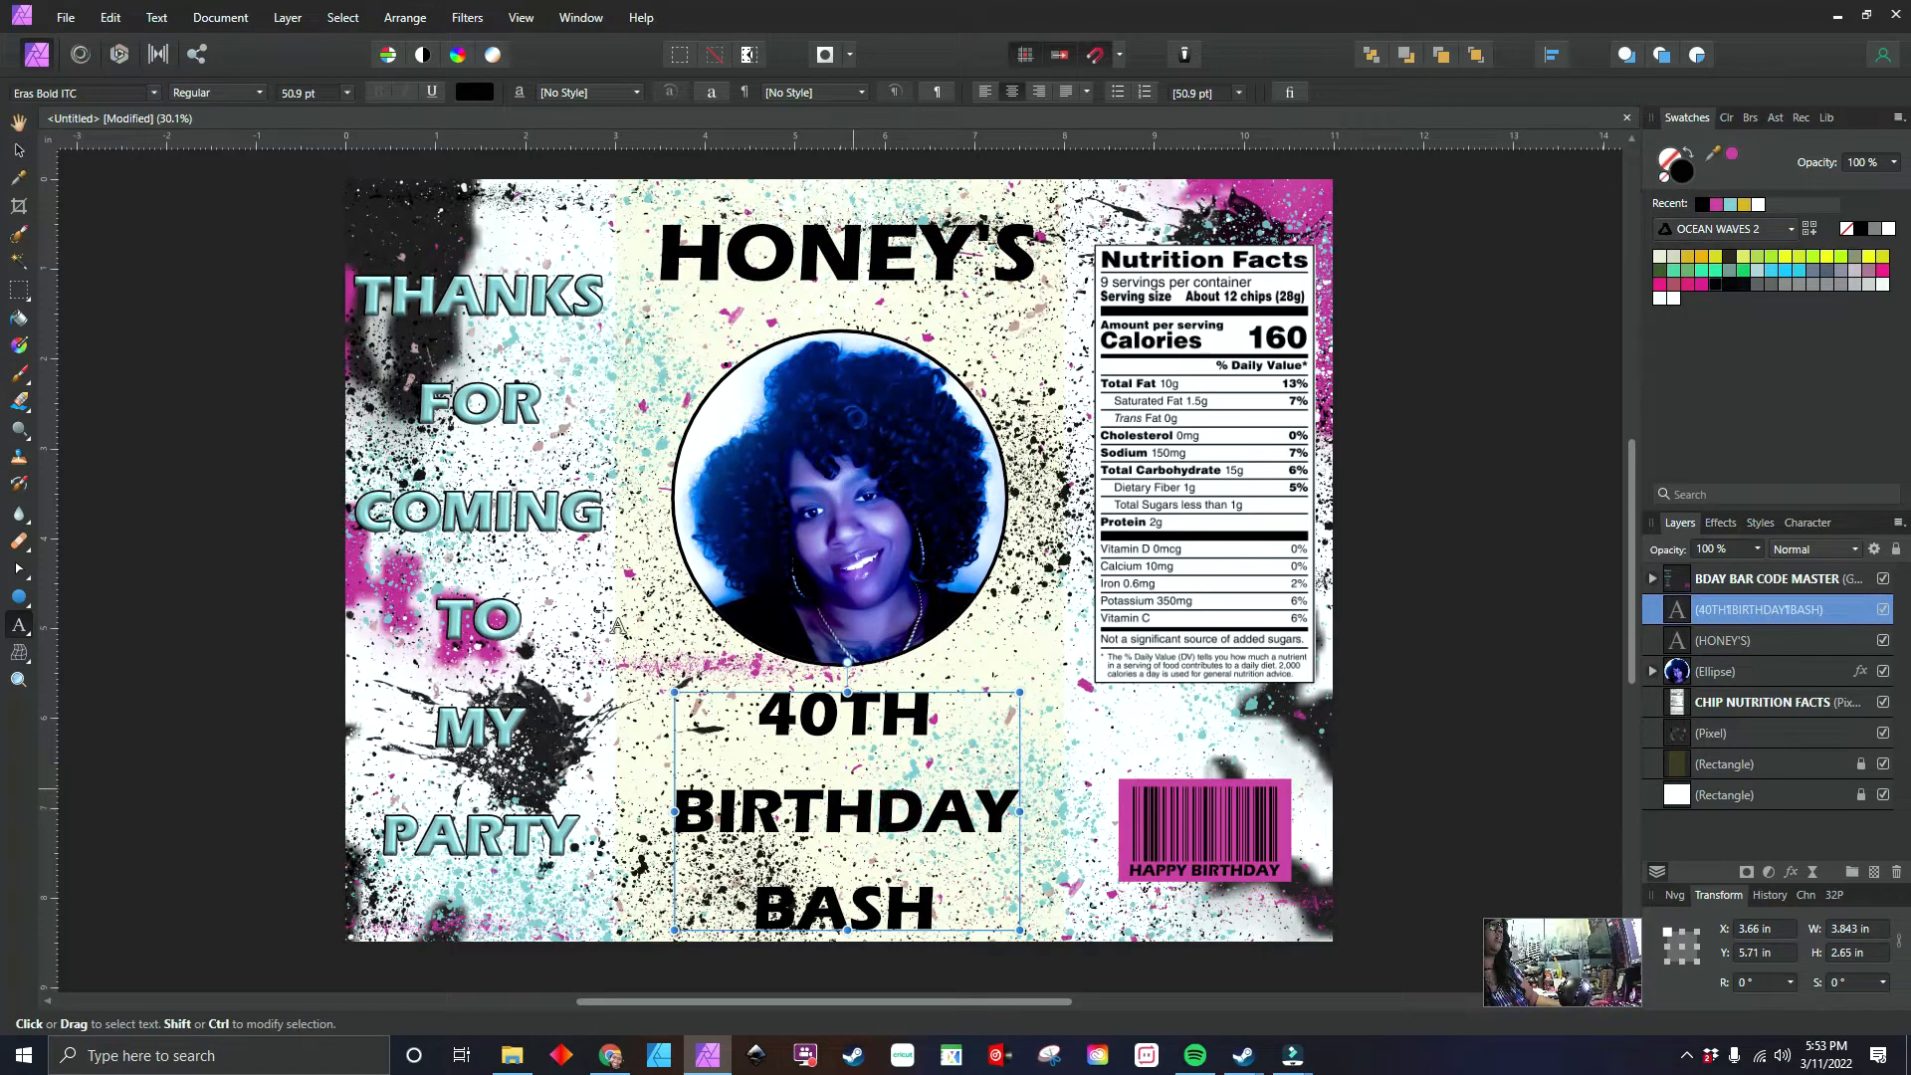
{"action": "left_click", "coordinate": [20, 151]}
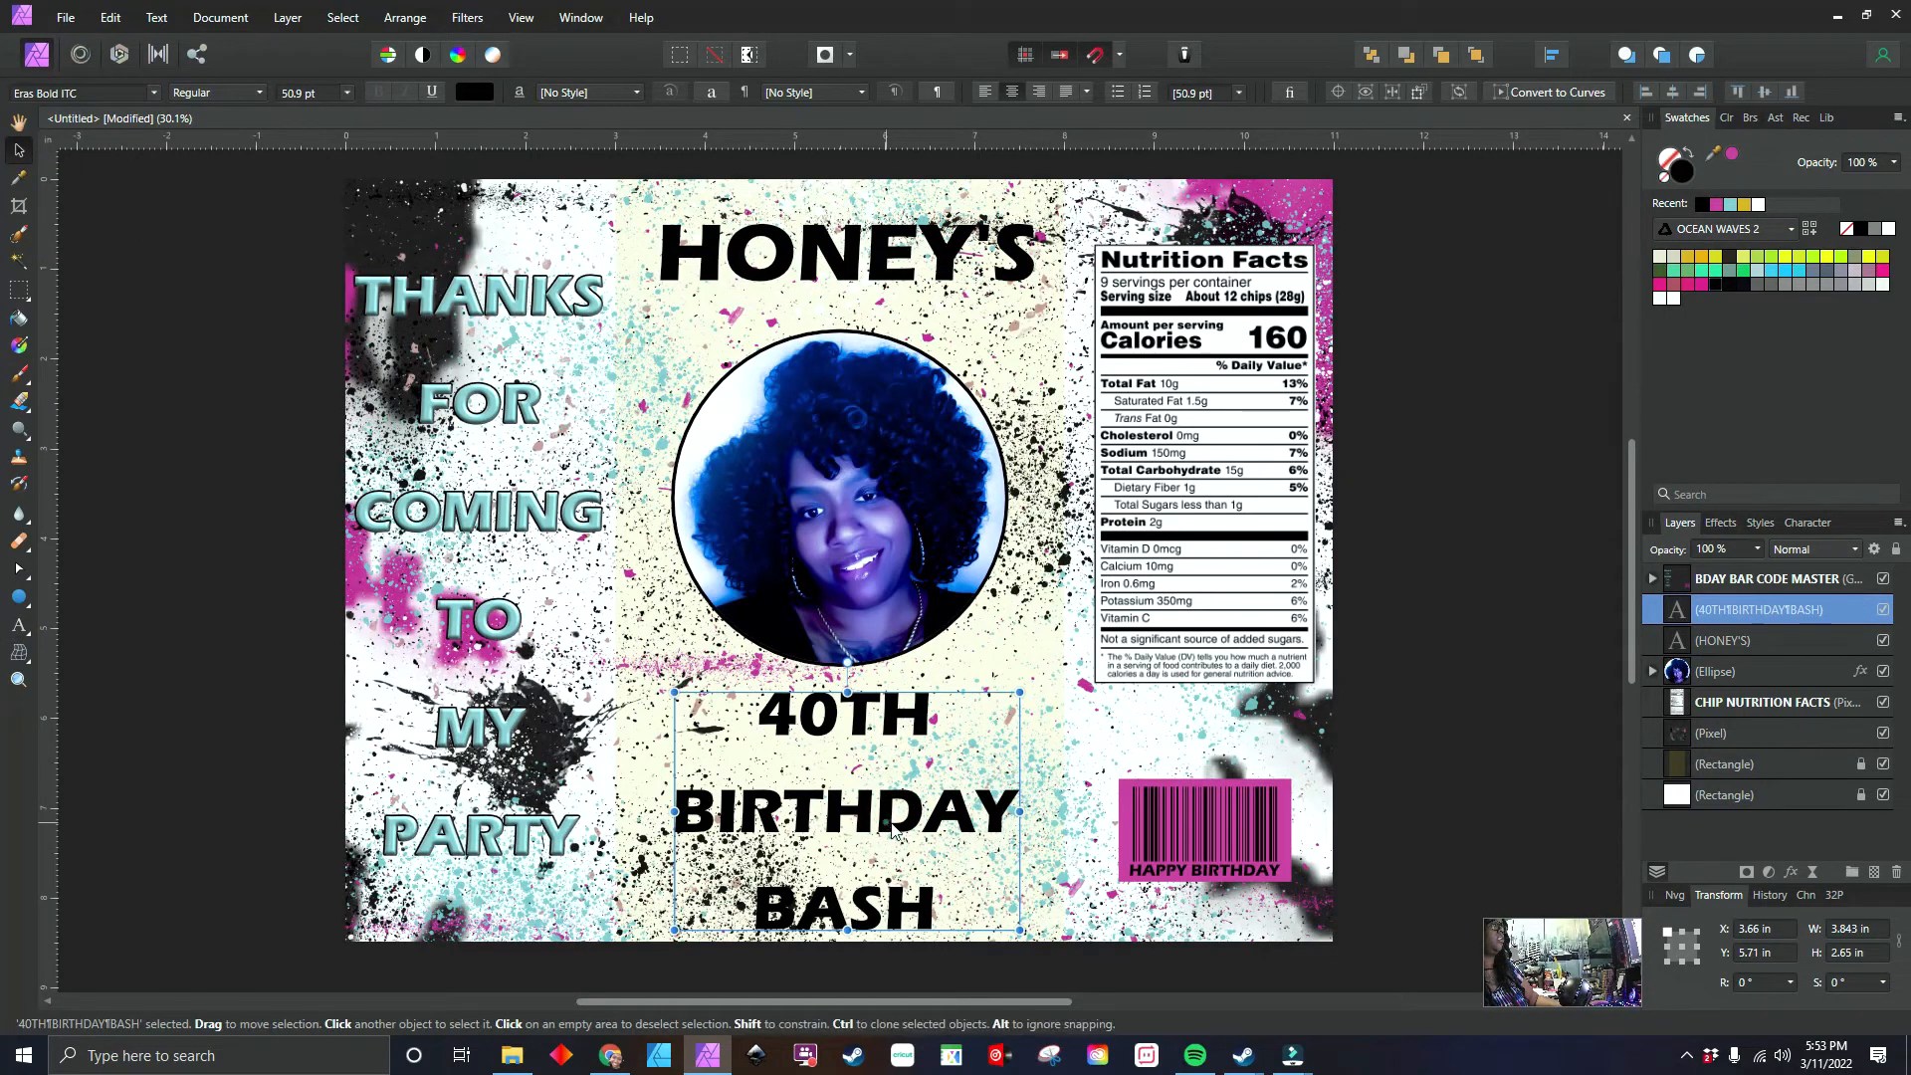
{"action": "left_click_drag", "start_coordinate": [893, 828], "coordinate": [897, 832]}
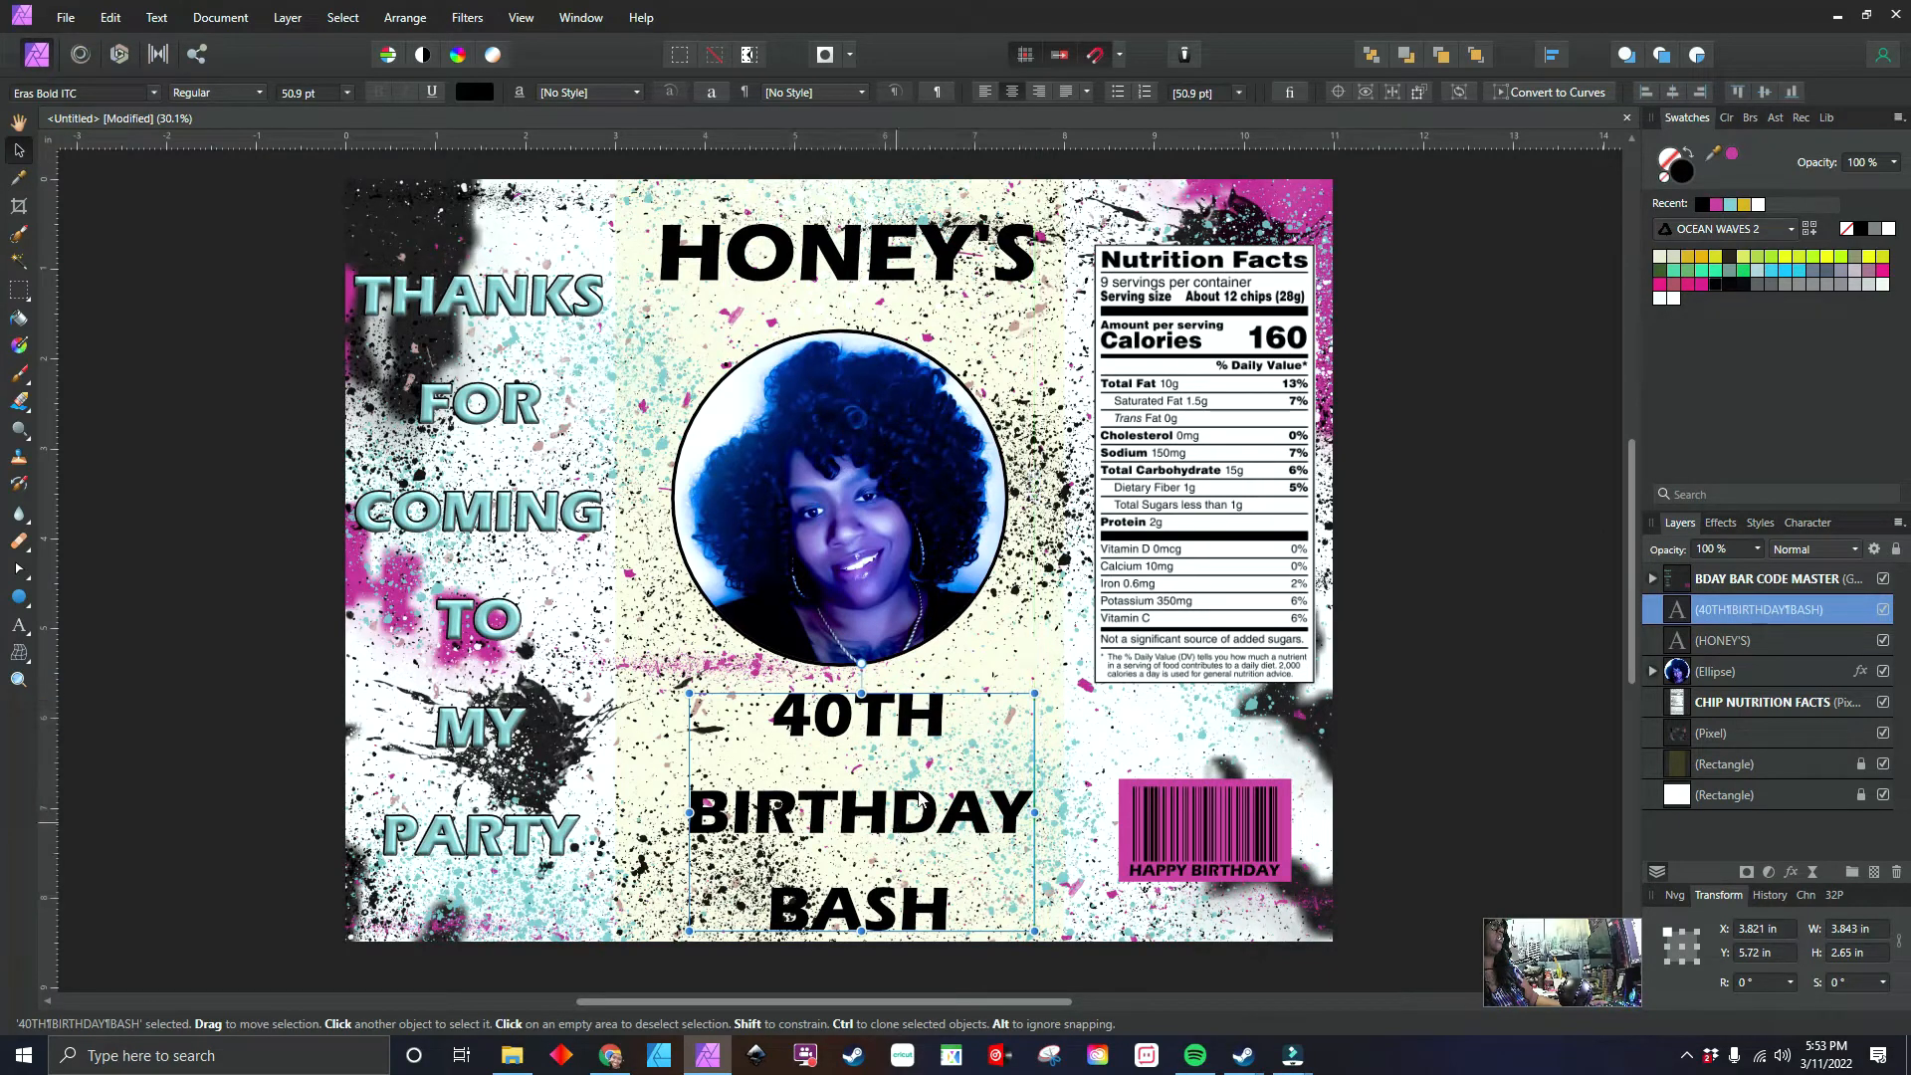
- Hide the yellow guide rectangle behind the center panel and move the "HONEY'S" heading to about X 3.42, Y 0.61 in
{"action": "left_click", "coordinate": [902, 245]}
{"action": "key", "text": "t"}
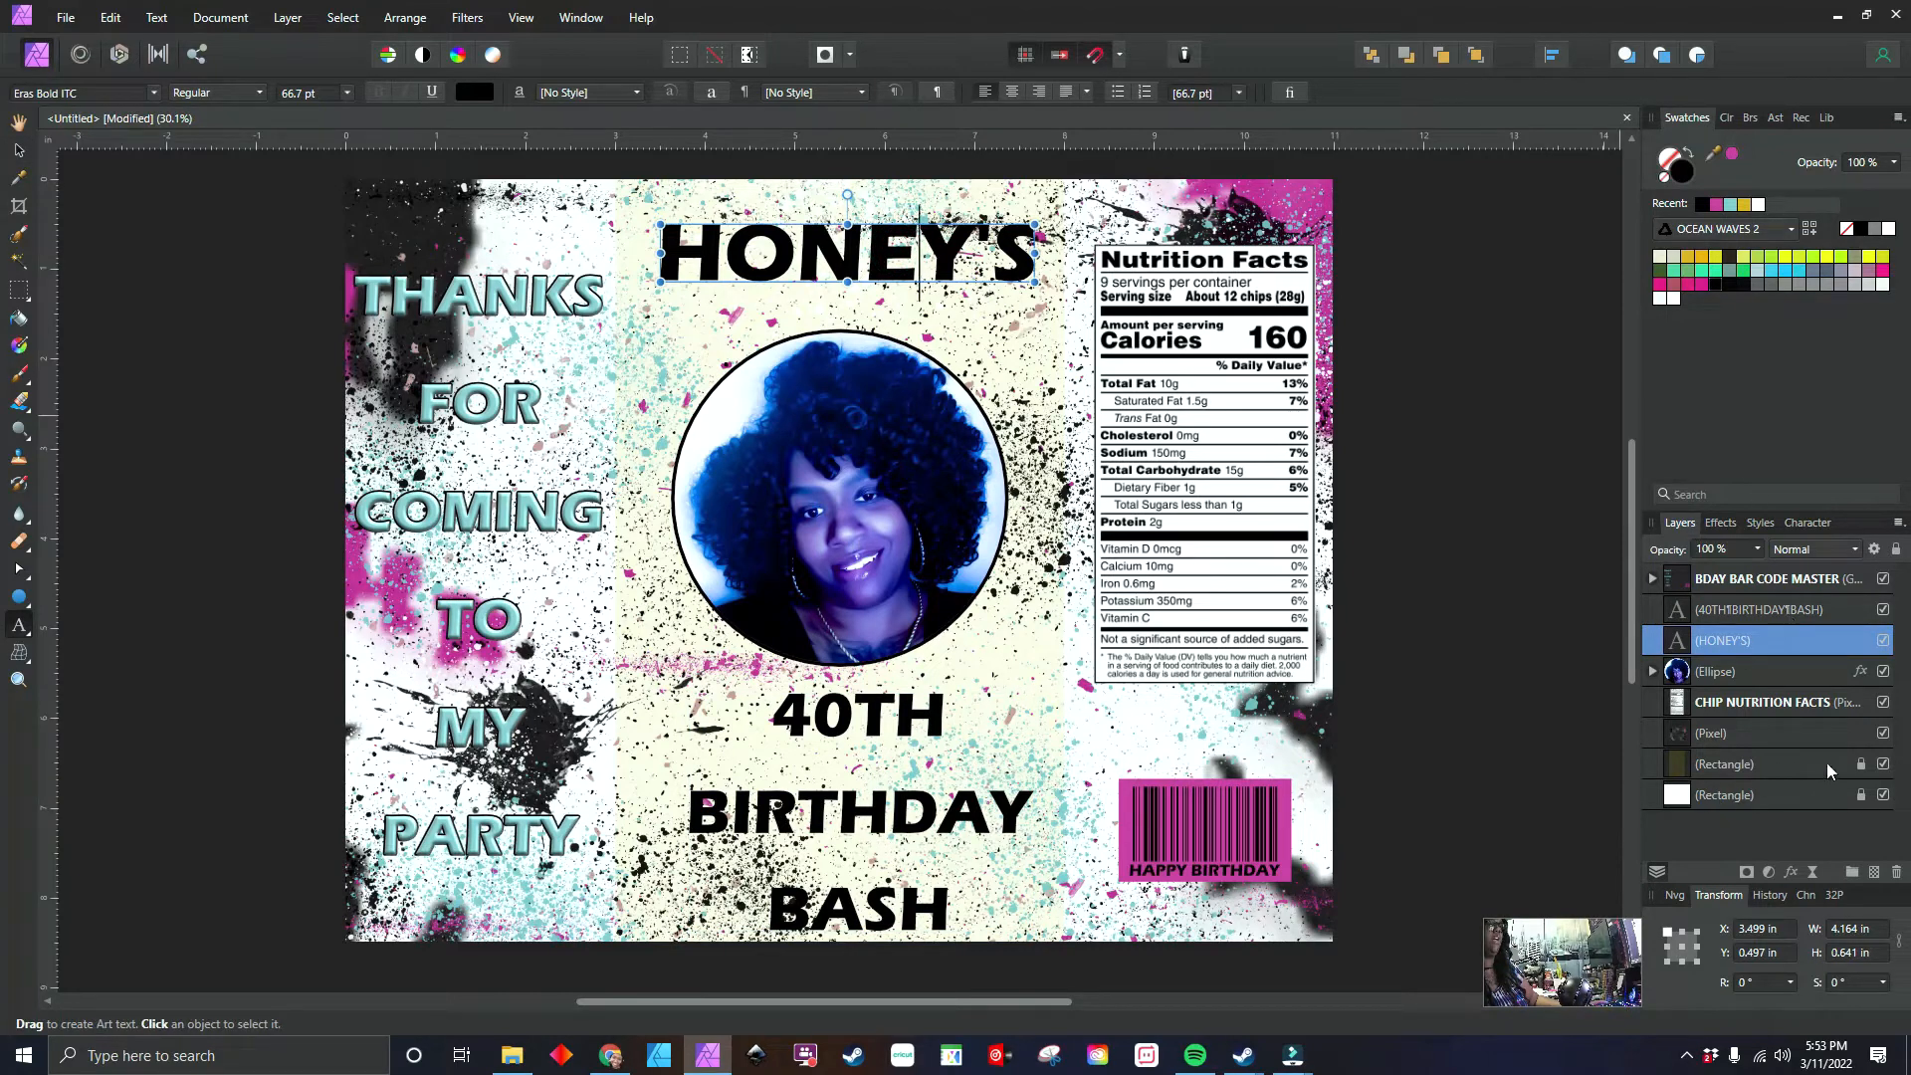
{"action": "left_click", "coordinate": [1883, 764]}
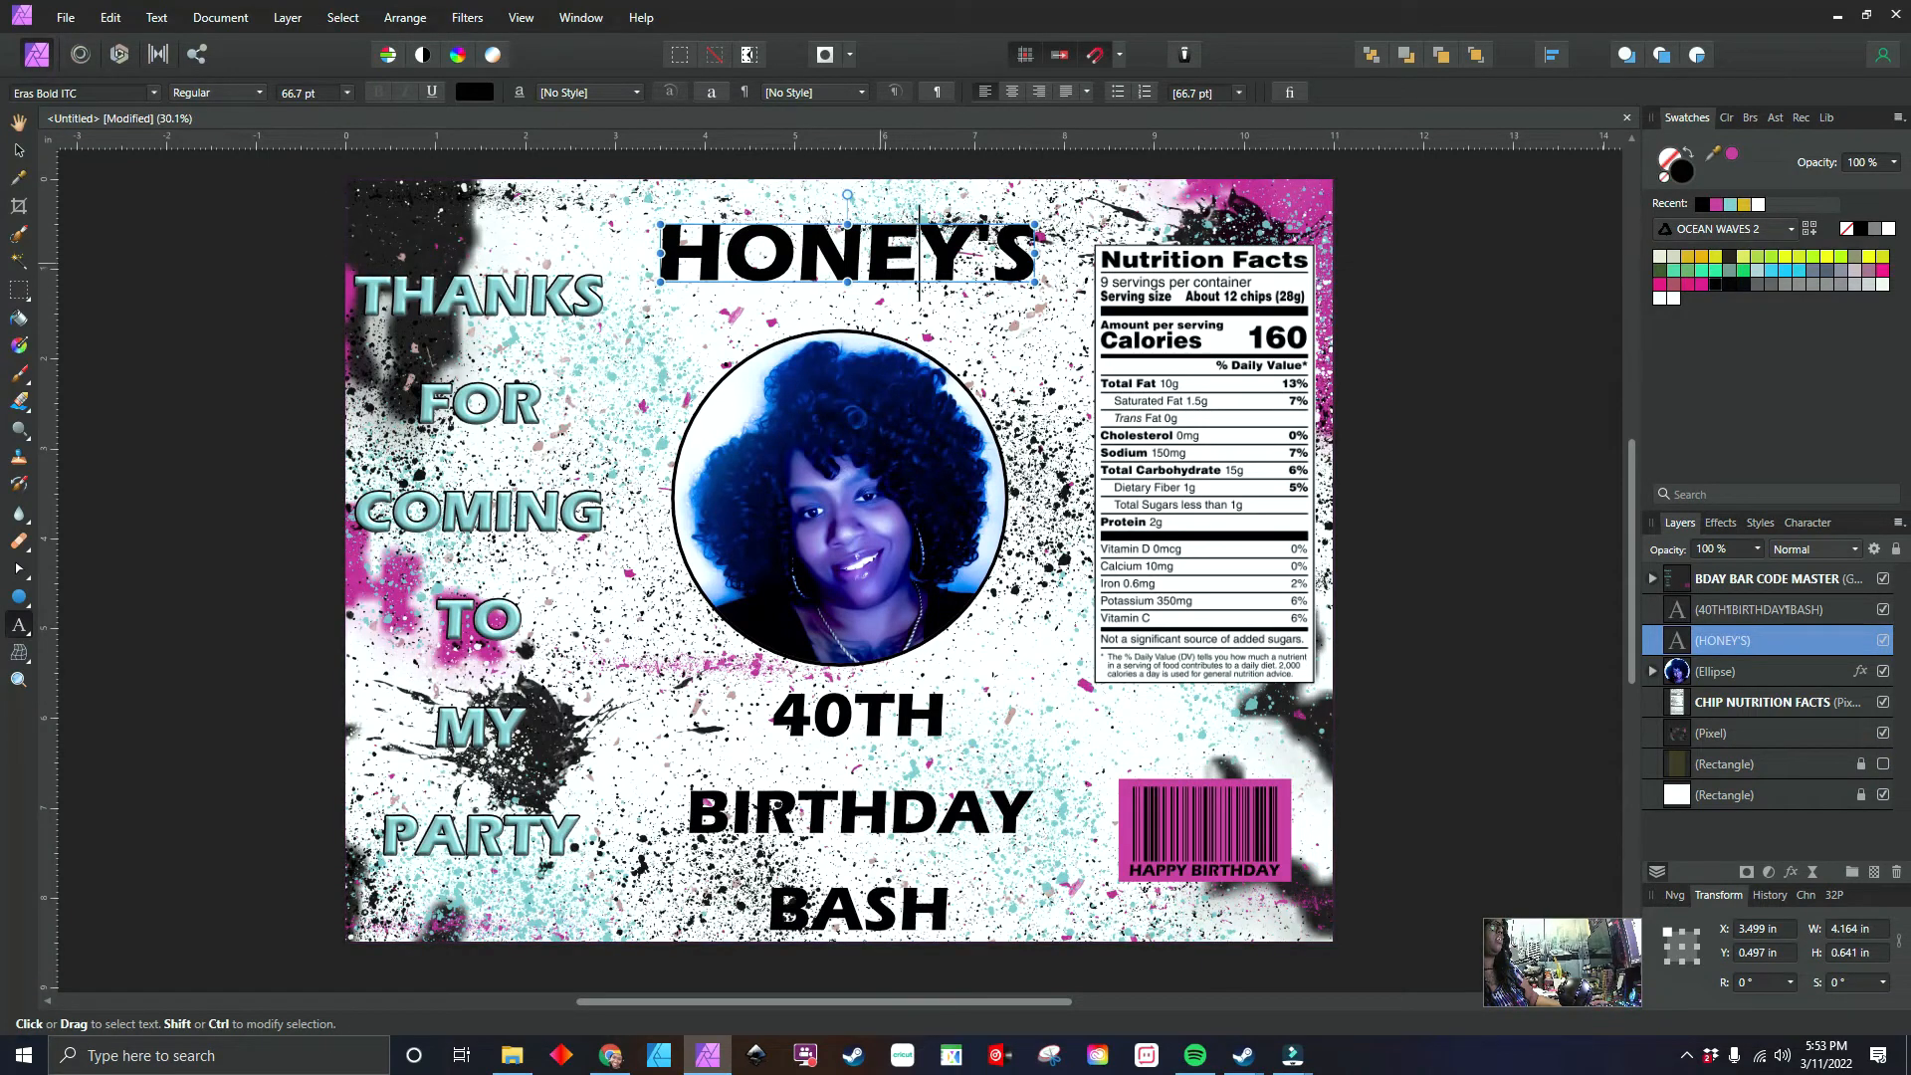
{"action": "left_click", "coordinate": [18, 151]}
{"action": "left_click_drag", "start_coordinate": [886, 253], "coordinate": [885, 257]}
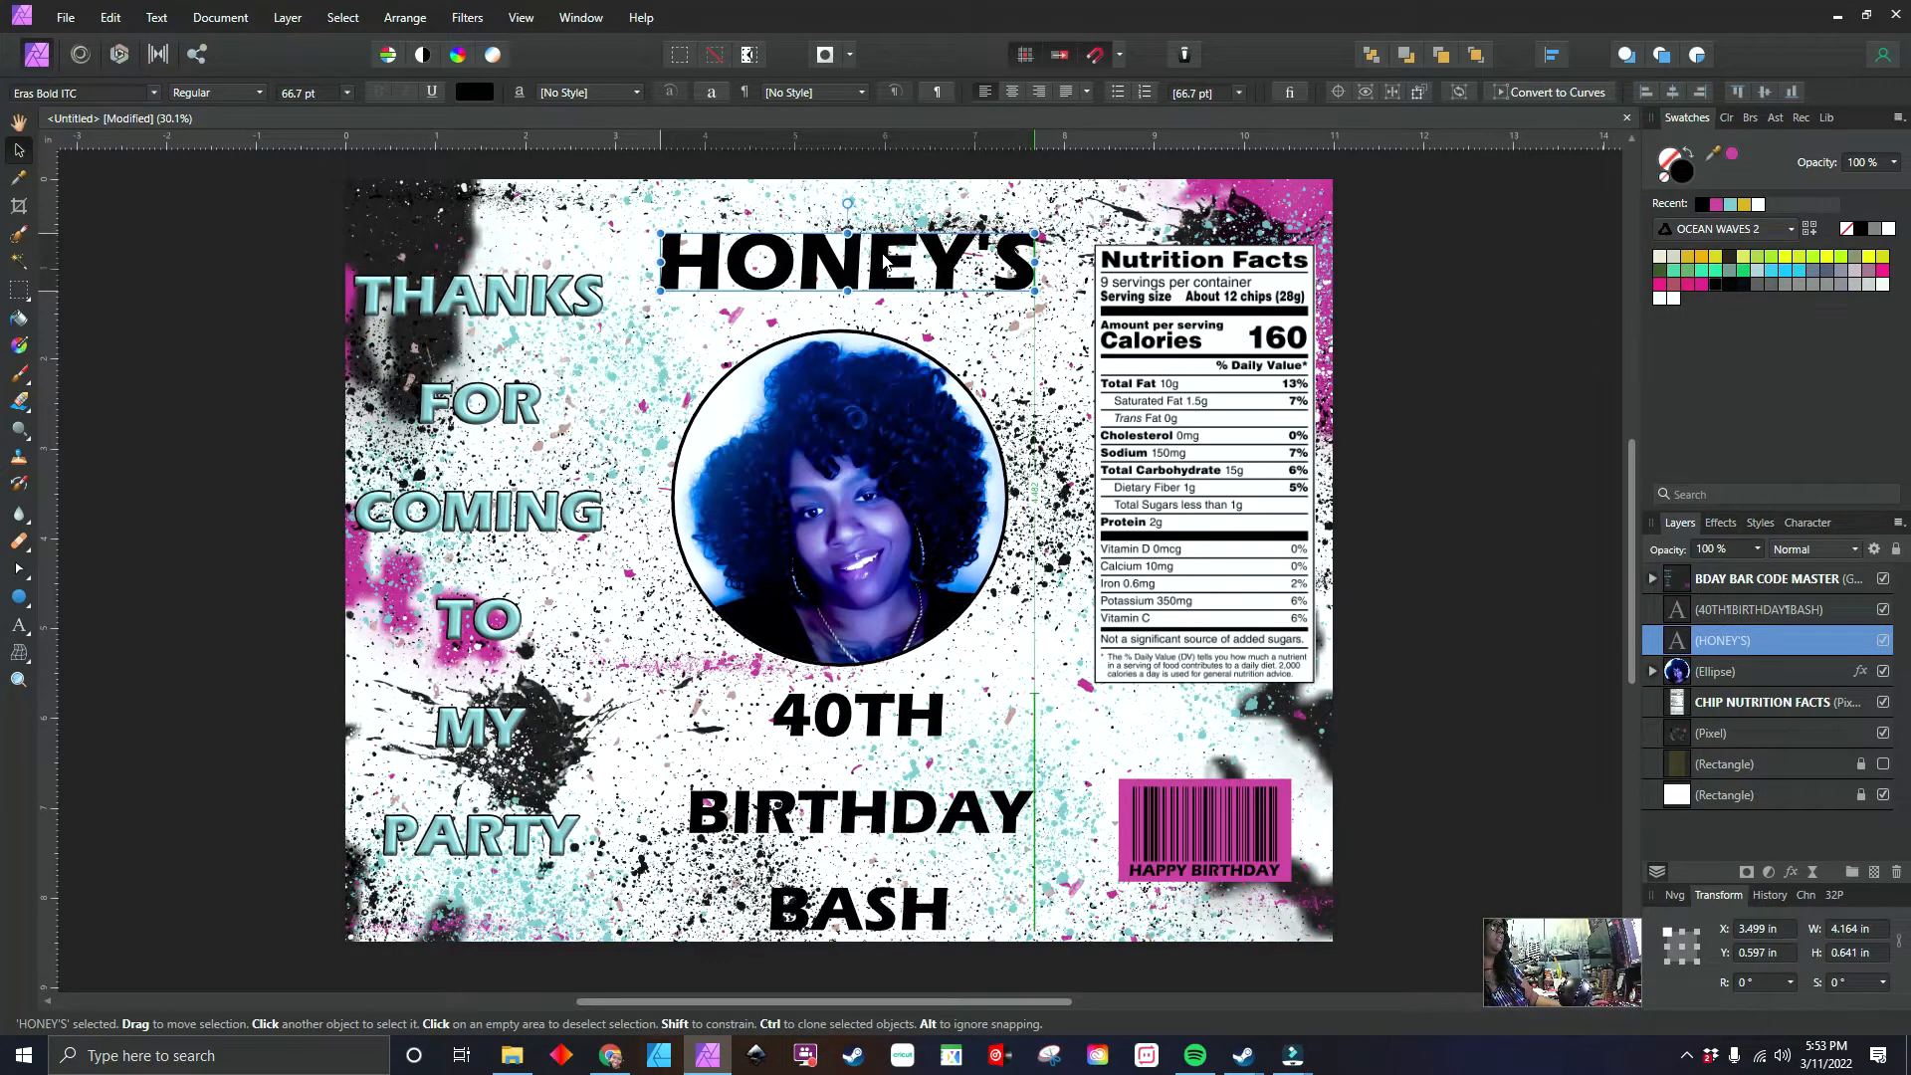
{"action": "left_click_drag", "start_coordinate": [885, 262], "coordinate": [884, 264]}
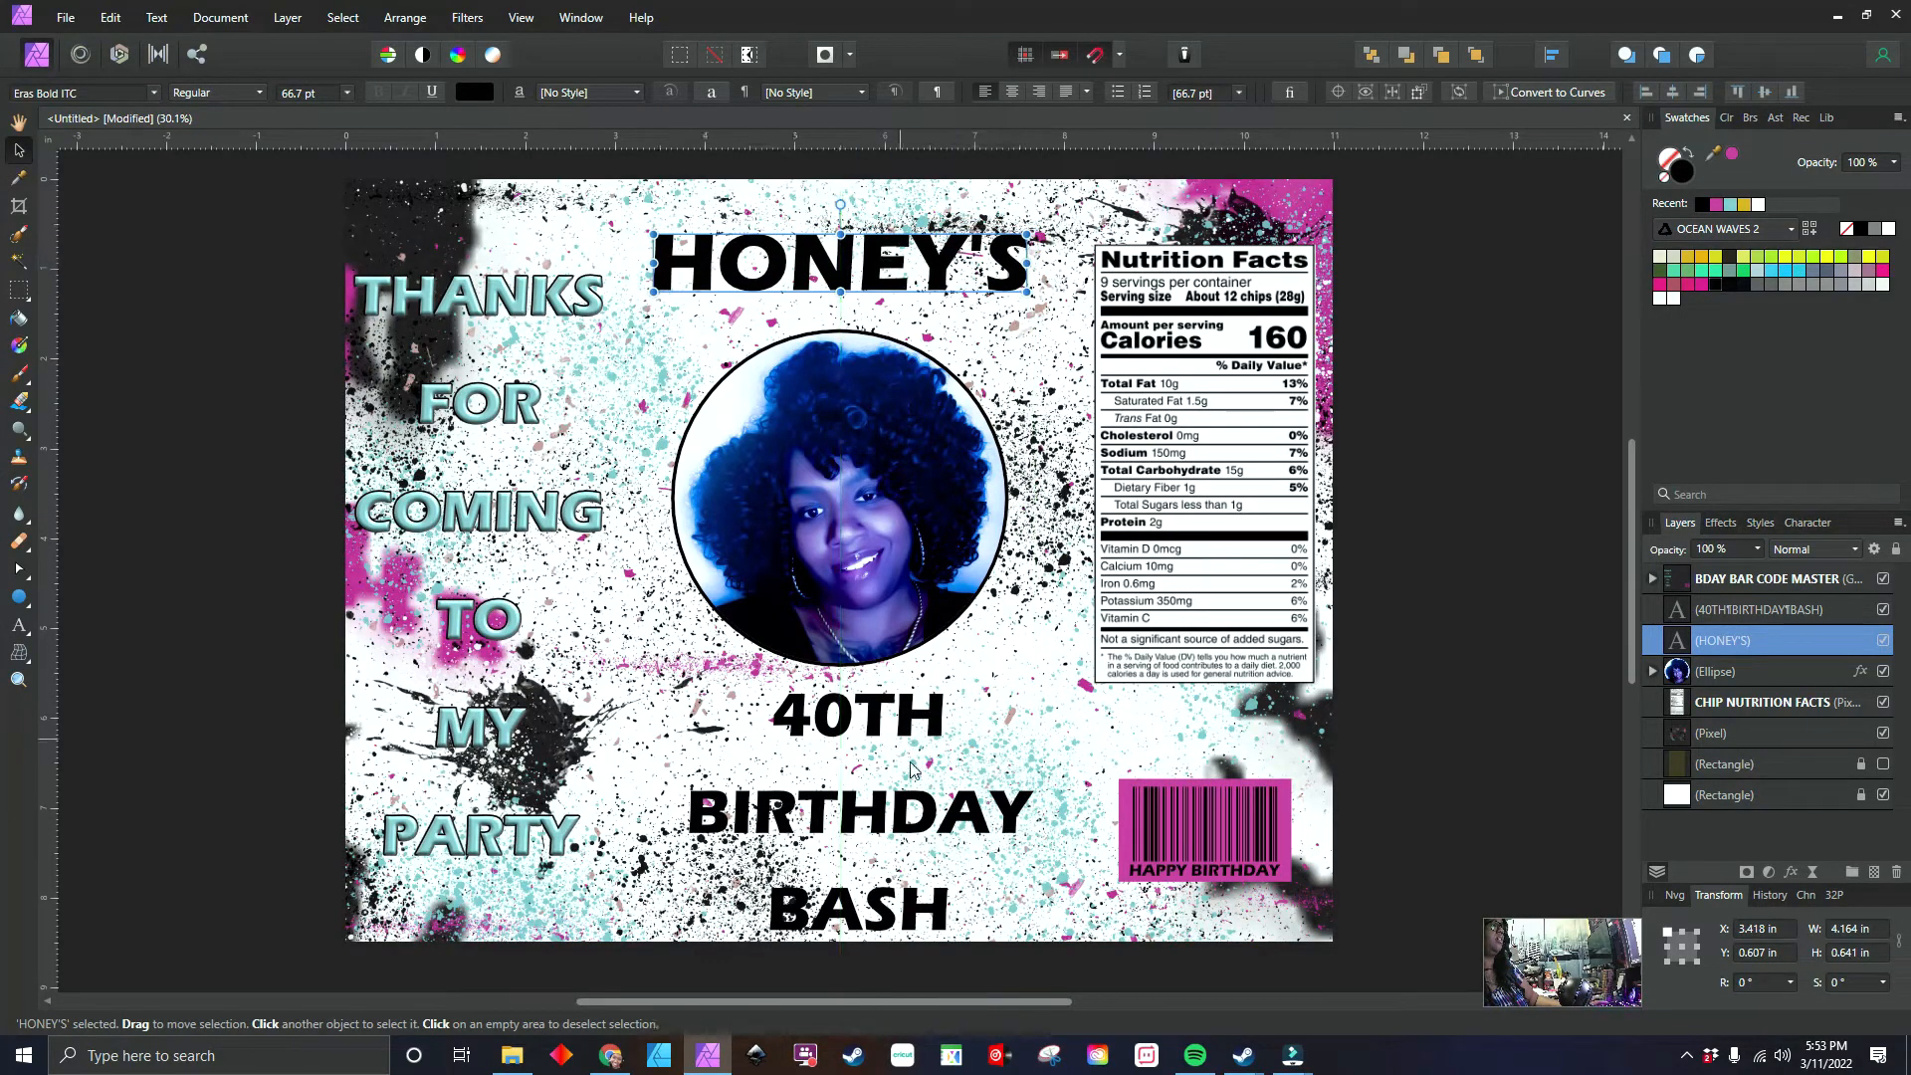
- Move the "40TH BIRTHDAY BASH" text slightly right to about X 3.91, Y 5.72 in and reduce its leading to 60.8 pt
{"action": "left_click", "coordinate": [912, 800]}
{"action": "left_click_drag", "start_coordinate": [892, 813], "coordinate": [903, 816]}
{"action": "left_click", "coordinate": [1807, 523]}
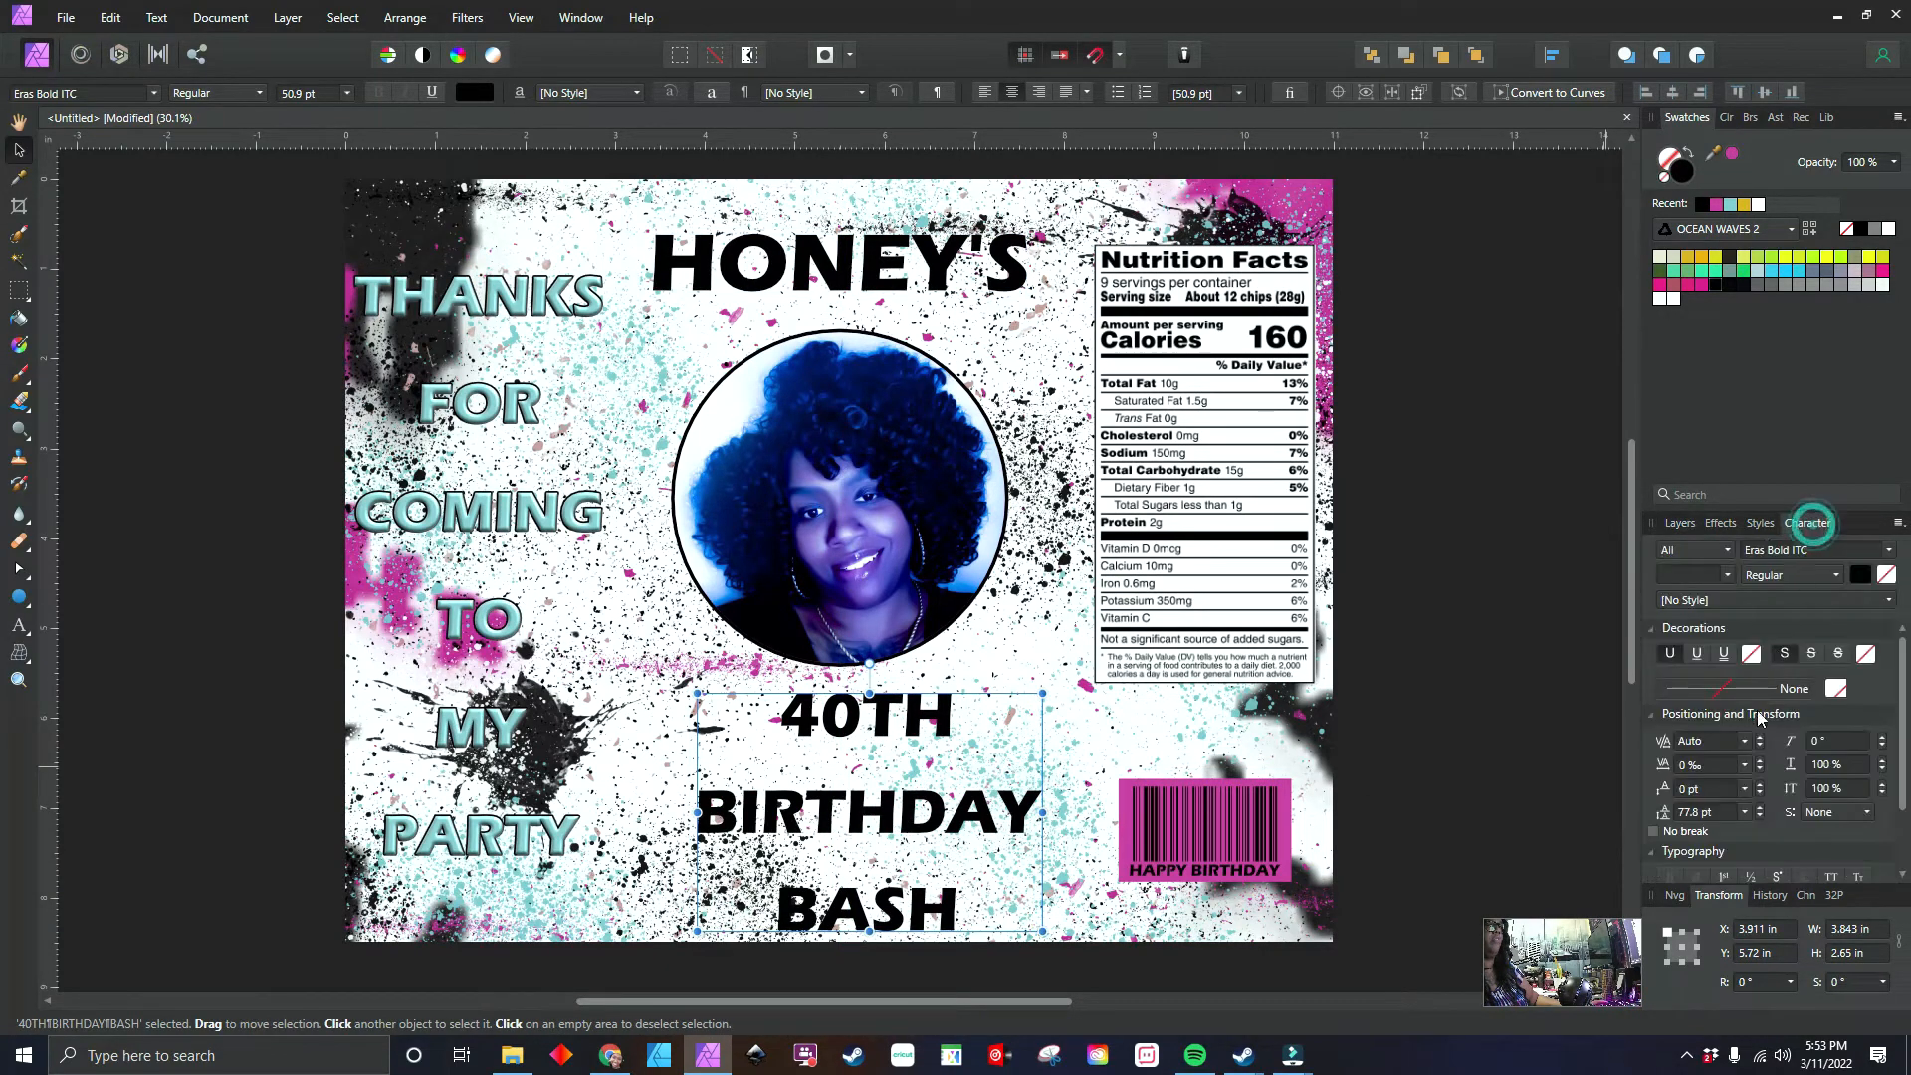
{"action": "left_click", "coordinate": [1759, 809]}
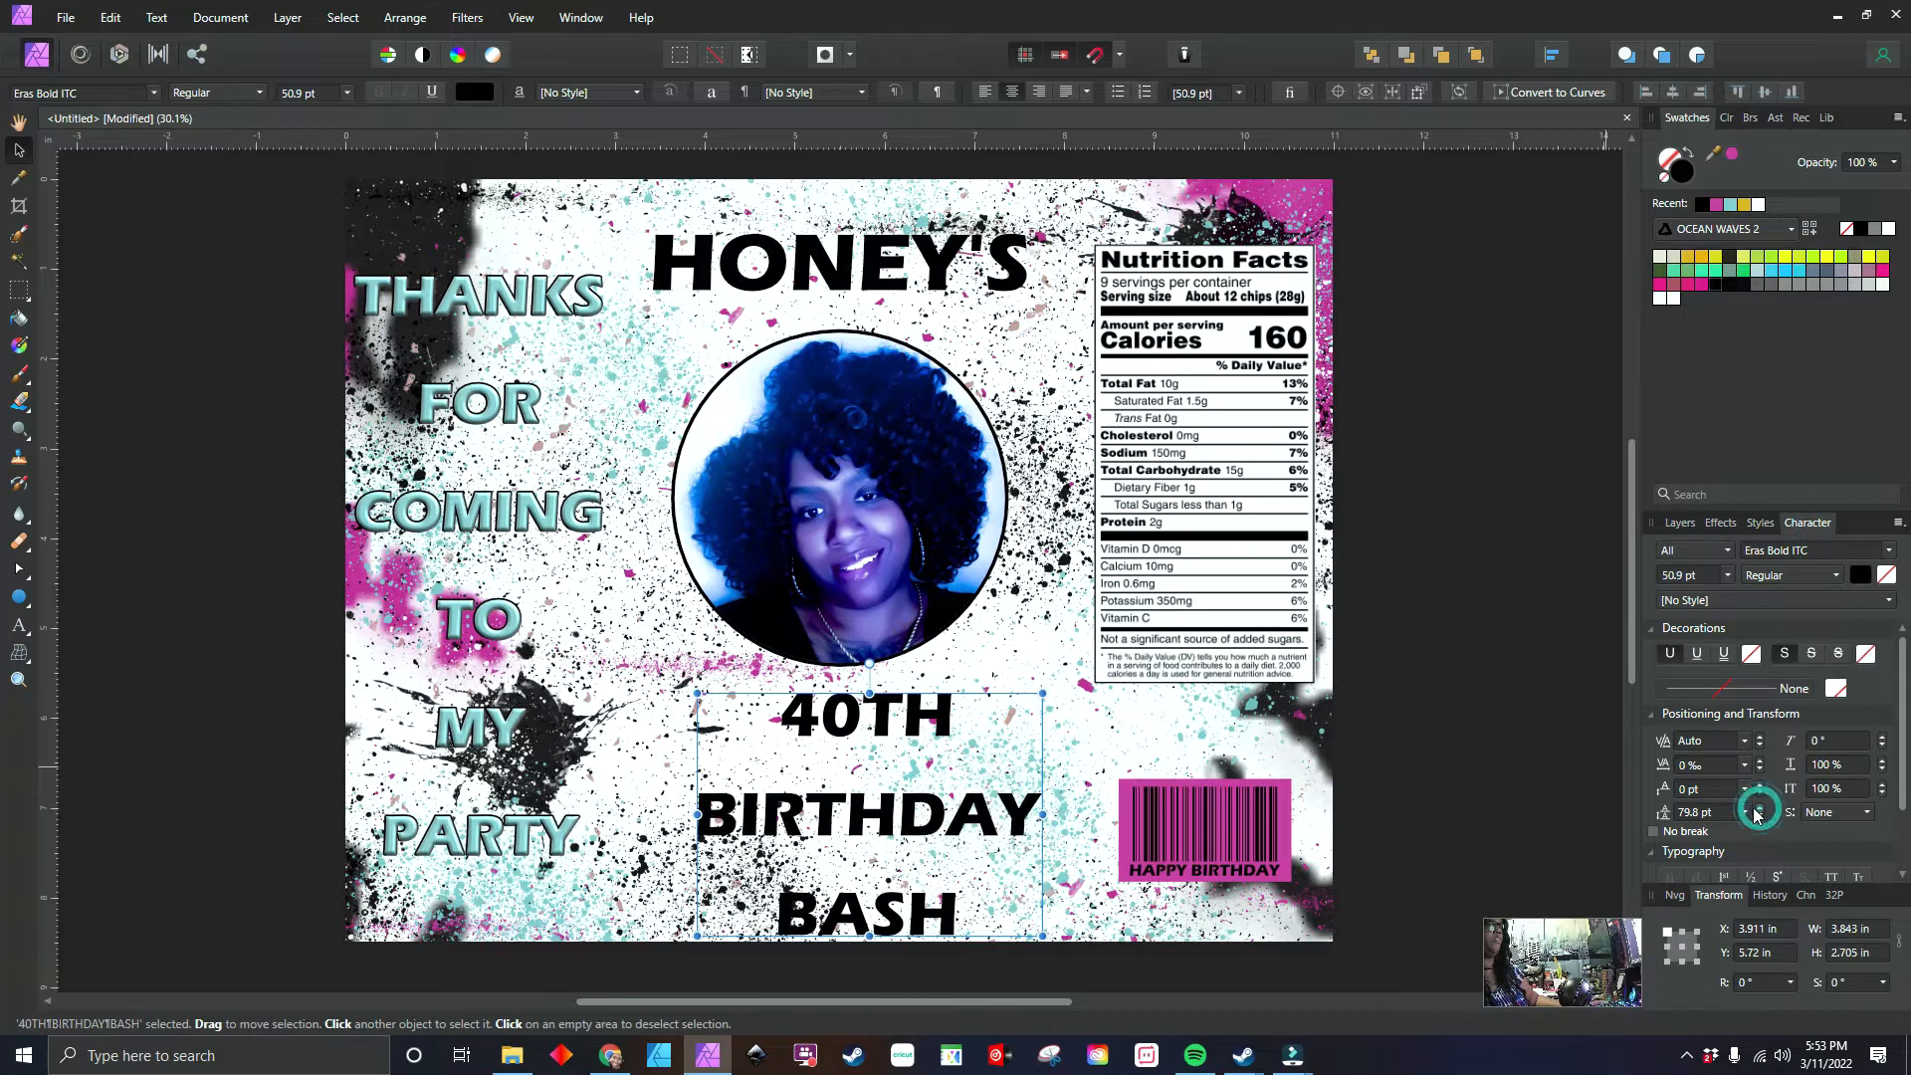
{"action": "left_click_drag", "start_coordinate": [1759, 817], "coordinate": [1759, 817]}
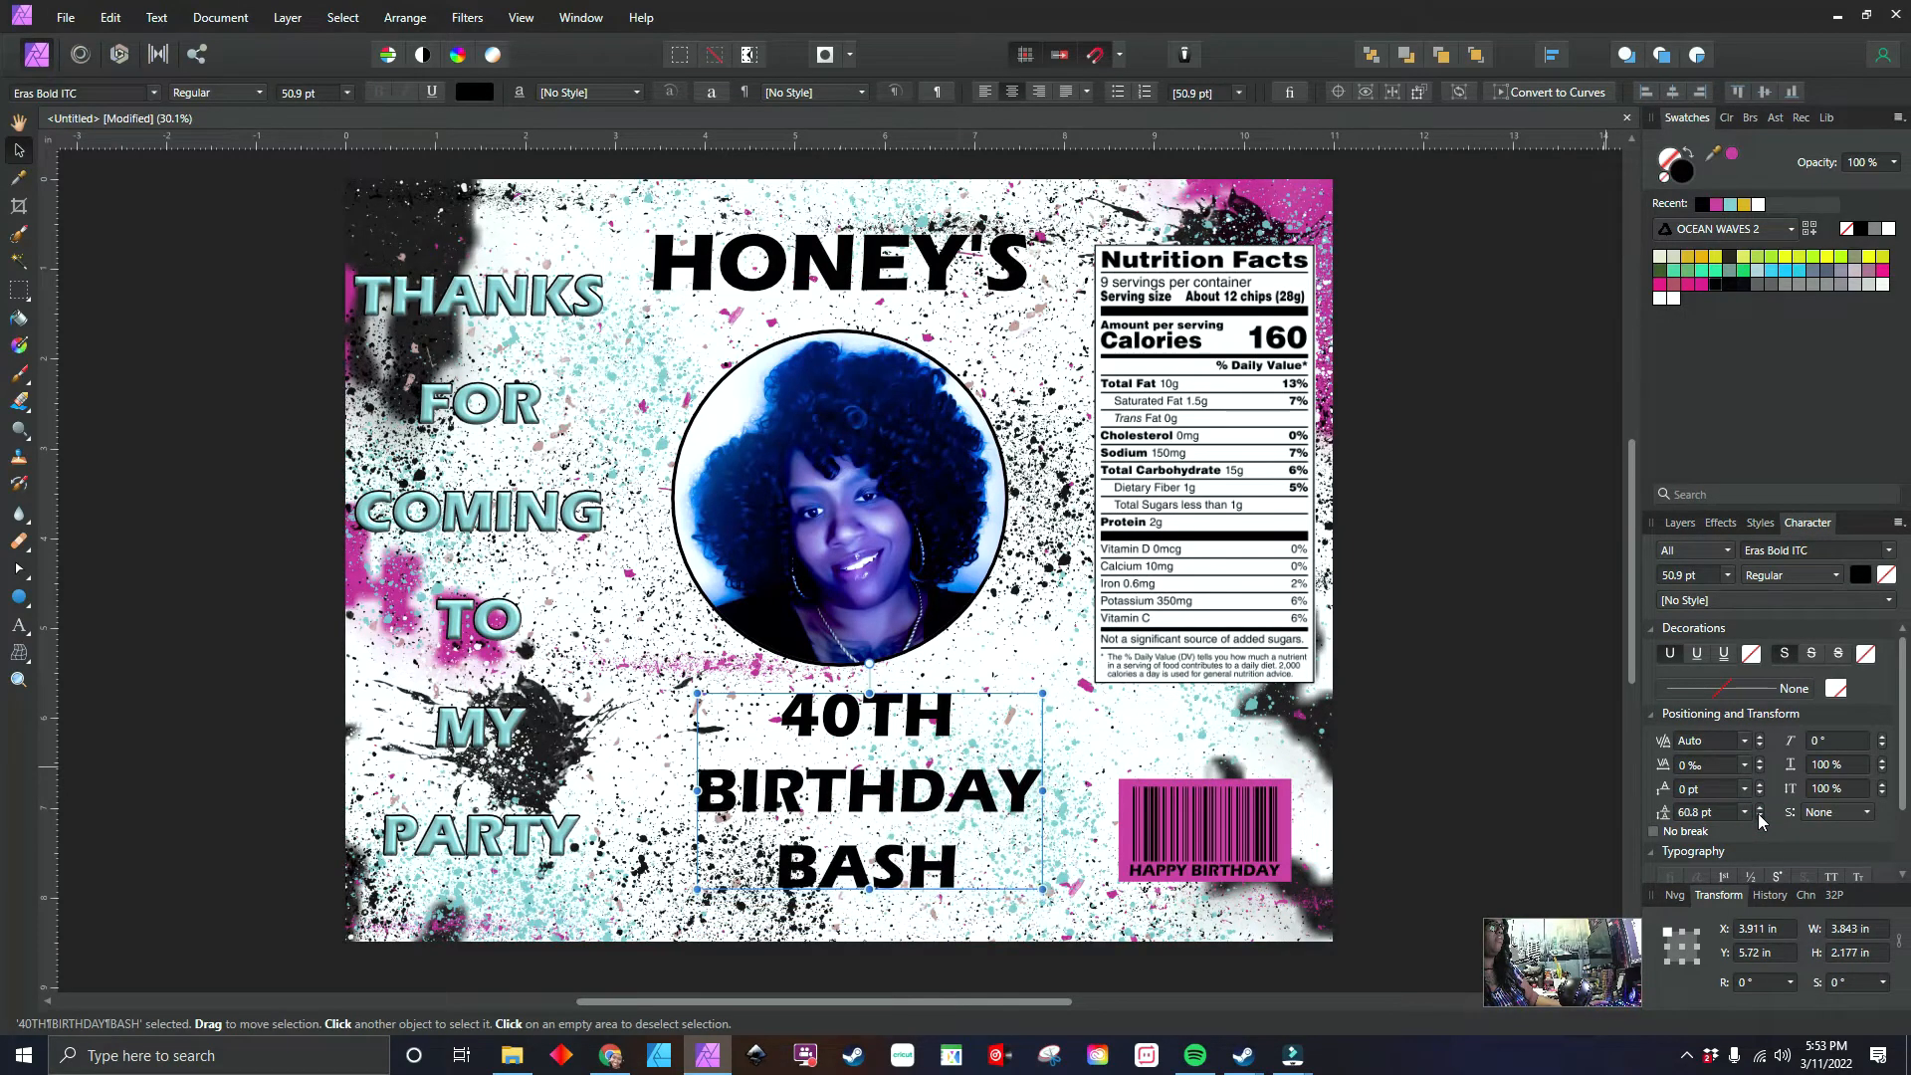
- Enlarge the "40TH BIRTHDAY BASH" text to about 4.26 in wide and move both it and the "HONEY'S" heading to about X 3.54 in
{"action": "left_click_drag", "start_coordinate": [1043, 888], "coordinate": [1065, 915]}
{"action": "left_click_drag", "start_coordinate": [899, 811], "coordinate": [880, 816]}
{"action": "left_click_drag", "start_coordinate": [869, 276], "coordinate": [876, 277]}
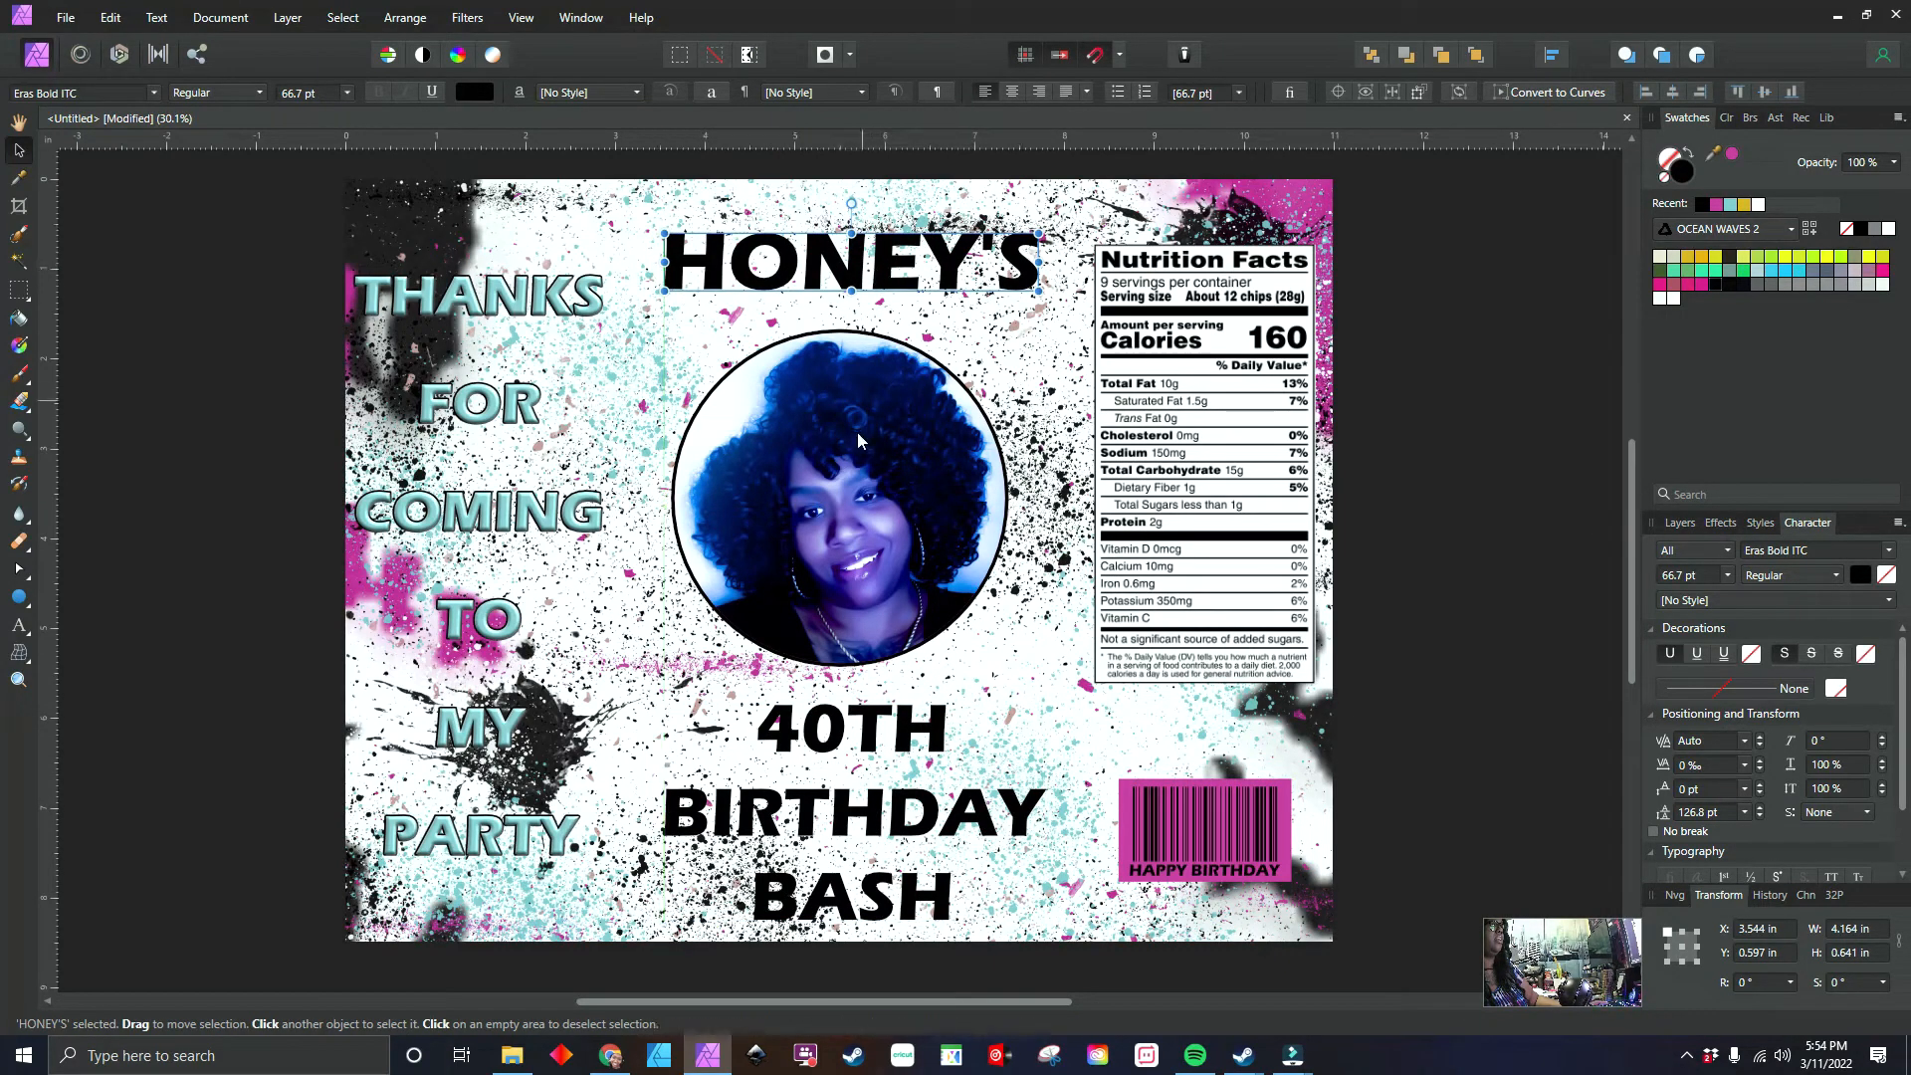
- Show the yellow guide rectangle again and move the circular portrait ellipse to about X 3.66, Y 1.72 in
{"action": "left_click", "coordinate": [871, 438]}
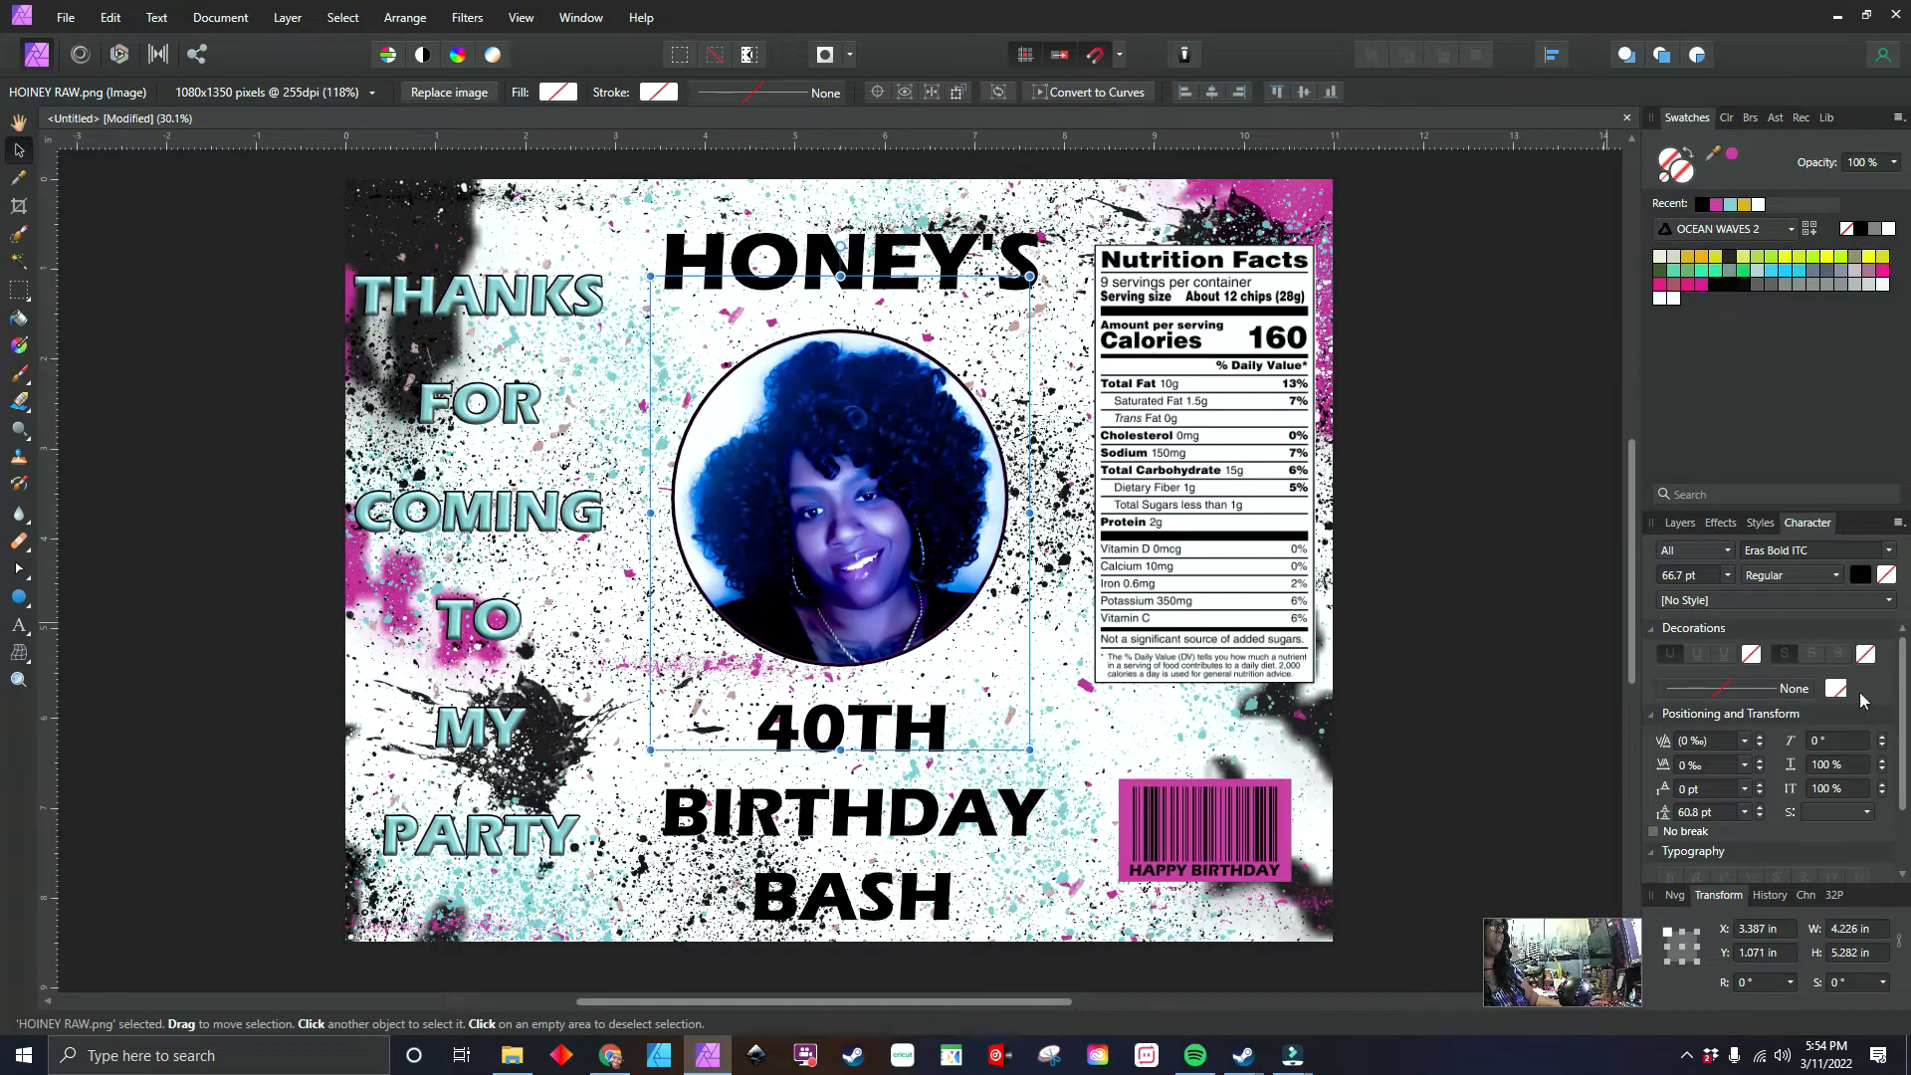
{"action": "left_click", "coordinate": [1680, 522]}
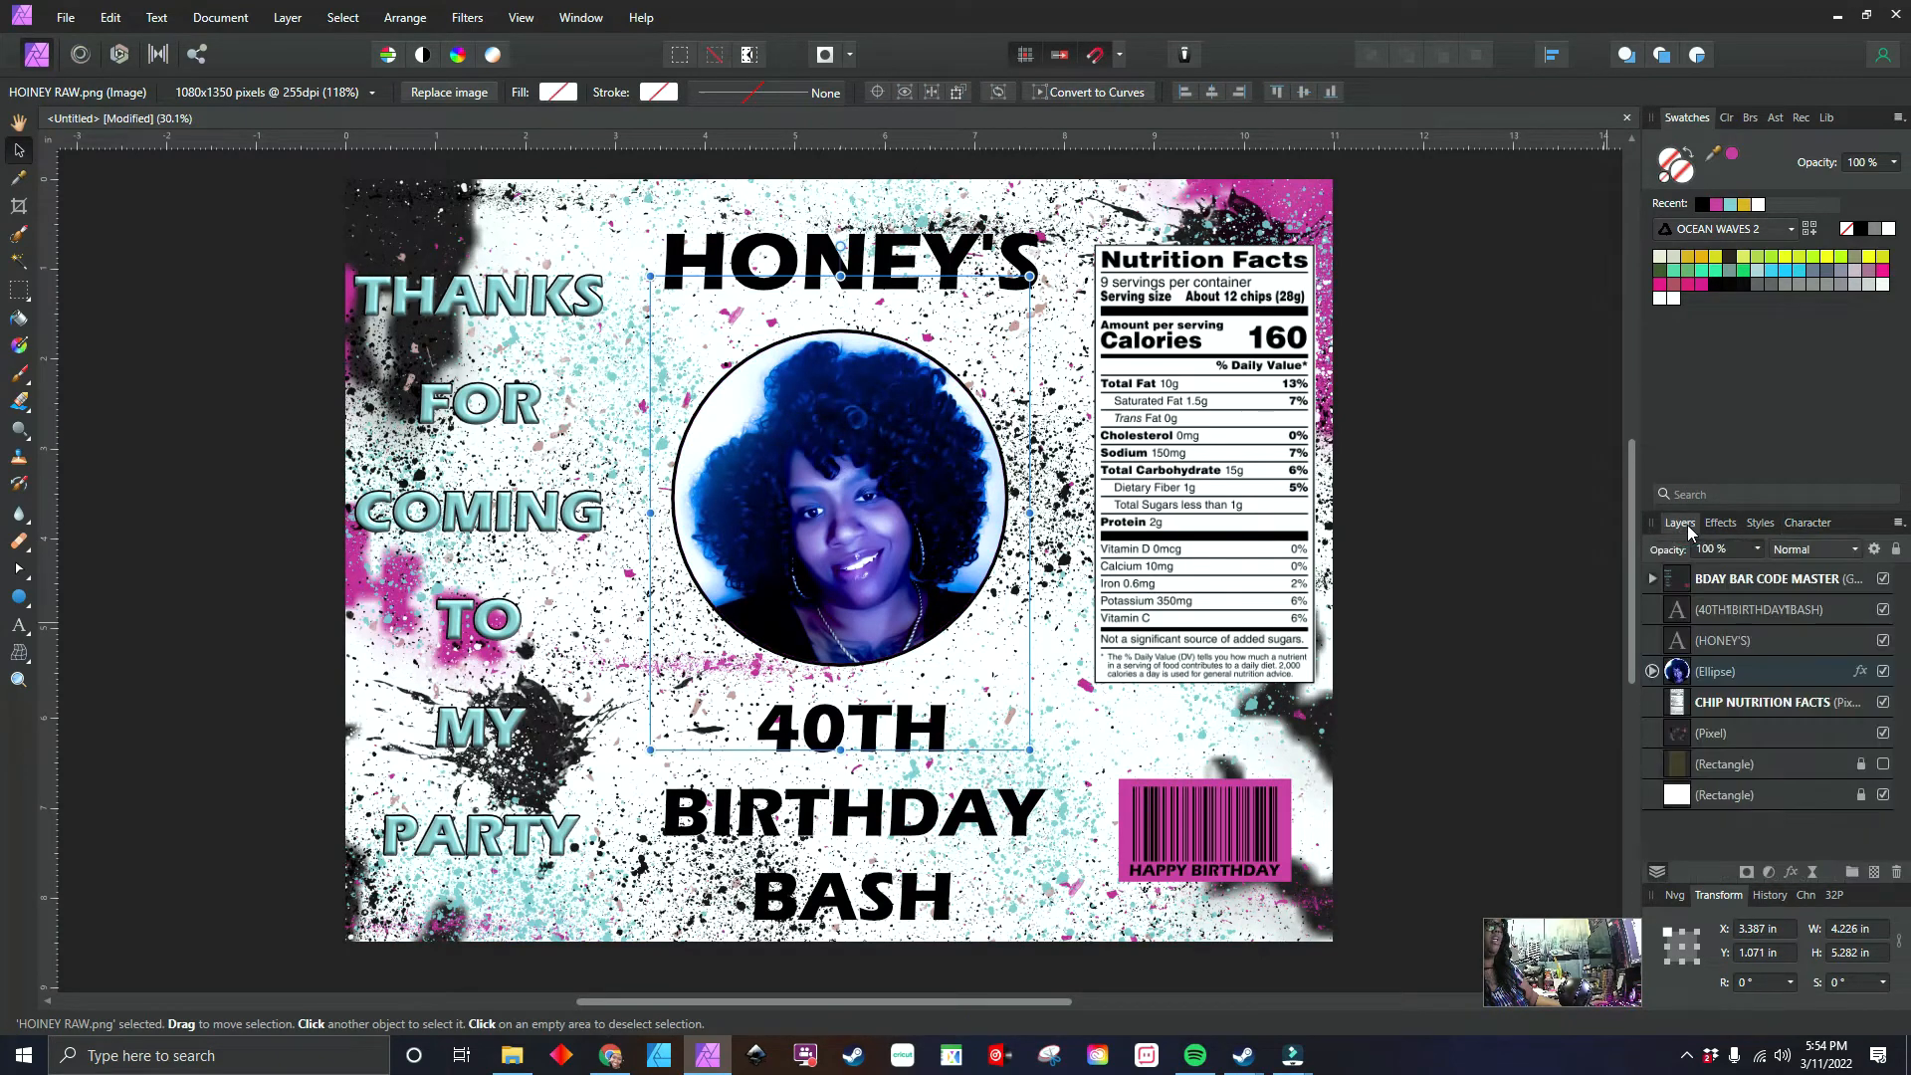
{"action": "left_click", "coordinate": [1882, 764]}
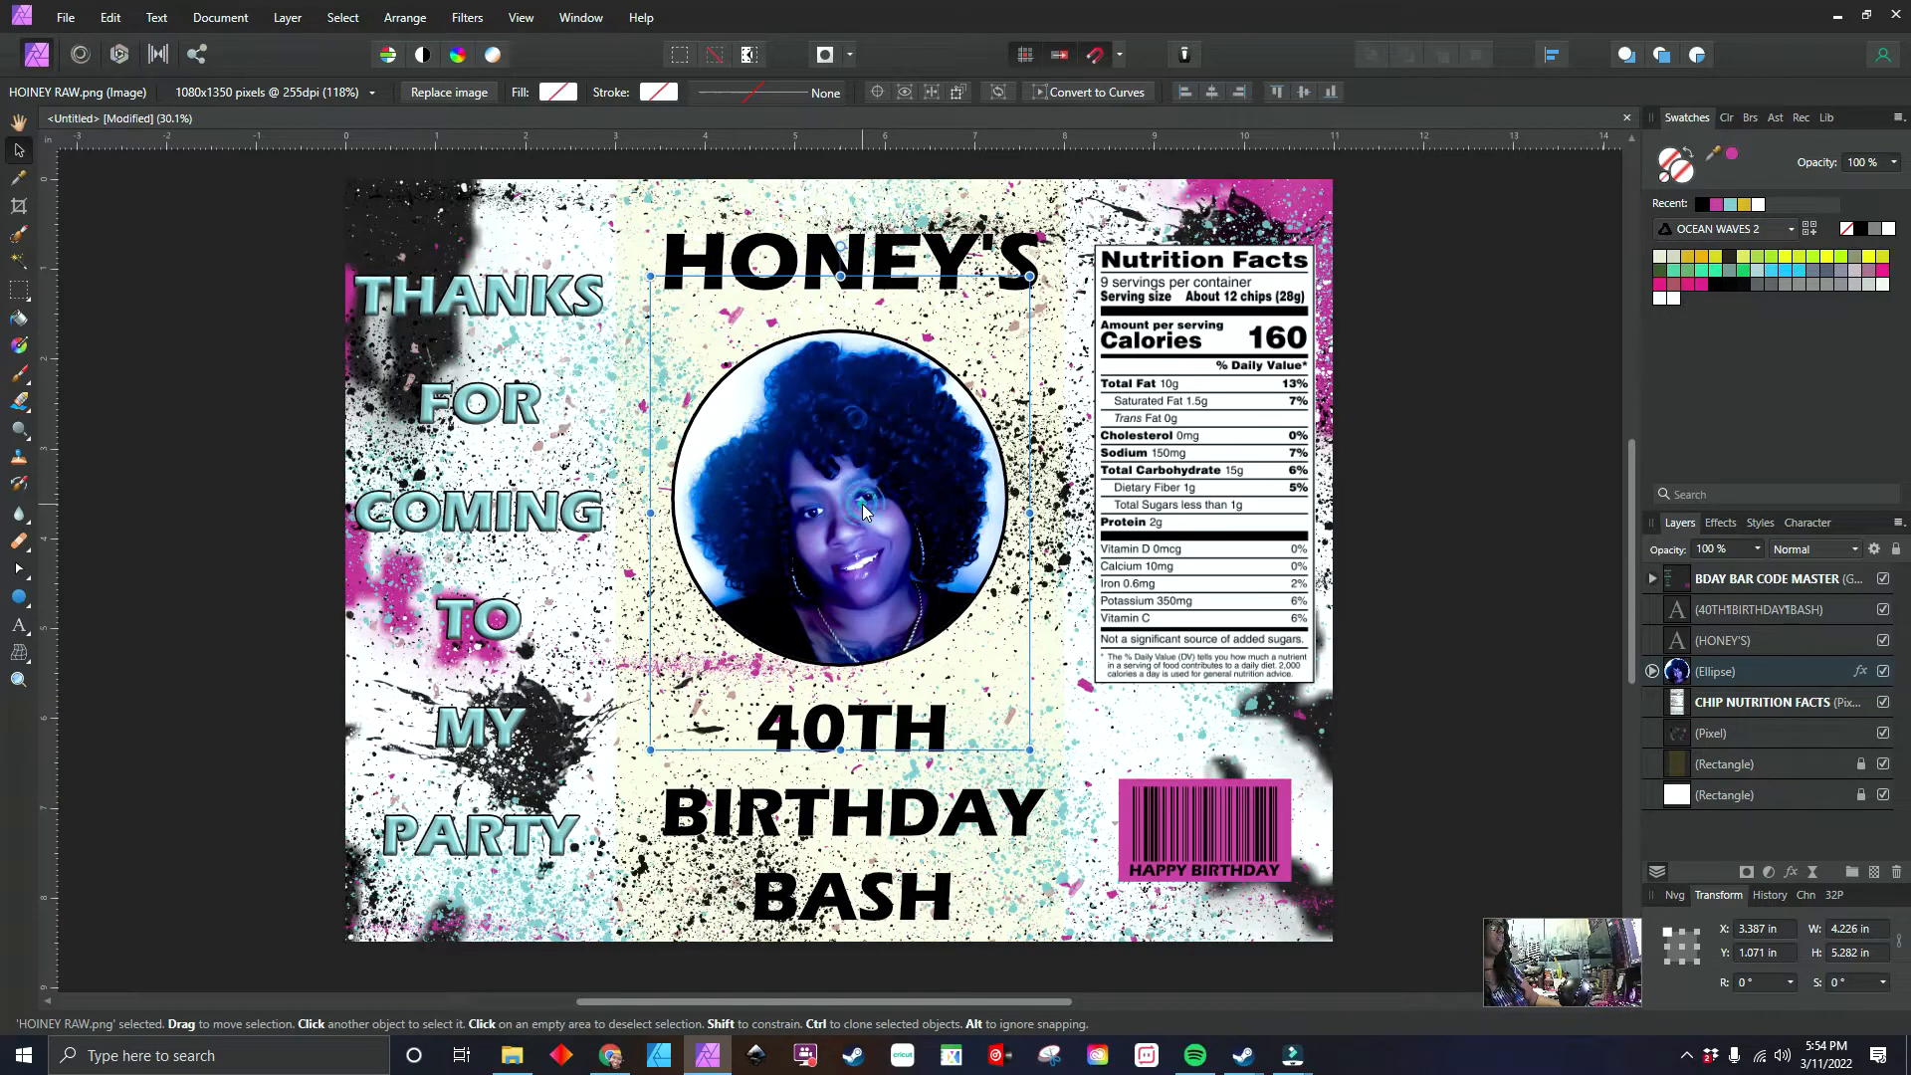
{"action": "left_click", "coordinate": [1713, 674]}
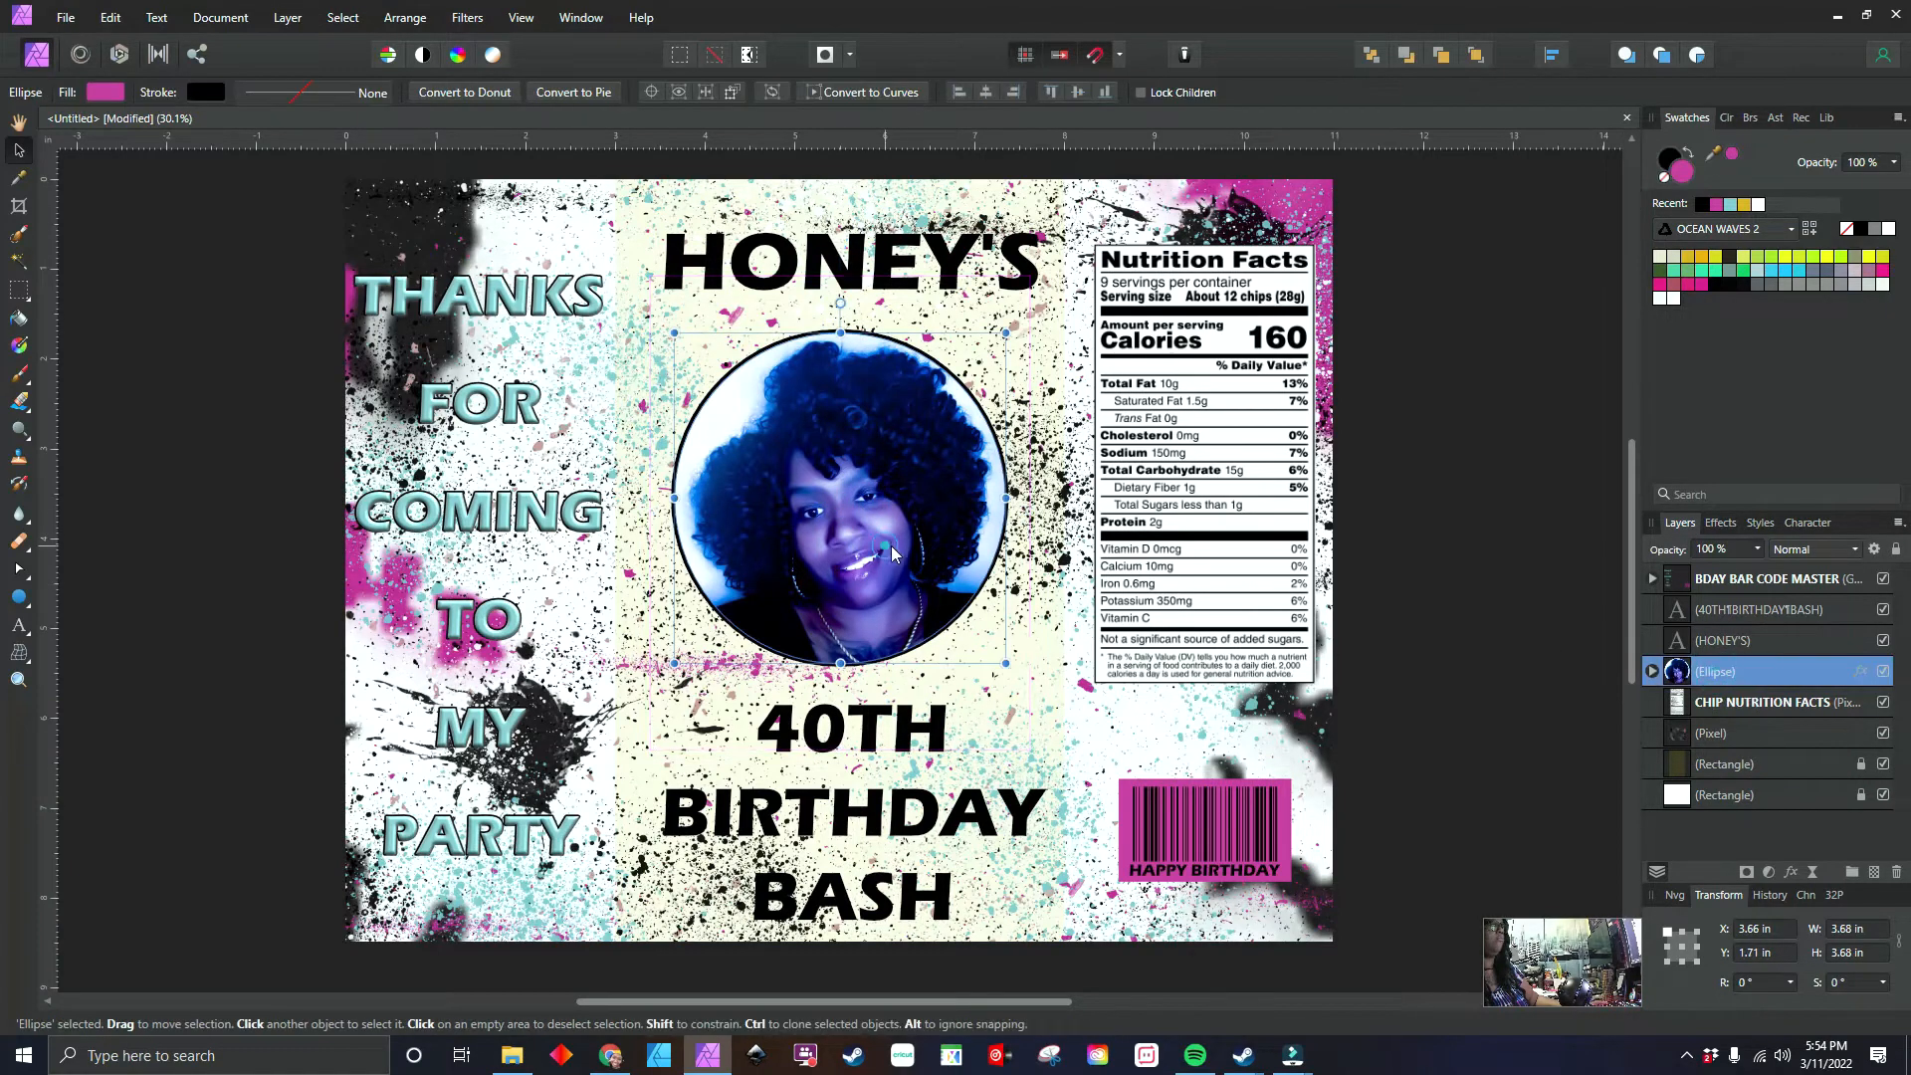
{"action": "left_click_drag", "start_coordinate": [889, 551], "coordinate": [891, 555]}
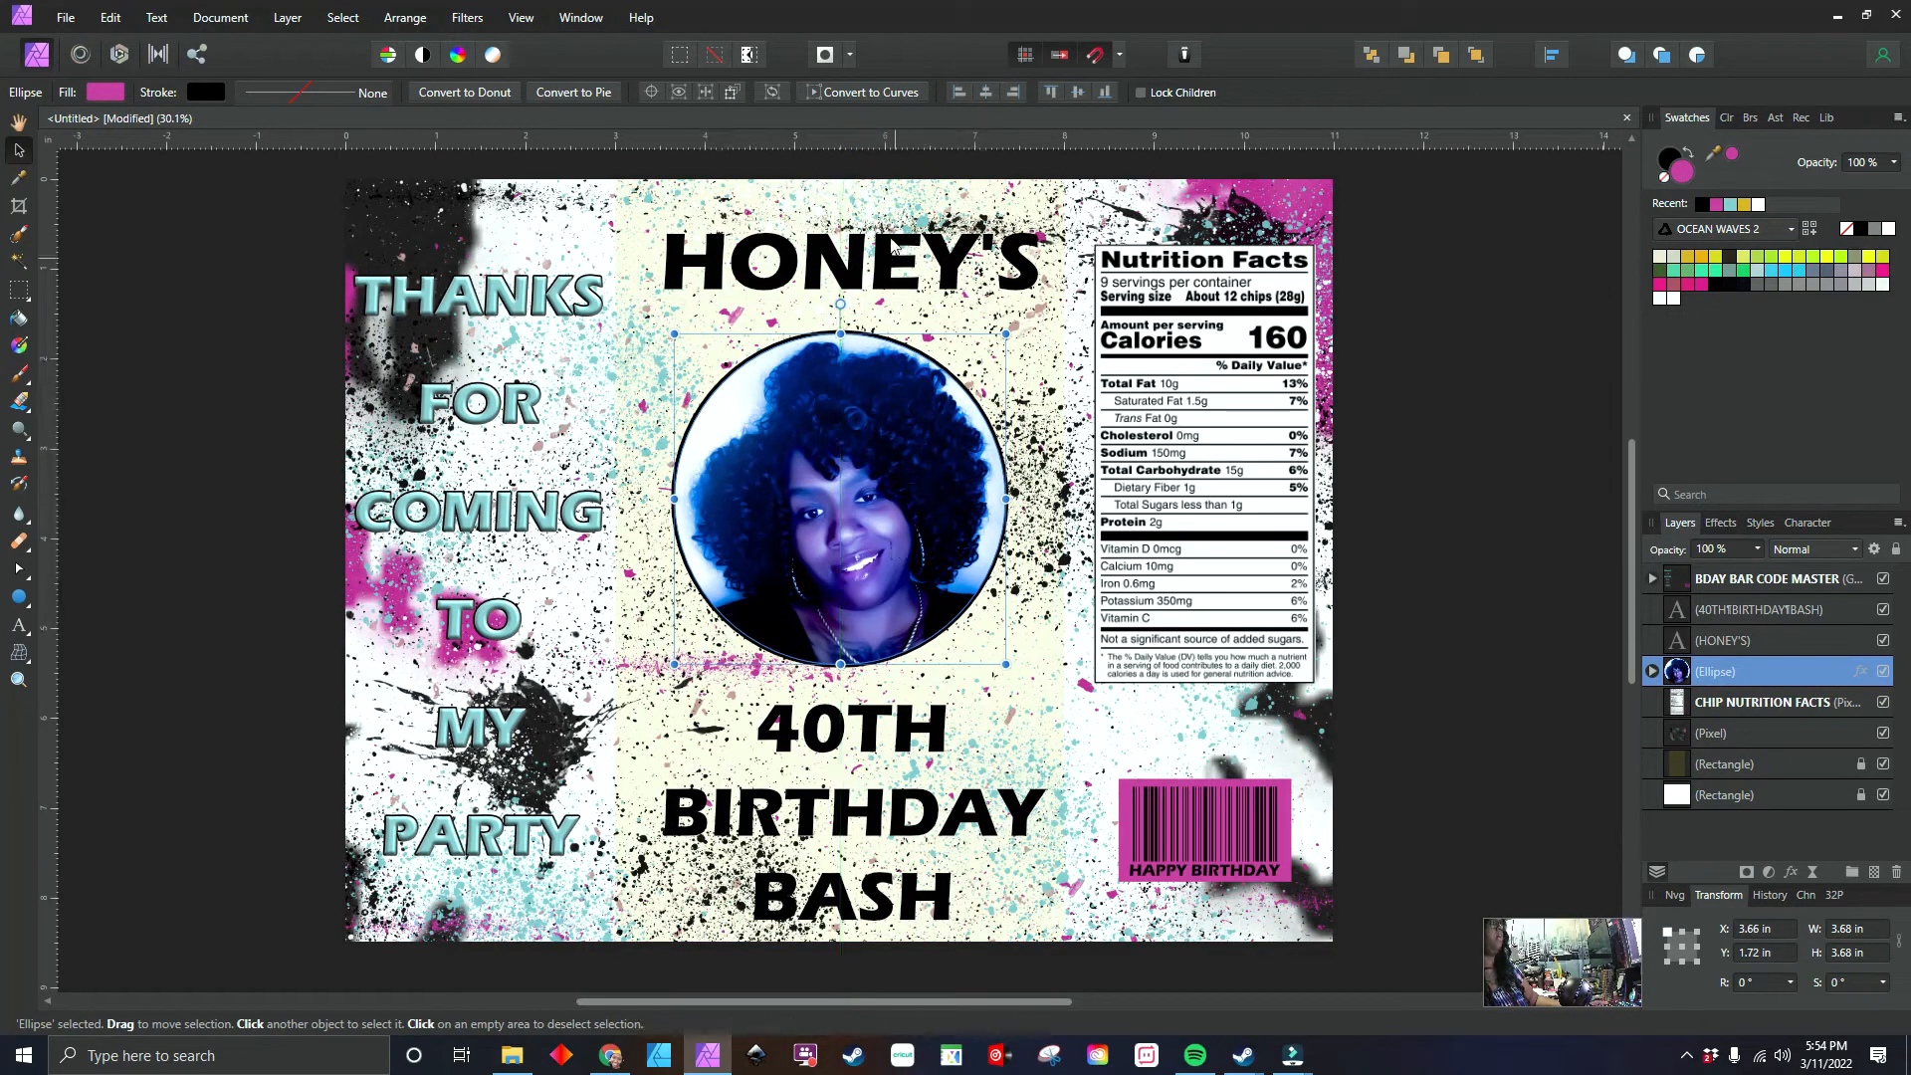
- Enlarge "40TH BIRTHDAY BASH" to about 4.3 in wide, placing it at about X 3.41, Y 5.81 in and "HONEY'S" at about X 3.48, Y 0.6 in
{"action": "left_click", "coordinate": [879, 243]}
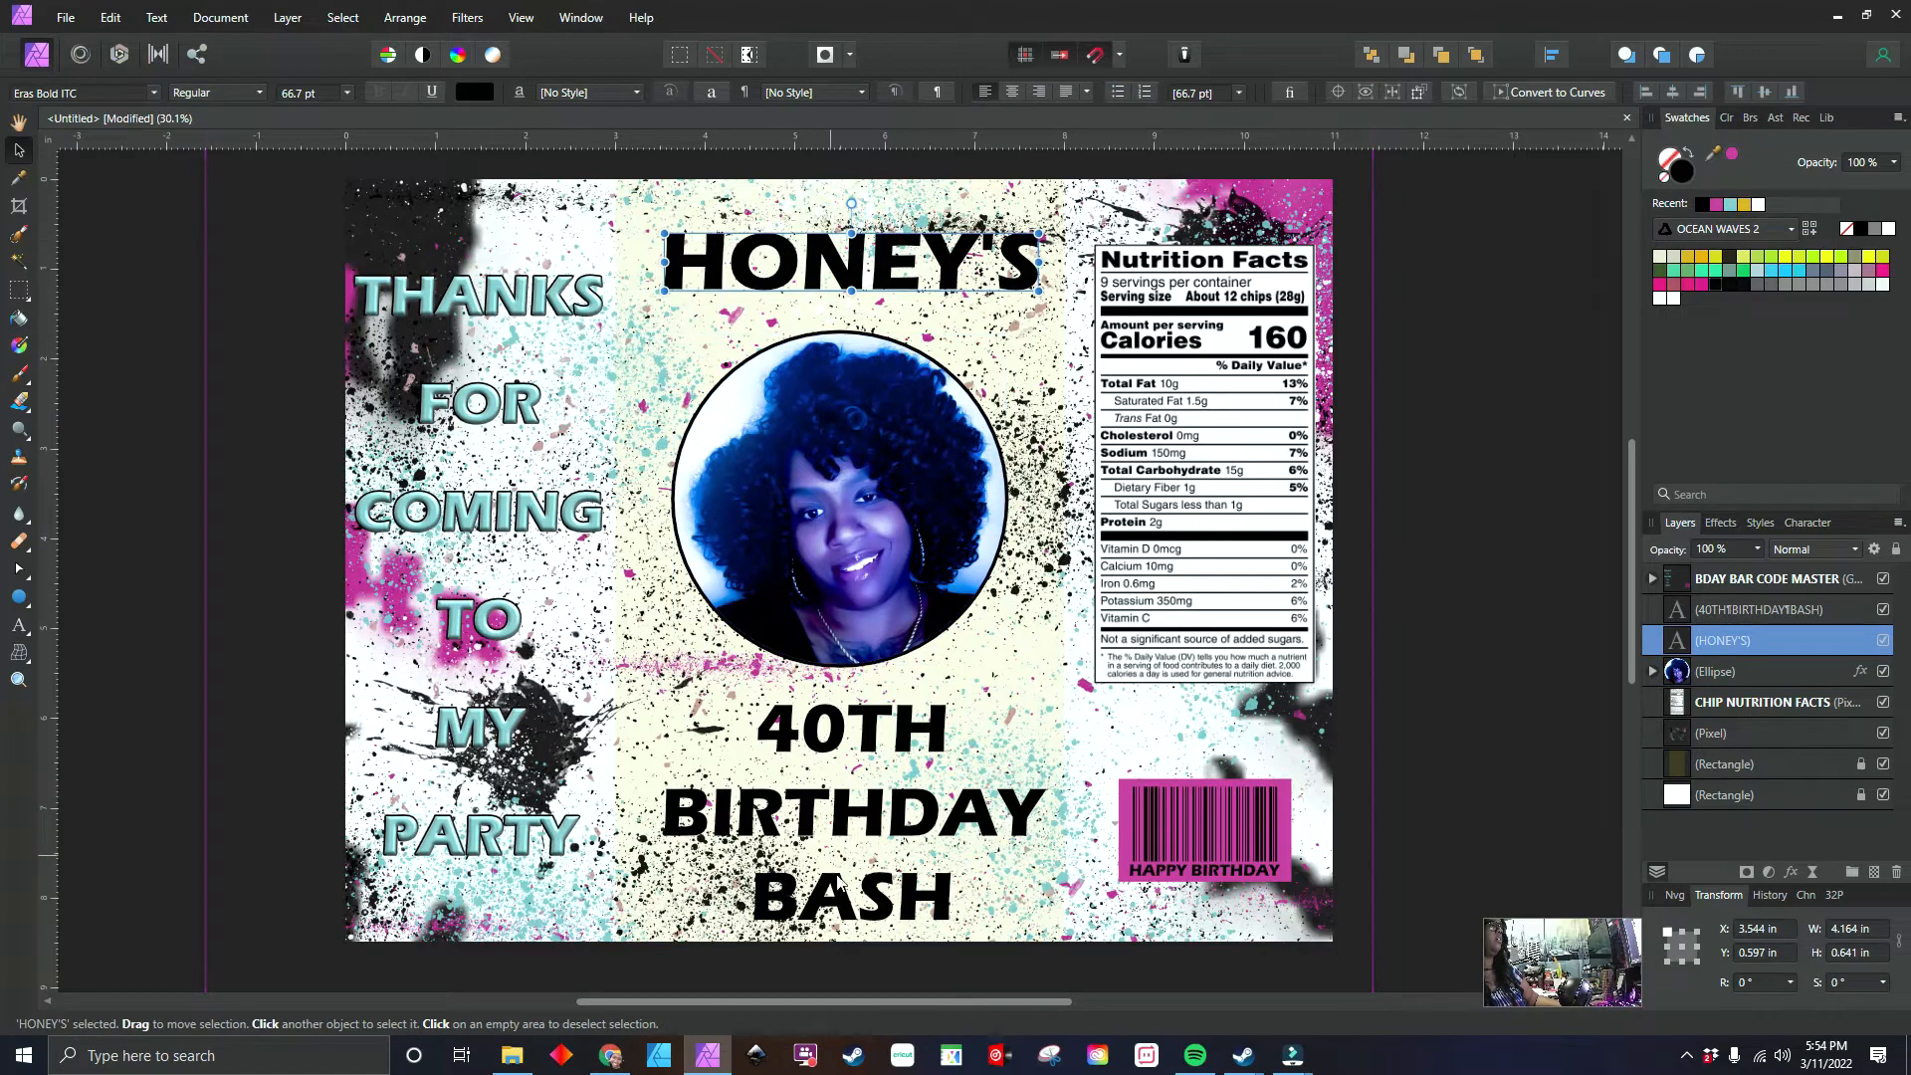
{"action": "left_click", "coordinate": [874, 822]}
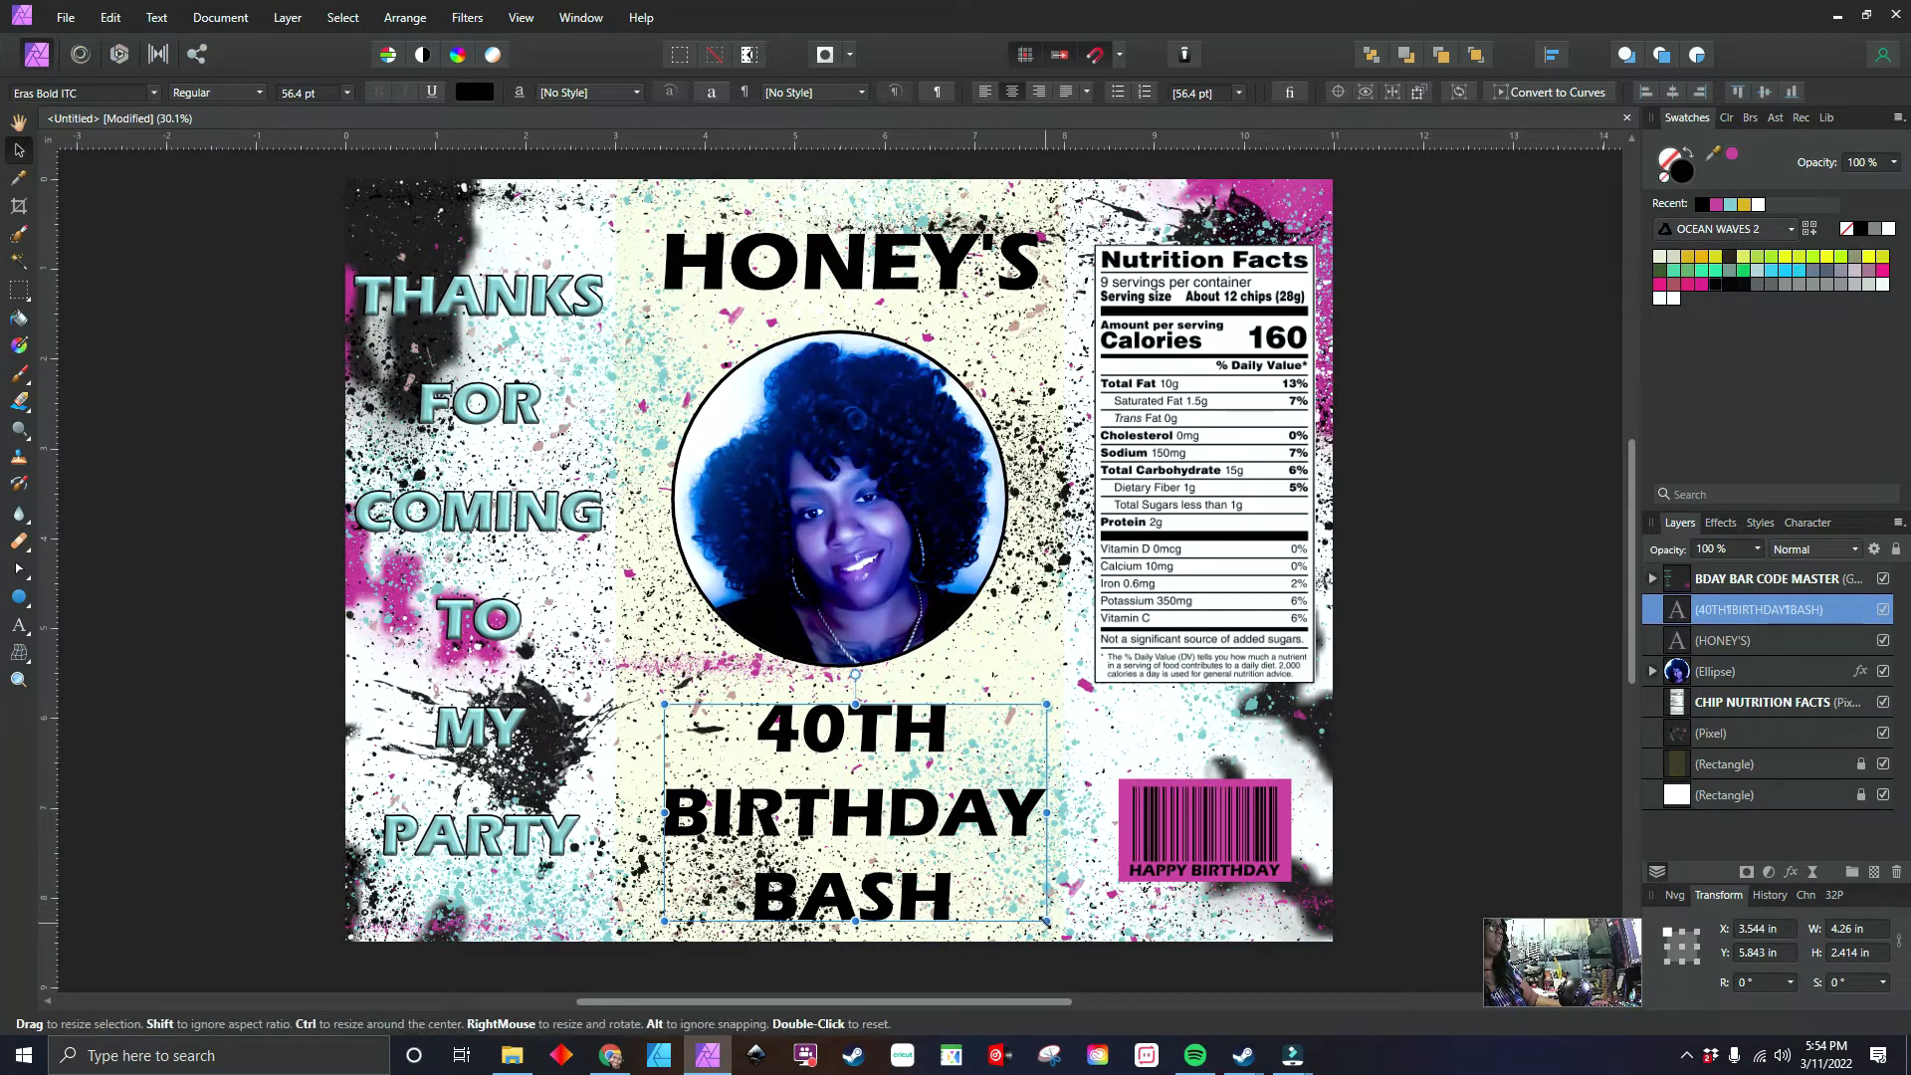
{"action": "mouse_move", "coordinate": [1046, 920]}
{"action": "left_mouse_down"}
{"action": "mouse_move", "coordinate": [1017, 906]}
{"action": "mouse_move", "coordinate": [1050, 923]}
{"action": "left_mouse_up"}
{"action": "left_click_drag", "start_coordinate": [889, 805], "coordinate": [883, 814]}
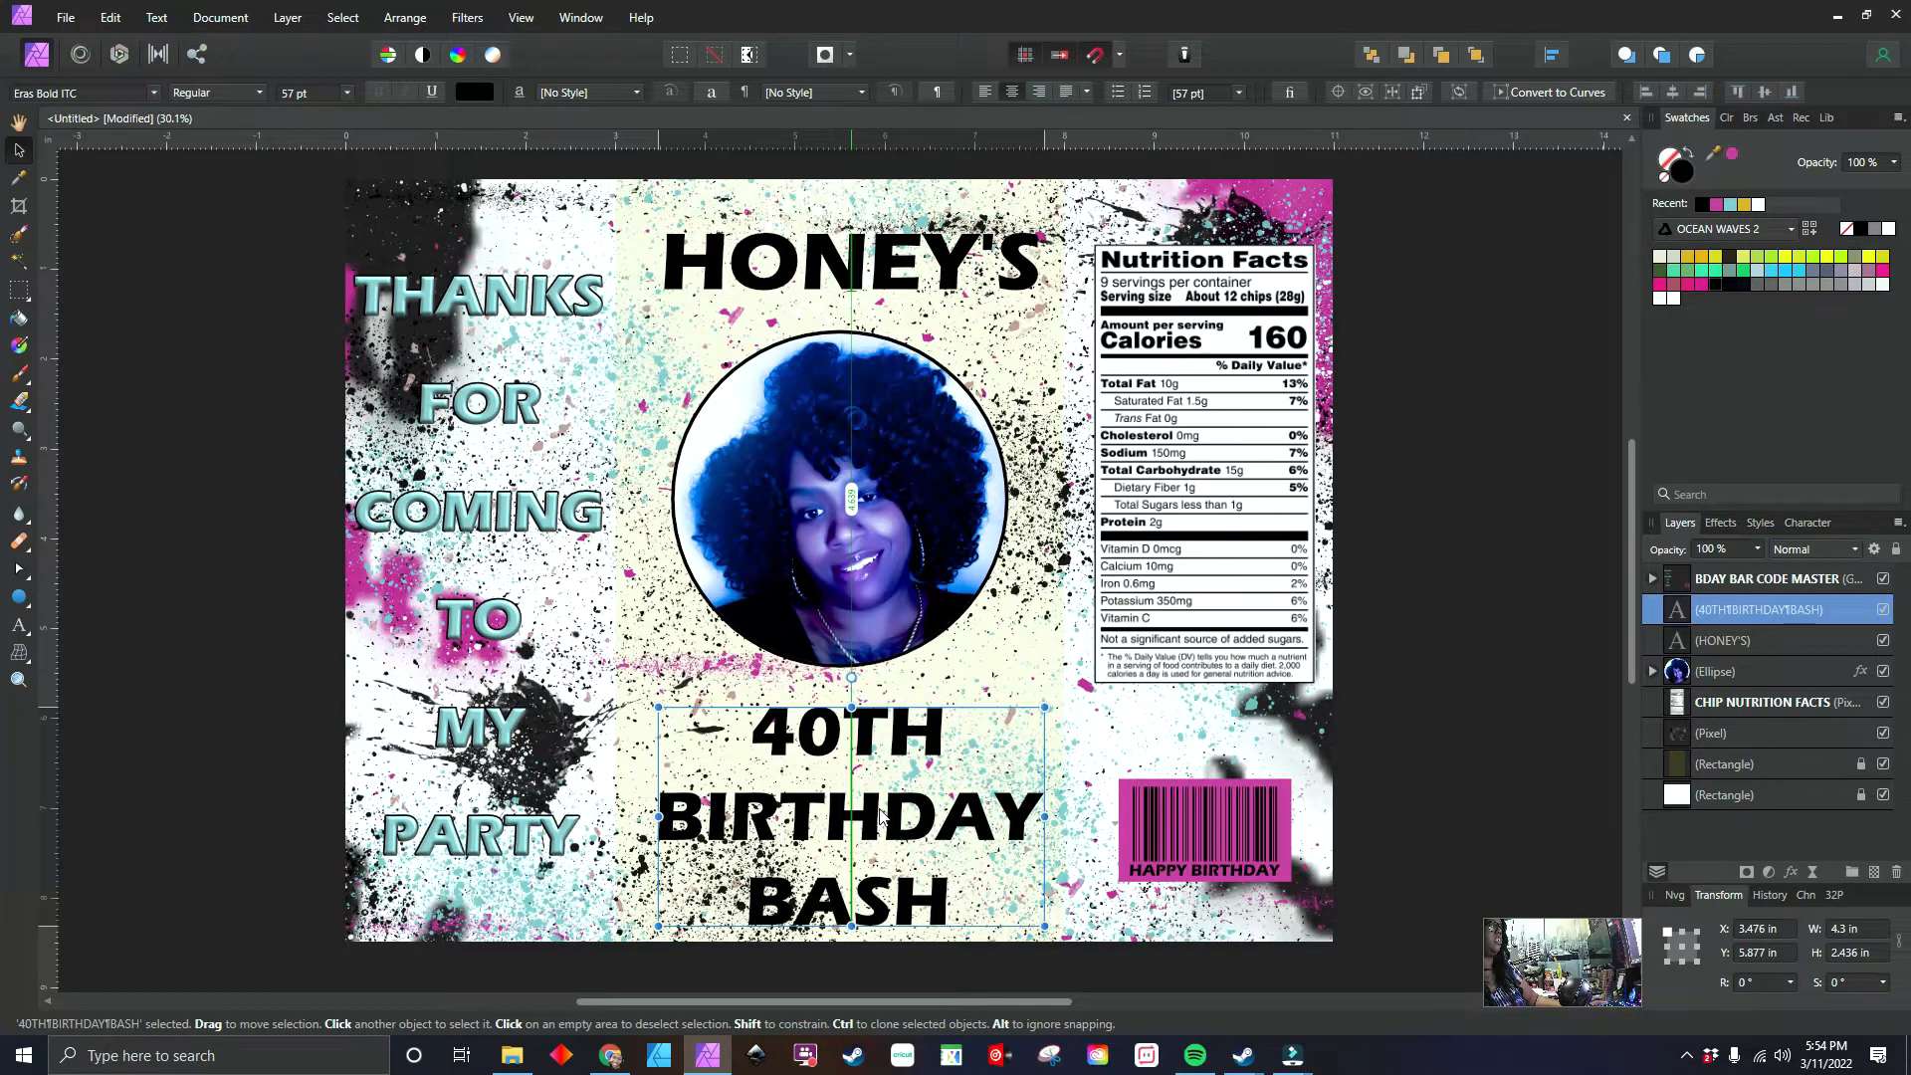
{"action": "left_click_drag", "start_coordinate": [882, 814], "coordinate": [876, 809]}
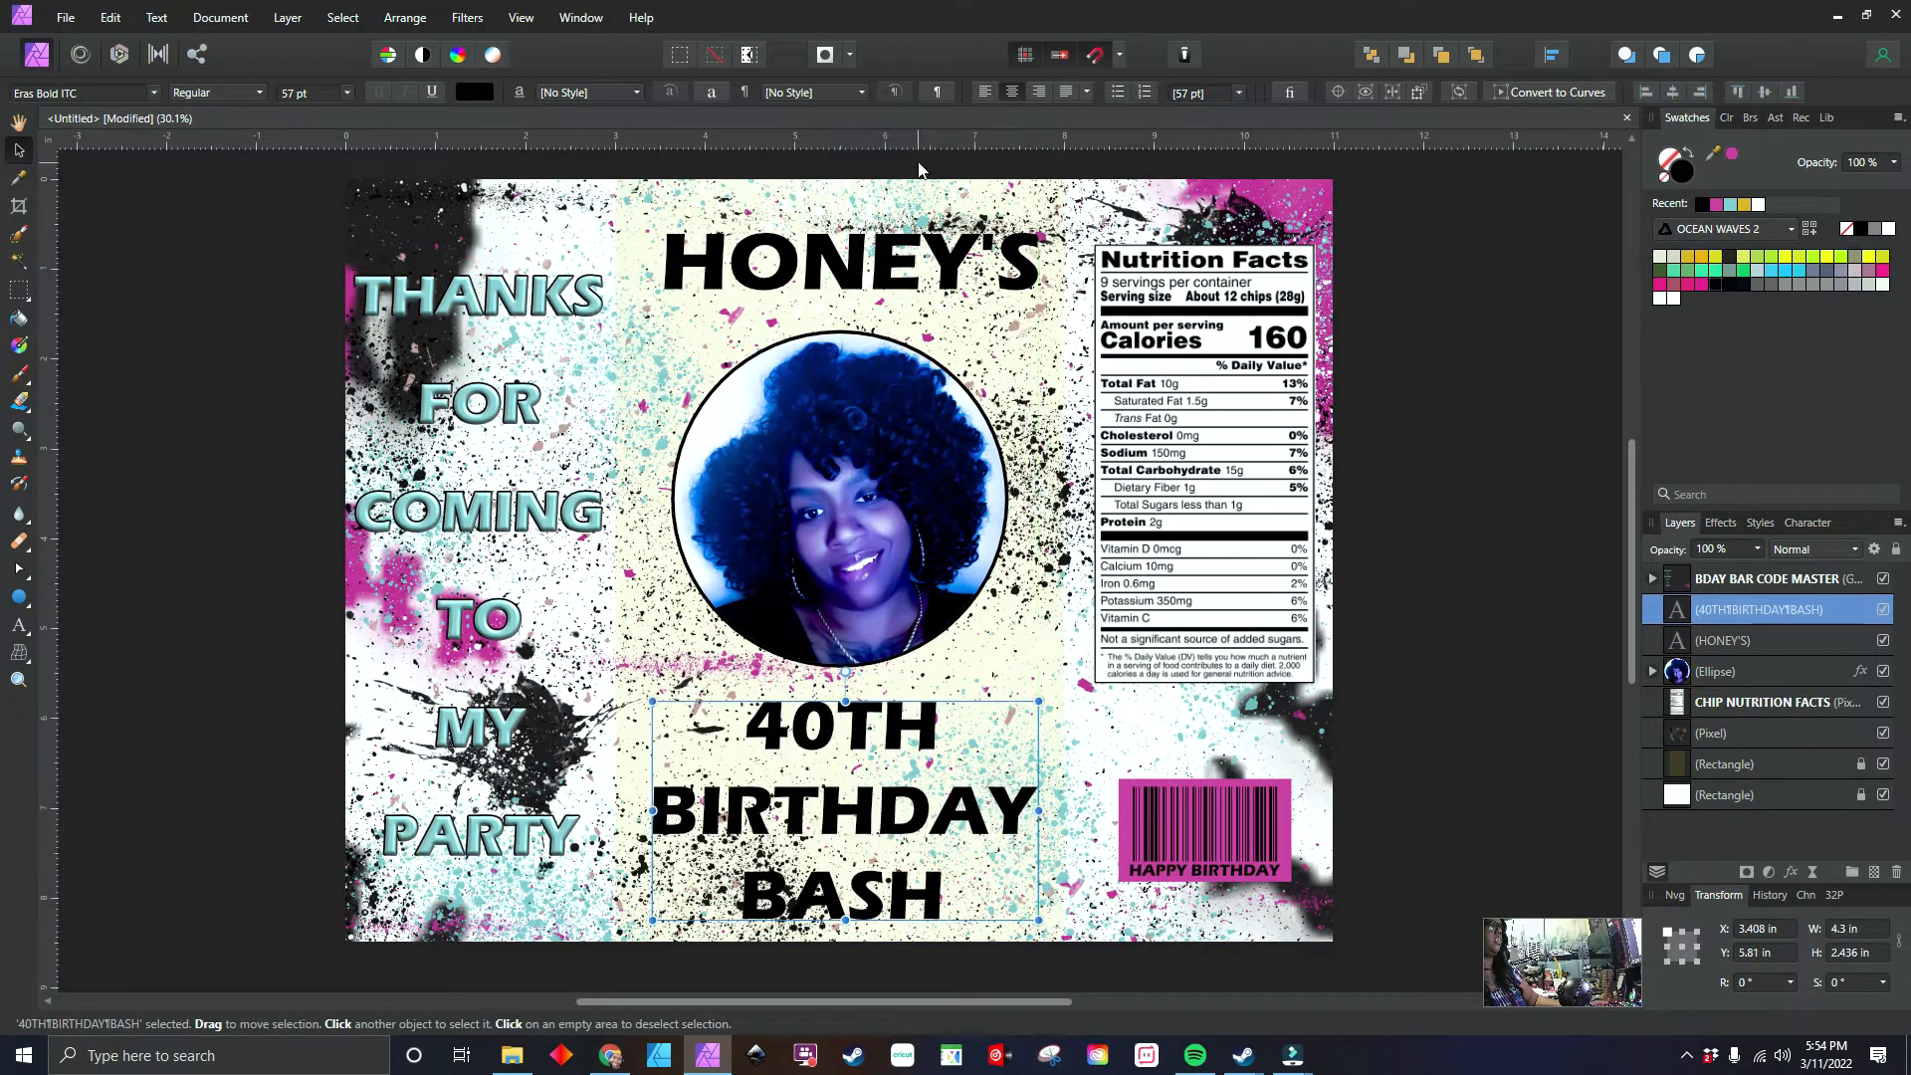
{"action": "left_click_drag", "start_coordinate": [920, 252], "coordinate": [916, 249]}
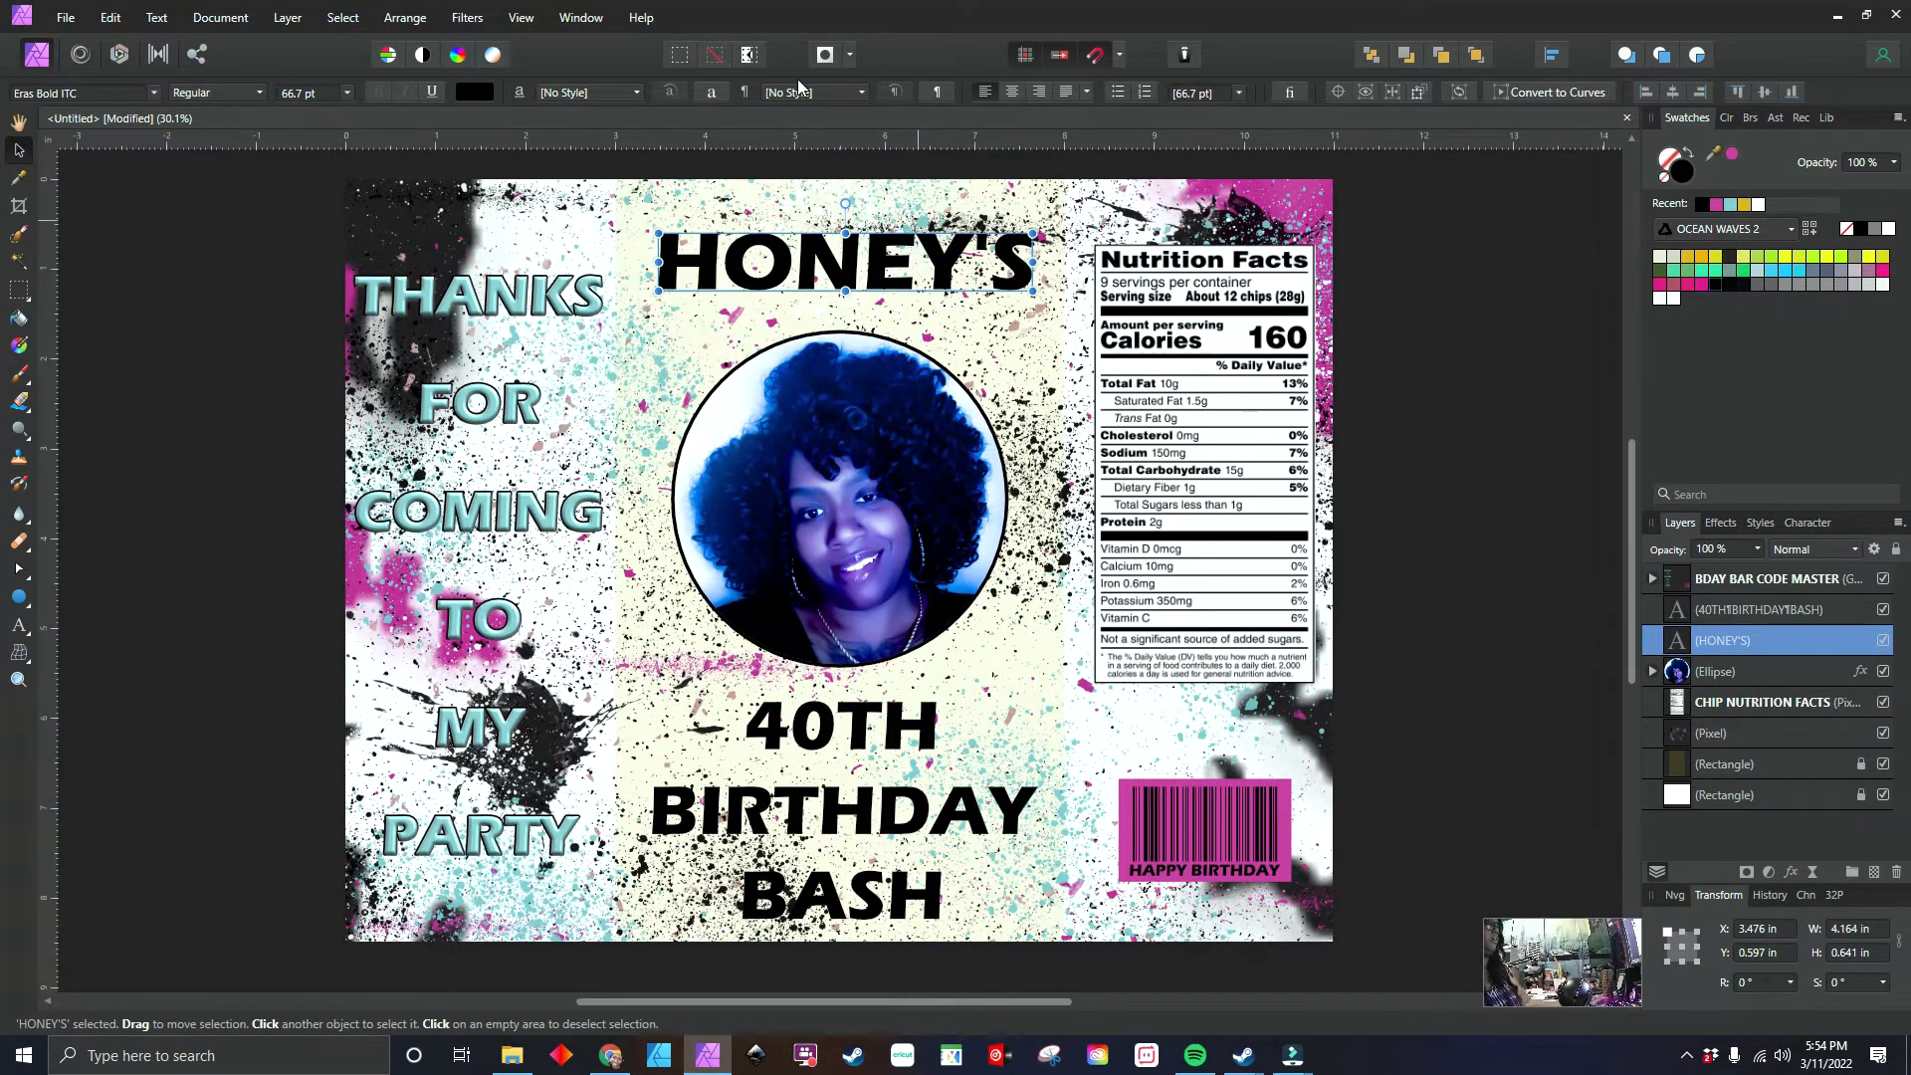
- Apply a 3D effect to the "40TH BIRTHDAY BASH" text with a radius of 18.6 px and to "HONEY'S" with a radius of 22.7 px
{"action": "left_click", "coordinate": [884, 796]}
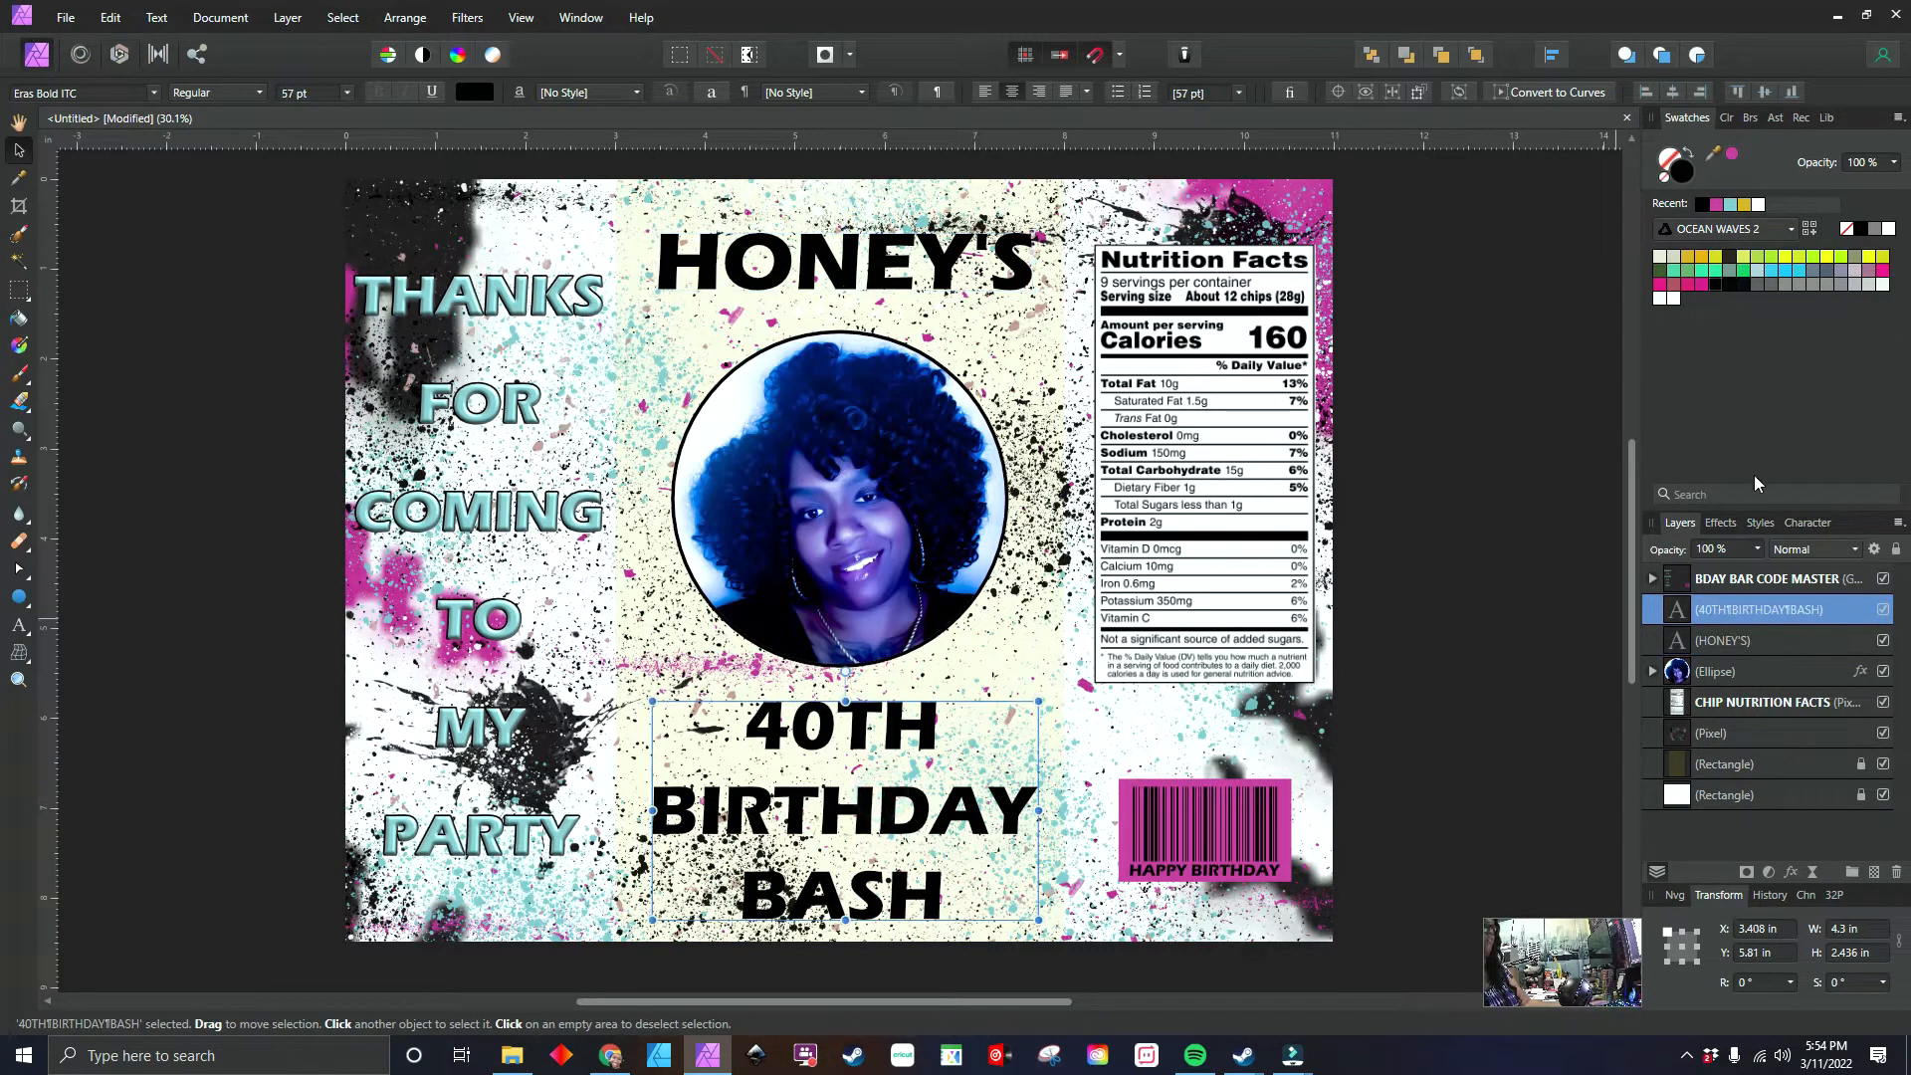
{"action": "left_click", "coordinate": [1719, 523]}
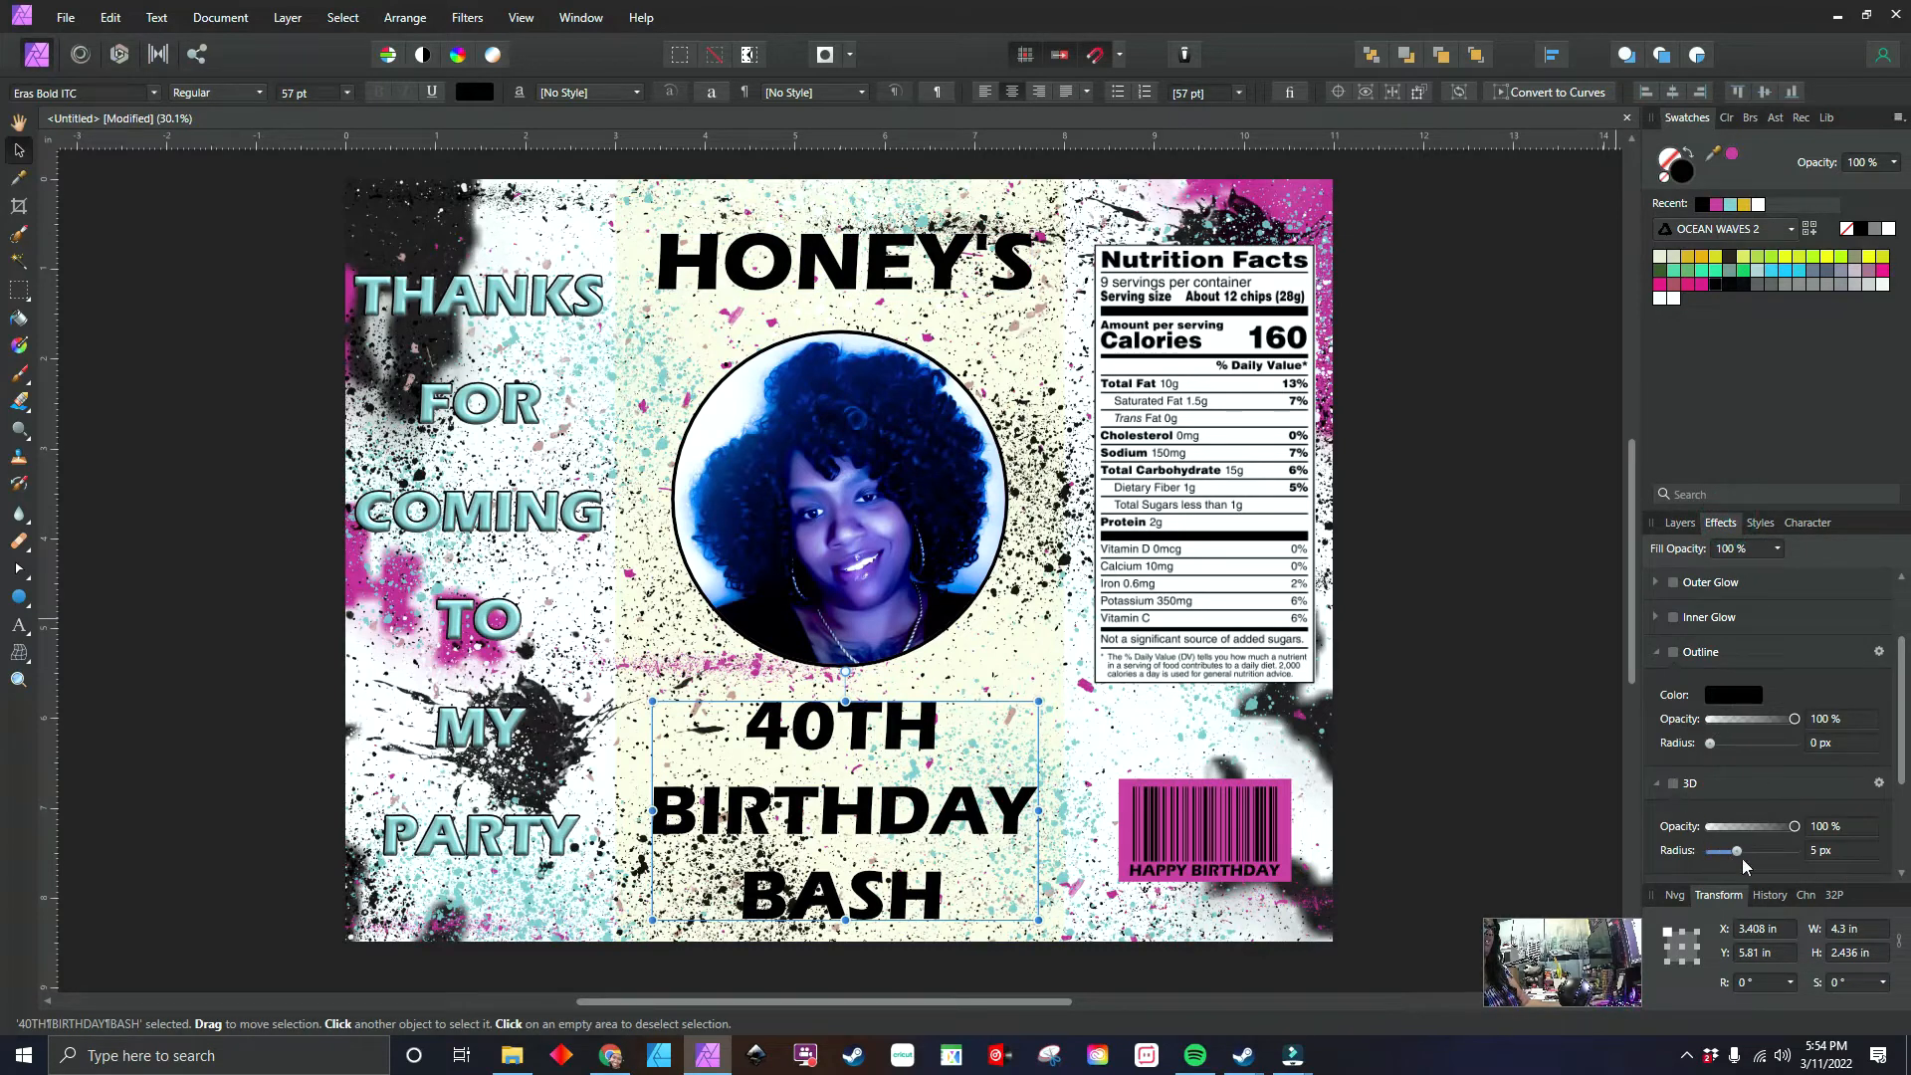
{"action": "left_click", "coordinate": [1674, 784]}
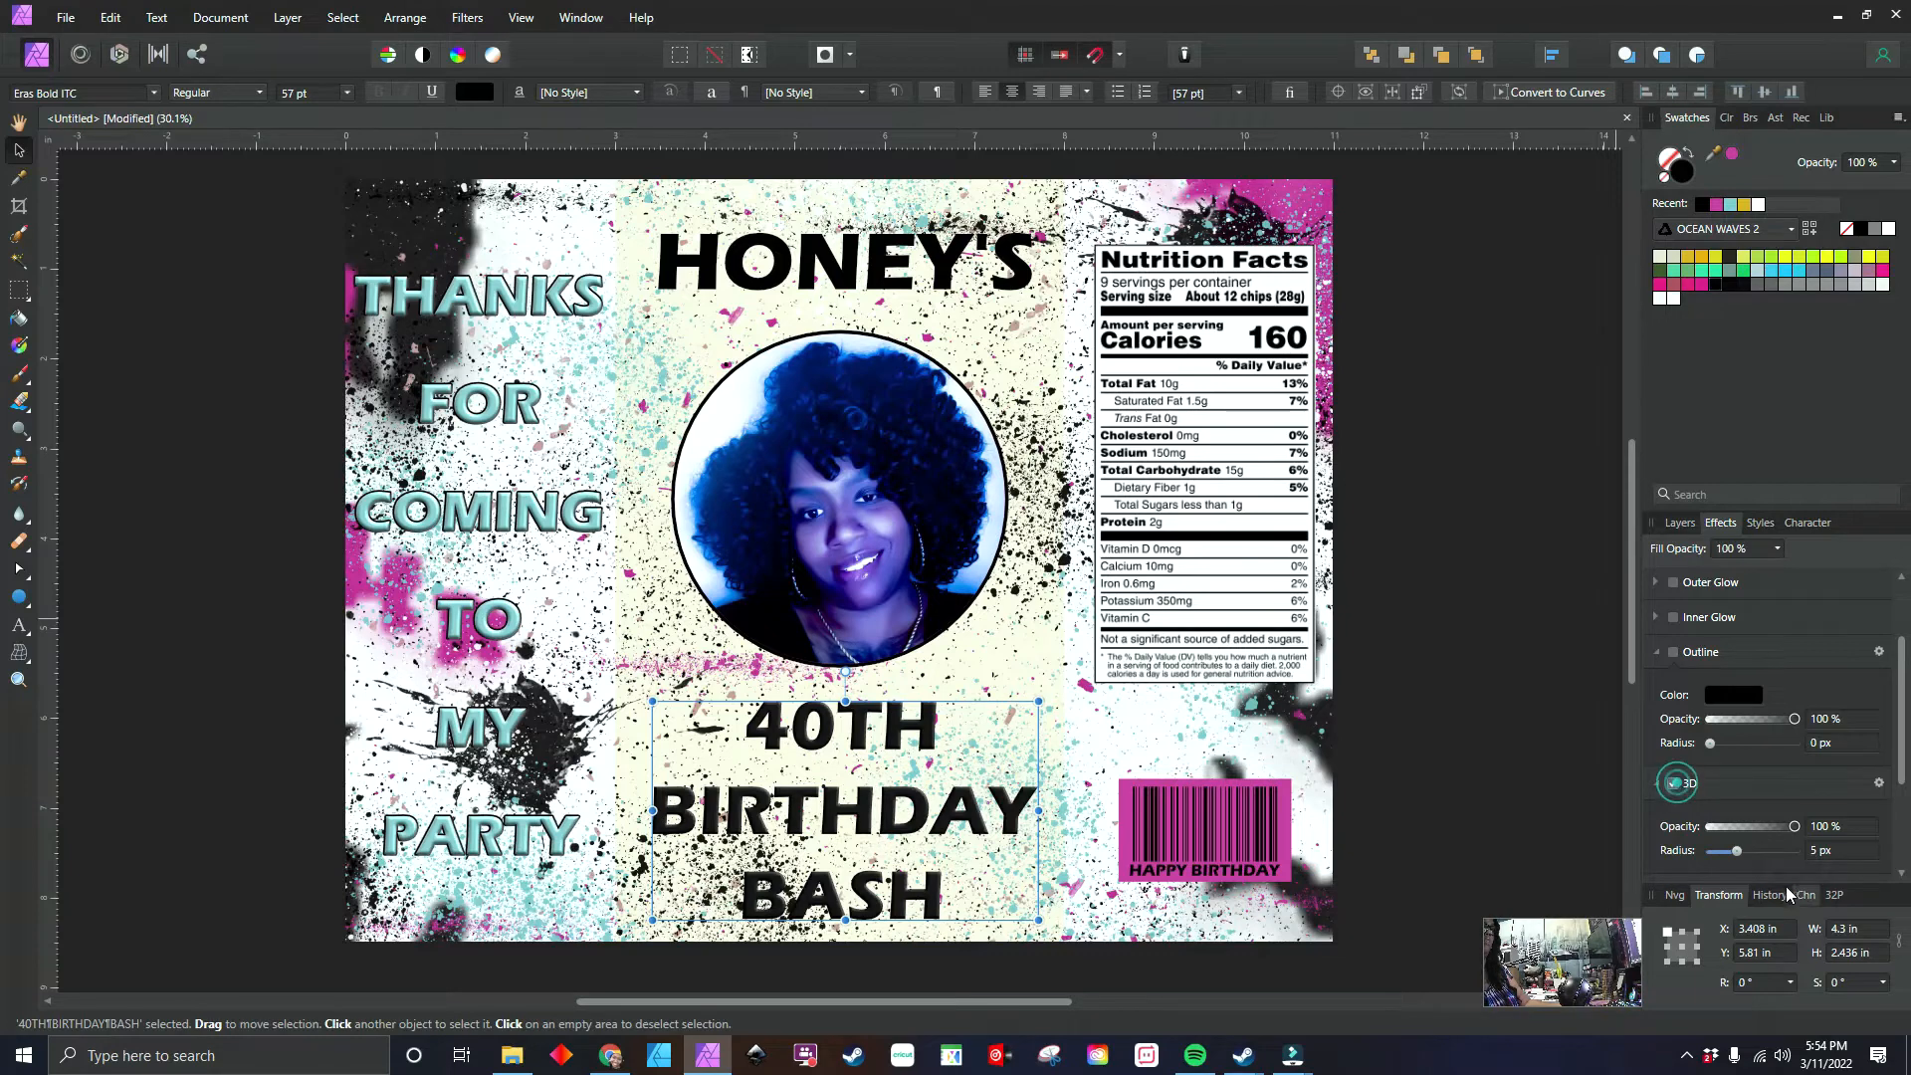
{"action": "left_click_drag", "start_coordinate": [1737, 851], "coordinate": [1754, 862]}
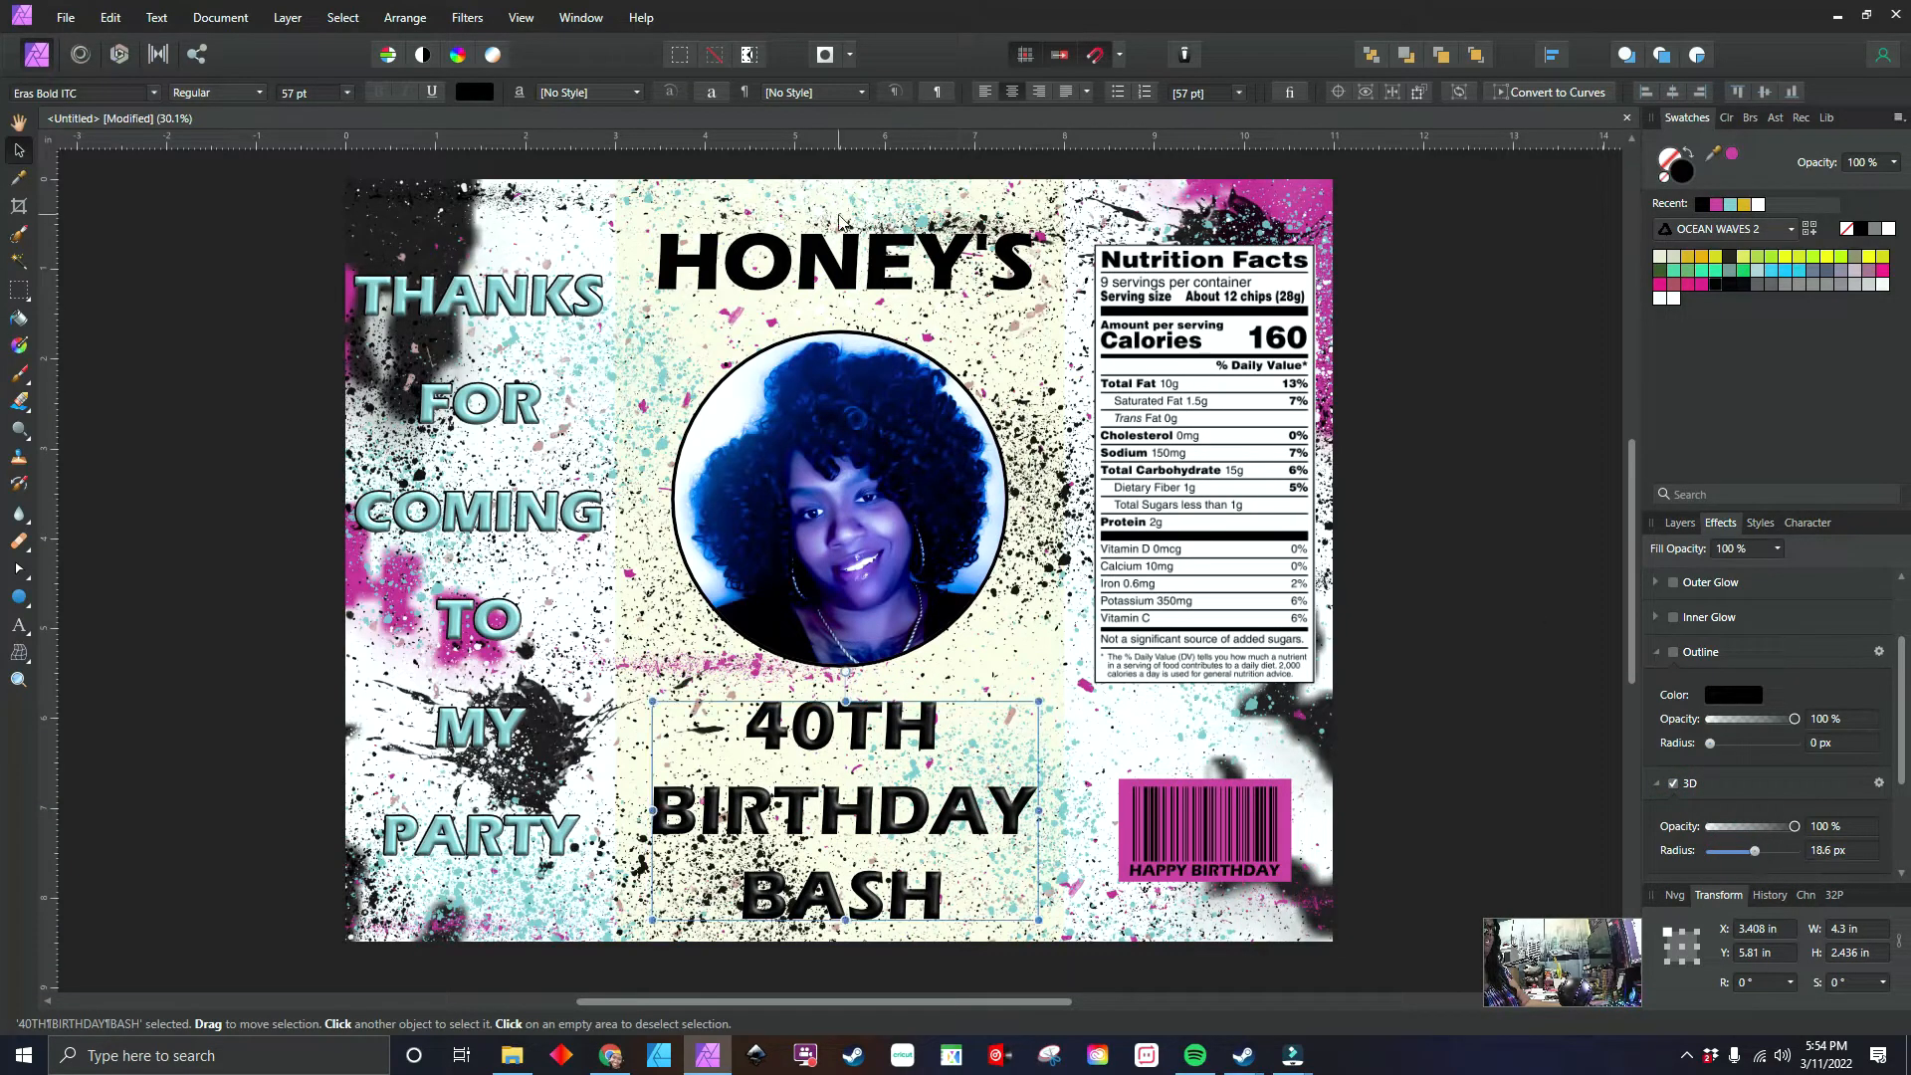
{"action": "left_click", "coordinate": [882, 284]}
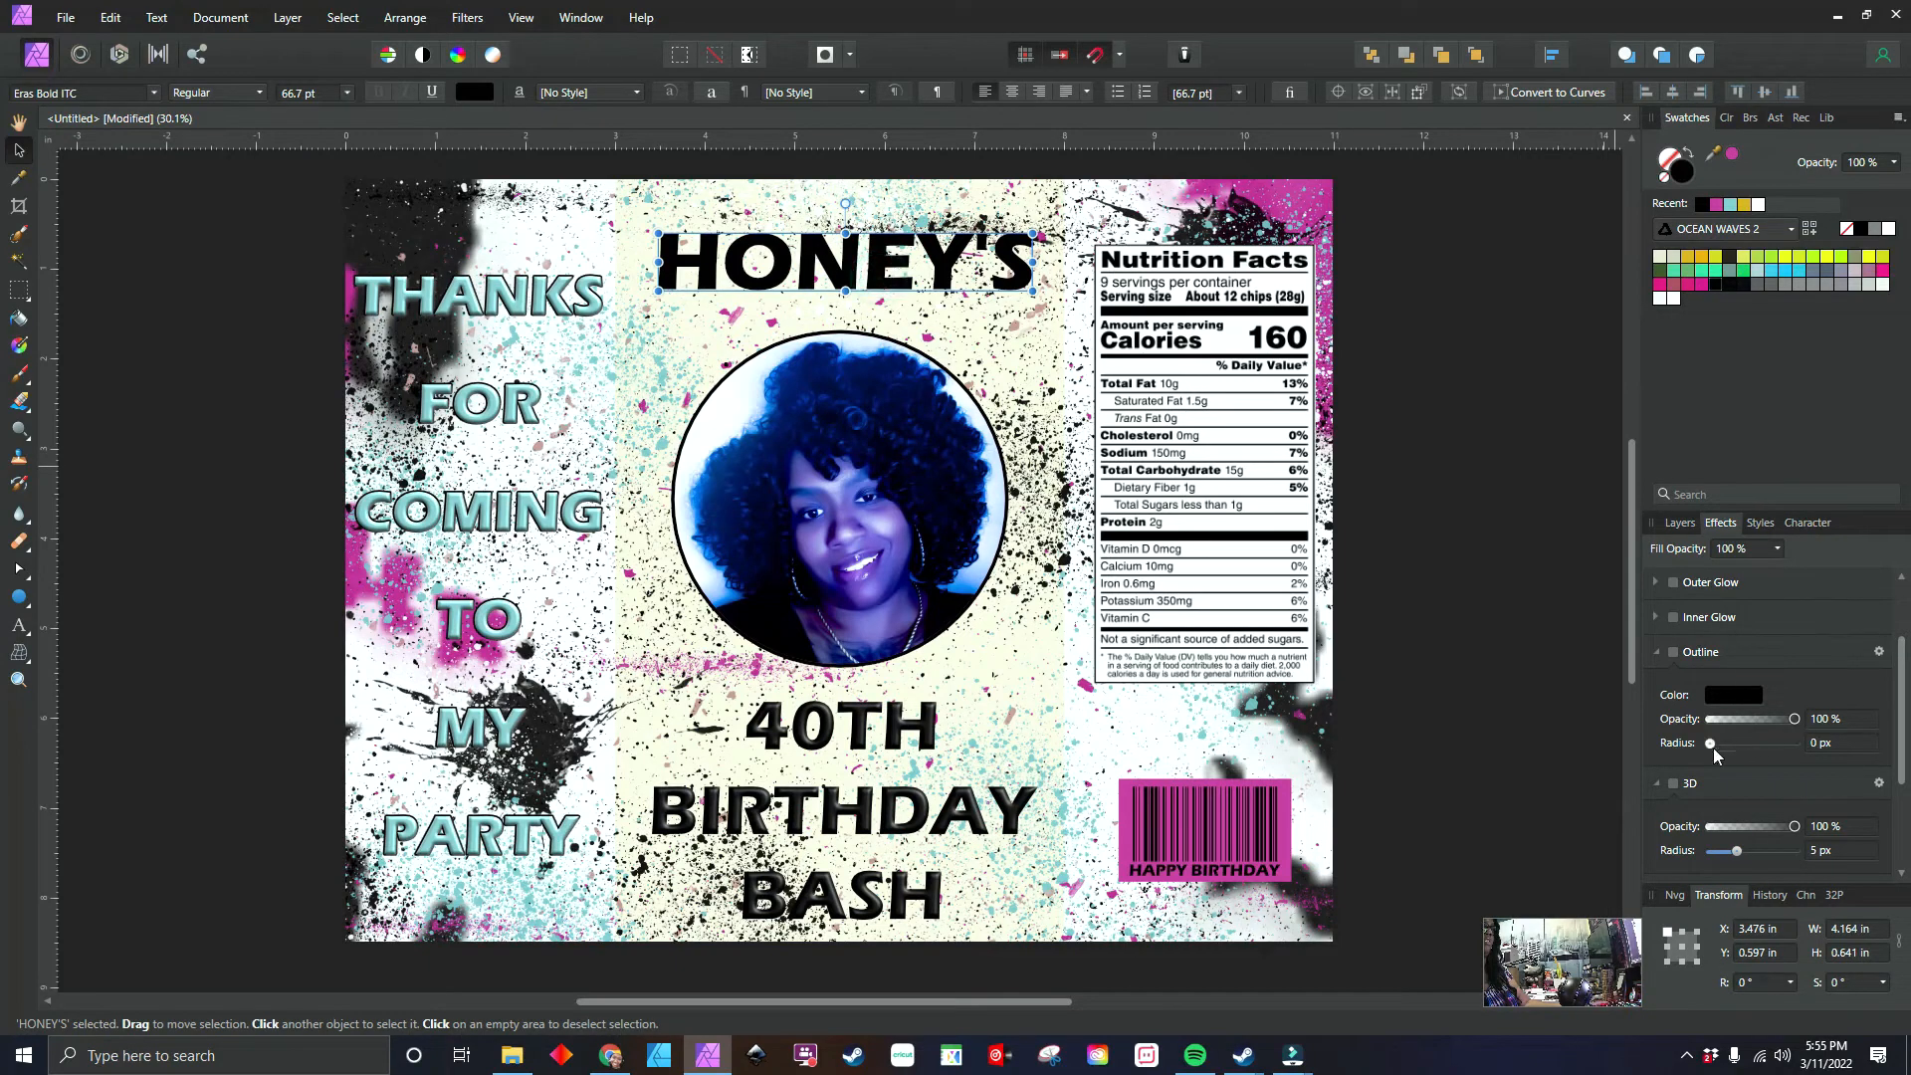
{"action": "left_click_drag", "start_coordinate": [1730, 848], "coordinate": [1760, 860]}
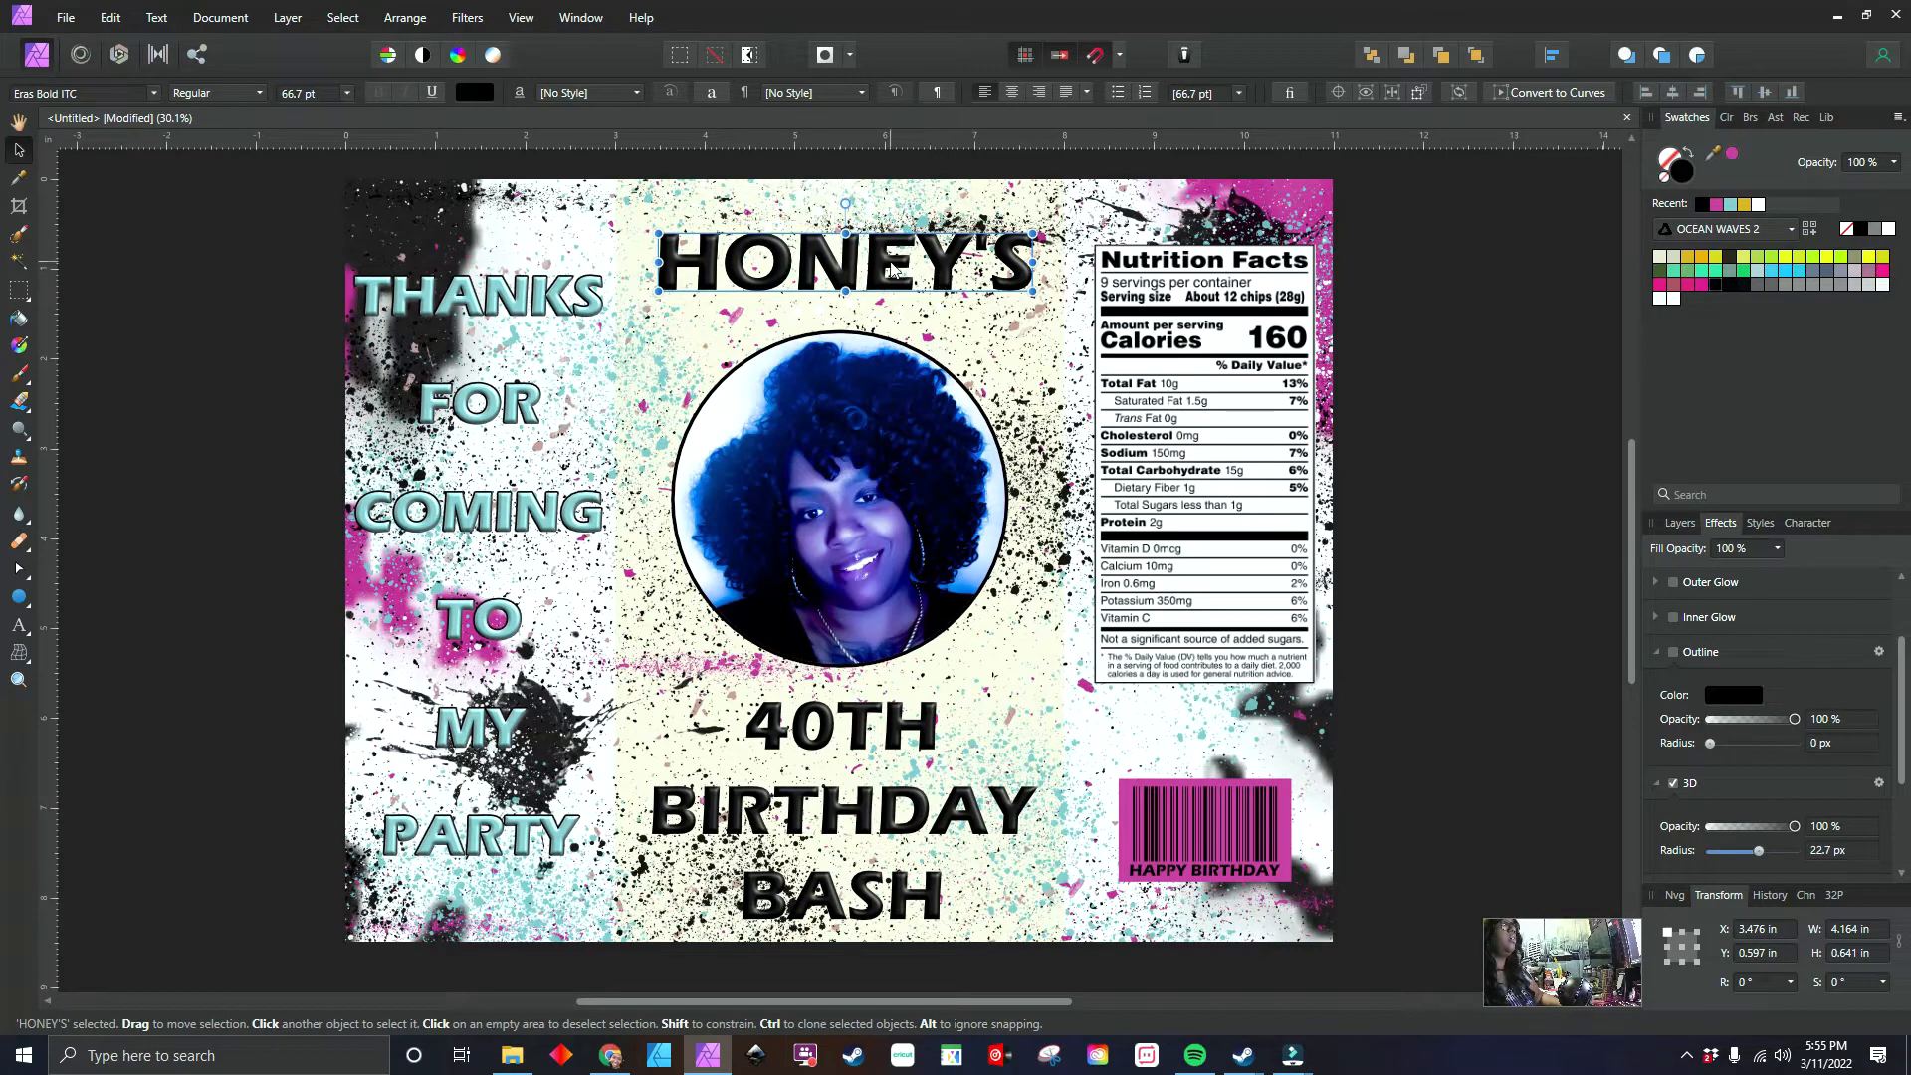
- Duplicate the "HONEY'S" heading, fill the lower copy with light teal and offset it as a shadow to about X 3.51, Y 0.64 in
{"action": "left_click_drag", "start_coordinate": [891, 267], "coordinate": [891, 273]}
{"action": "left_click", "coordinate": [1678, 525]}
{"action": "left_click", "coordinate": [1733, 671]}
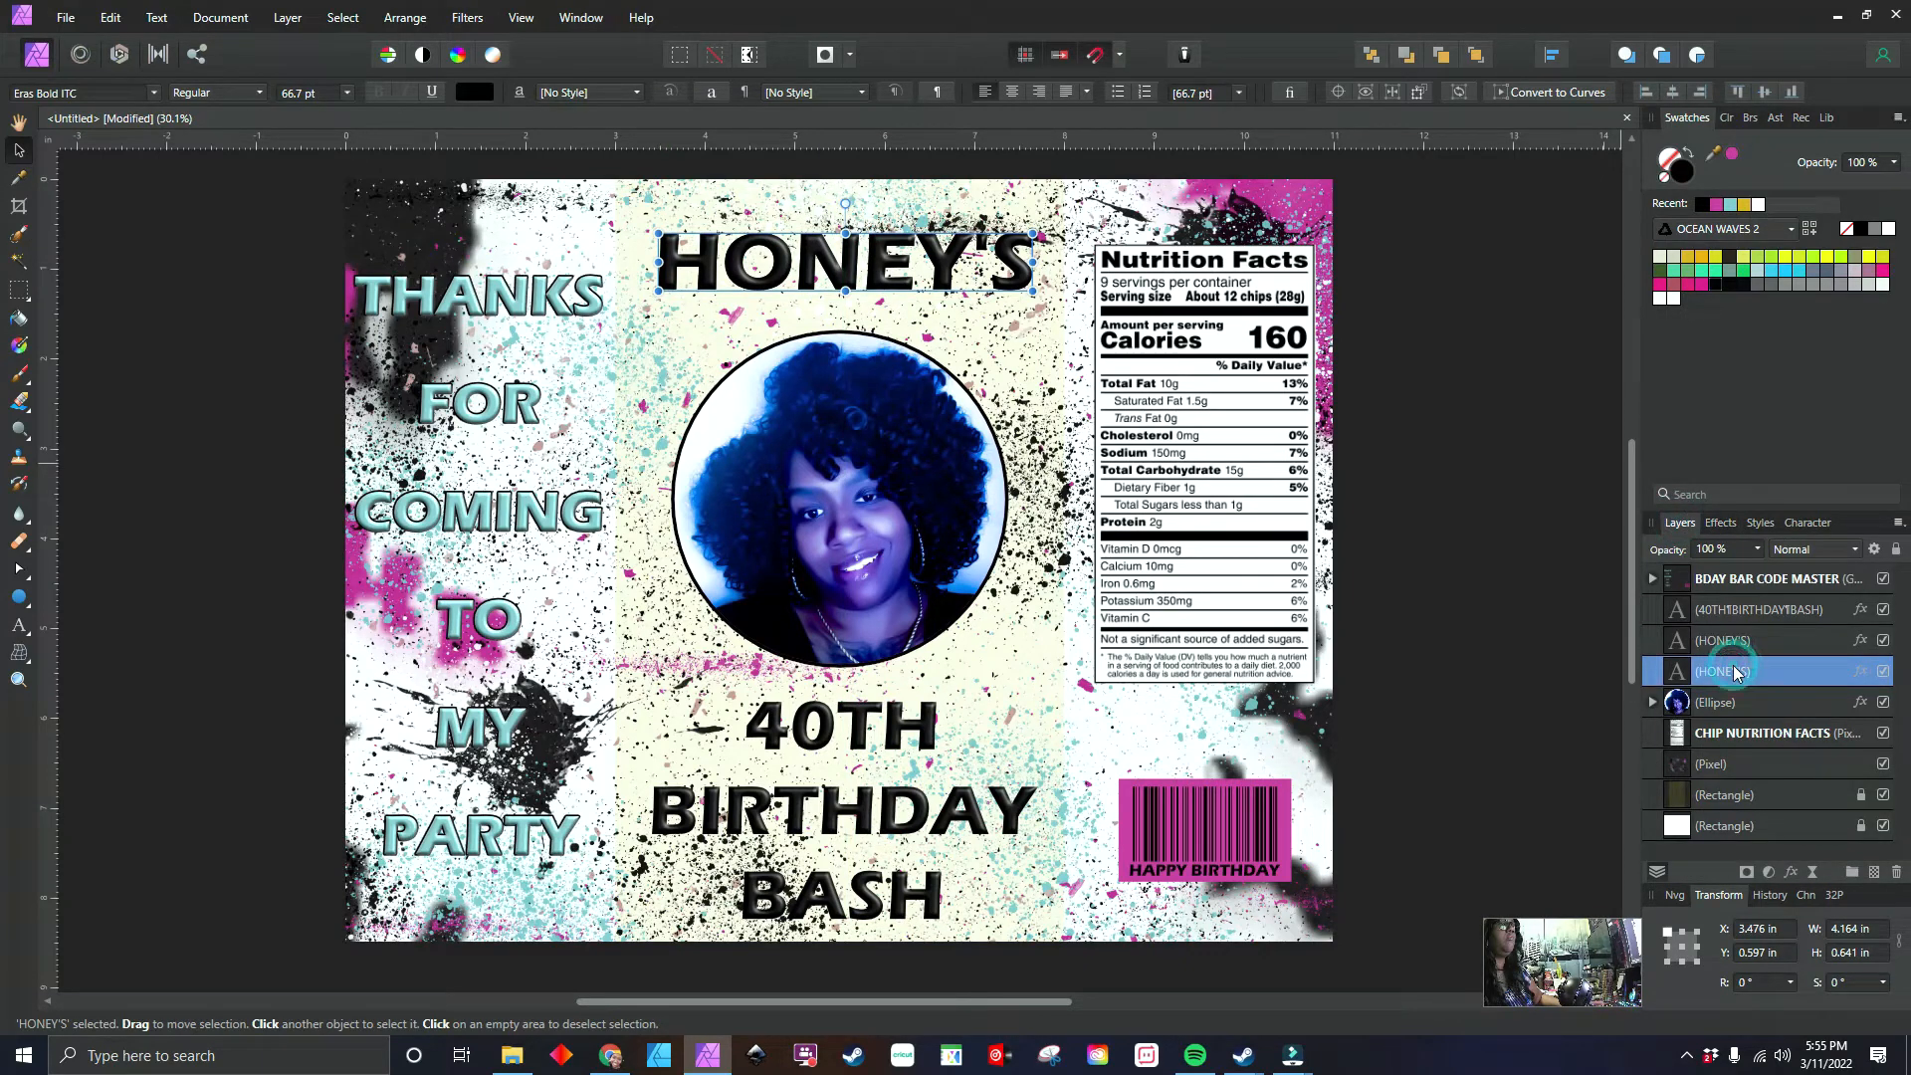
{"action": "left_click", "coordinate": [1729, 204]}
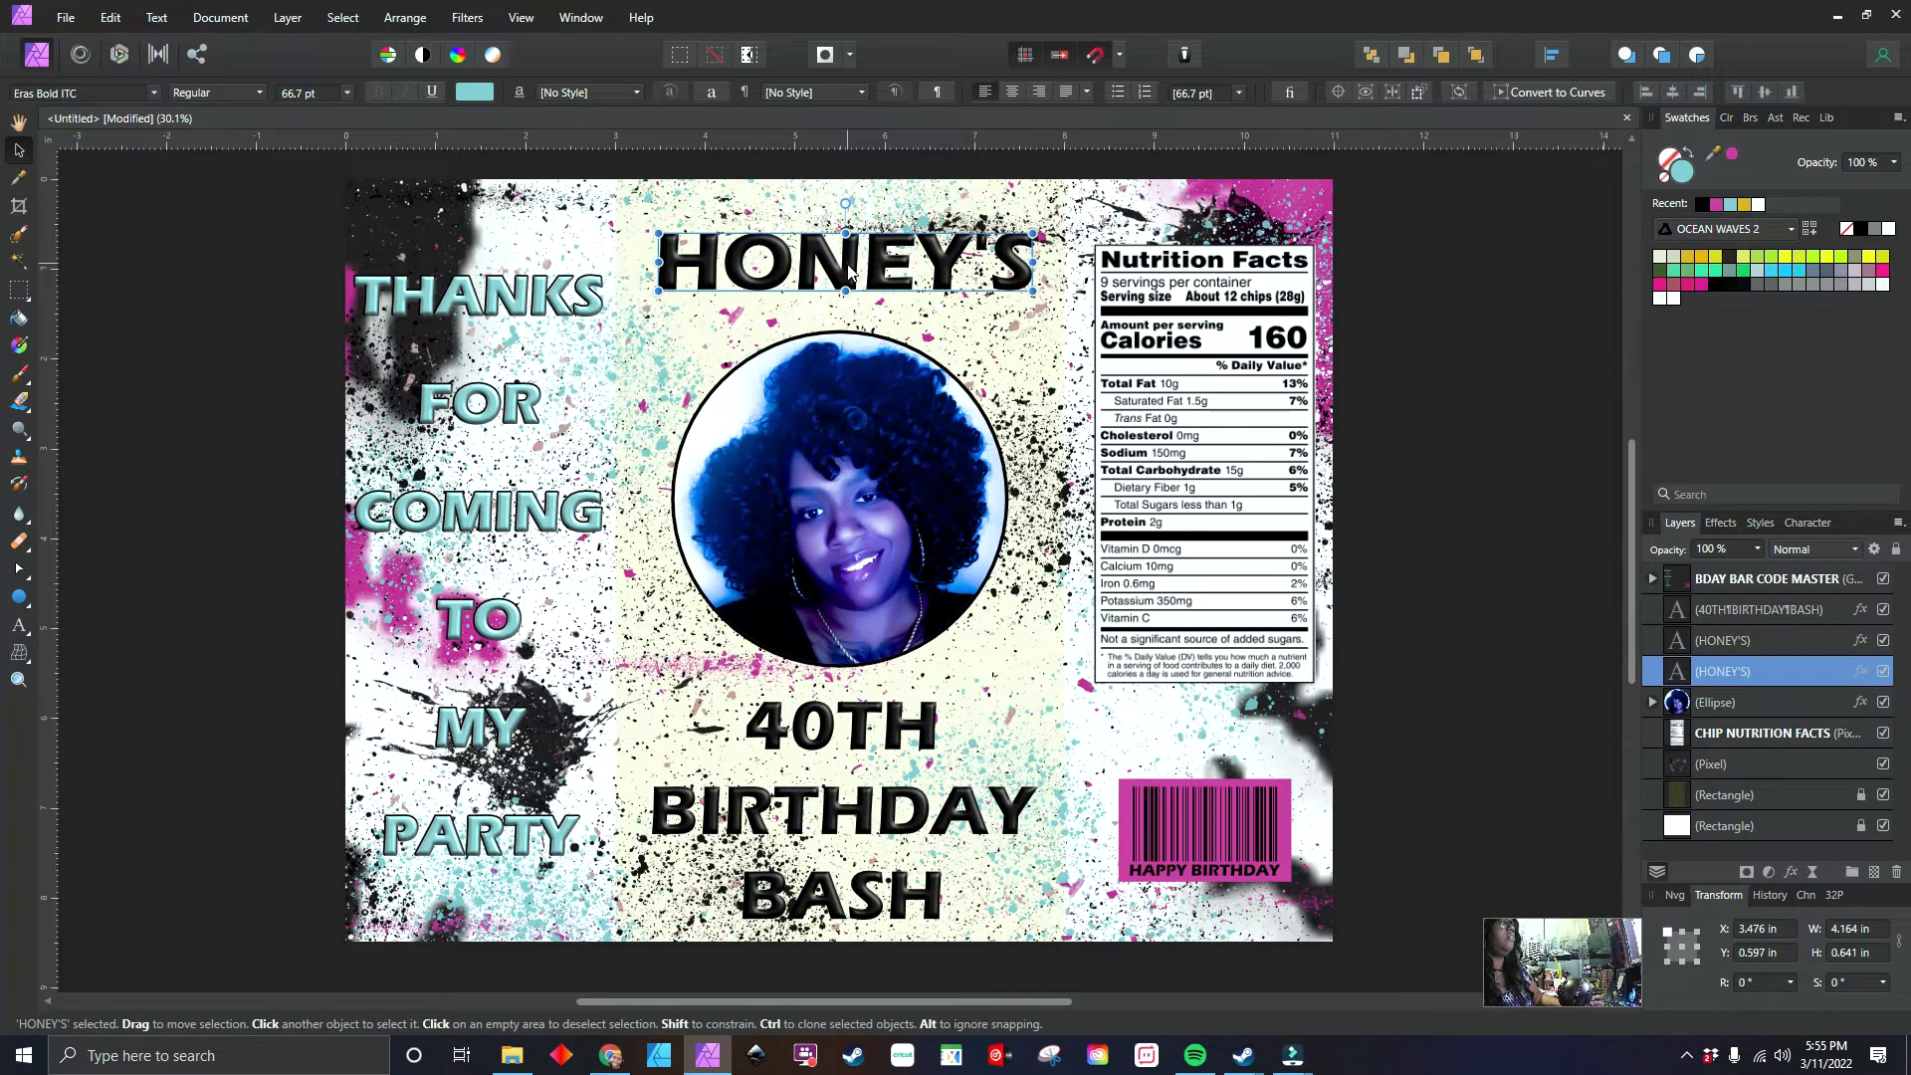
{"action": "left_click_drag", "start_coordinate": [849, 271], "coordinate": [883, 270]}
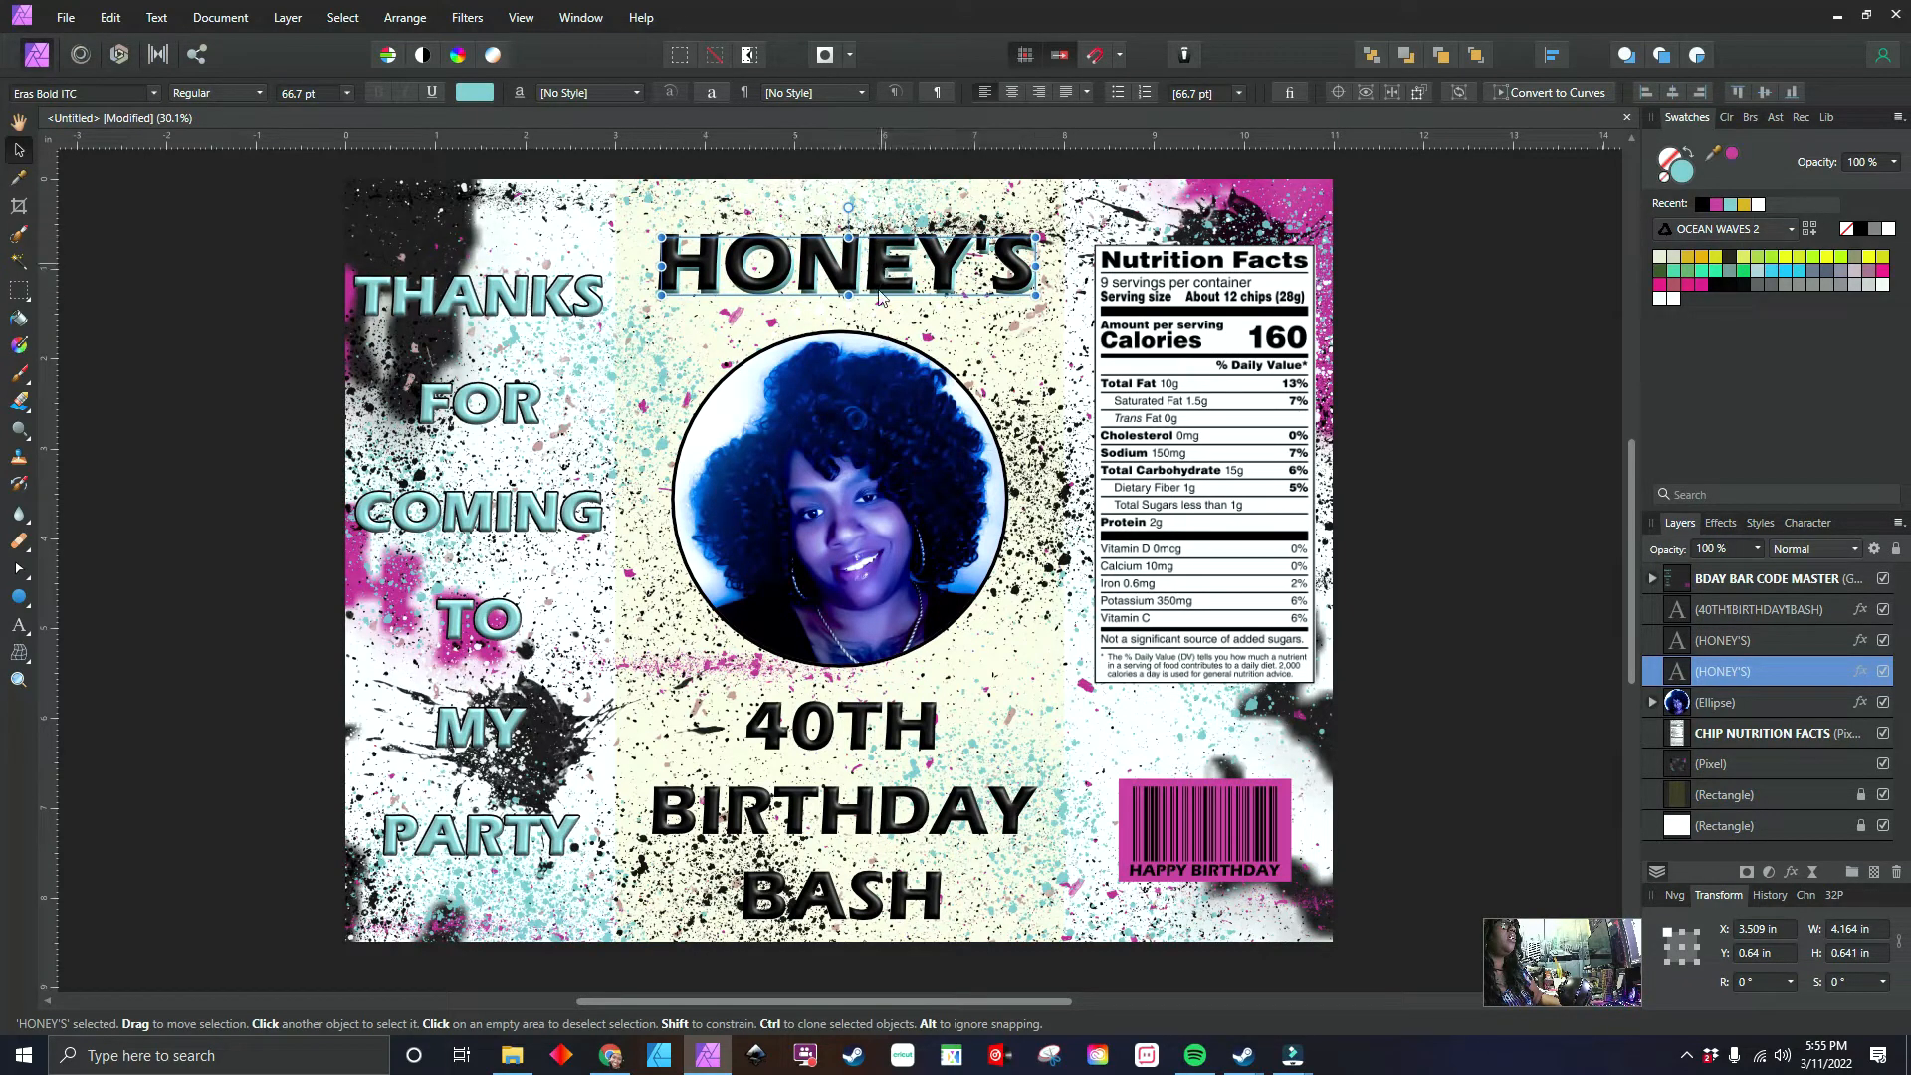
- Duplicate the "40TH BIRTHDAY BASH" text, fill the lower copy with light teal and offset it to about X 3.44, Y 5.83 in
{"action": "left_click", "coordinate": [899, 732]}
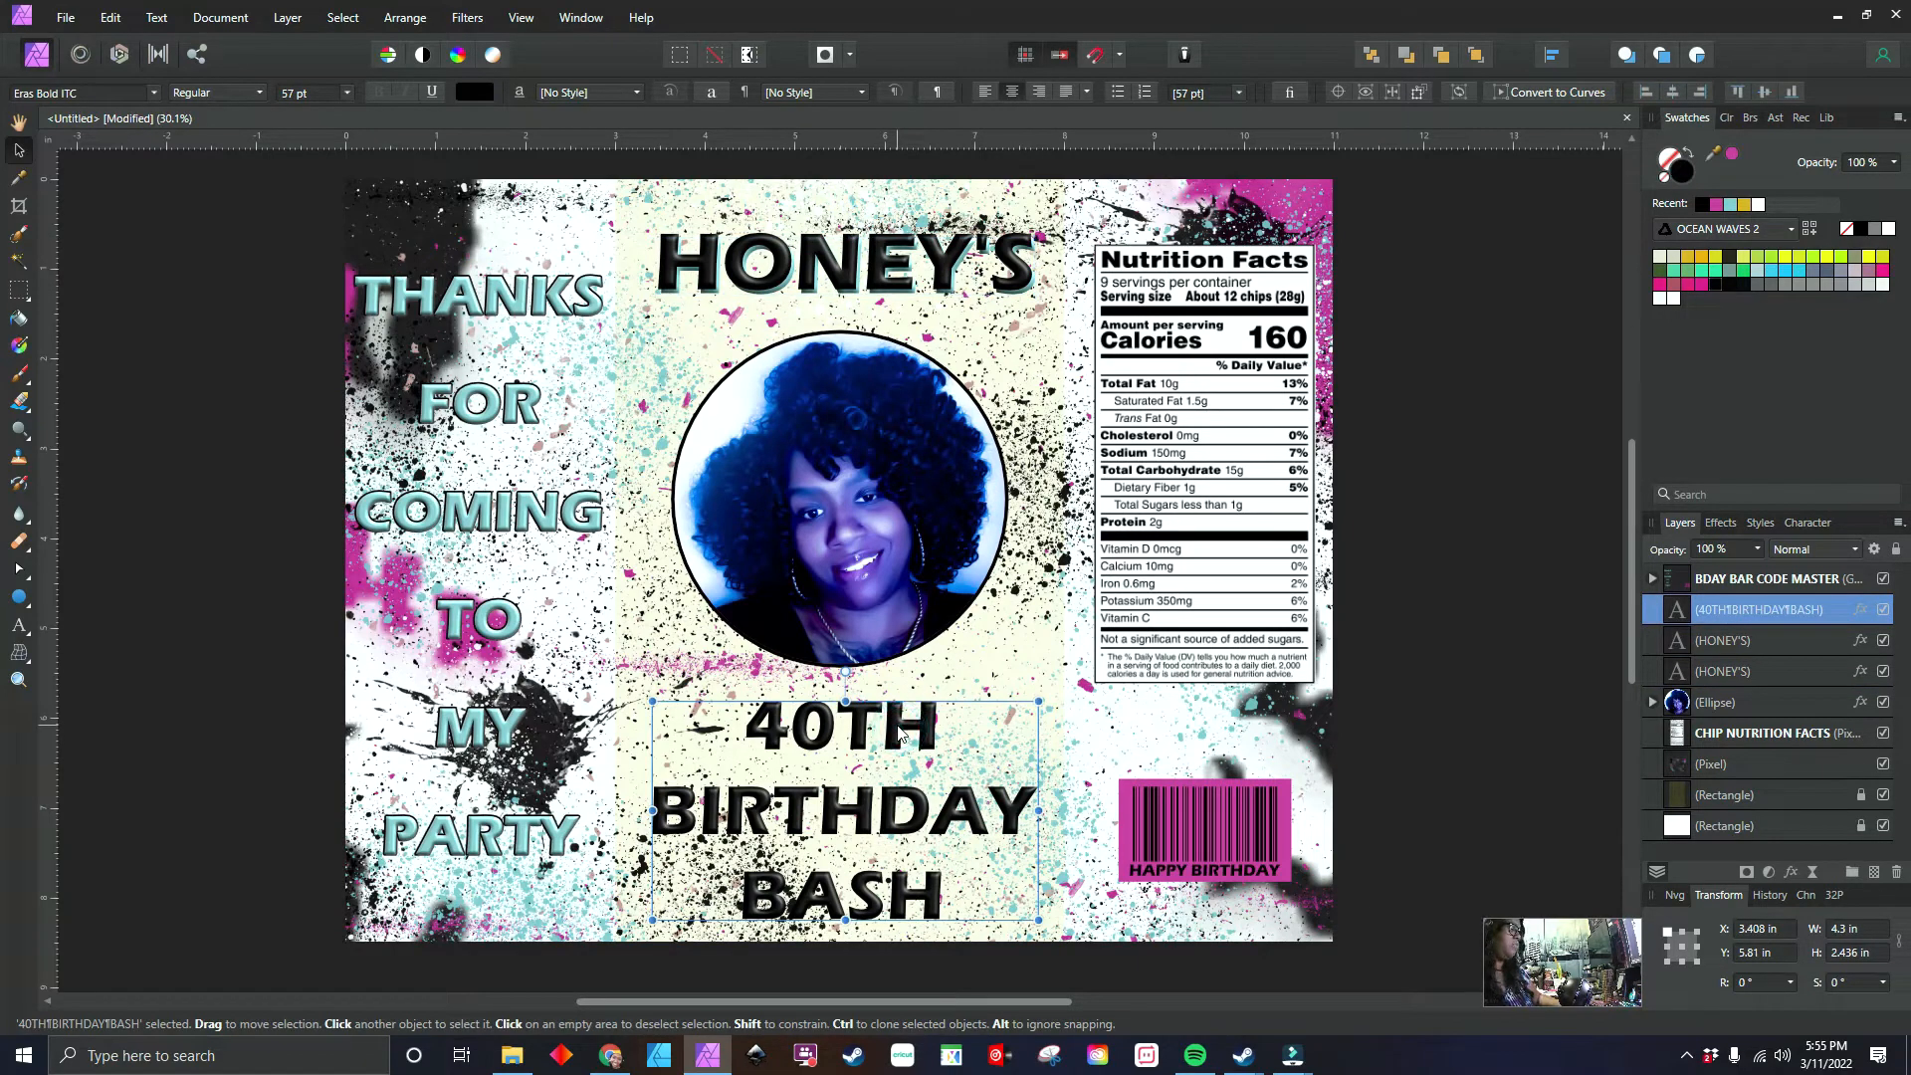
{"action": "key", "text": "ctrl+j"}
{"action": "left_click", "coordinate": [1731, 640]}
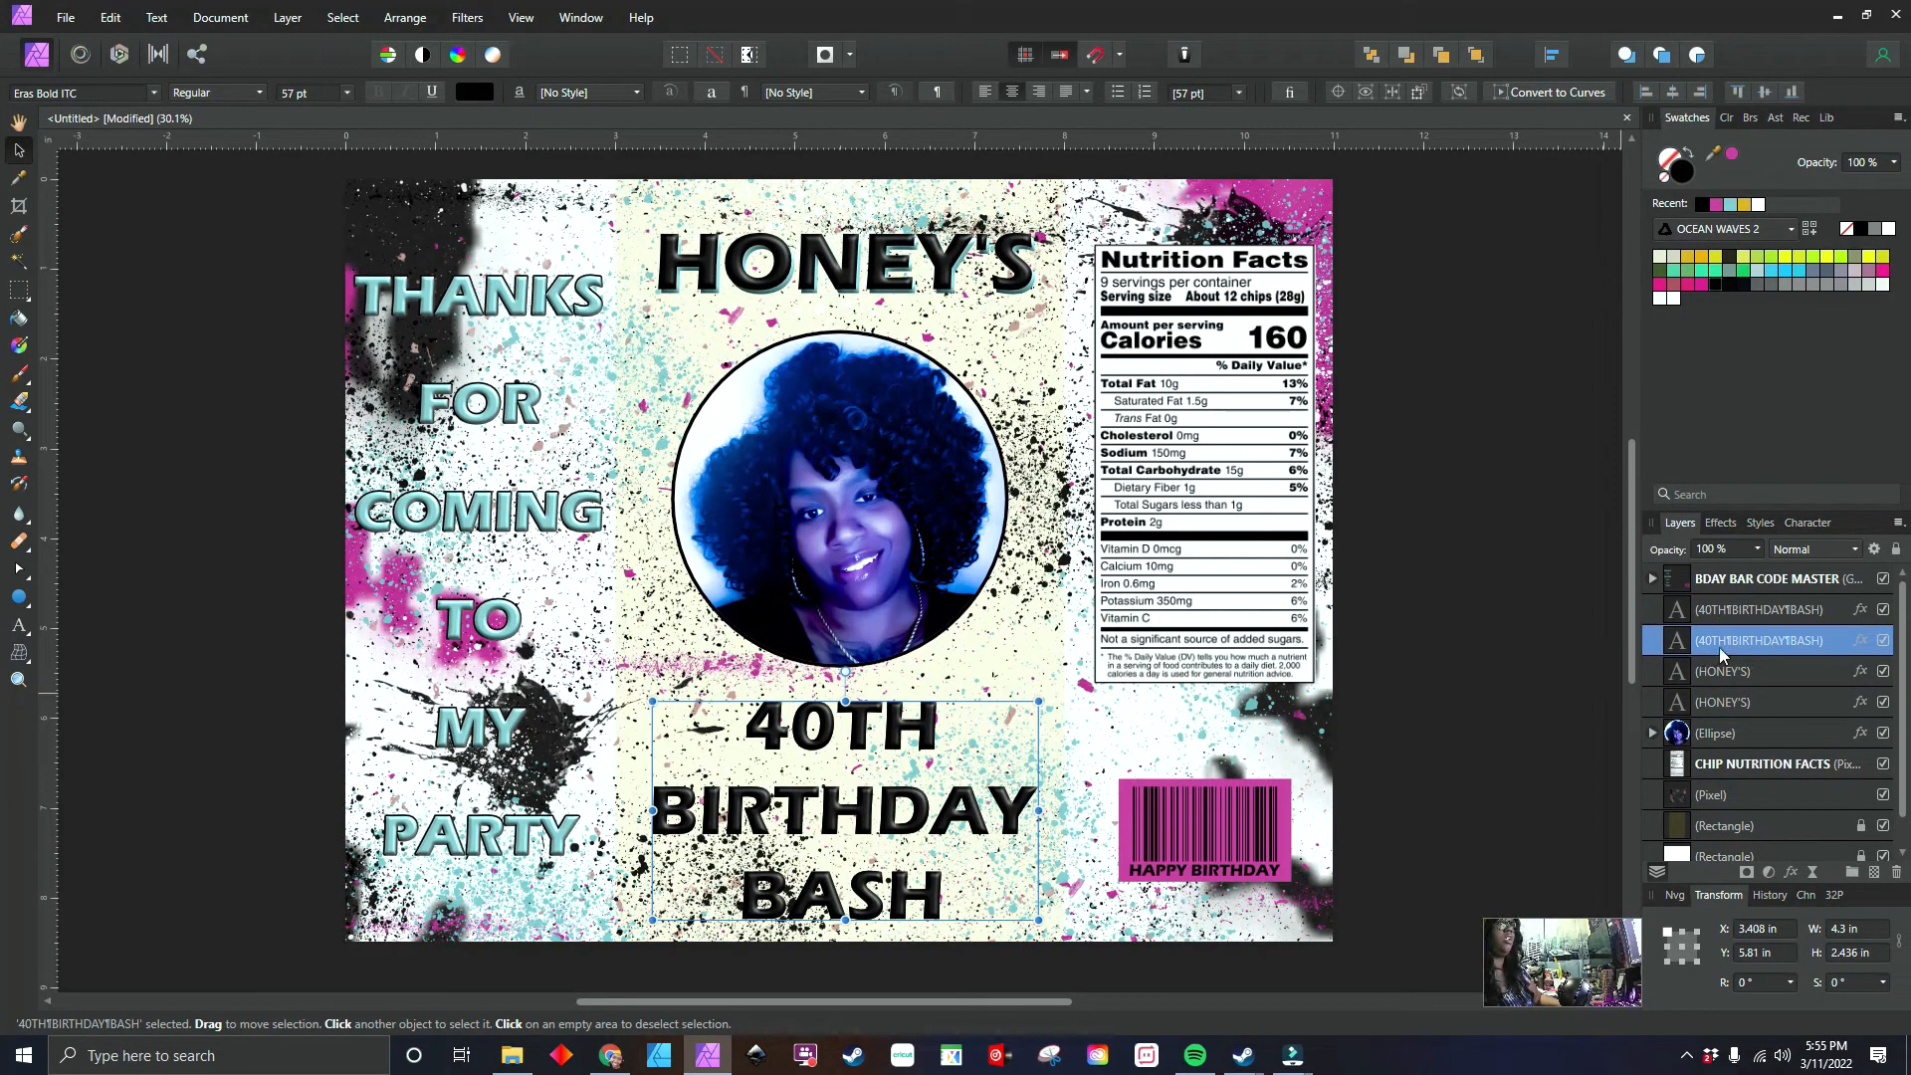
{"action": "left_click", "coordinate": [1729, 204]}
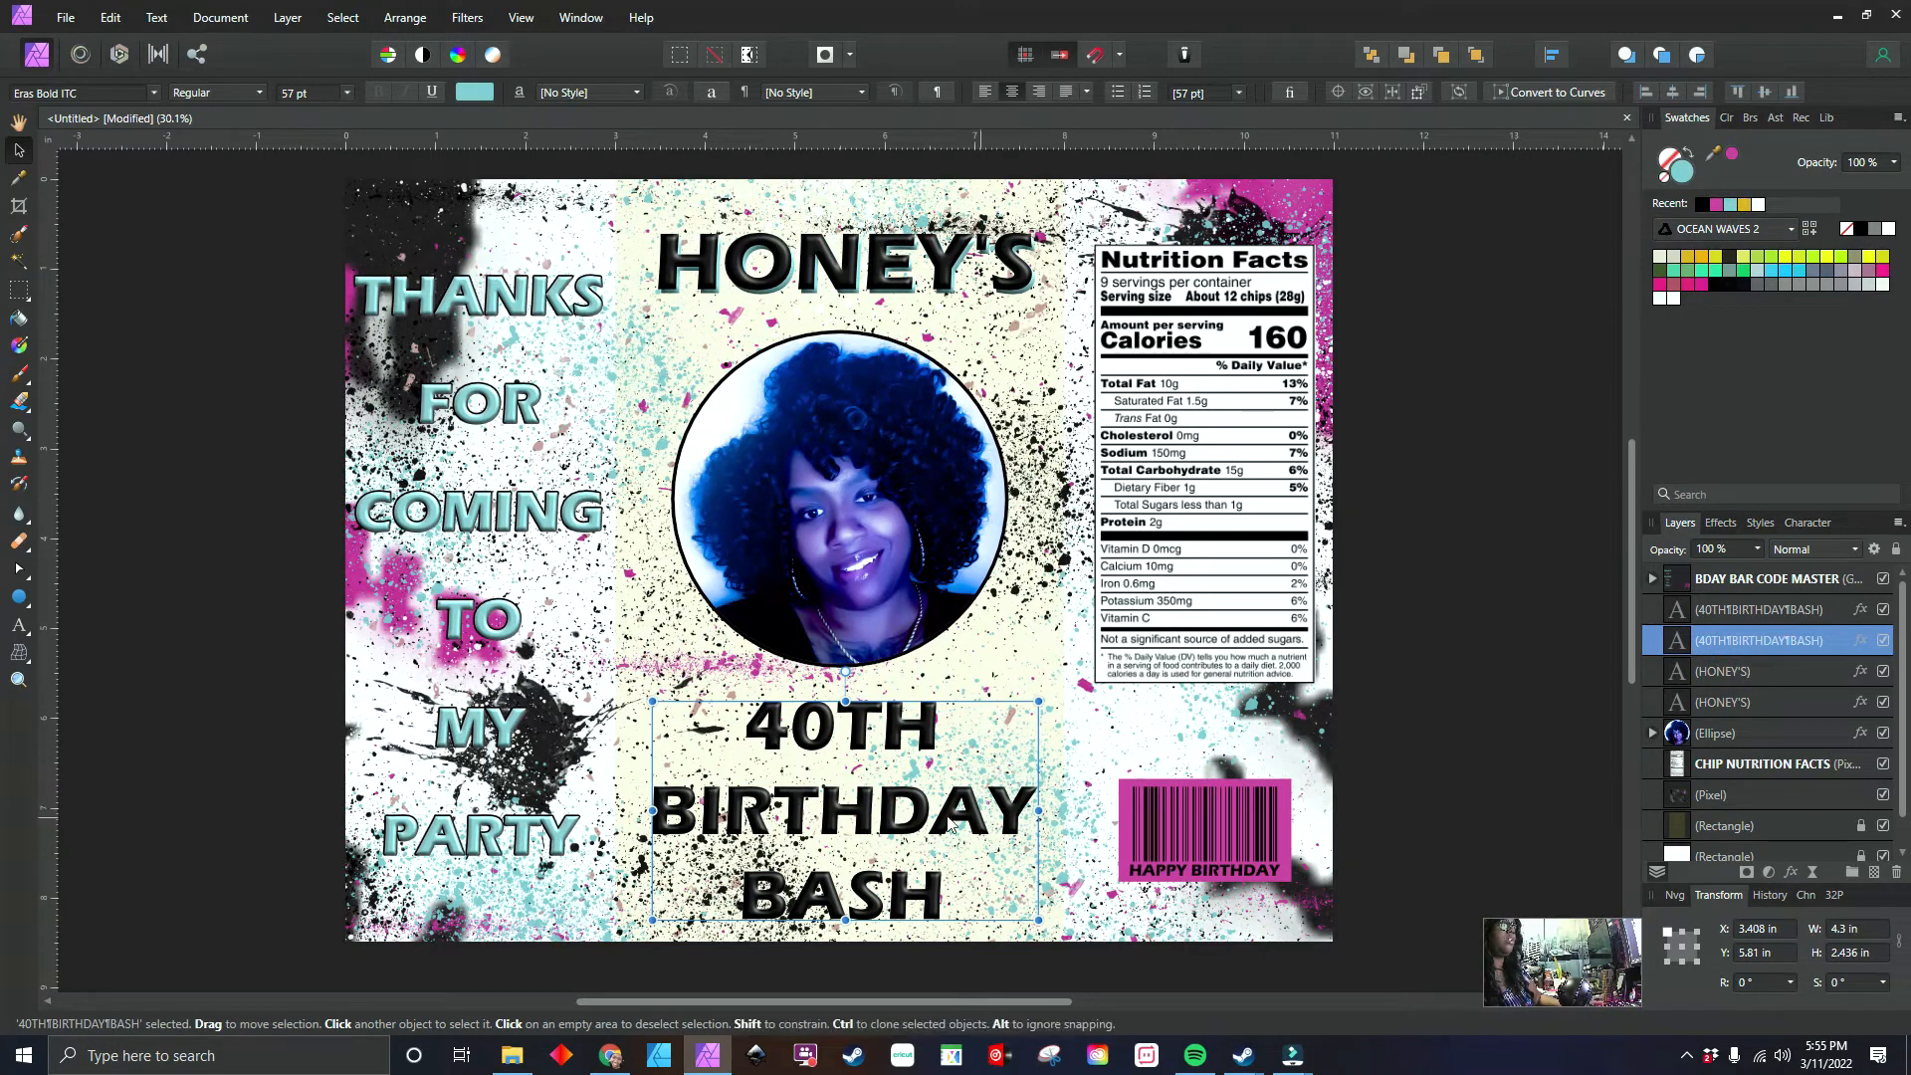
{"action": "left_click_drag", "start_coordinate": [886, 818], "coordinate": [888, 823]}
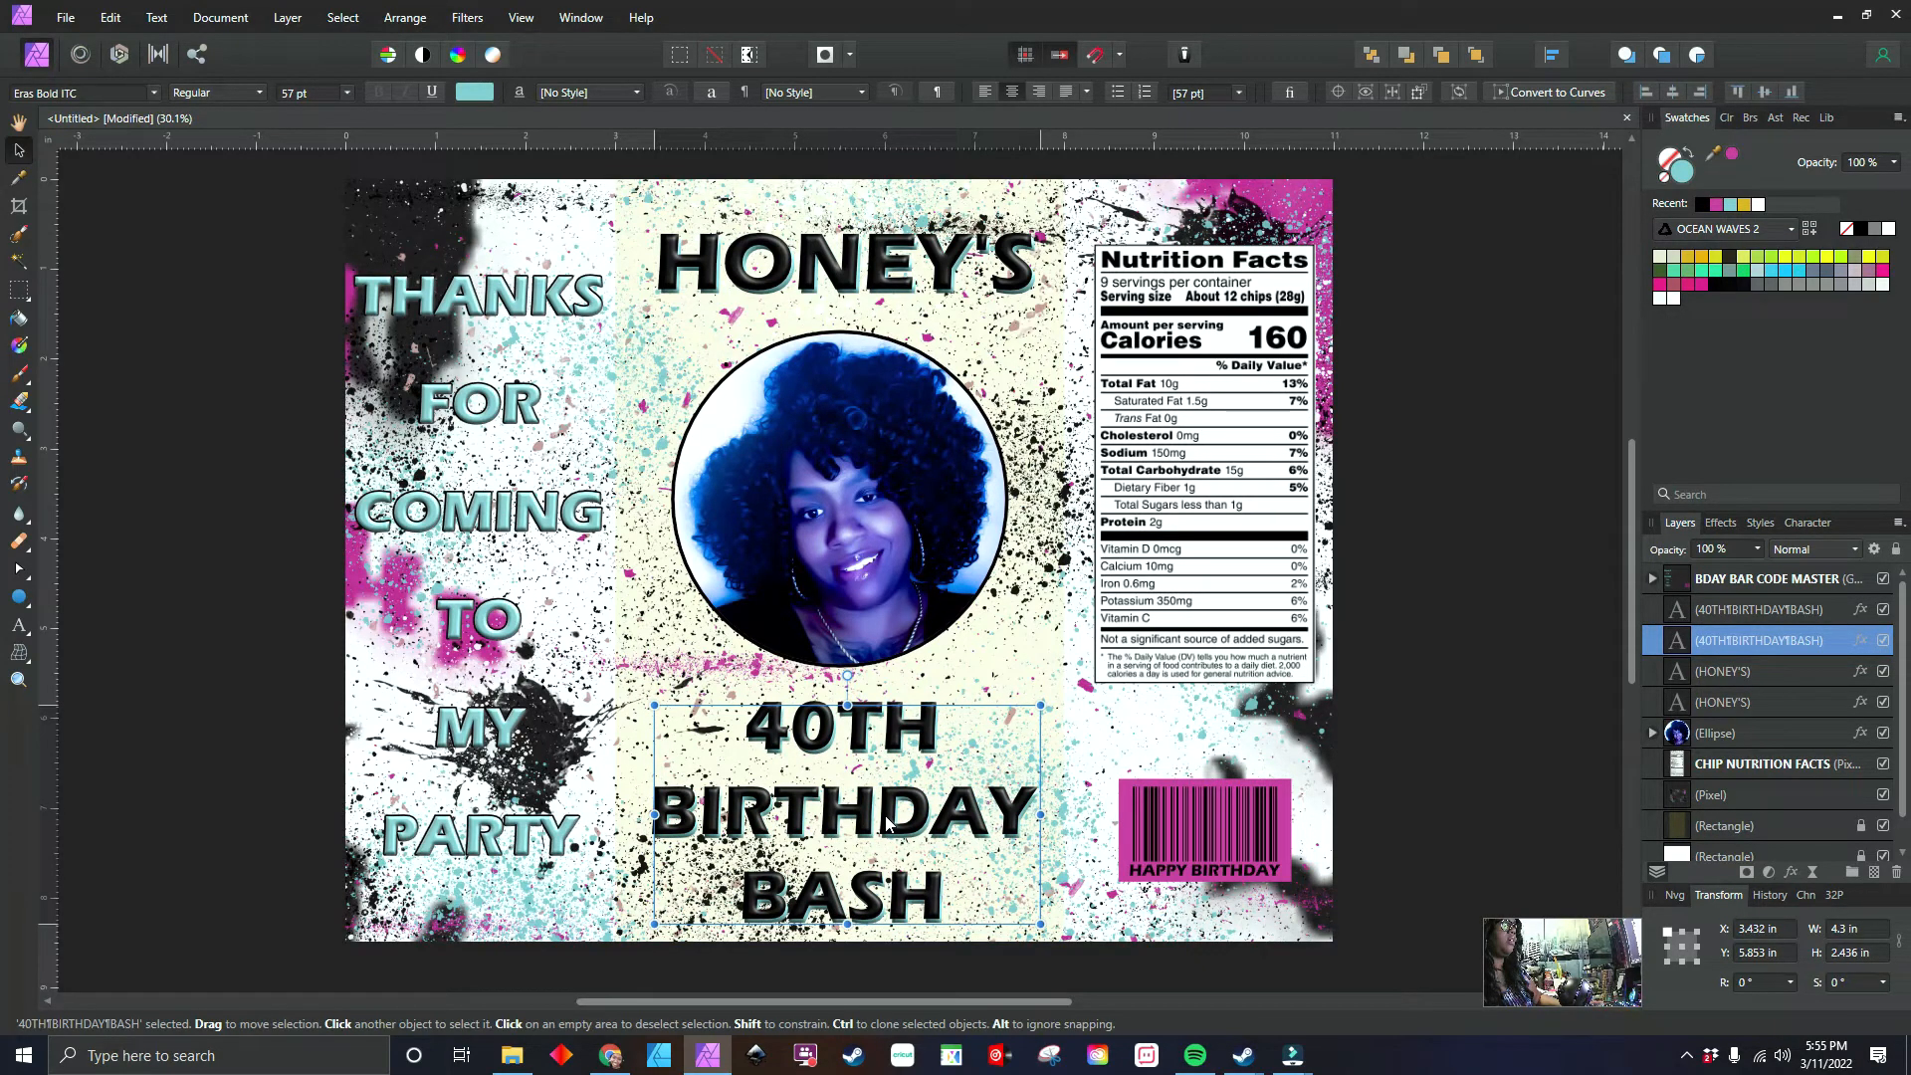
{"action": "left_click_drag", "start_coordinate": [885, 820], "coordinate": [890, 822]}
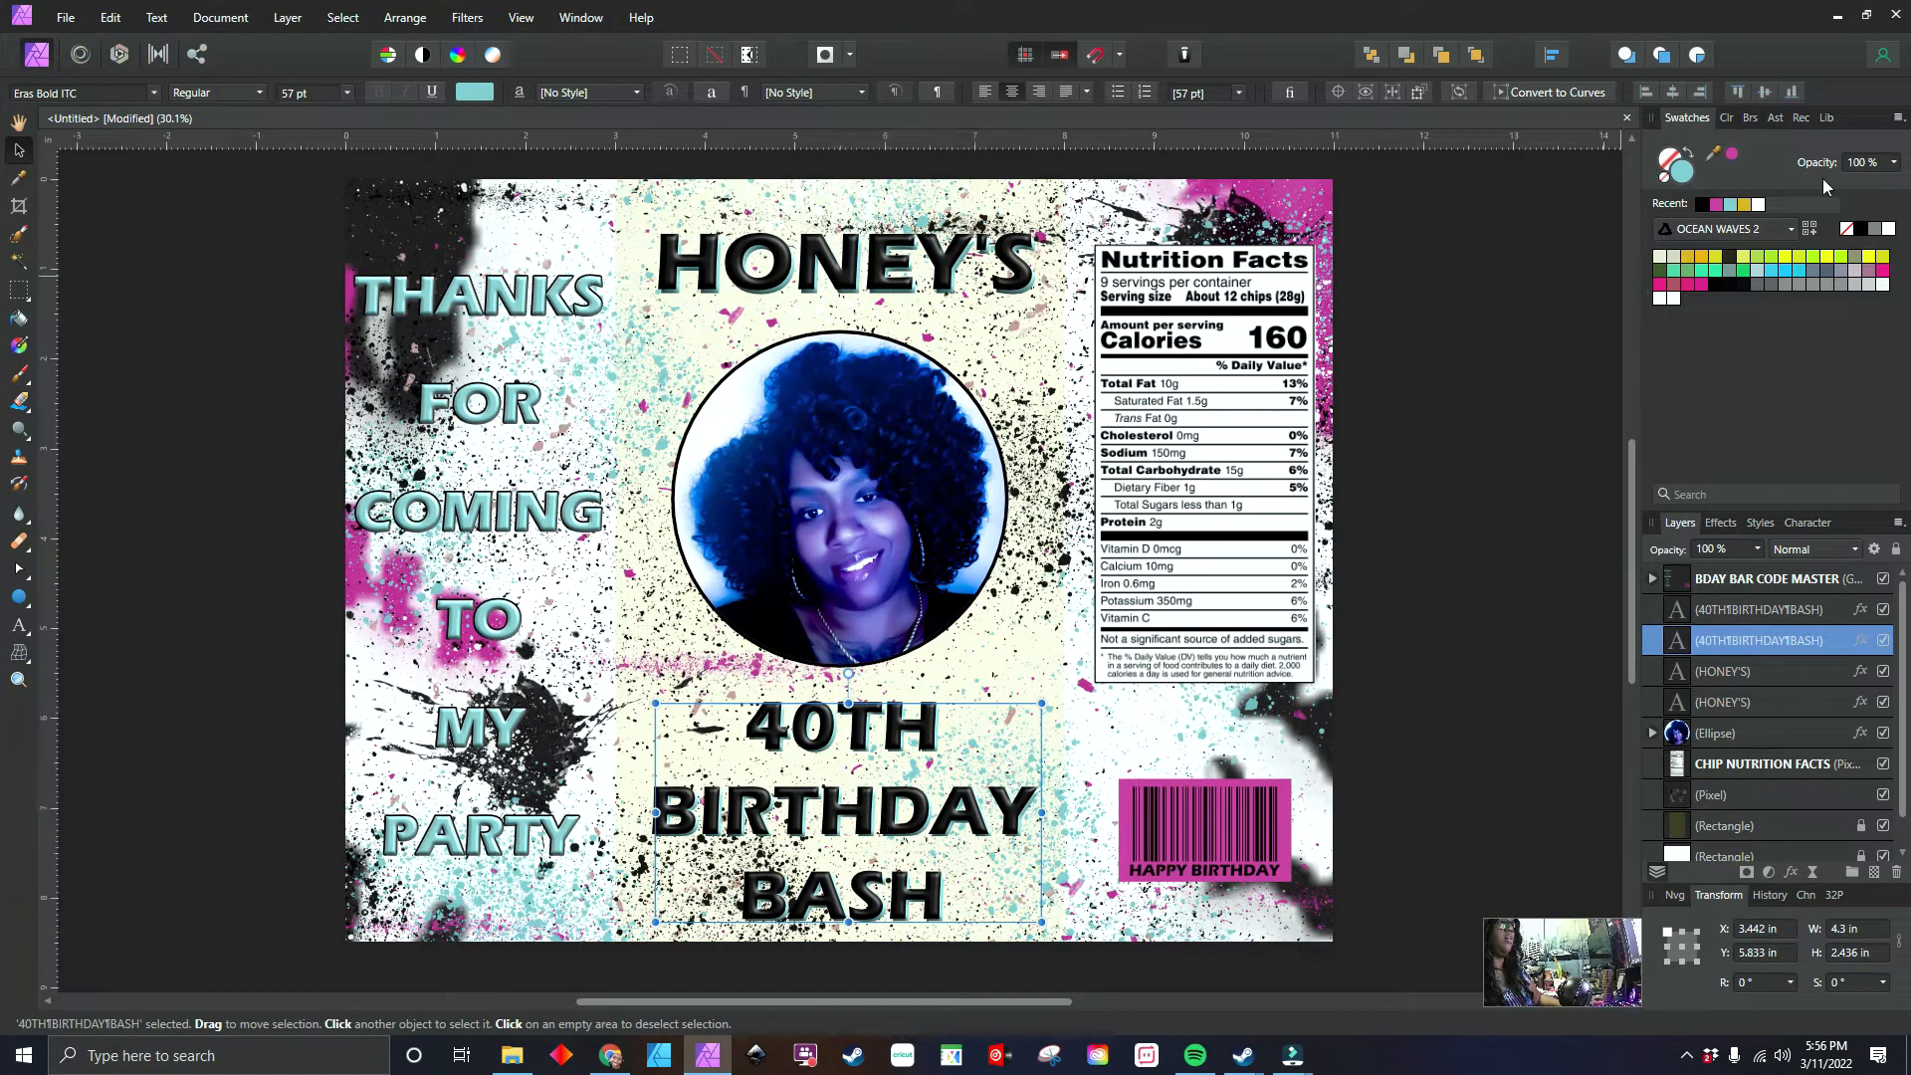
- Fill the lower shadow copies of "40TH BIRTHDAY BASH" and "HONEY'S" with the picked magenta
{"action": "left_click", "coordinate": [1733, 156]}
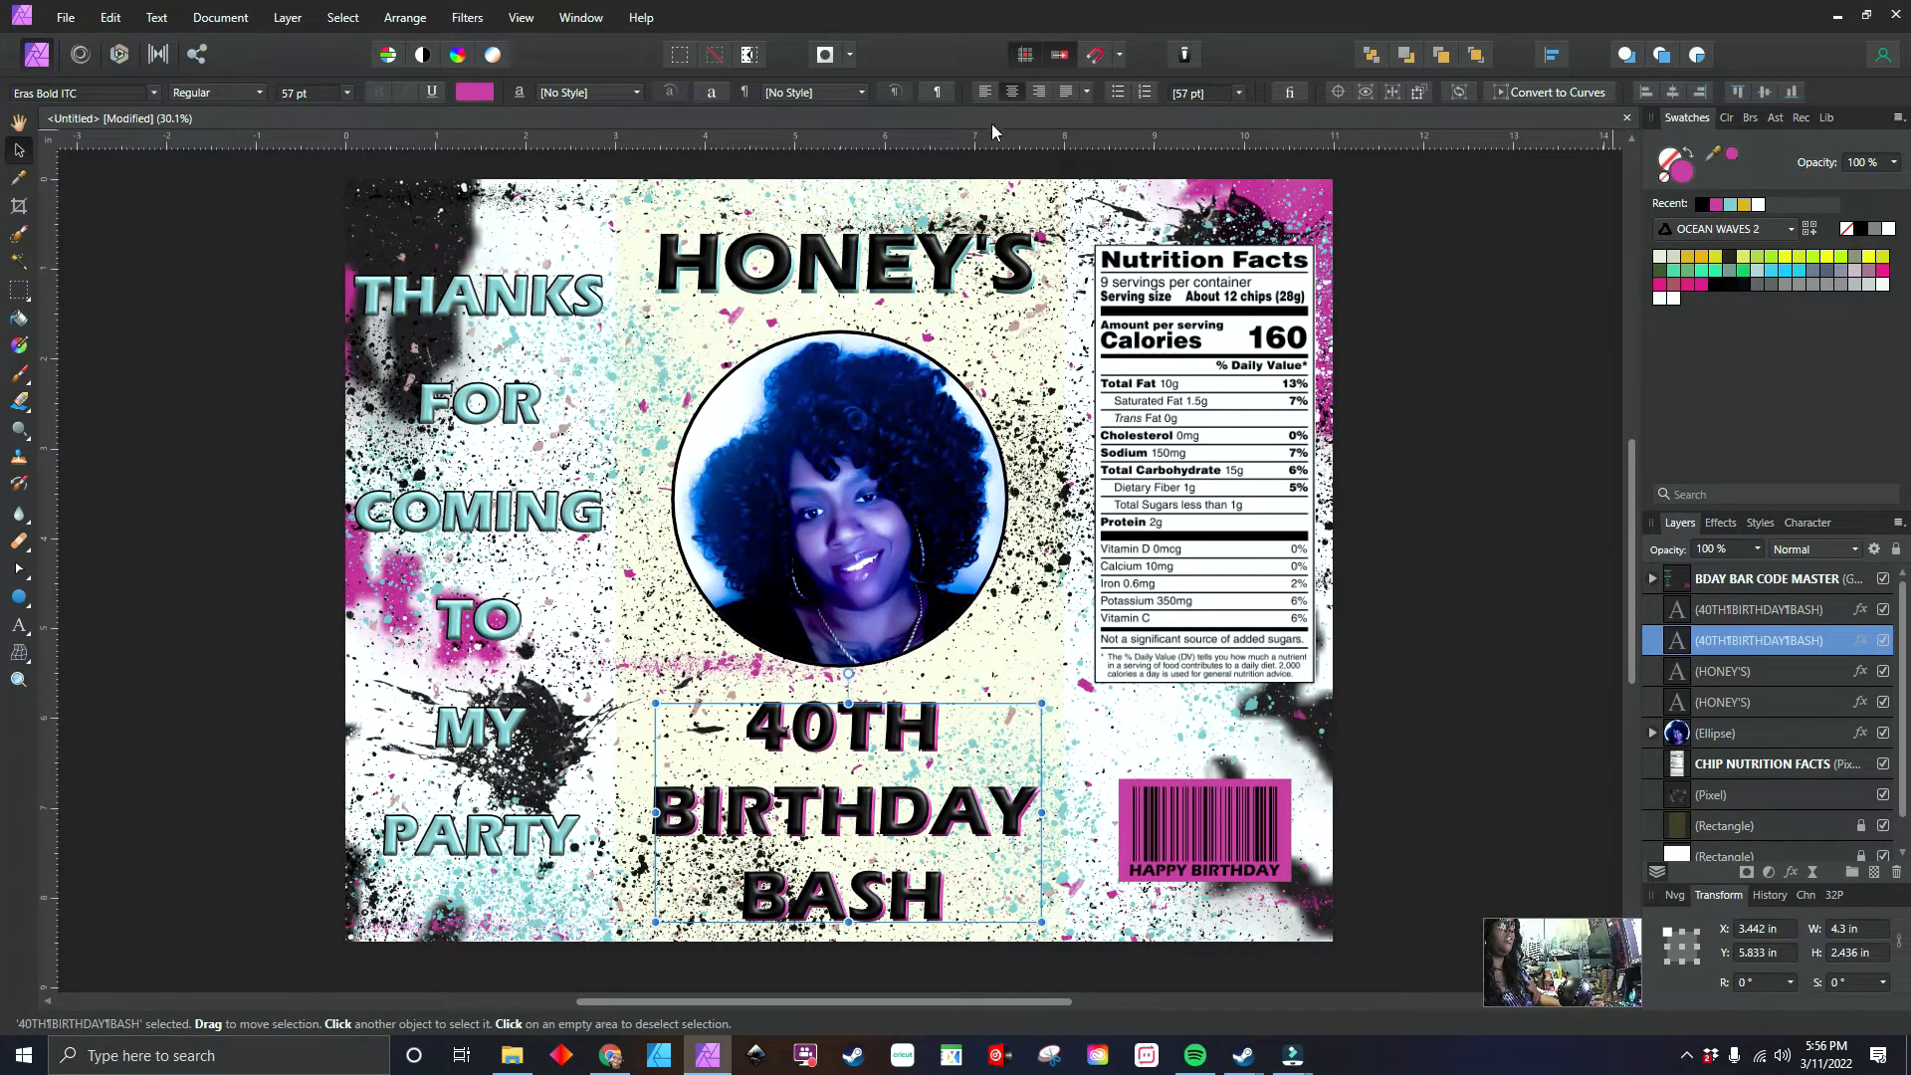
{"action": "left_click", "coordinate": [943, 269]}
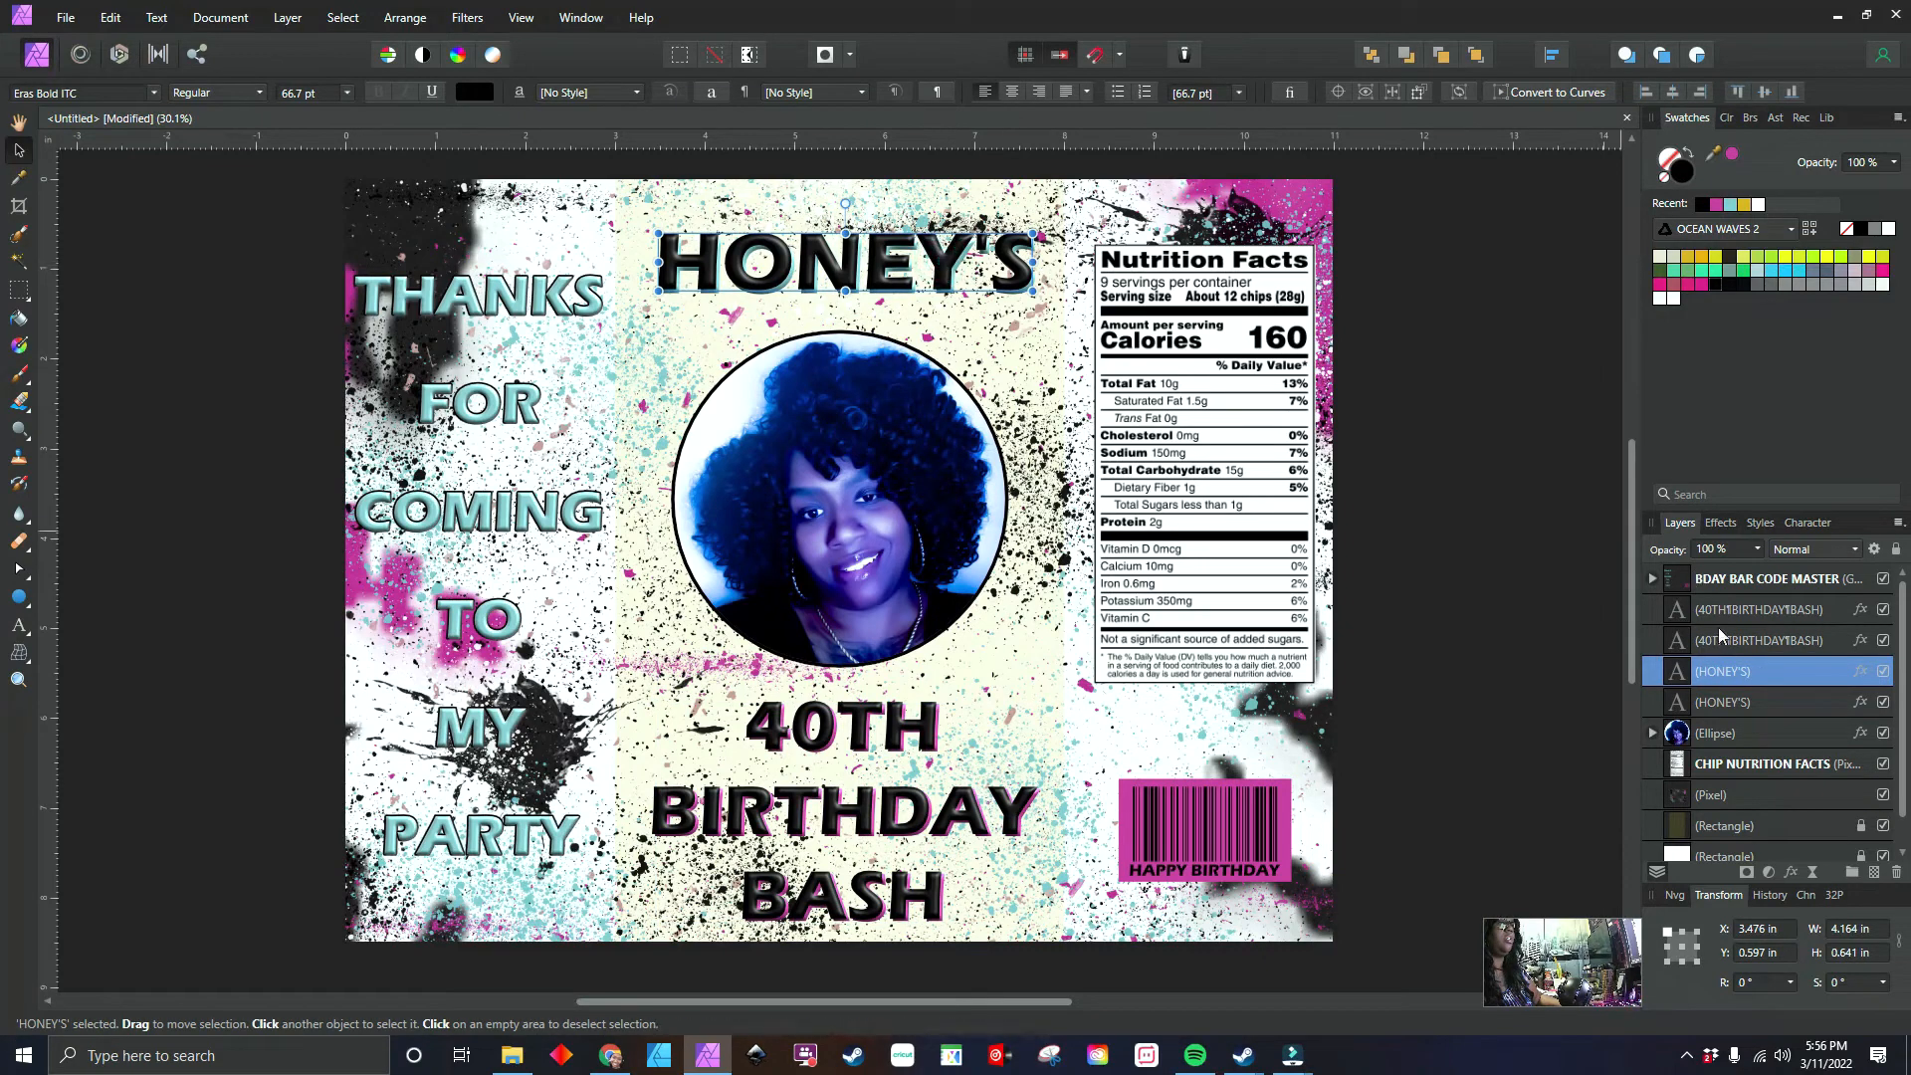
{"action": "left_click", "coordinate": [1732, 702]}
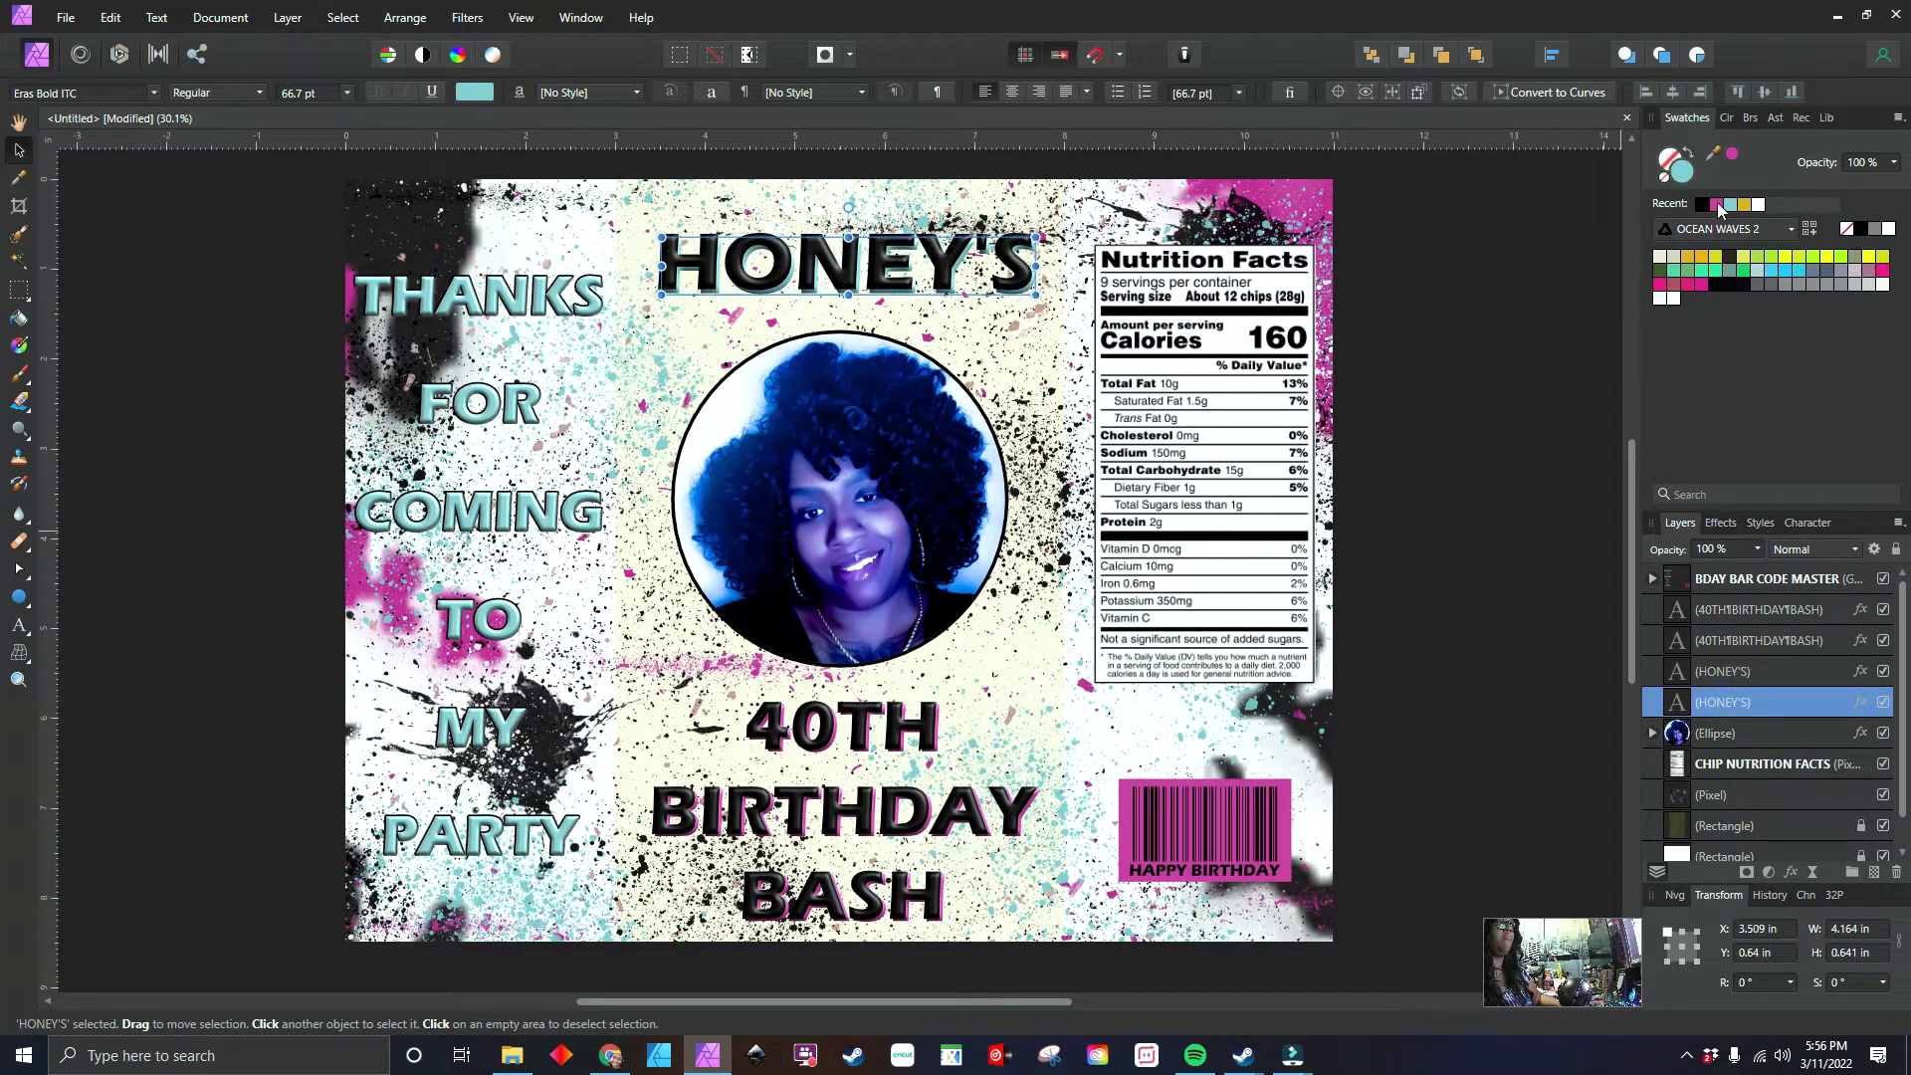
{"action": "left_click", "coordinate": [1732, 155]}
{"action": "left_click", "coordinate": [1405, 396]}
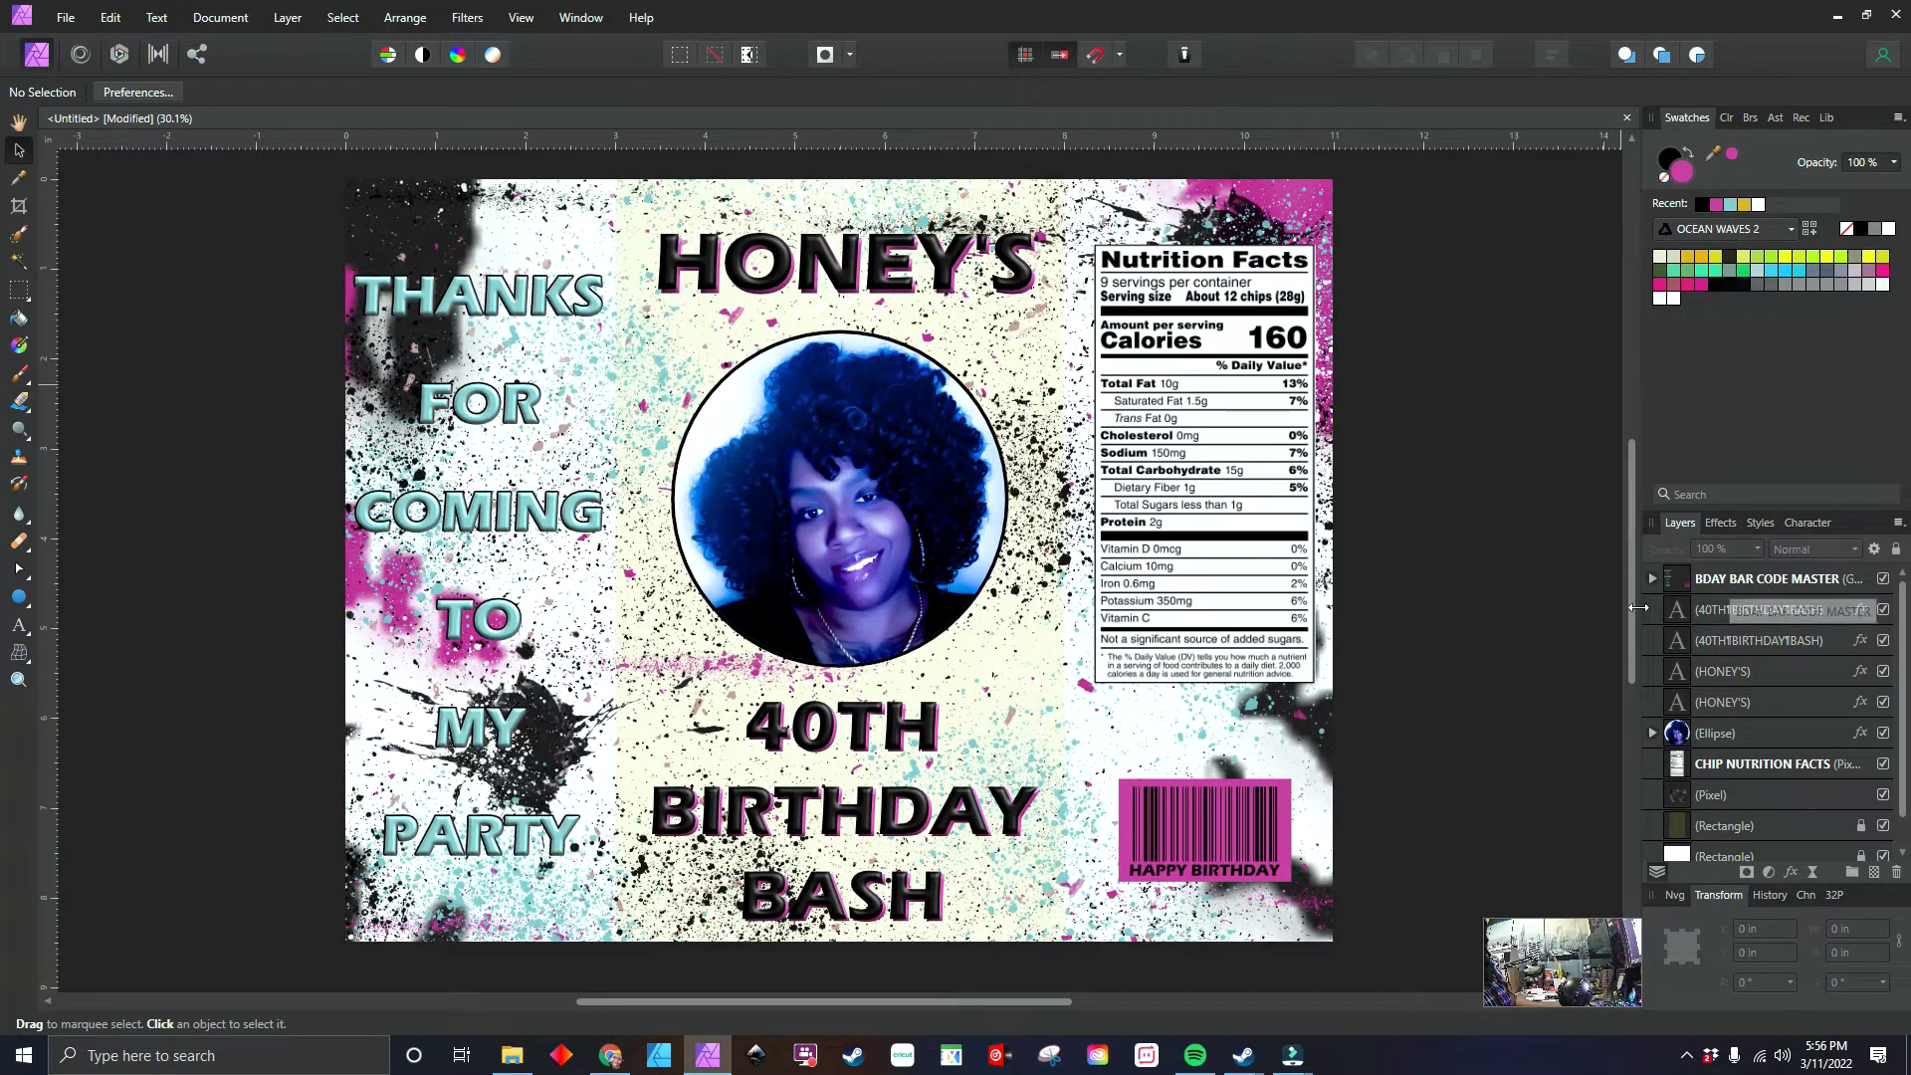
- Draw a magenta vertical rectangle 0.2 in wide and about 8.47 in high along the left edge of the cream center panel
{"action": "left_click", "coordinate": [1721, 522]}
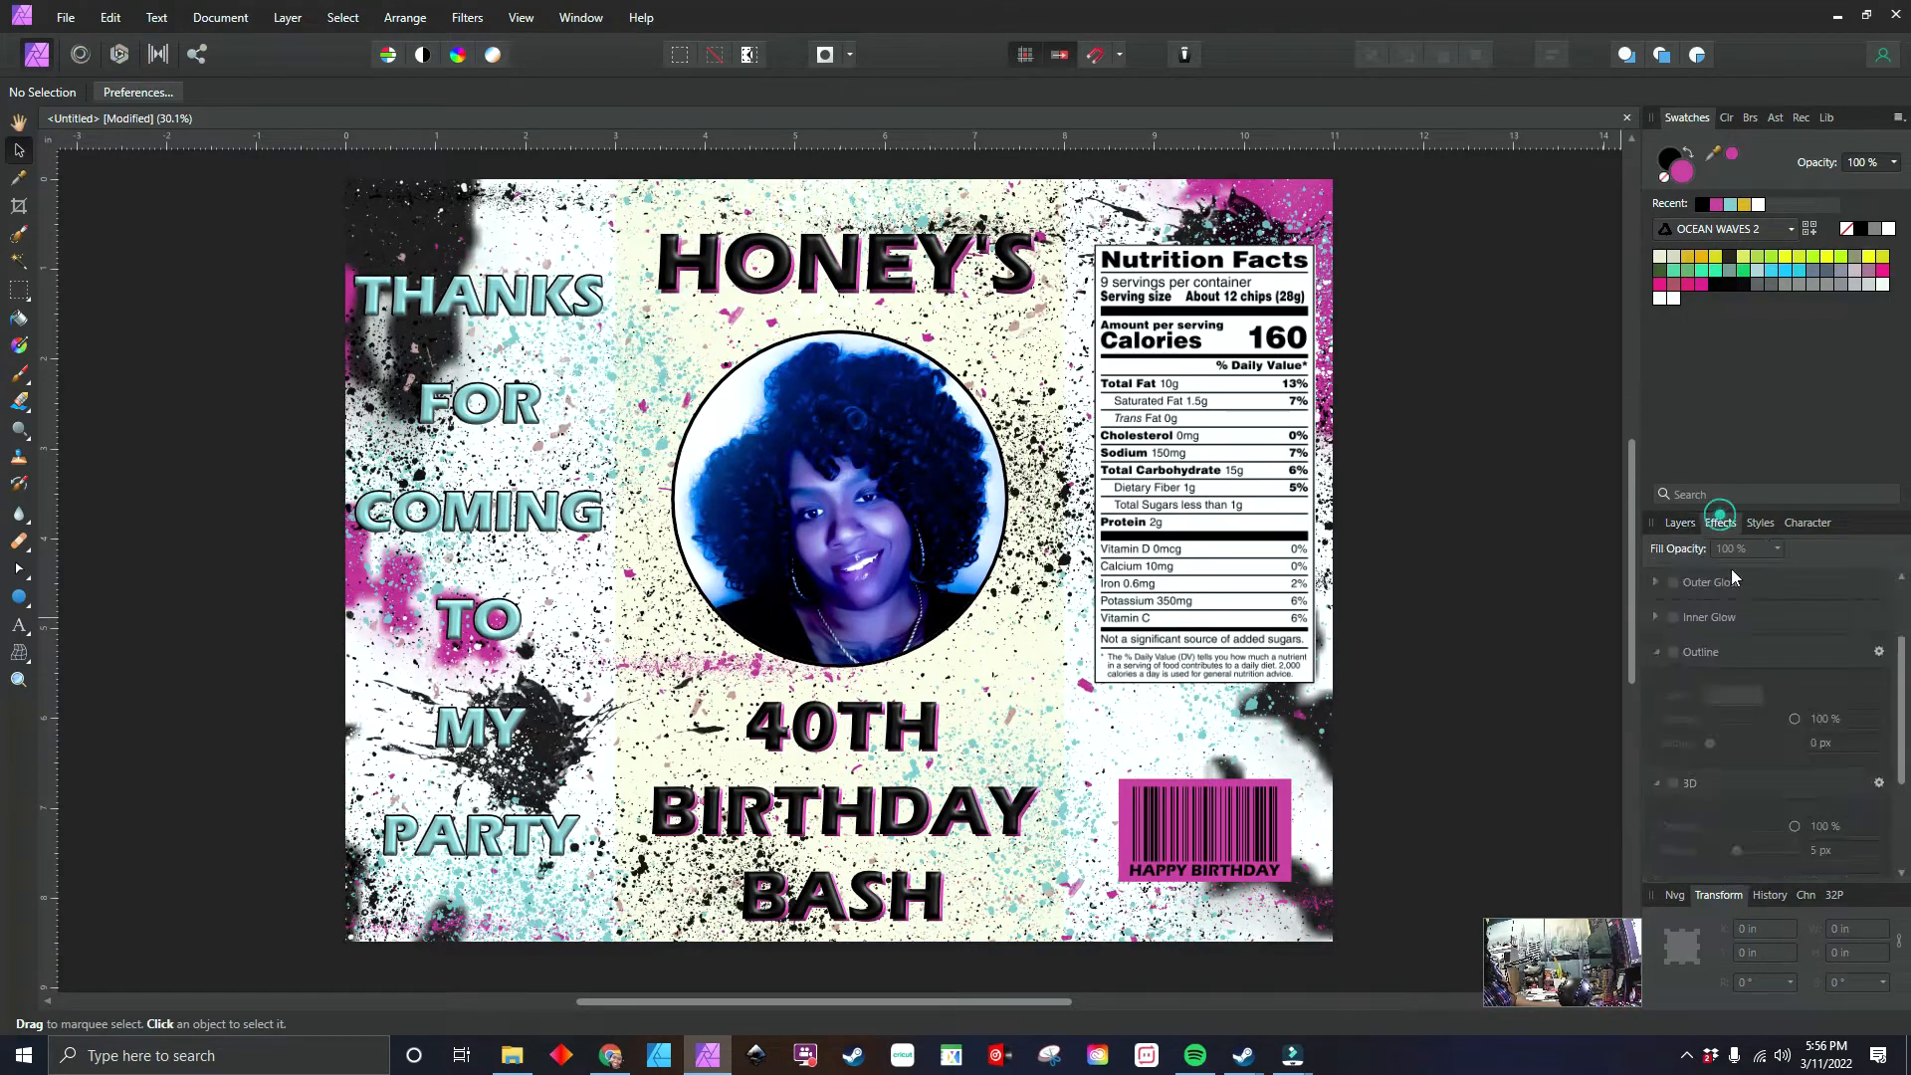
{"action": "left_click", "coordinate": [1680, 523]}
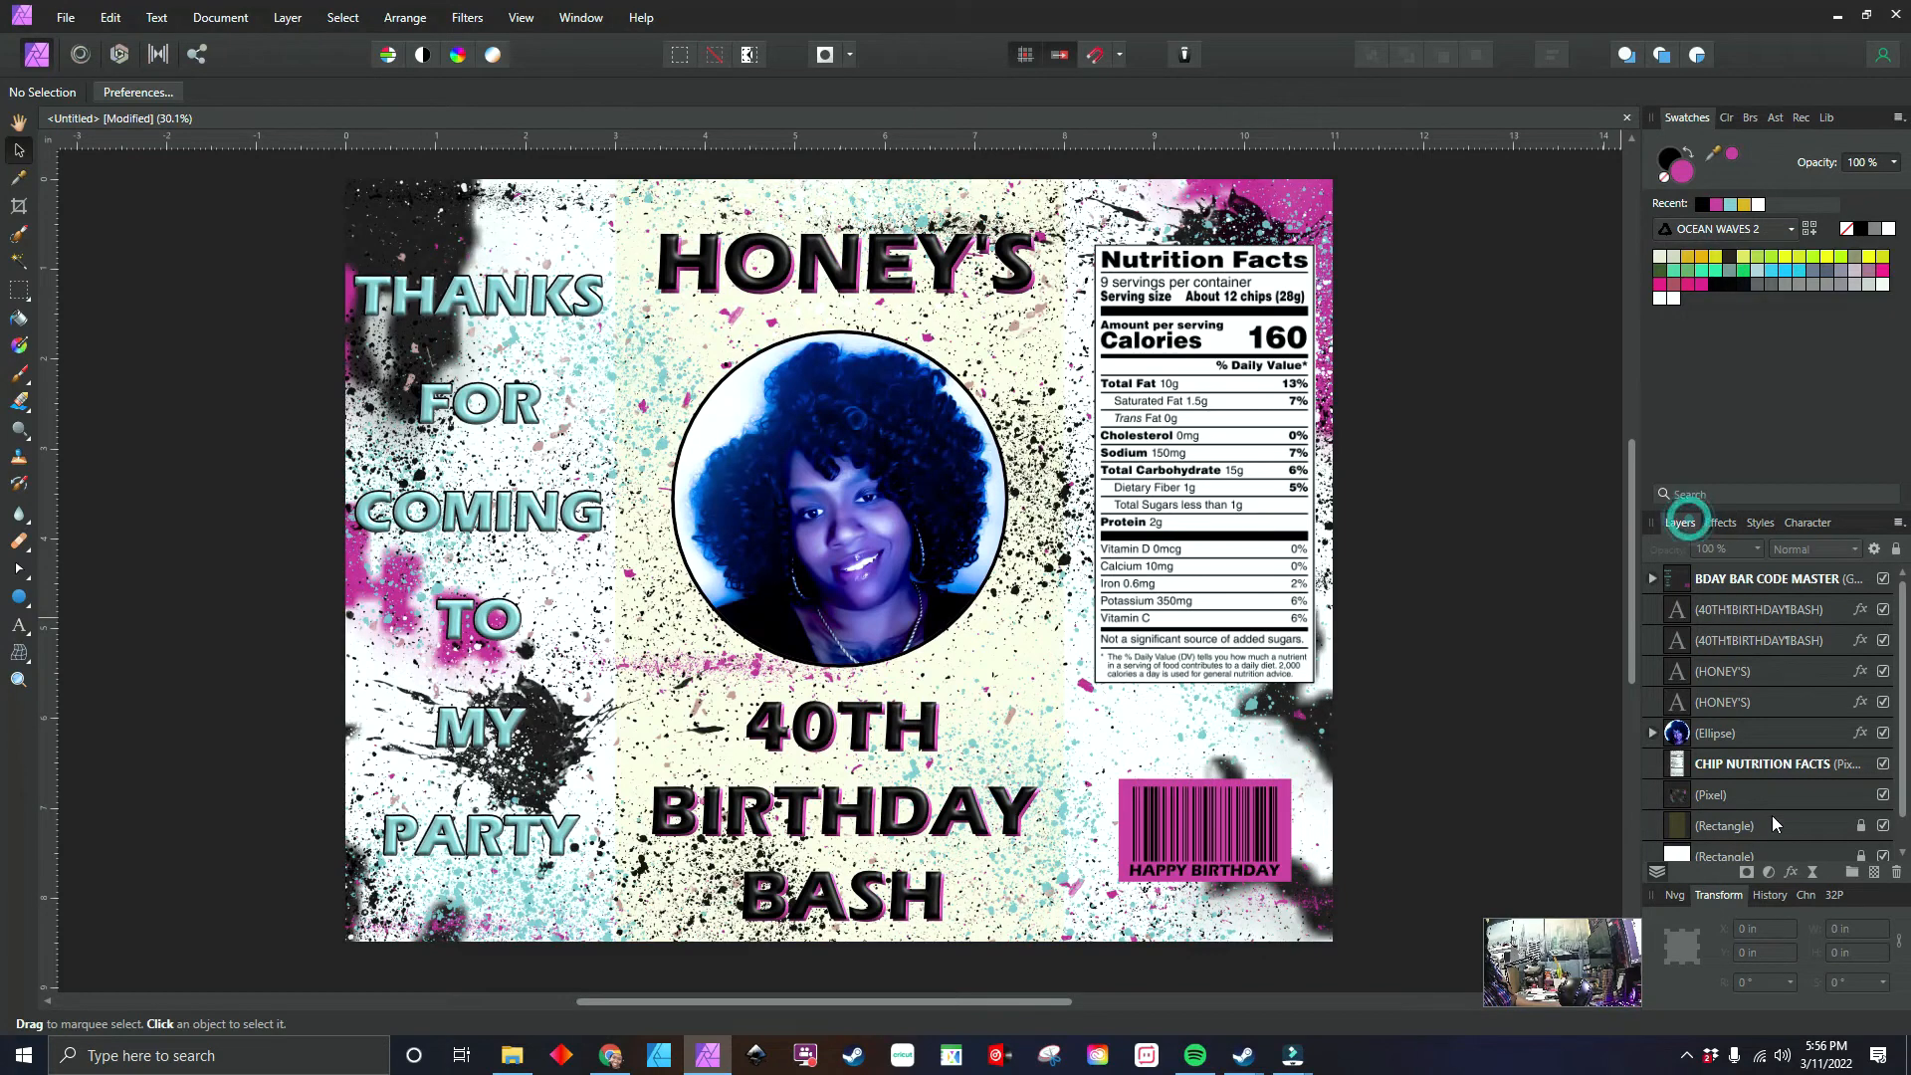
{"action": "left_click", "coordinate": [1882, 827]}
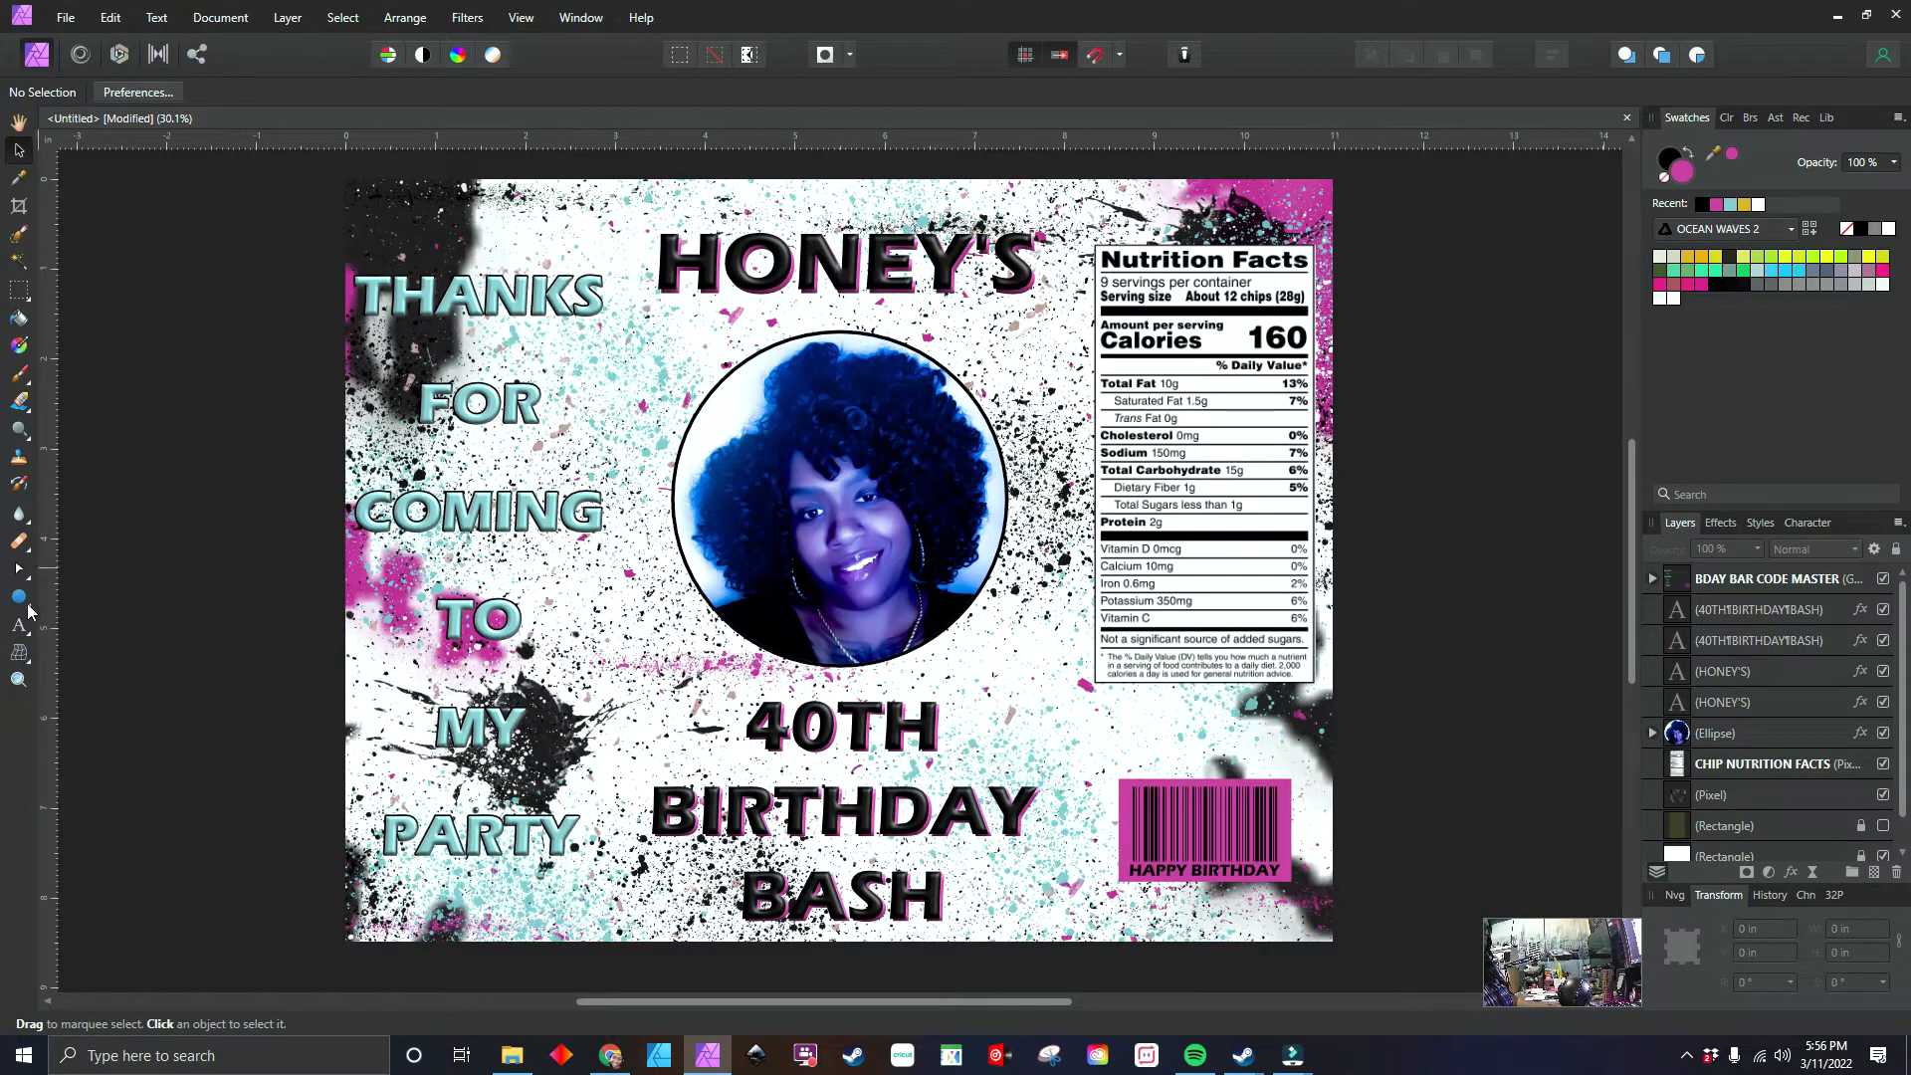
{"action": "left_click", "coordinate": [28, 608]}
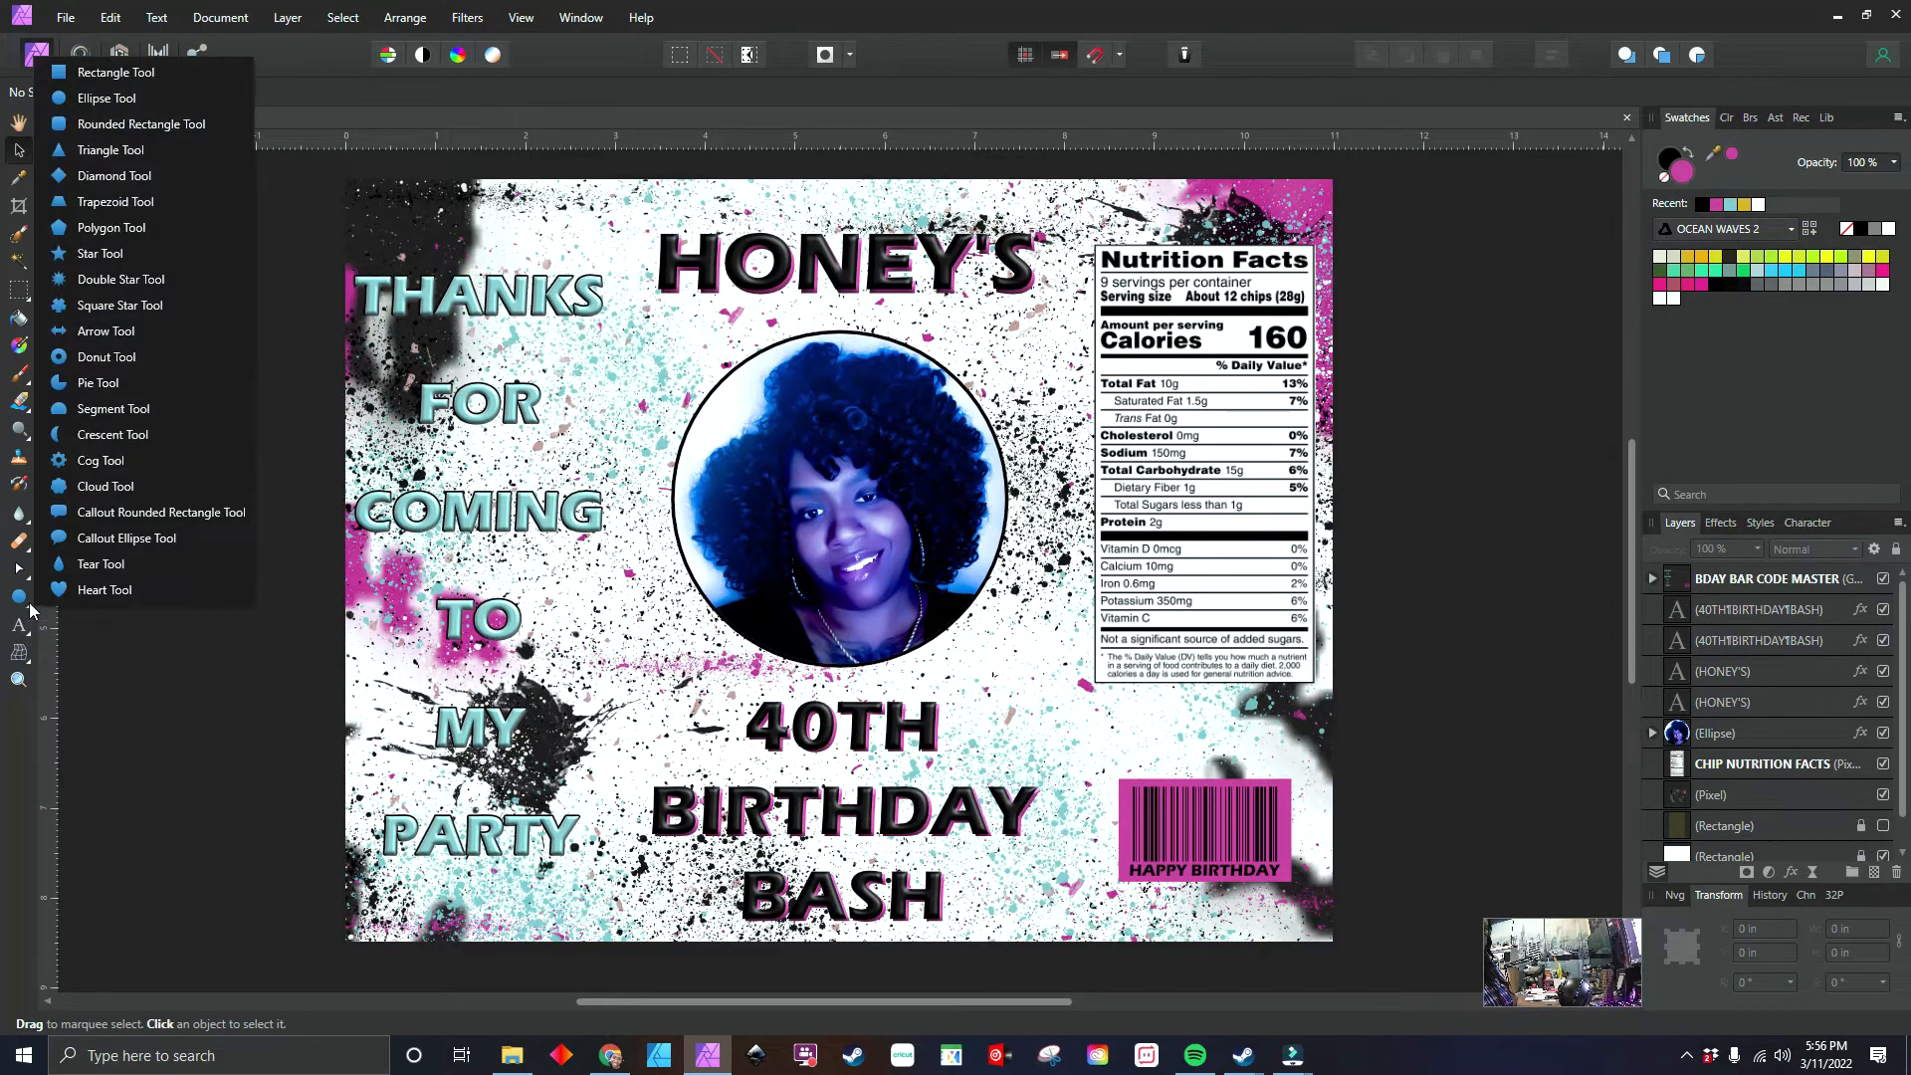
{"action": "left_click", "coordinate": [80, 73]}
{"action": "left_click_drag", "start_coordinate": [614, 181], "coordinate": [631, 794]}
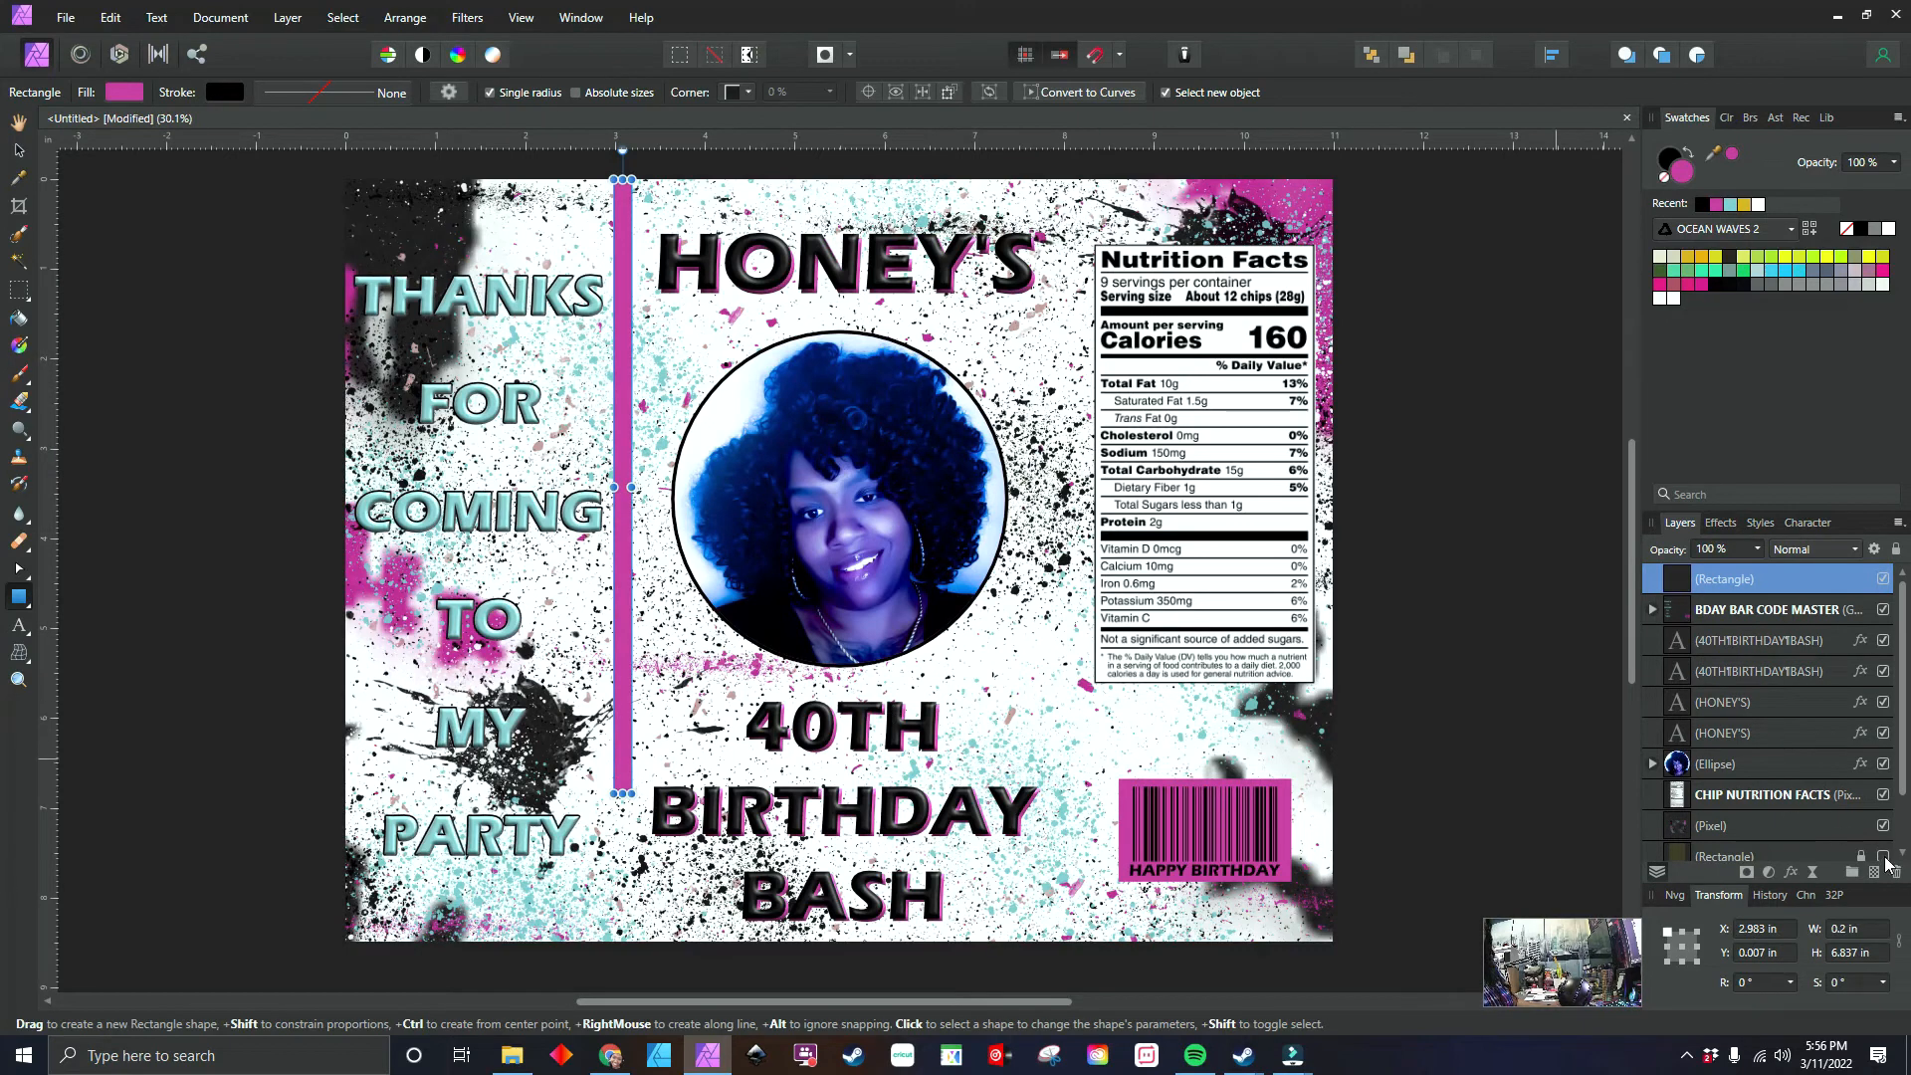
{"action": "scroll", "coordinate": [1885, 860], "scroll_direction": "down", "scroll_amount": 1}
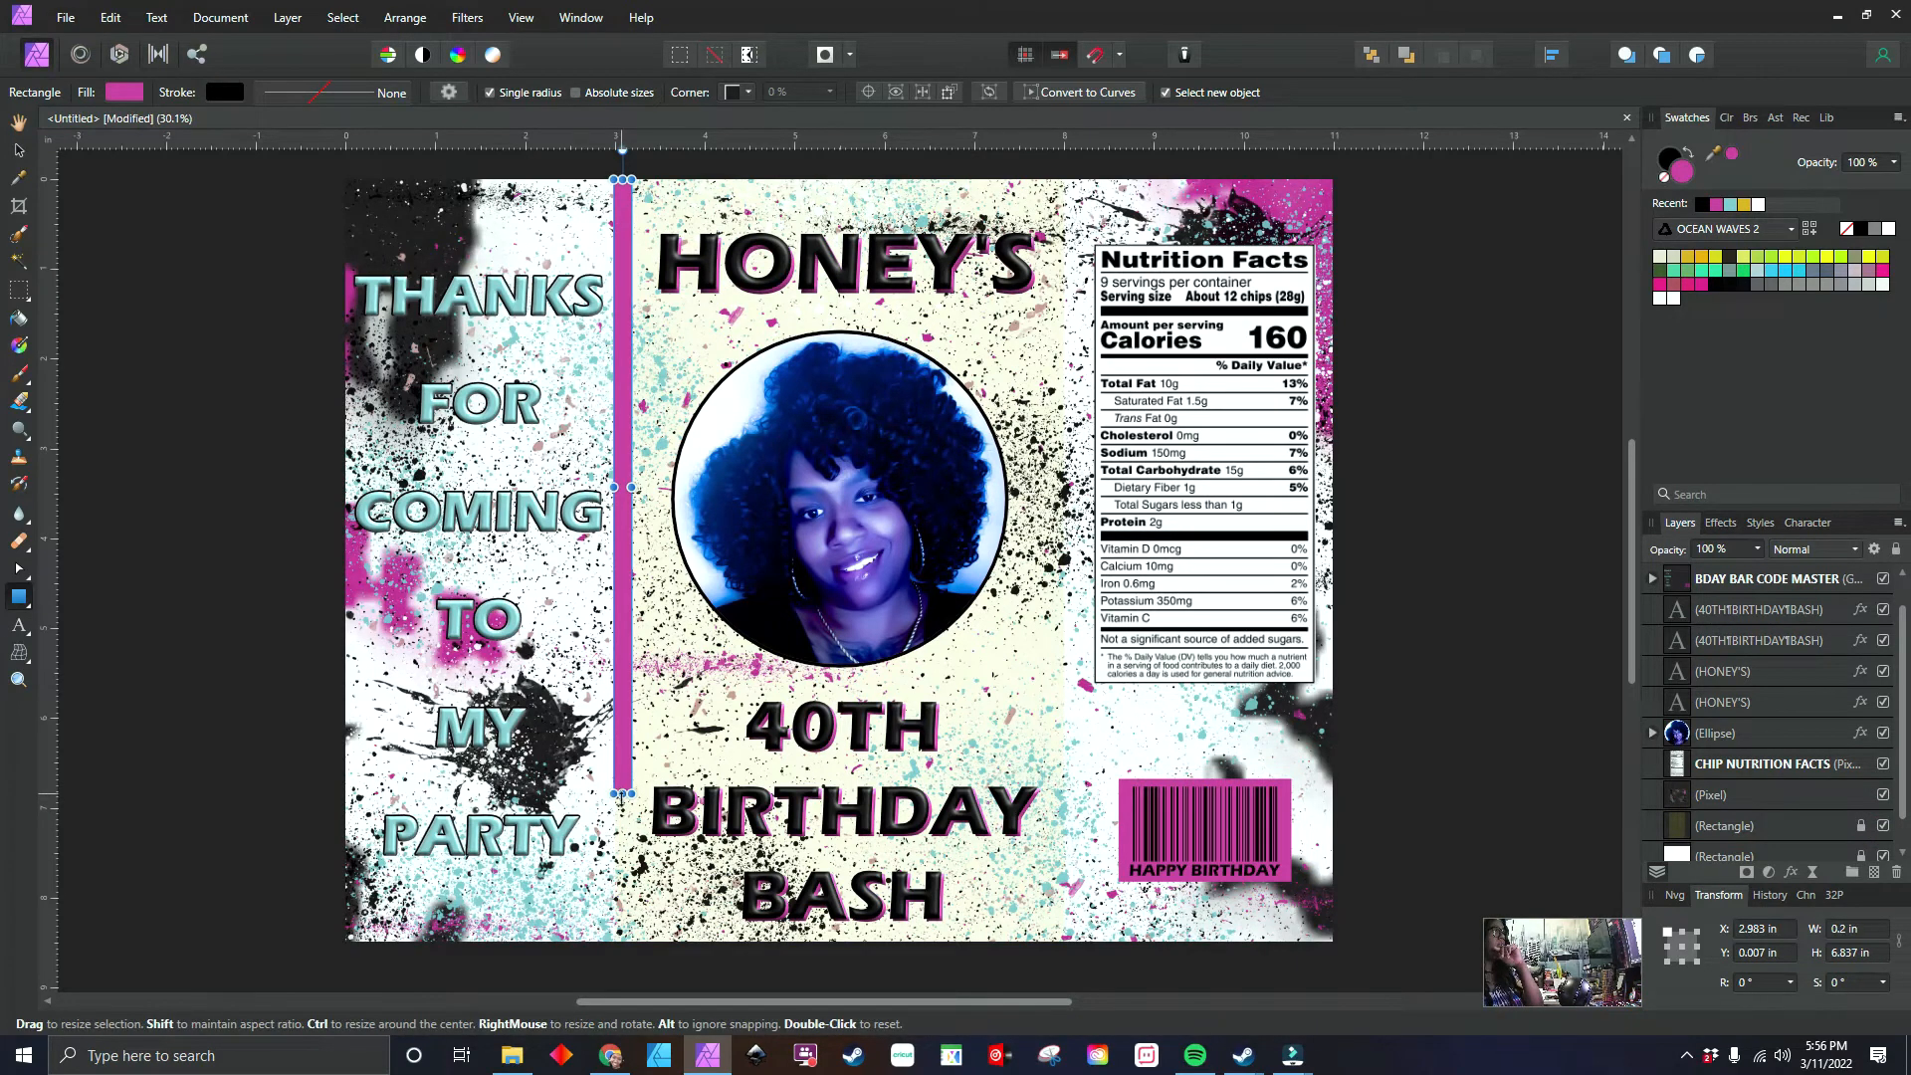
{"action": "left_click_drag", "start_coordinate": [621, 798], "coordinate": [626, 939]}
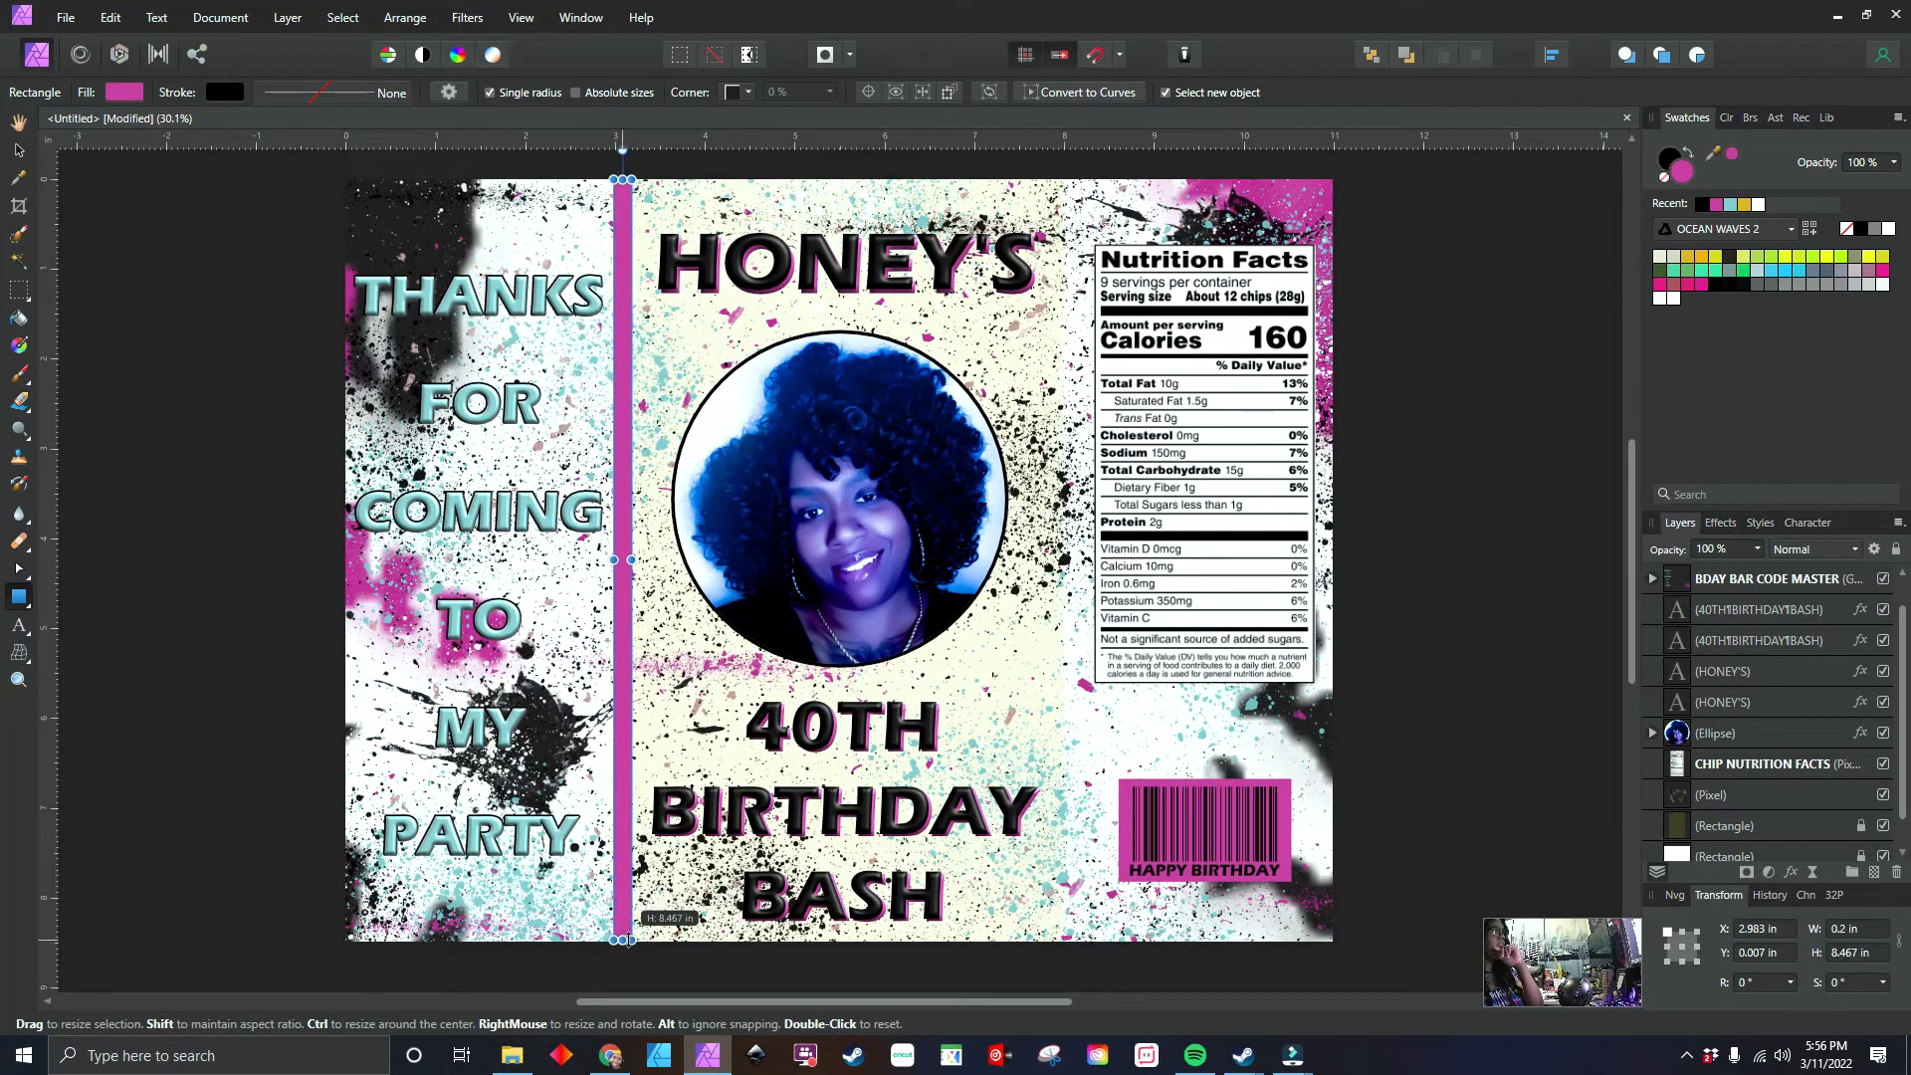
- Duplicate the magenta strip onto the center panel's right edge at about X 7.96 in and extend the copy beyond the page to about 8.66 in high
{"action": "key", "text": "ctrl+j"}
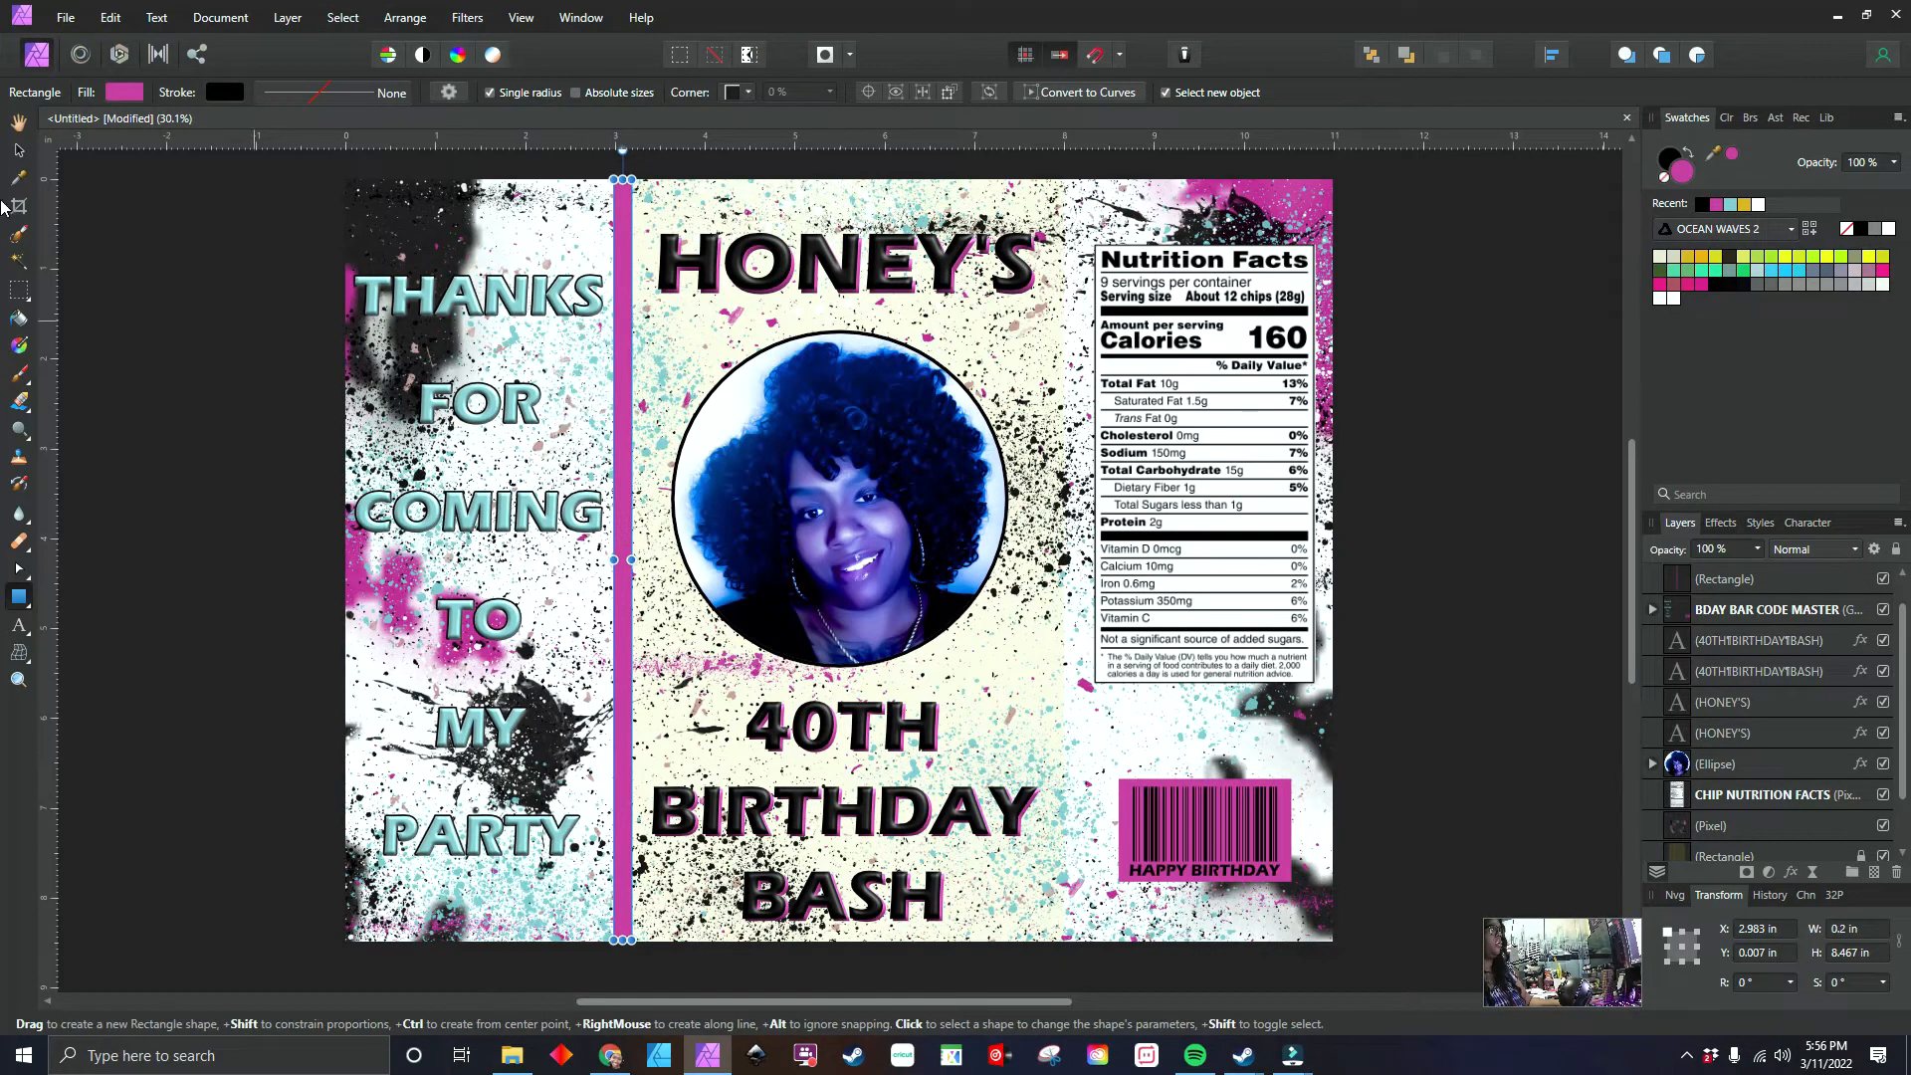
{"action": "left_click", "coordinate": [18, 150]}
{"action": "left_click_drag", "start_coordinate": [625, 318], "coordinate": [1070, 315]}
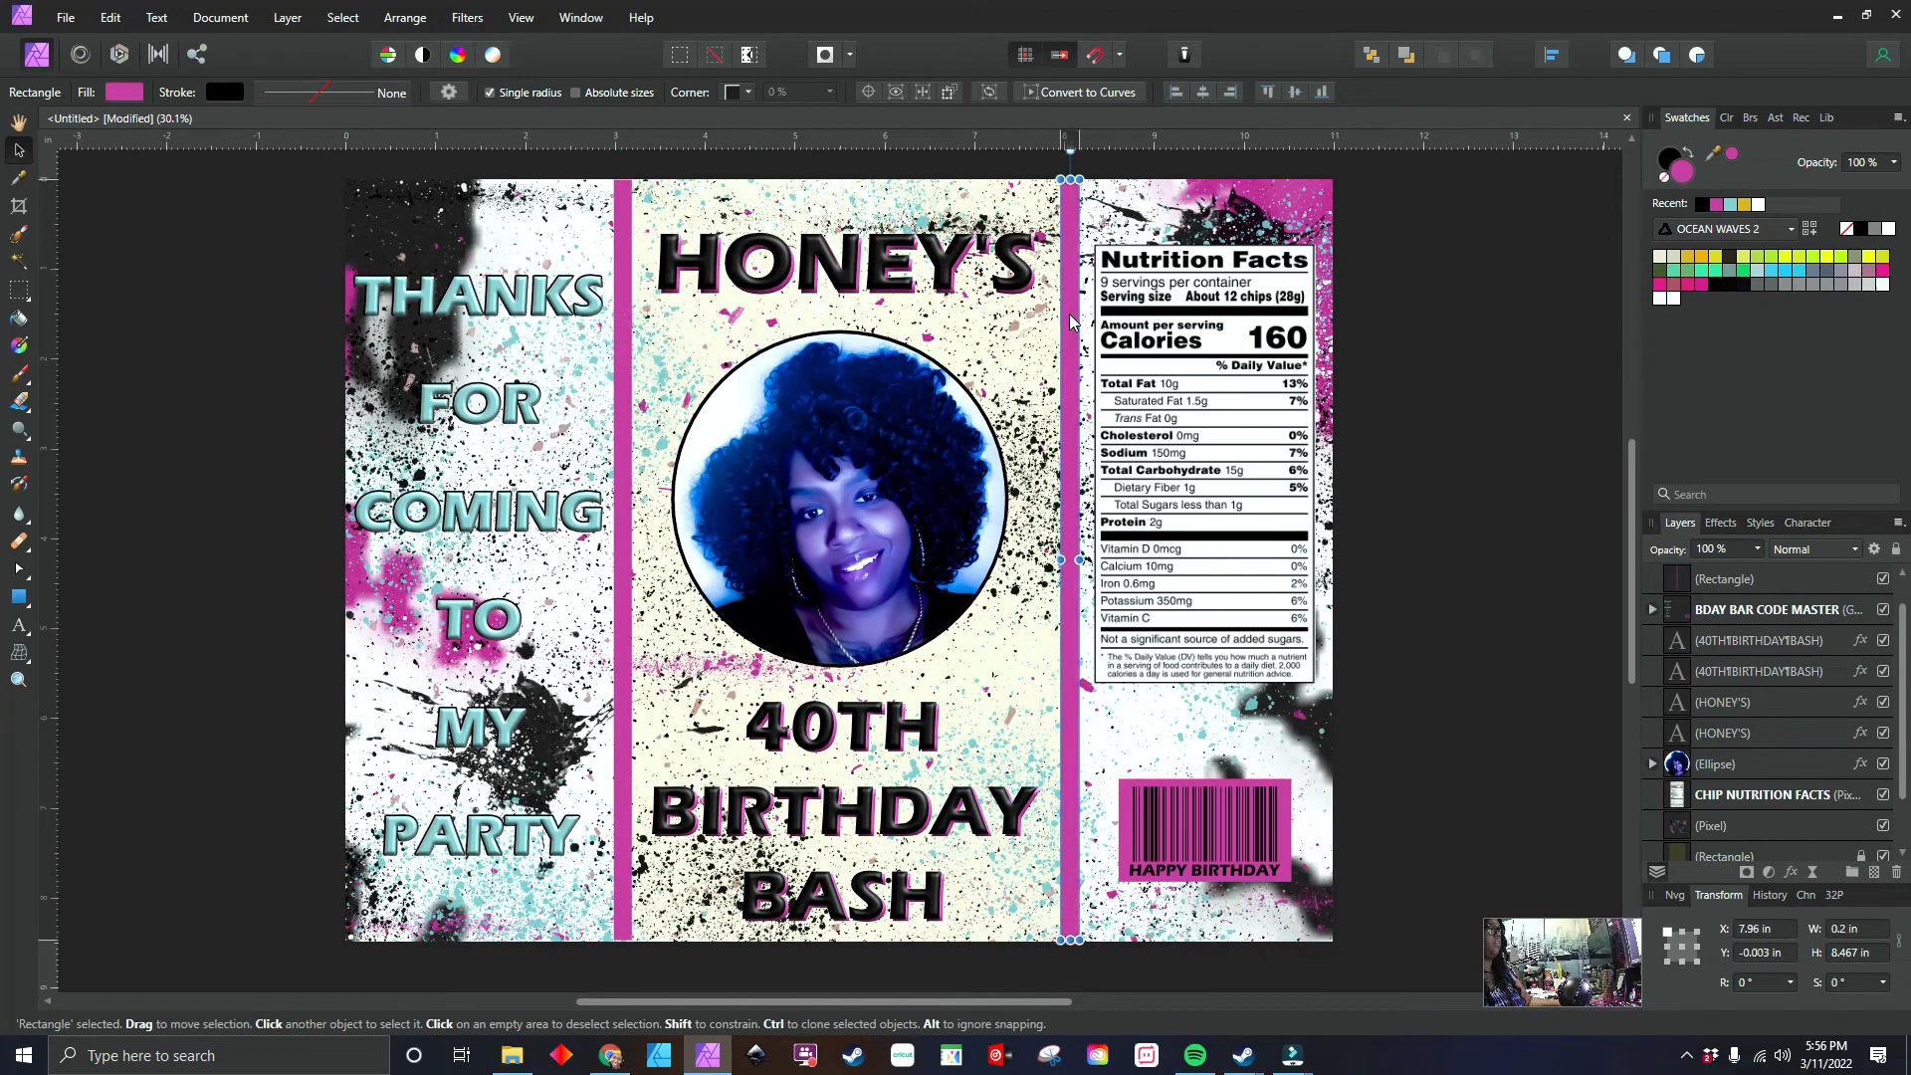
{"action": "left_click", "coordinate": [1423, 234]}
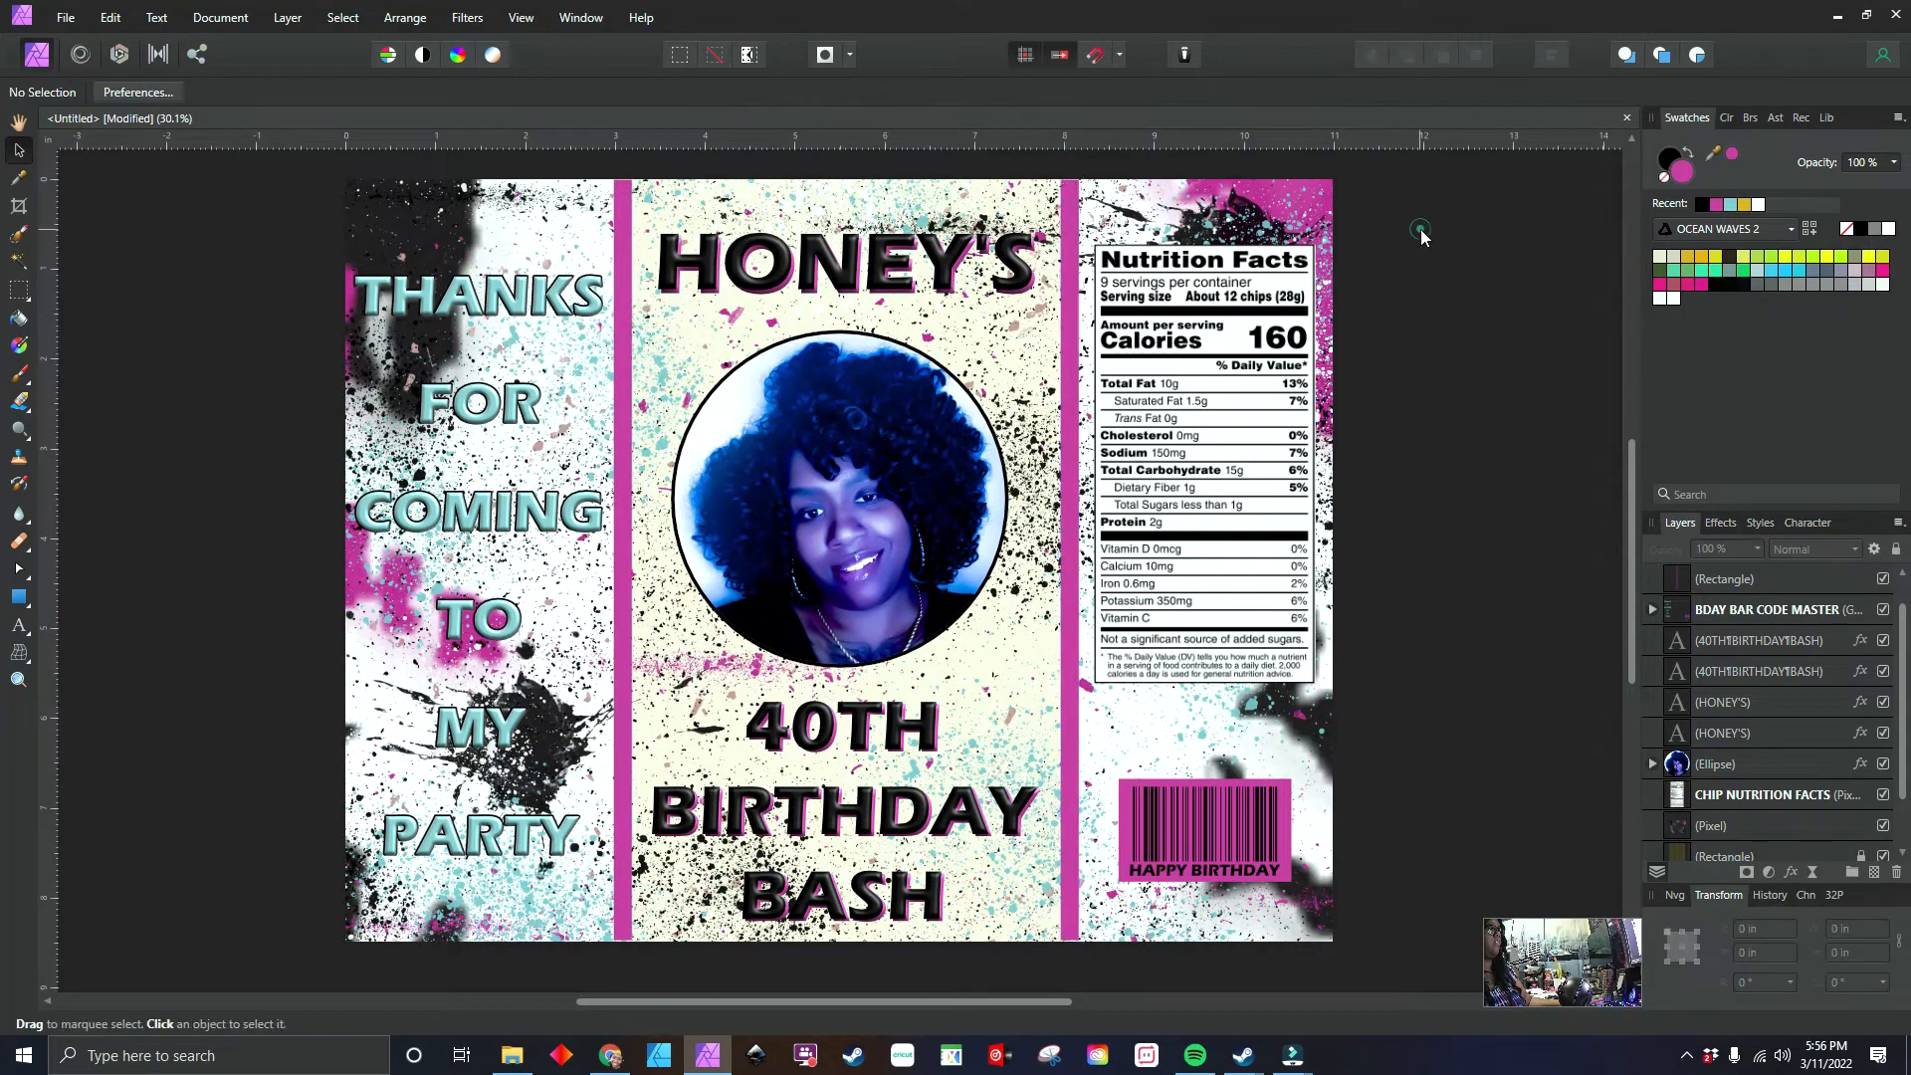
{"action": "left_click", "coordinate": [1075, 199]}
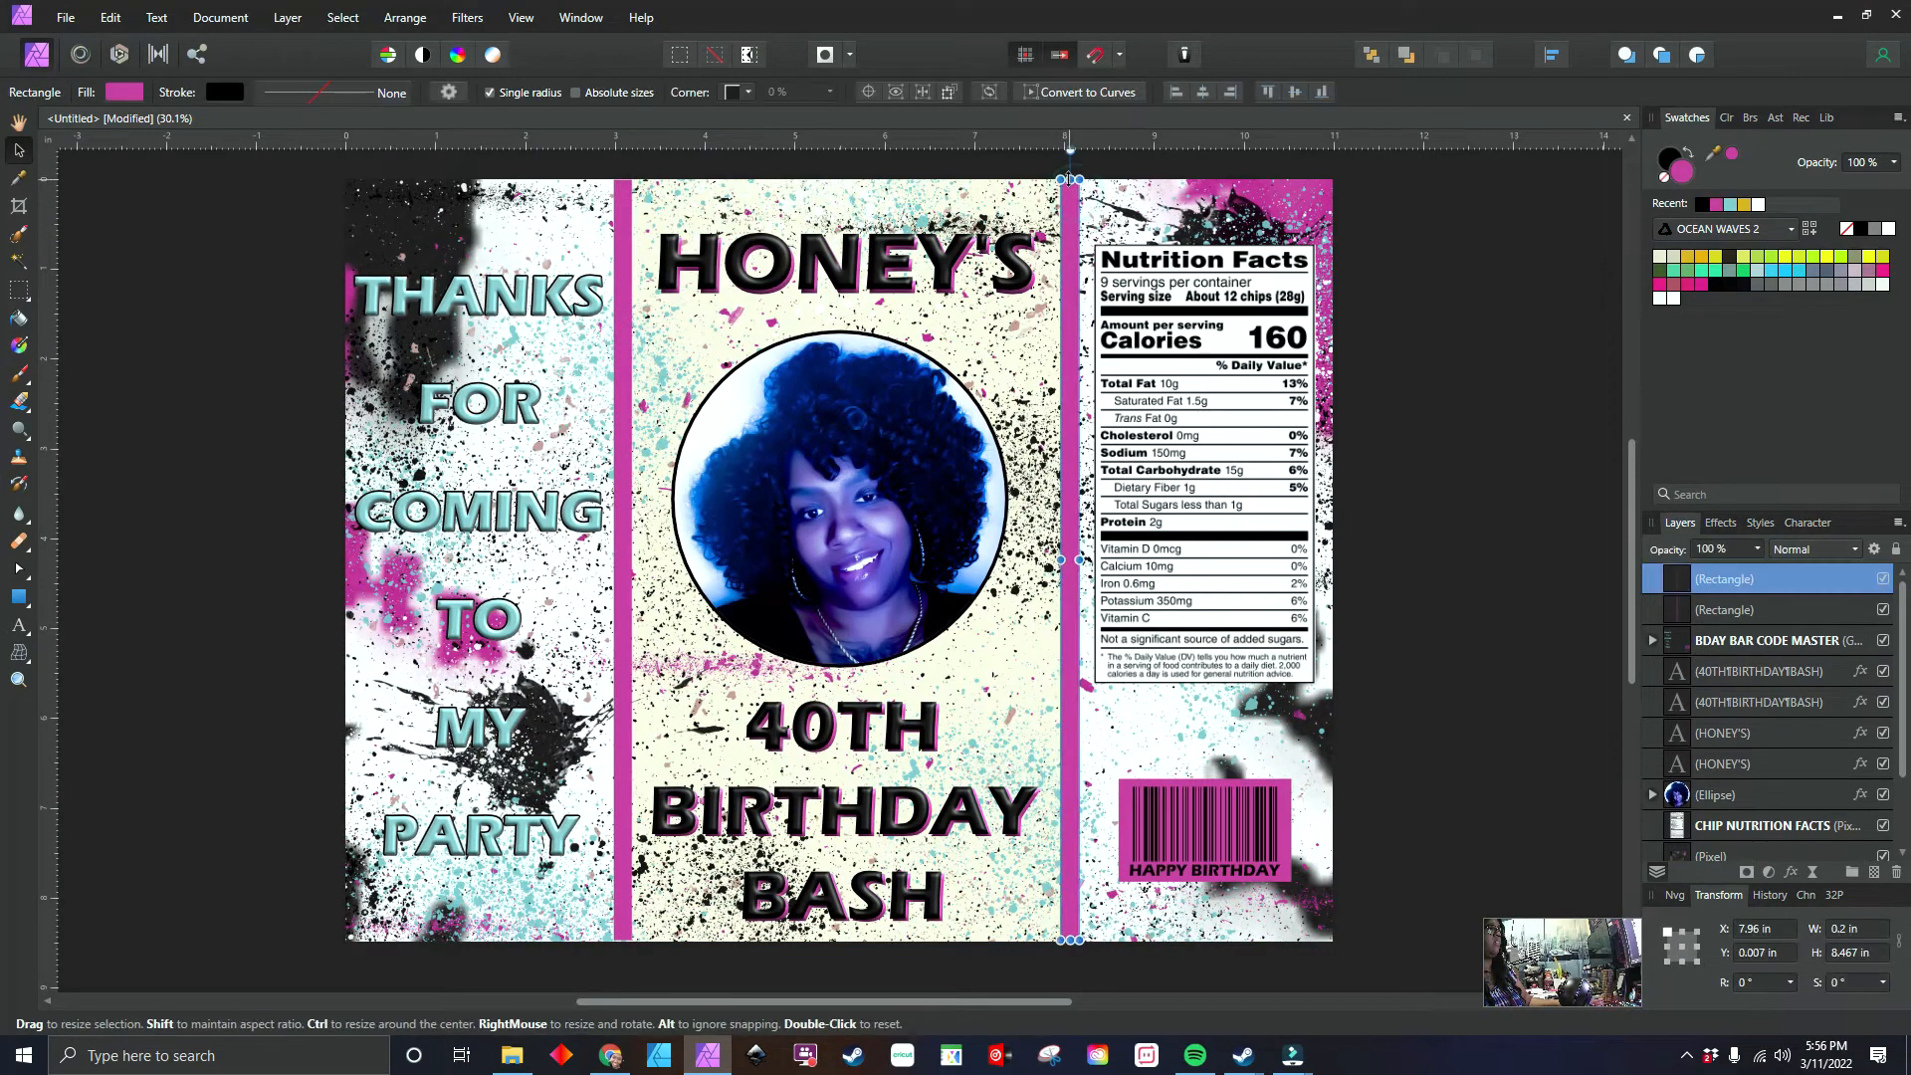
{"action": "left_click_drag", "start_coordinate": [1070, 179], "coordinate": [1070, 170]}
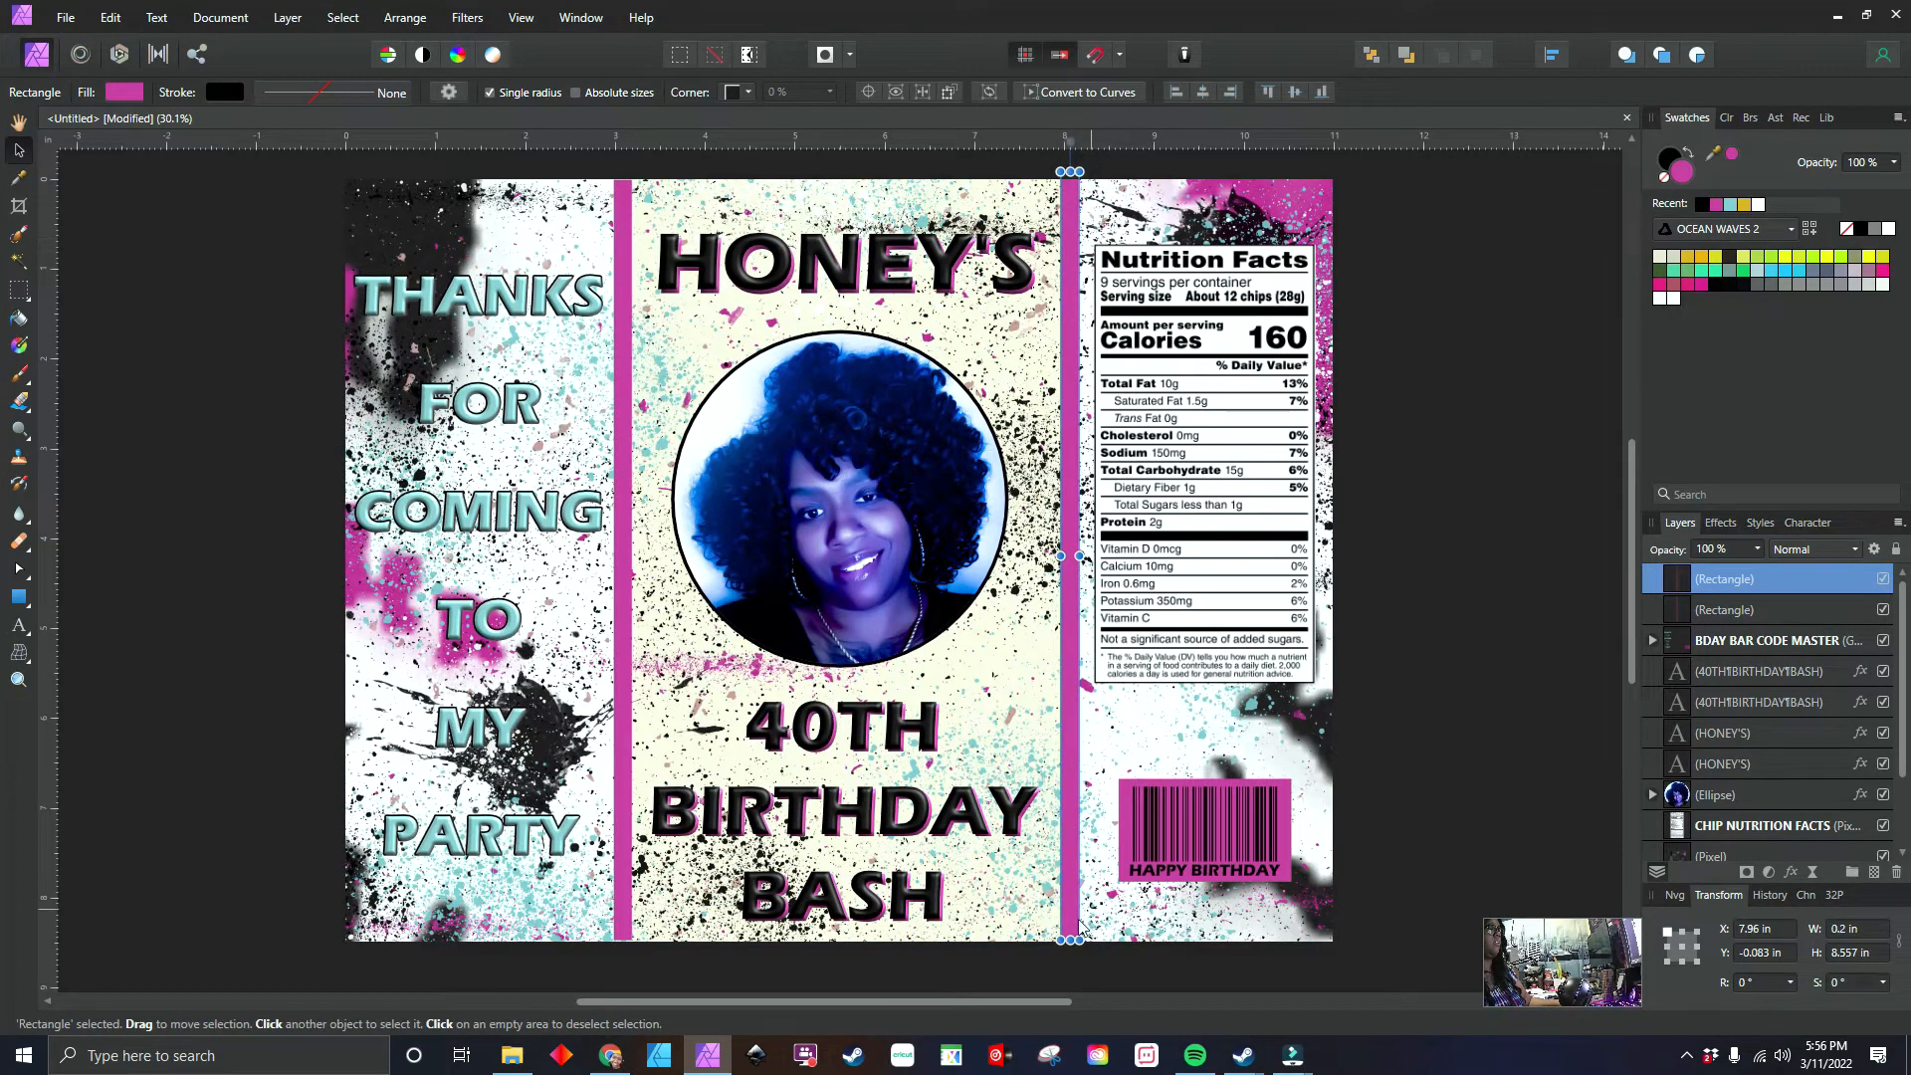
{"action": "left_click_drag", "start_coordinate": [1070, 939], "coordinate": [1070, 950]}
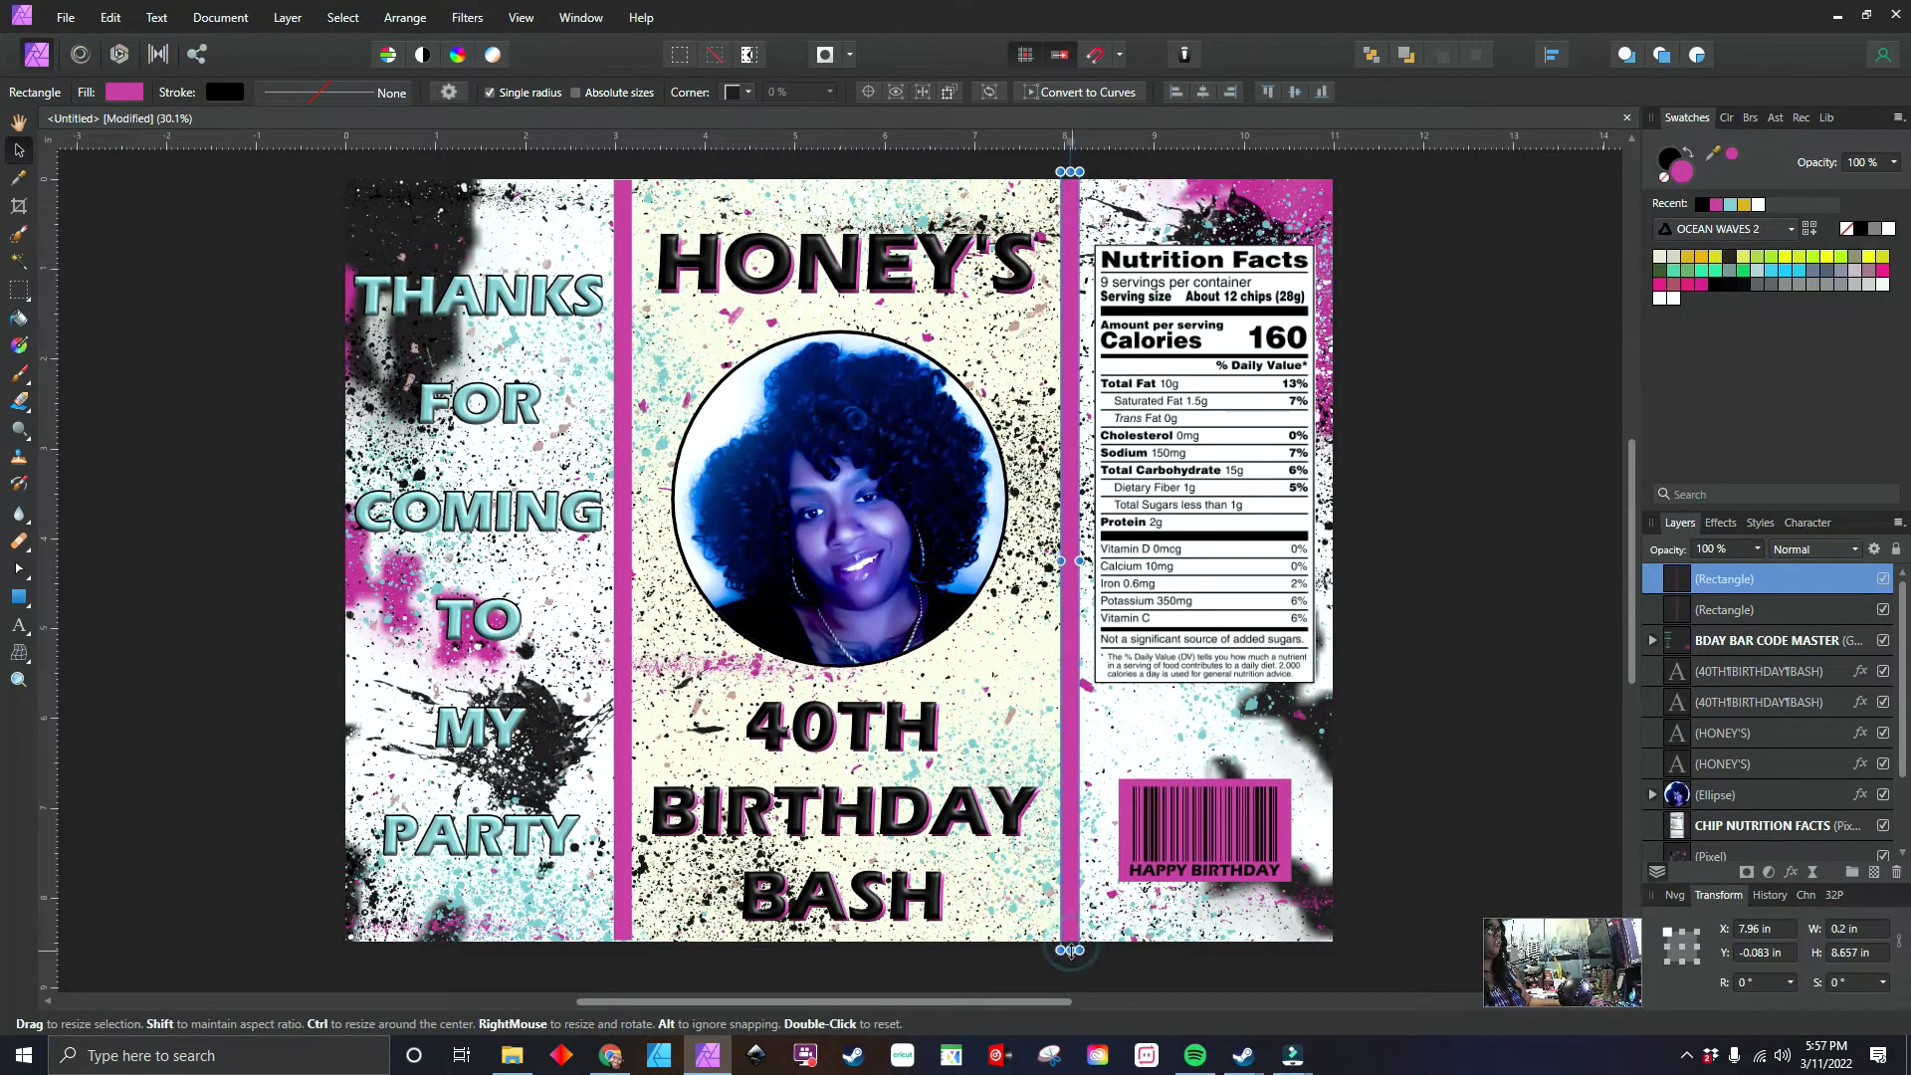
- Extend the left magenta strip past both page edges to about 8.72 in high and narrow it to about 0.077 in
{"action": "left_click", "coordinate": [622, 936]}
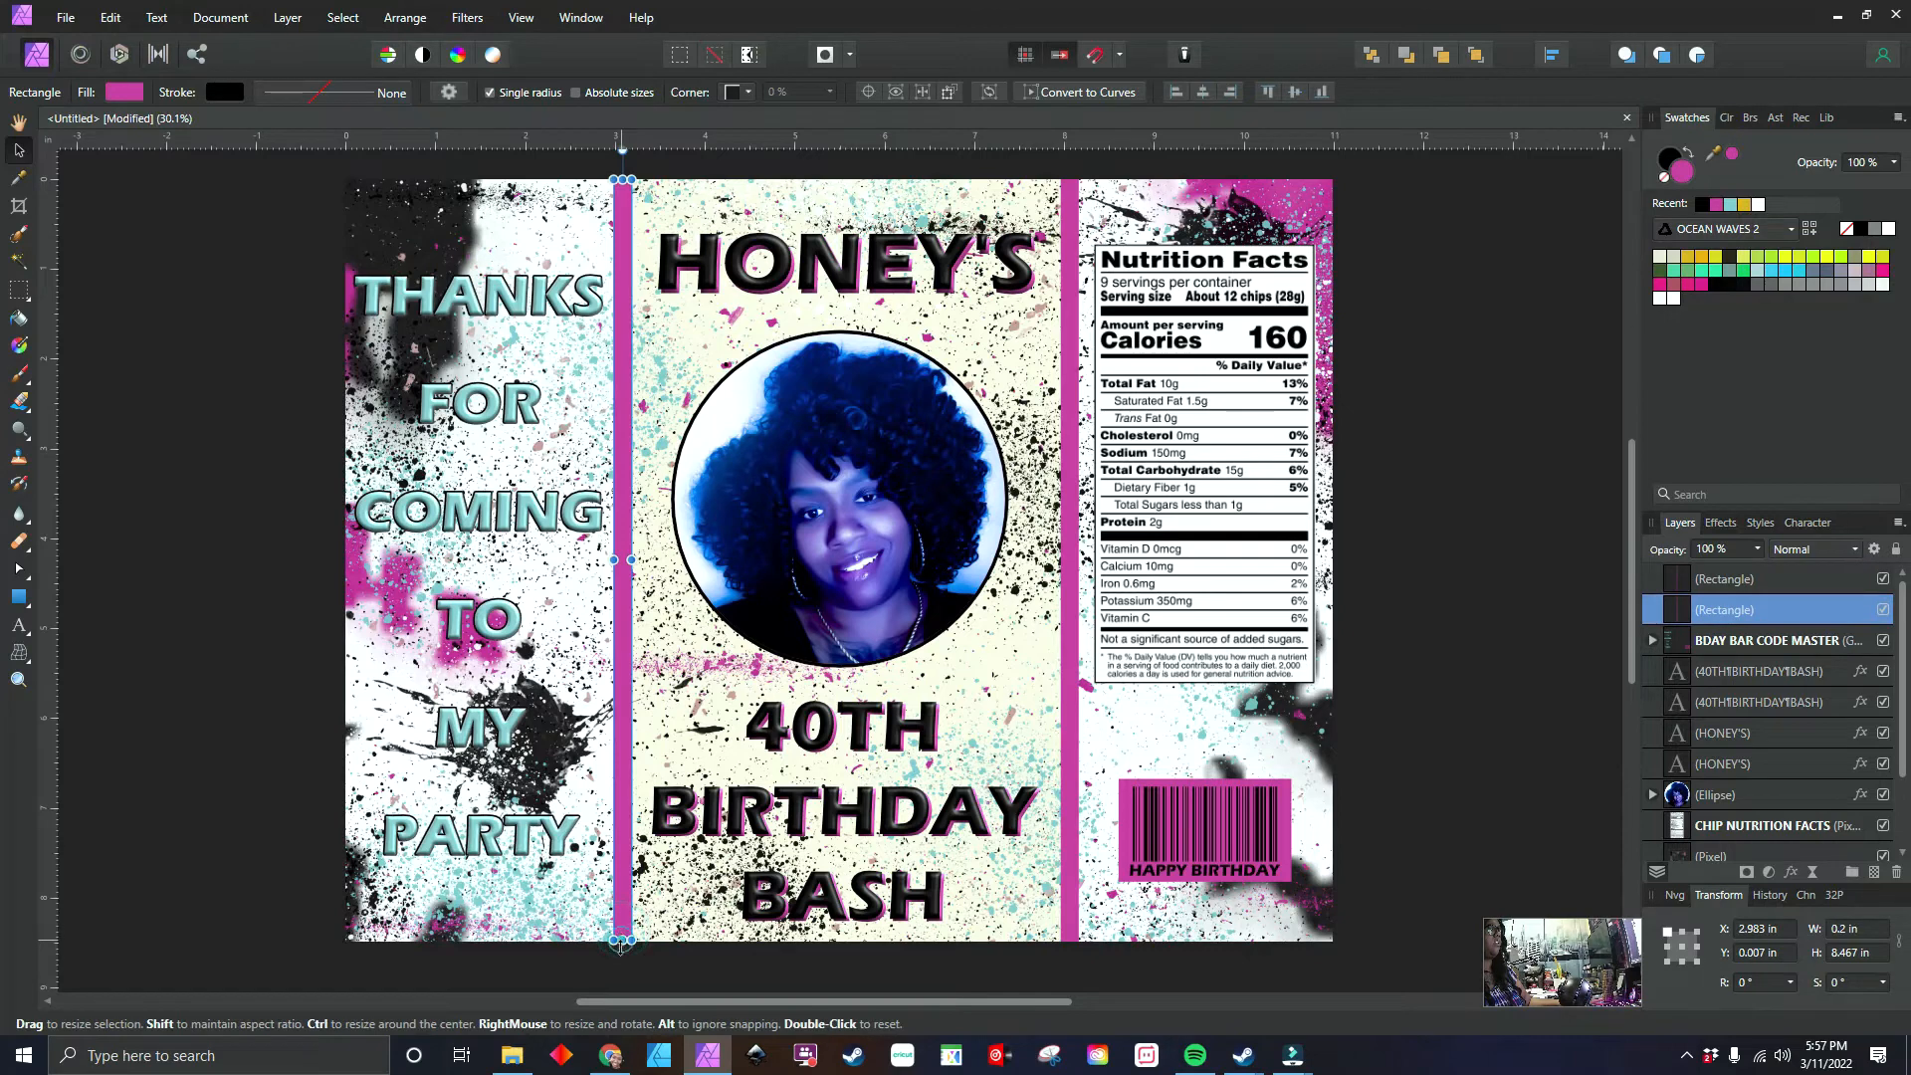
{"action": "left_click_drag", "start_coordinate": [619, 938], "coordinate": [621, 952]}
{"action": "left_click_drag", "start_coordinate": [622, 179], "coordinate": [622, 169]}
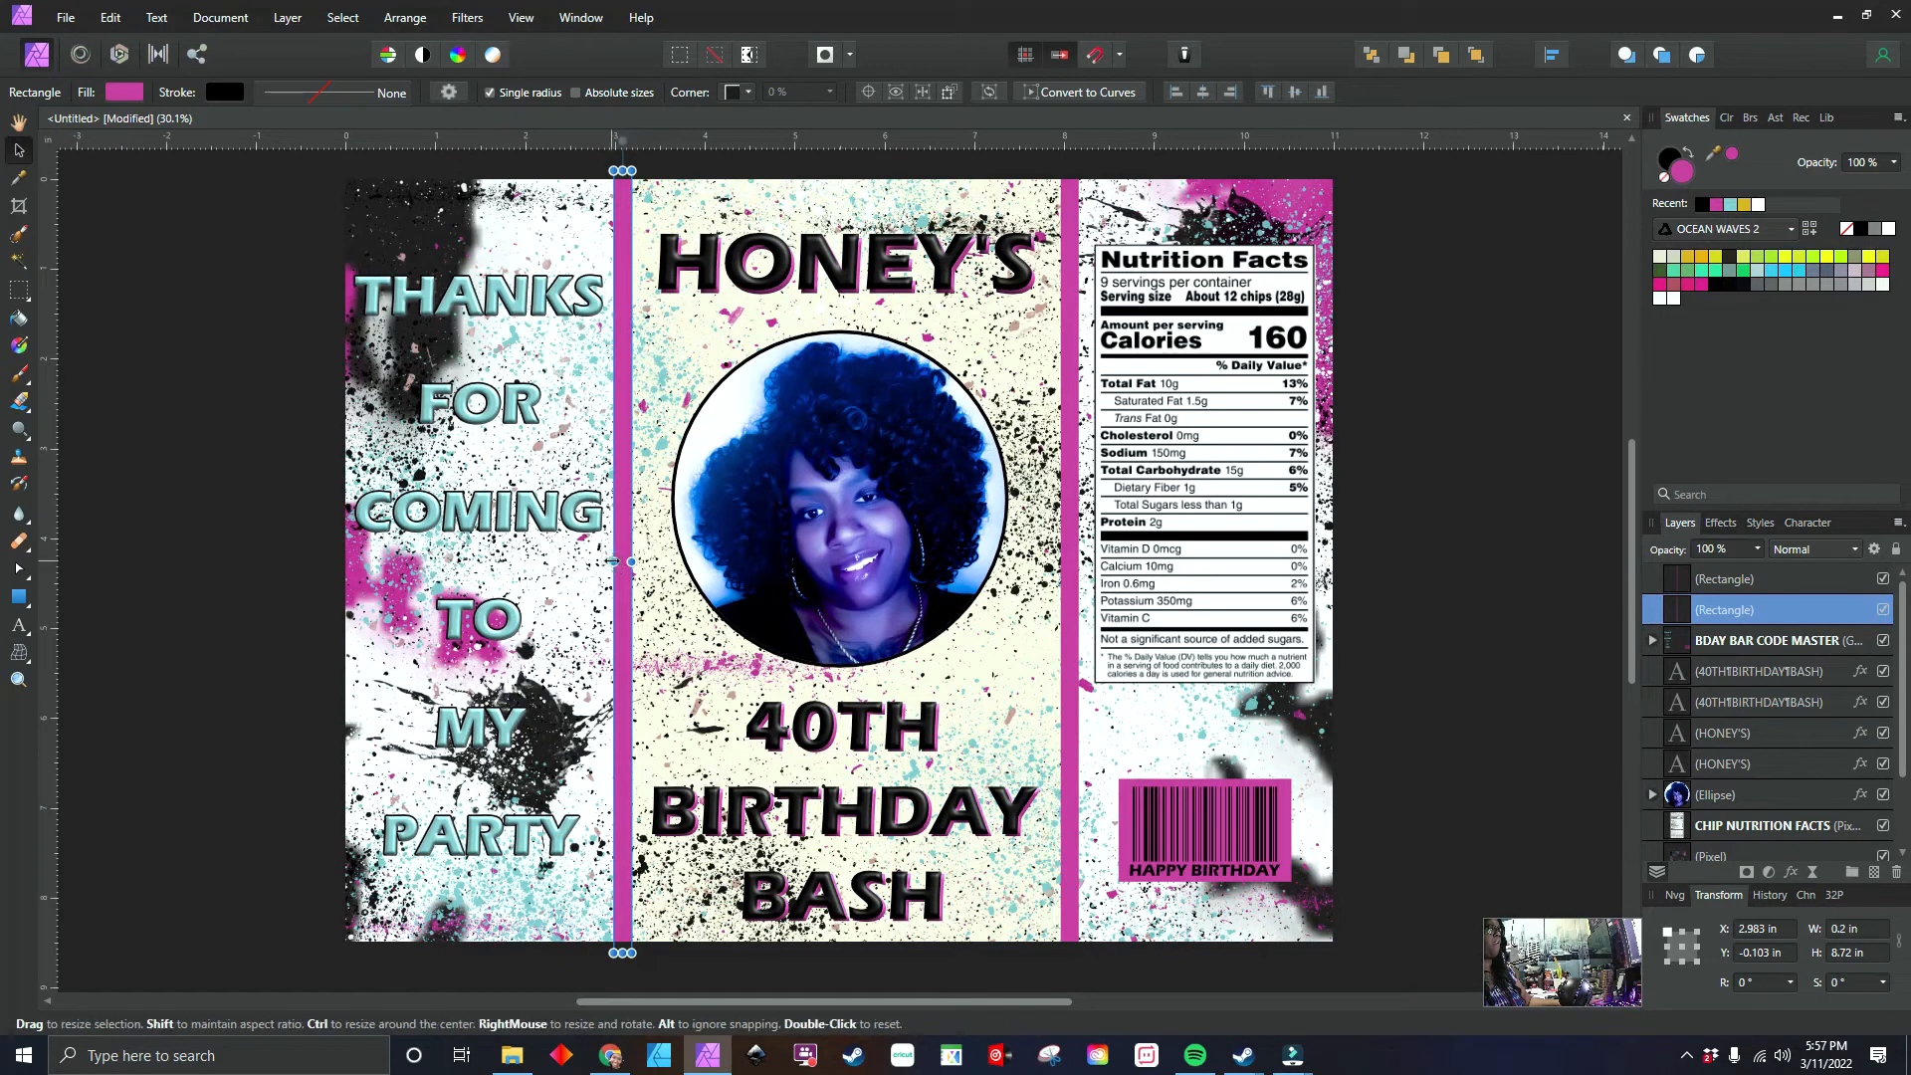
{"action": "left_click_drag", "start_coordinate": [613, 561], "coordinate": [627, 562]}
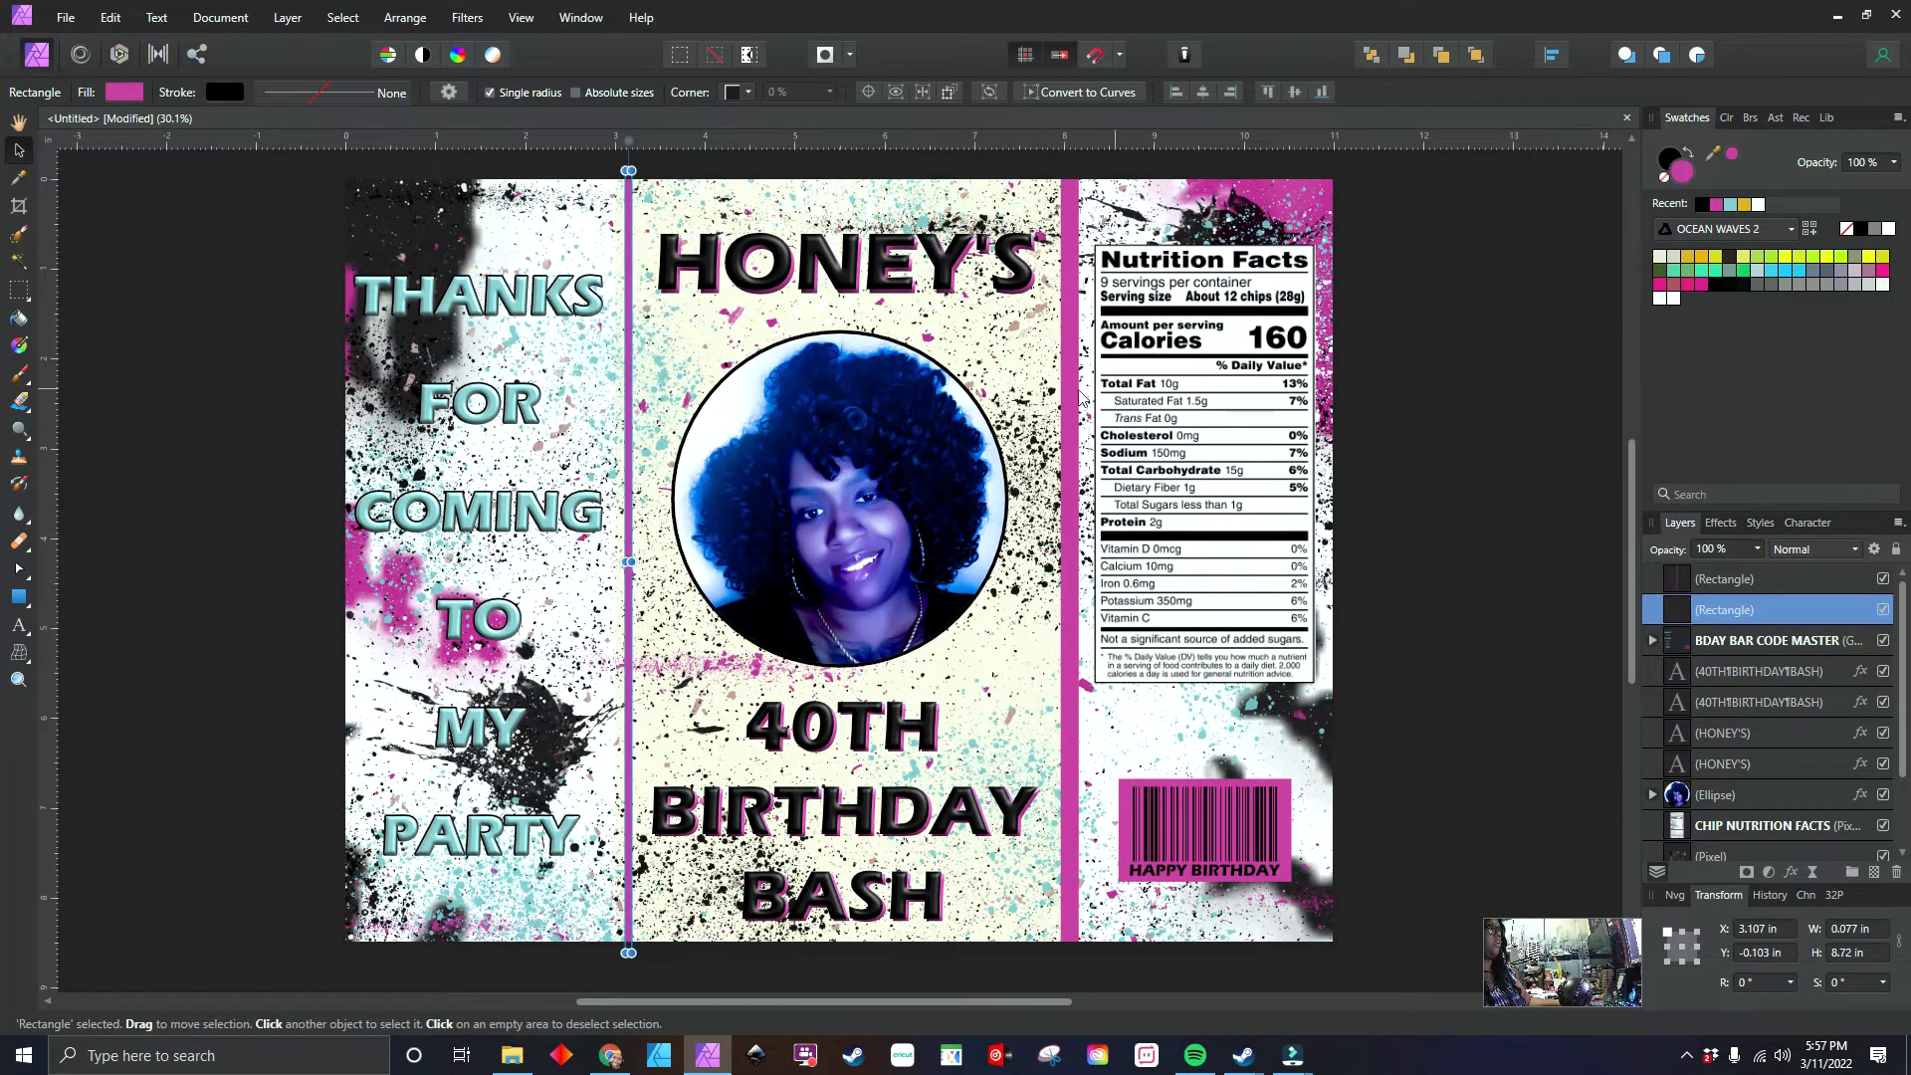
- Delete the wide magenta strip on the right and move the thin left strip to about X 3.01 in
{"action": "left_click", "coordinate": [1073, 358]}
{"action": "key", "text": "Delete"}
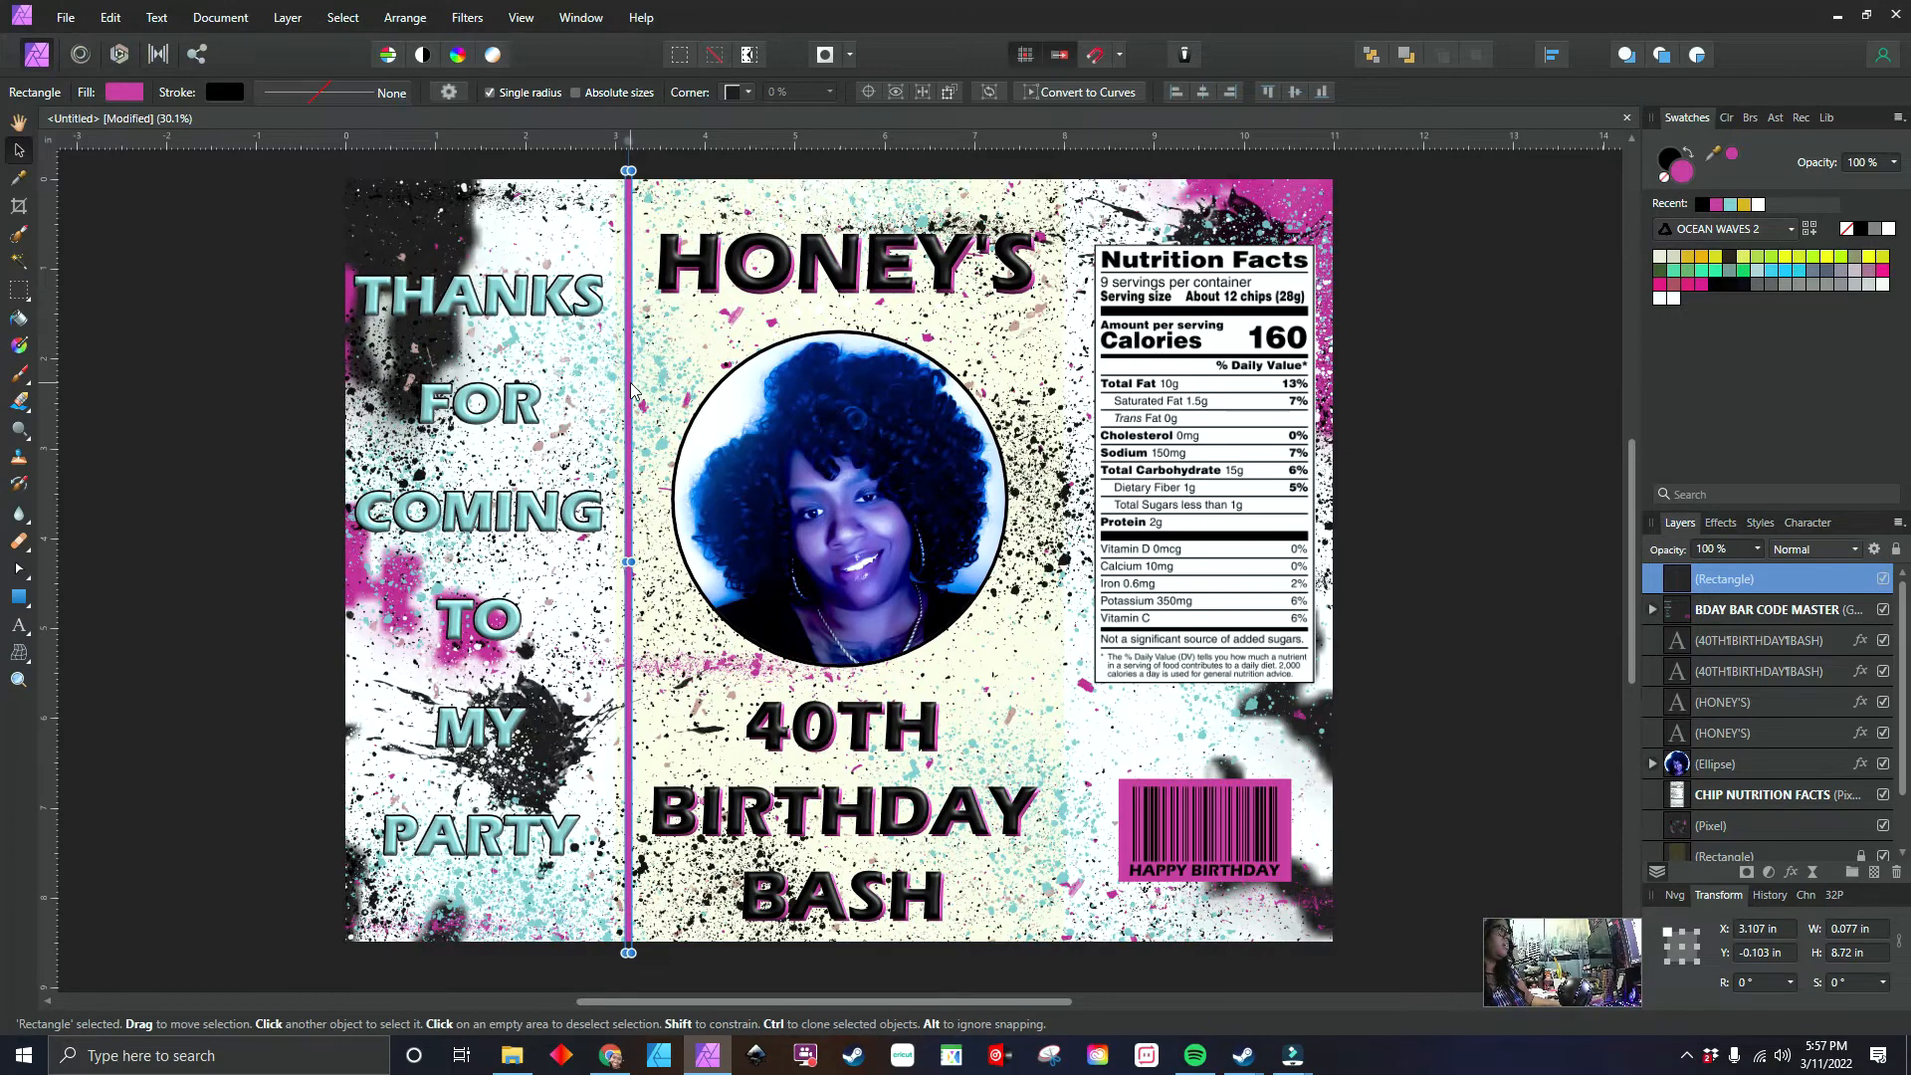
{"action": "left_click_drag", "start_coordinate": [631, 390], "coordinate": [622, 388]}
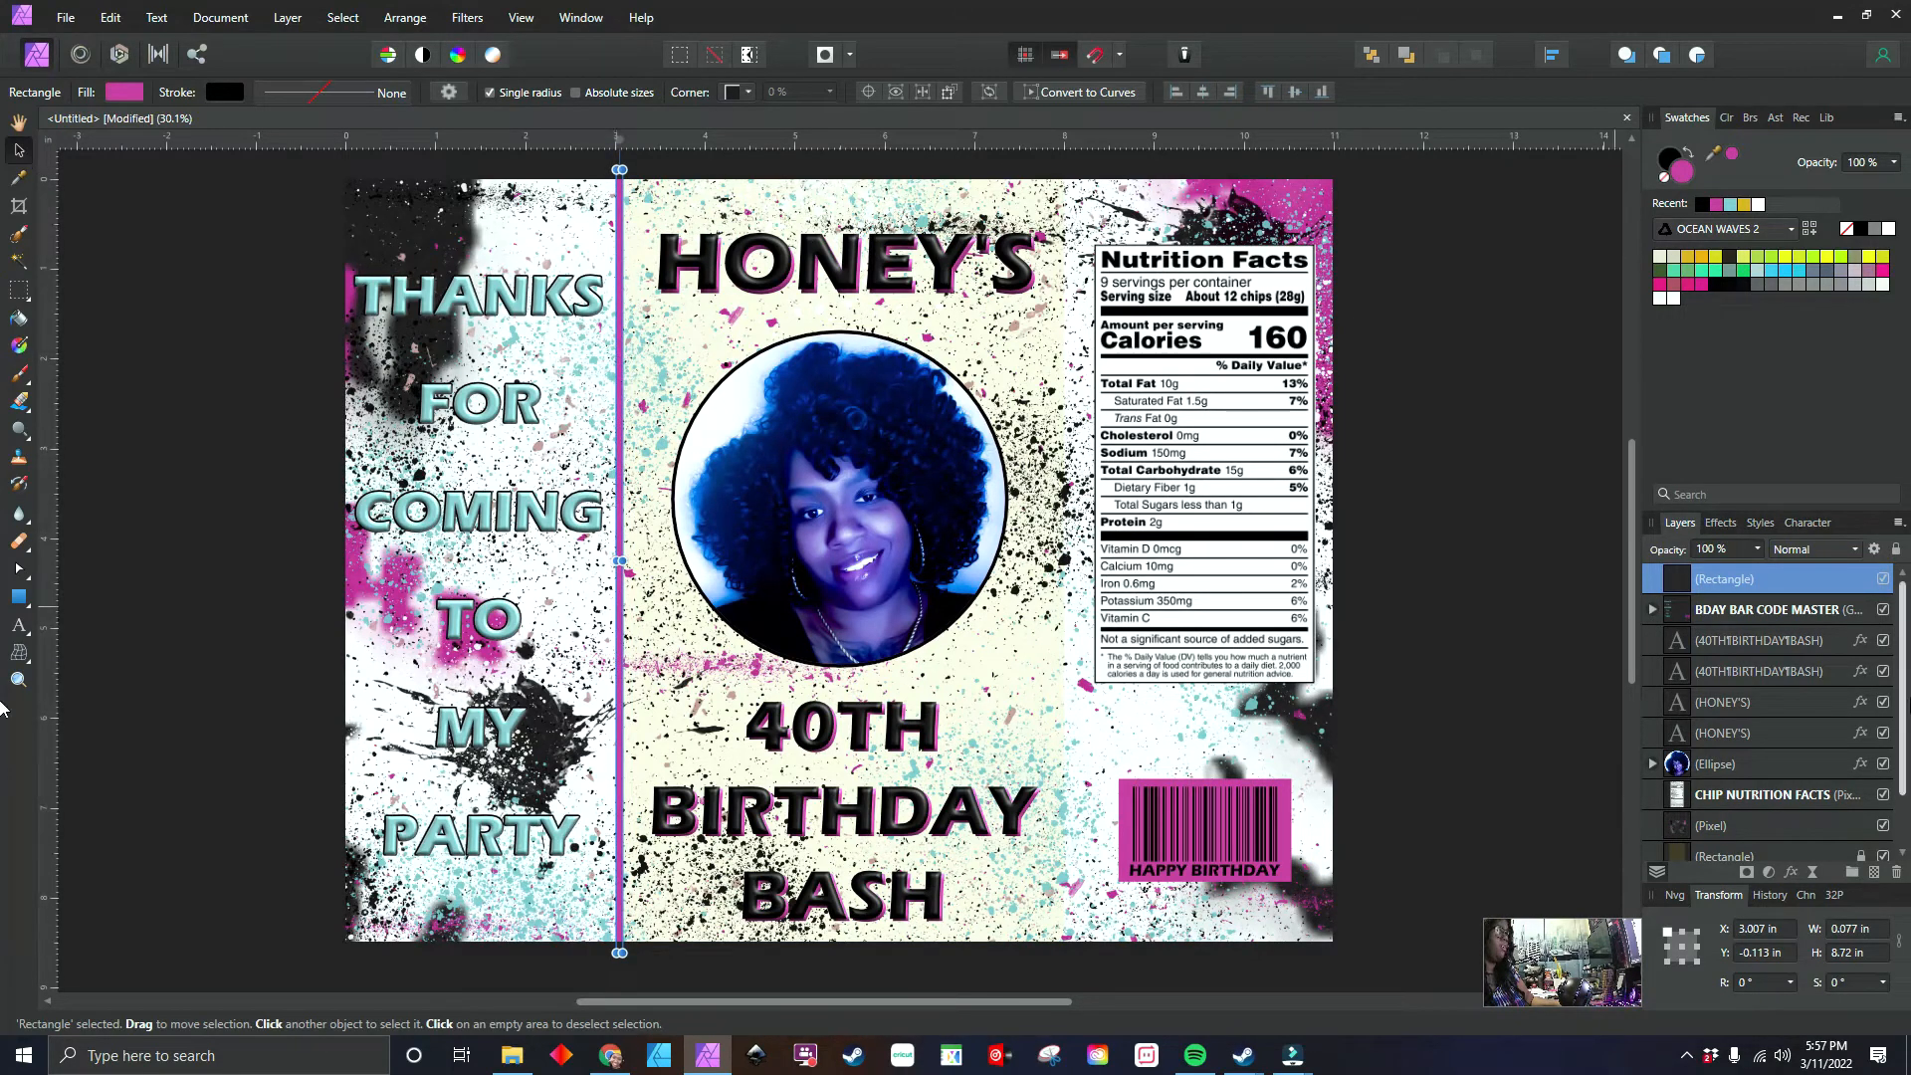
- Duplicate the thin magenta strip and place the copy along the right edge of the cream center panel
{"action": "left_click", "coordinate": [1675, 894]}
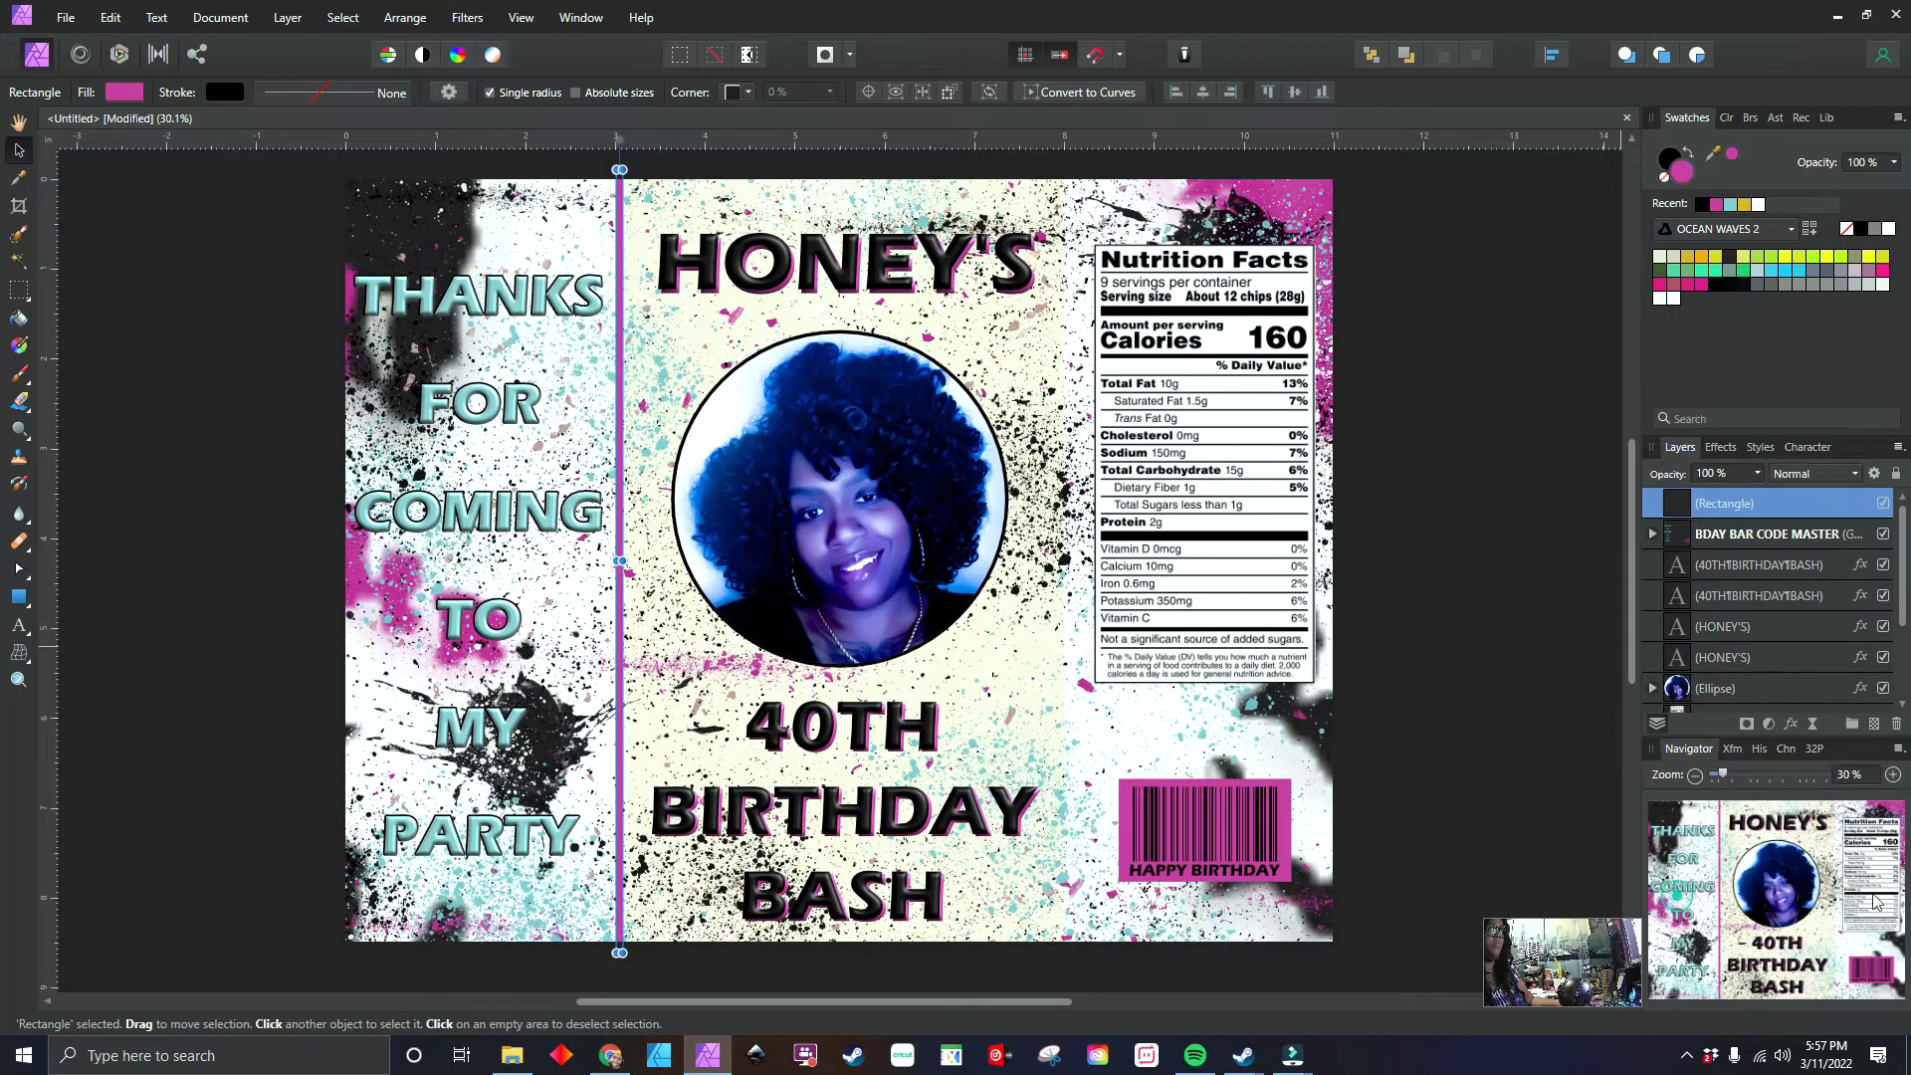
{"action": "left_click", "coordinate": [1894, 775]}
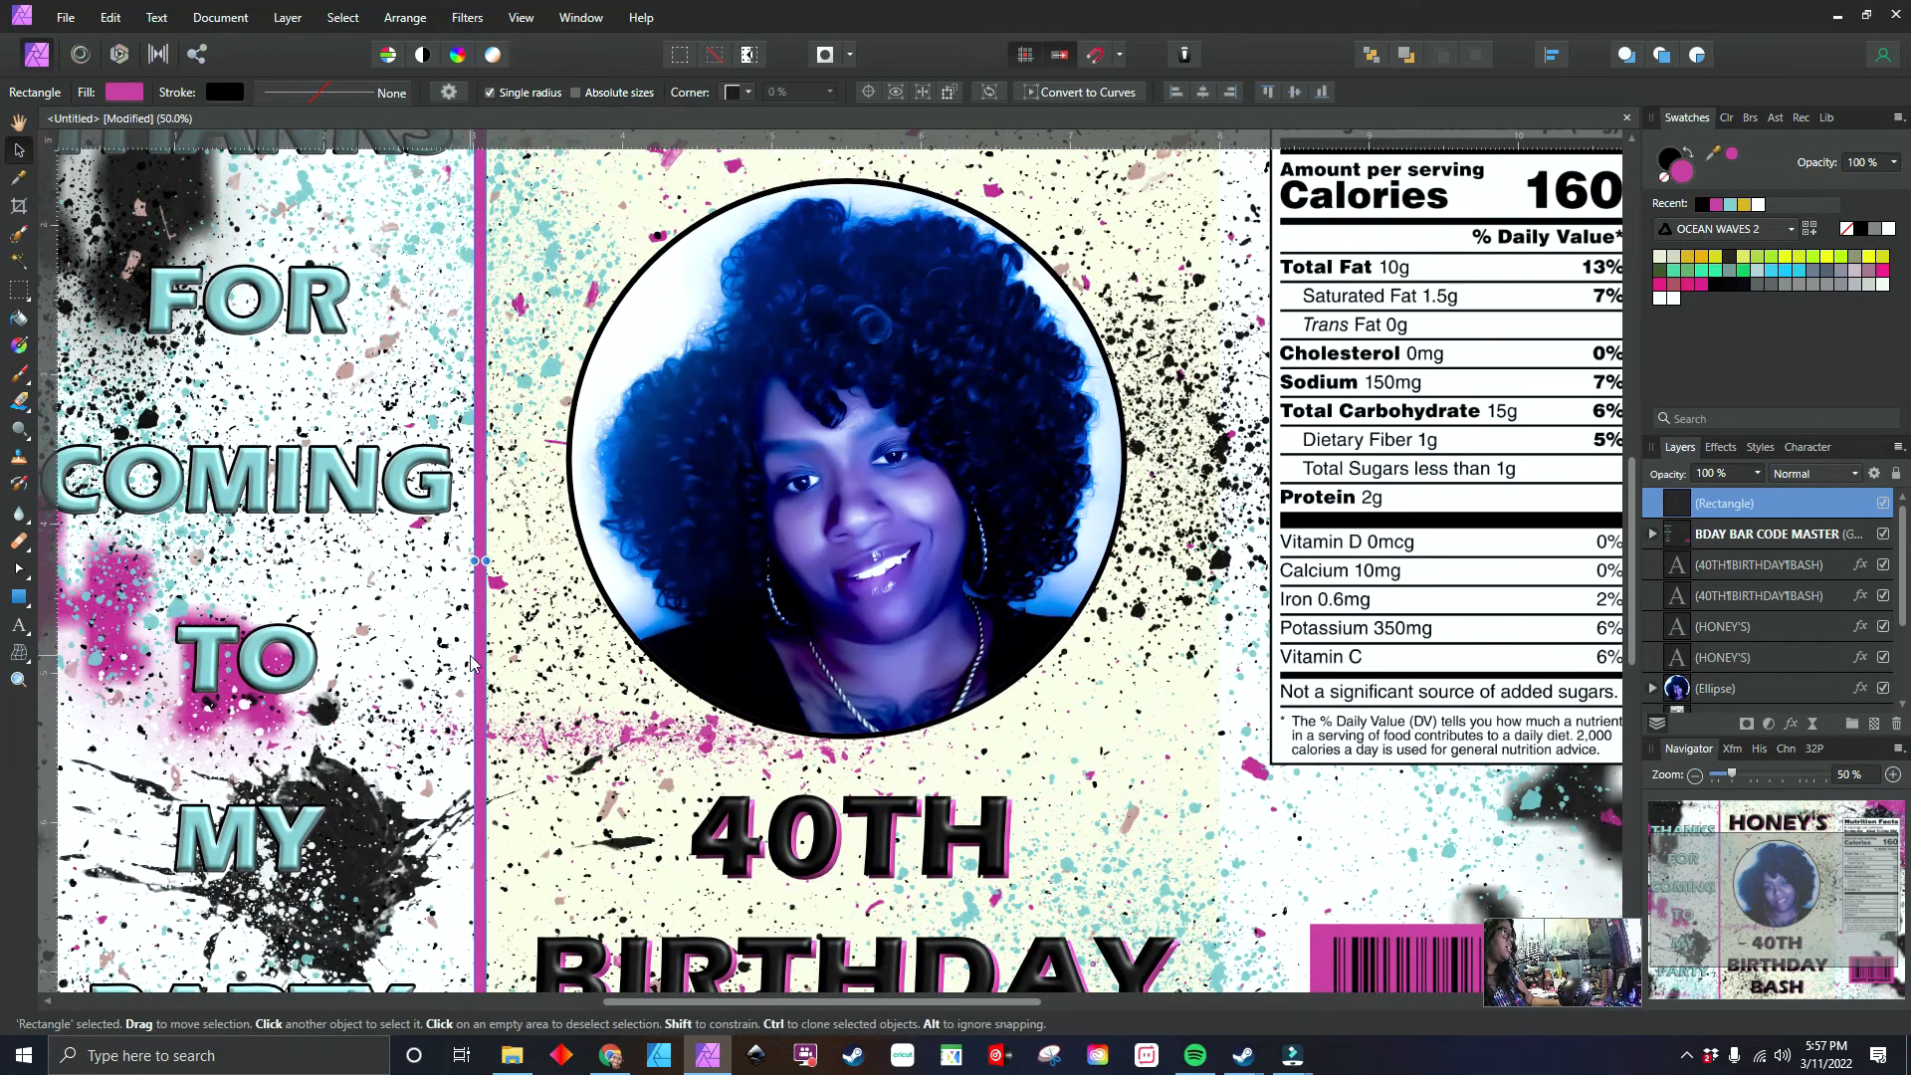
{"action": "key", "text": "ctrl+j"}
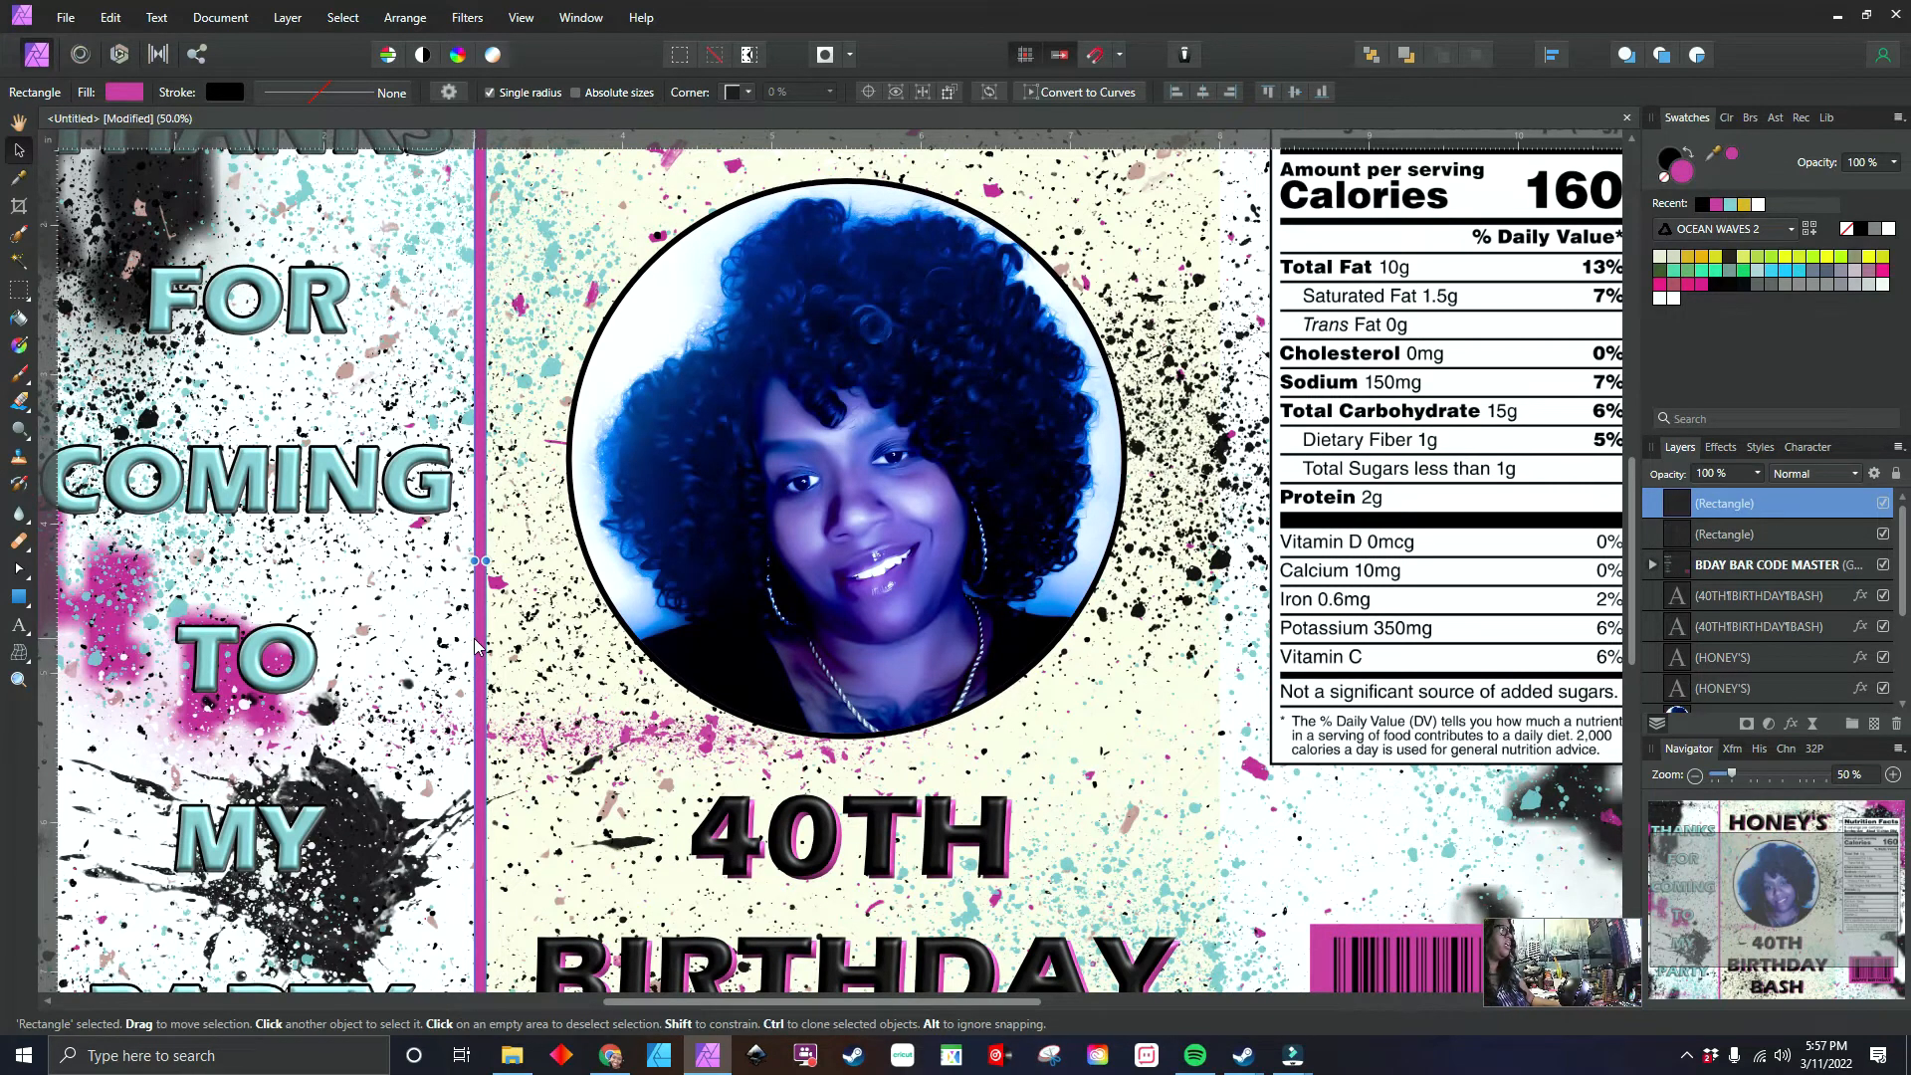
{"action": "left_click_drag", "start_coordinate": [475, 645], "coordinate": [1212, 657]}
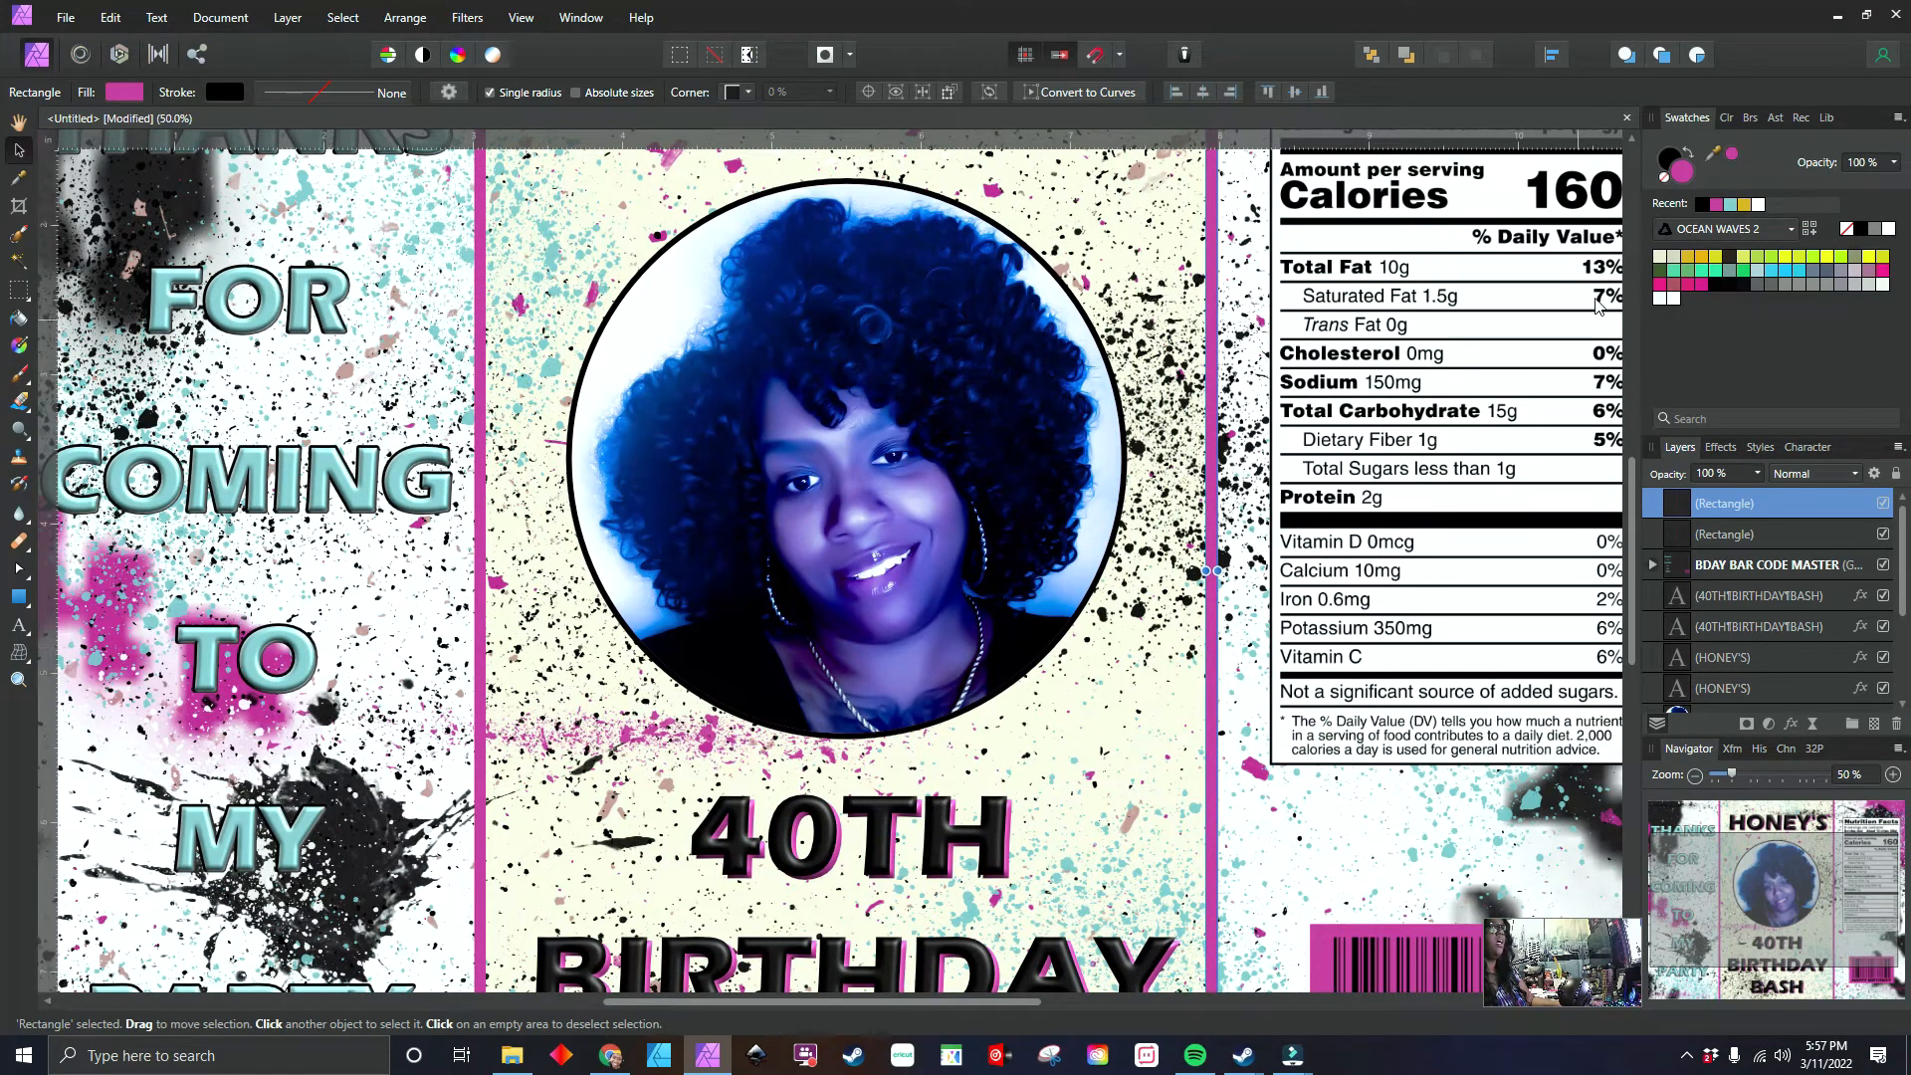
- Fill both thin divider strips beside the center panel with black
{"action": "left_click", "coordinate": [1702, 204]}
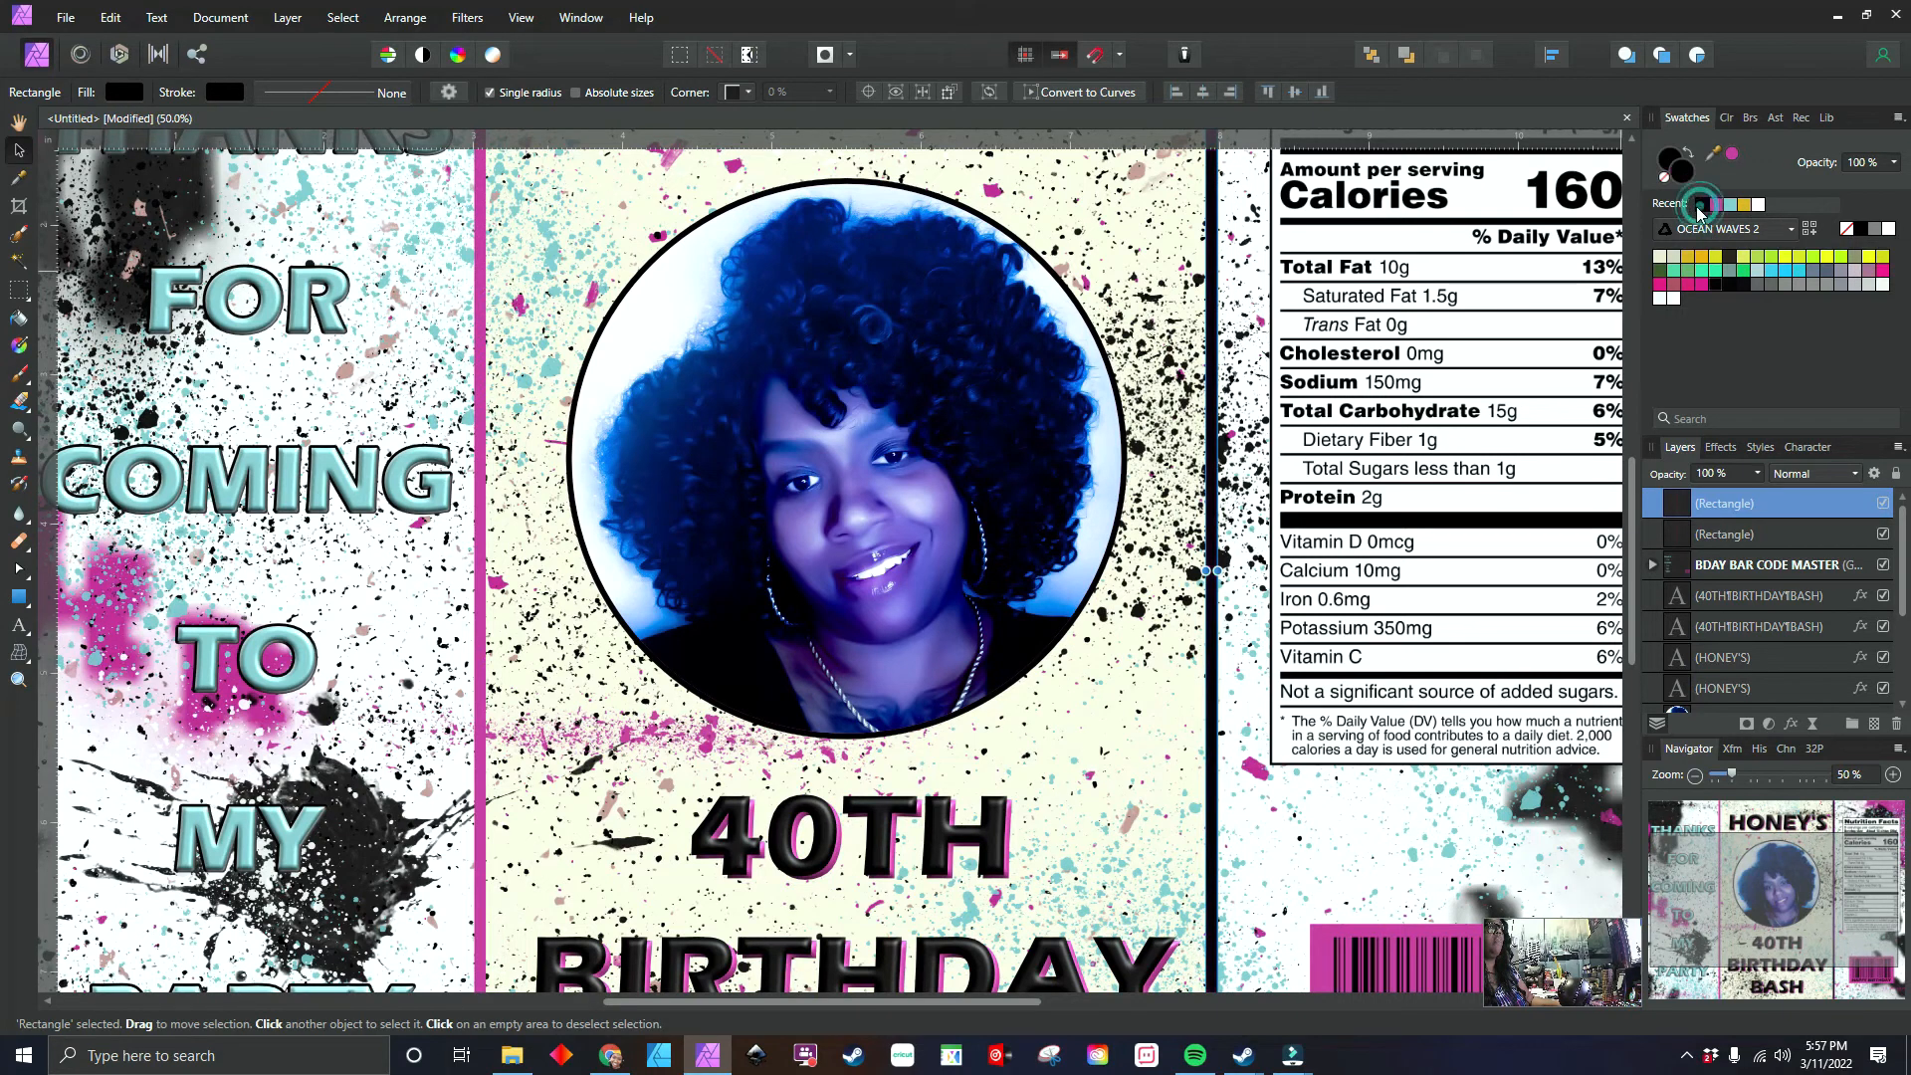
{"action": "left_click", "coordinate": [488, 383]}
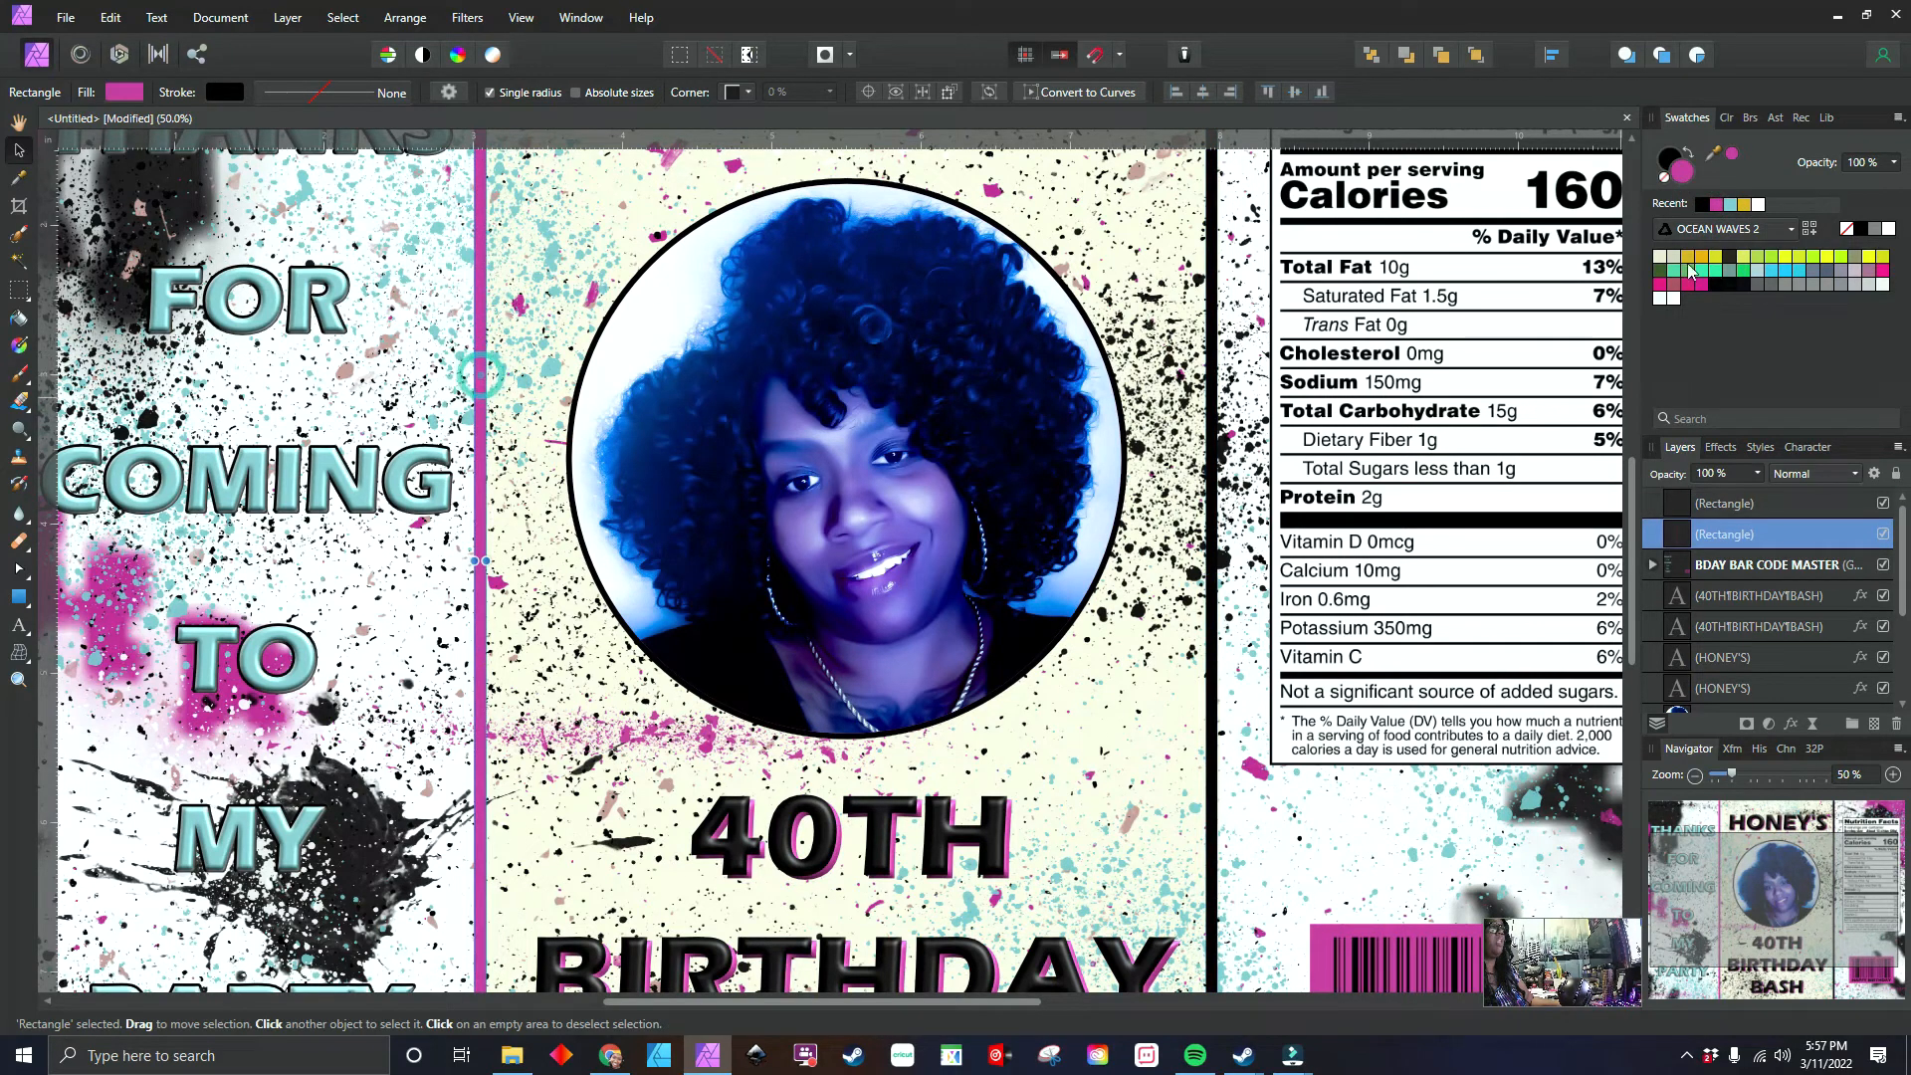
{"action": "left_click", "coordinate": [1703, 204]}
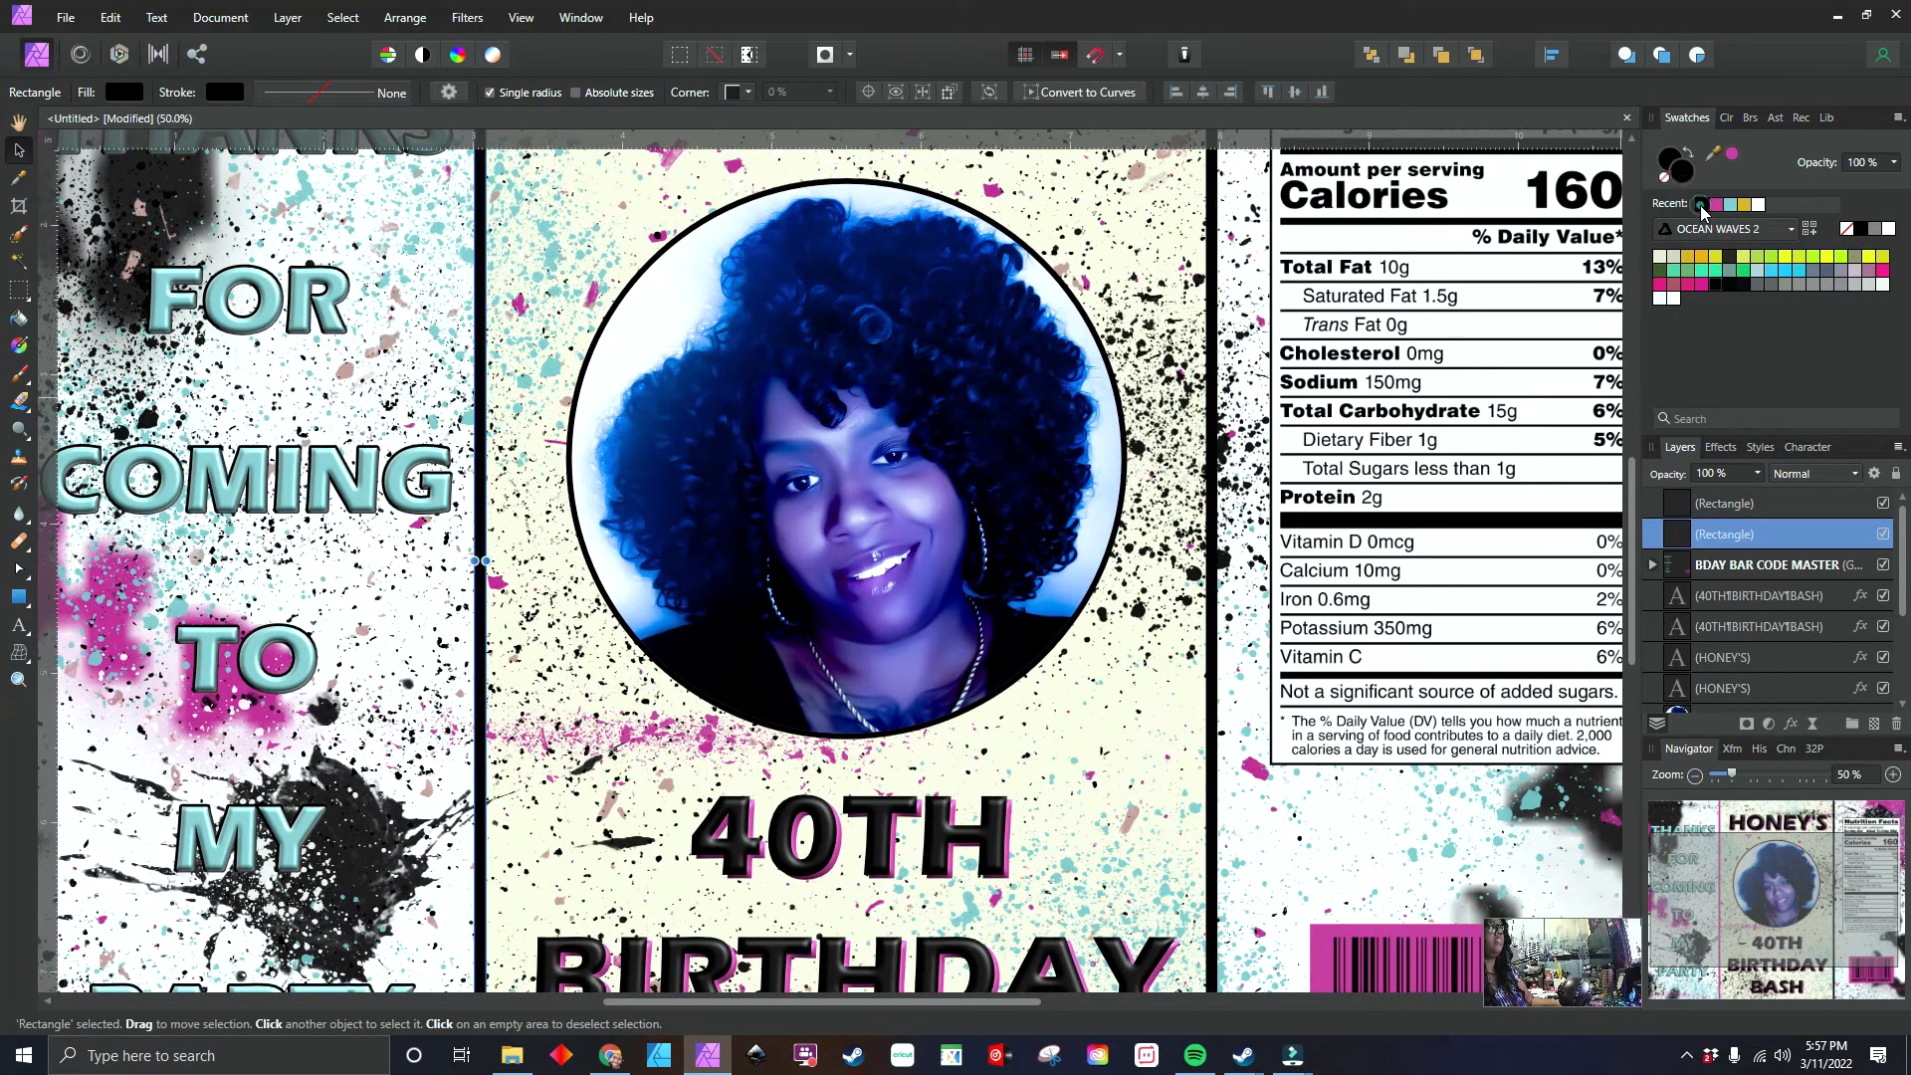
{"action": "left_click", "coordinate": [1696, 778]}
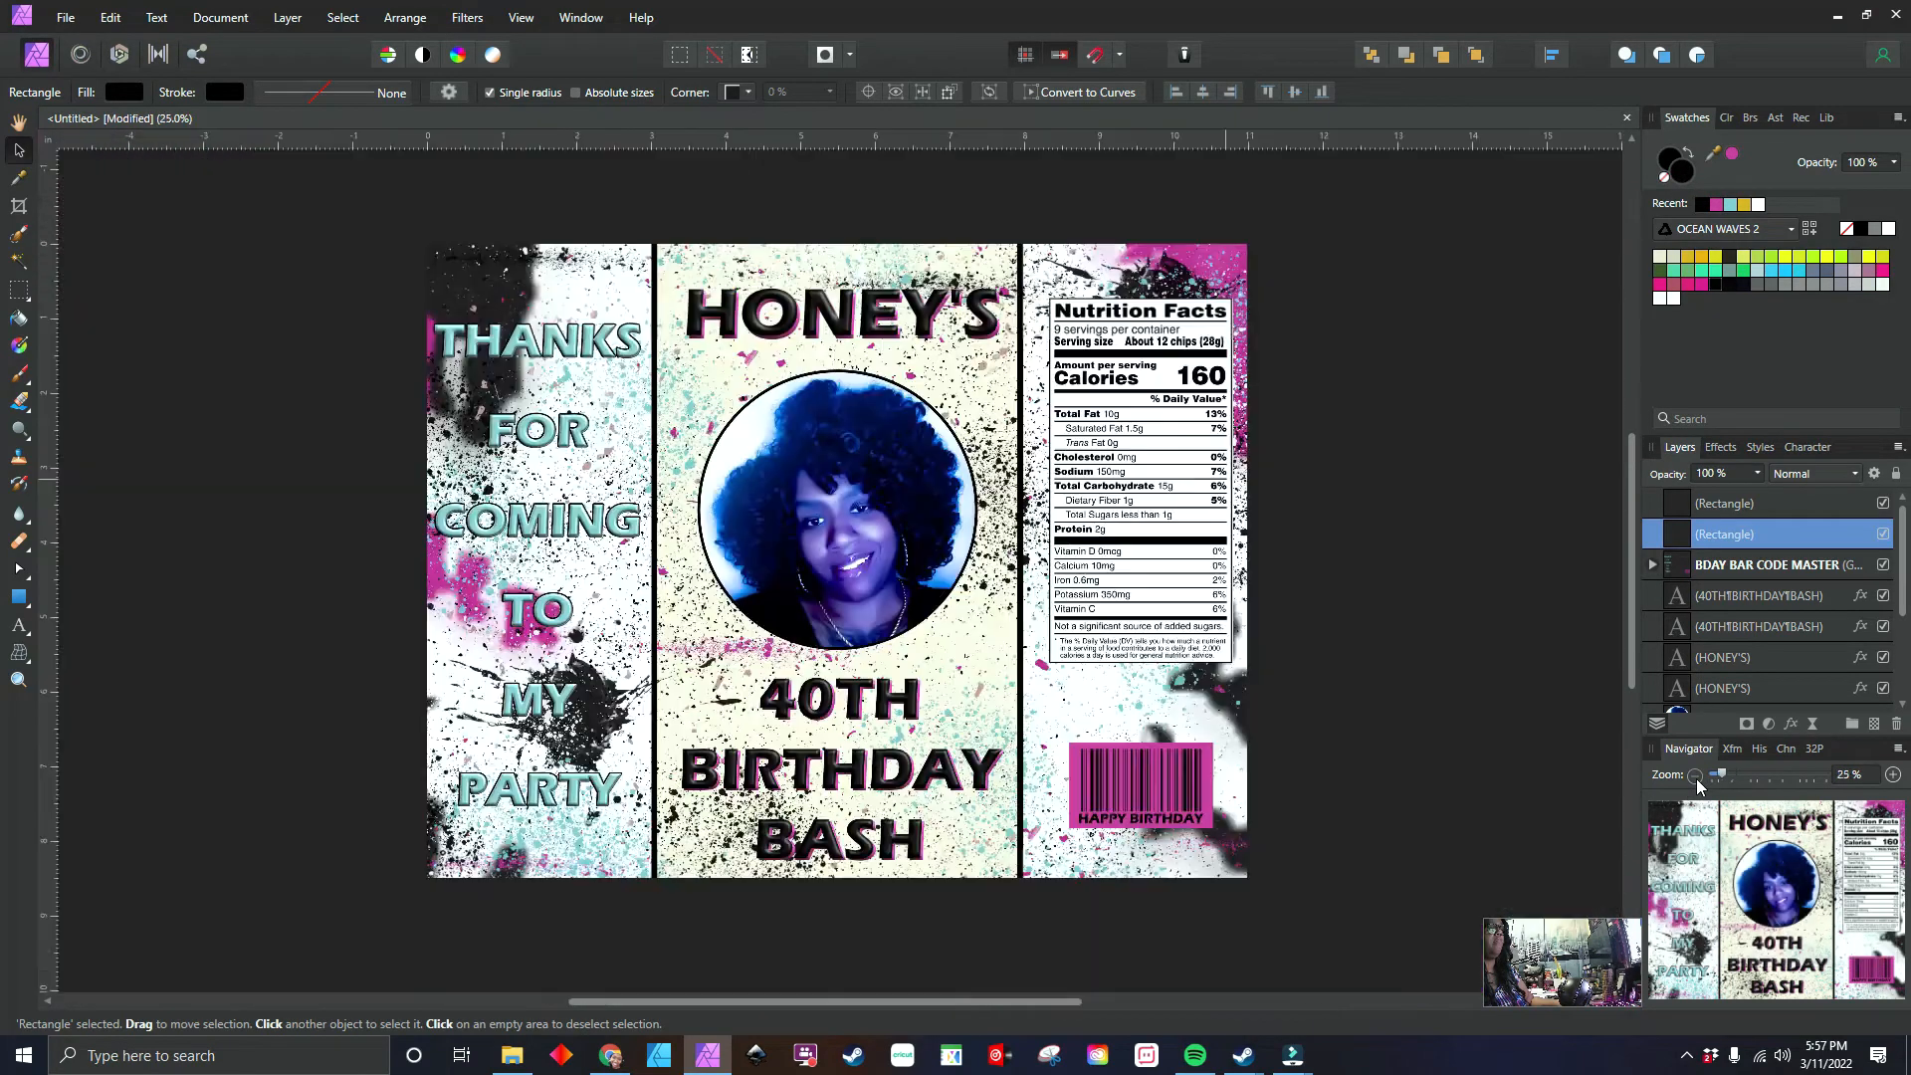
{"action": "left_click", "coordinate": [1696, 778]}
{"action": "left_click", "coordinate": [1382, 768]}
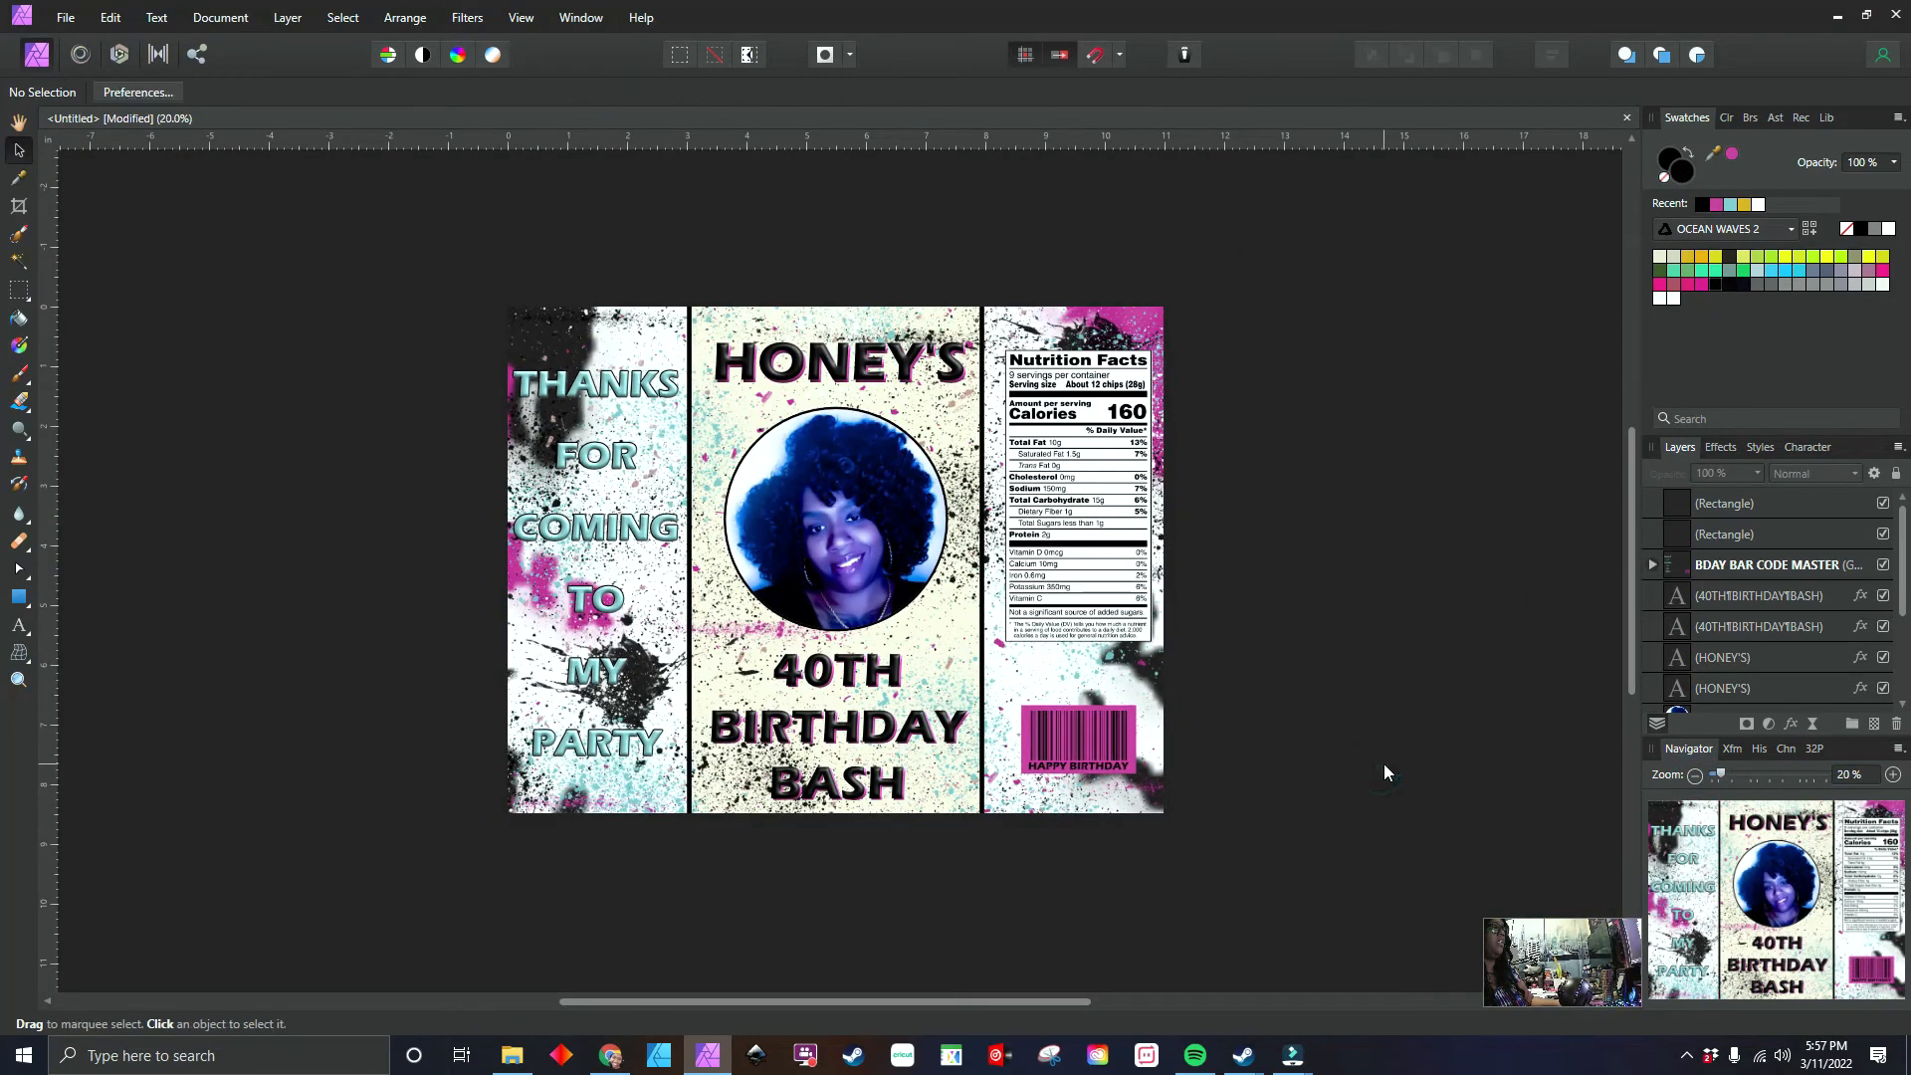
- Hide the cream rectangle behind the center panel
{"action": "scroll", "coordinate": [1791, 656], "scroll_direction": "down", "scroll_amount": 3}
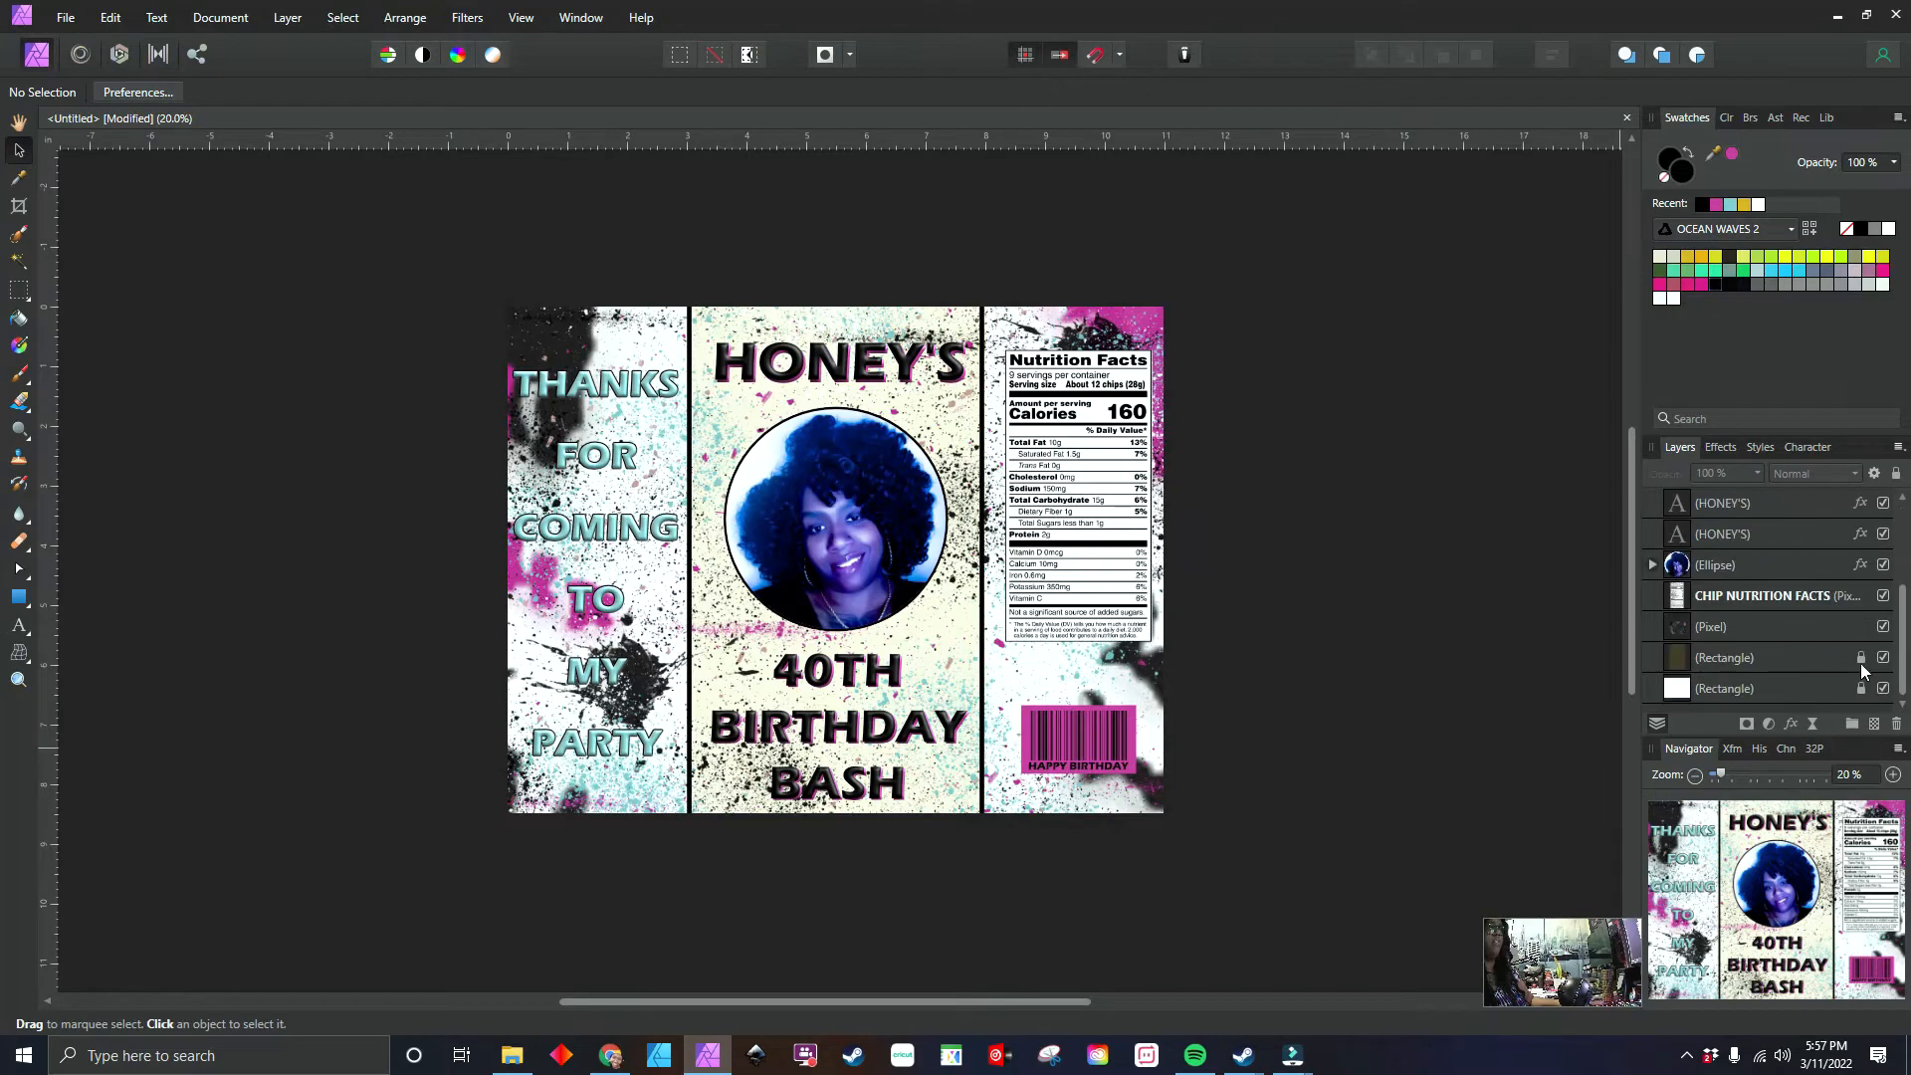
{"action": "left_click", "coordinate": [1883, 658]}
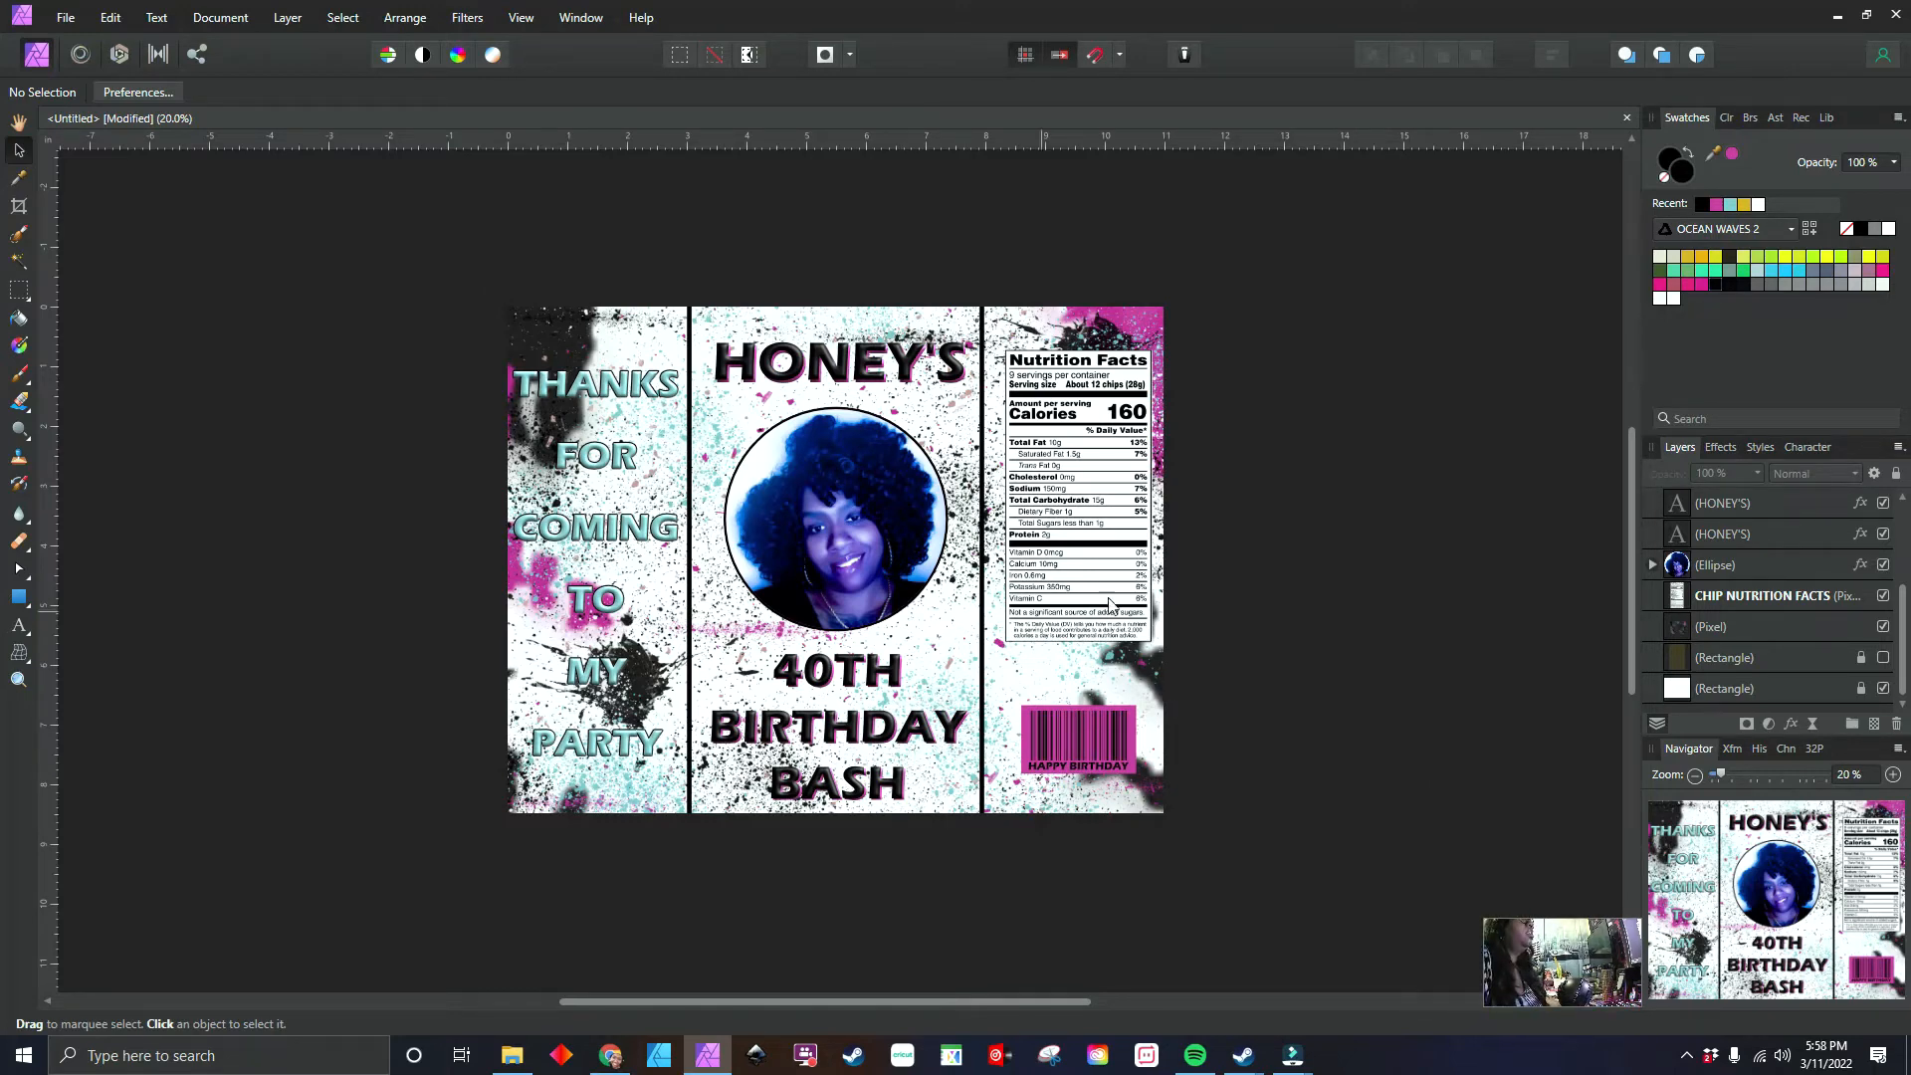
{"action": "left_click", "coordinate": [692, 550]}
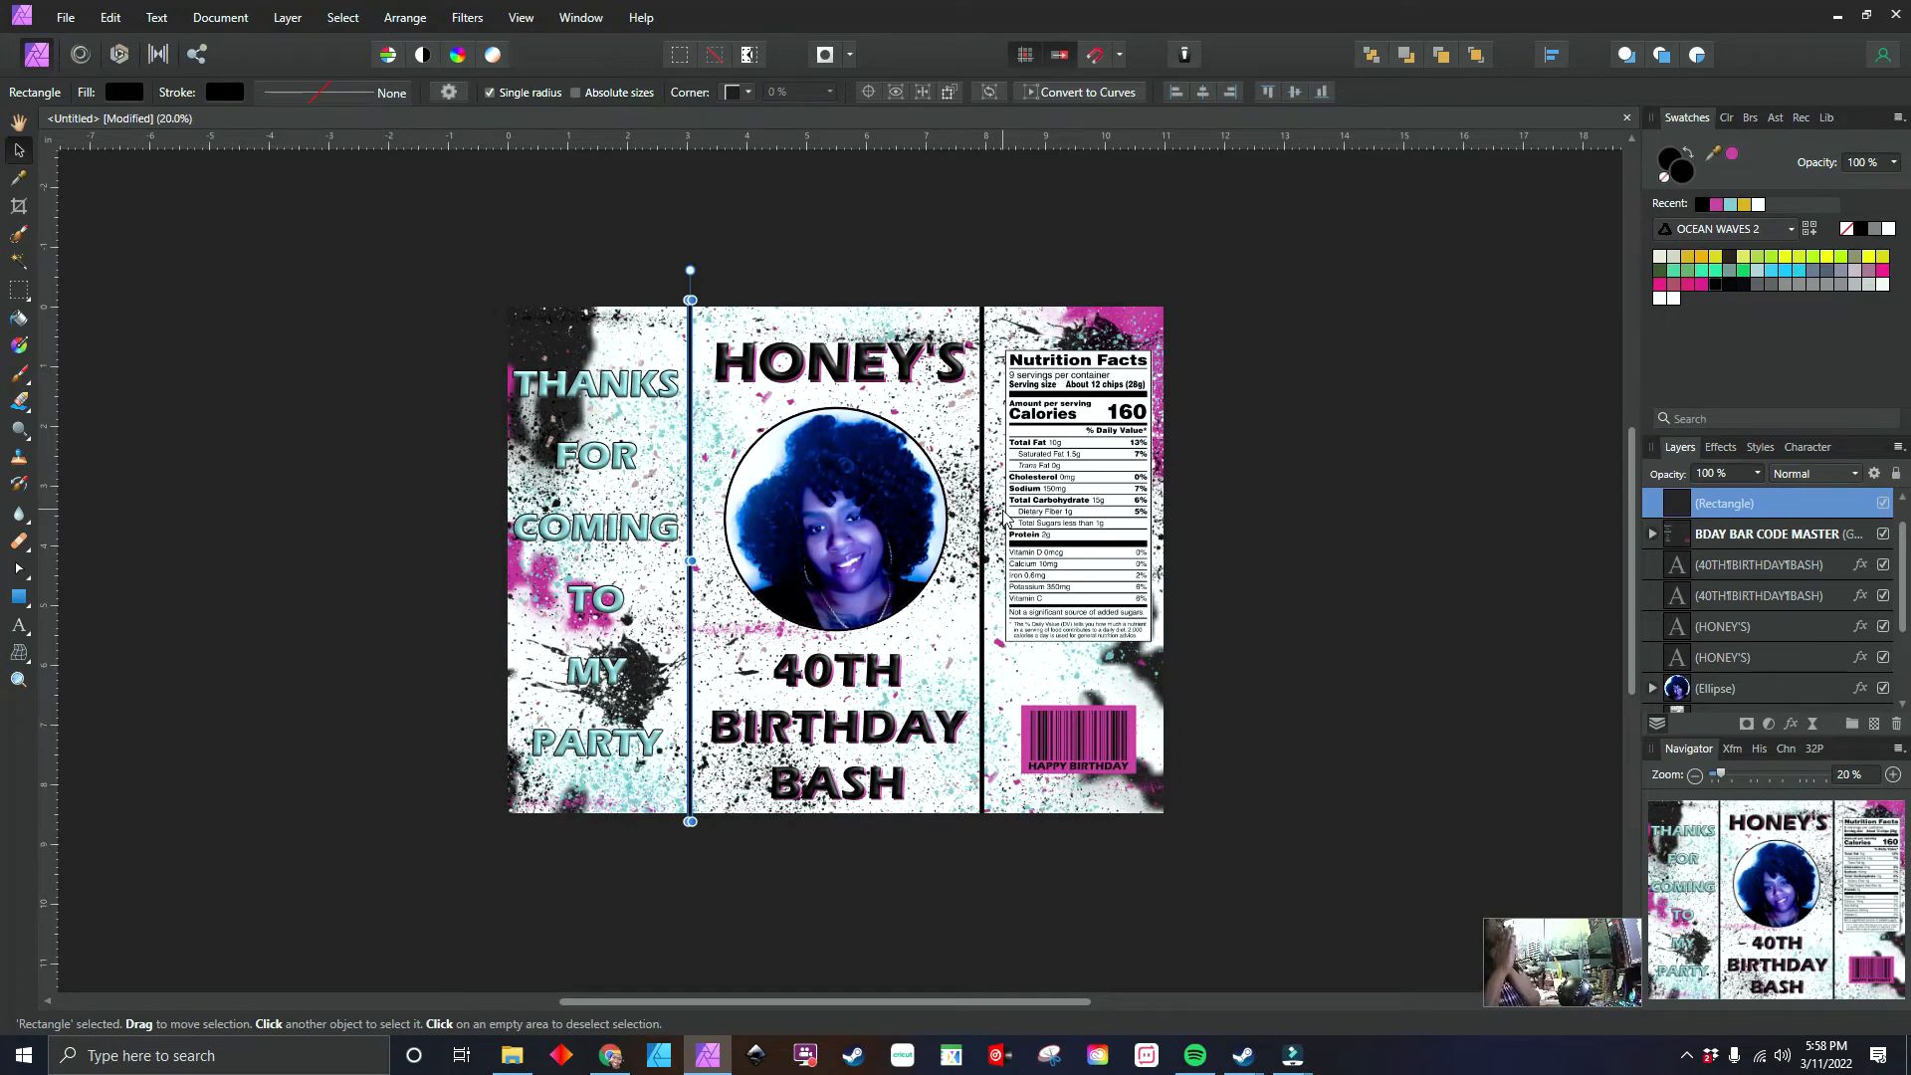
{"action": "left_click", "coordinate": [1331, 329]}
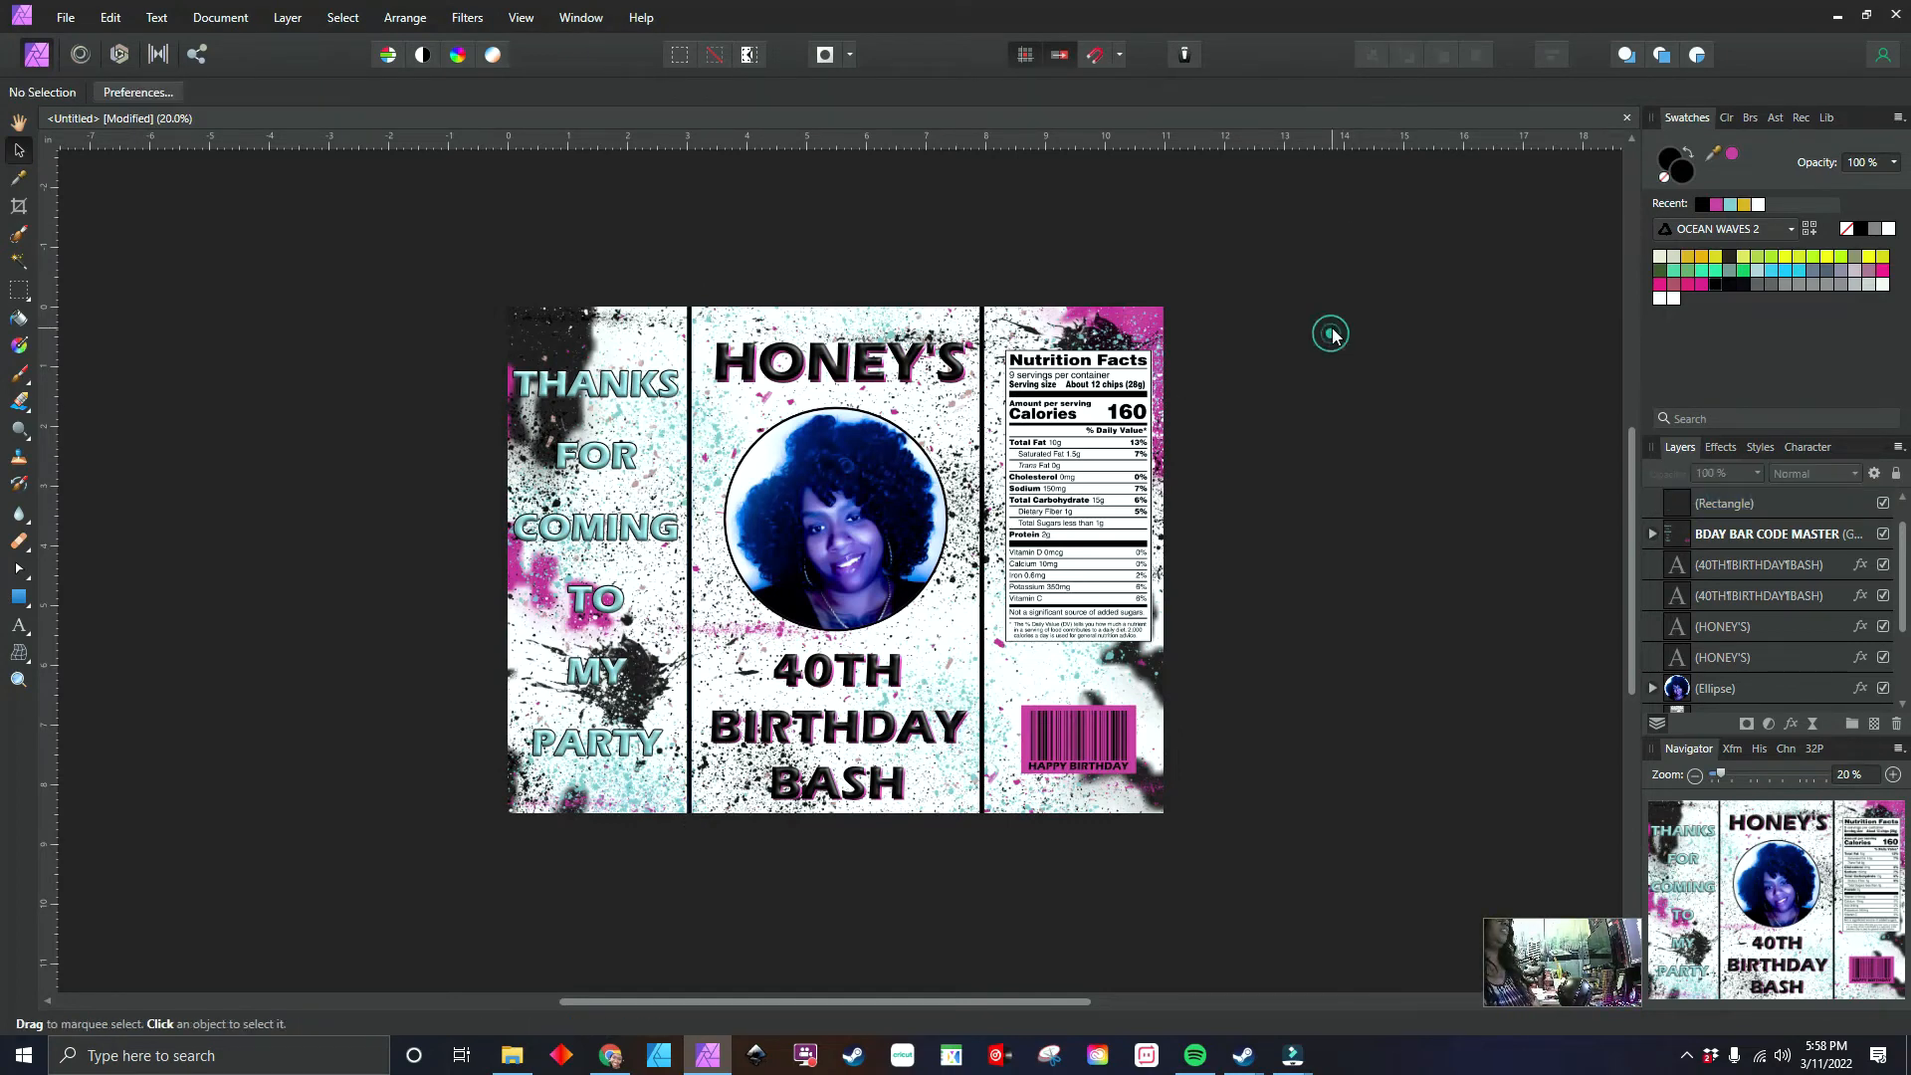